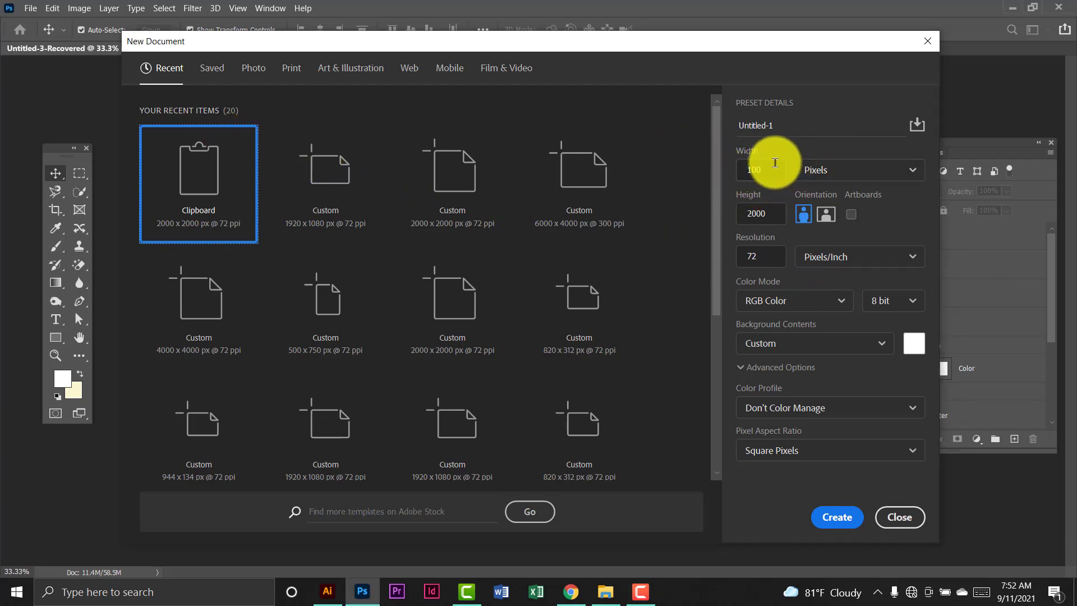
Create a new document 2000 × 2000 pixels at 300 pixels/inch in RGB Color mode.
double_click(753, 170)
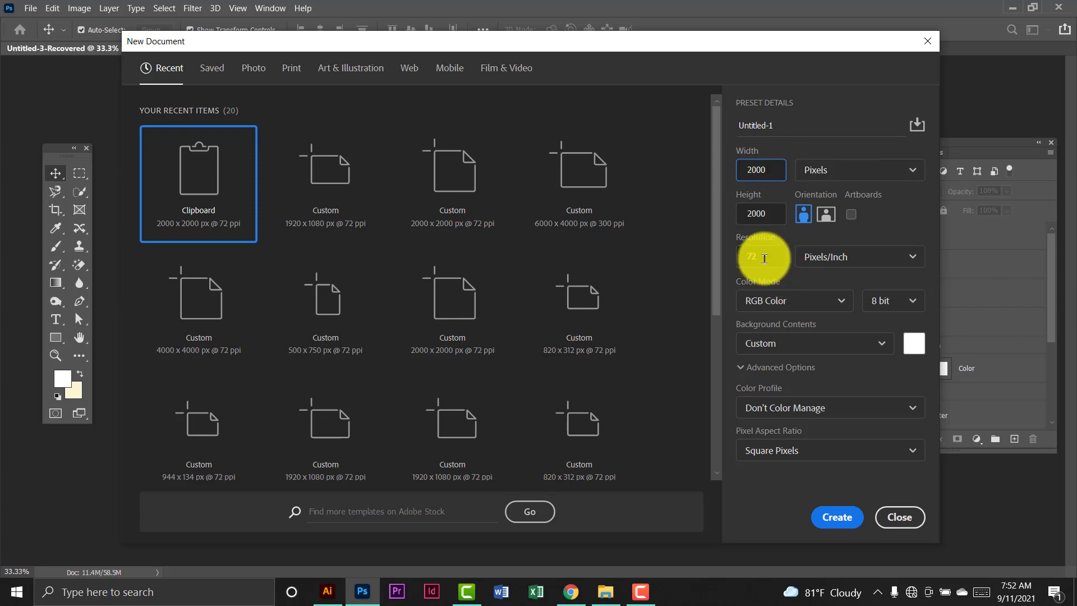
double_click(738, 257)
text(300)
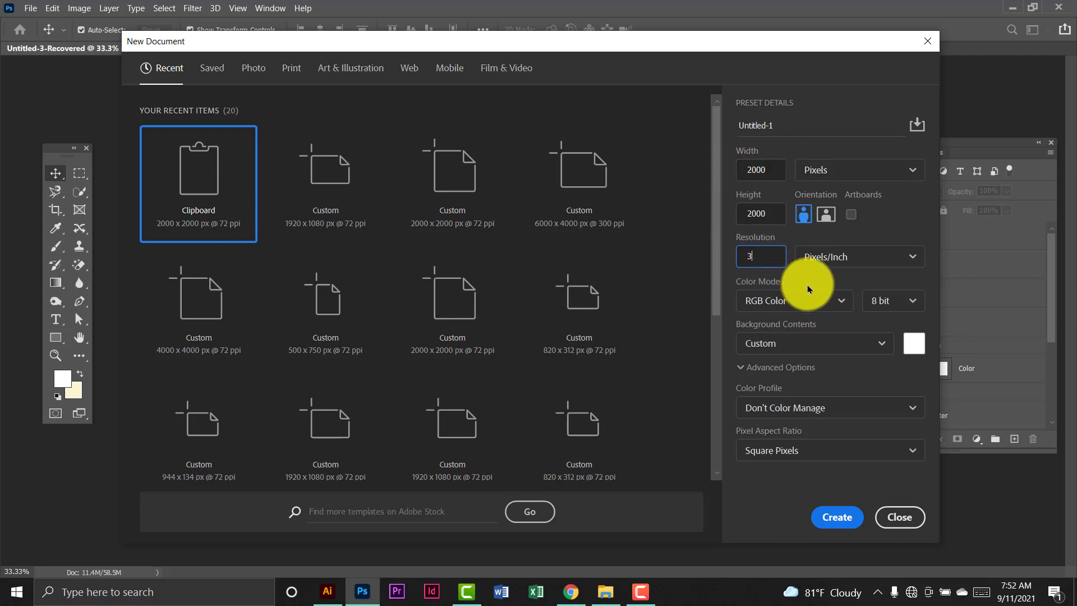
click(800, 310)
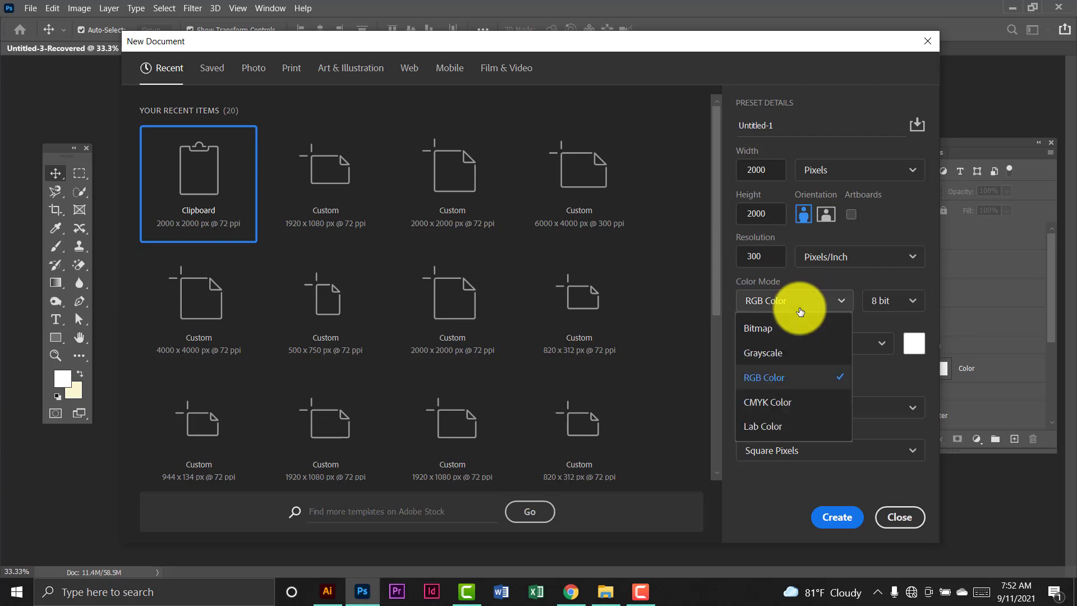
click(792, 376)
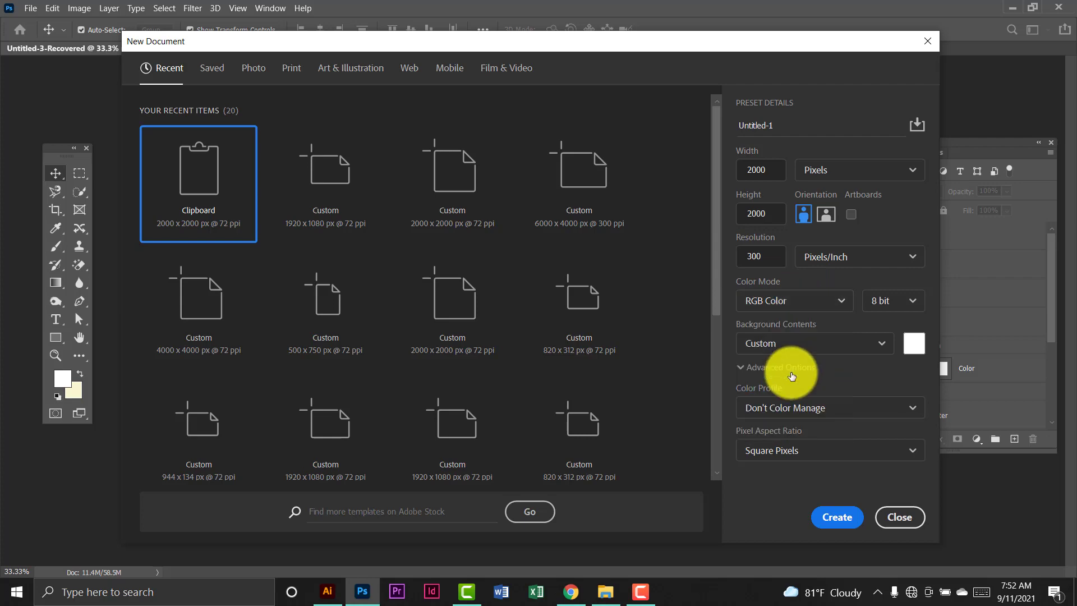
click(840, 521)
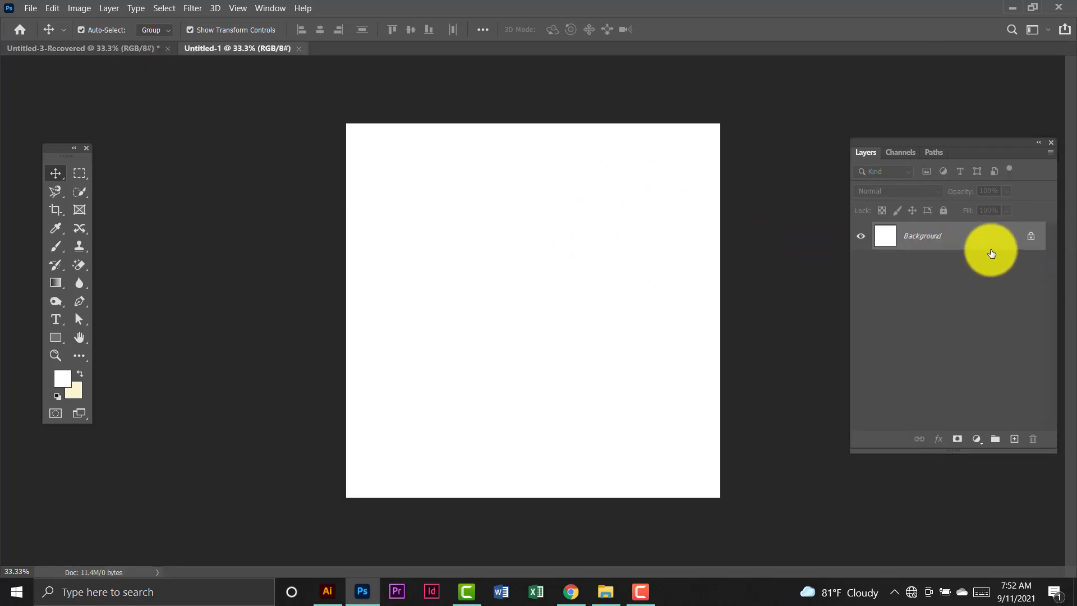
Unlock the background layer and draw a rectangle about 2047 × 2069 px covering the whole canvas.
click(1031, 243)
click(61, 338)
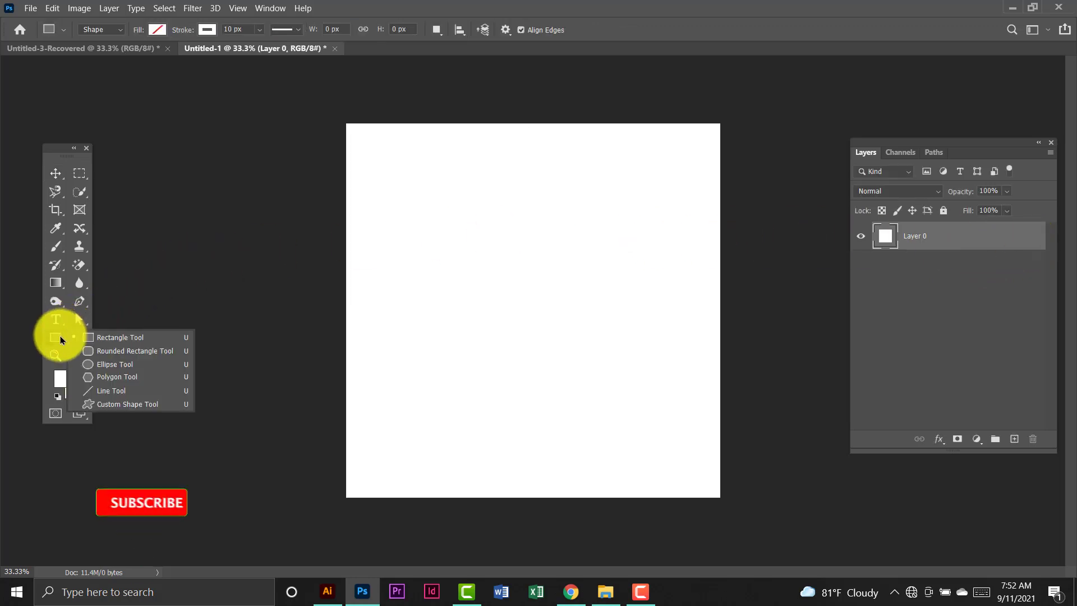
click(120, 338)
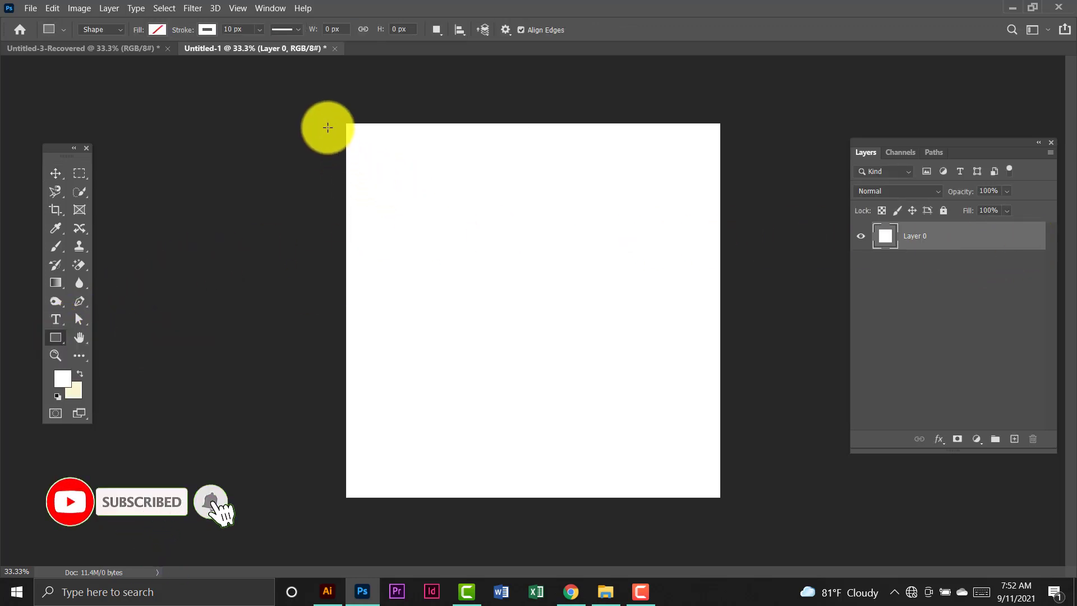
drag(343, 118, 726, 504)
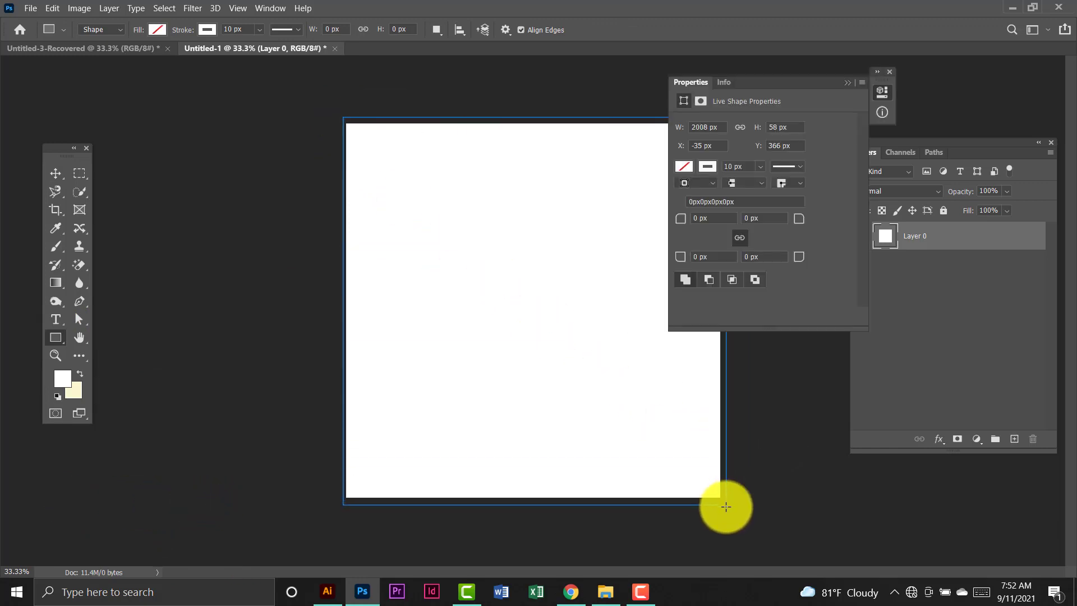
click(891, 72)
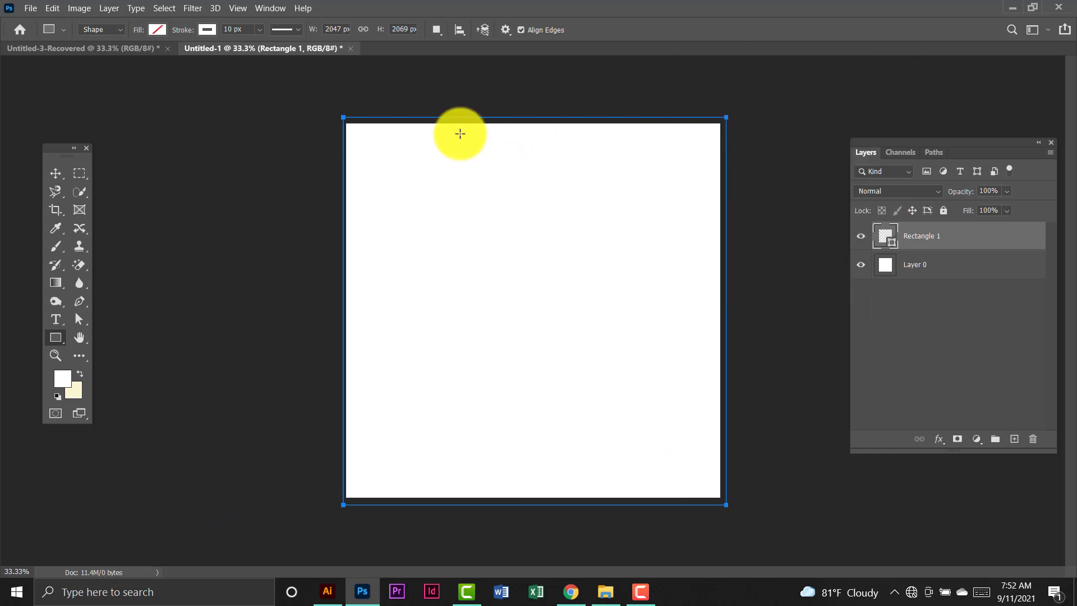
Free-transform the rectangle so all four sides align with the canvas edges, making it 2000 × 2000 px.
click(53, 8)
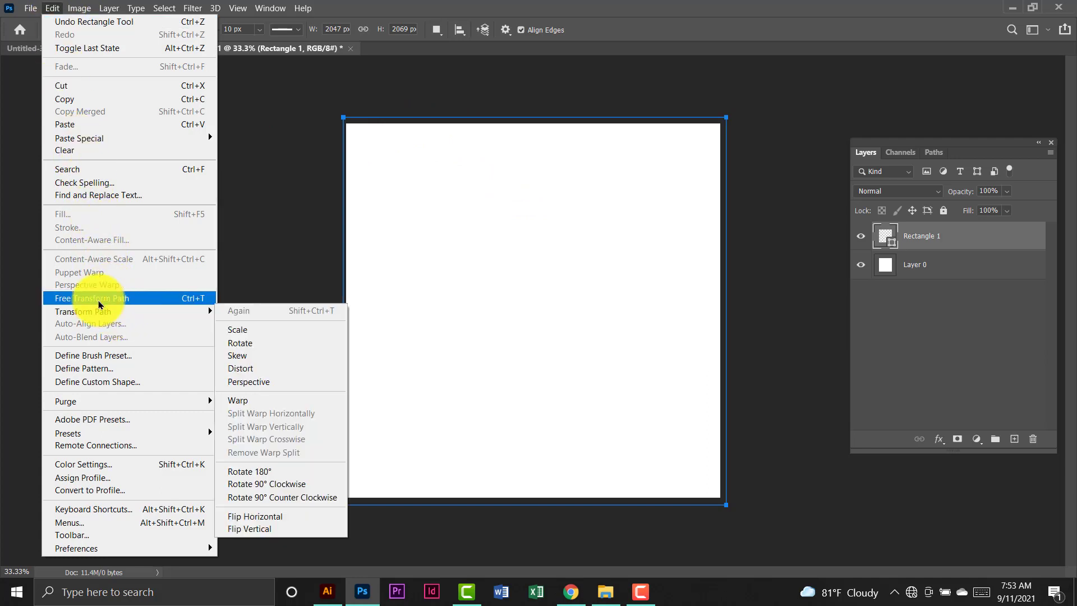
click(115, 303)
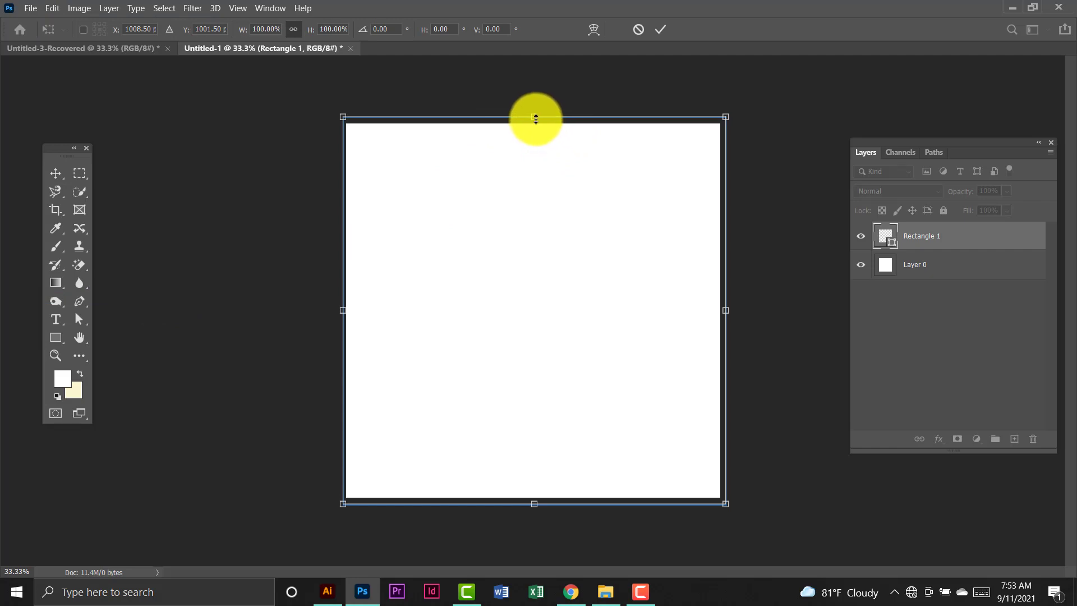
drag(536, 119, 534, 124)
drag(726, 320, 719, 321)
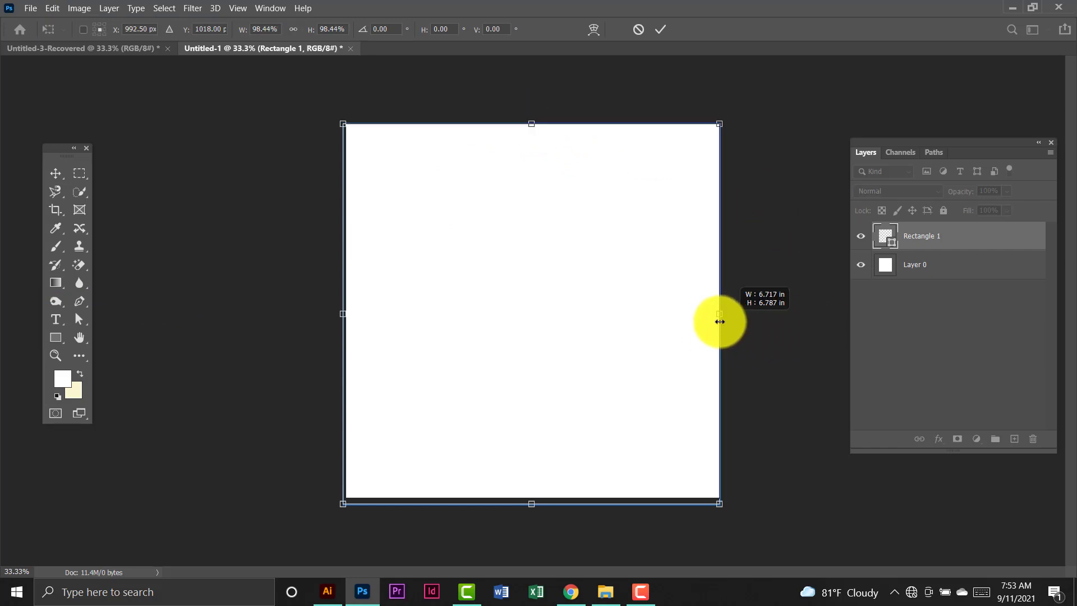
drag(530, 503, 533, 497)
drag(344, 310, 351, 310)
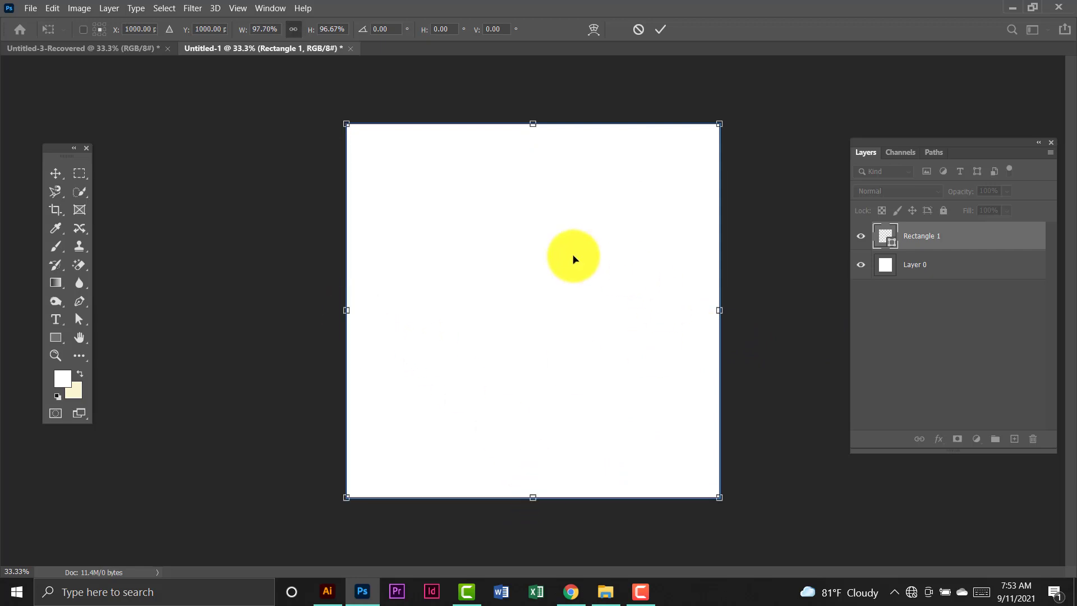
Remove the rectangle's stroke and fill it with black from the recently used colors.
click(56, 337)
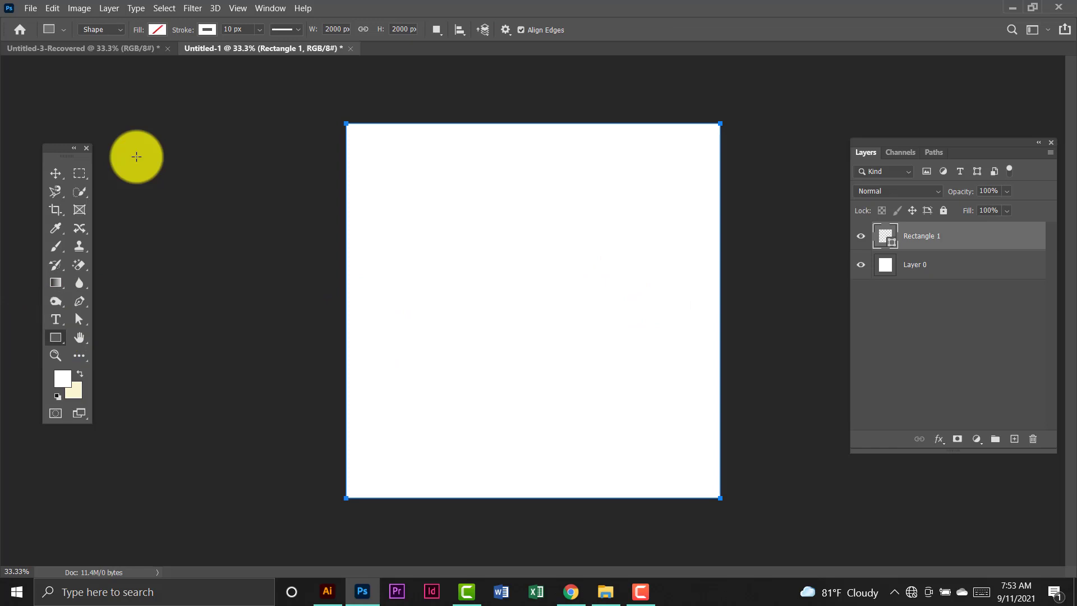
click(205, 31)
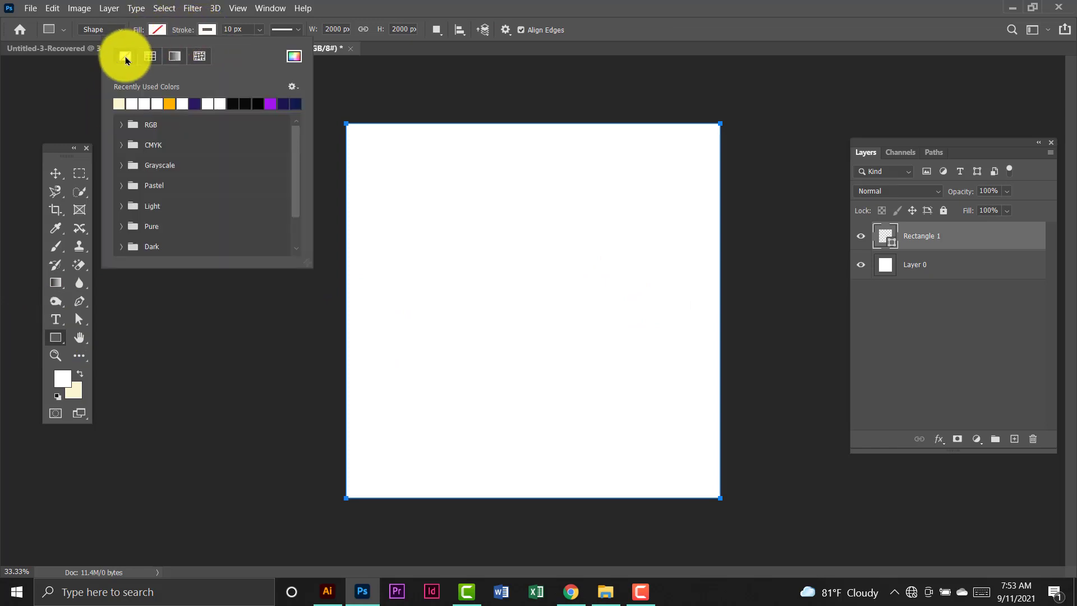
click(157, 29)
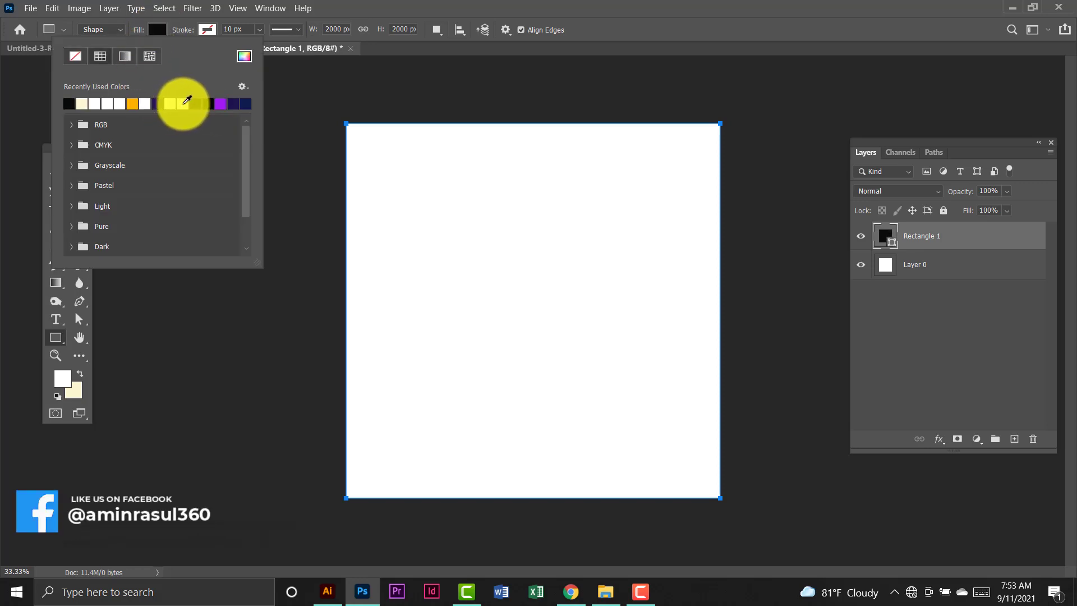
click(180, 104)
click(86, 101)
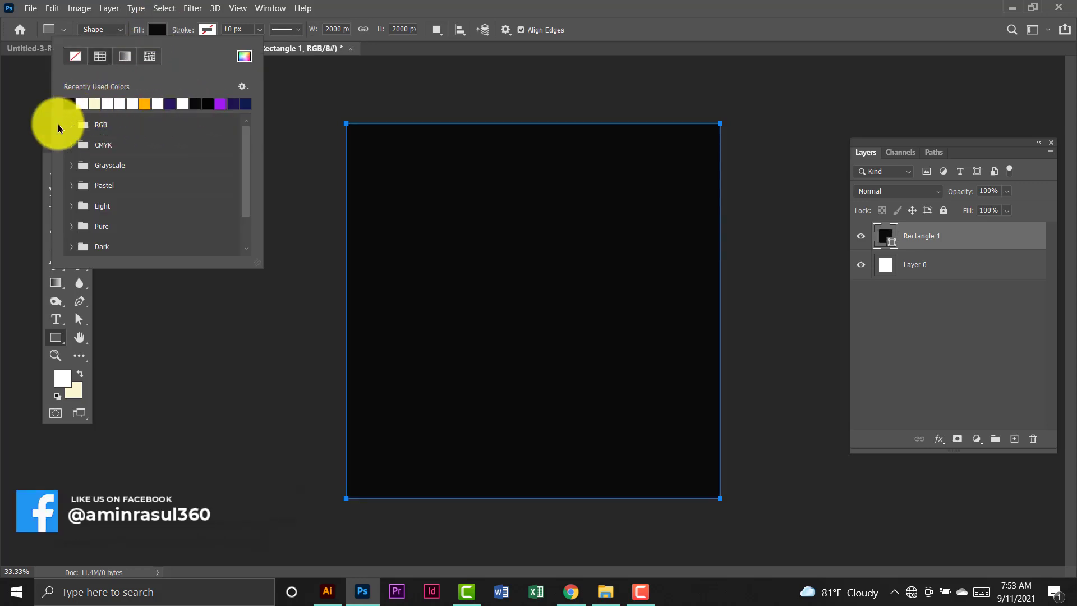
click(48, 162)
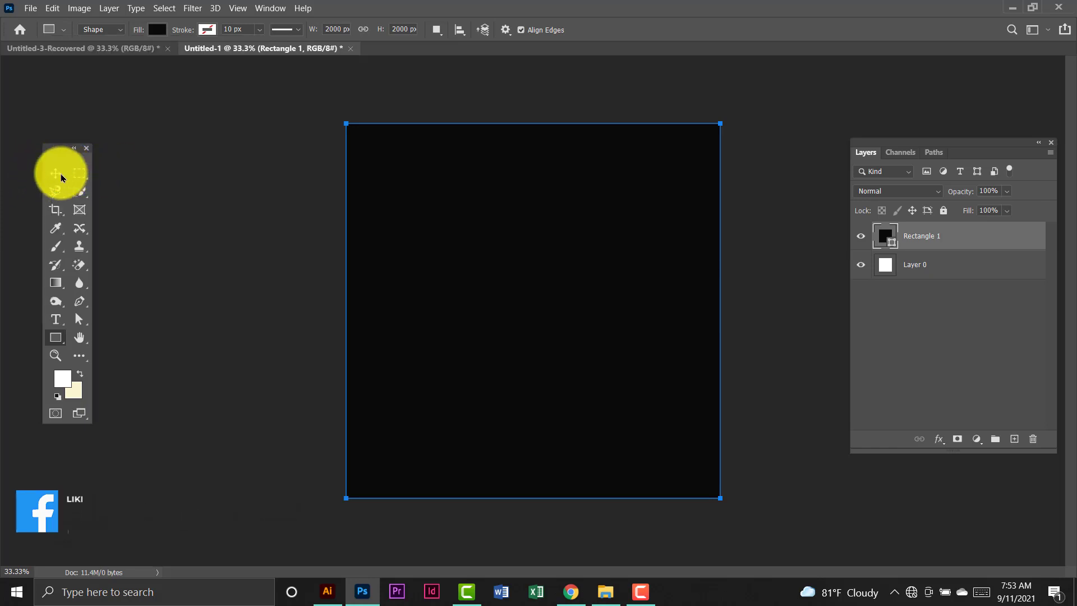
click(56, 174)
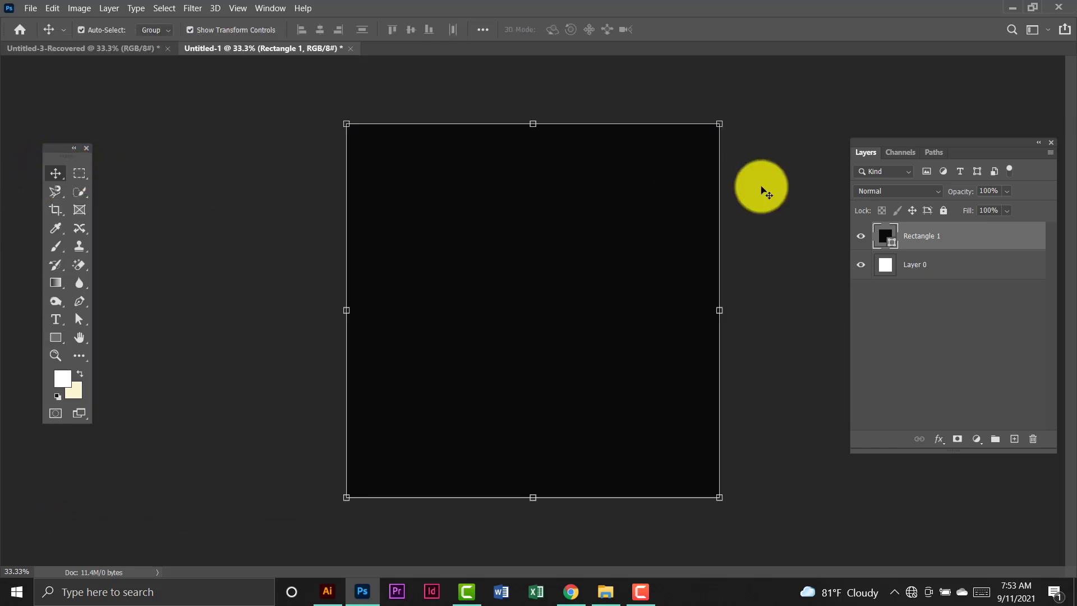
click(944, 213)
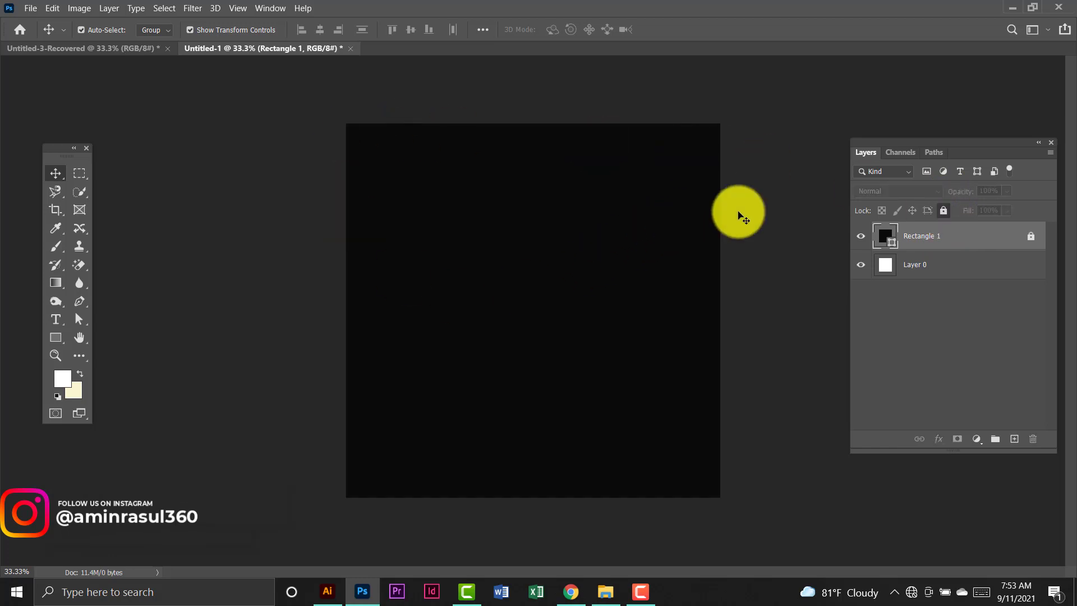
click(306, 179)
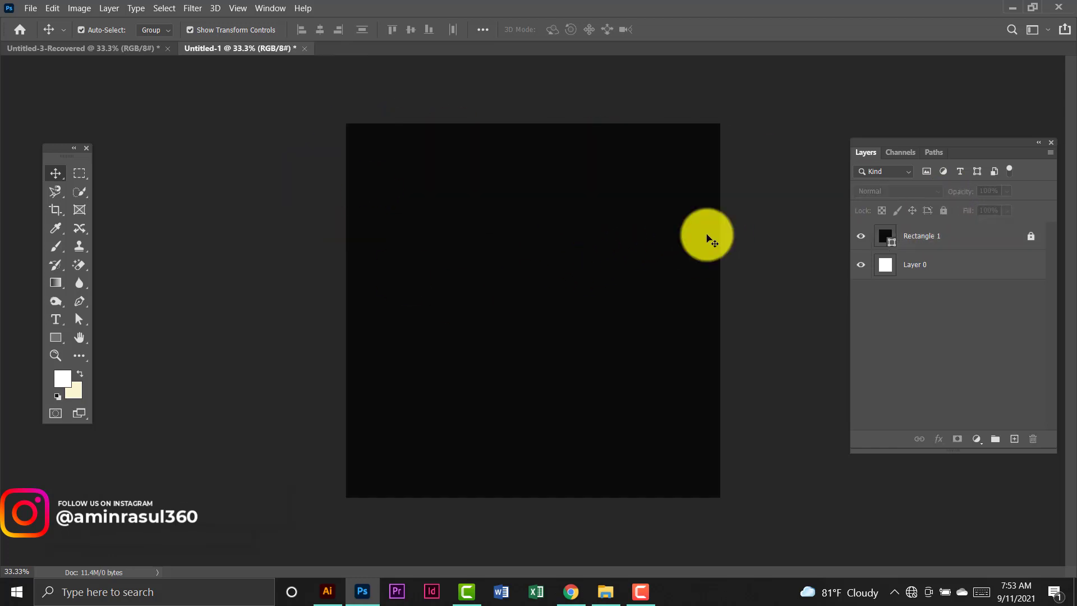
drag(566, 184, 581, 208)
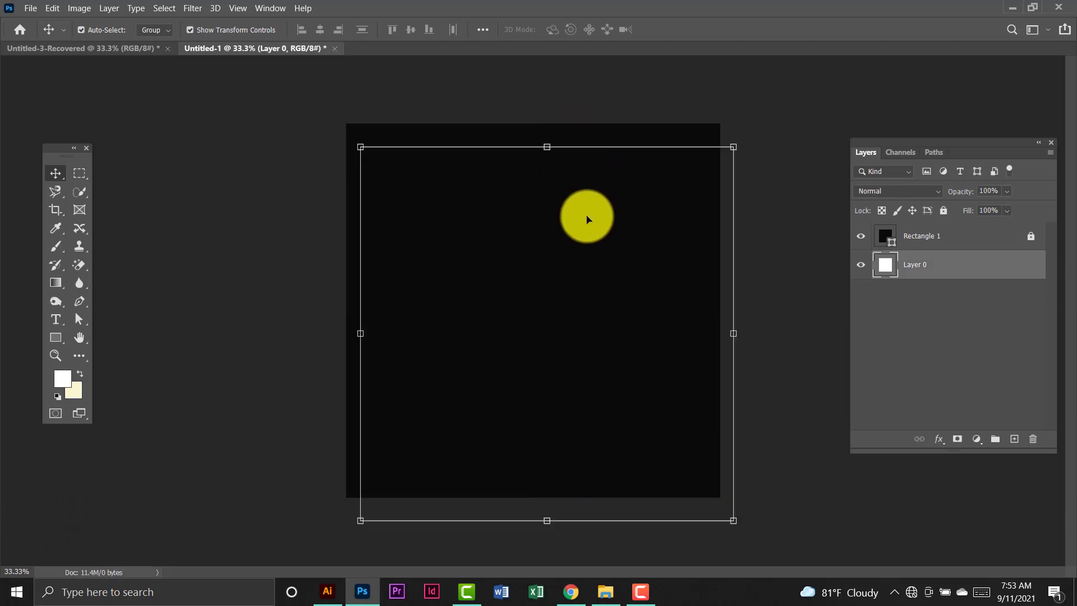
key(ctrl+z)
key(ctrl)
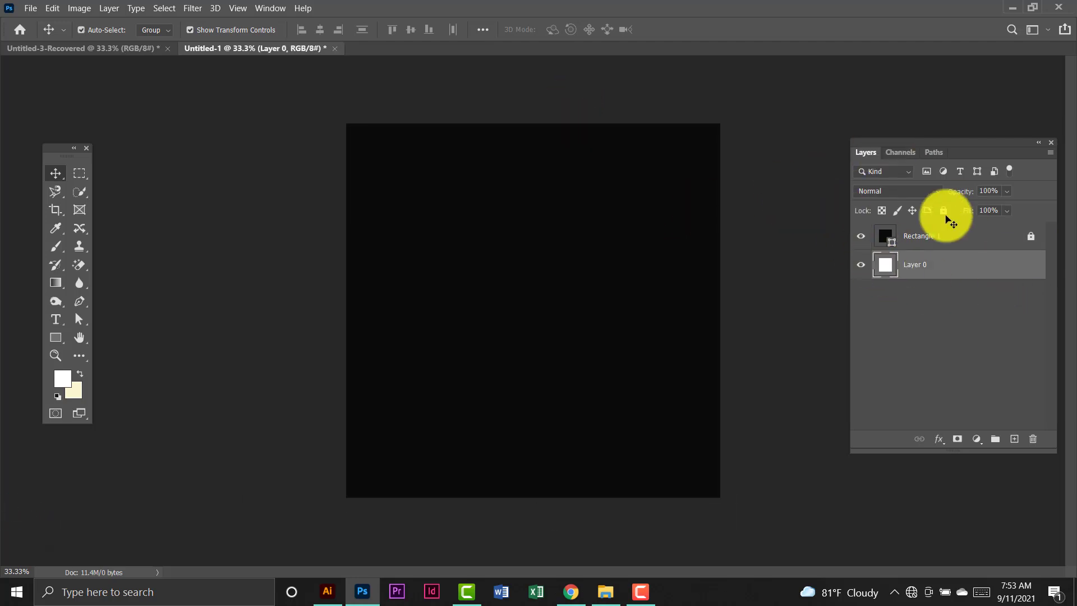
click(954, 263)
click(774, 228)
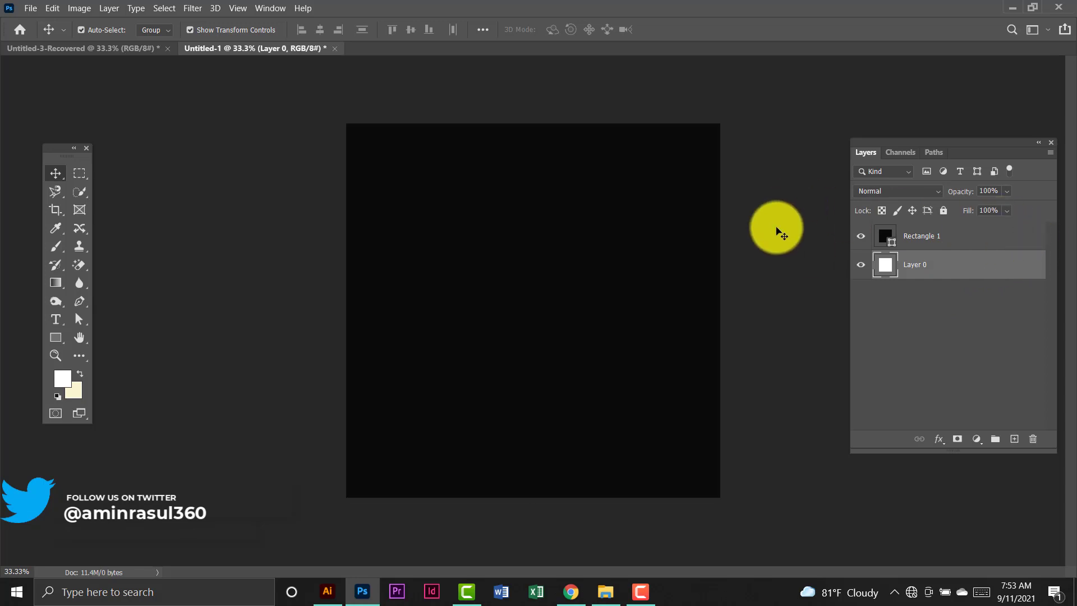
click(951, 248)
click(749, 185)
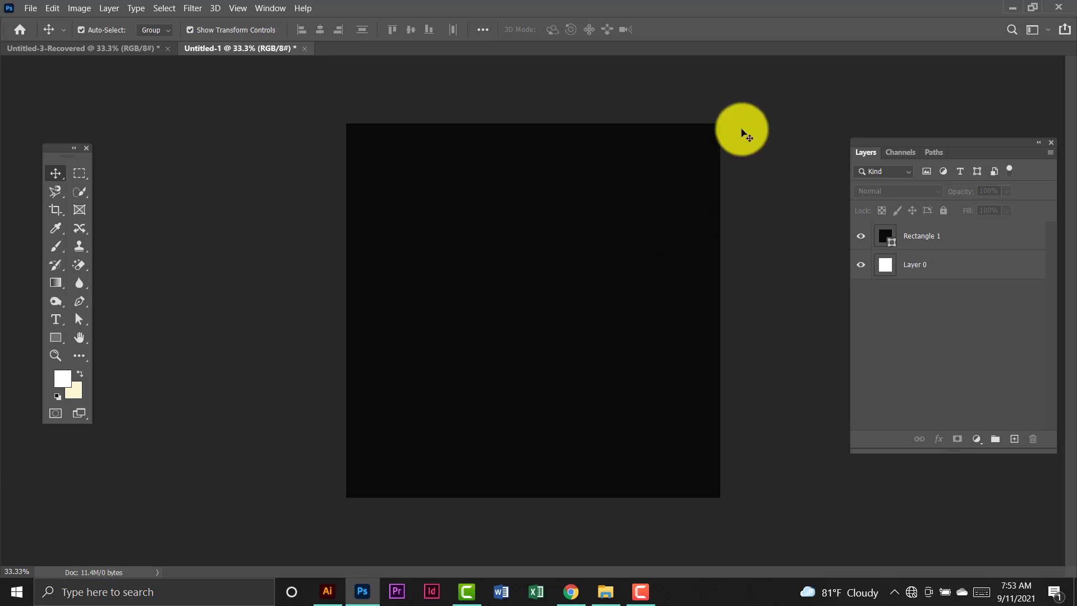
Group the rectangle layer with Layer 0, name the group "Background" and lock it.
click(946, 247)
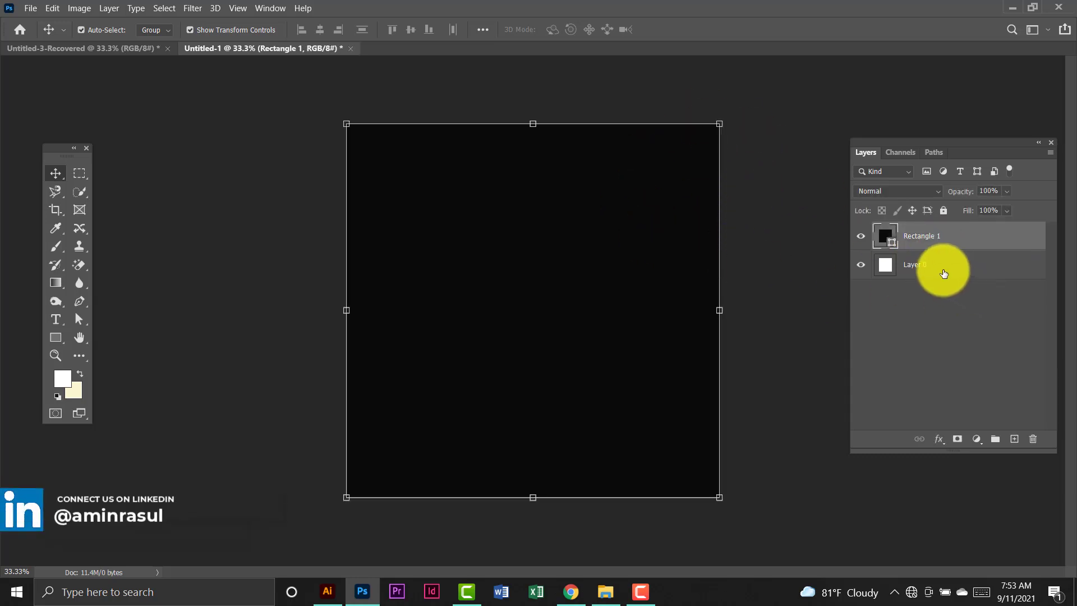
shift+click(940, 271)
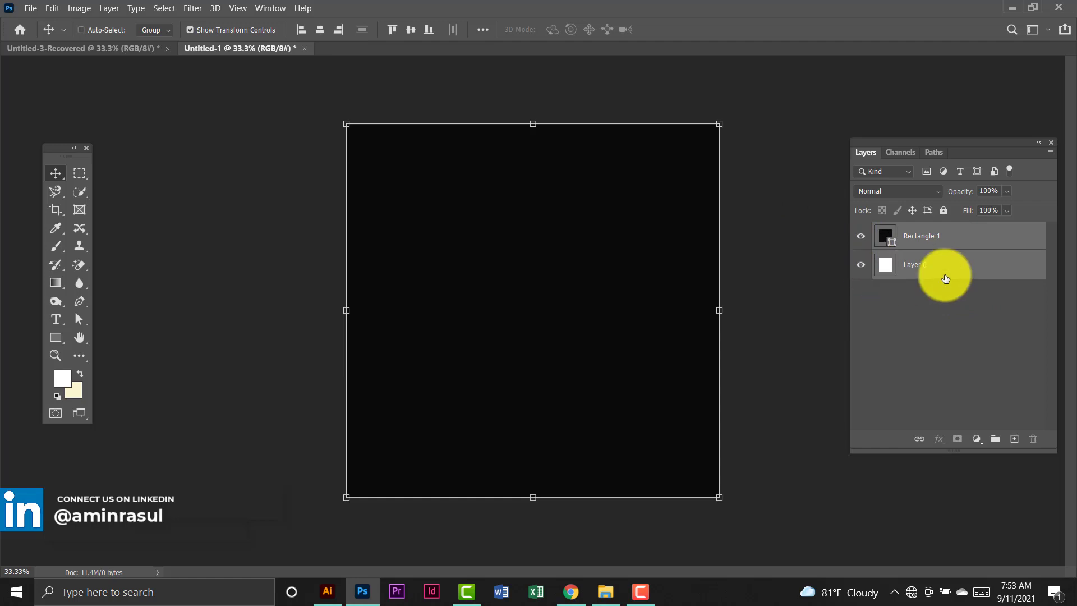
key(ctrl+g)
double_click(923, 231)
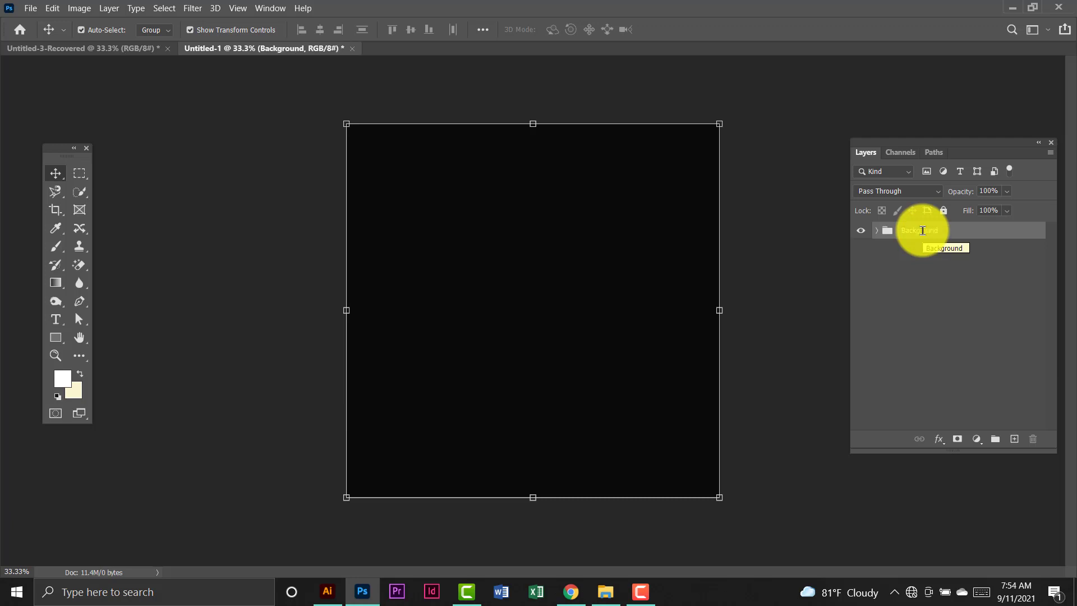
click(947, 213)
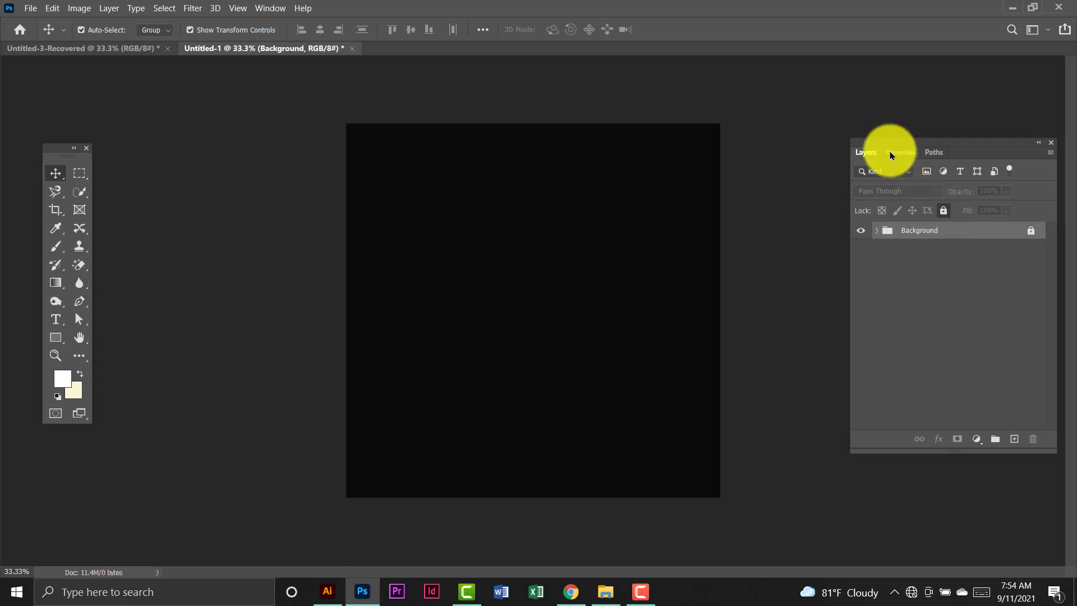
Draw a closed S-curved shape with the Pen tool across the canvas's lower-right half, about 2294 × 2165 px.
click(83, 308)
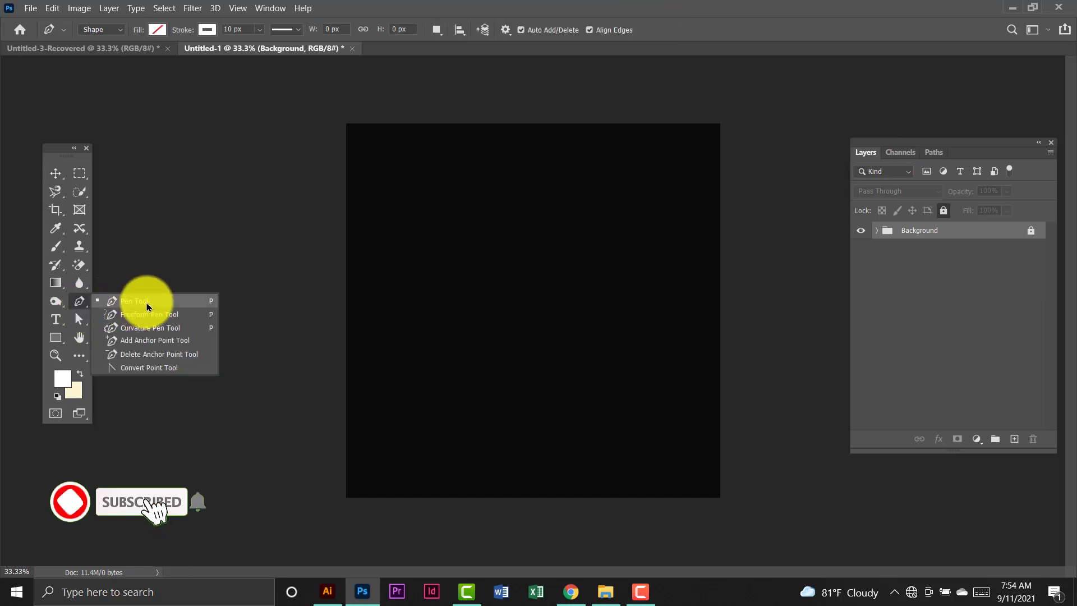
click(140, 306)
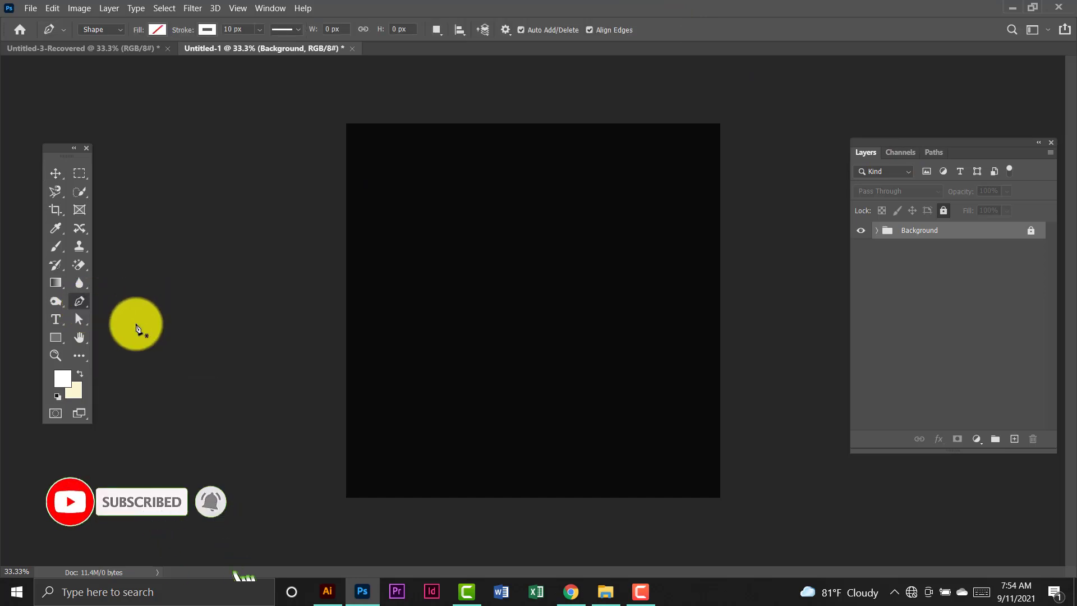
click(341, 503)
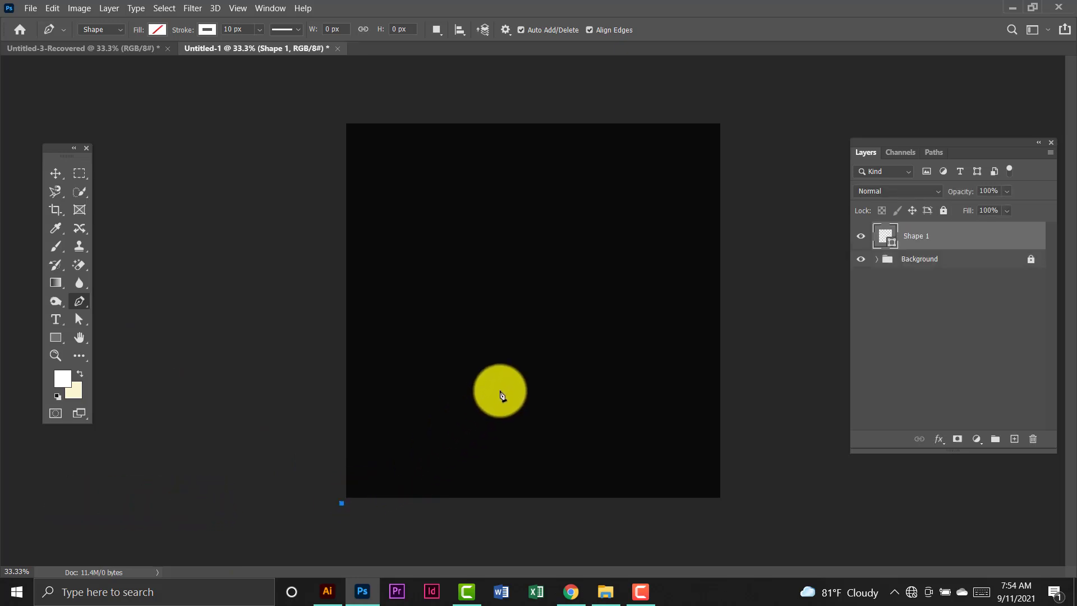
mouse_move(508, 368)
mouse_down()
mouse_move(548, 351)
mouse_move(555, 293)
mouse_up()
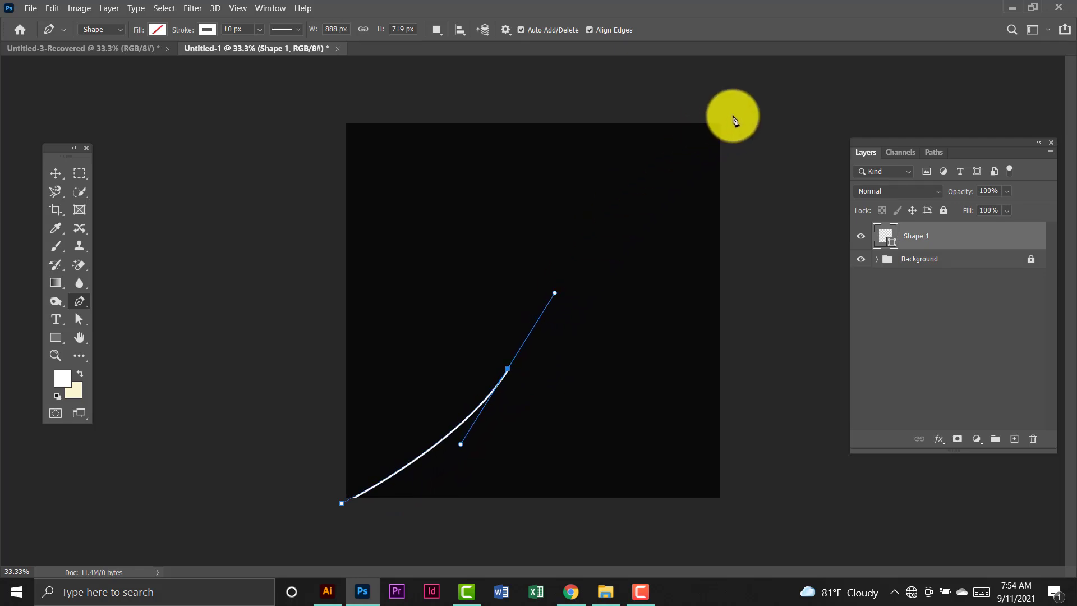
mouse_move(733, 116)
mouse_down()
mouse_move(796, 106)
mouse_move(812, 88)
mouse_up()
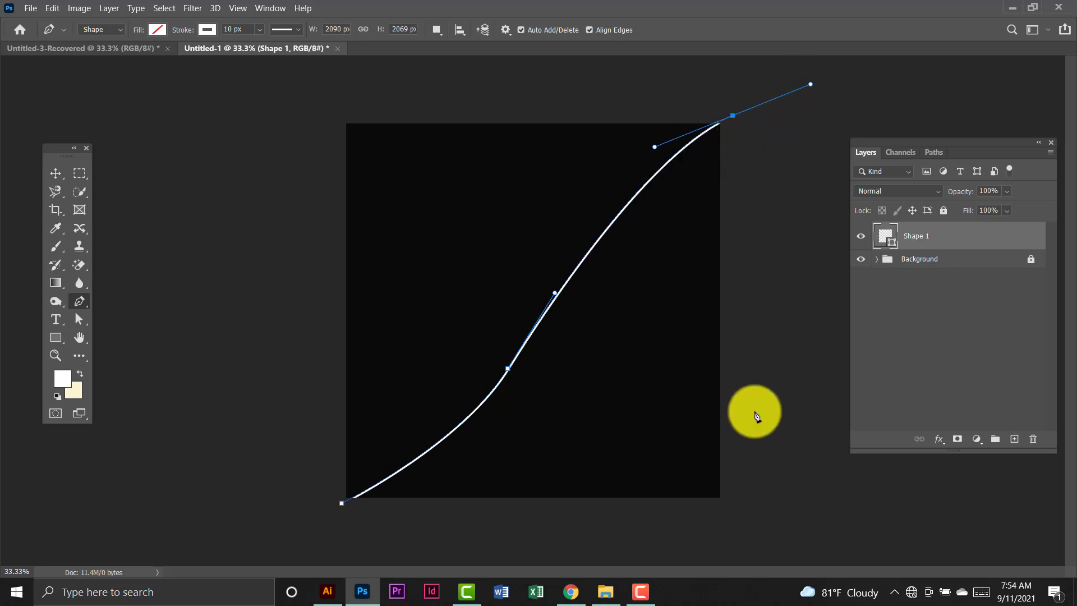
click(745, 520)
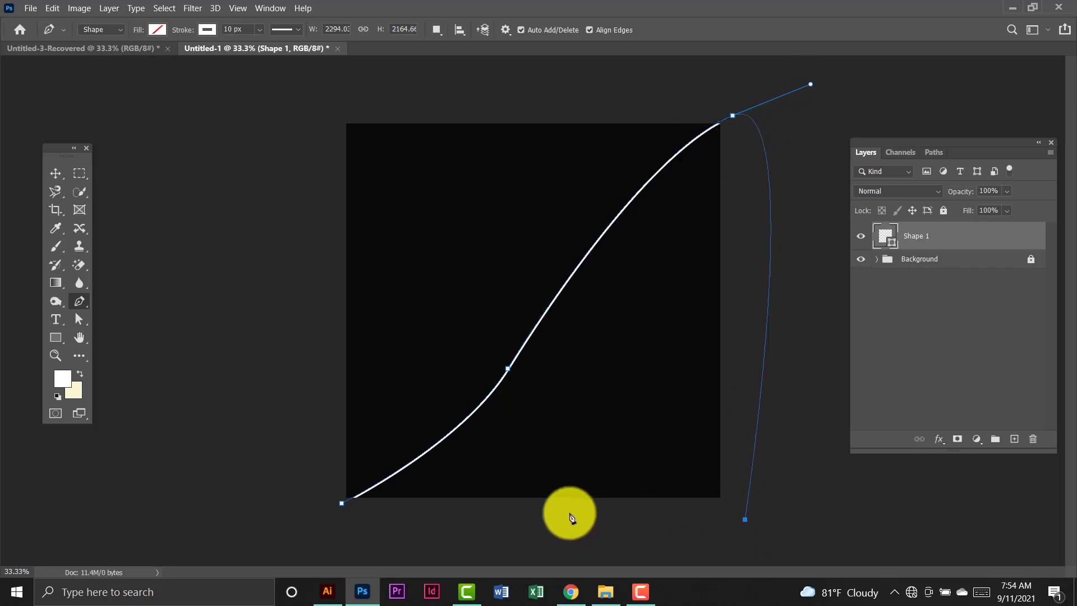
click(342, 506)
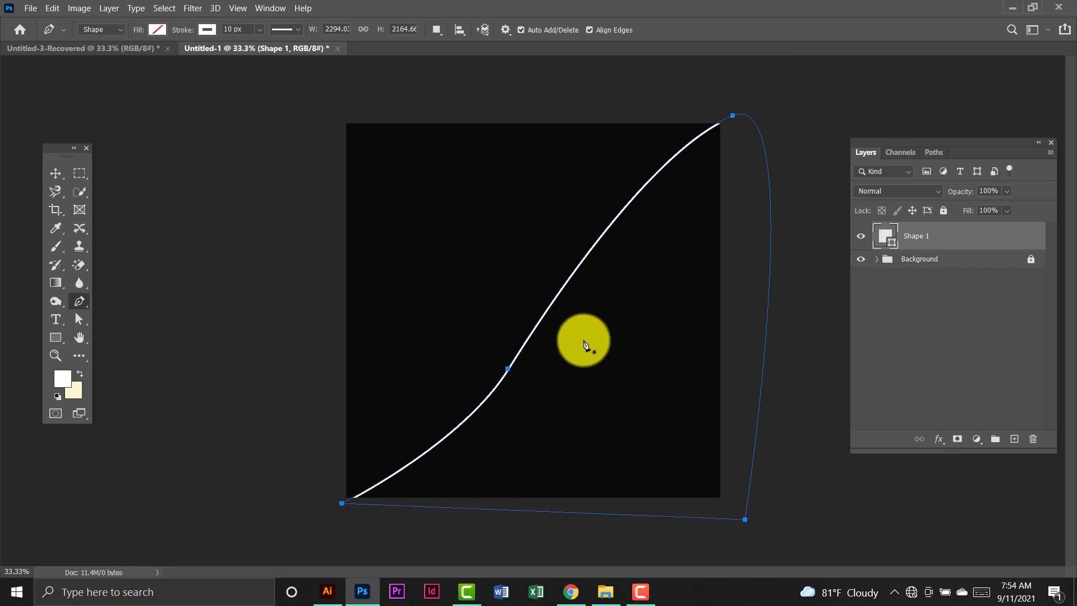
Remove the stroke from the curved shape.
key(ctrl+t)
click(55, 337)
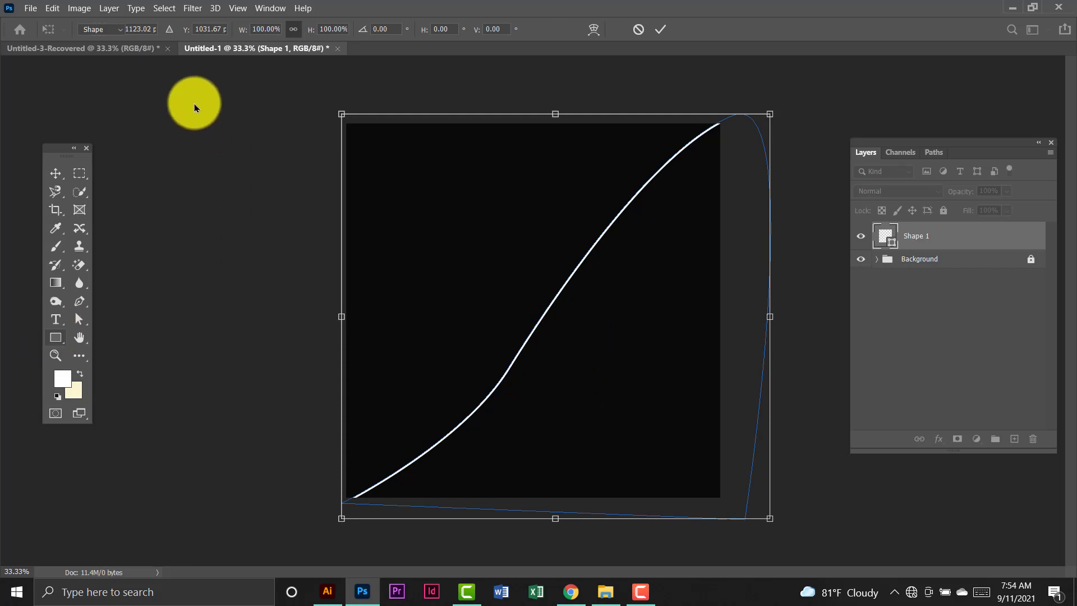
click(207, 30)
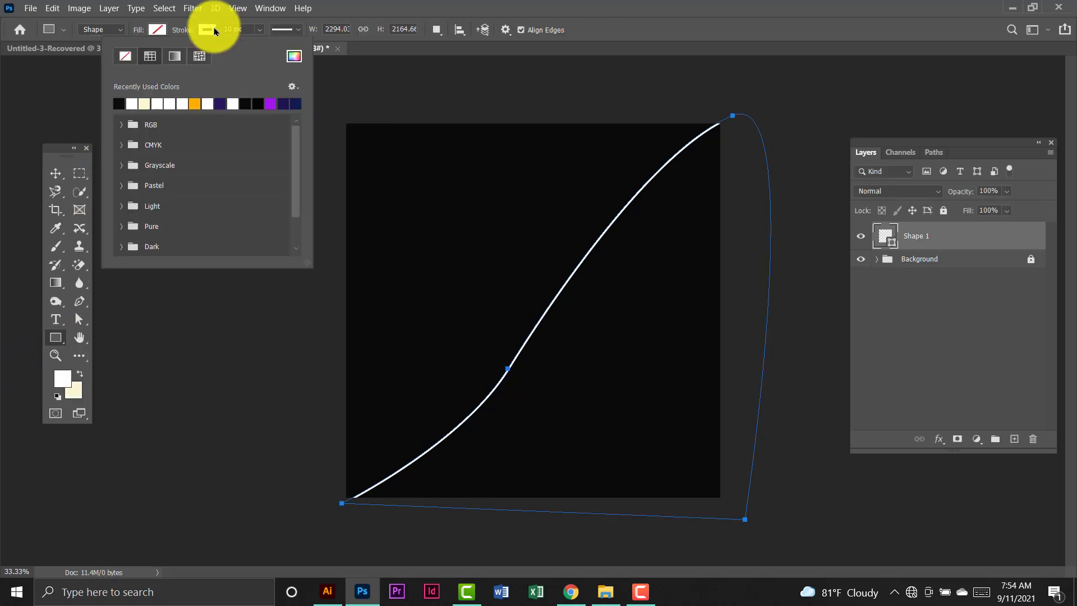
click(128, 55)
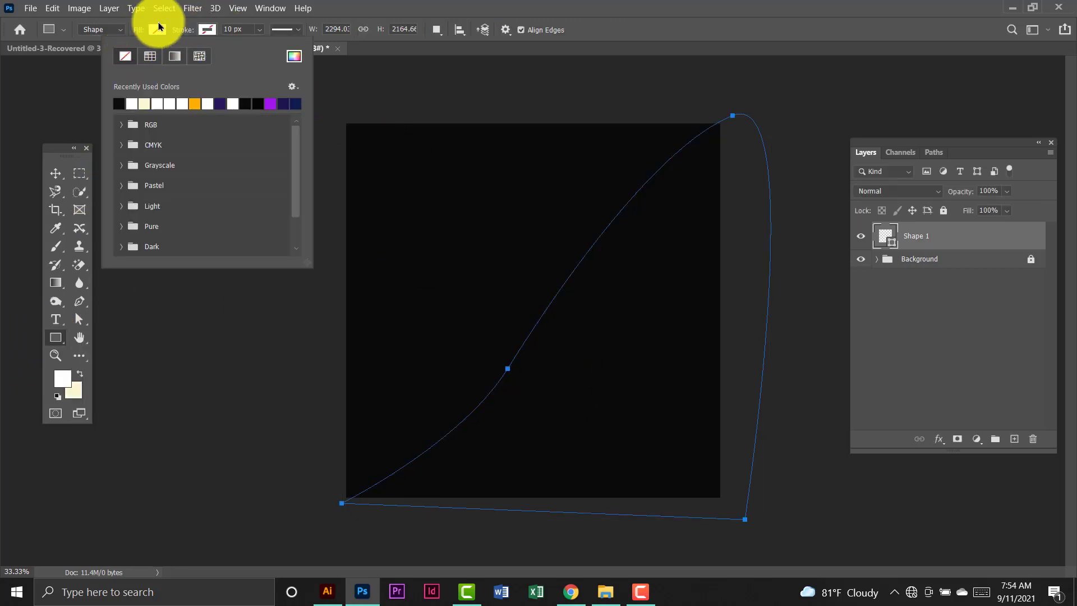
Fill the curved shape with a custom bright green, #31e008.
click(157, 30)
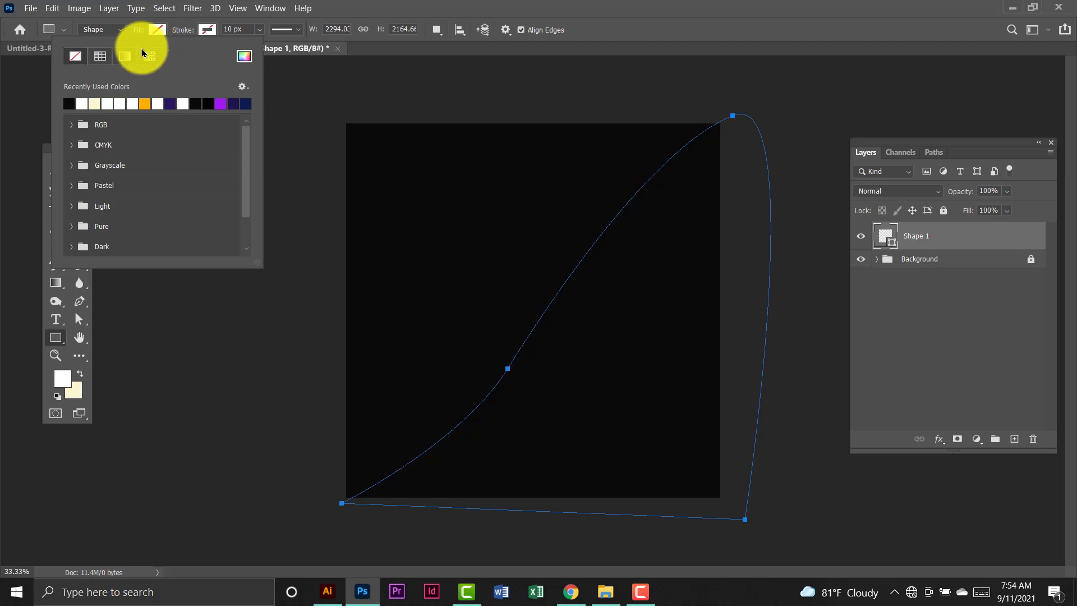
click(241, 57)
click(897, 229)
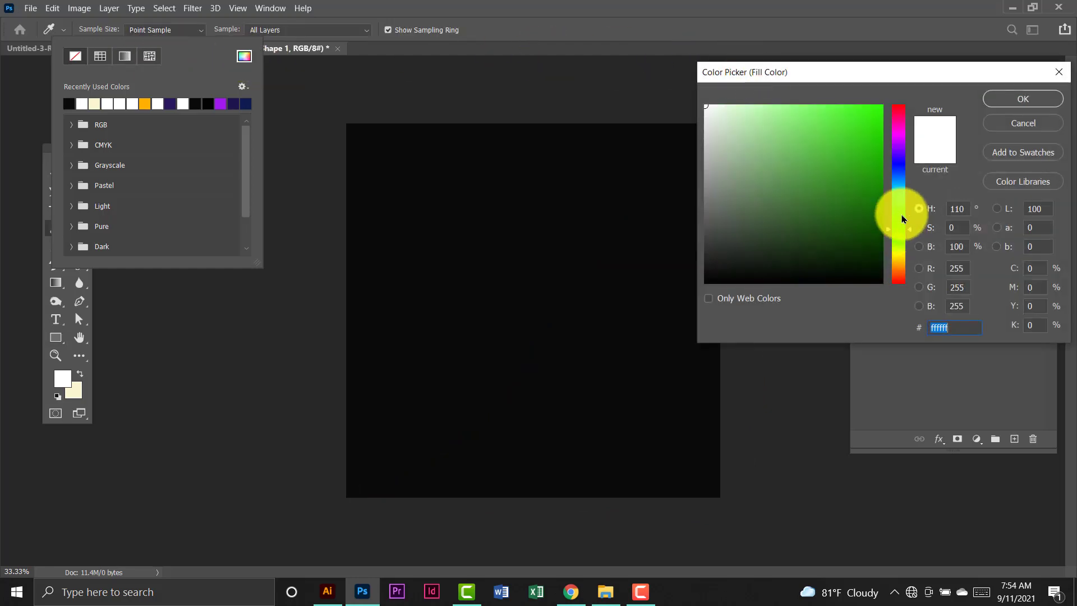
drag(903, 211, 903, 220)
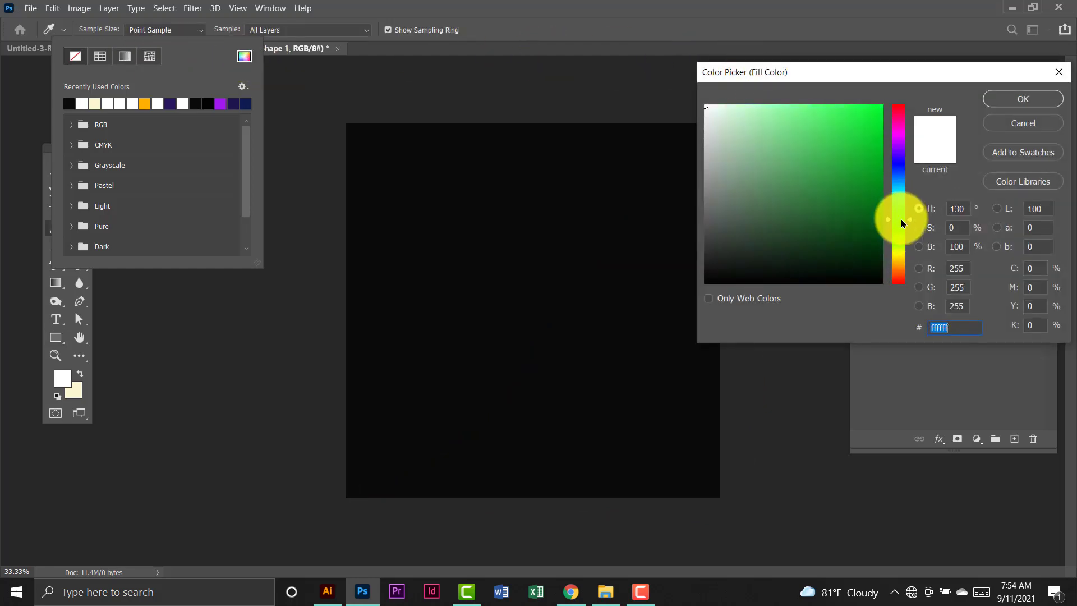
click(903, 234)
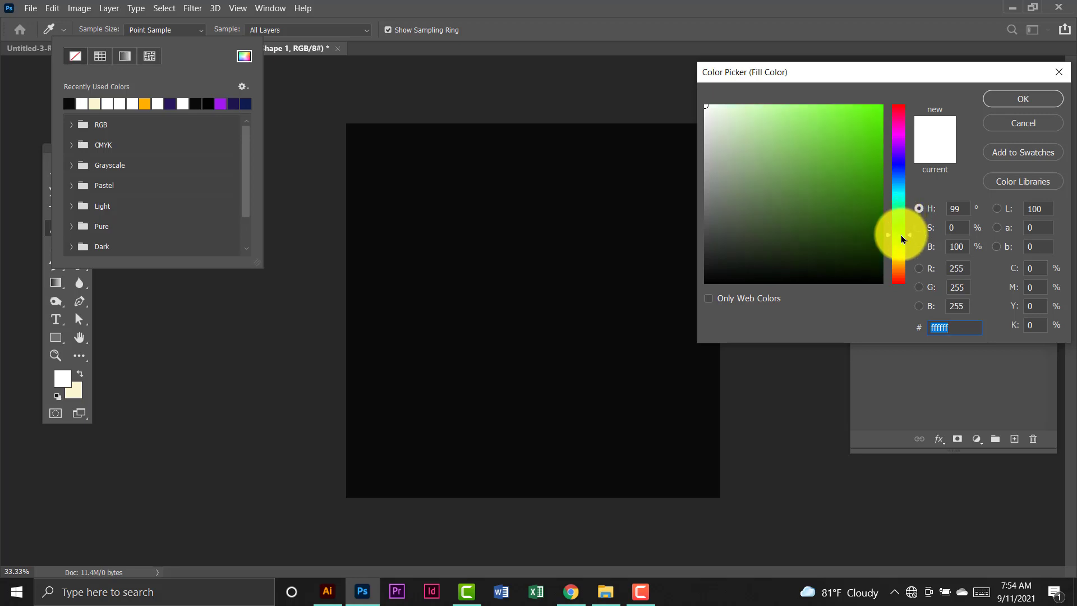
click(889, 106)
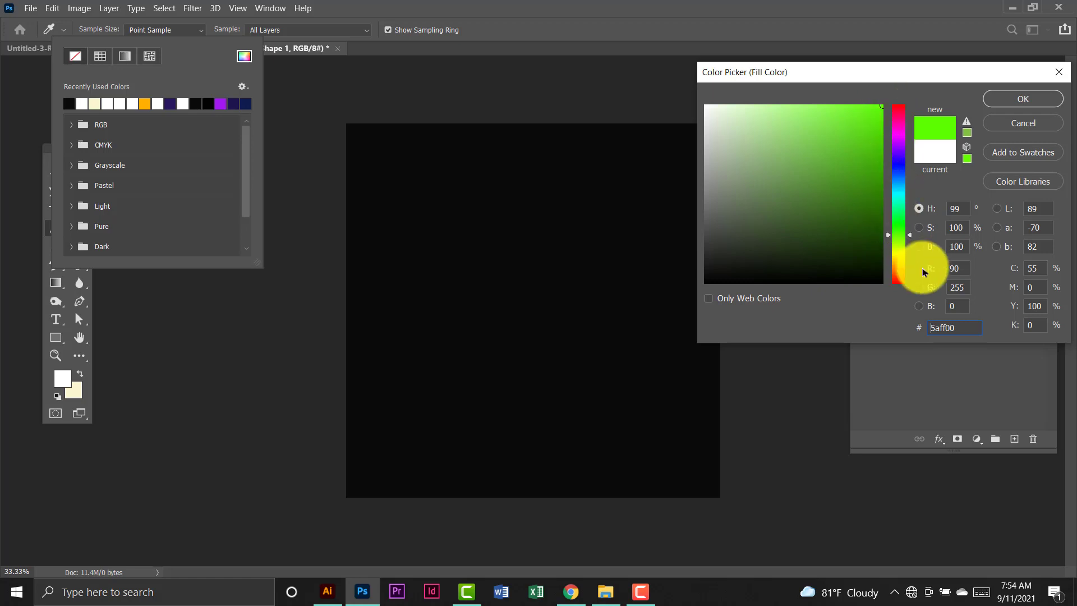
drag(910, 239, 909, 234)
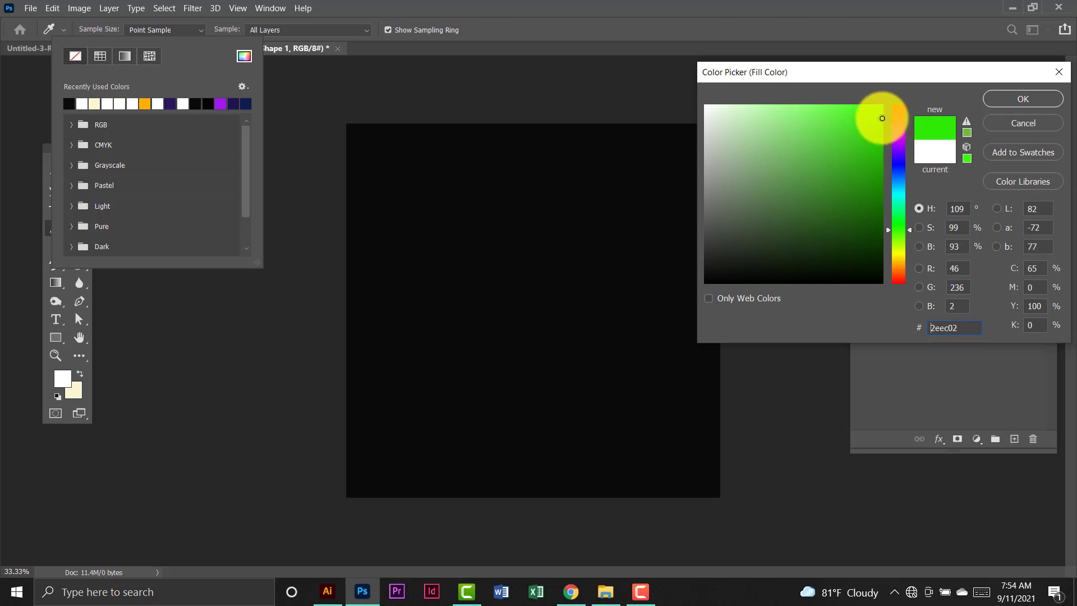
mouse_move(882, 117)
mouse_down()
mouse_move(859, 113)
mouse_move(877, 125)
mouse_up()
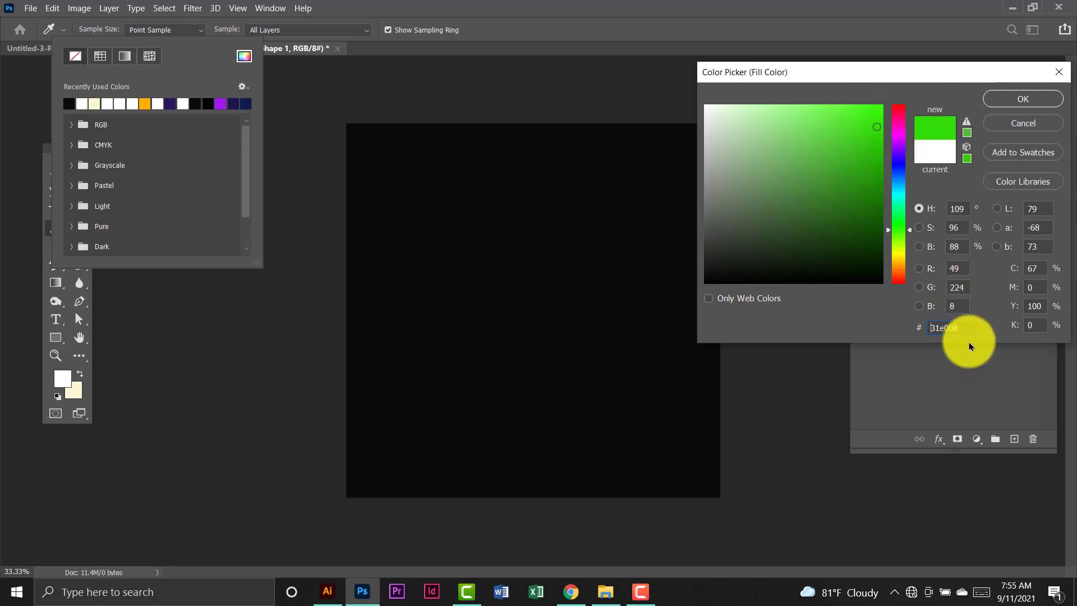
drag(973, 328, 882, 330)
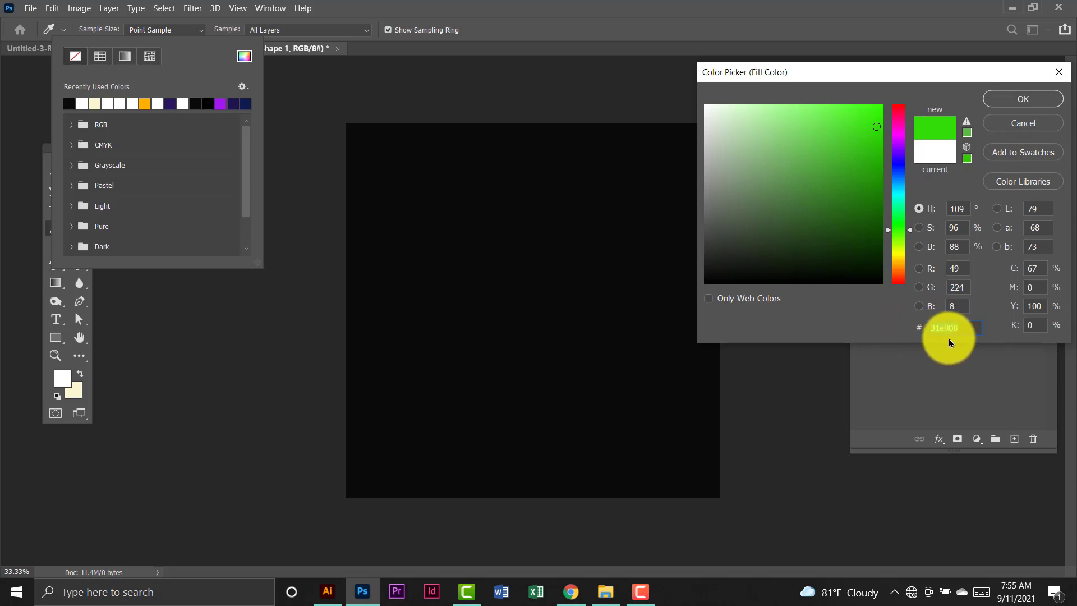
click(1023, 99)
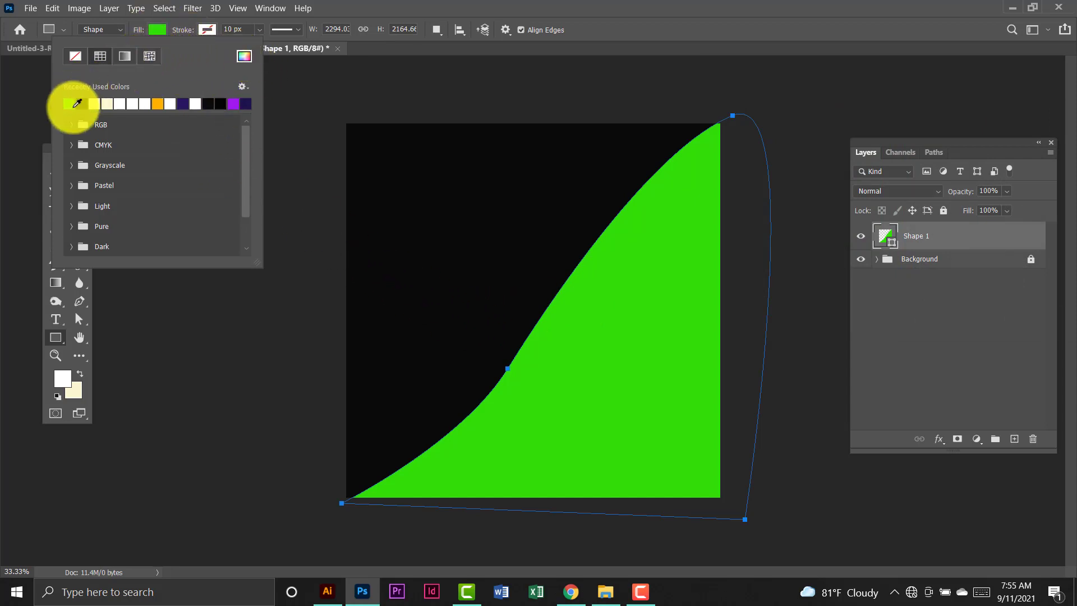
Darken the curved shape's fill to green #31b113.
click(244, 58)
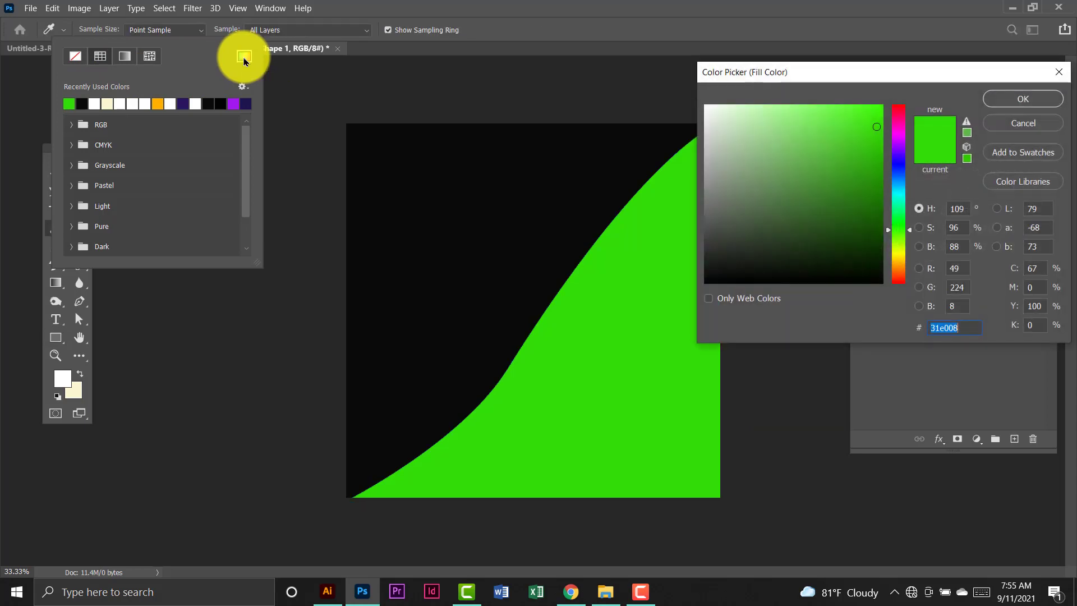
click(866, 141)
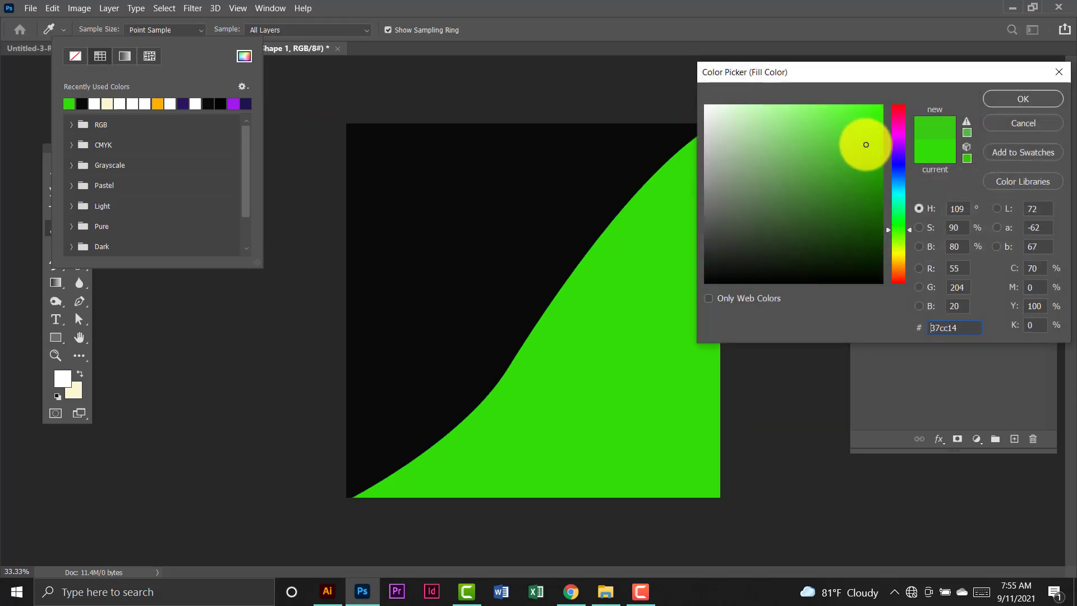
drag(866, 144, 863, 159)
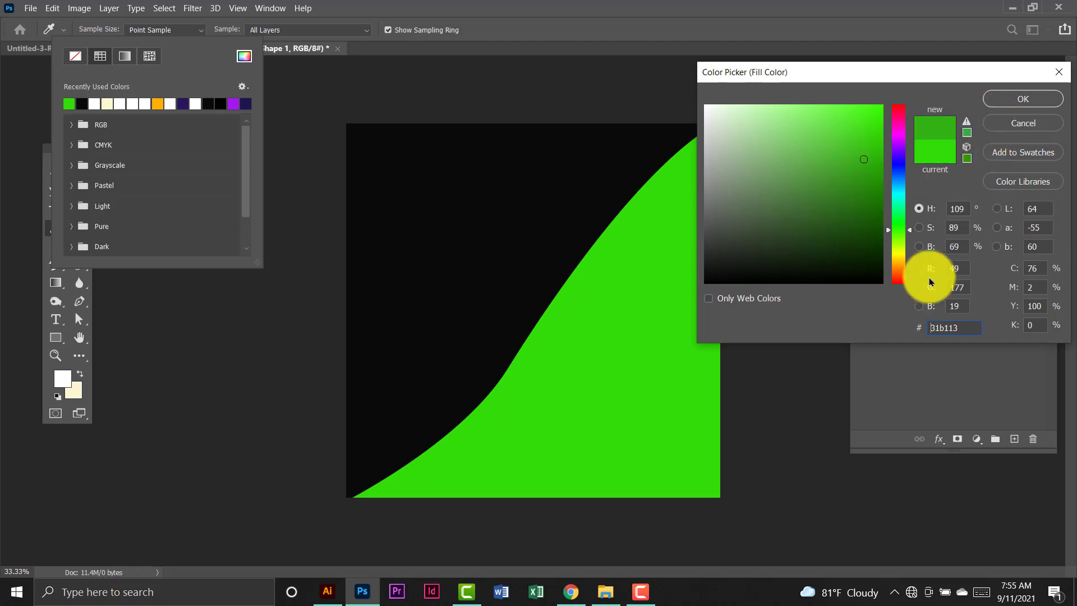
click(1021, 99)
key(v)
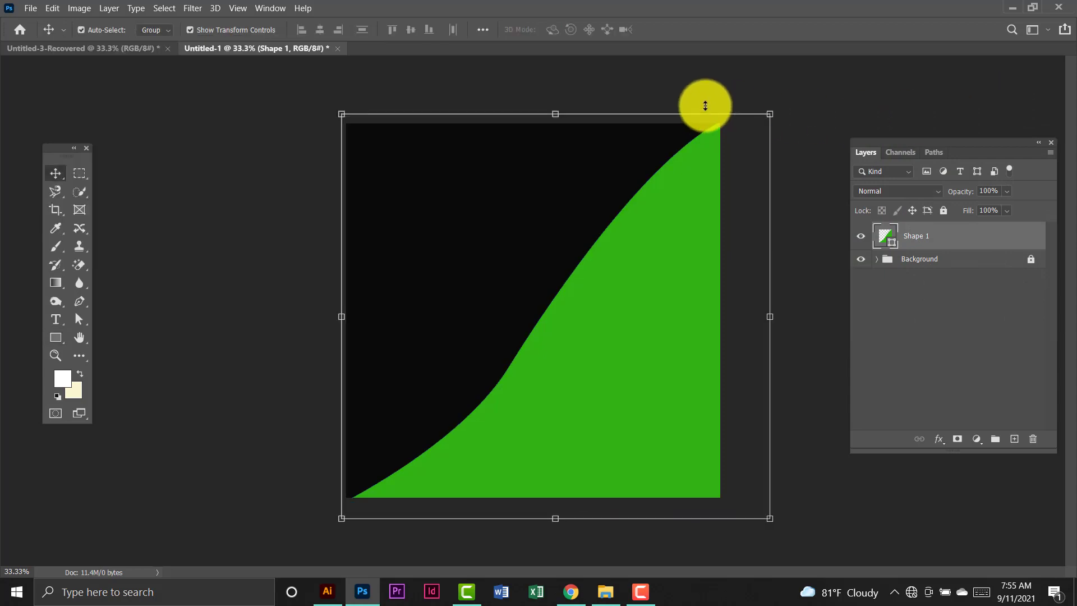
Rename the green shape's layer as "Design", lock it and deselect it.
click(338, 208)
click(625, 297)
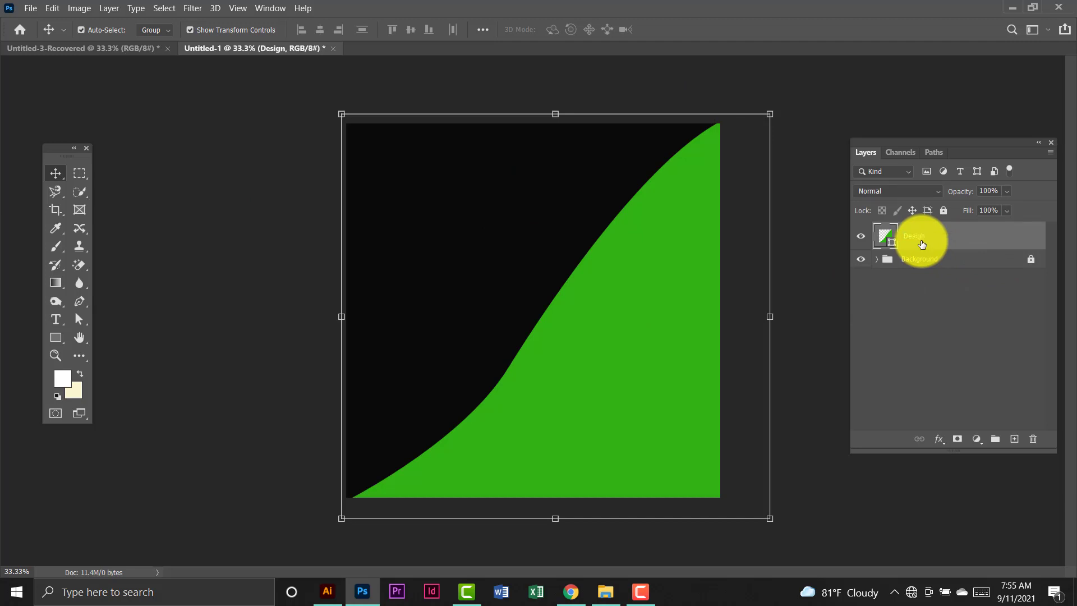
click(943, 211)
click(753, 115)
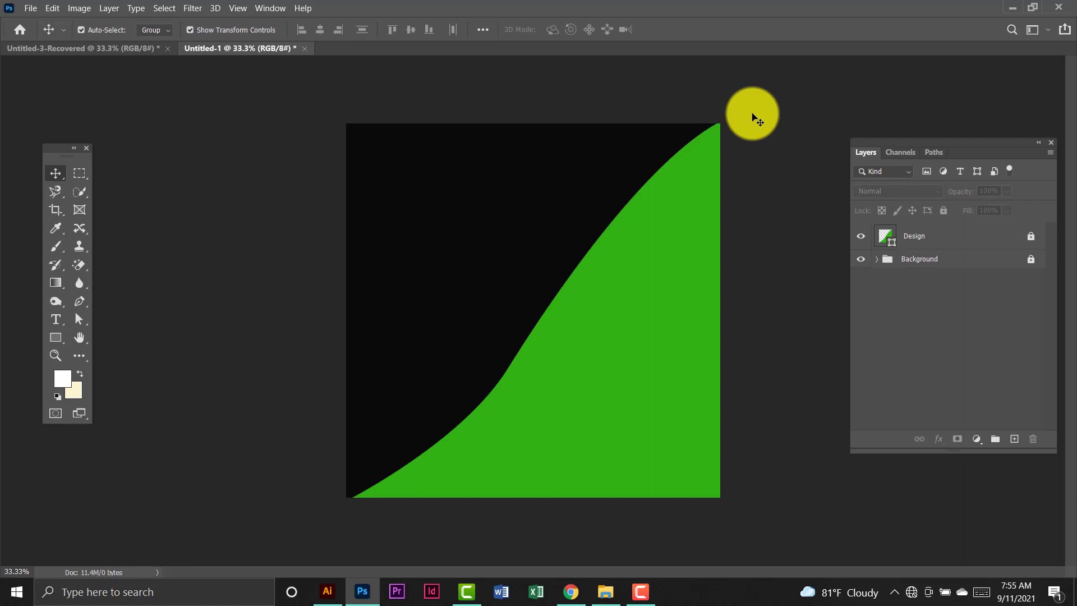
Draw a circle about 1030 × 1030 px with the Ellipse tool in the upper-left part of the canvas.
click(80, 337)
click(55, 338)
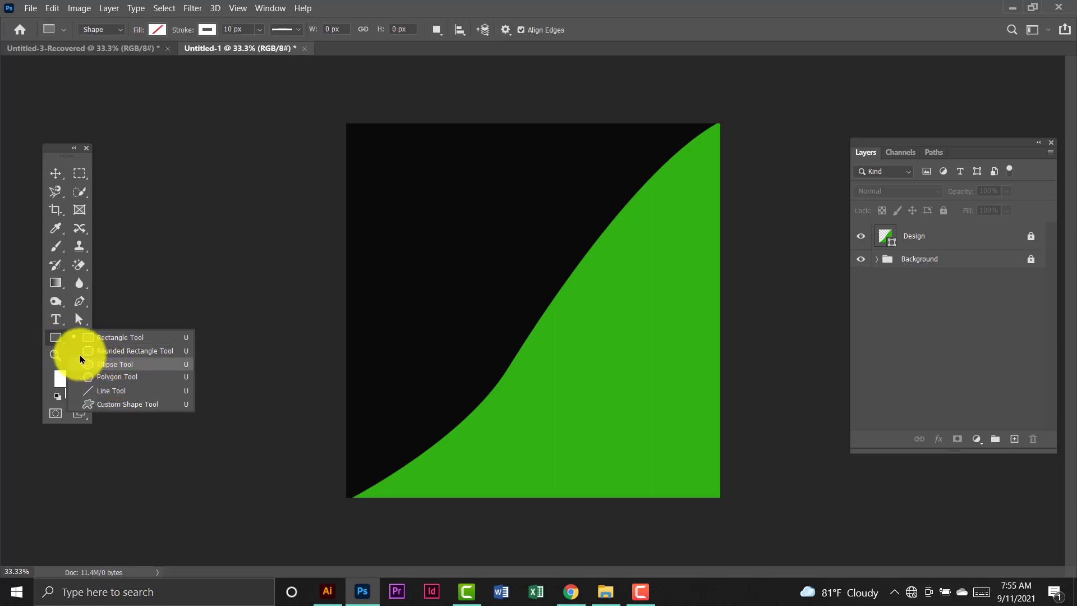
click(130, 364)
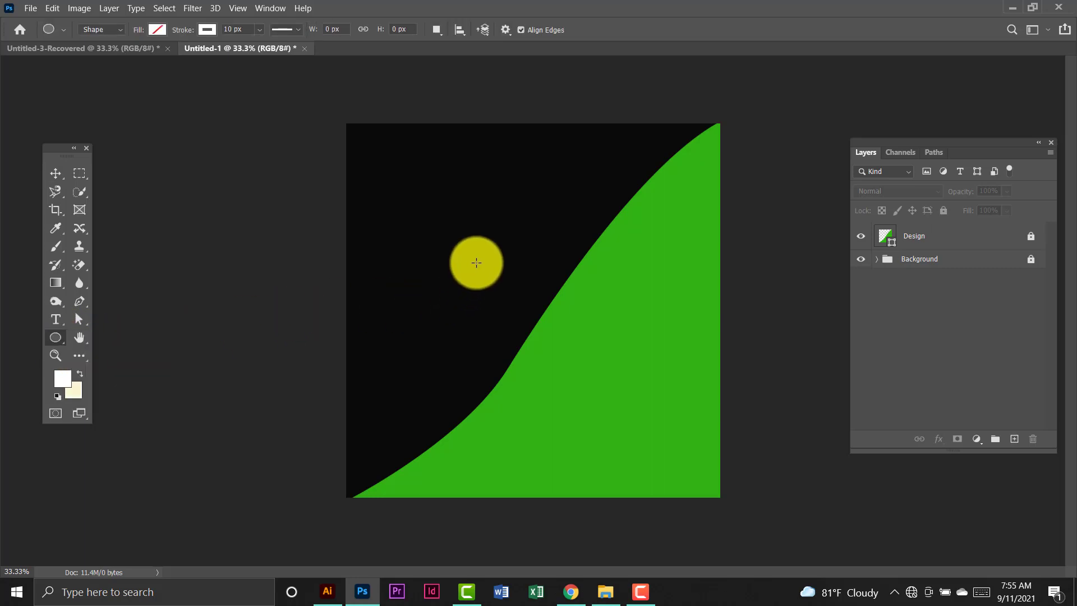
drag(476, 262, 579, 360)
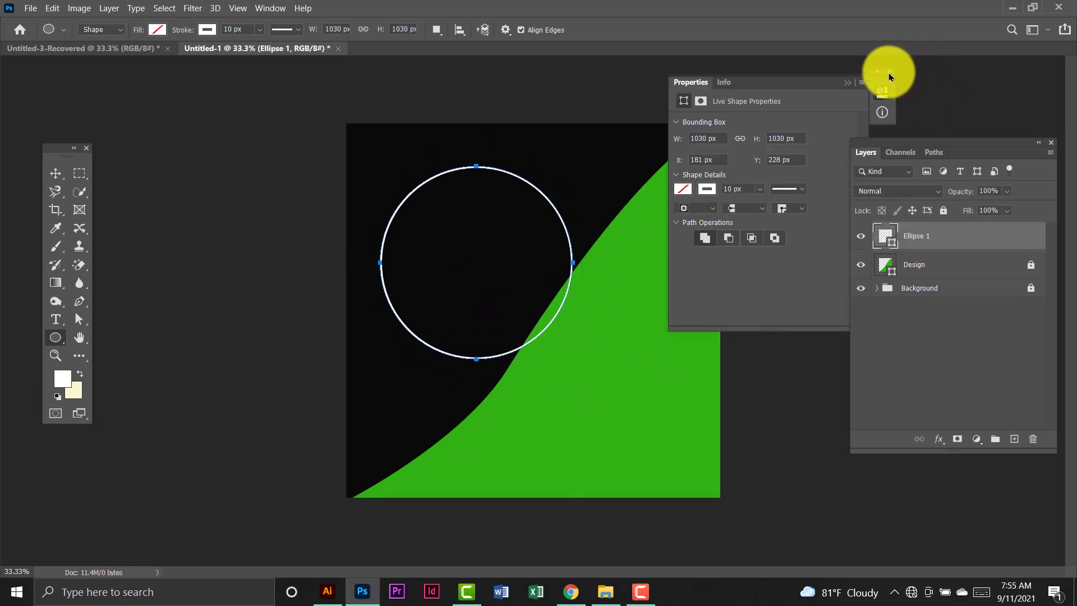
click(890, 73)
Remove the circle's stroke and fill it with white from the recently used colors.
click(215, 29)
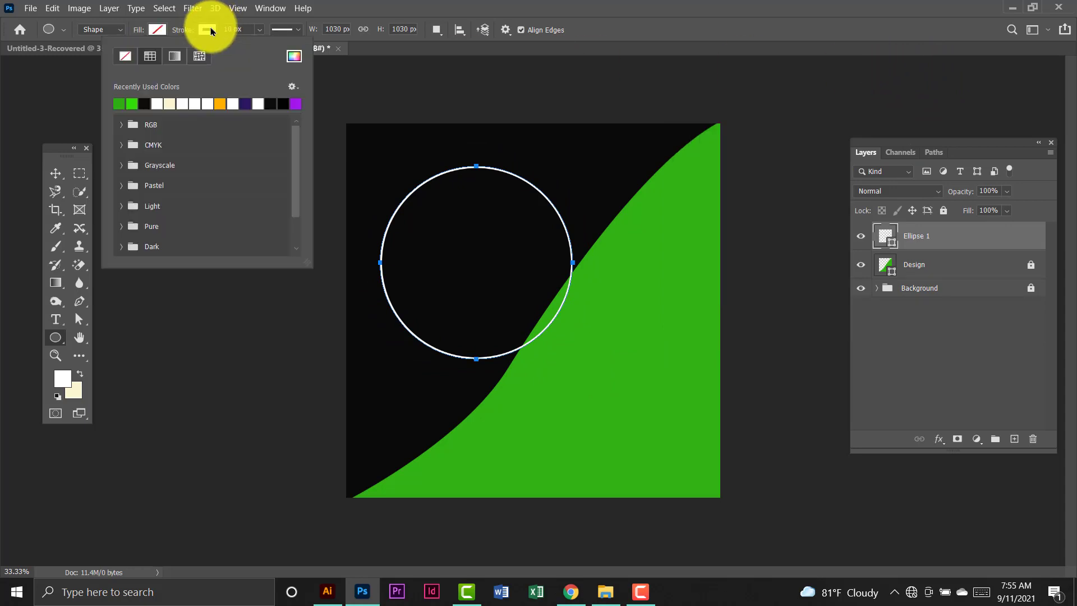
click(125, 56)
click(157, 31)
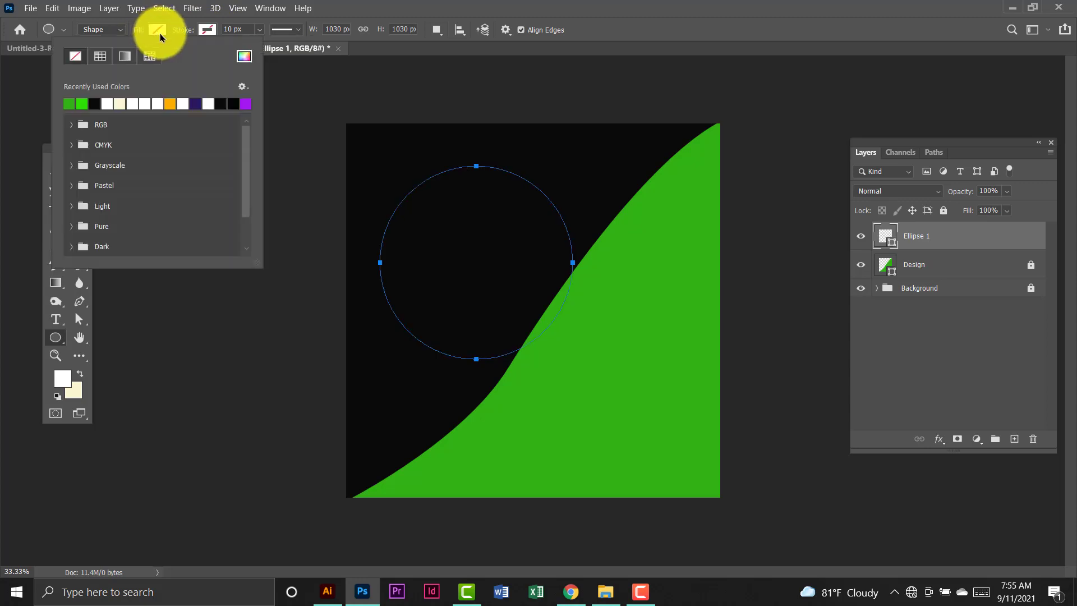
click(107, 102)
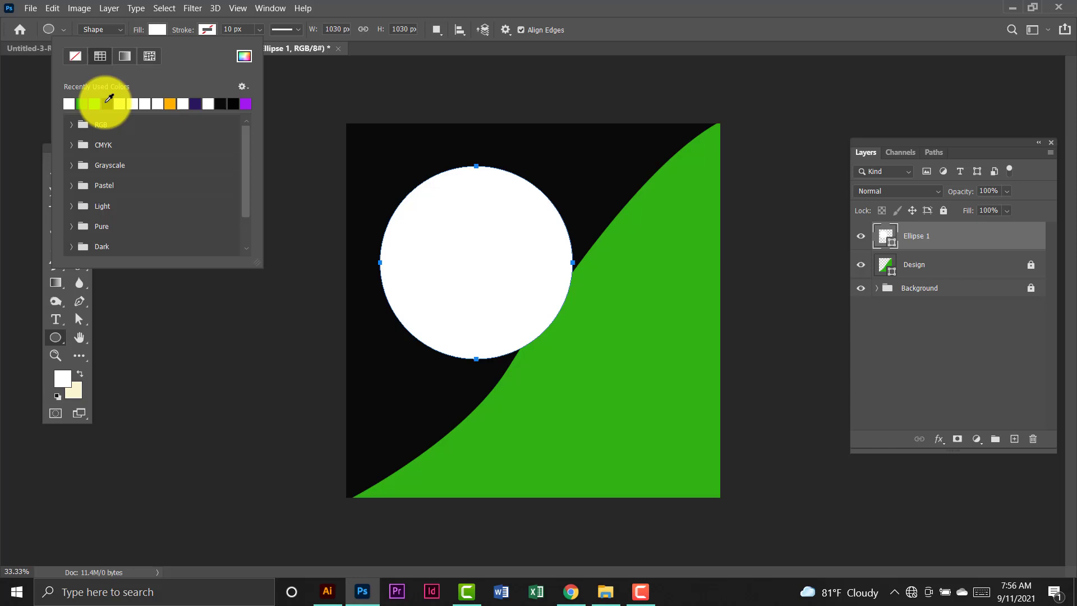
key(Escape)
Move the white circle to the centre of the canvas and duplicate its layer.
key(v)
drag(474, 240, 522, 286)
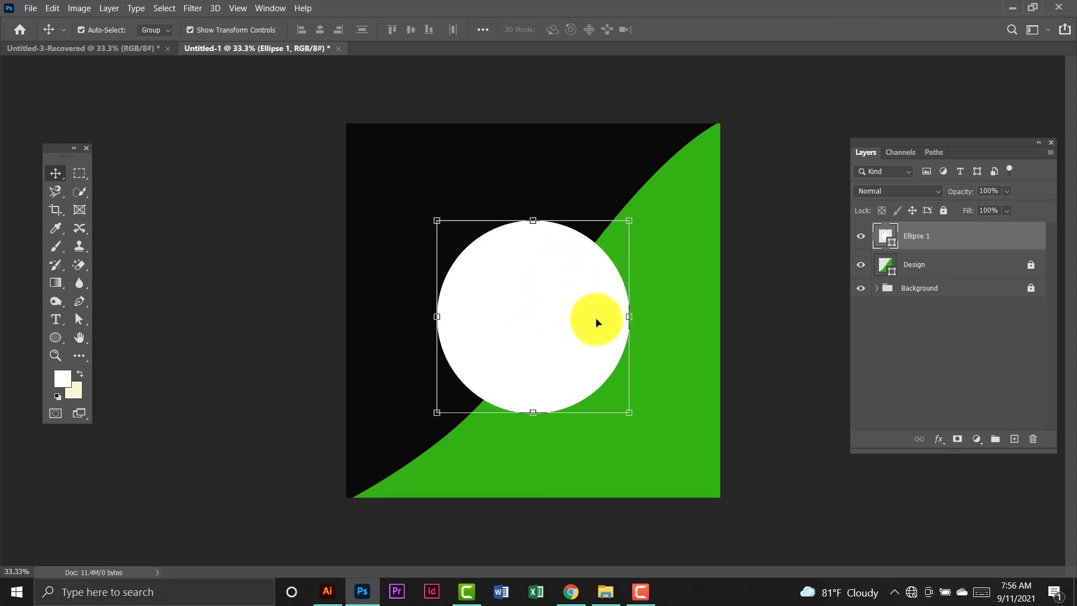
key(ctrl)
key(ctrl+j)
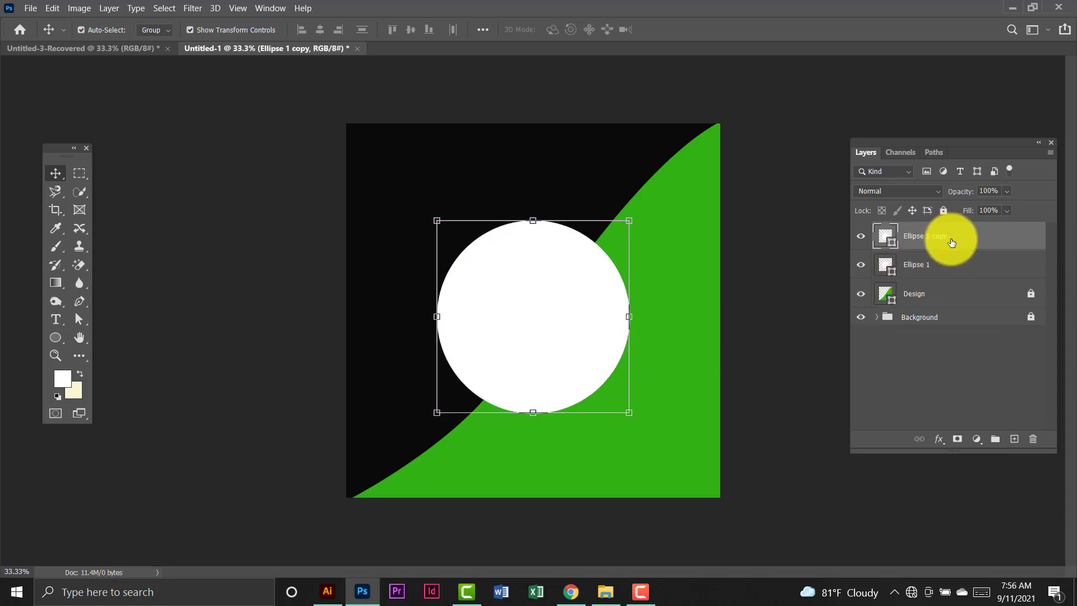
Place the Ellipse 1 copy layer beneath Ellipse 1, scale it to about 106% and centre it on the canvas.
drag(946, 241, 945, 266)
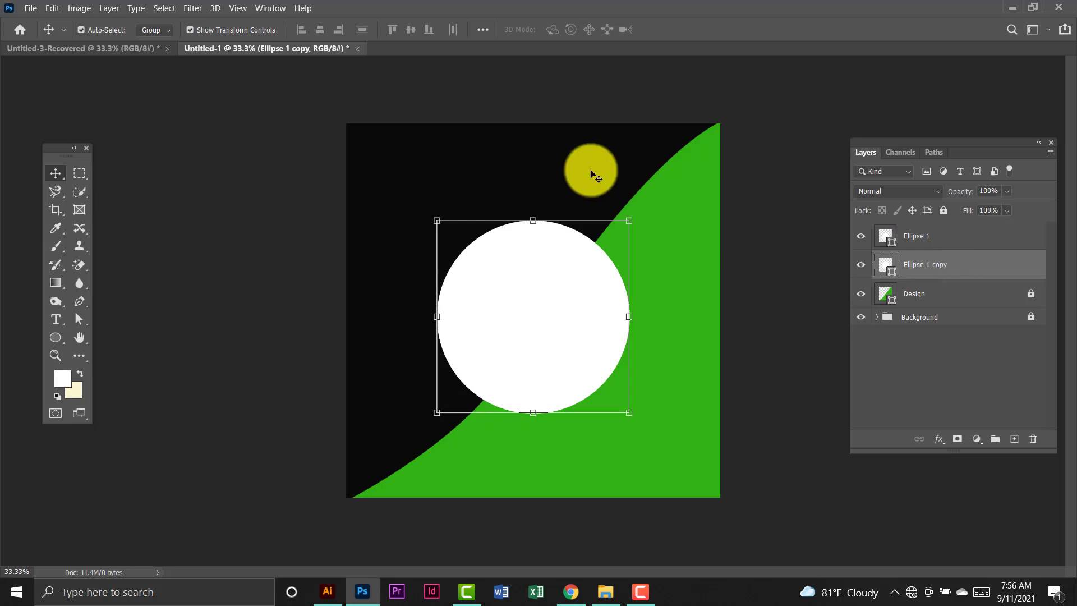
drag(629, 220, 638, 215)
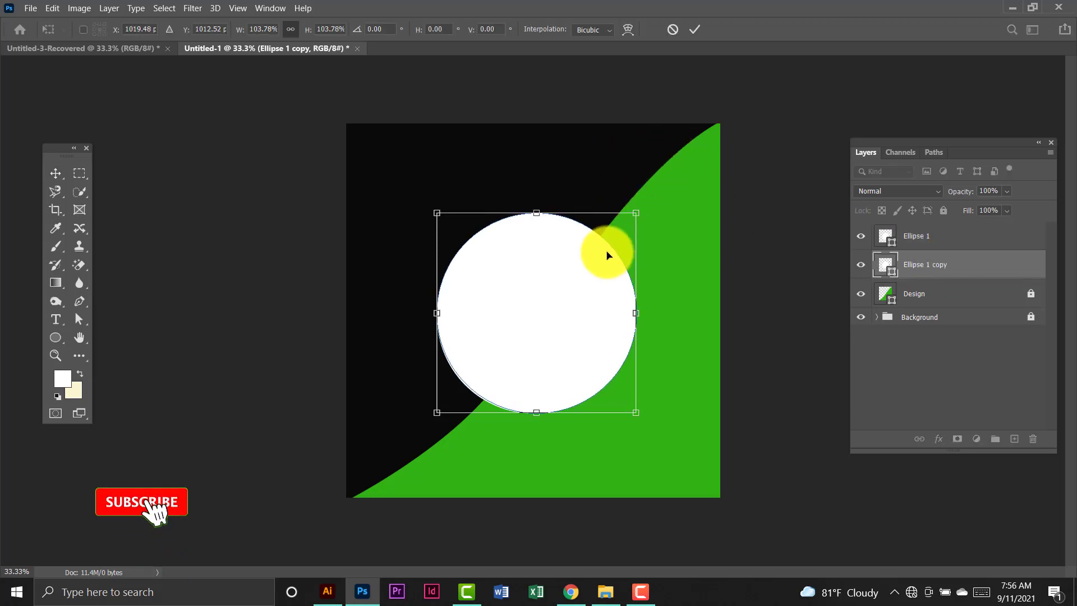
drag(608, 253, 603, 254)
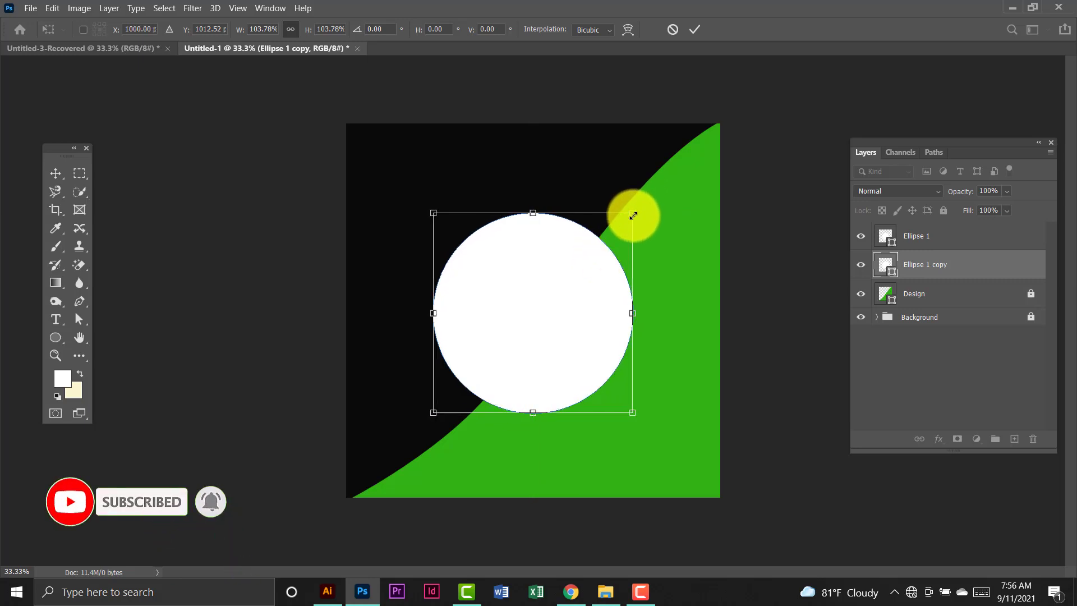
drag(635, 213, 638, 209)
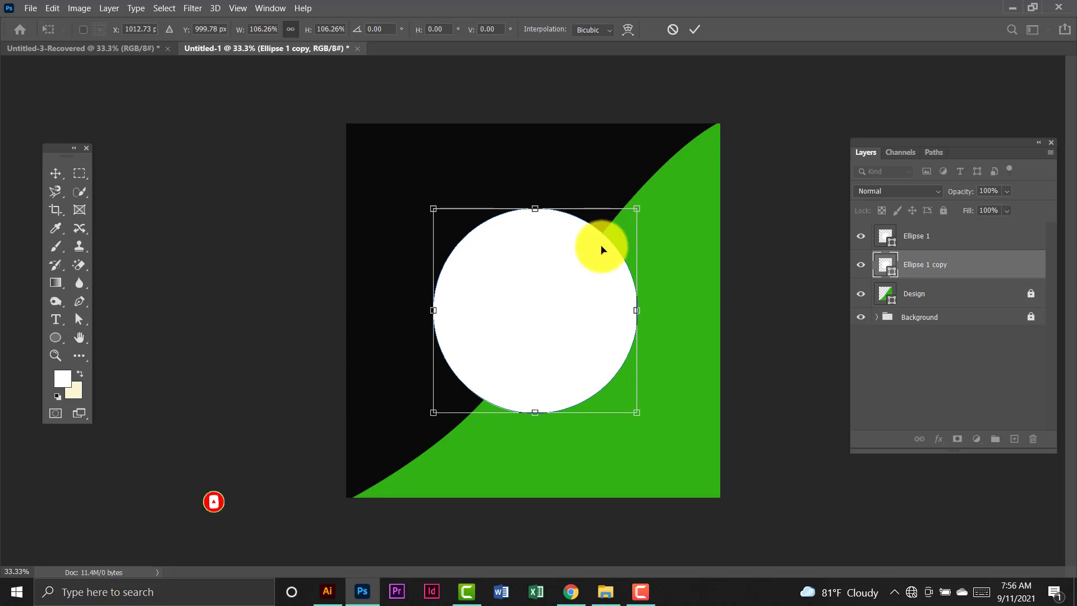
drag(601, 240, 600, 248)
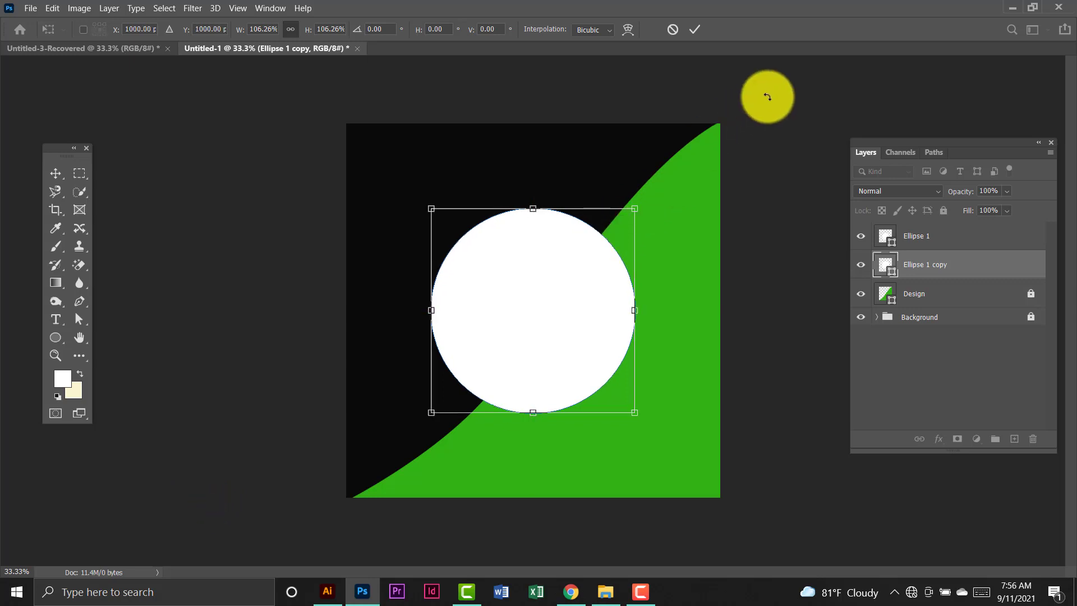
key(Return)
click(416, 187)
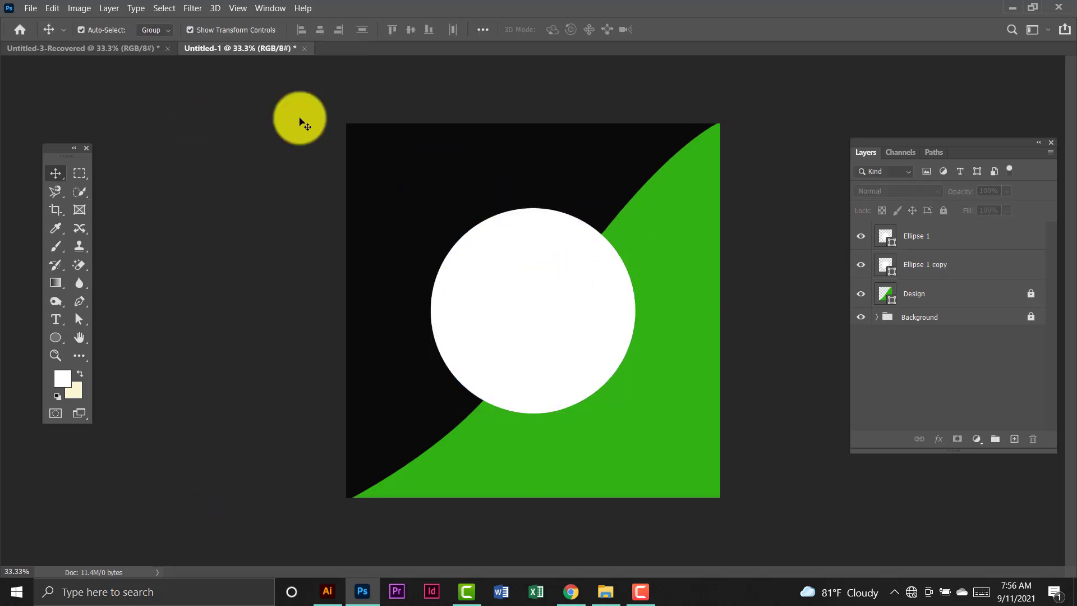
Copy the salad bowl photo from Untitled-3-Recovered into Untitled-1 and enlarge it, centred over the white circles.
click(135, 55)
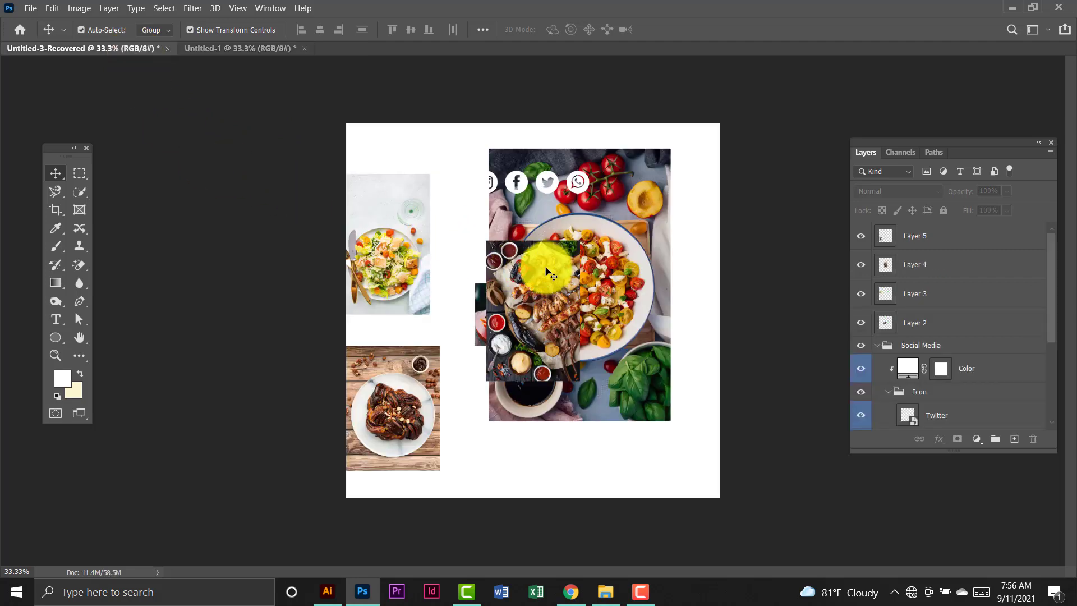
drag(538, 258, 421, 397)
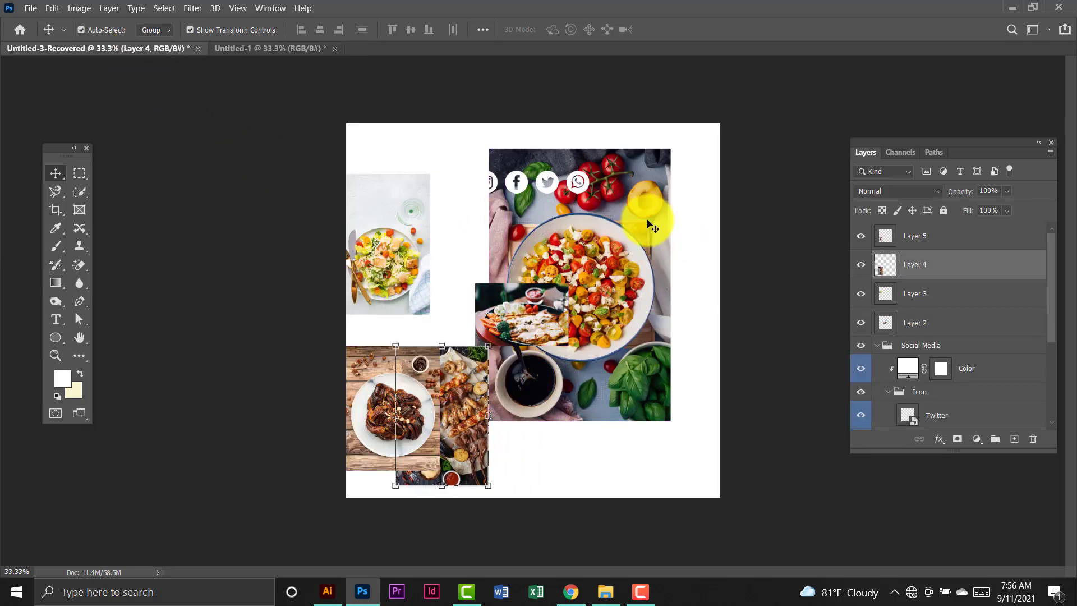
click(634, 196)
drag(610, 197, 375, 48)
drag(272, 52, 549, 347)
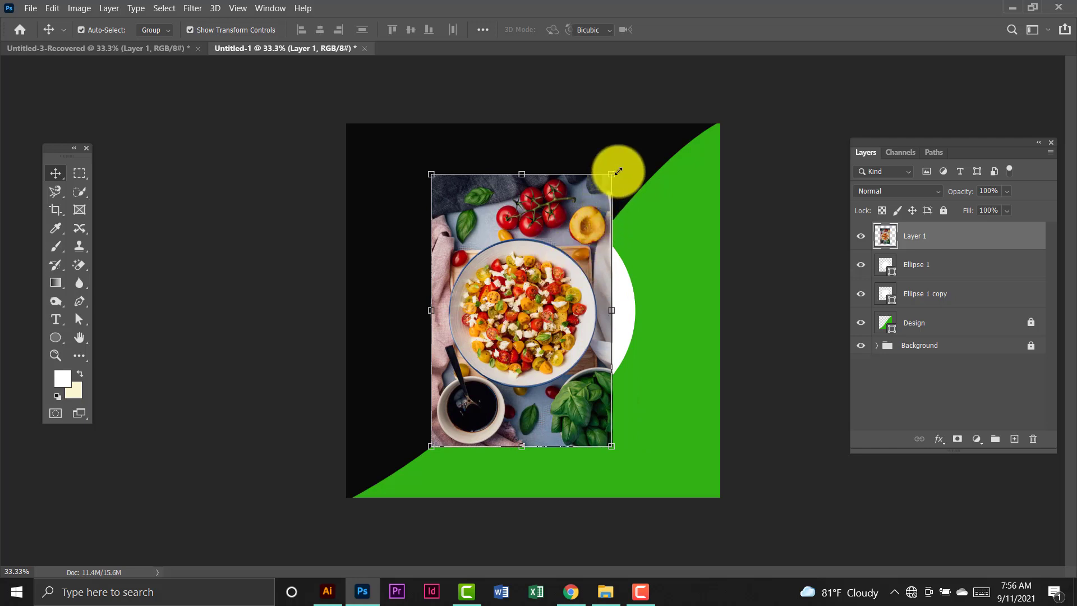
drag(618, 171, 638, 137)
drag(530, 295, 533, 313)
key(Return)
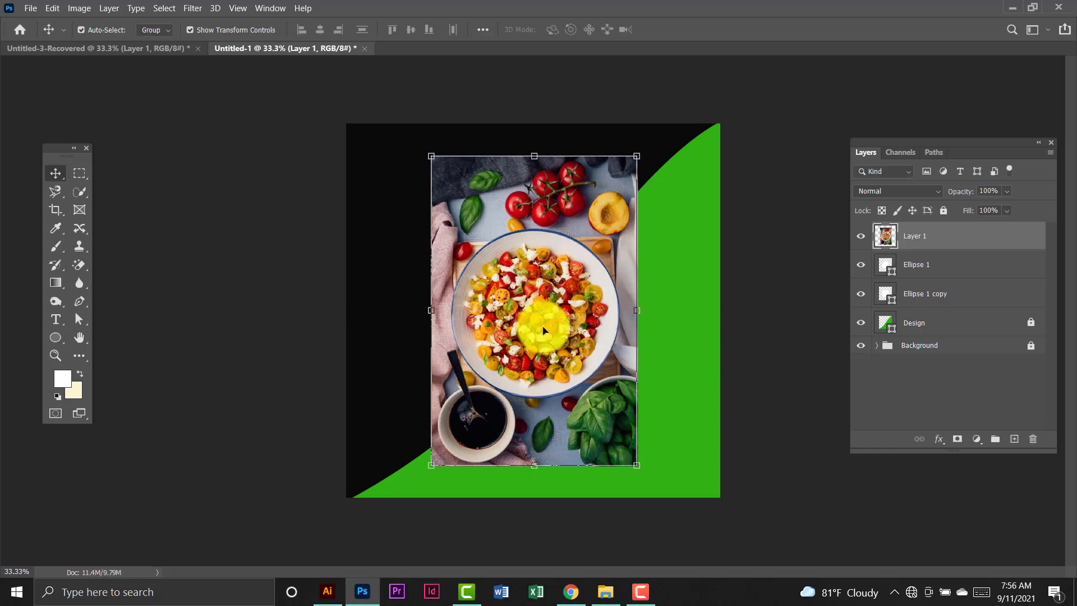
right_click(984, 238)
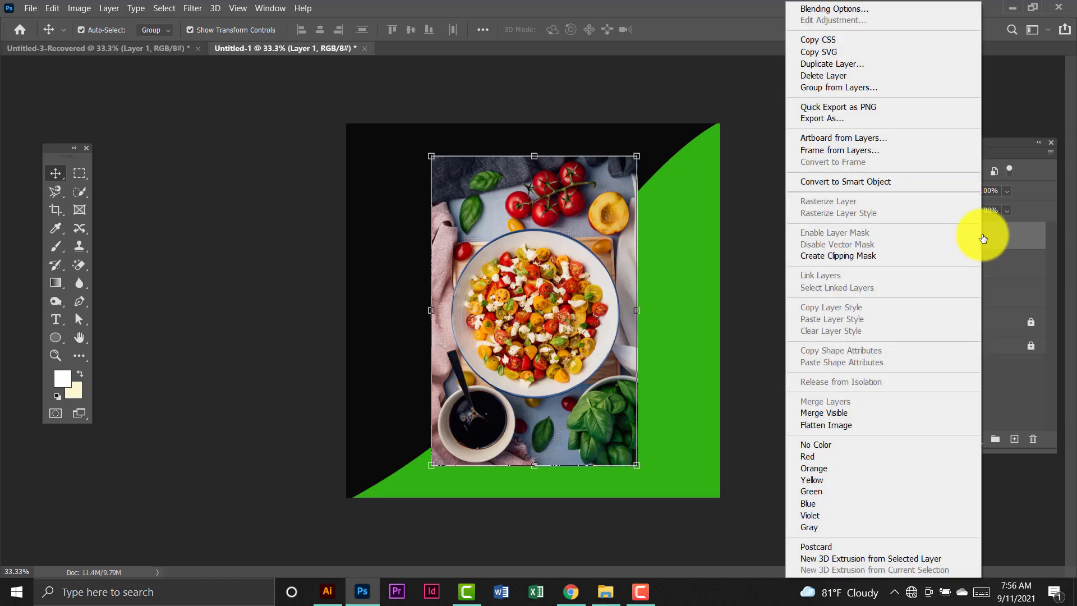
click(1024, 115)
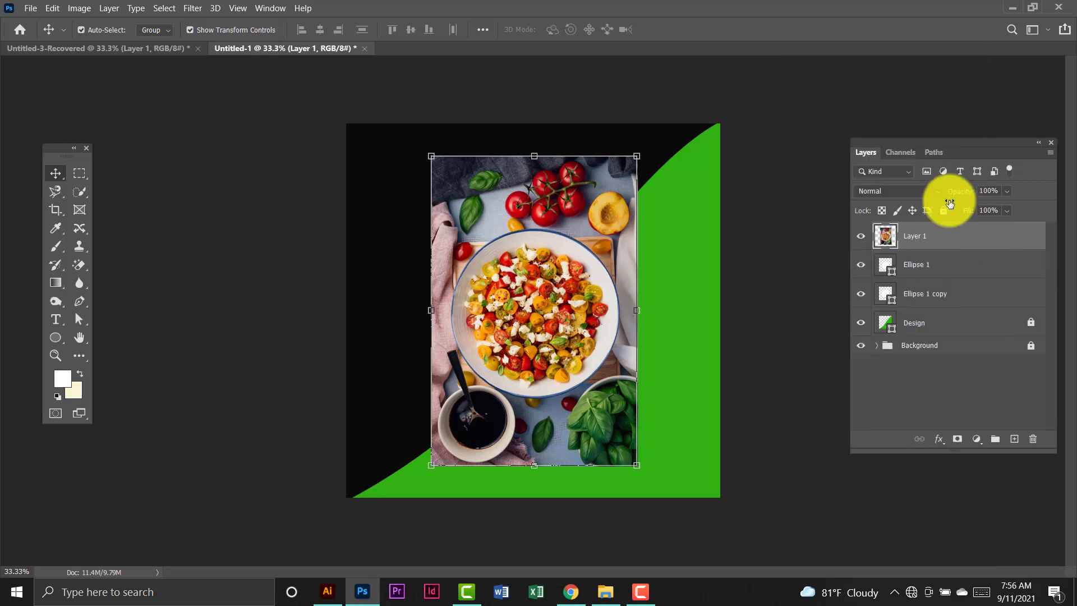
double_click(1016, 238)
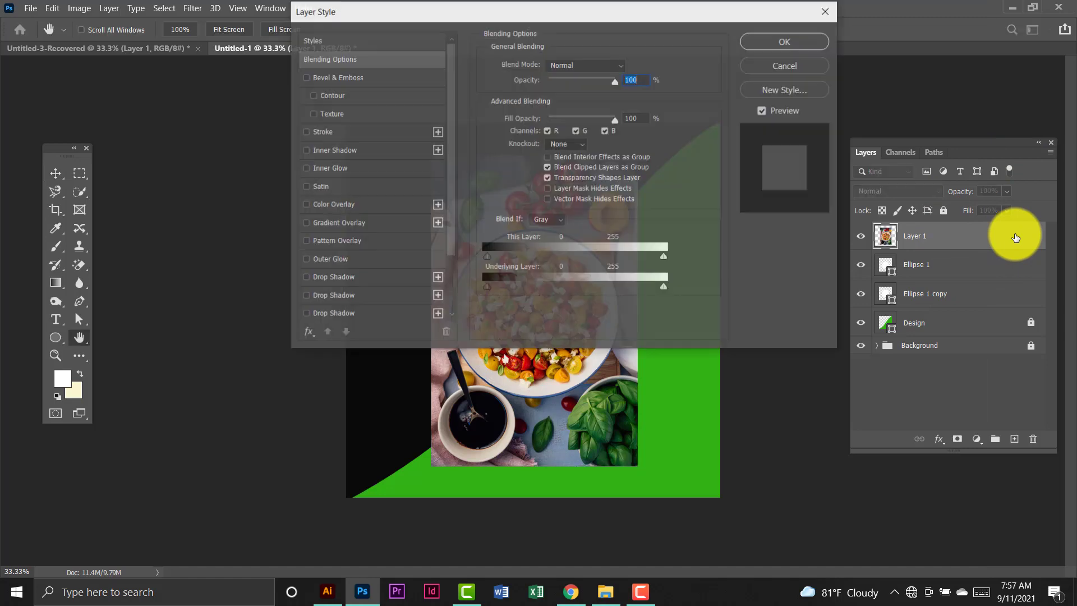
click(806, 67)
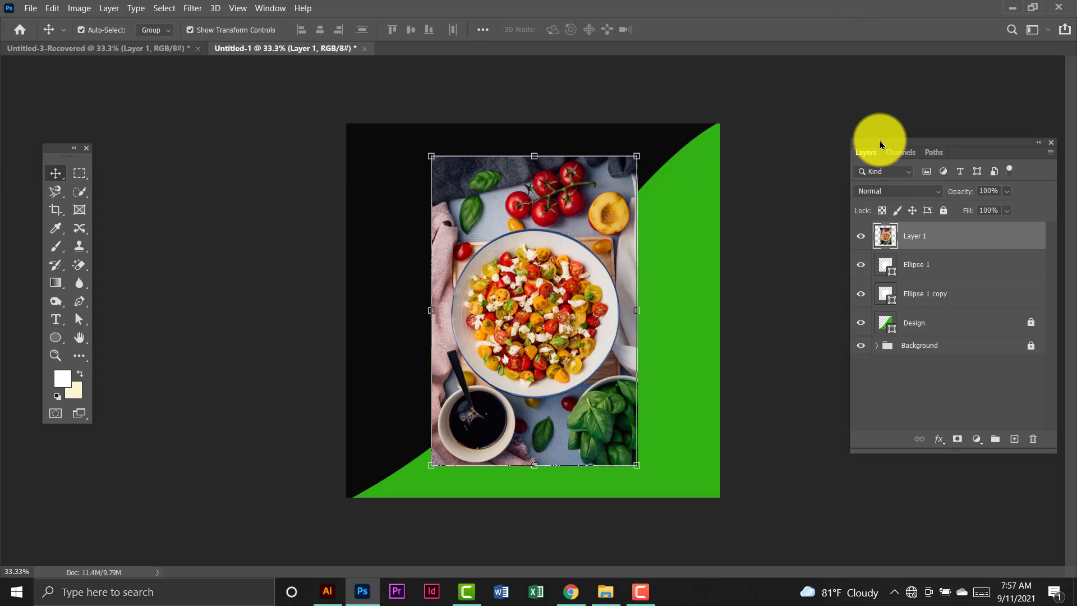
click(758, 136)
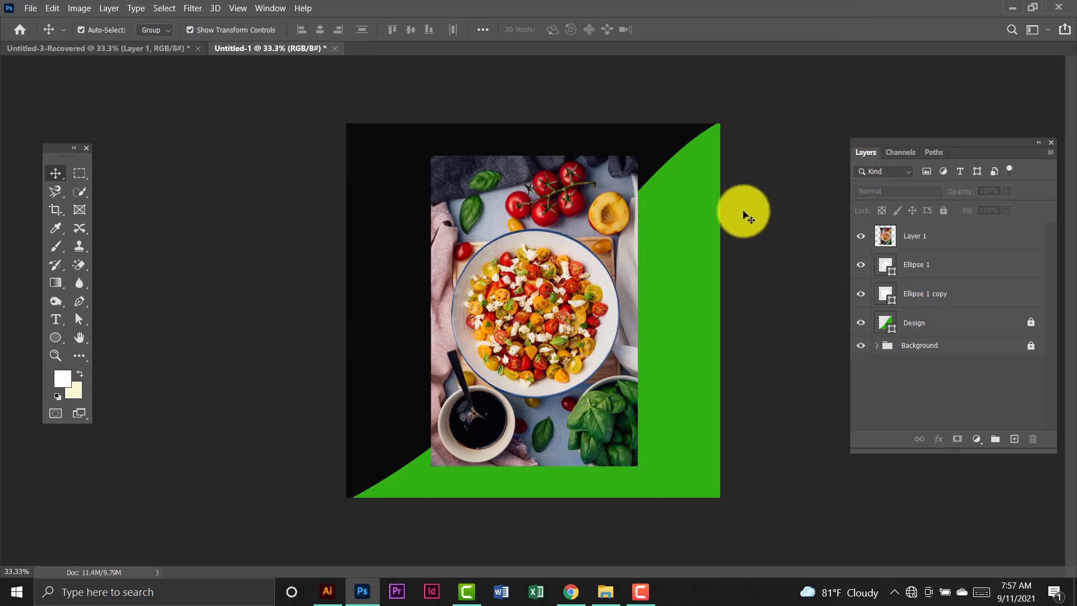
click(570, 282)
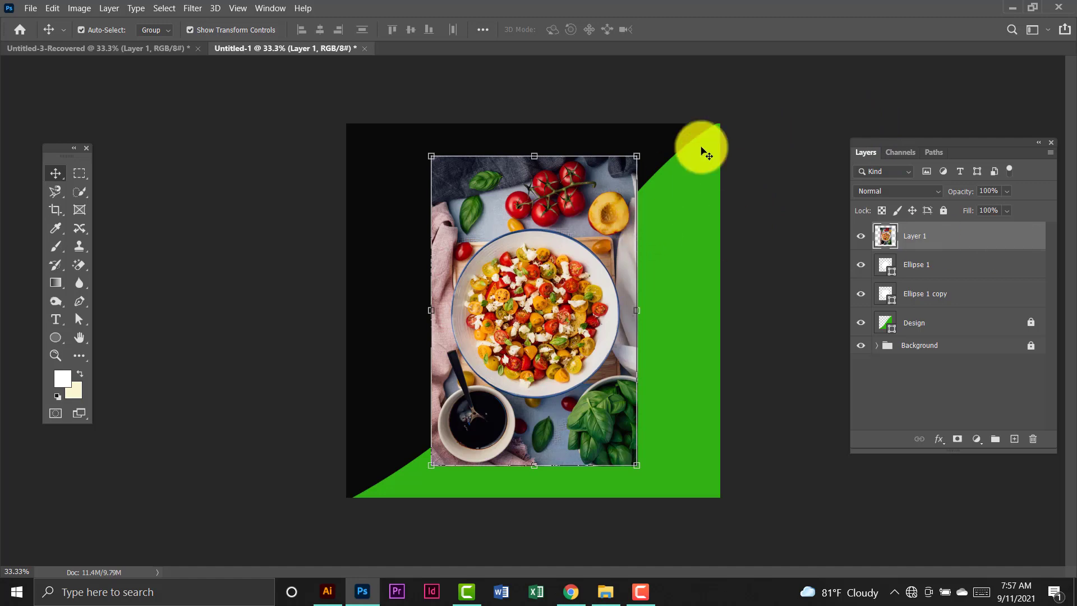
click(723, 121)
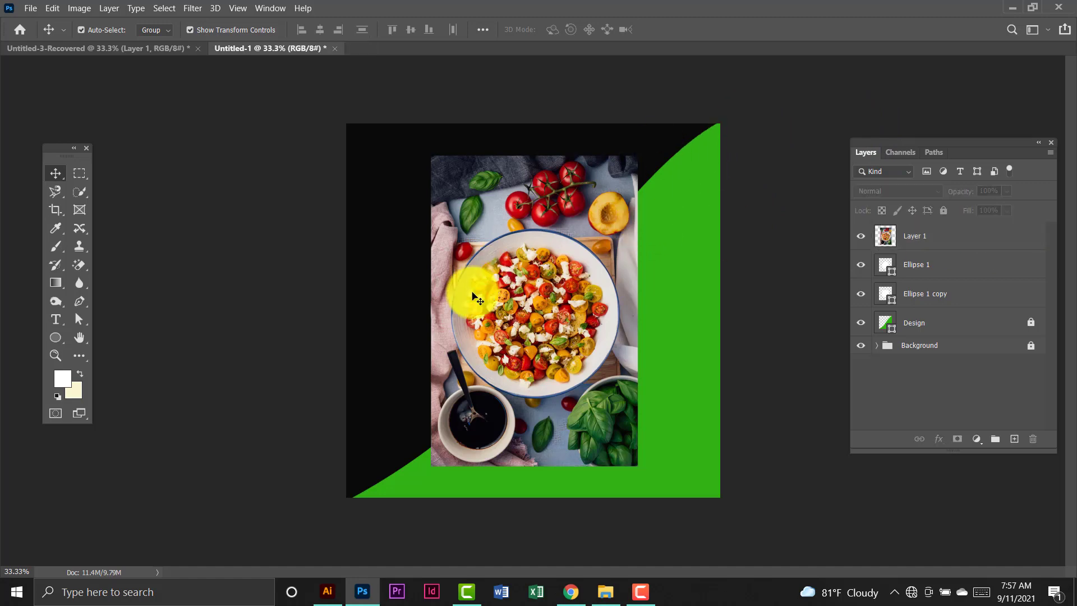
Delete the salad photo layer placed over the white circles.
click(476, 297)
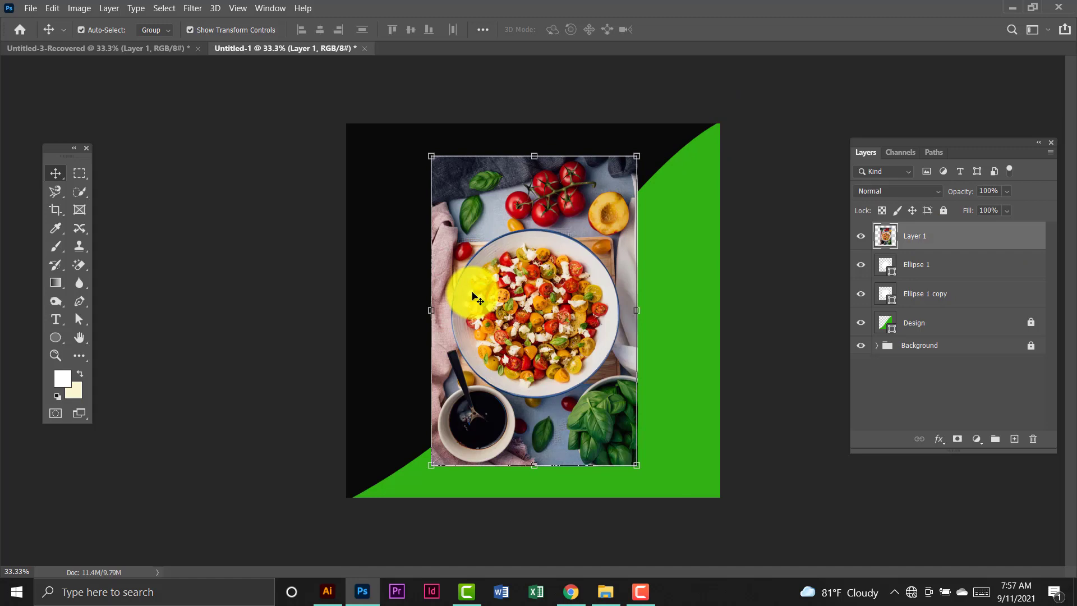
key(Delete)
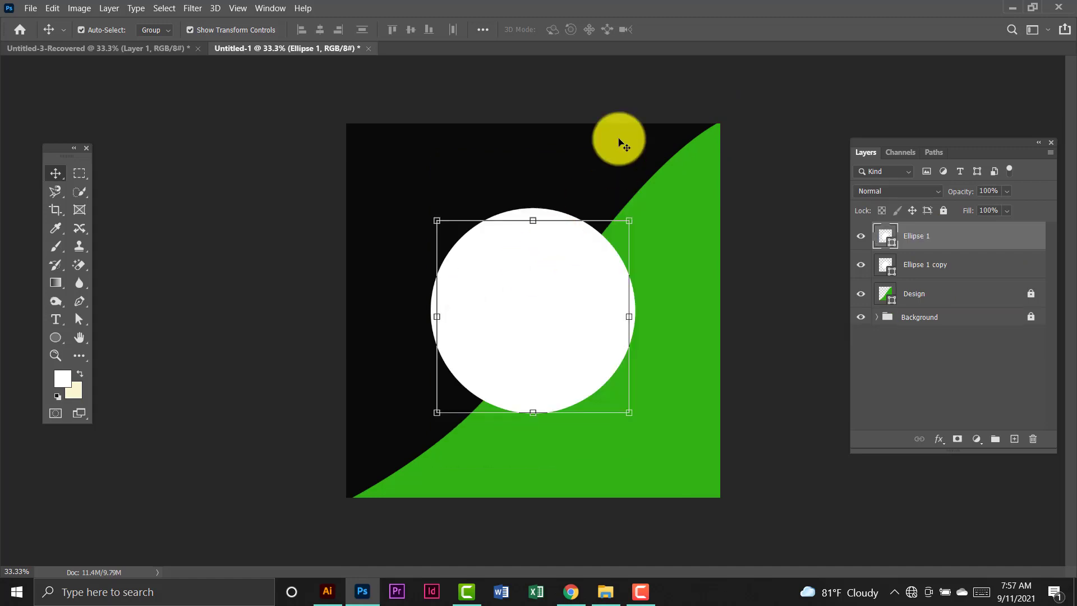
click(632, 113)
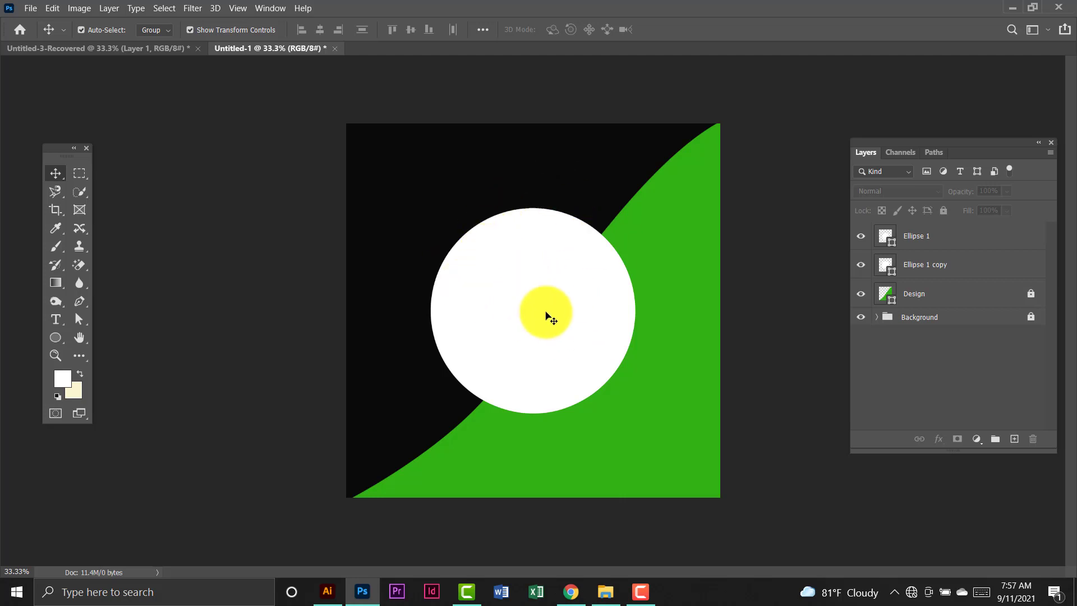
Bring the salad bowl photo from Untitled-3-Recovered into Untitled-1 again, scale it to about 117% and centre it over the circles.
click(165, 48)
drag(594, 276, 512, 306)
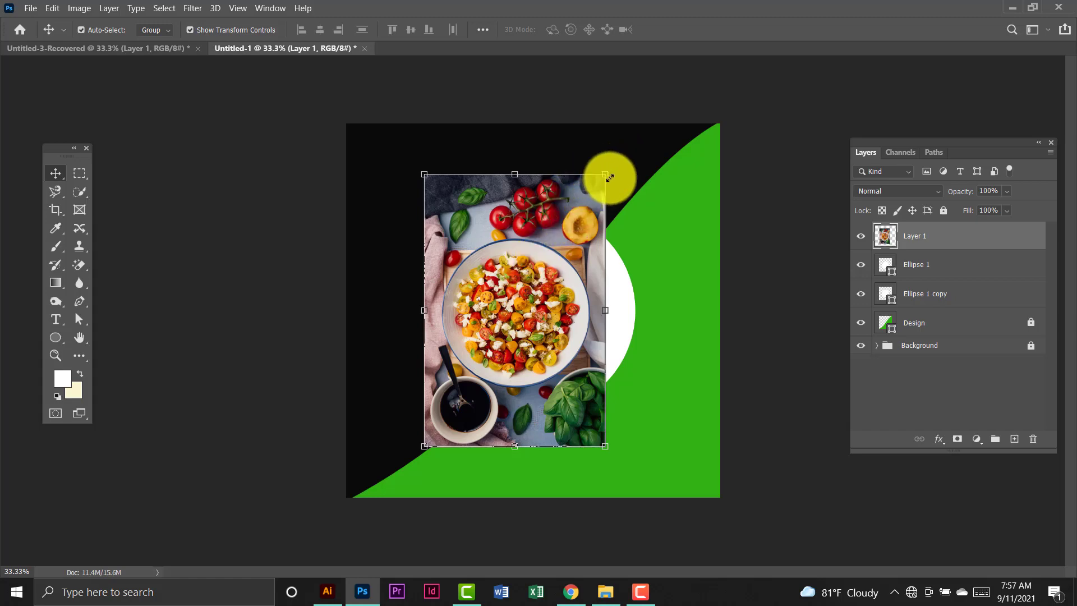
drag(610, 178, 640, 134)
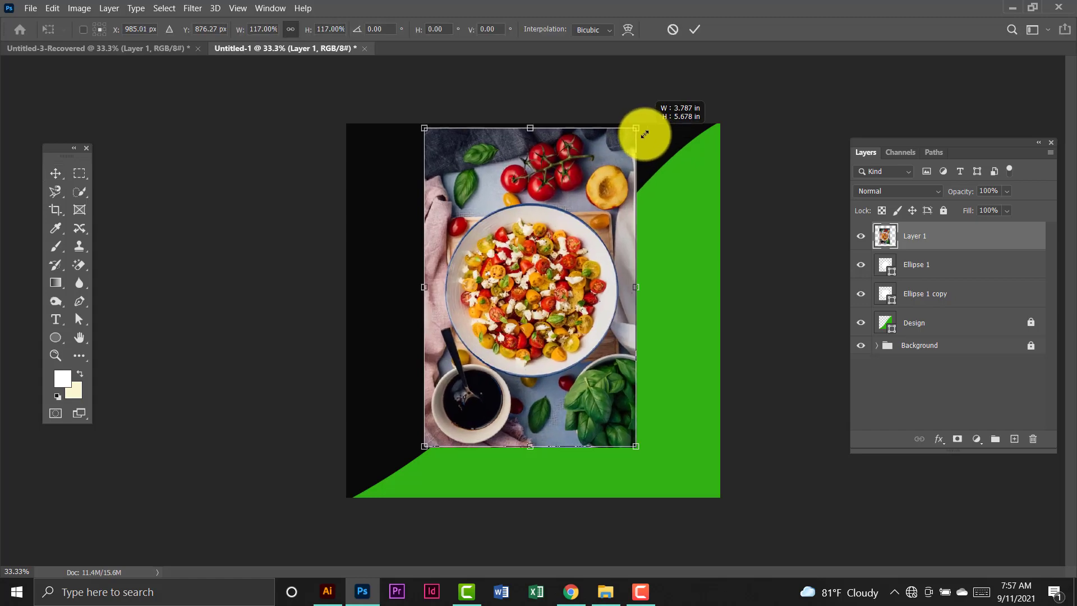
drag(567, 221, 567, 248)
key(Return)
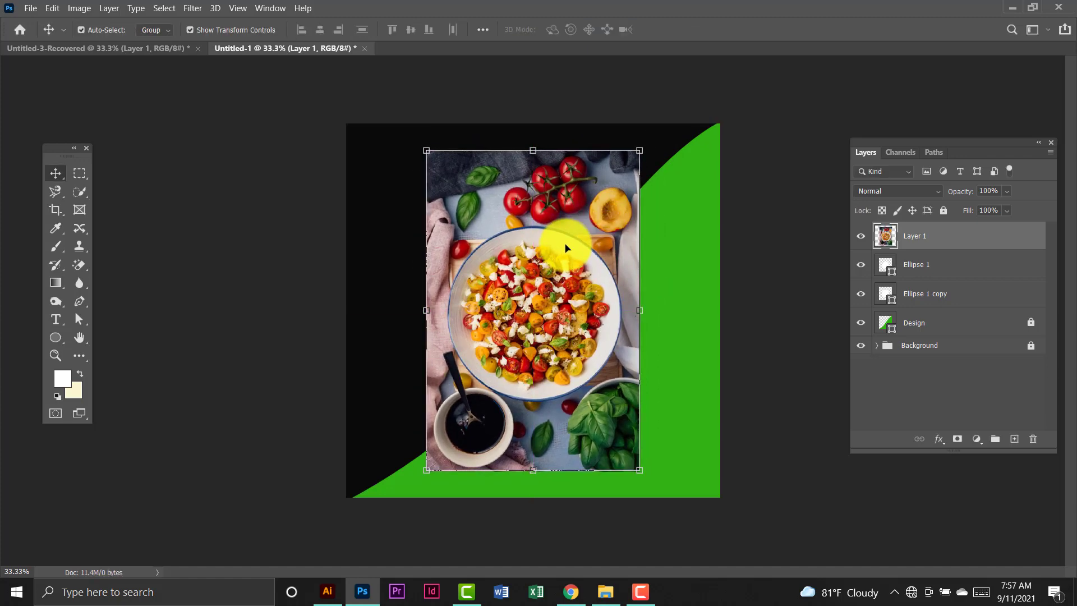
Clip the salad photo to the Ellipse 1 circle and adjust its size and position so the bowl sits centred inside it.
right_click(954, 240)
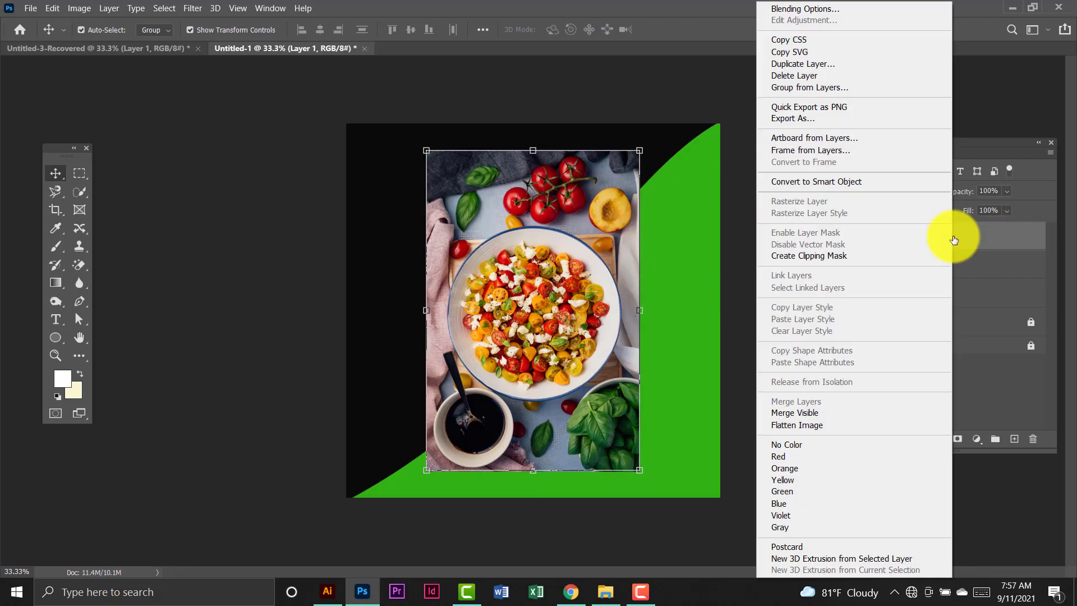
click(868, 259)
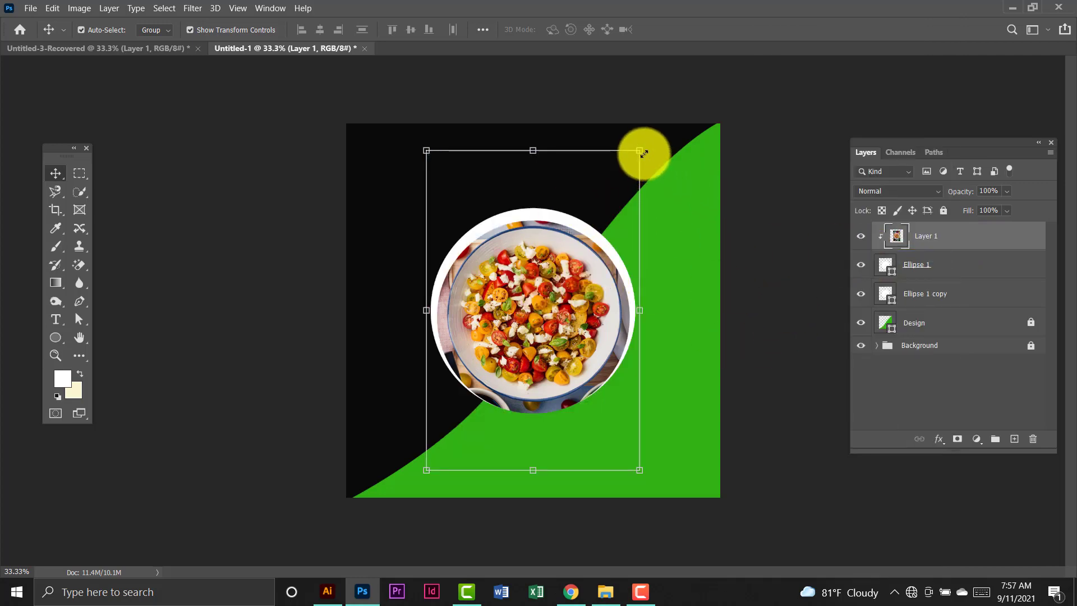
drag(640, 151, 656, 123)
mouse_move(560, 289)
mouse_down()
mouse_move(551, 308)
mouse_move(571, 295)
mouse_up()
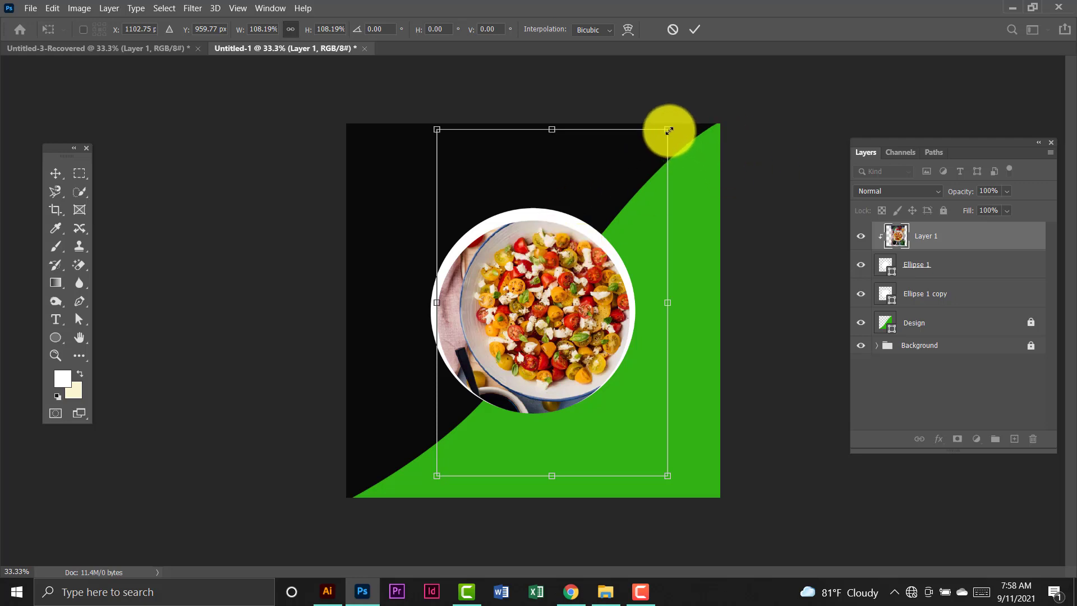
drag(667, 129, 654, 153)
drag(577, 269, 561, 293)
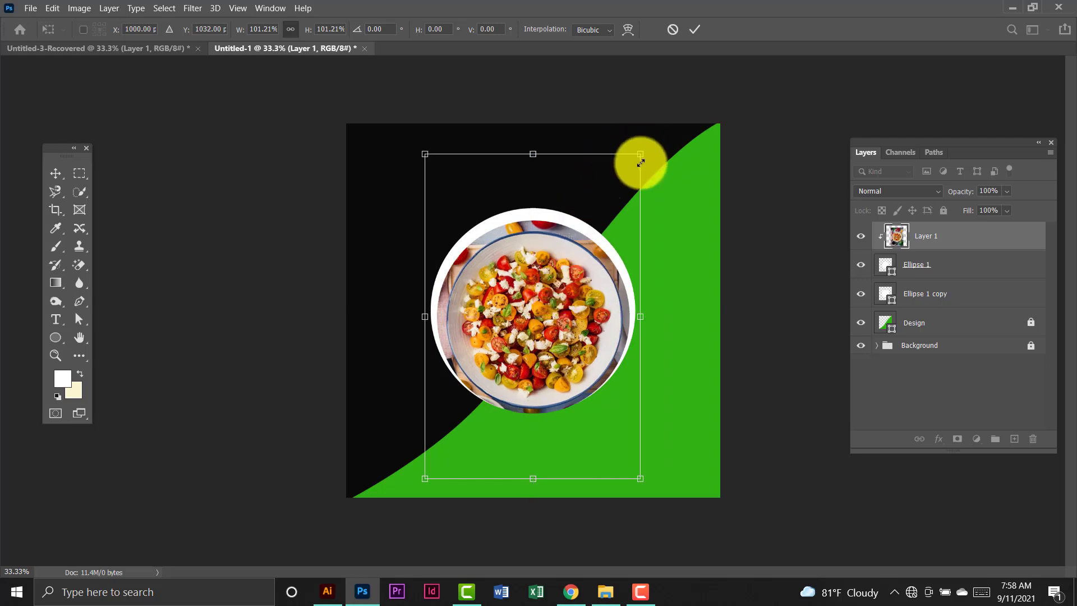
drag(640, 157, 632, 163)
drag(560, 276, 568, 279)
key(Return)
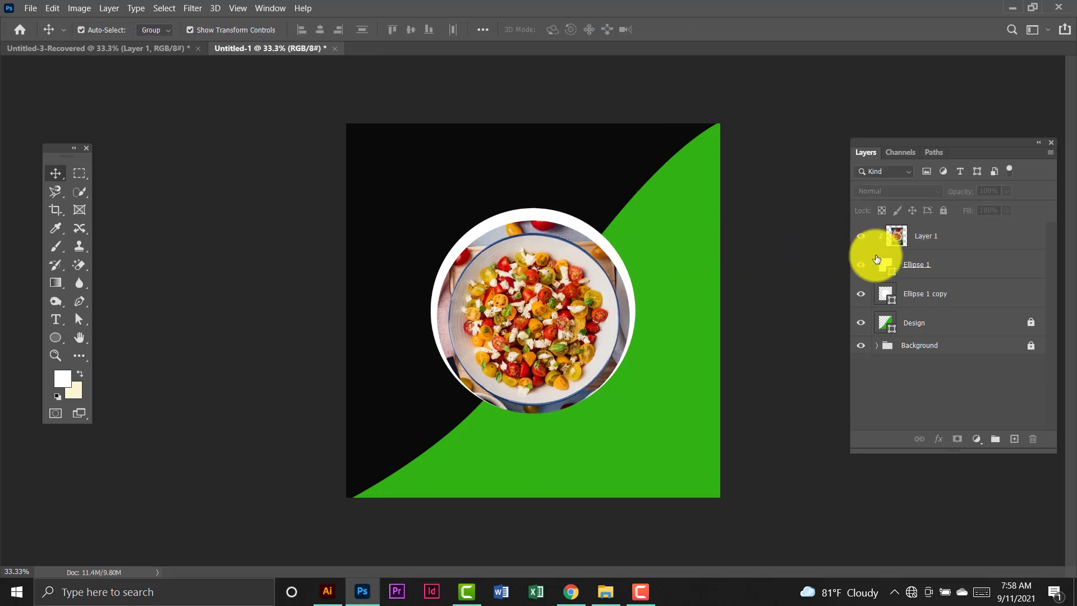
Scale Ellipse 1 copy to about 103% and centre it behind the photo to form an even white ring.
click(954, 268)
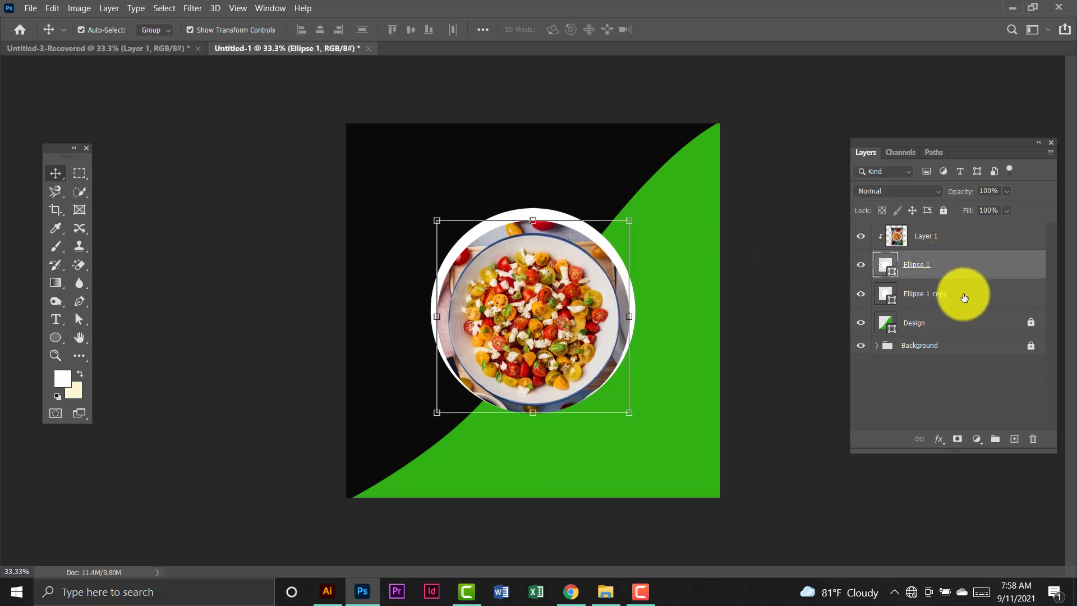
click(964, 295)
drag(636, 209, 643, 200)
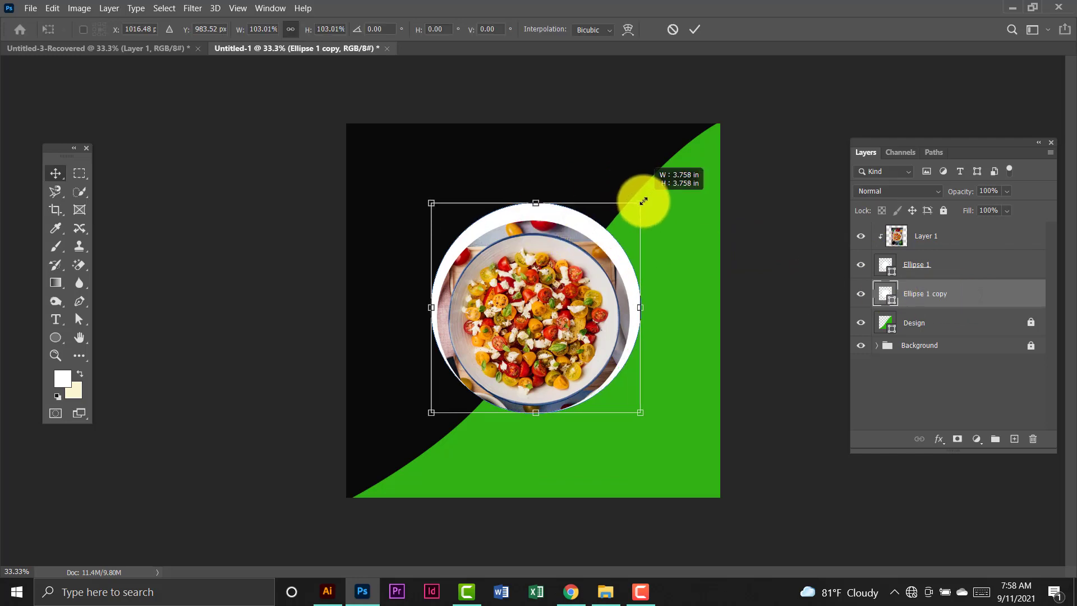
drag(584, 228, 586, 239)
key(Return)
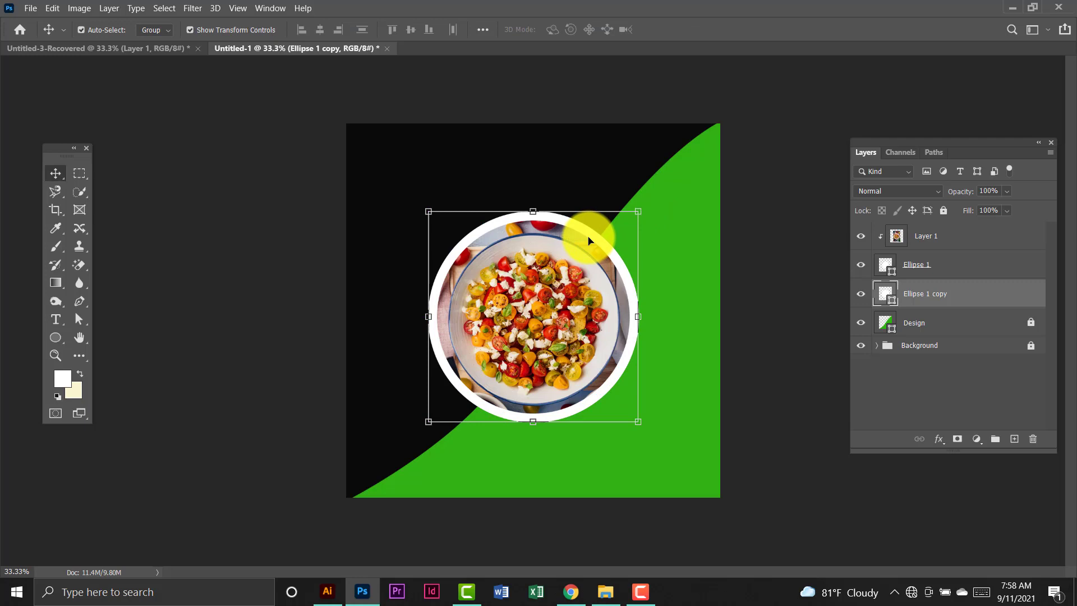
click(739, 192)
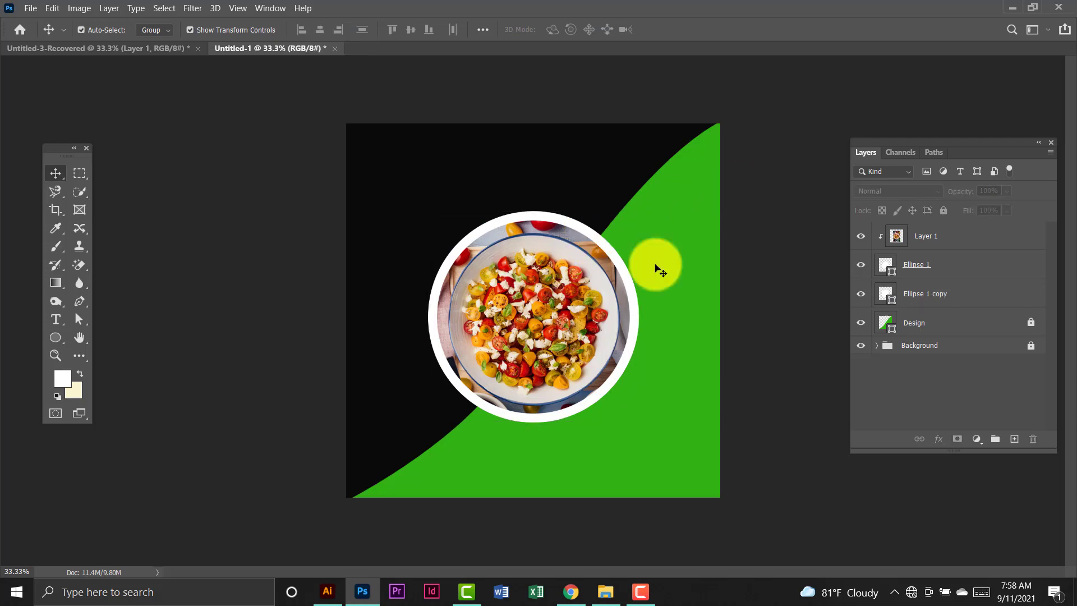
Group the clipped photo layer together with the Ellipse 1 and Ellipse 1 copy layers.
click(945, 245)
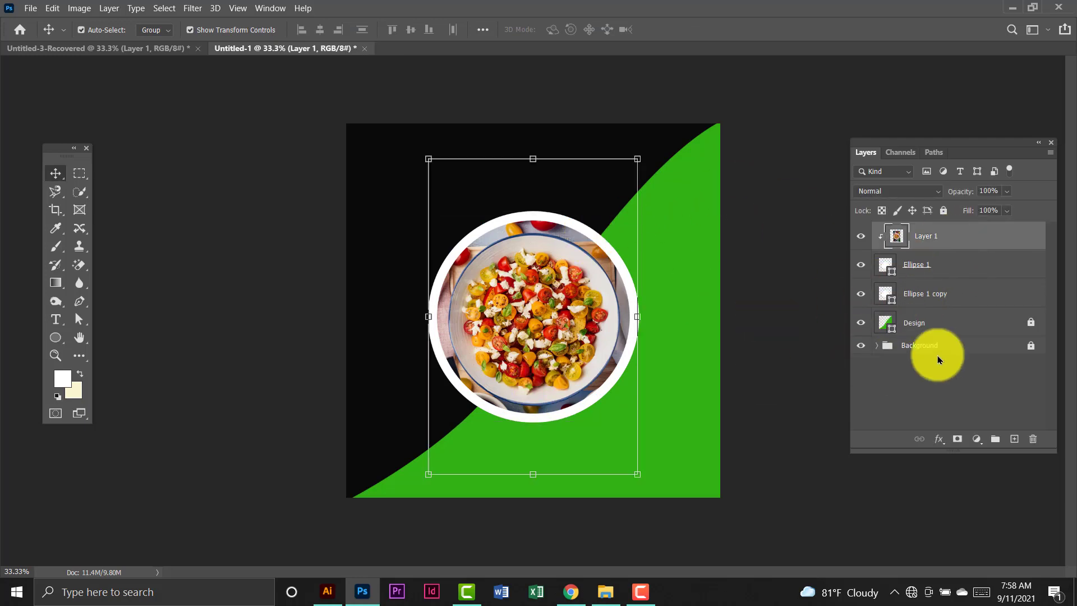
shift+click(954, 295)
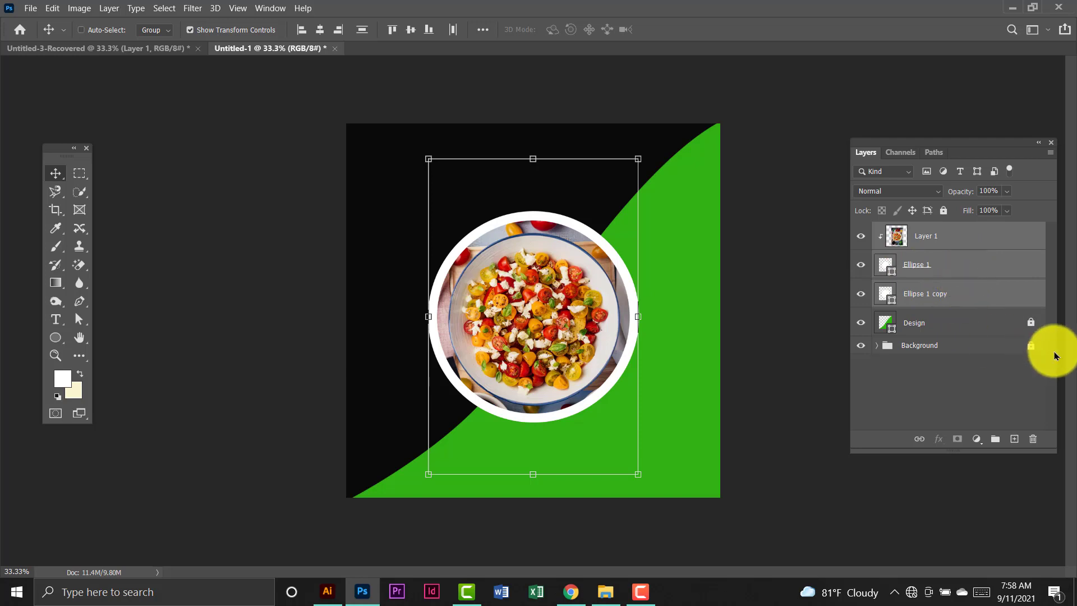
key(ctrl+g)
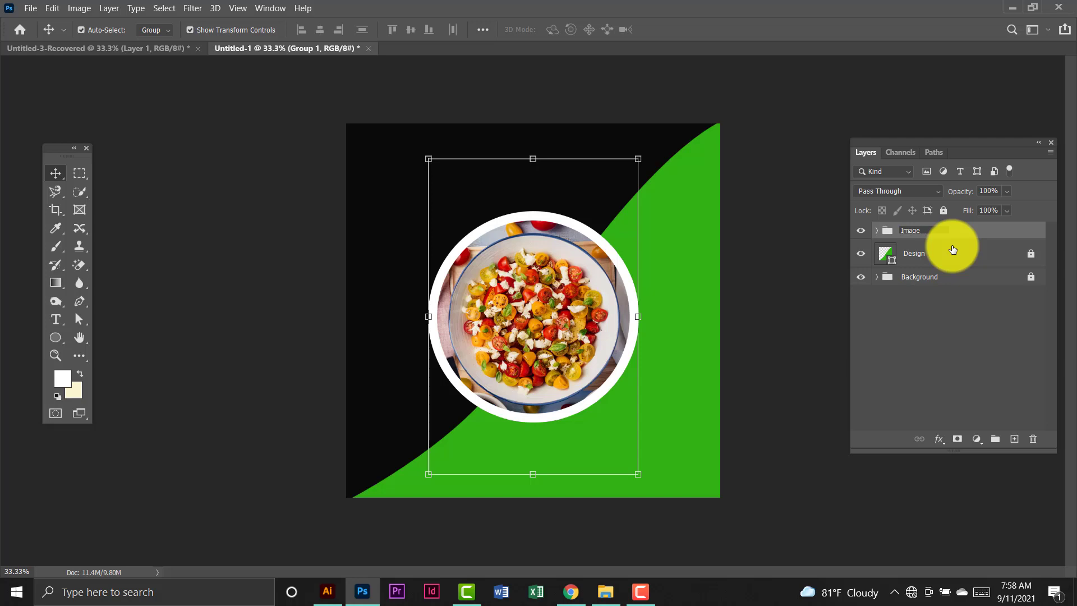
Finish naming the photo group Image and lock it.
click(945, 211)
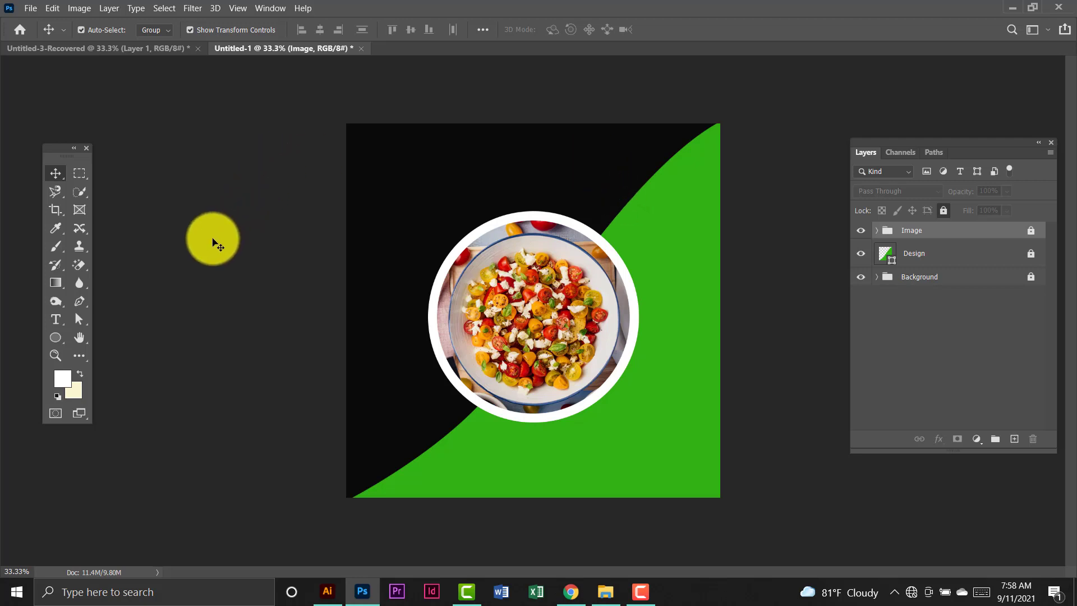
Start a horizontal text line in the canvas's upper-left black area, using the LEMON MILK font in Bold.
key(t)
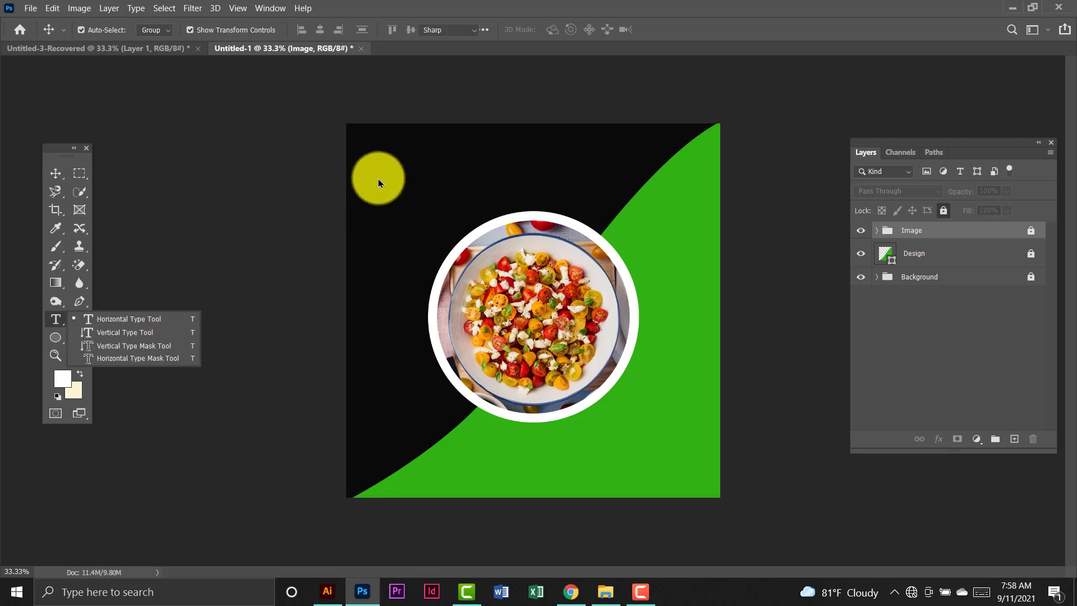
click(366, 169)
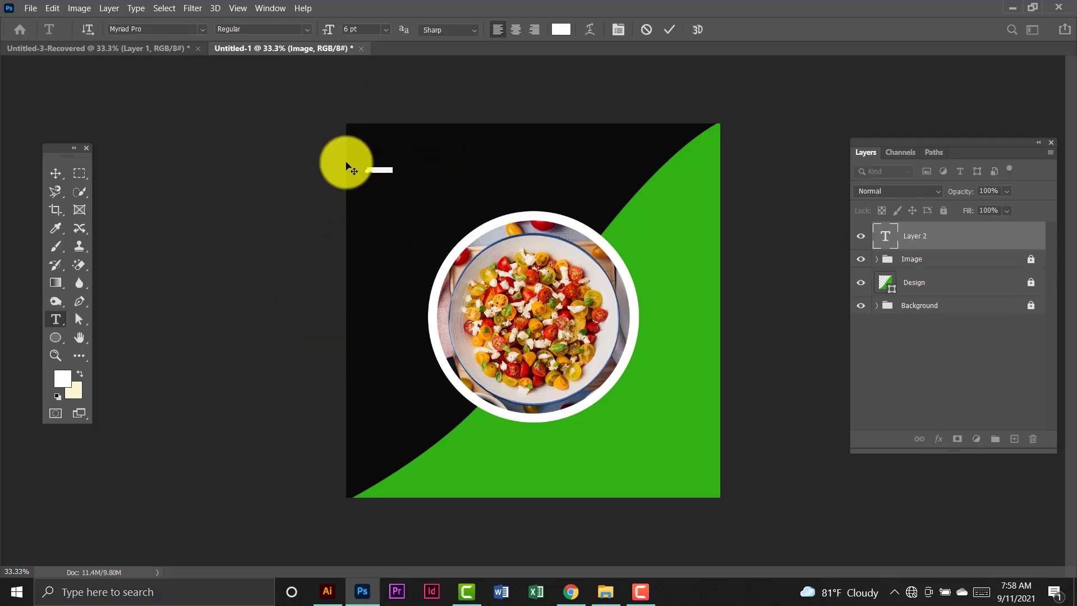
click(203, 30)
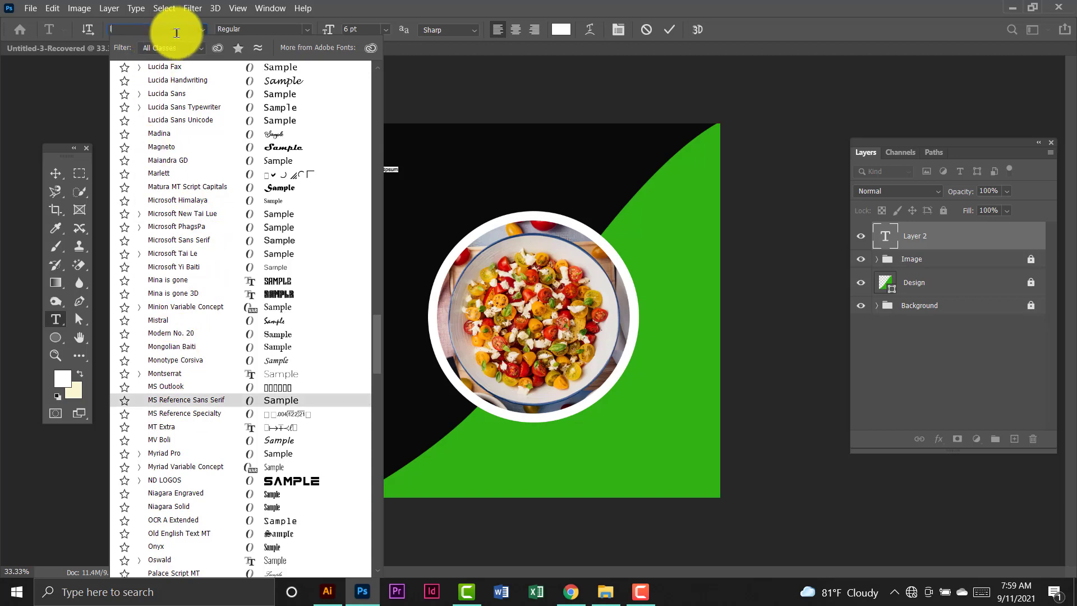
text(lemon)
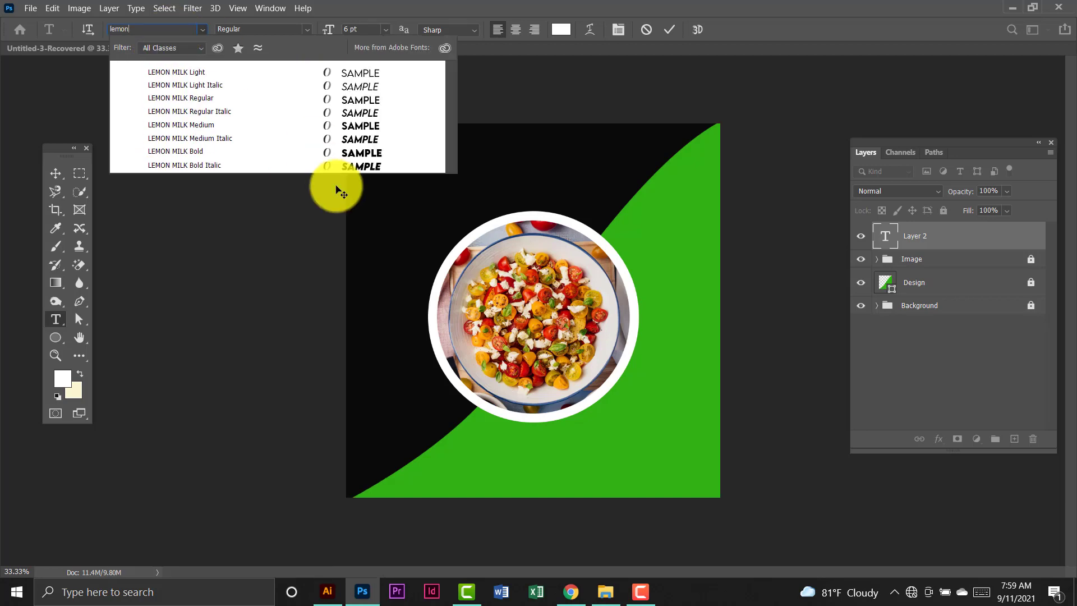
click(240, 74)
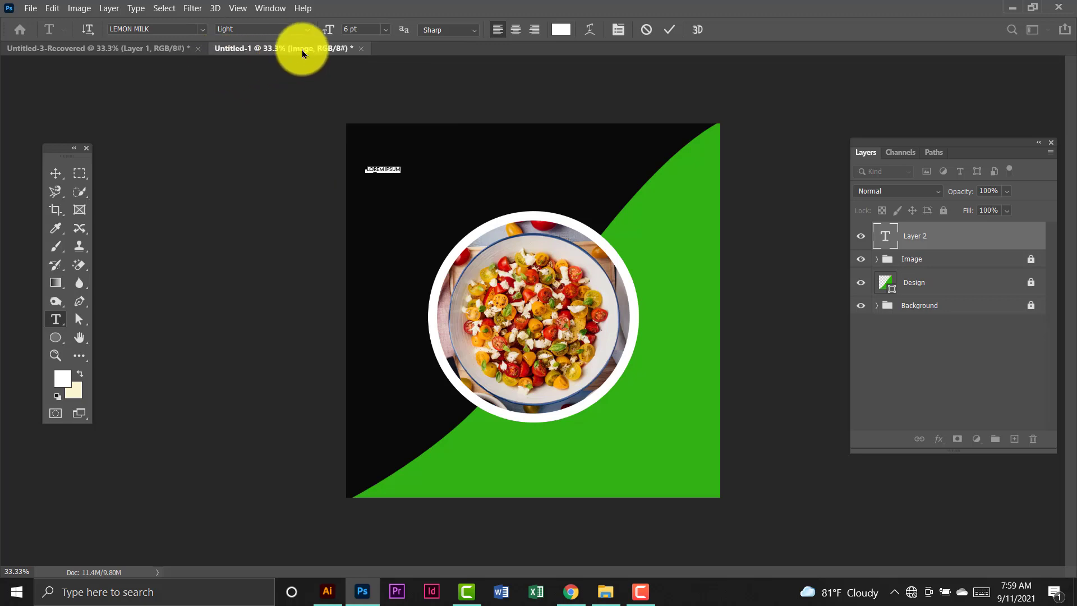
click(306, 29)
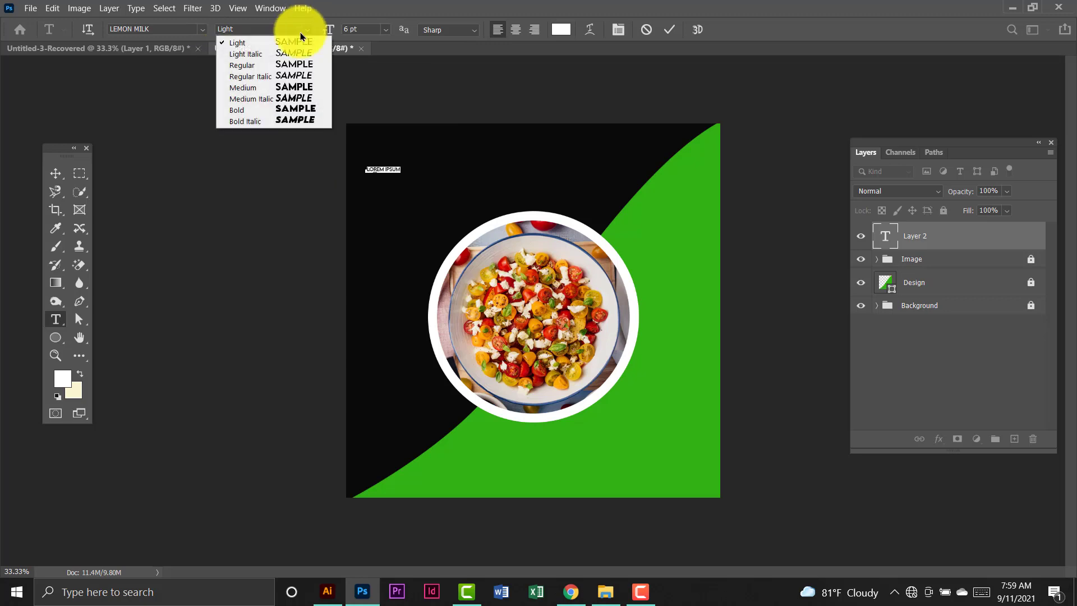
click(291, 110)
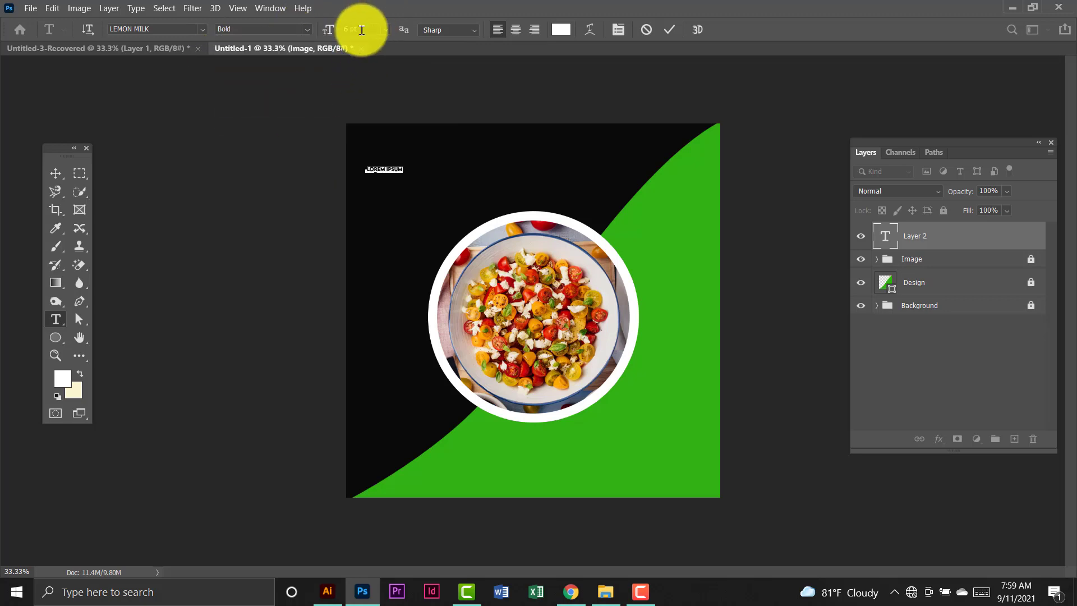
Try font sizes of 100 pt and 70 pt on the placeholder text, and settle on 50 pt.
click(331, 33)
text(100)
key(Return)
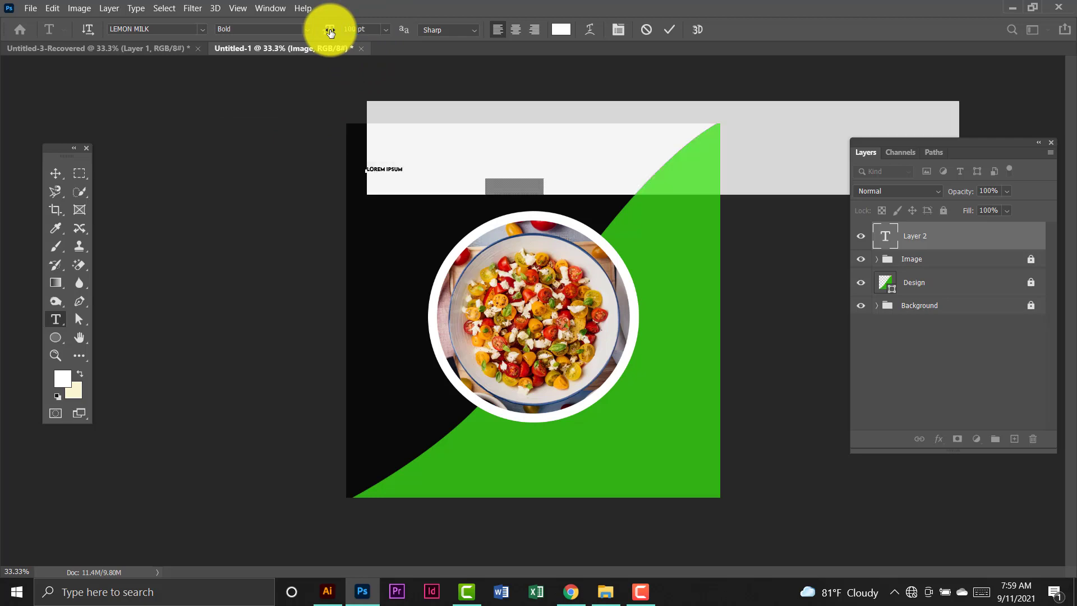
click(368, 29)
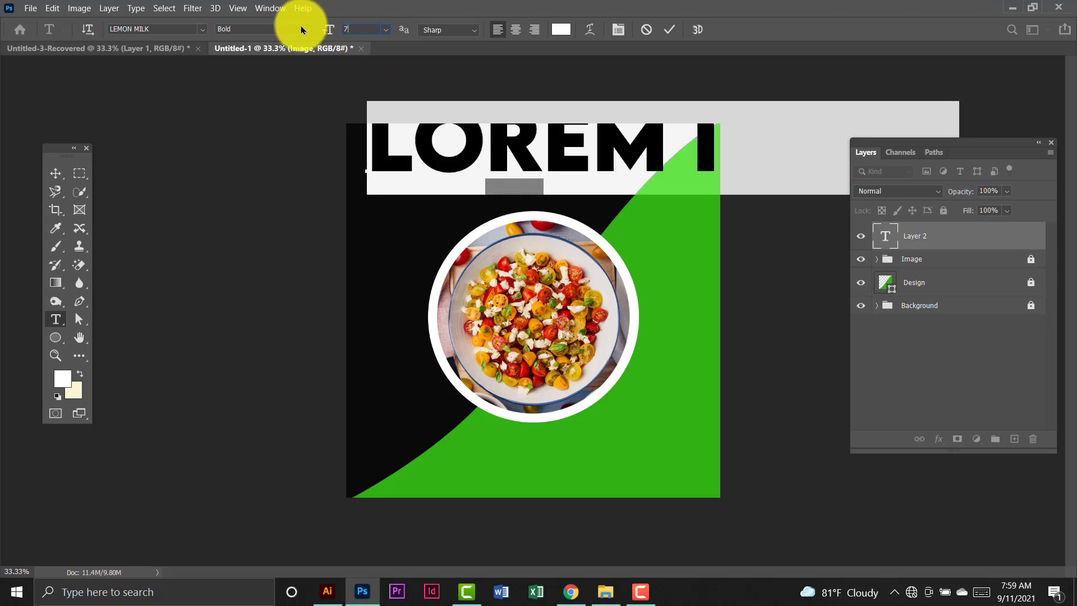
key(Return)
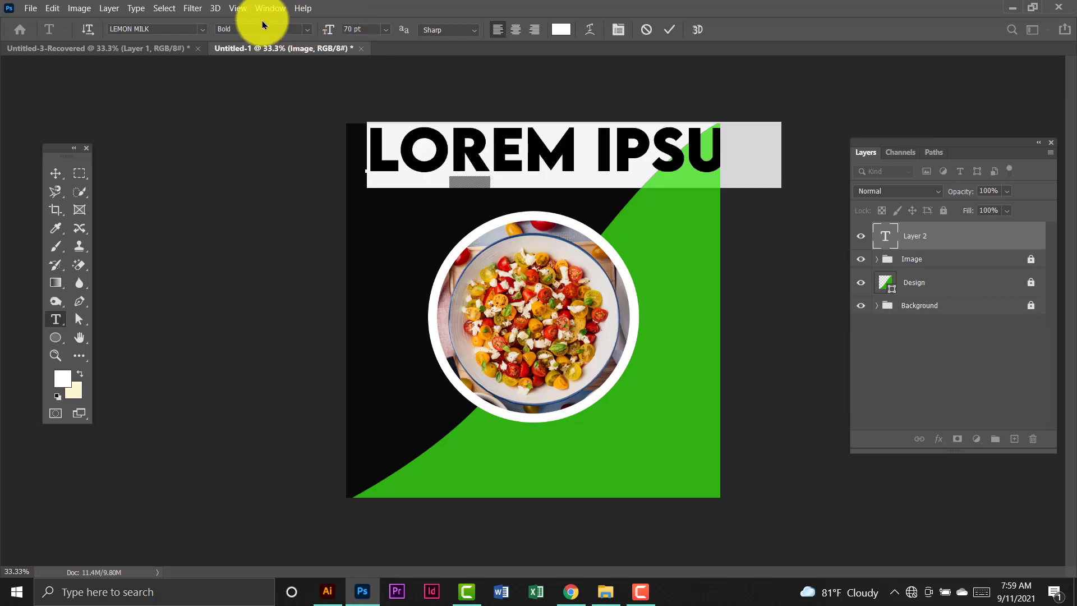
click(359, 29)
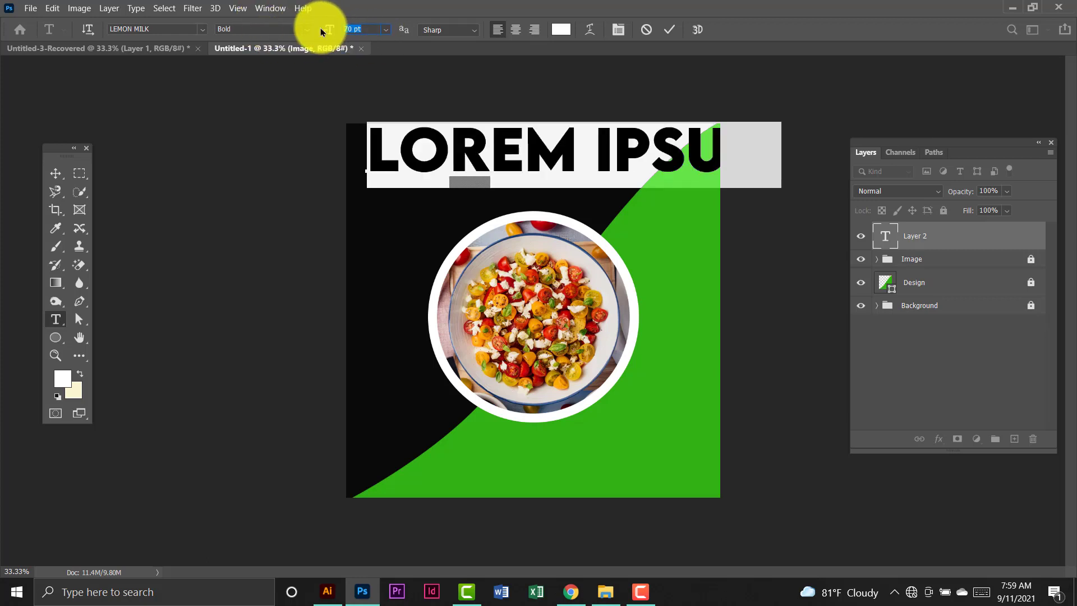
text(50)
key(Return)
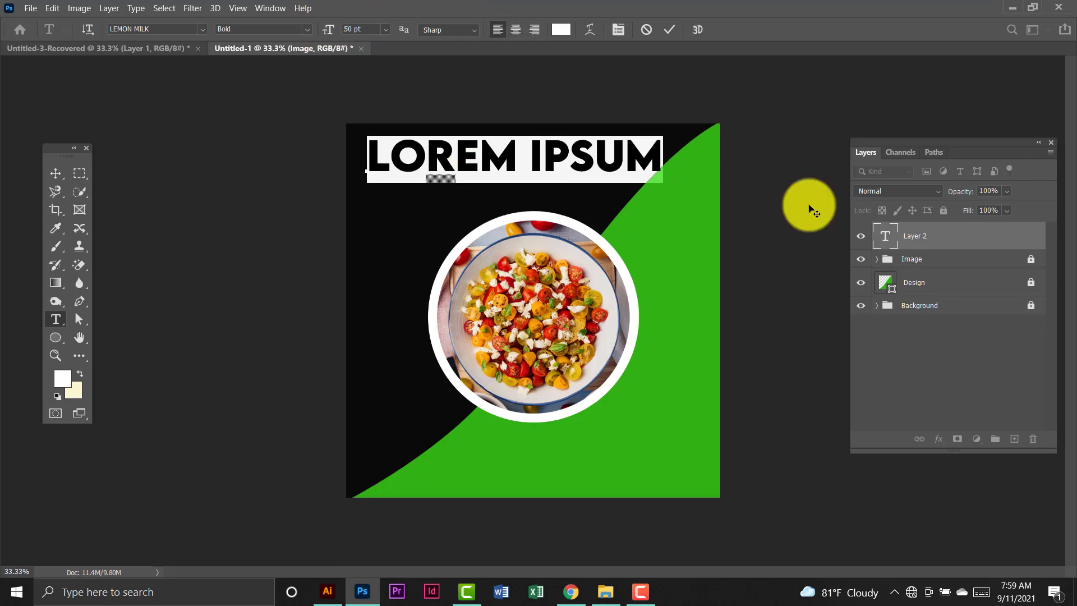
Replace the placeholder text with TODAY'S and scale it down to about 30.73 pt in the canvas's upper-left corner.
text(TO)
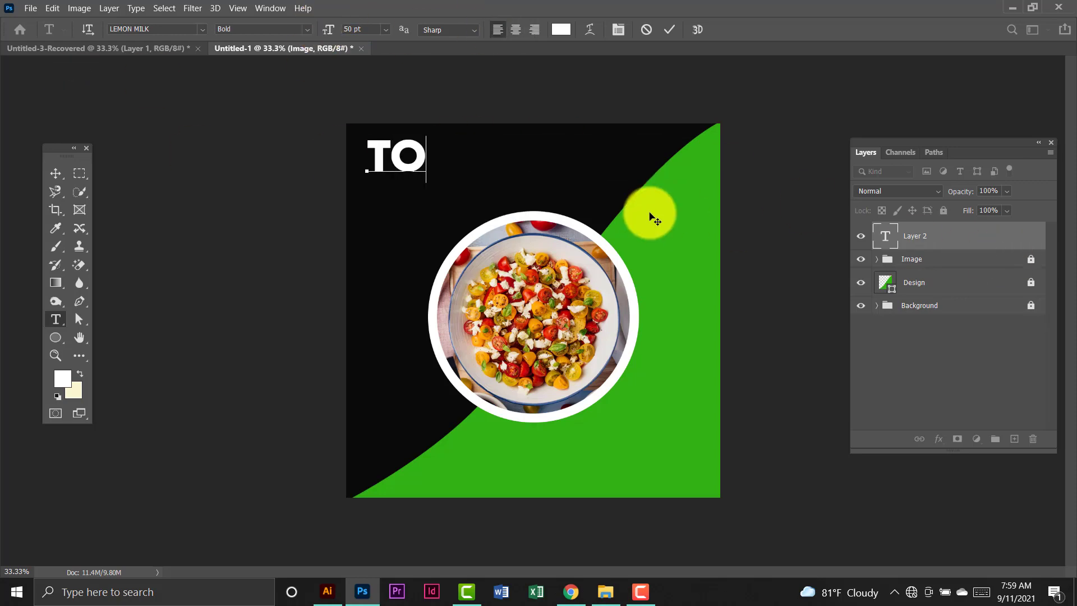
text(DY)
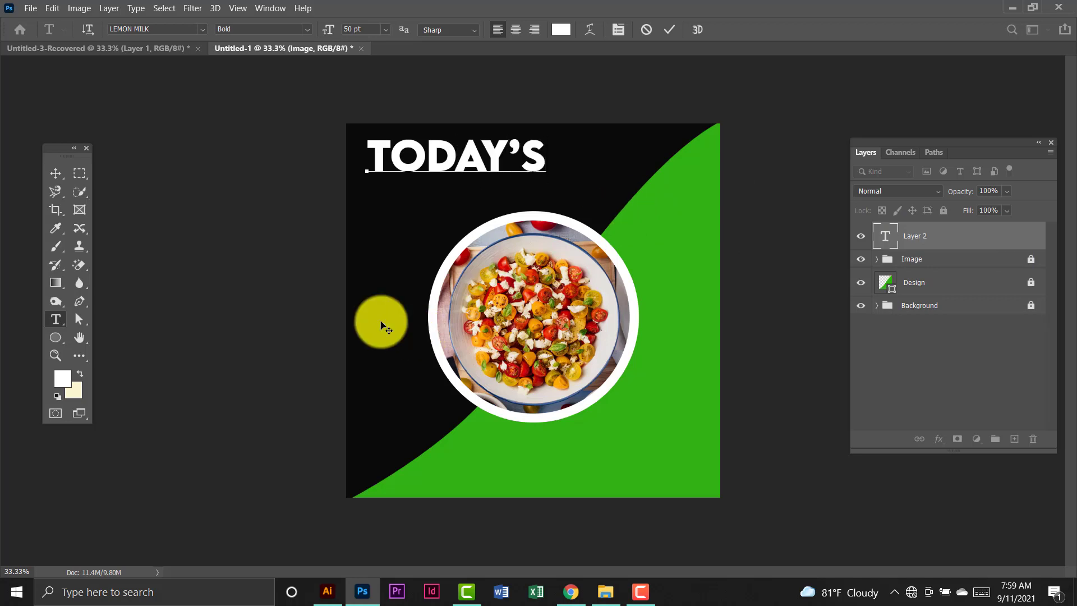
click(49, 180)
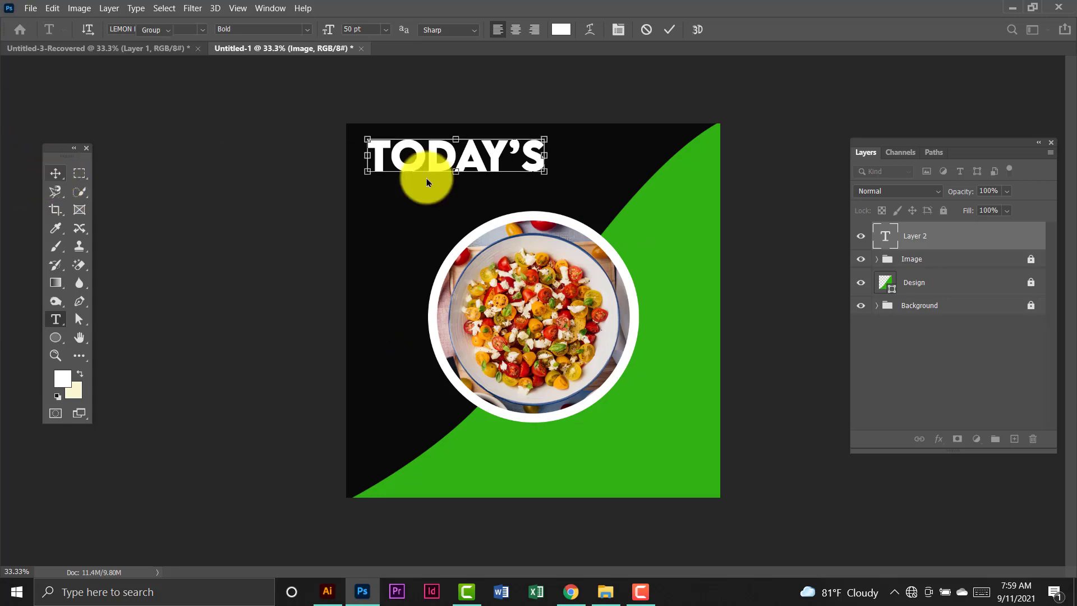
drag(546, 172, 435, 167)
key(Return)
click(452, 112)
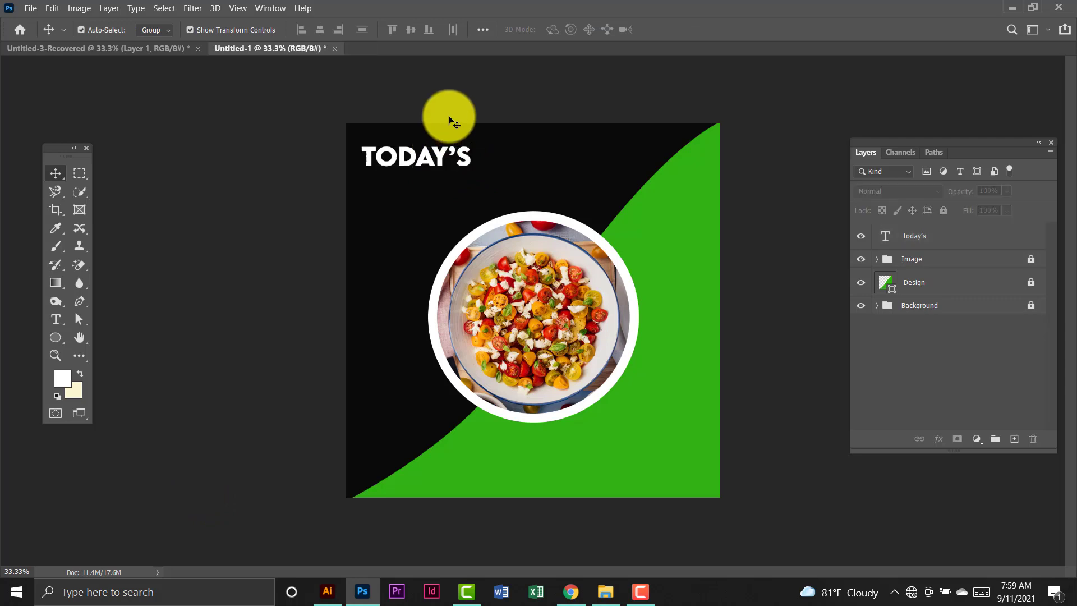
Duplicate the TODAY'S text directly below the original and change the copy's wording to SPECIAL.
click(437, 165)
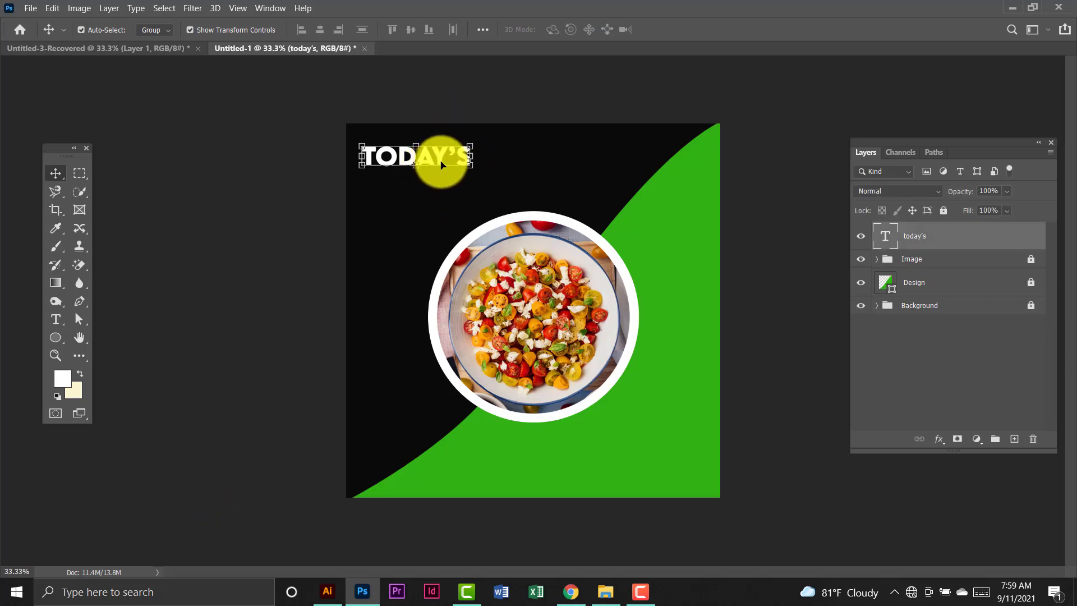
drag(440, 152, 442, 184)
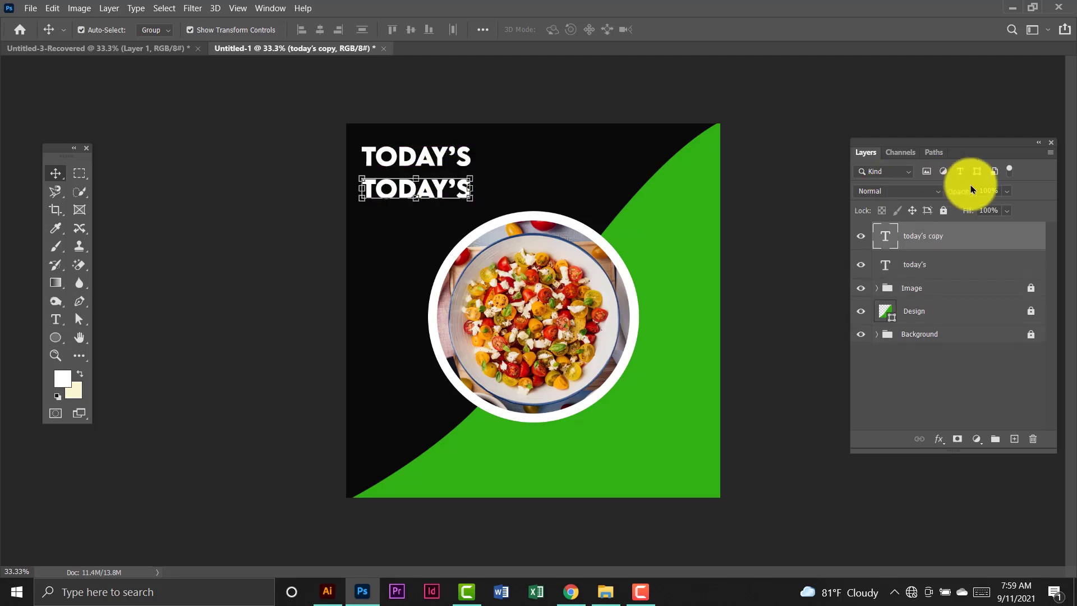
double_click(889, 235)
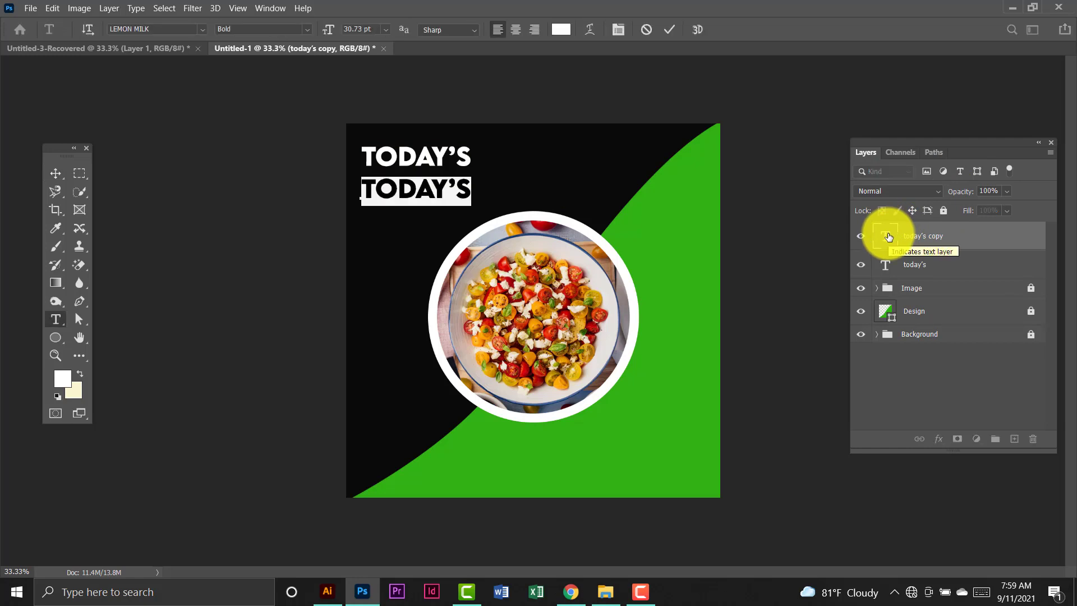
text(SPECIAL)
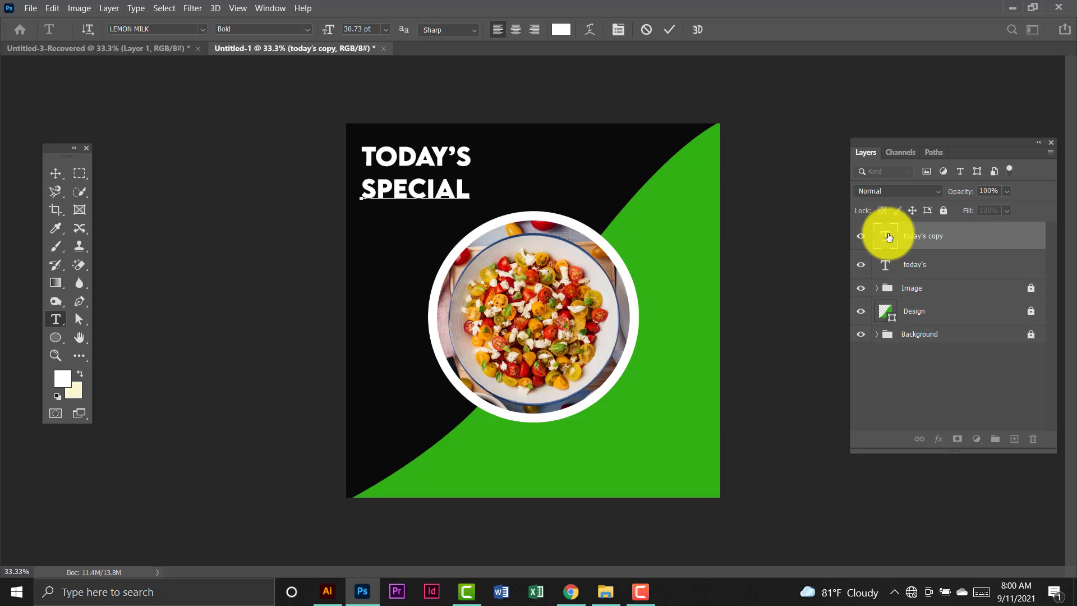
Try to recolour the SPECIAL text with the curved shape's green, #31b113.
click(561, 30)
click(668, 248)
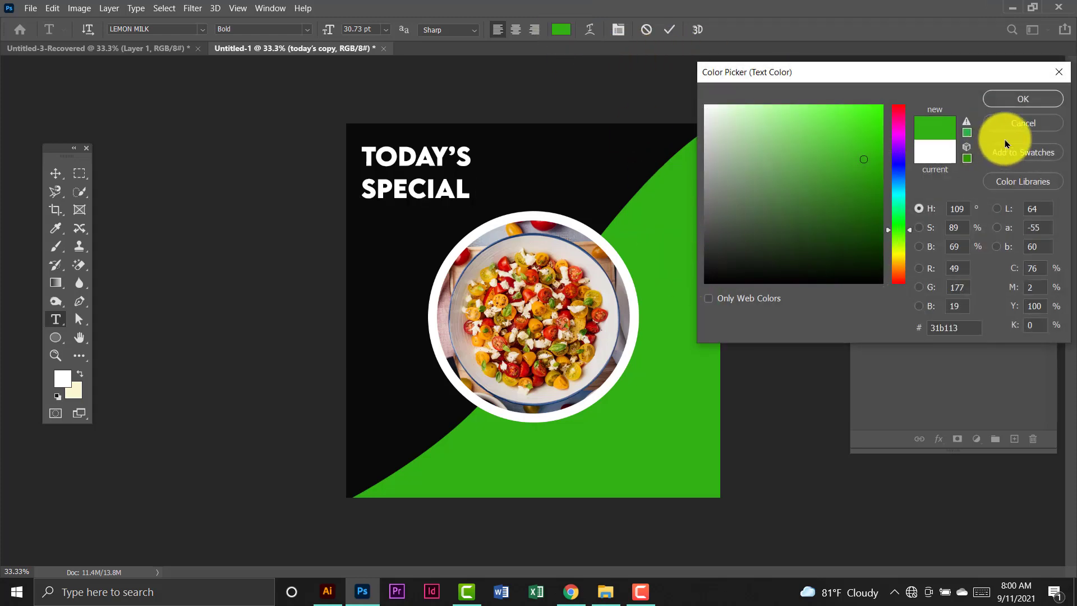
click(996, 99)
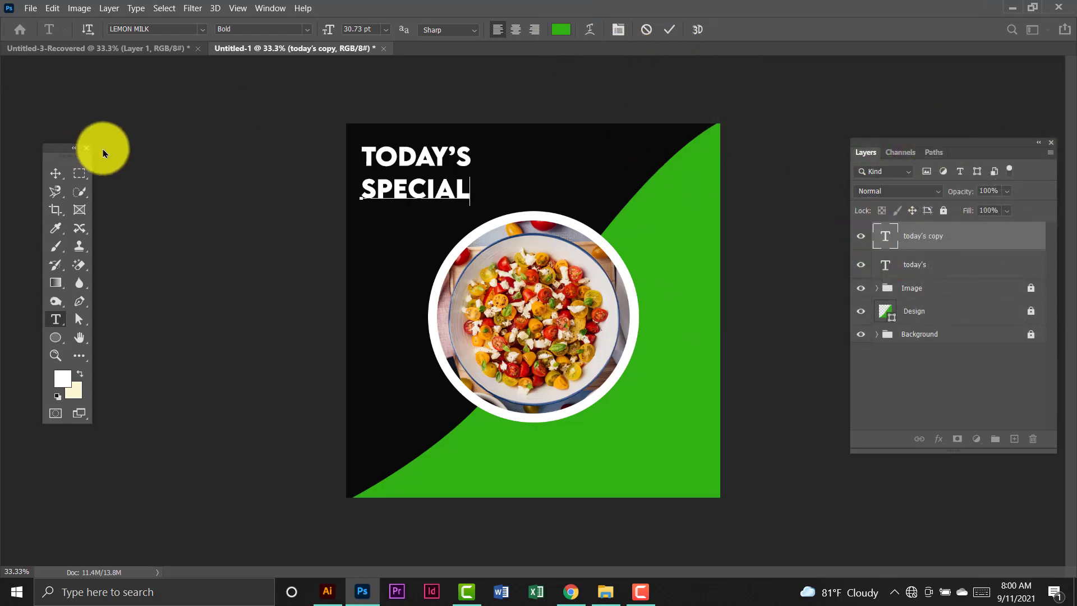
click(55, 173)
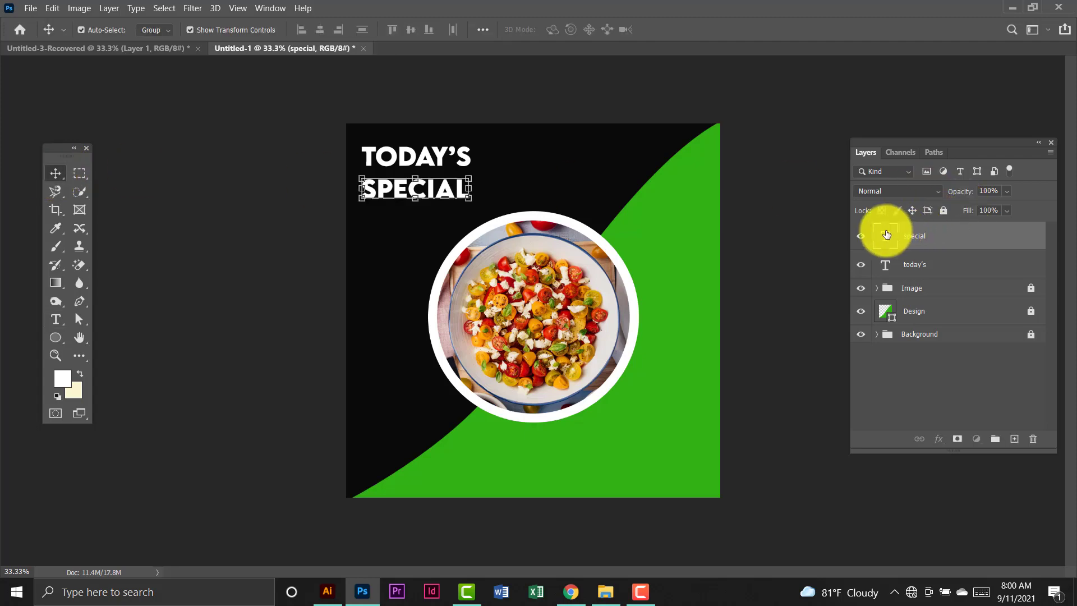
Select the whole word SPECIAL and set its text colour to the curved shape's green, #31b113.
double_click(886, 235)
click(561, 29)
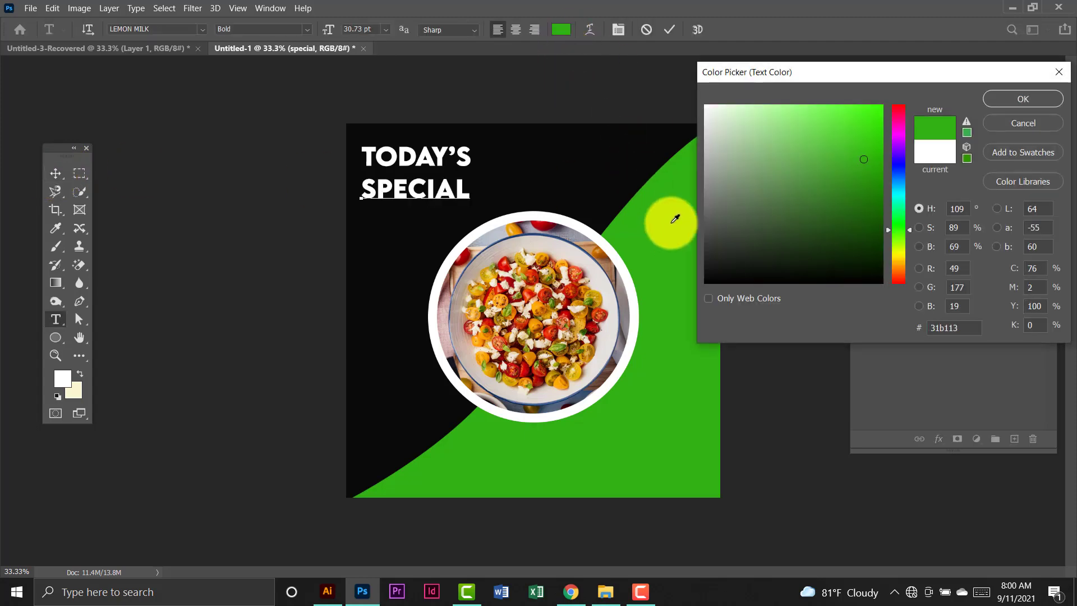
click(1025, 100)
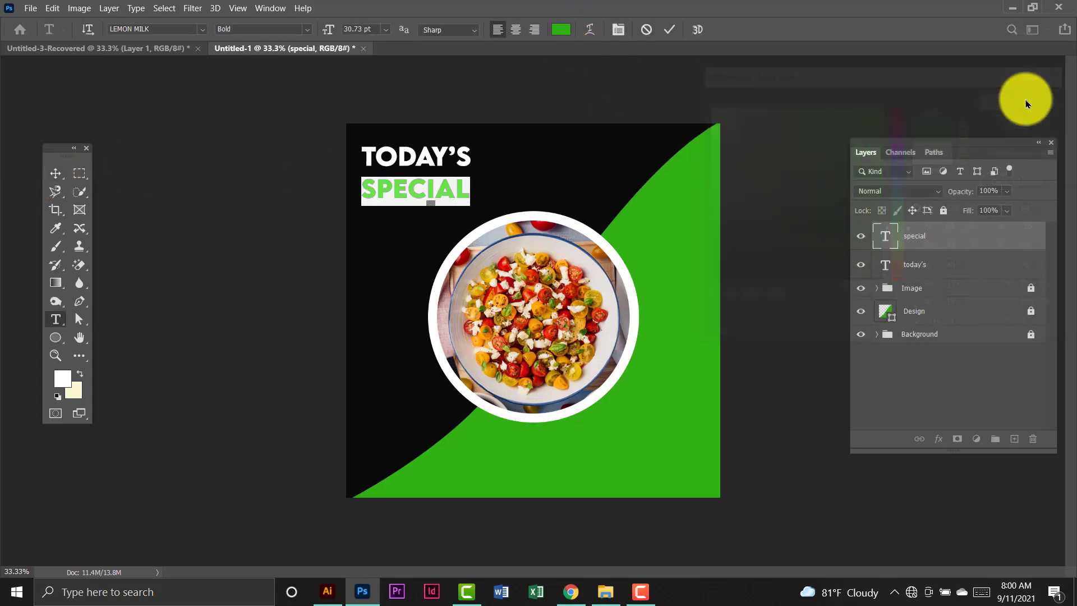
click(57, 179)
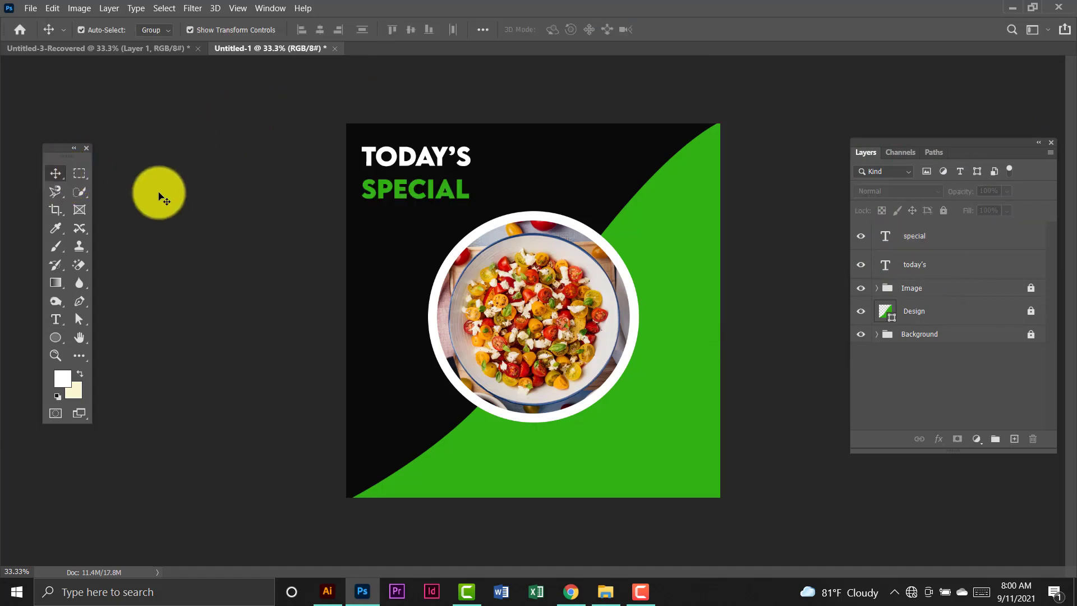
Duplicate the SPECIAL text directly below itself and change the copy's wording to MENU.
click(423, 192)
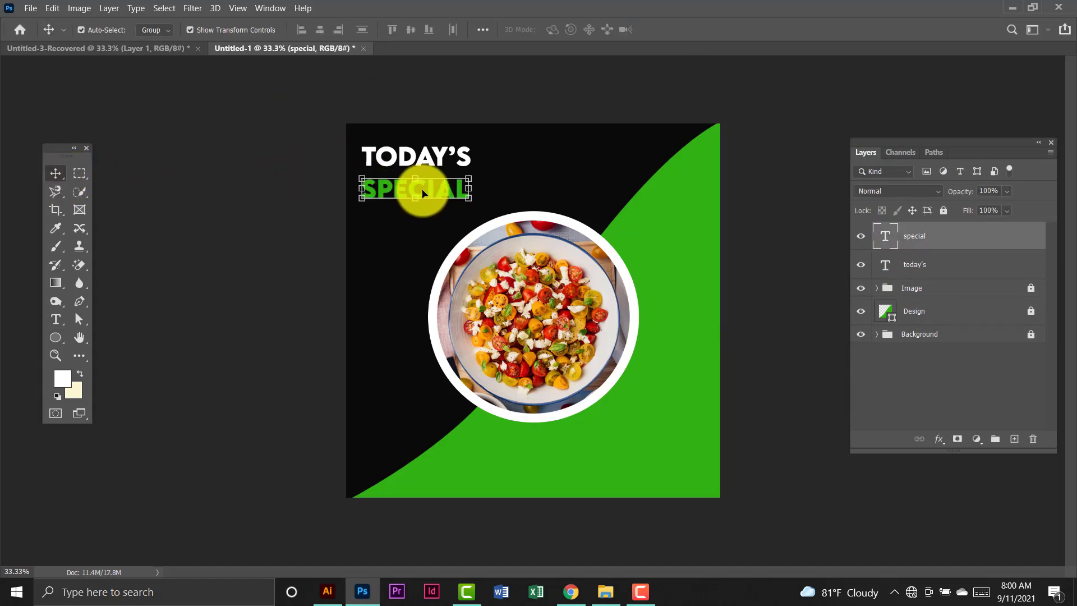
drag(441, 192, 448, 221)
key(ctrl+z)
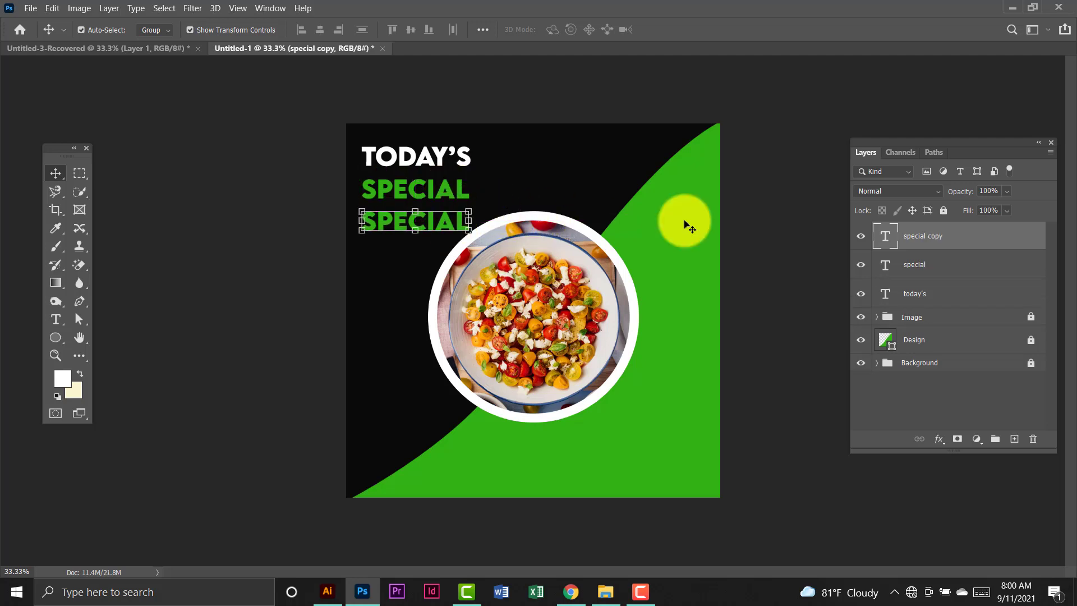
double_click(886, 236)
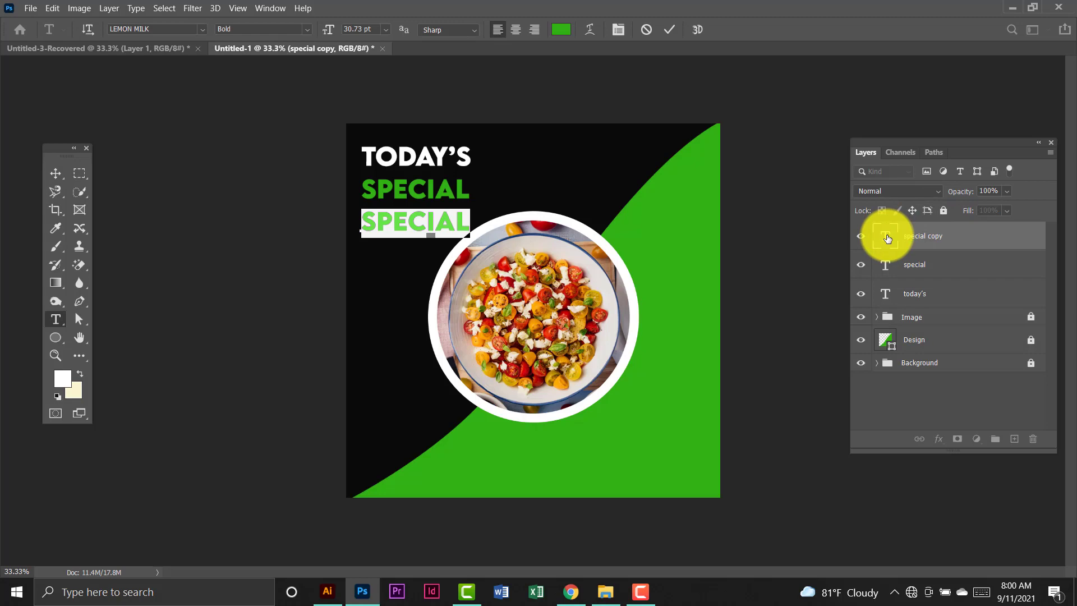
text(MENU)
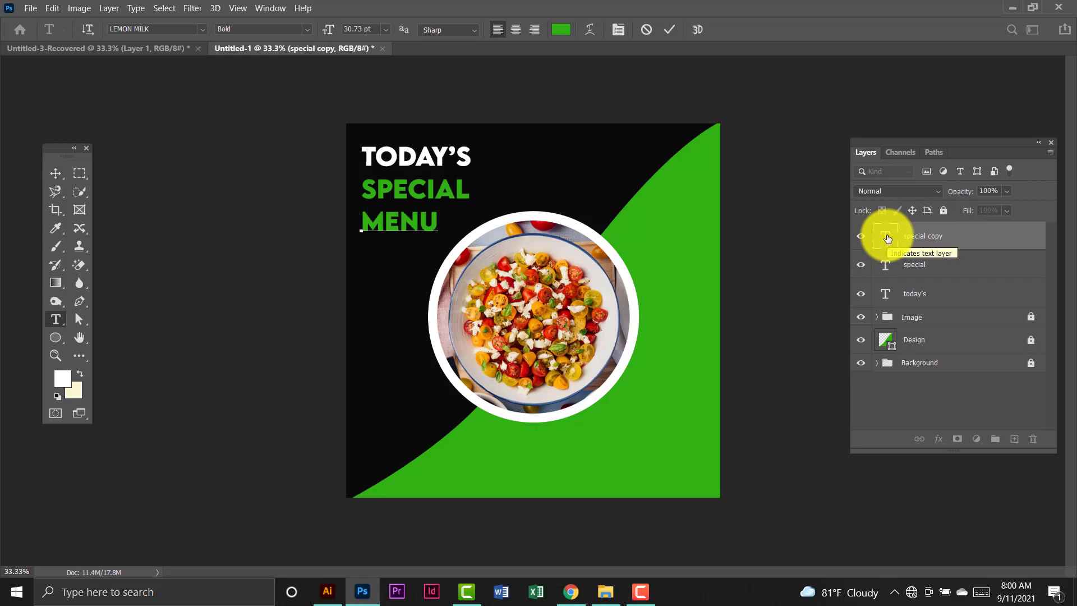
Try to change the MENU text colour to white, #ffffff.
click(560, 29)
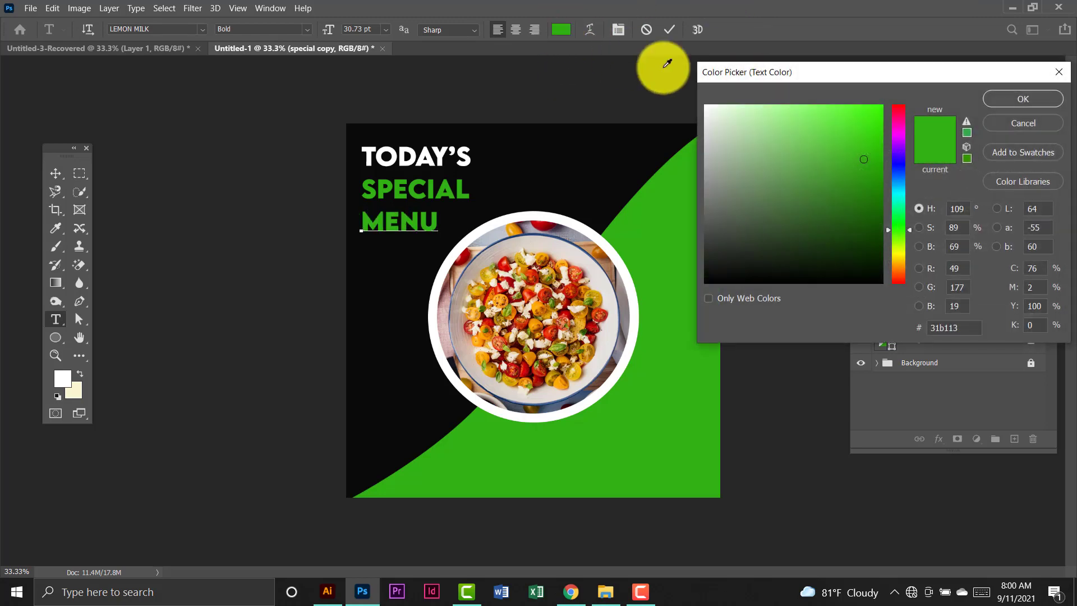
drag(798, 140, 698, 93)
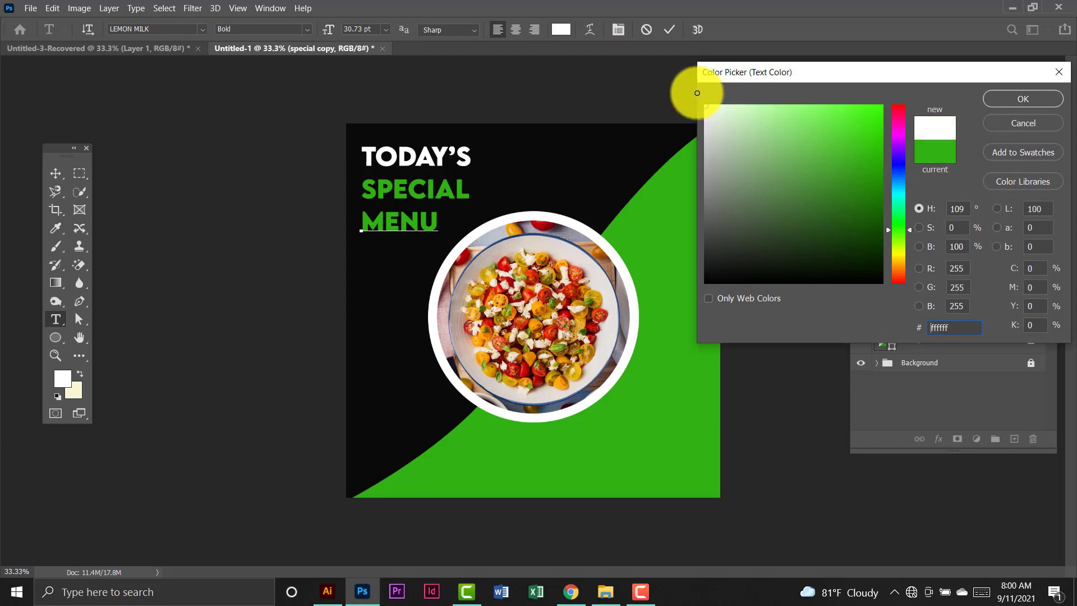
click(1038, 98)
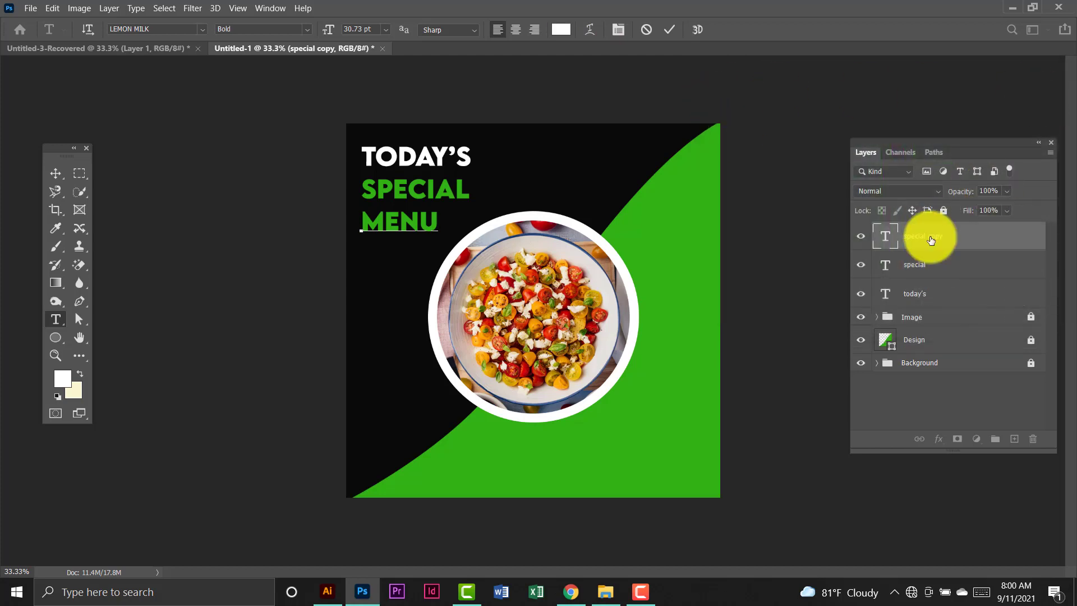
Select the whole word MENU and set its text colour to white, #ffffff.
double_click(885, 238)
click(566, 34)
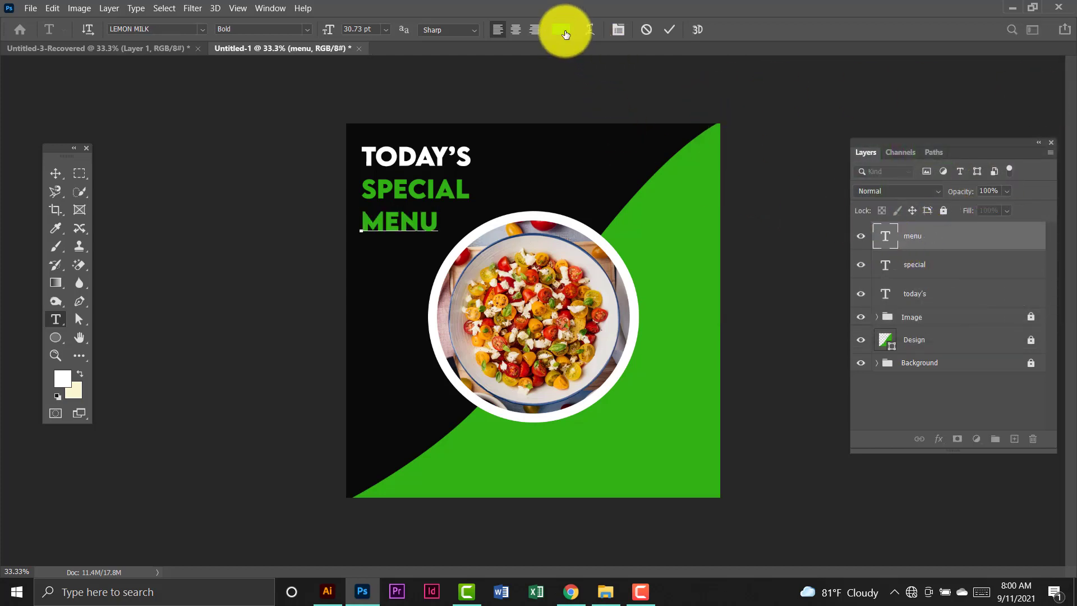
drag(765, 149, 690, 86)
click(1020, 94)
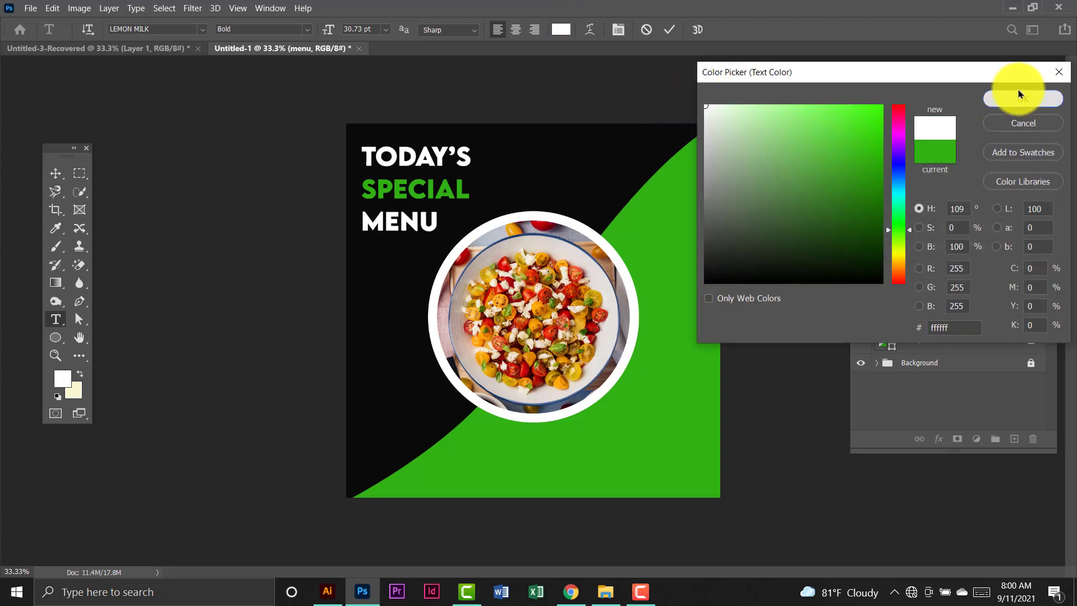
click(56, 172)
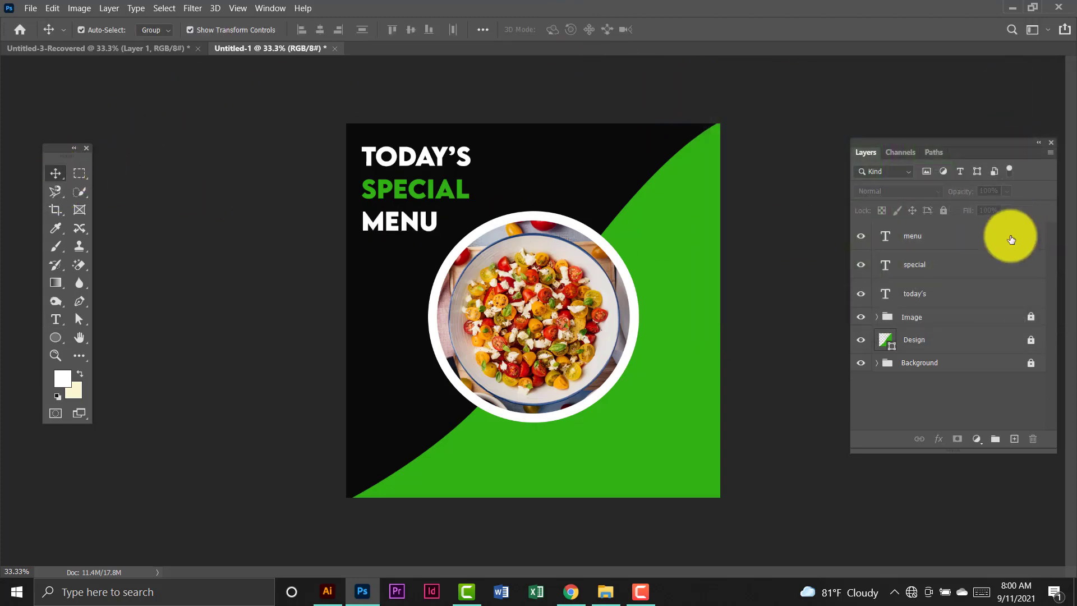
Adjust the MENU line's position, select all three headline text layers and move them slightly upward together.
drag(418, 220, 420, 226)
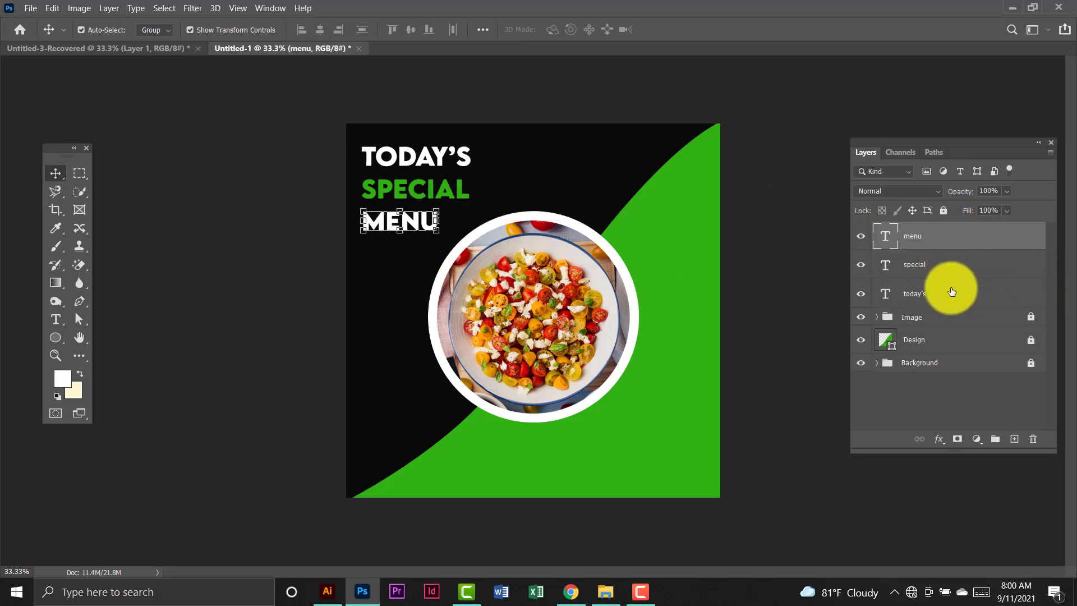
shift+click(960, 296)
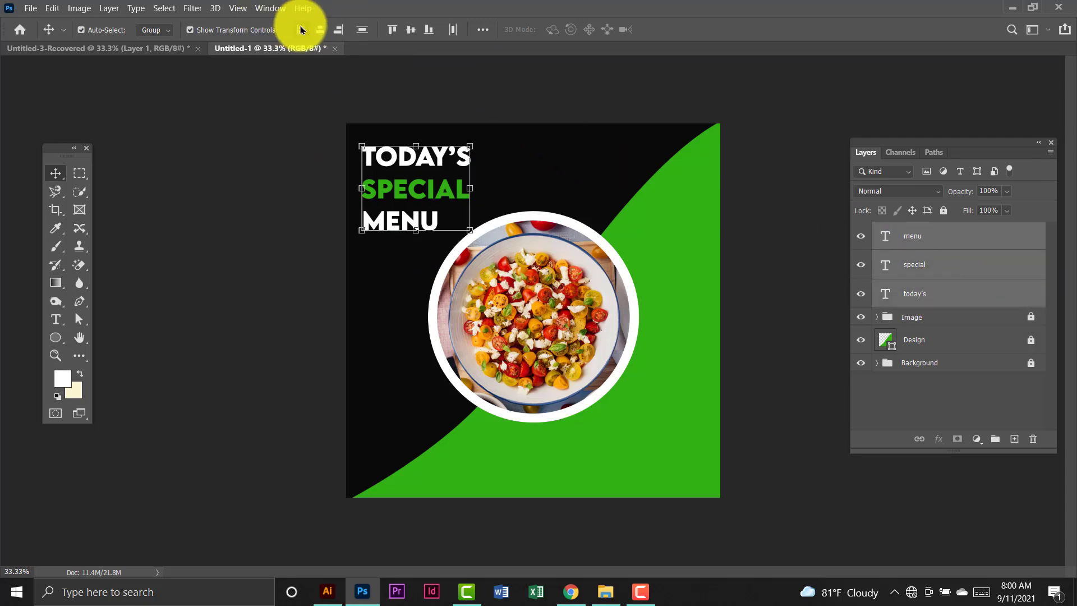
drag(449, 167, 438, 162)
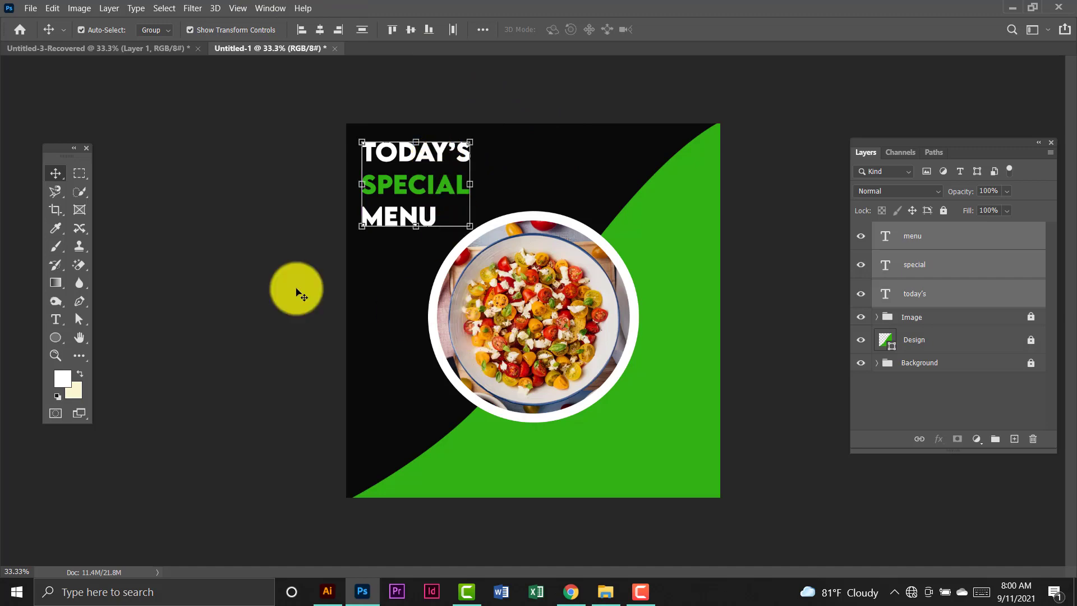
click(211, 258)
Duplicate the MENU text into the canvas's upper-right corner, change the copy's wording to LOGO and shift it inward from the edge.
click(381, 223)
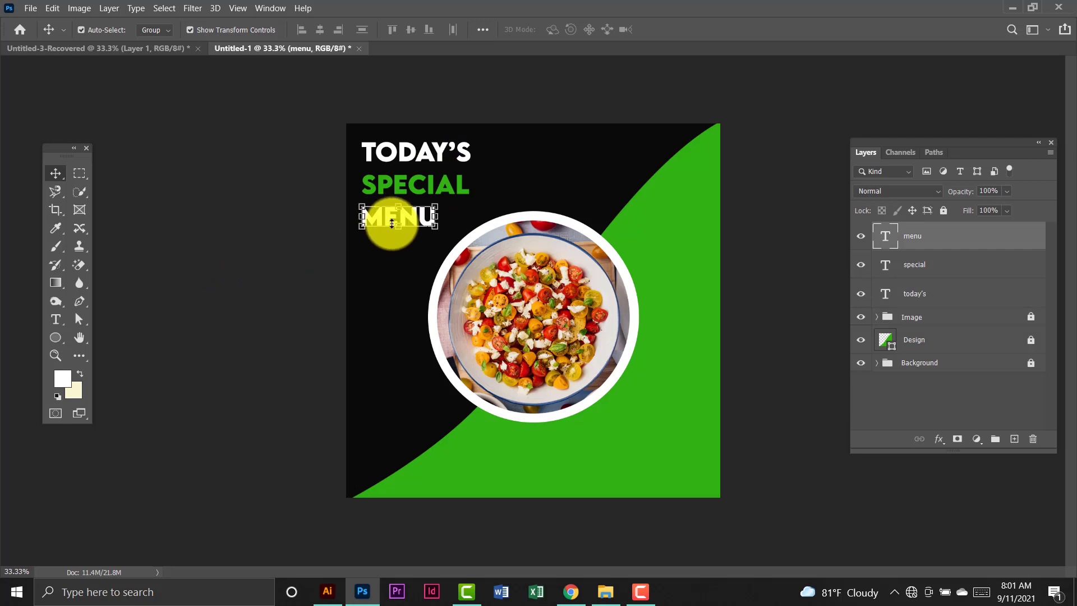
drag(387, 218, 665, 158)
double_click(885, 236)
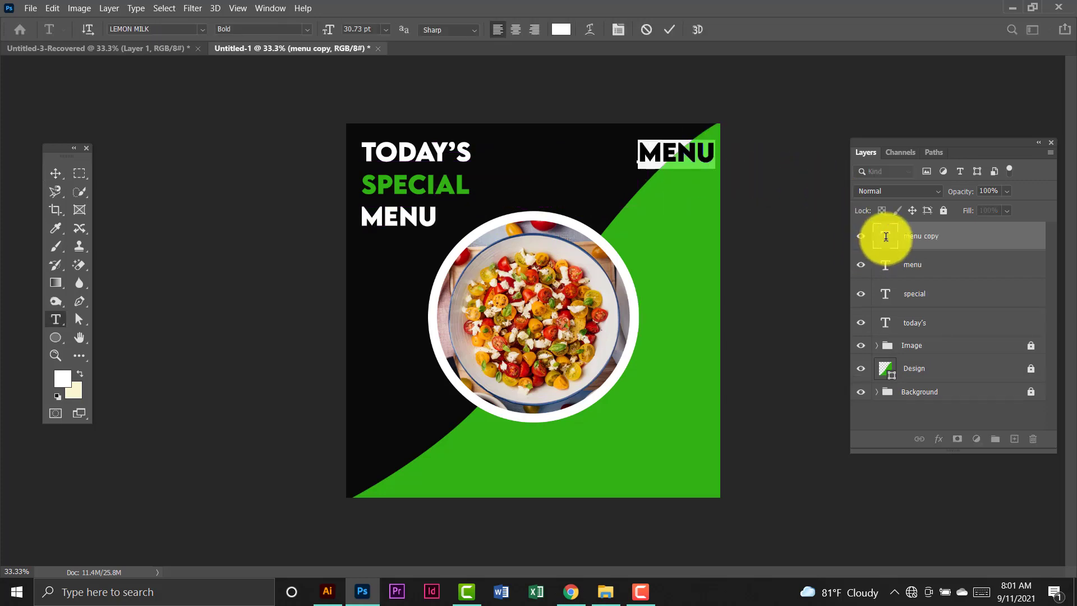
text(lo)
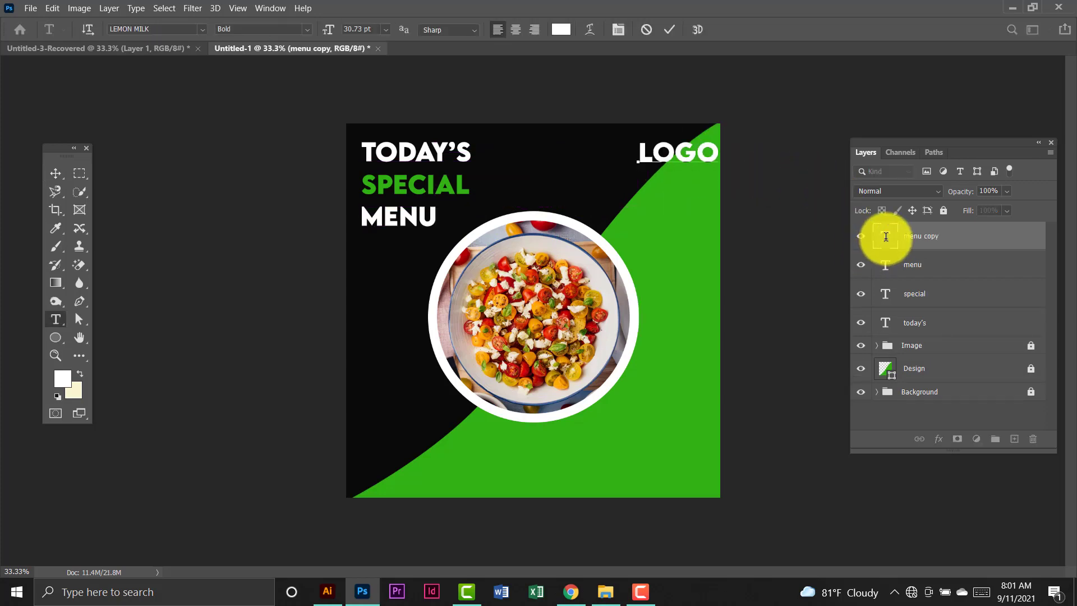
click(56, 173)
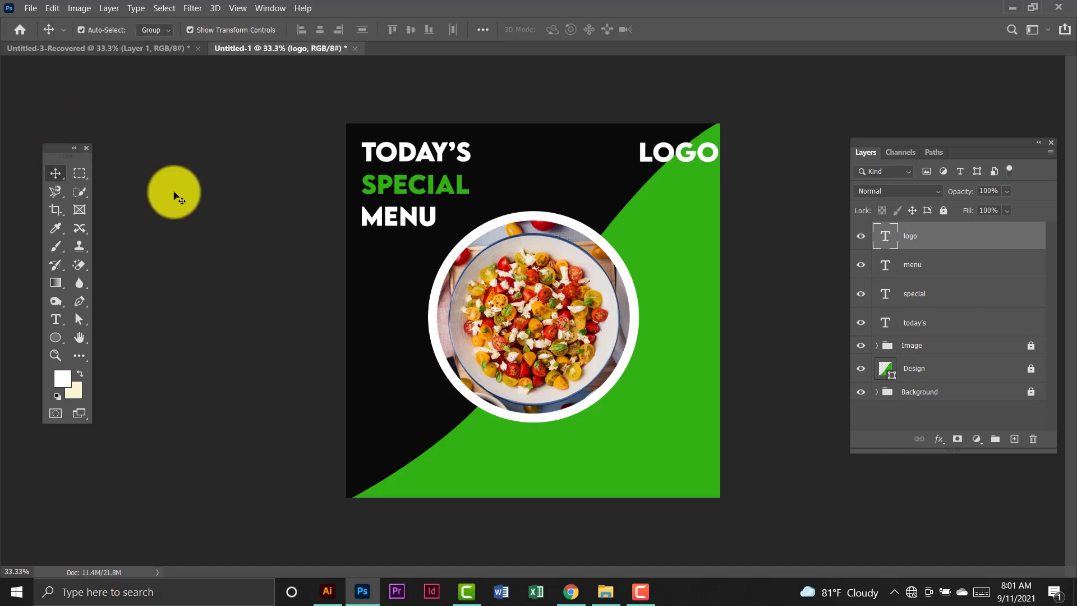
drag(704, 150, 694, 147)
click(687, 110)
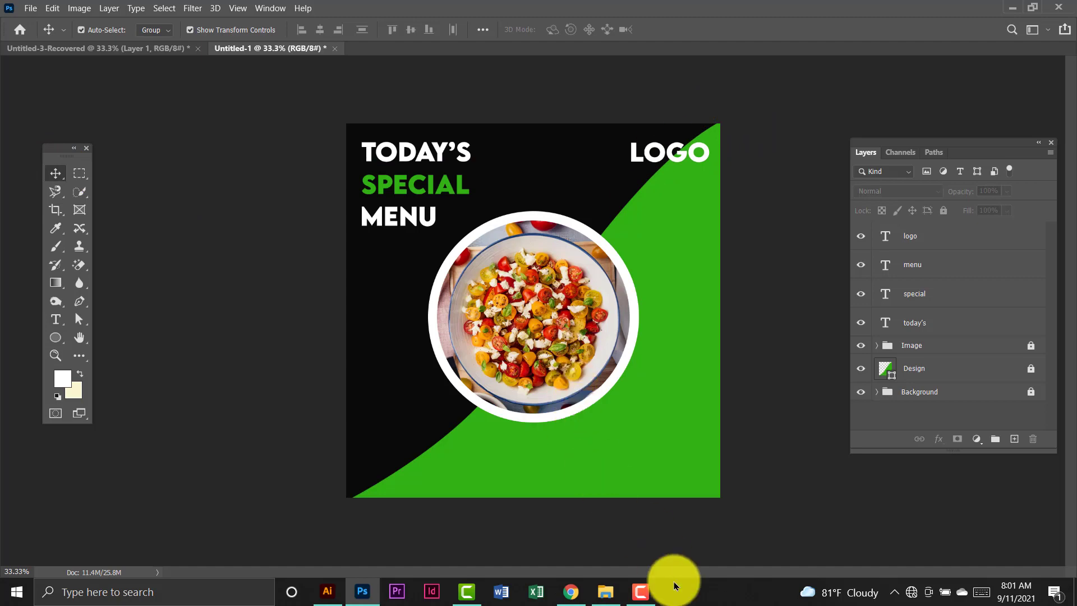
click(642, 590)
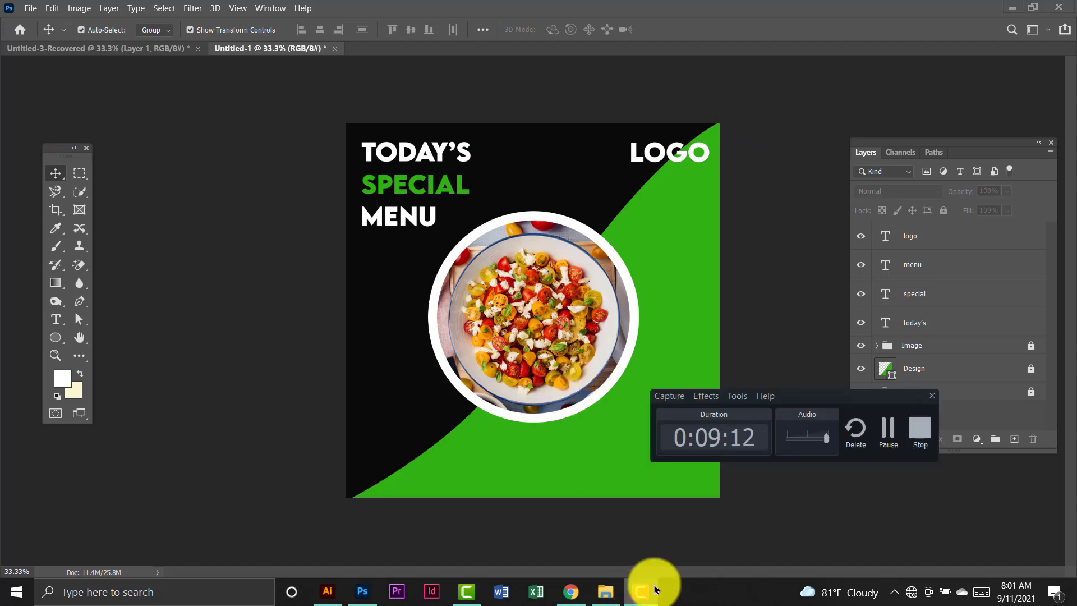
click(918, 396)
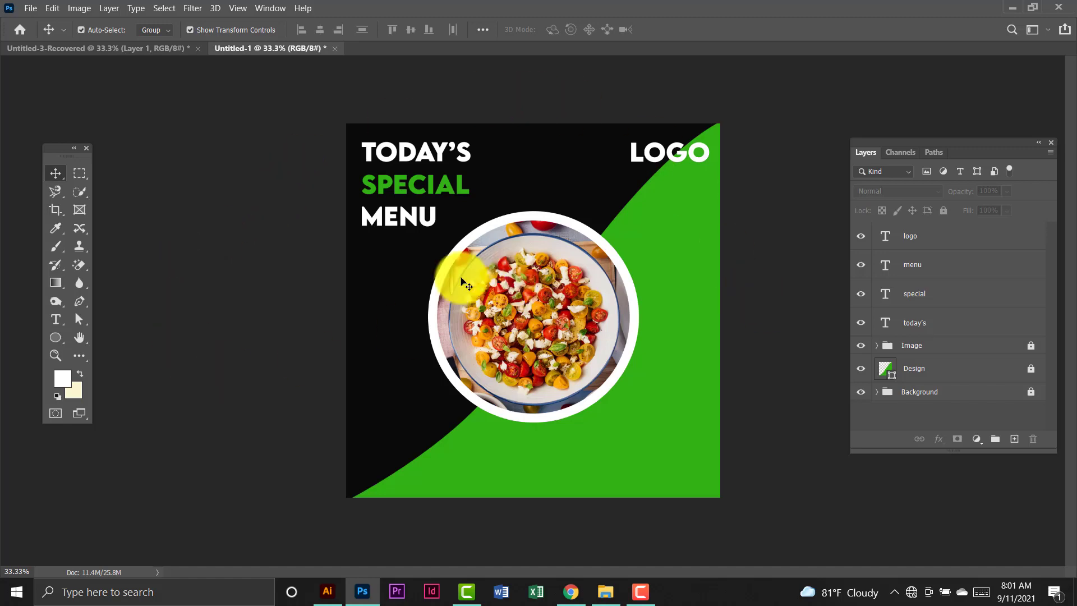
Draw an unfilled circle about 138 px in diameter with a white outline just below the MENU text.
right_click(56, 342)
click(120, 338)
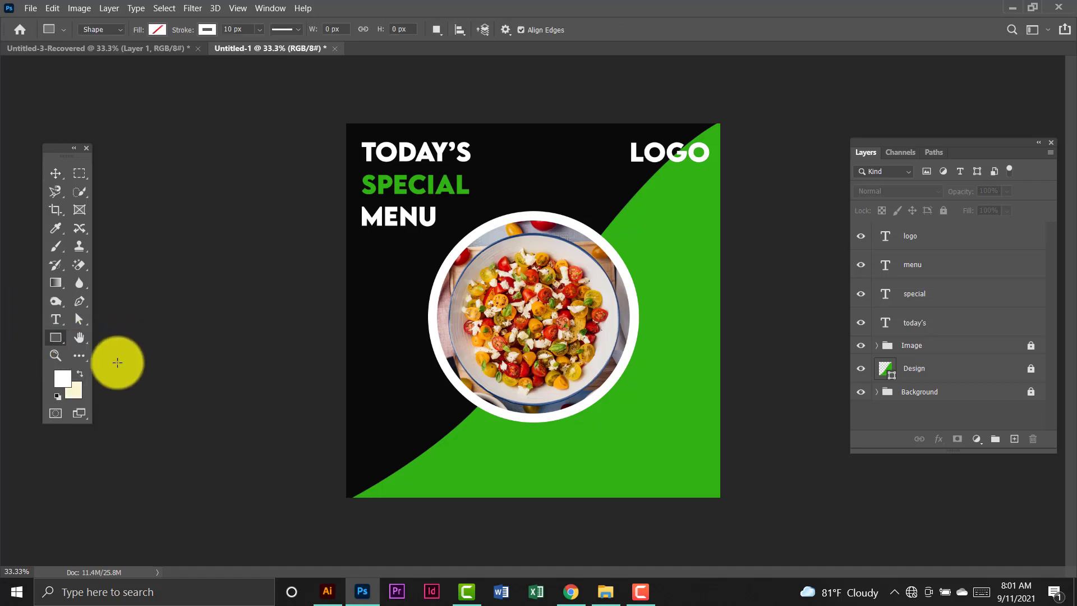
right_click(56, 337)
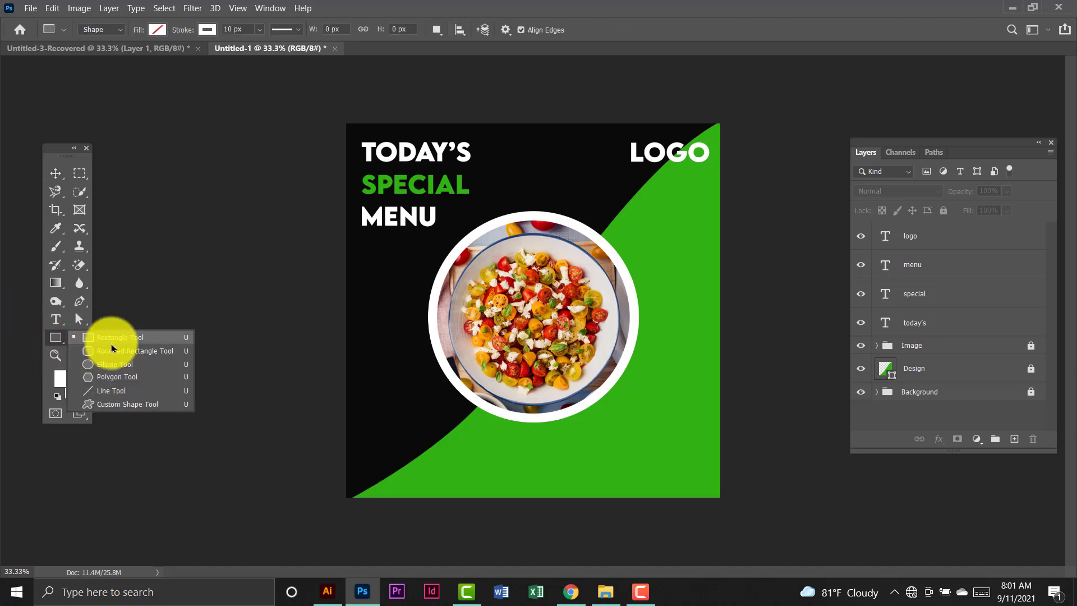
click(134, 366)
mouse_move(392, 269)
mouse_down()
mouse_move(415, 300)
mouse_move(397, 265)
mouse_up()
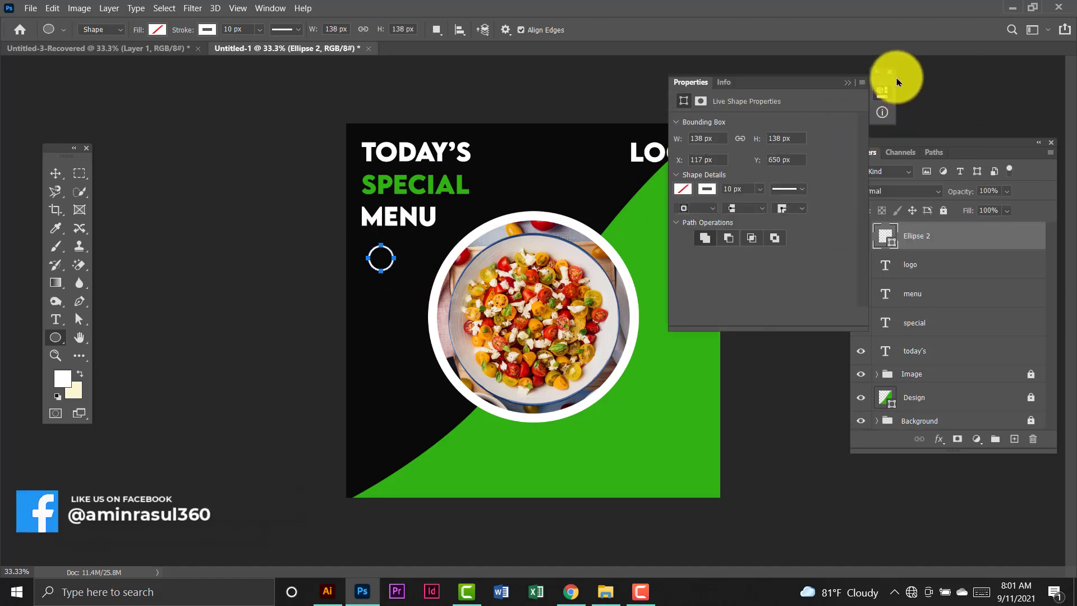
click(892, 76)
Set the small circle's stroke width to 5 px.
click(236, 29)
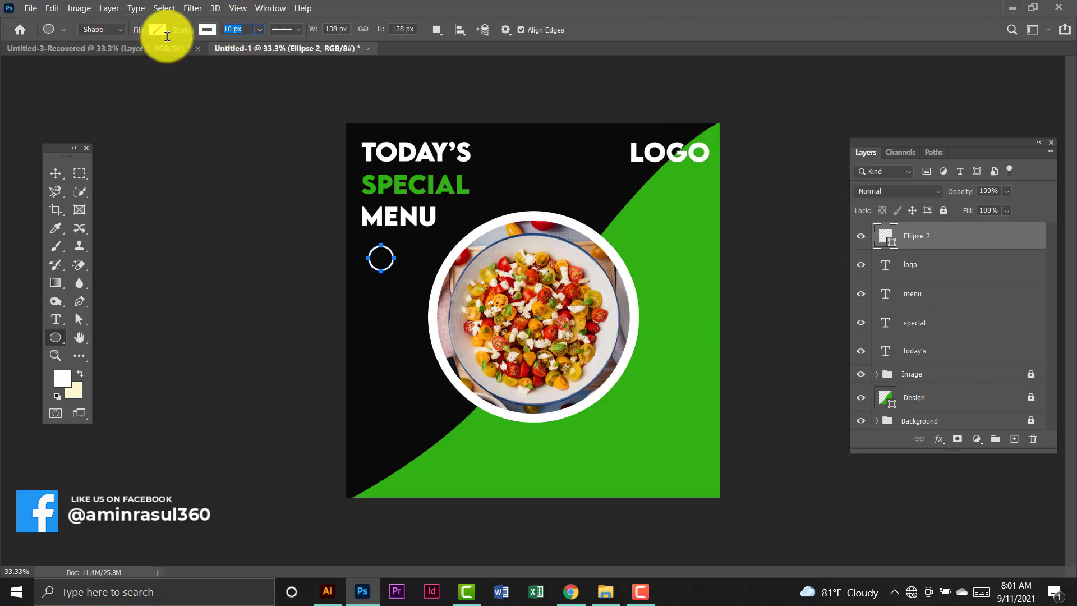
text(5)
key(Return)
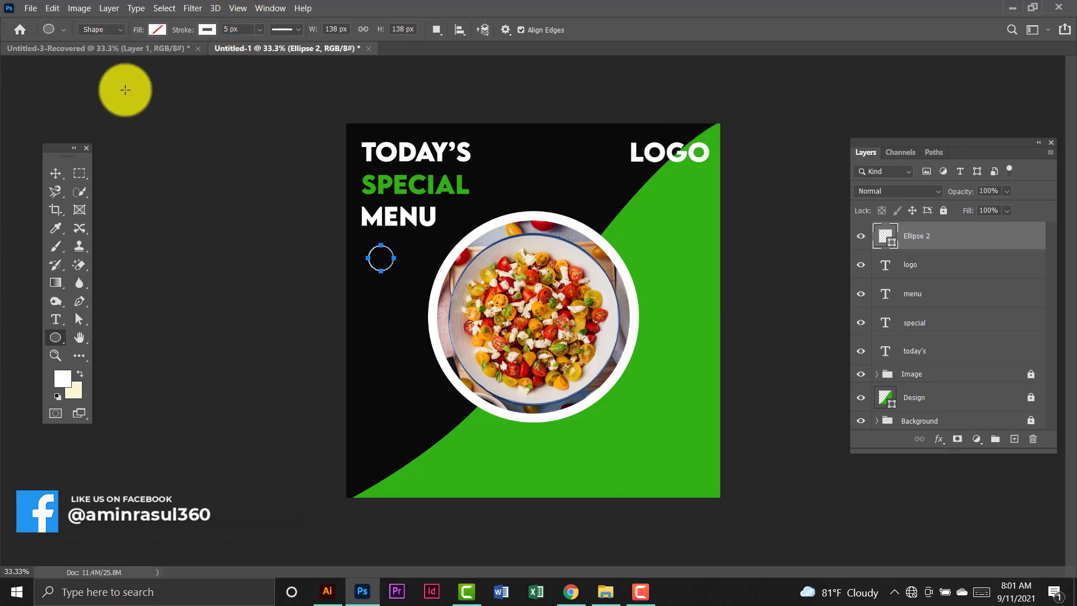
click(55, 173)
click(307, 238)
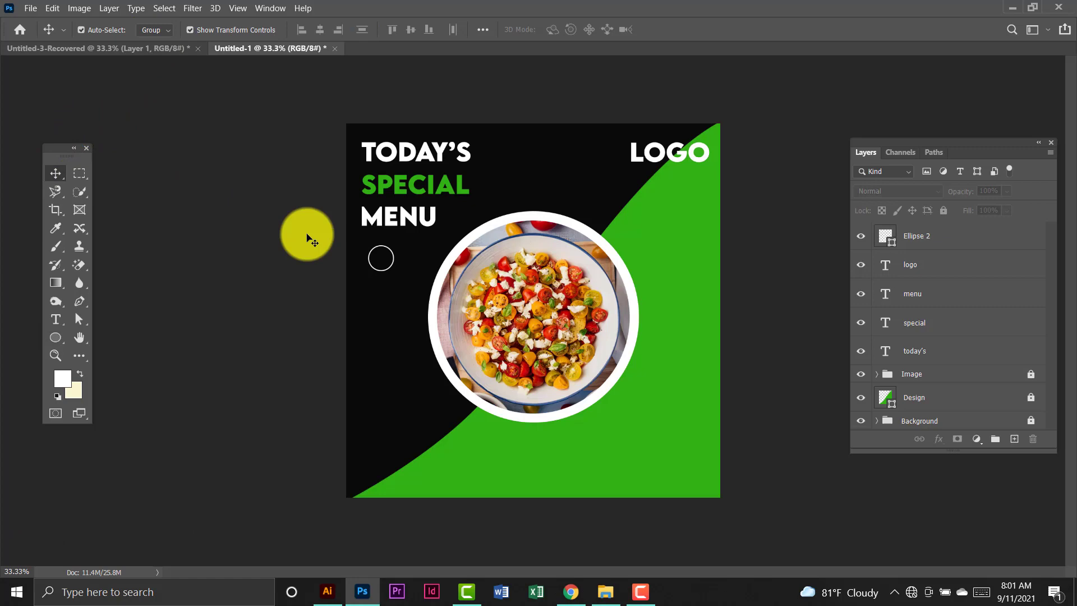
click(390, 272)
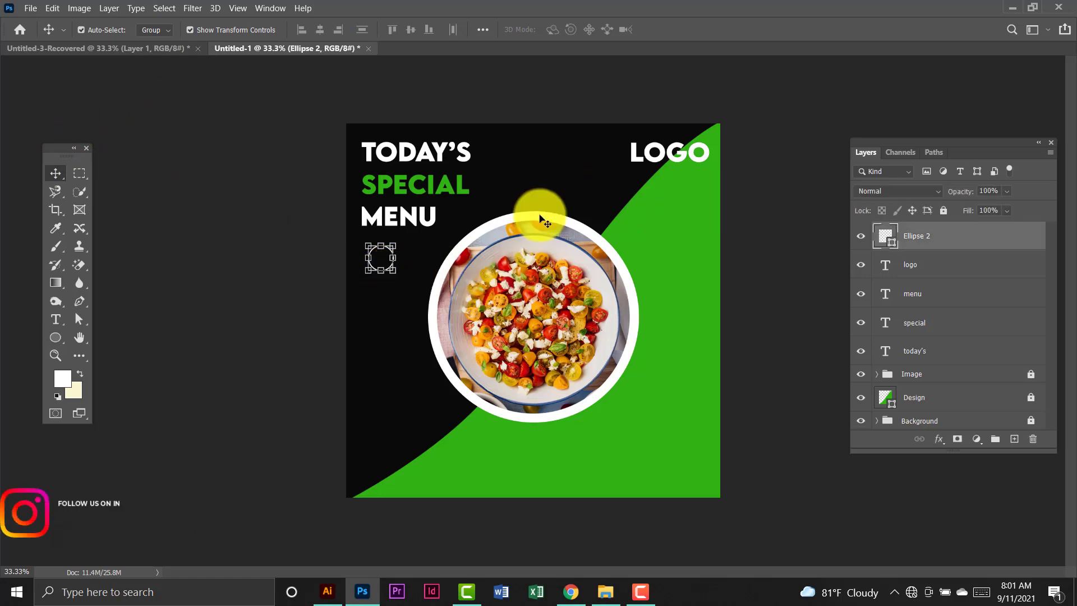
click(770, 249)
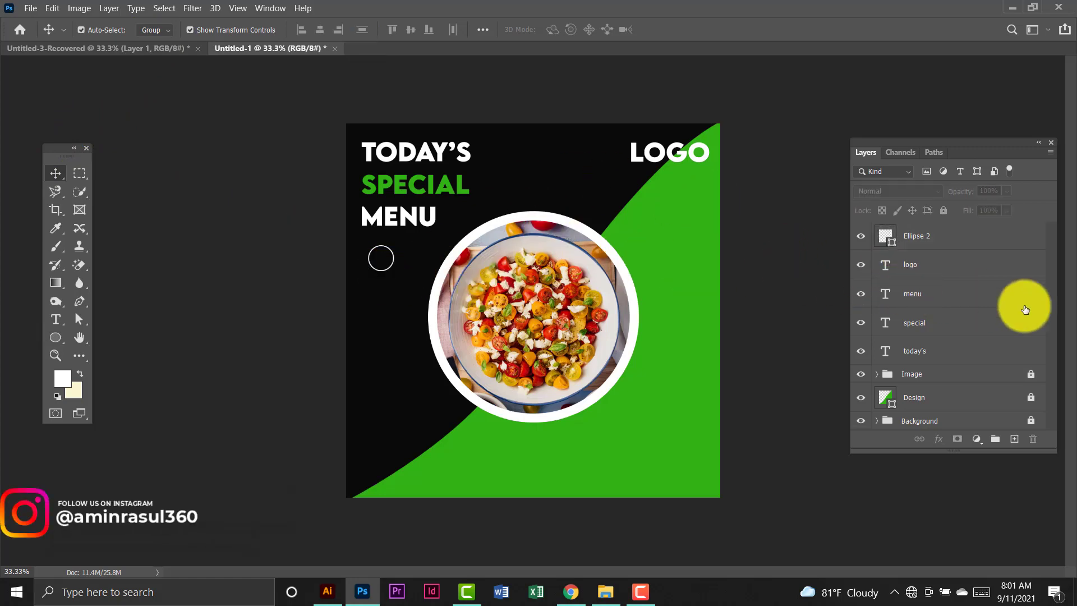
Duplicate the small circle and move the copy straight down along the black area beside the salad photo.
click(957, 236)
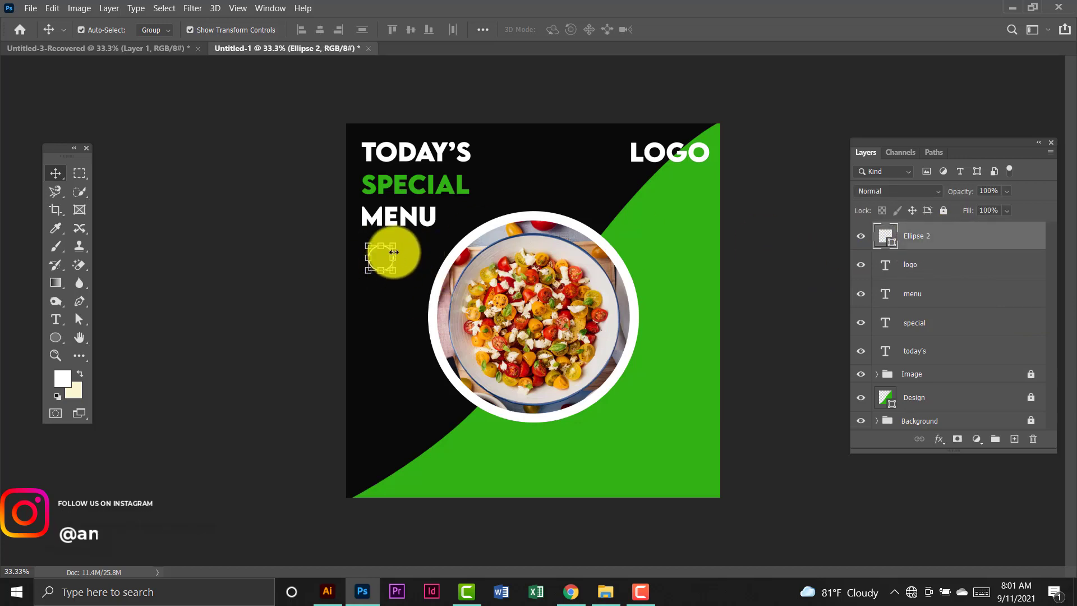
key(ctrl+j)
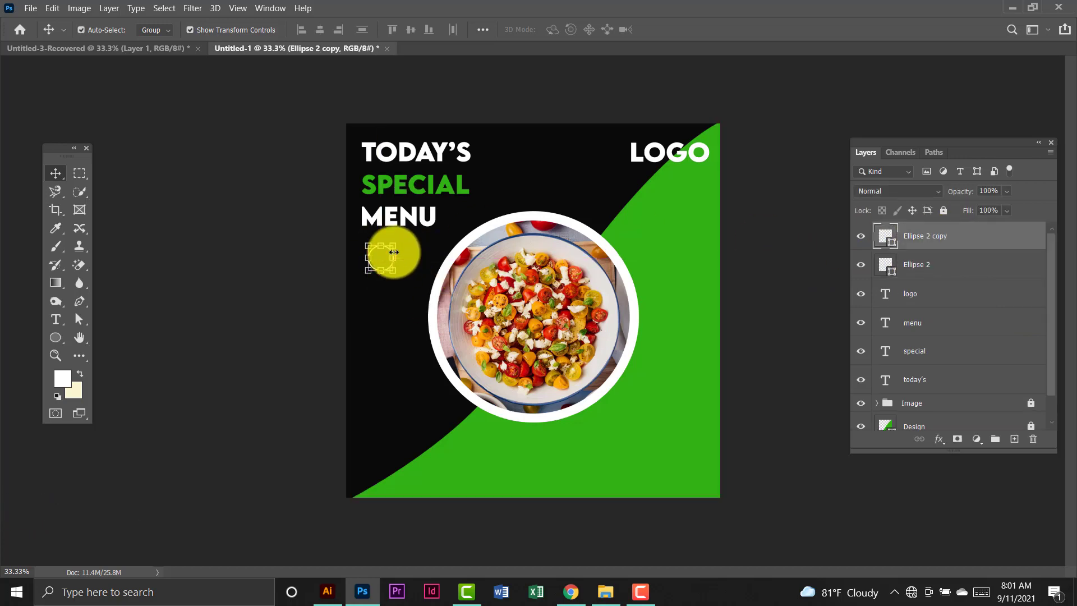
key(shift+Down)
key(shift+Down)
key(shift+Down)
key(shift+Down)
key(shift+Down)
key(shift+Down)
key(shift+Down)
key(shift+Down)
key(shift+Down)
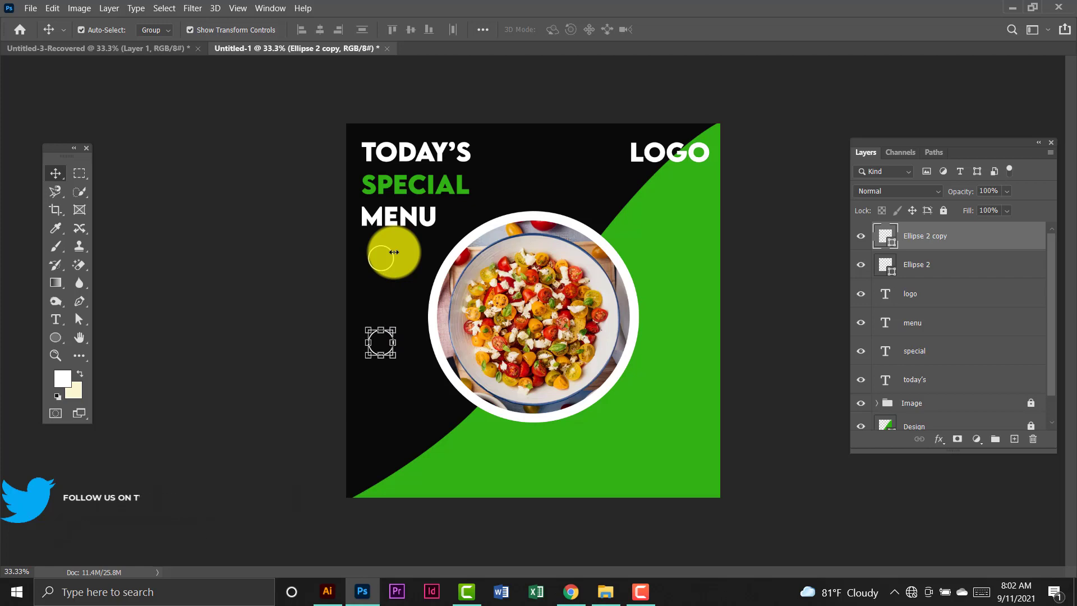
key(shift+Up)
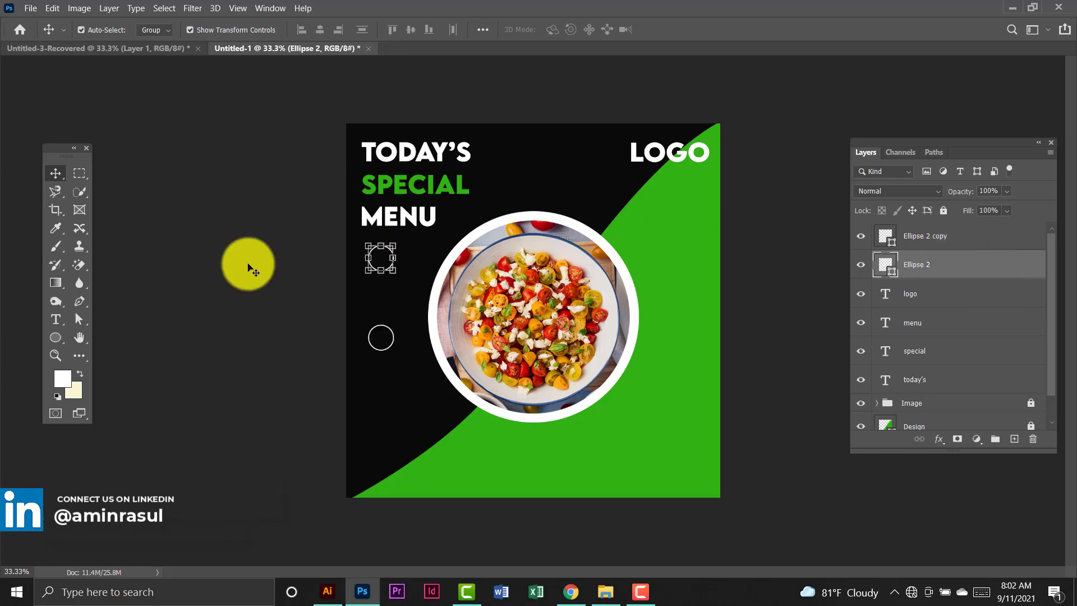
Move the upper small circle to the right, closer to the salad photo's white ring.
key(shift+Right)
key(shift+Right)
key(shift+Right)
key(shift+Right)
key(shift+Right)
key(shift+Right)
key(shift+Right)
key(shift+Right)
key(shift+Right)
key(shift+Right)
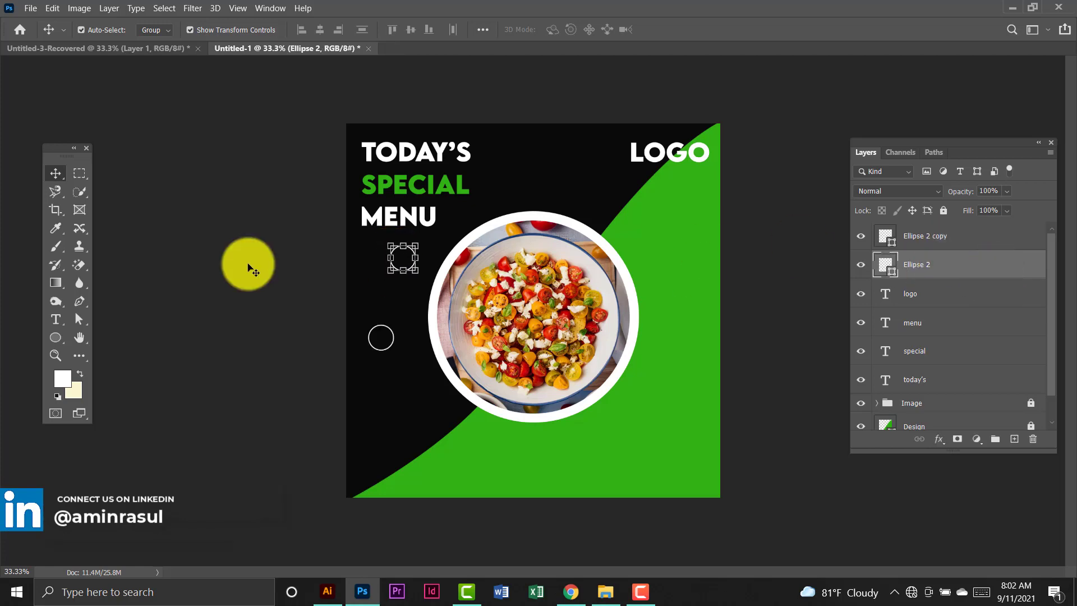
Change the upper small circle's stroke colour to the recently used green.
click(55, 337)
click(209, 31)
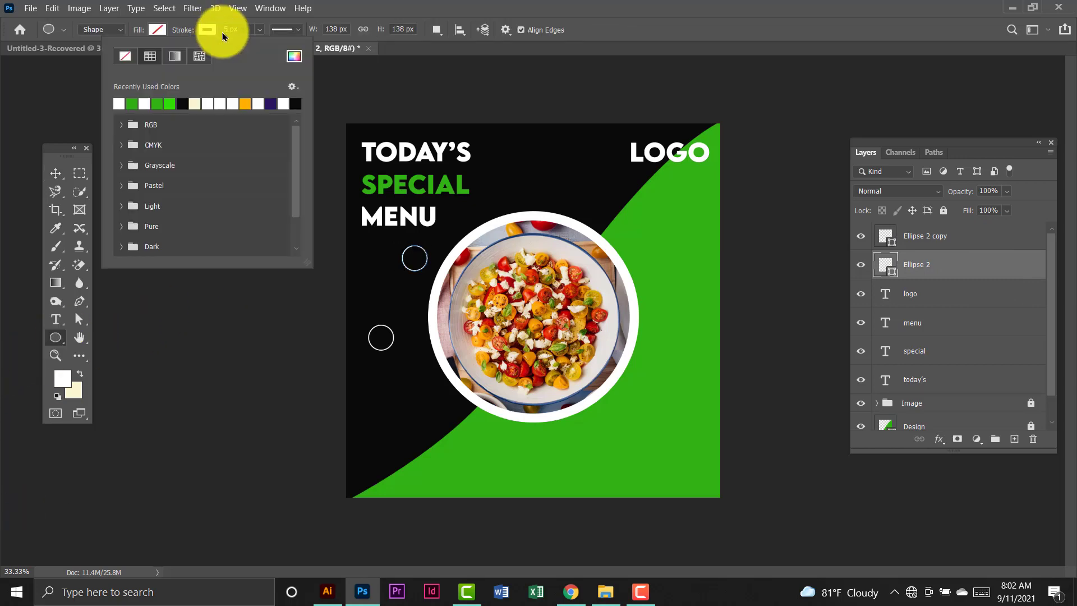
click(135, 105)
key(v)
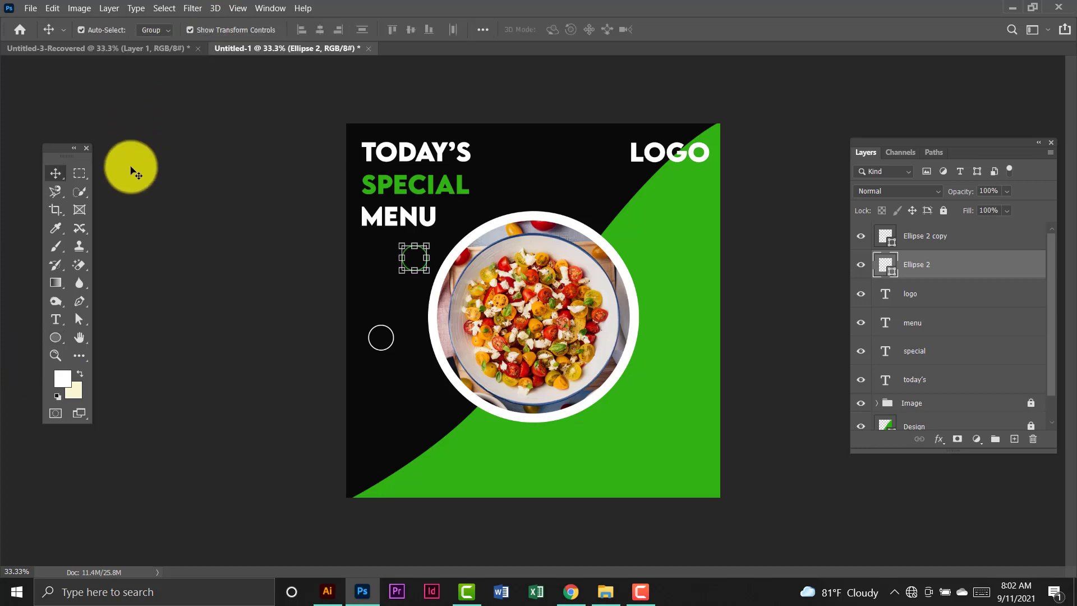
click(156, 180)
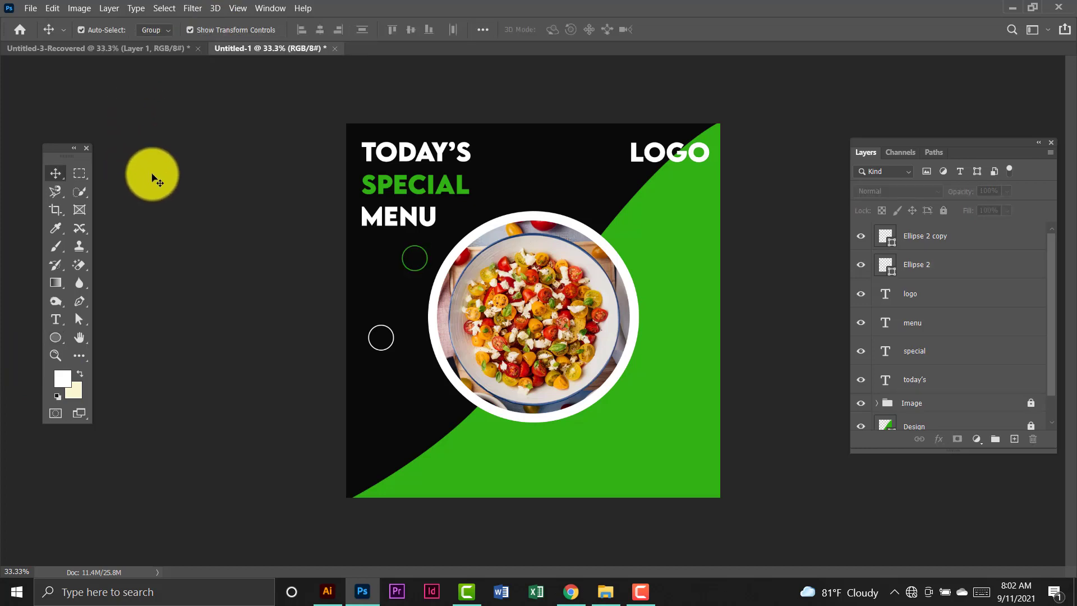
Draw an unfilled 150 × 150 px square with a white outline near the canvas's left edge, below the white circle.
click(65, 340)
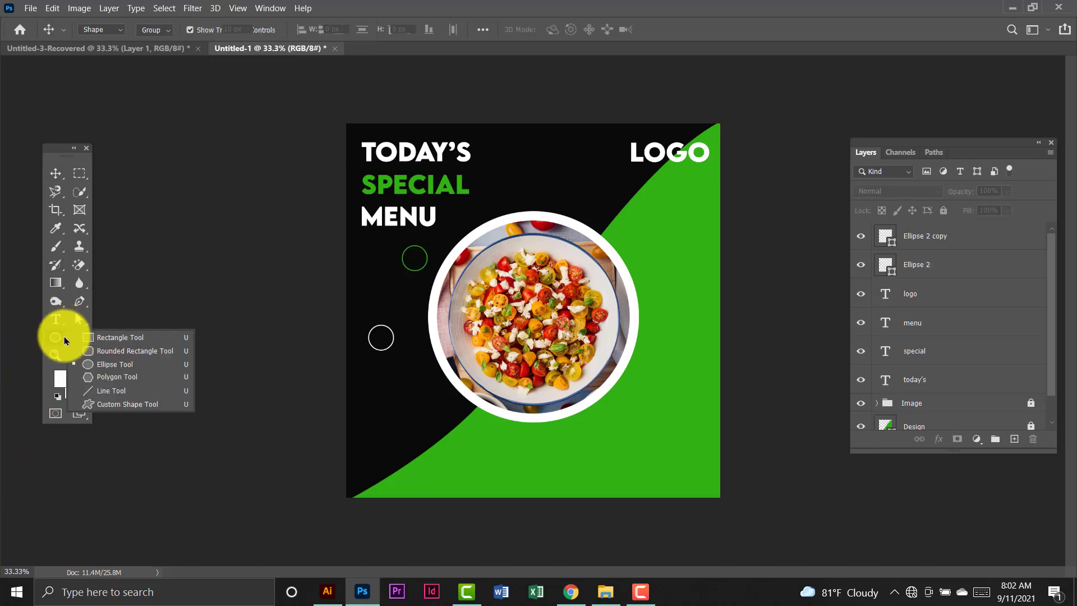
click(143, 338)
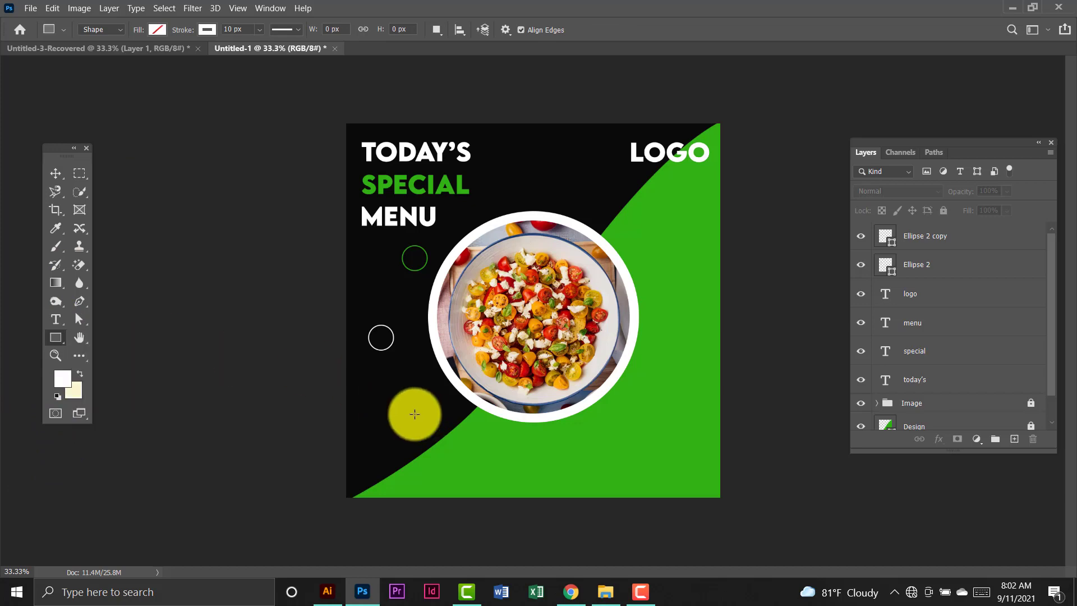
drag(414, 414, 378, 417)
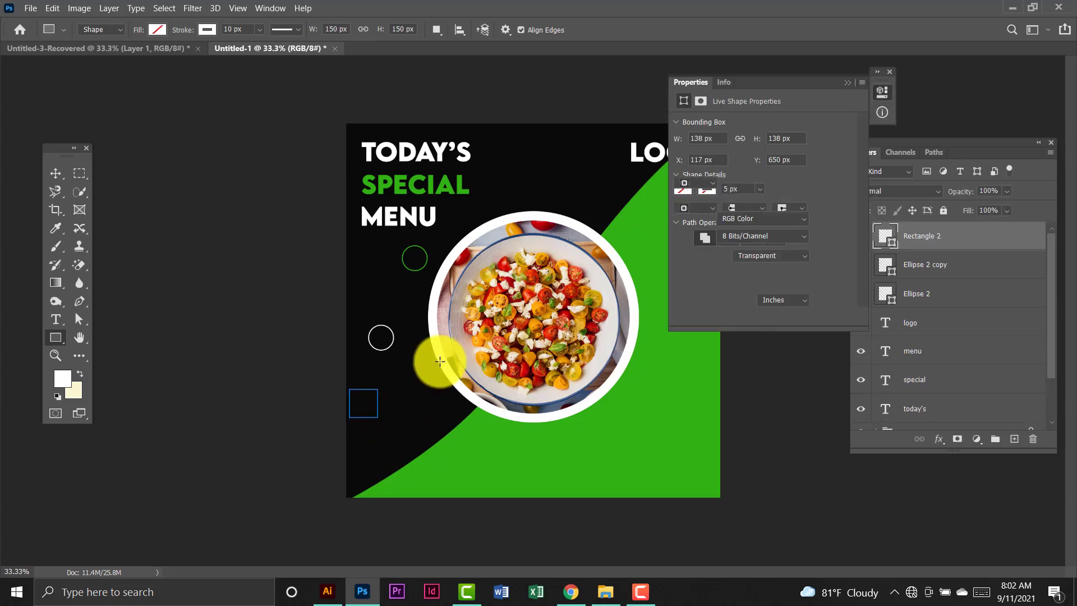
click(889, 72)
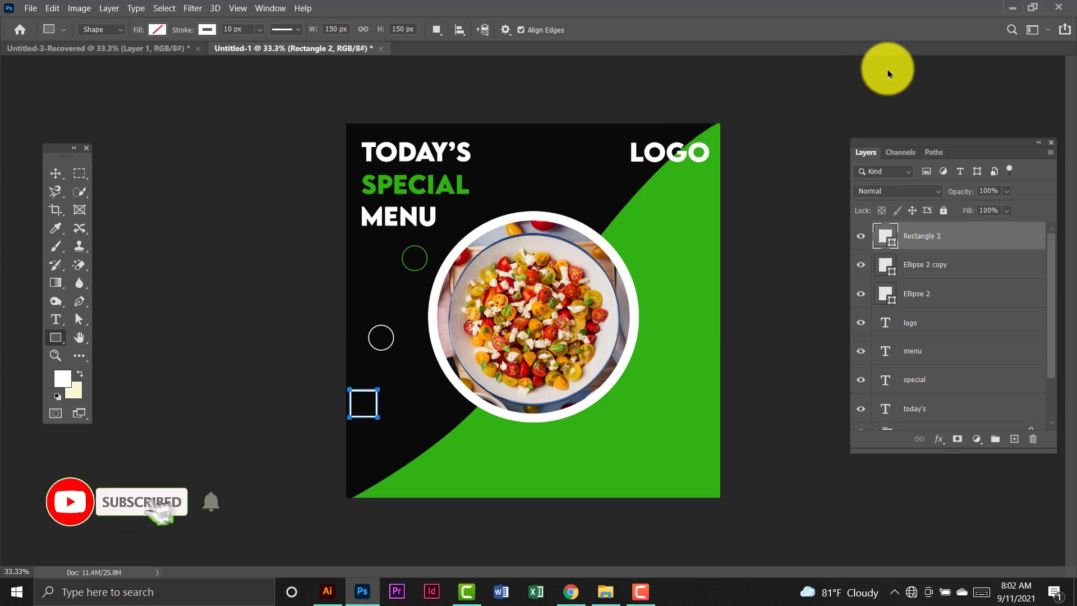
click(233, 29)
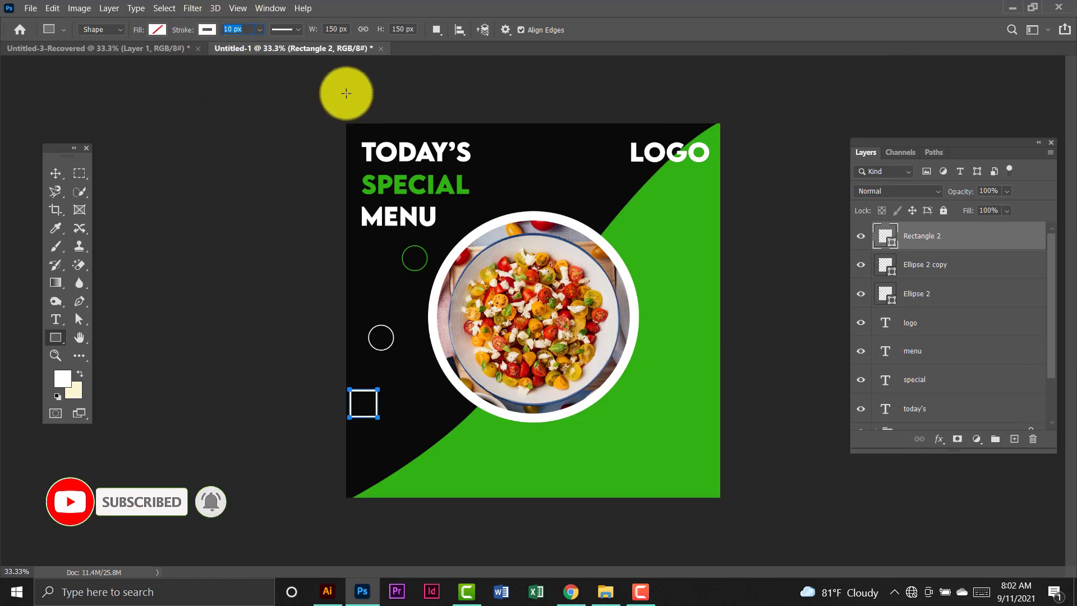
click(55, 173)
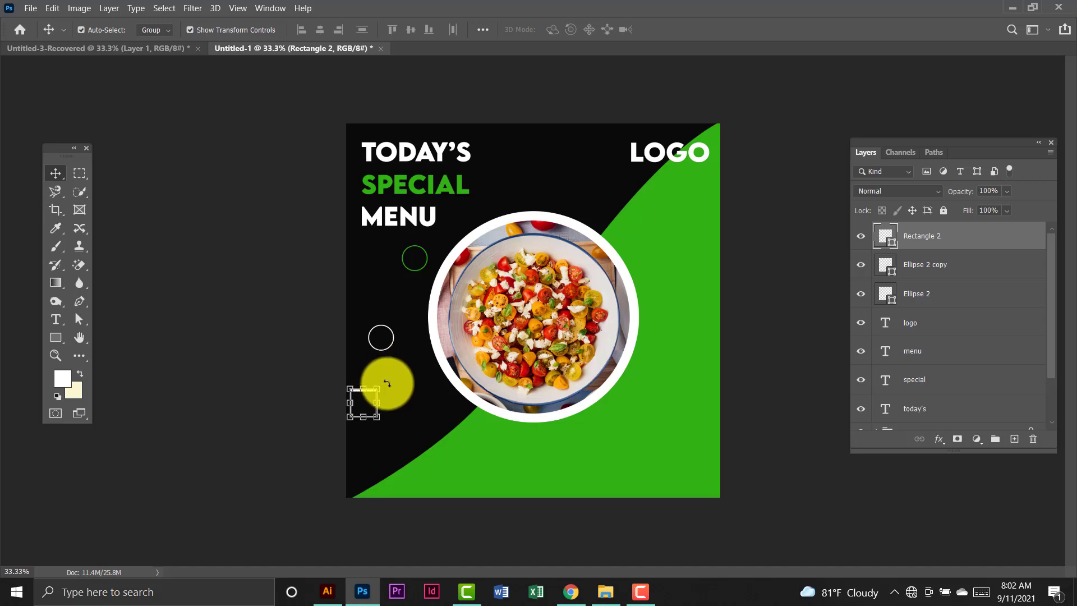
Rotate the white square -45° into a diamond and move it inward so it sits below the white circle.
drag(387, 383, 362, 355)
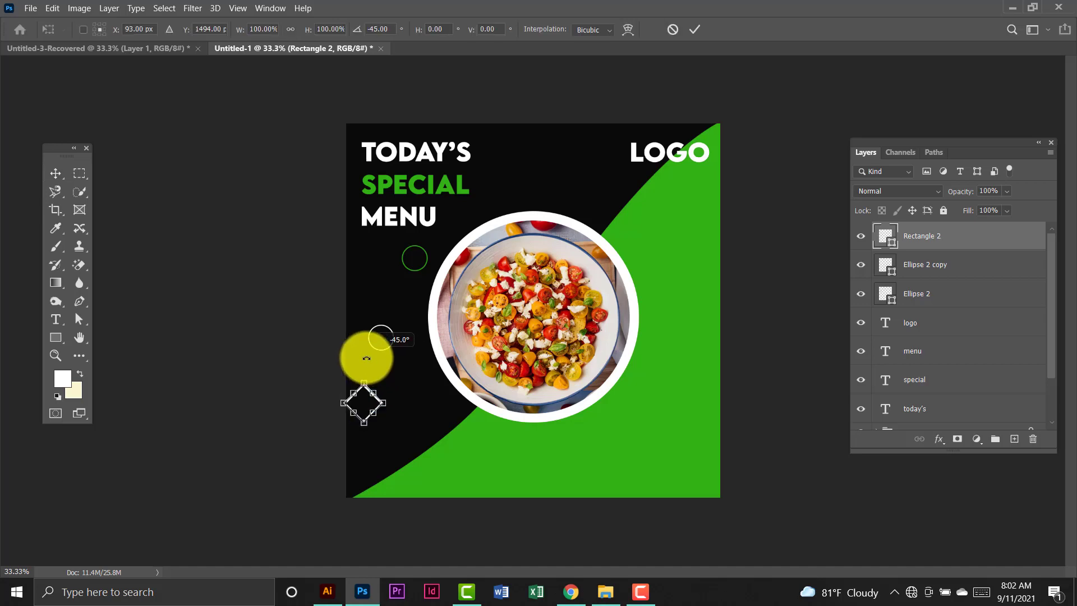
click(53, 178)
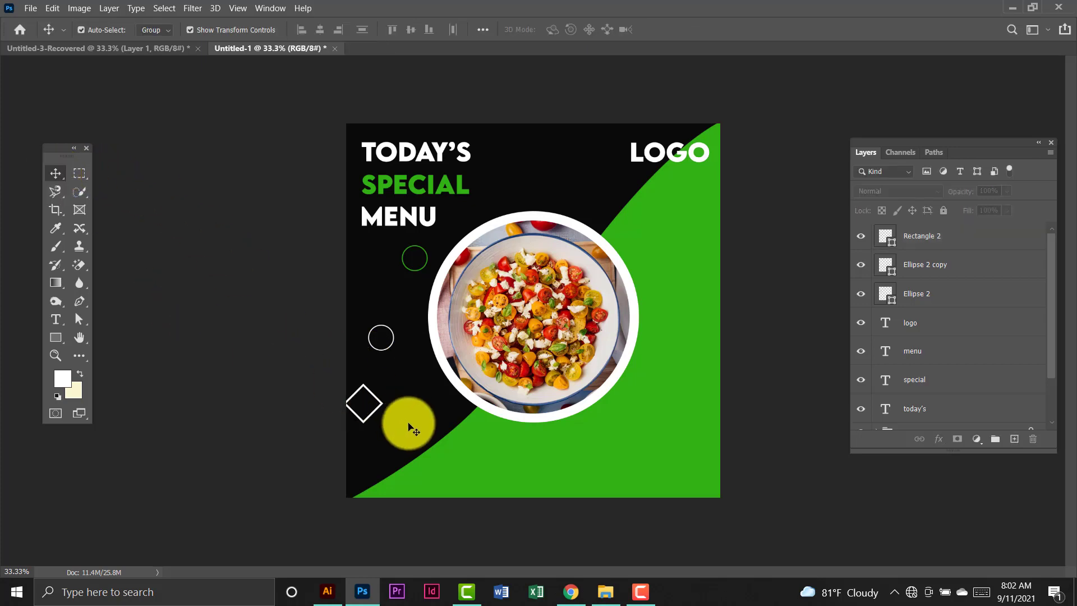
drag(373, 395, 391, 406)
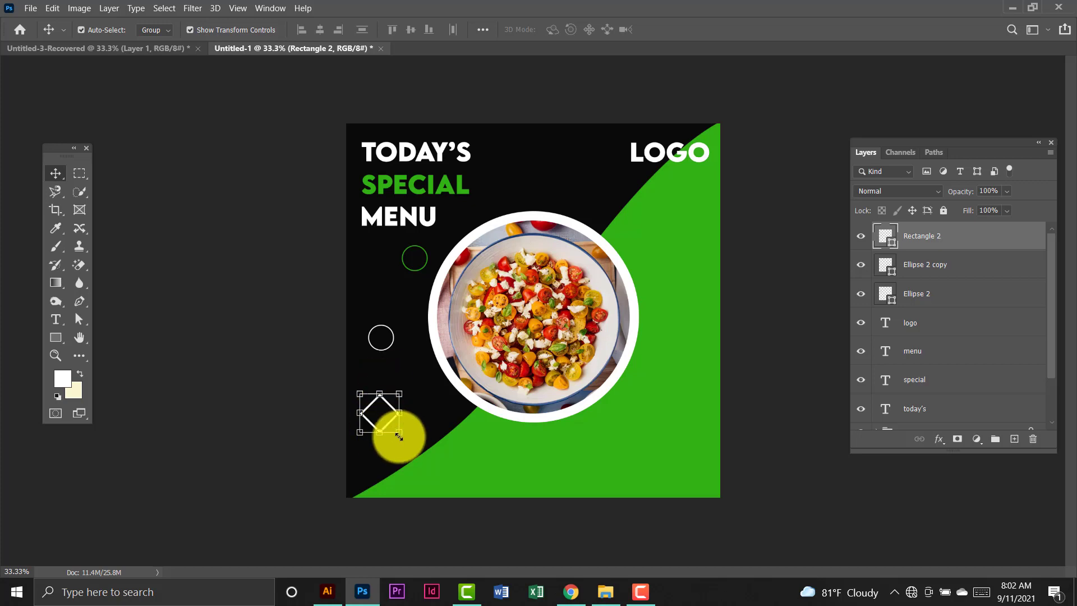
Scale the white diamond down to about 75% of its size.
drag(398, 432, 389, 410)
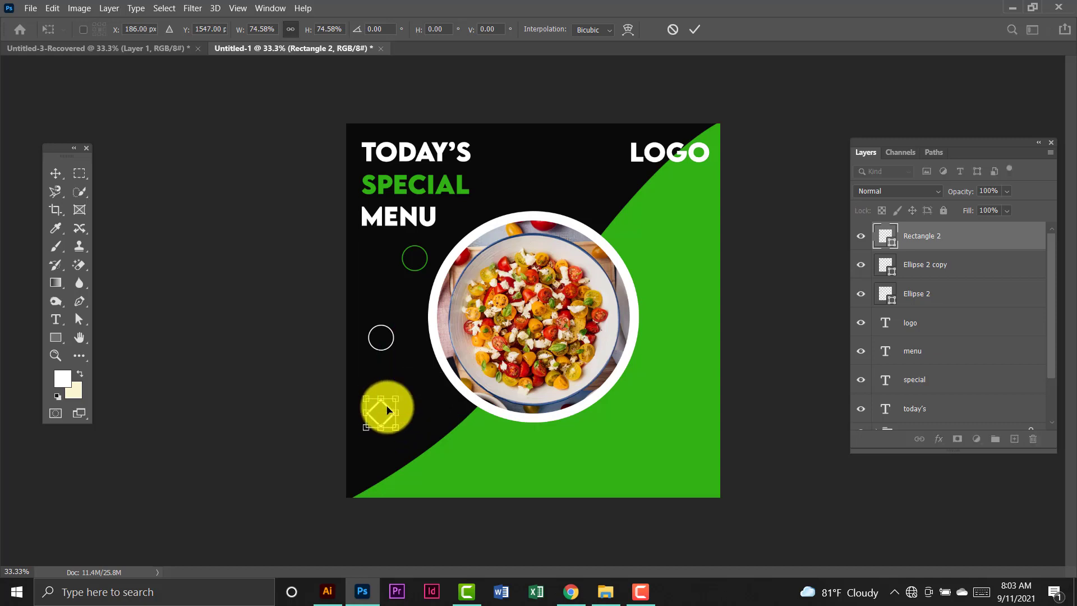
click(337, 314)
click(338, 316)
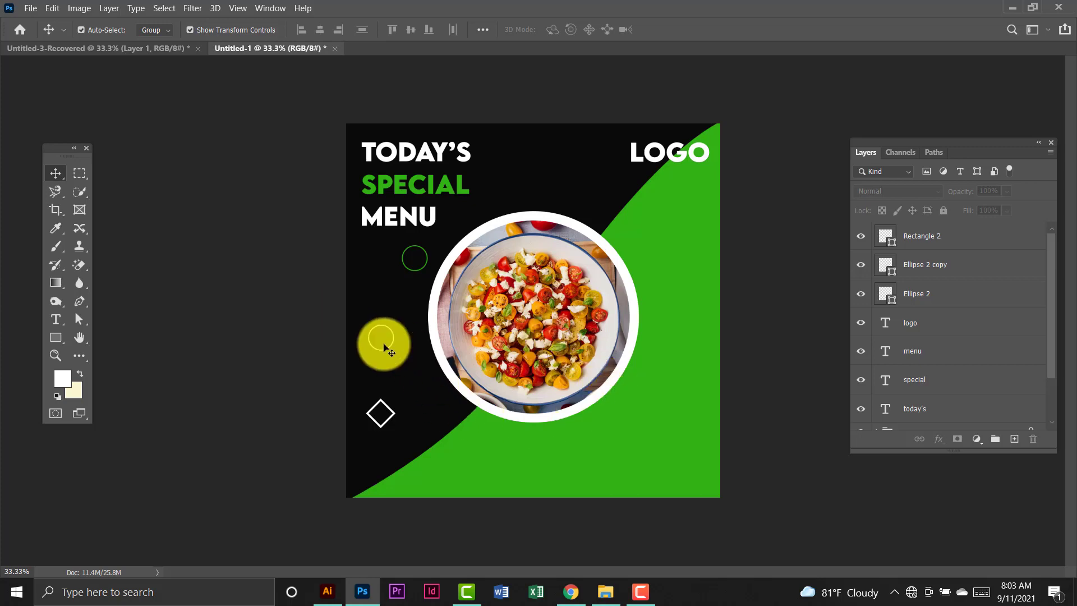
Duplicate the small green circle and place the copy on the green area to the right of the salad photo.
click(933, 294)
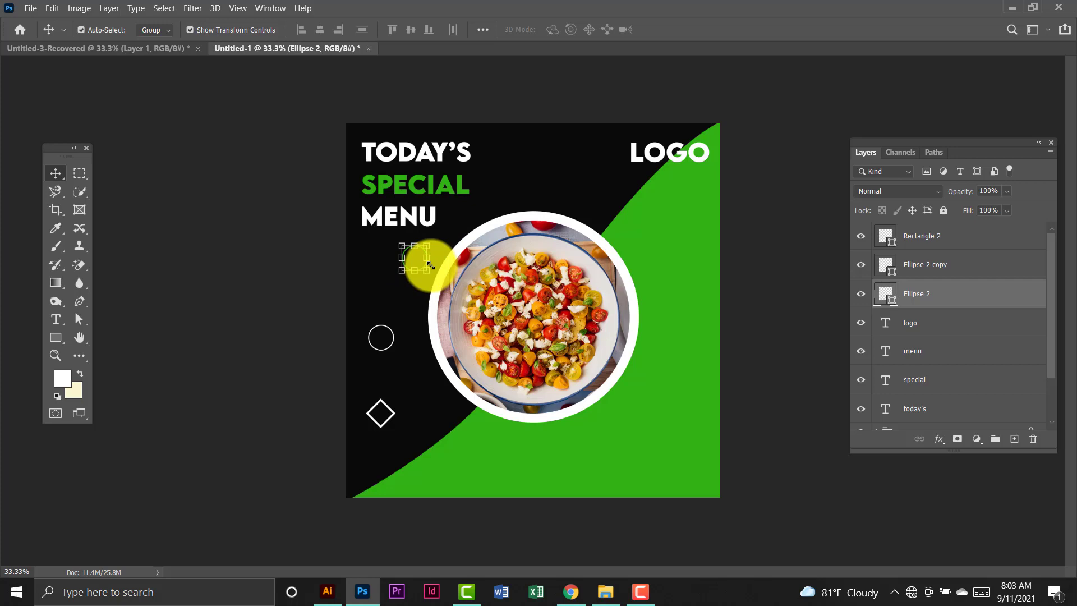
drag(430, 265, 430, 265)
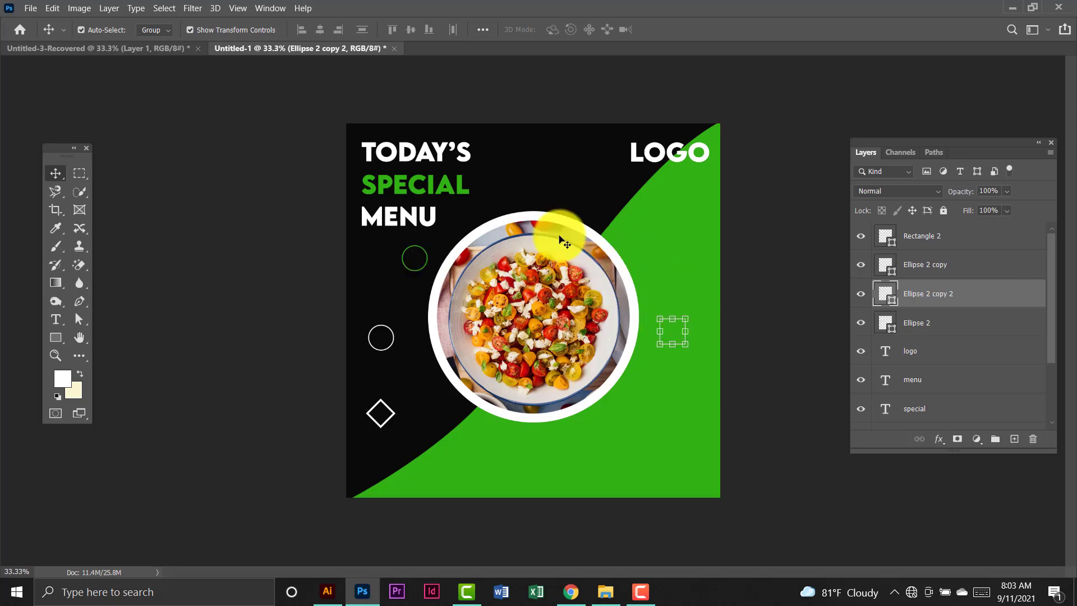
Change the copied circle's stroke to white and place a duplicate of it below the salad photo's lower-right edge.
click(55, 337)
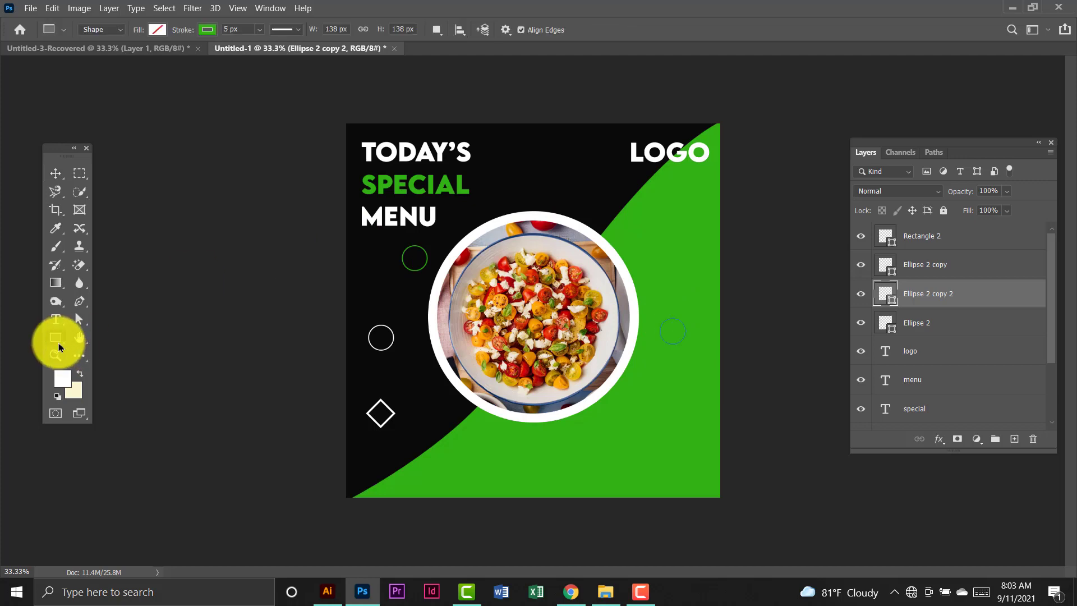
click(209, 31)
click(133, 104)
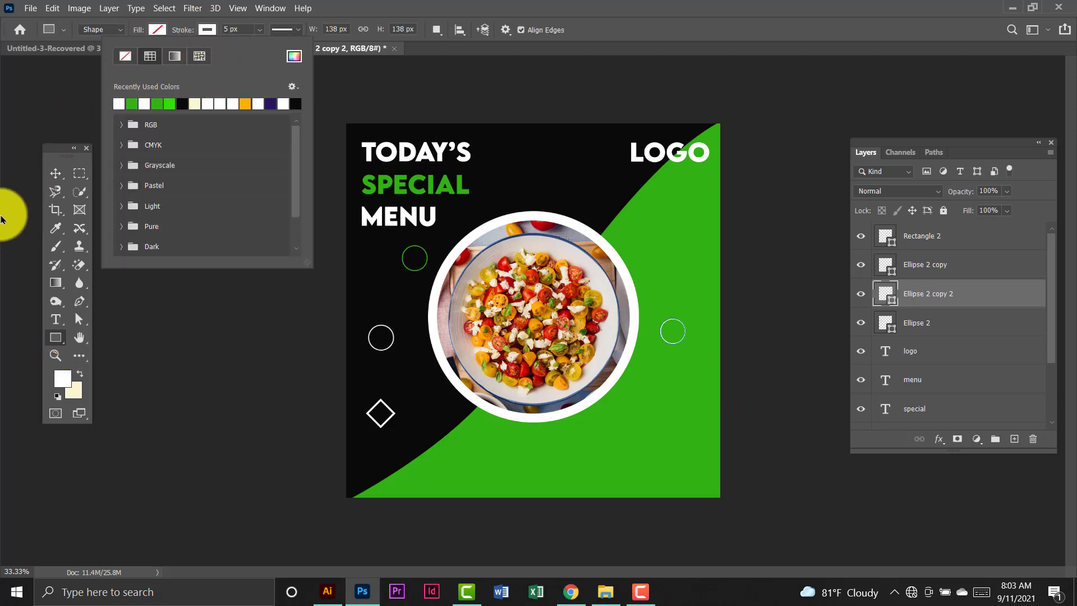
click(56, 173)
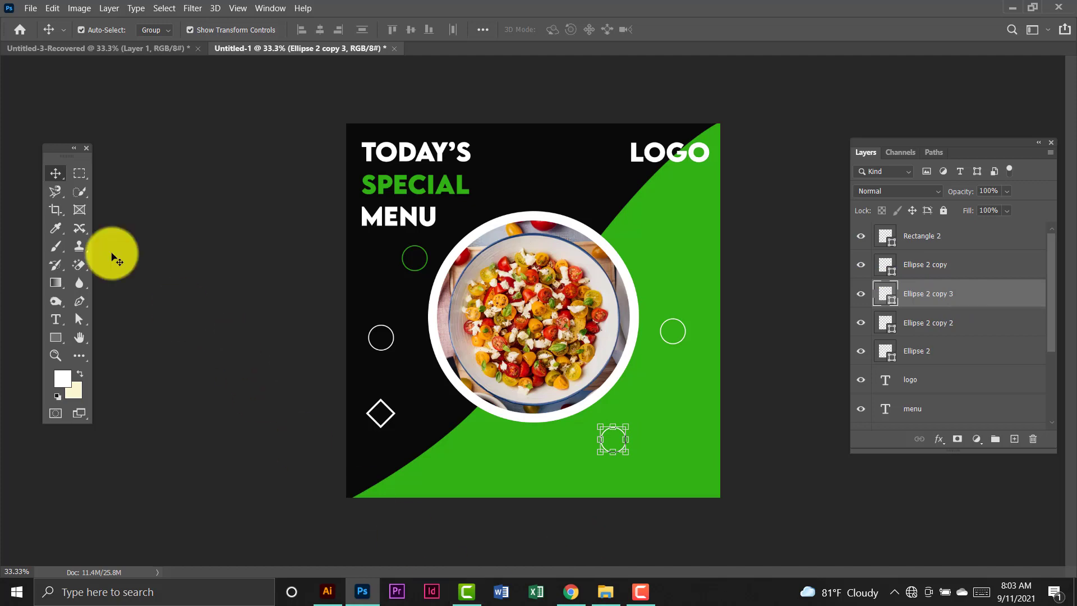
Duplicate the white diamond and move the copy straight across to the green area, directly below the white circle there.
click(382, 415)
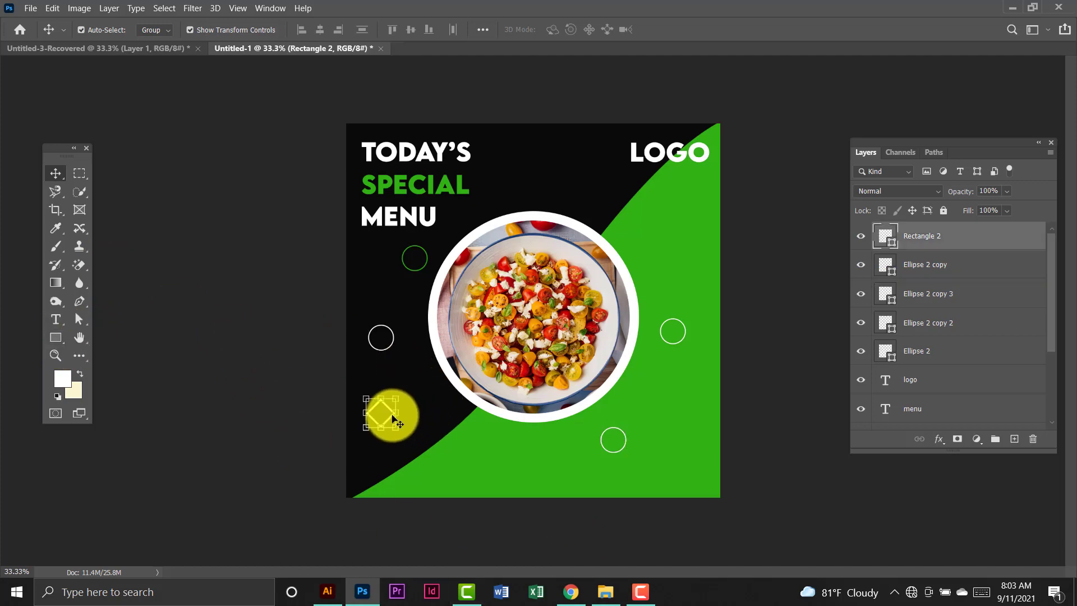
key(ctrl+j)
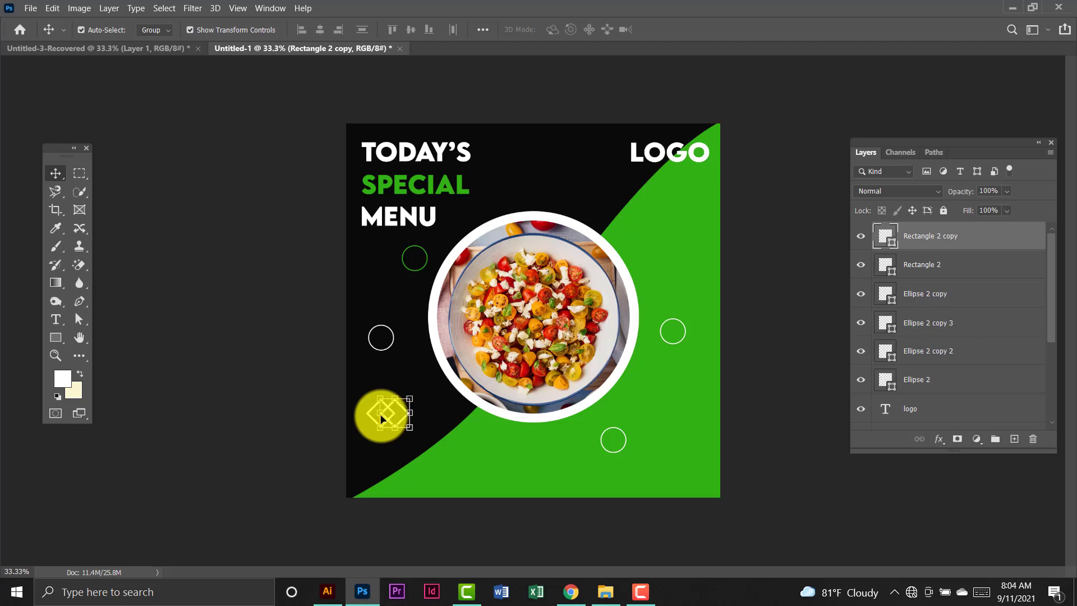
key(shift+Right)
key(shift+Right)
key(shift+Right)
key(shift+Right)
key(shift+Right)
key(shift+Right)
key(shift+Right)
key(shift+Right)
key(shift+Right)
key(shift+Right)
key(shift+Right)
key(shift+Right)
key(shift+Right)
key(shift+Right)
key(shift+Right)
key(shift+Right)
key(shift+Right)
key(shift+Right)
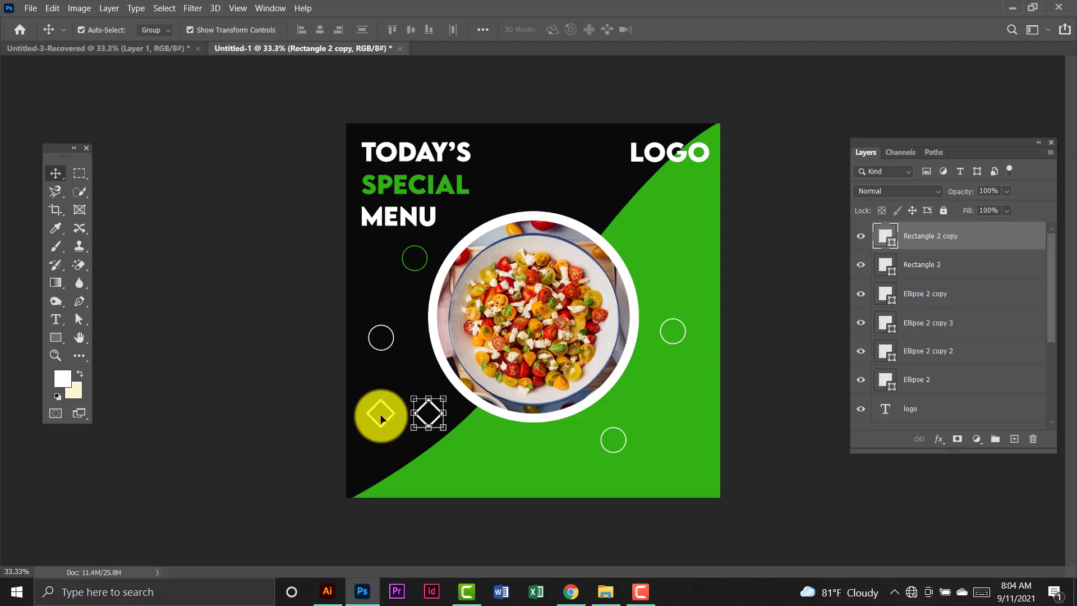
key(shift+Right)
key(shift+Right)
key(shift+Right)
key(shift+Right)
key(shift+Right)
key(shift+Right)
key(shift+Right)
key(shift+Right)
key(shift+Right)
key(shift+Right)
key(shift+Right)
key(shift+Right)
key(shift+Right)
key(shift+Right)
key(shift+Right)
key(shift+Right)
key(shift+Right)
key(shift+Right)
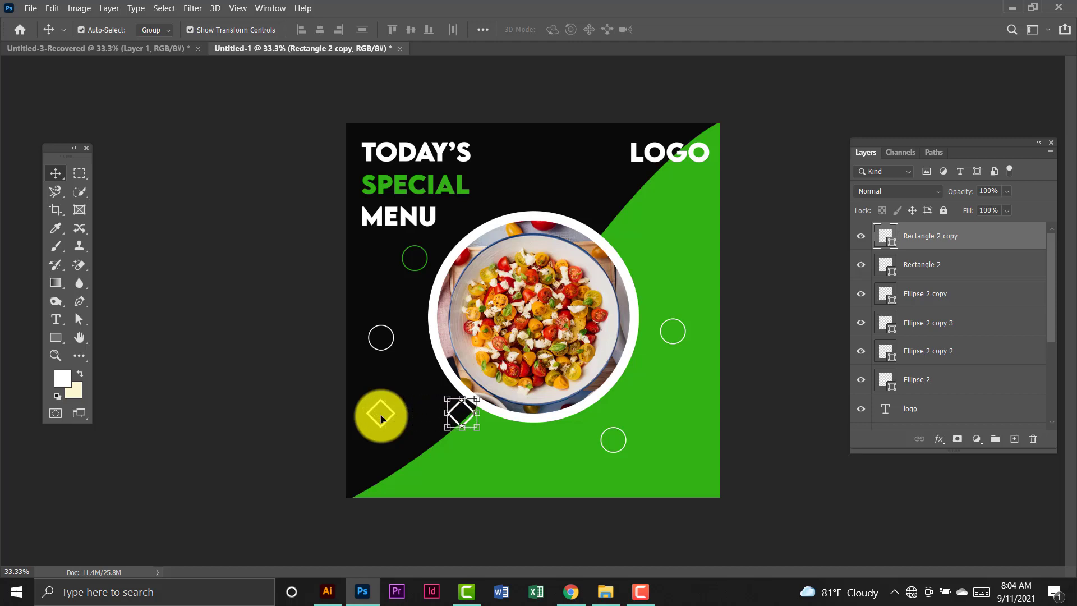
key(shift+Right)
key(shift+Right)
key(shift+Right)
key(shift+Right)
key(shift+Right)
key(shift+Right)
key(shift+Right)
key(shift+Right)
key(shift+Right)
key(shift+Right)
key(shift+Right)
key(shift+Right)
key(shift+Right)
key(shift+Right)
key(shift+Right)
key(shift+Right)
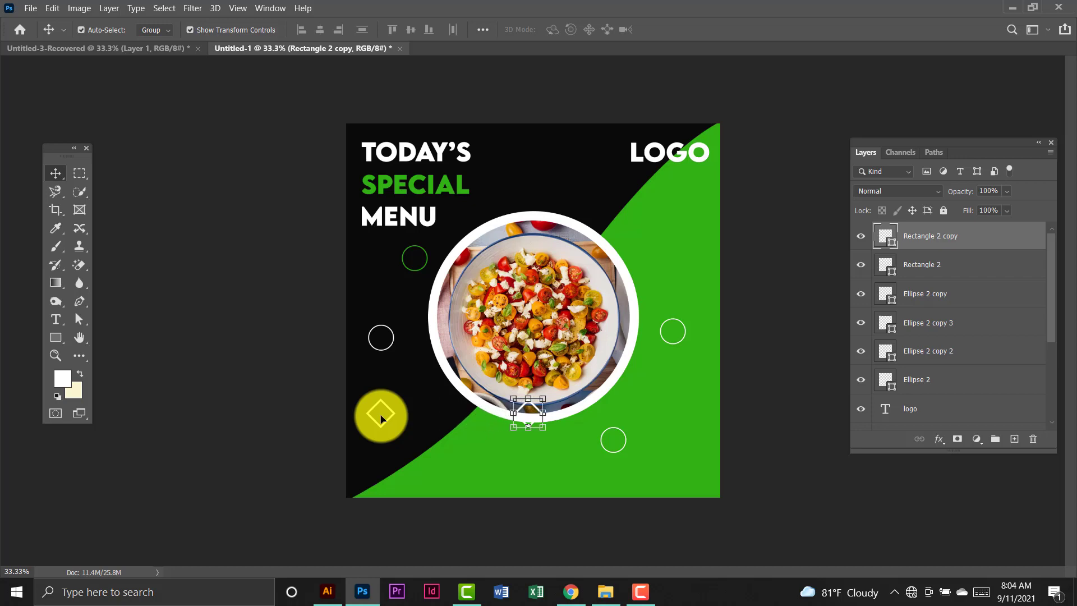
key(shift+Right)
key(shift+Right)
key(shift+Right)
key(shift+Right)
key(shift+Right)
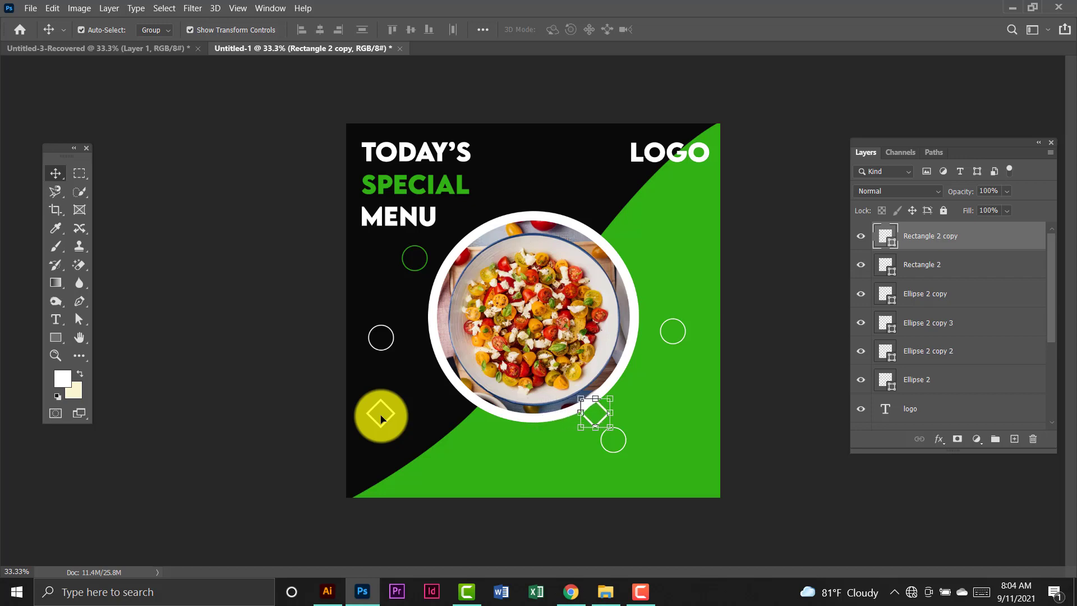
key(shift+Right)
key(shift+Right)
key(shift+Right)
key(shift+Right)
key(shift+Right)
key(shift+Right)
key(shift+Right)
key(shift+Right)
key(shift+Right)
key(shift+Right)
key(shift+Right)
key(shift+Right)
key(shift+Right)
key(shift+Right)
key(shift+Right)
key(shift+Right)
key(shift+Right)
key(shift+Right)
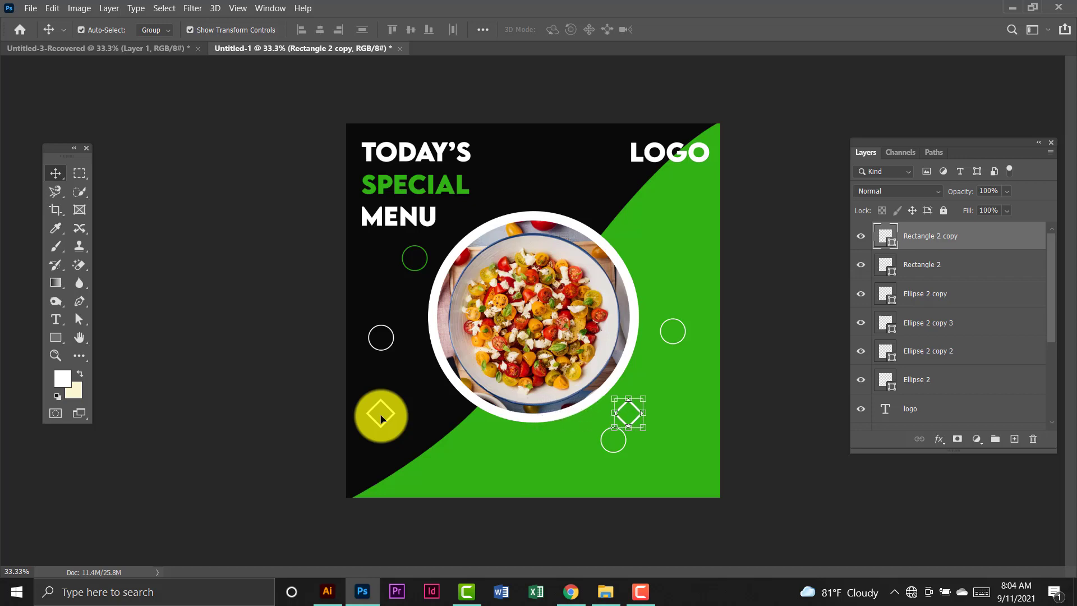
key(shift+Right)
key(shift+Right)
key(shift+Right)
key(shift+Right)
key(shift+Right)
key(shift+Right)
key(shift+Right)
key(shift+Right)
key(shift+Right)
key(shift+Right)
key(shift+Right)
key(shift+Right)
key(shift+Right)
key(shift+Right)
key(shift+Right)
key(shift+Right)
key(shift+Right)
key(shift+Right)
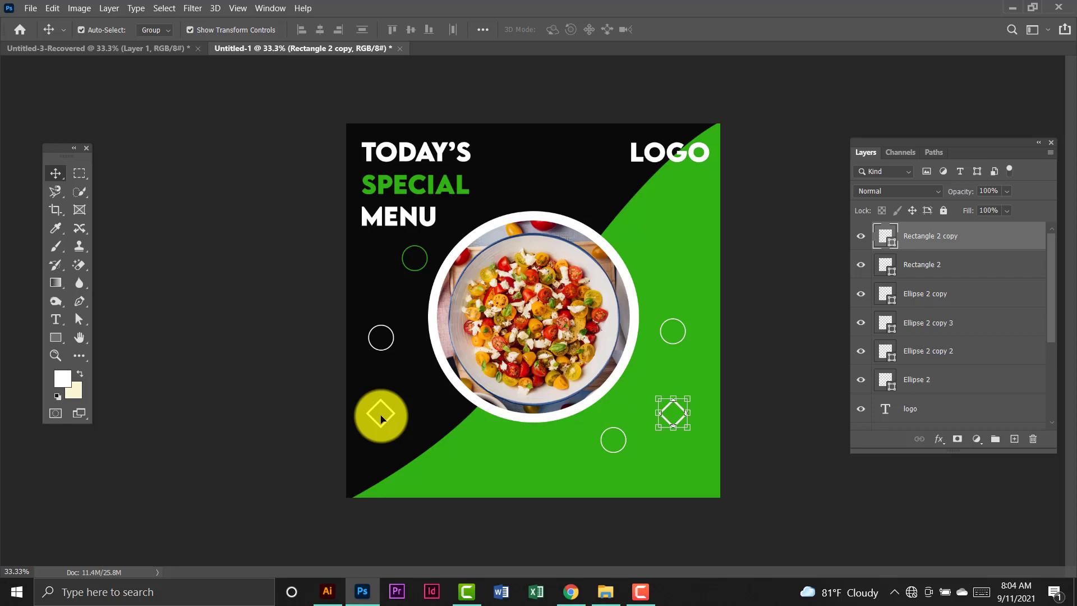
Change the stroke colour of the diamond on the green area to black.
click(55, 337)
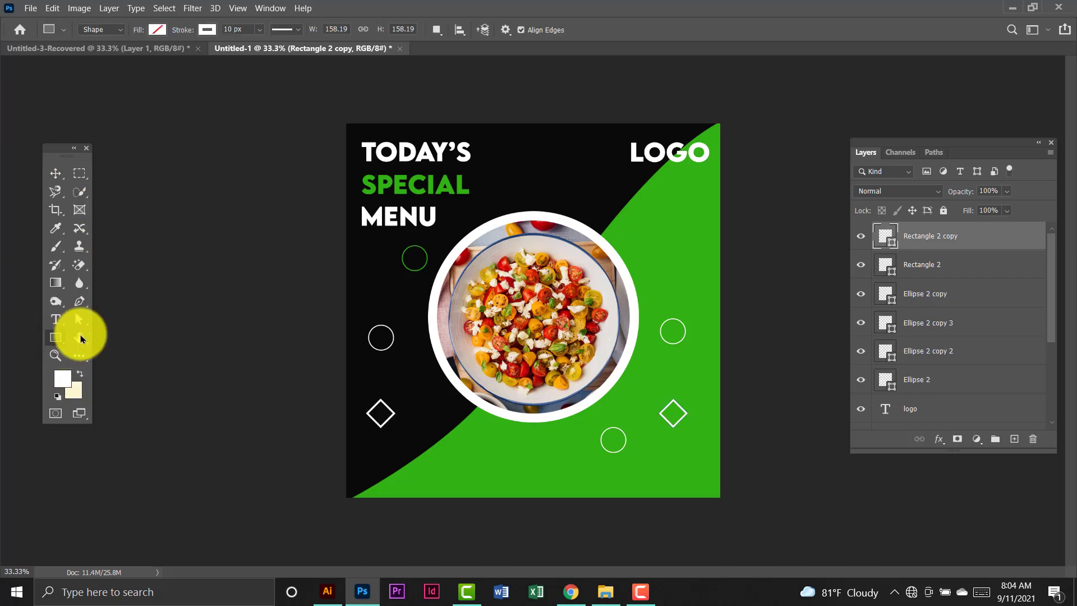
click(207, 29)
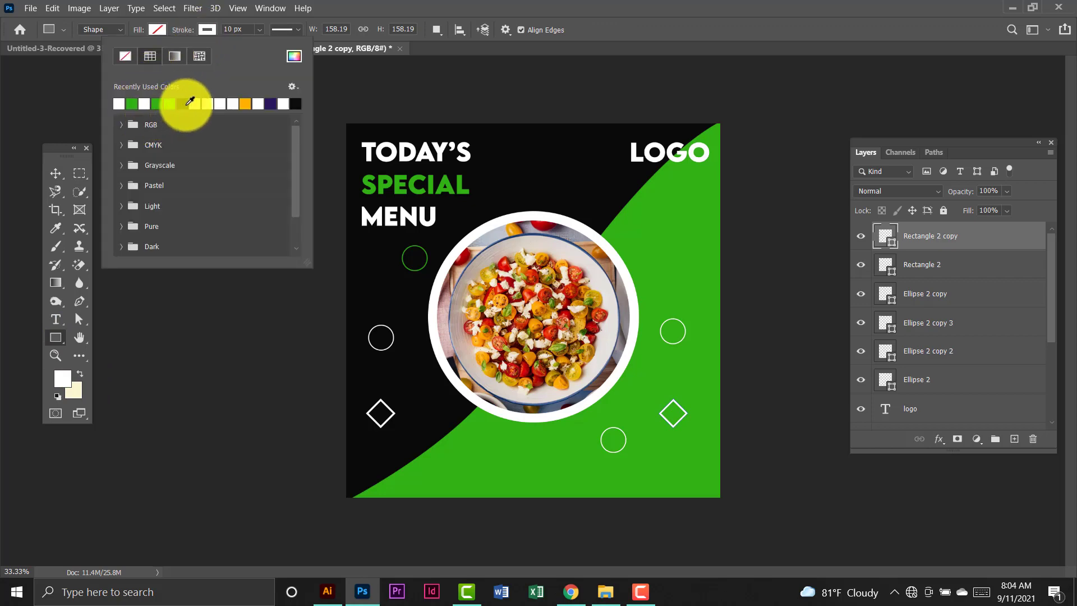
click(55, 173)
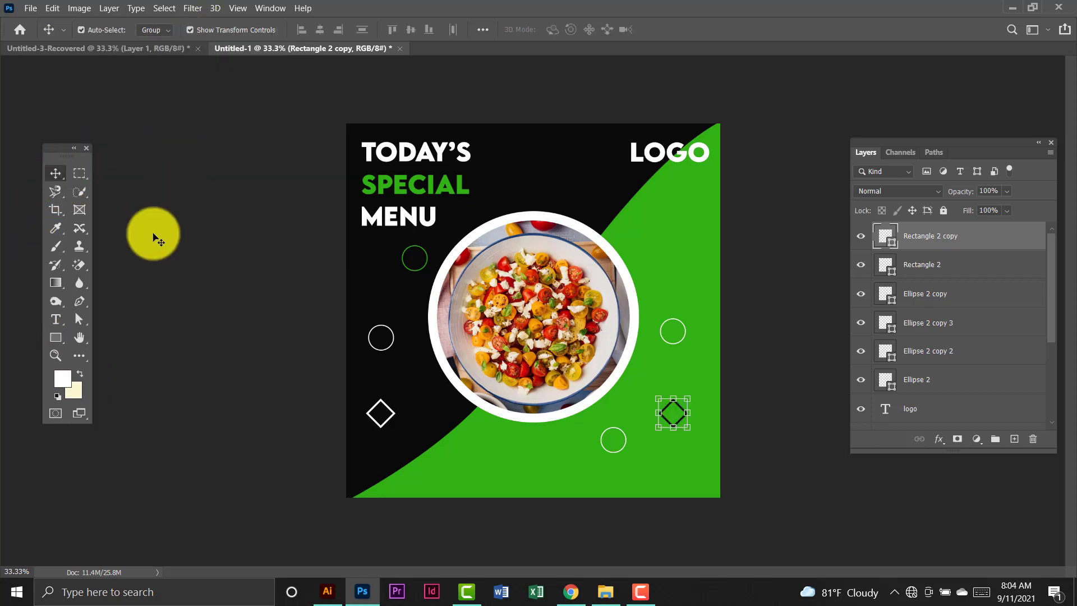
click(743, 173)
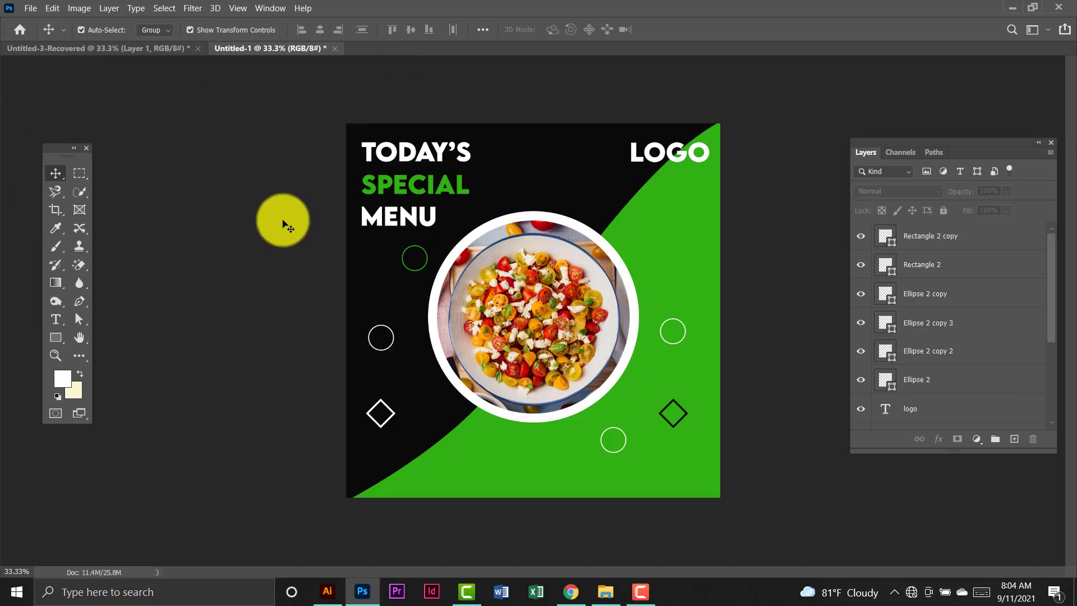
Bring the Social Media icon group from the Untitled-3-Recovered document into Untitled-1, at the design's lower-left corner.
click(158, 52)
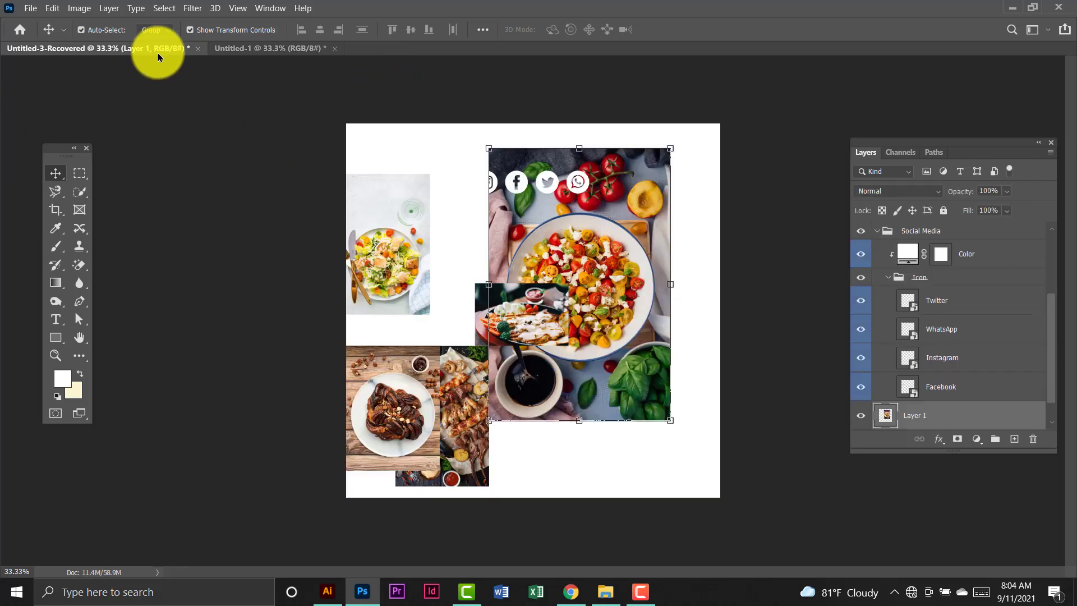
click(529, 184)
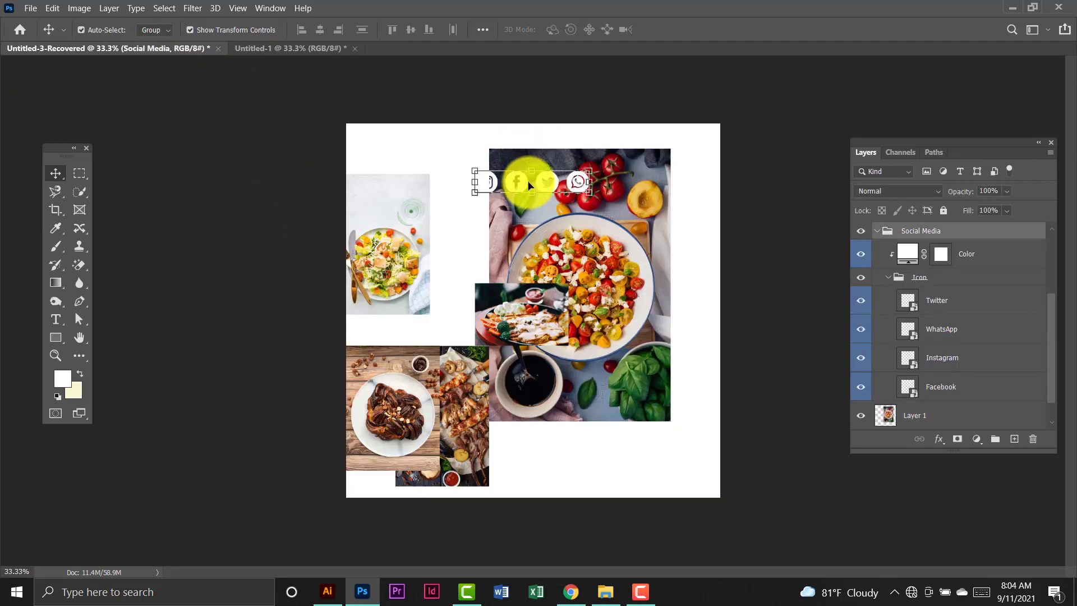
drag(529, 184, 424, 474)
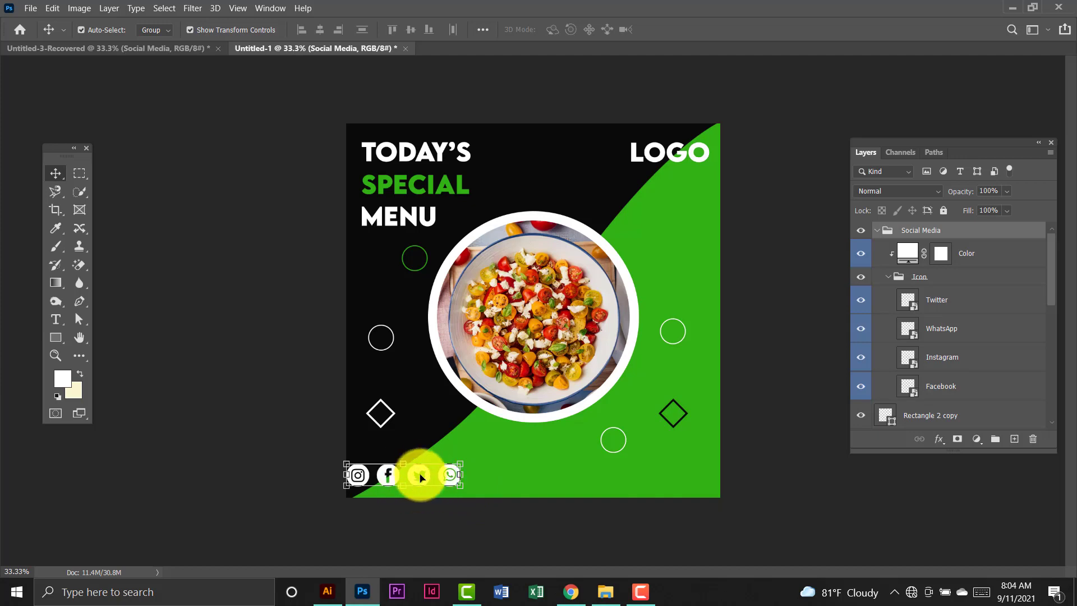
Scale the Social Media icons to about 72.5% and position them near the lower-left corner, below the white diamond.
click(462, 490)
drag(462, 490, 421, 486)
key(Return)
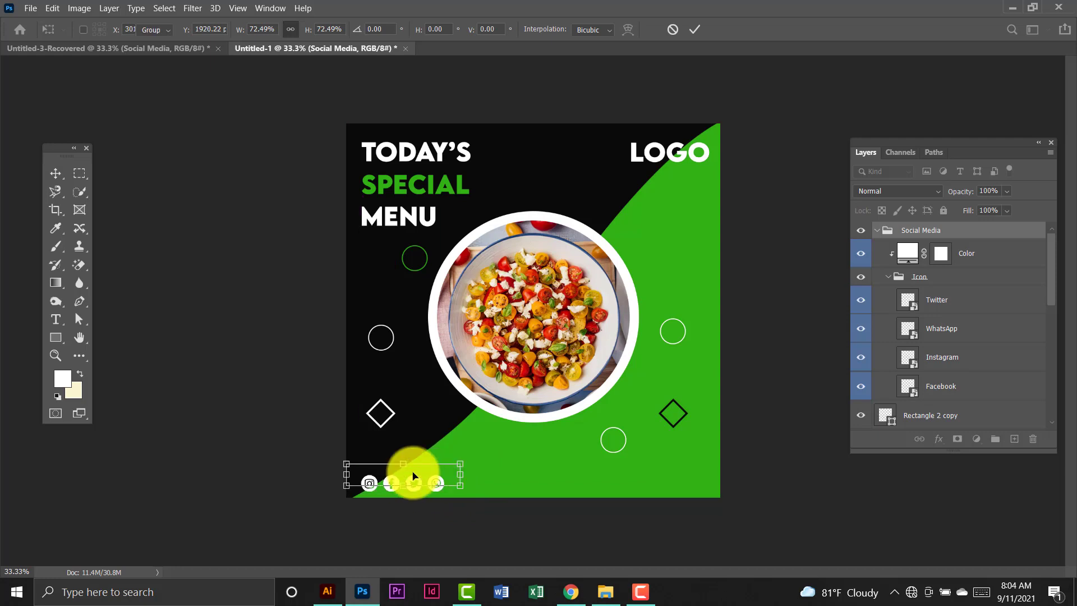
click(322, 398)
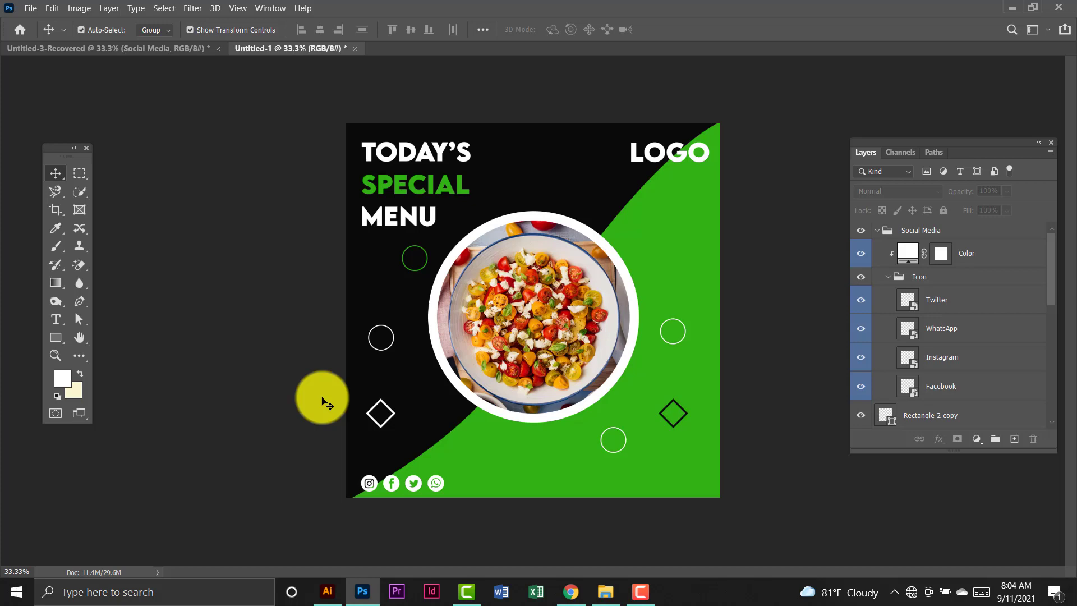
Draw a black rounded rectangle without stroke, about 558 × 136 px with 20 px radius, below the salad photo.
click(56, 344)
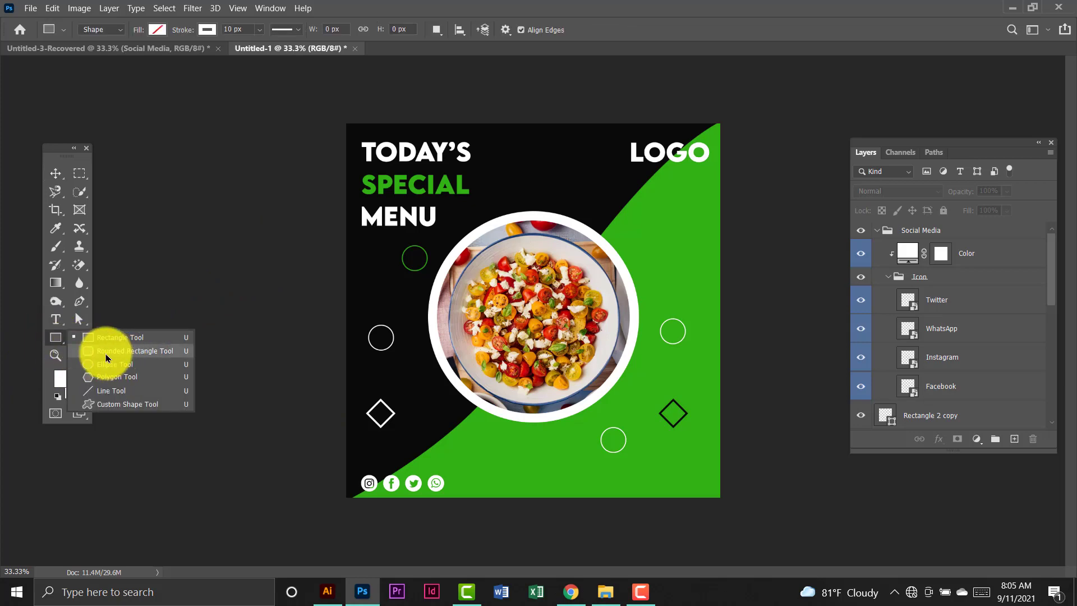
click(154, 352)
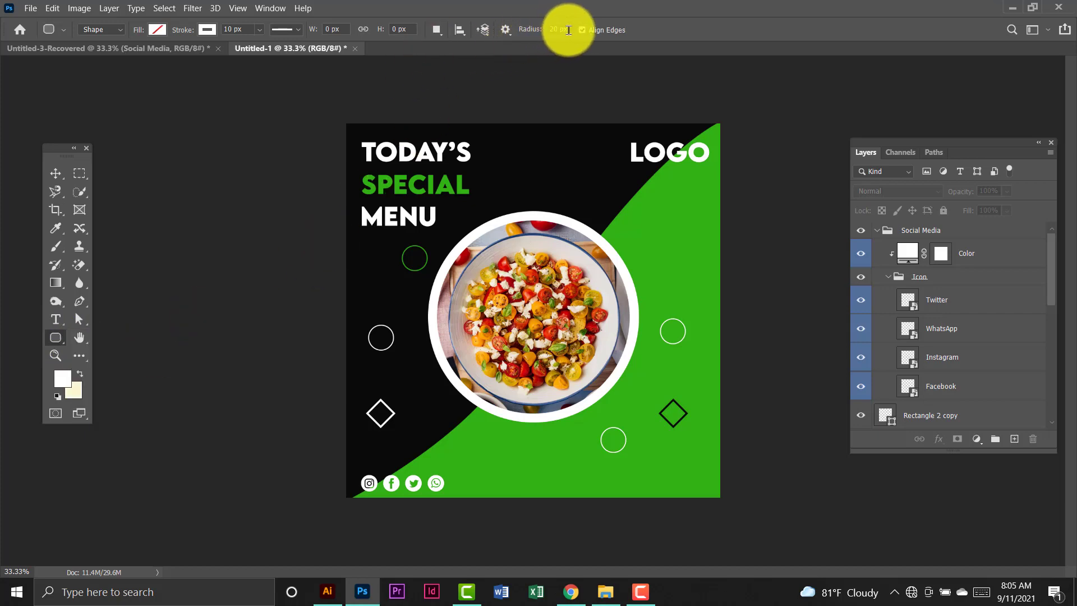
click(561, 29)
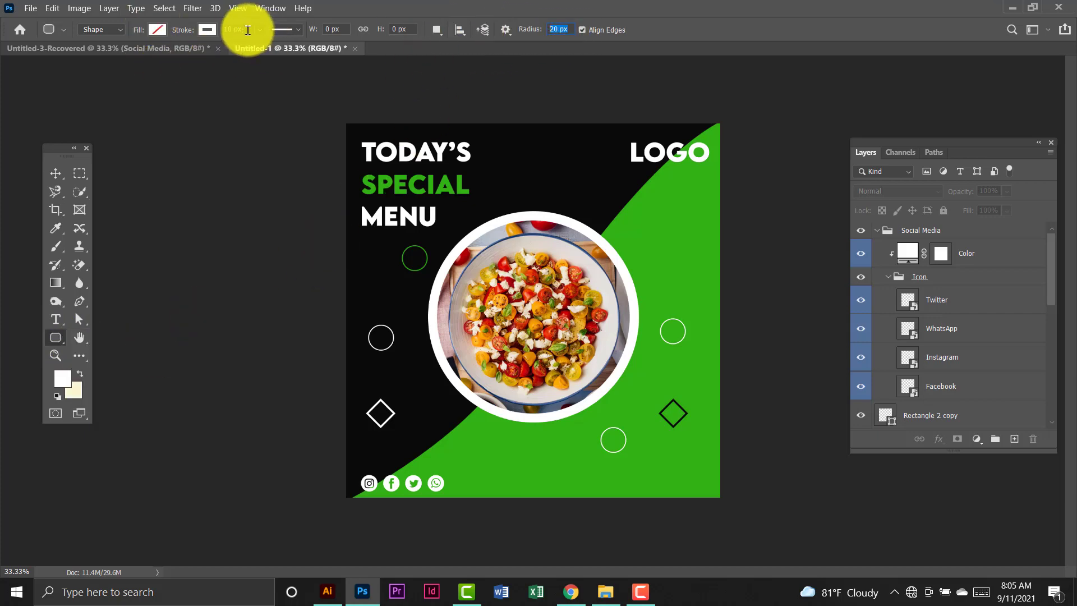
click(210, 29)
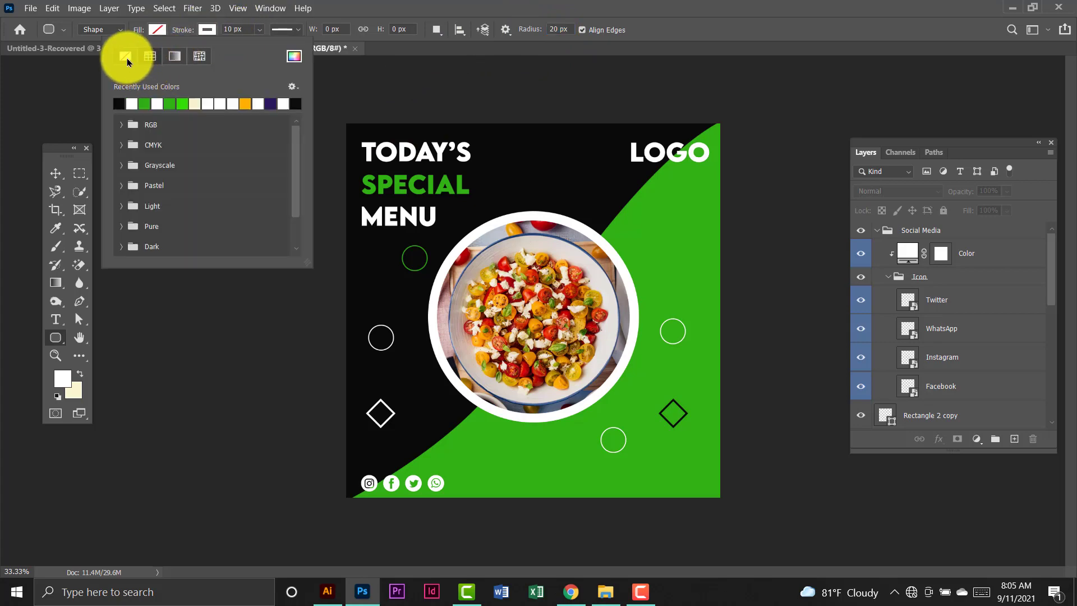
click(158, 30)
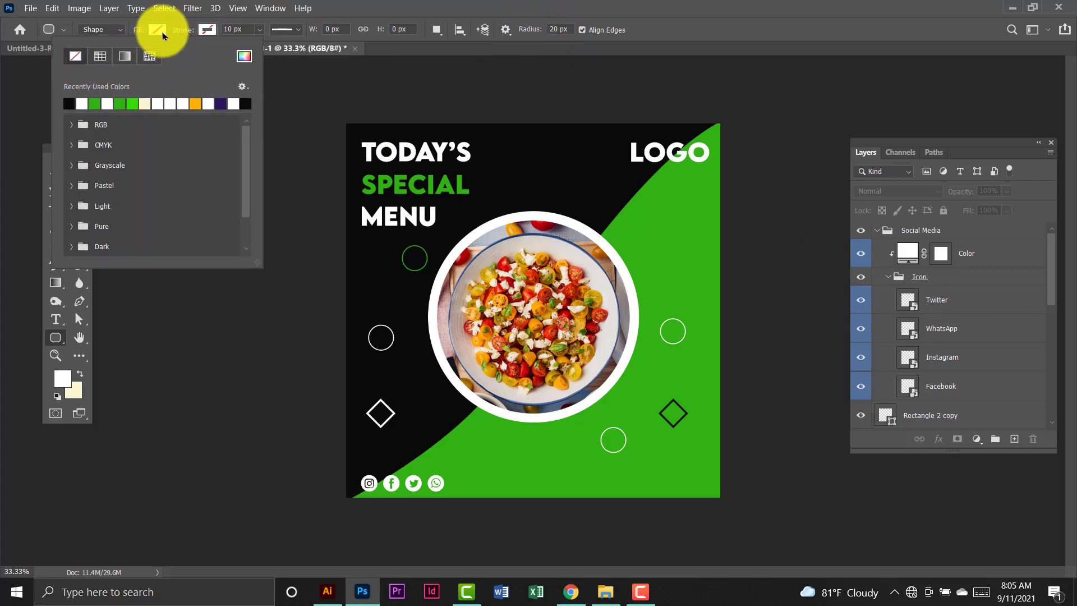
click(71, 103)
click(488, 457)
drag(488, 459, 592, 486)
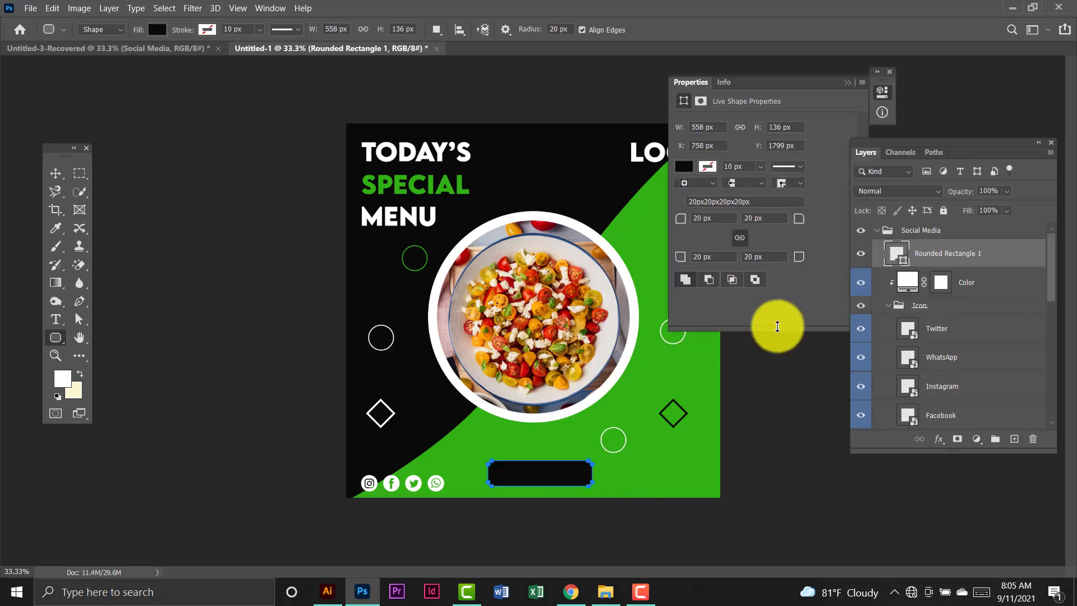
Take the black rounded rectangle's layer out of the Social Media group and centre the shape beneath the salad photo.
click(56, 173)
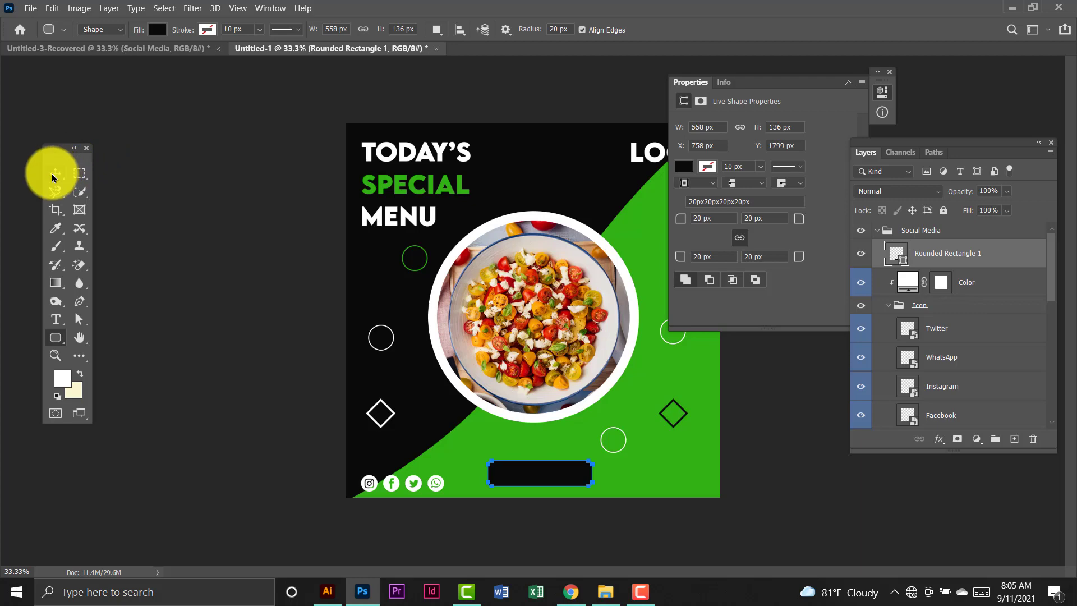
click(890, 71)
drag(554, 468, 561, 471)
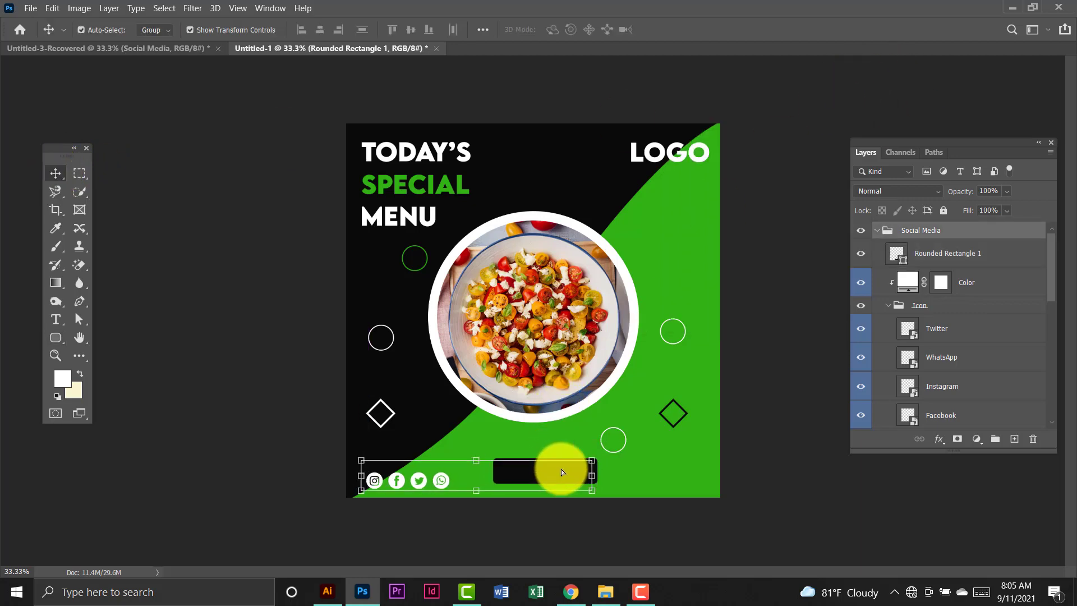
click(965, 255)
key(ctrl+bracketright)
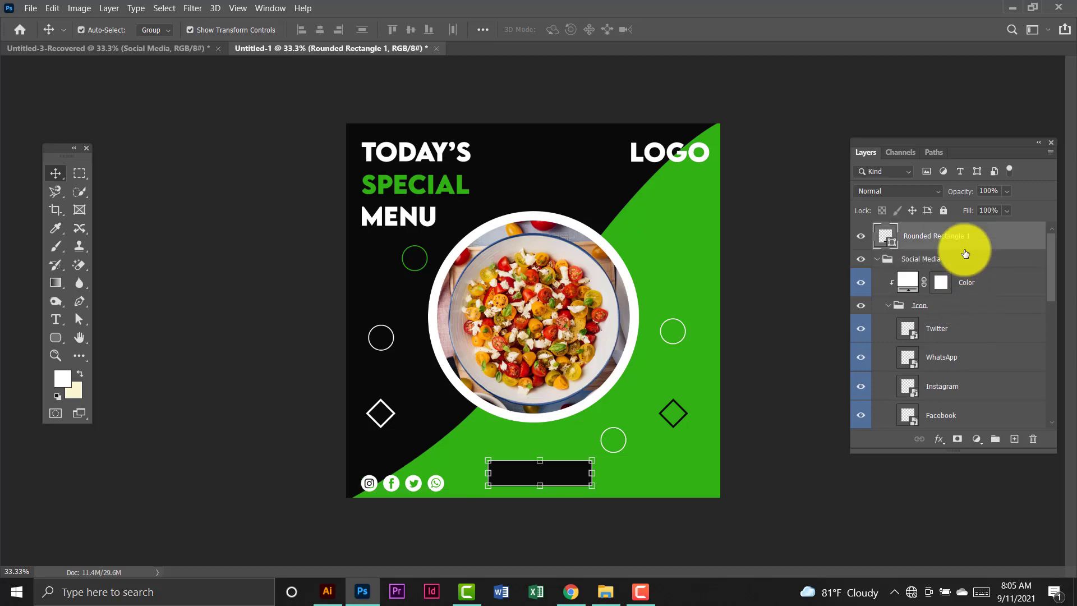
drag(570, 471, 563, 473)
click(793, 337)
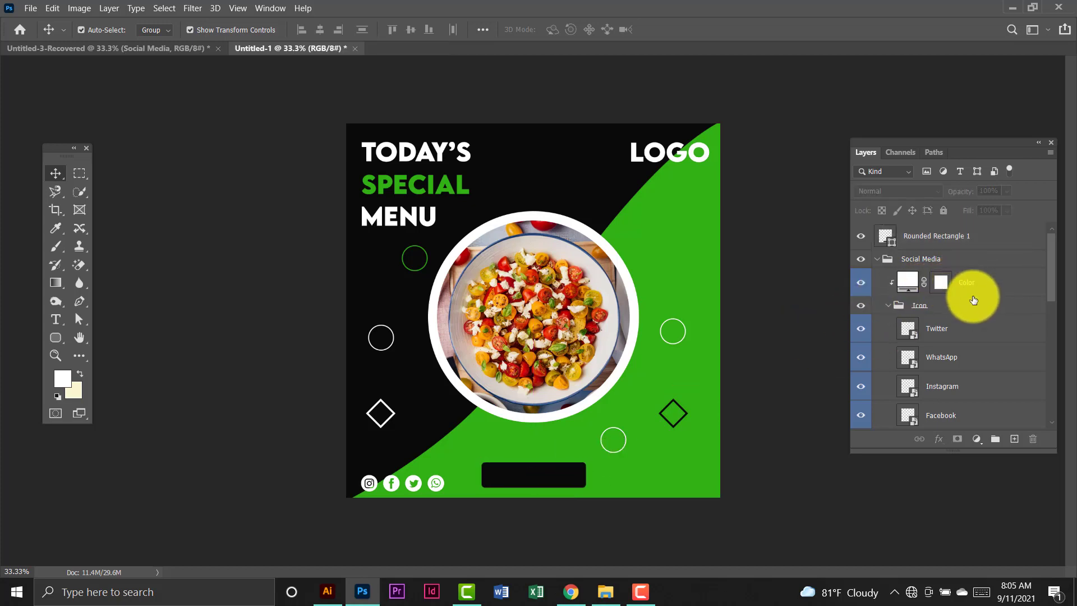
Collapse the Icon subgroup and its parent Social Media group in the layer stack.
scroll(926, 271, down, 1)
click(879, 231)
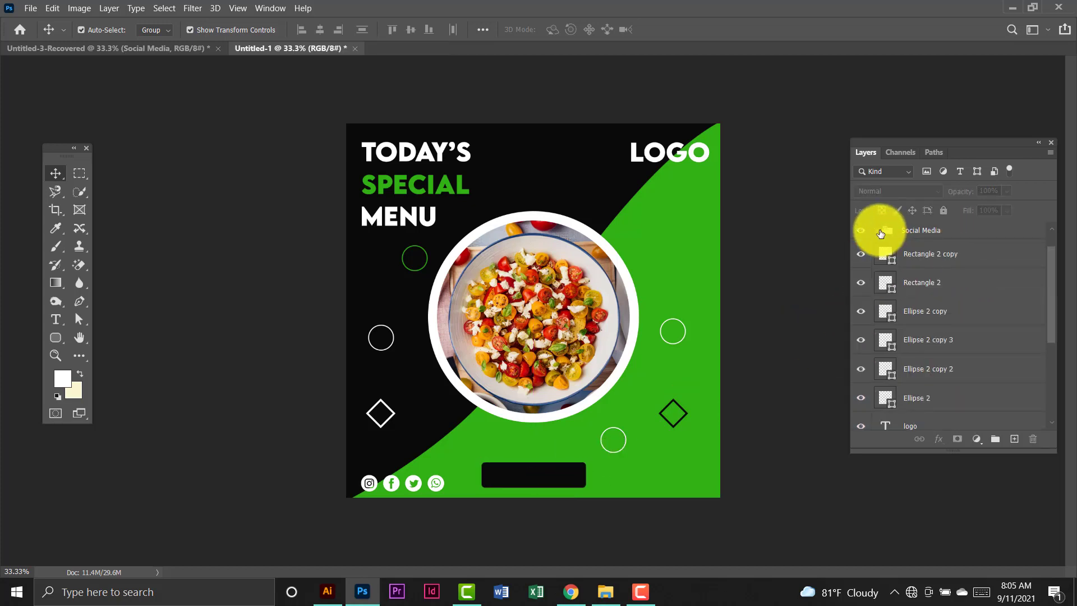
click(878, 231)
click(956, 233)
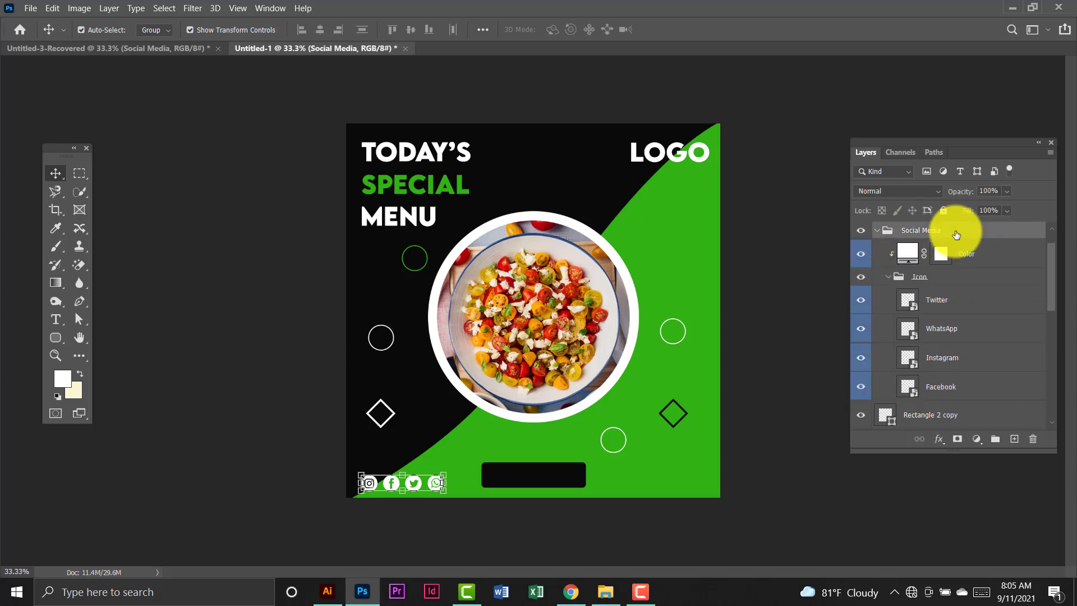
click(992, 257)
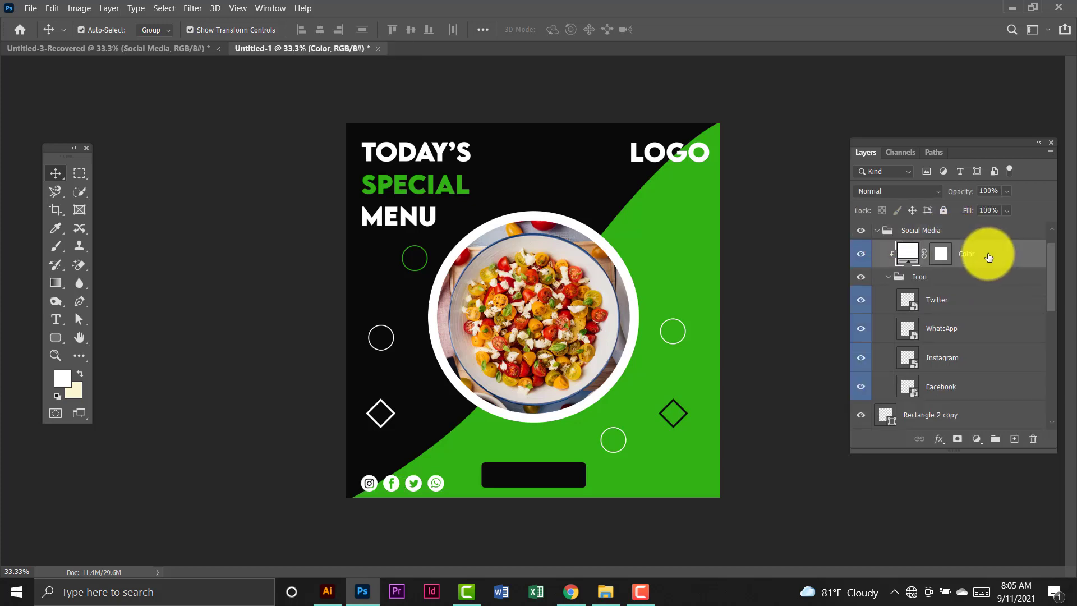
click(978, 277)
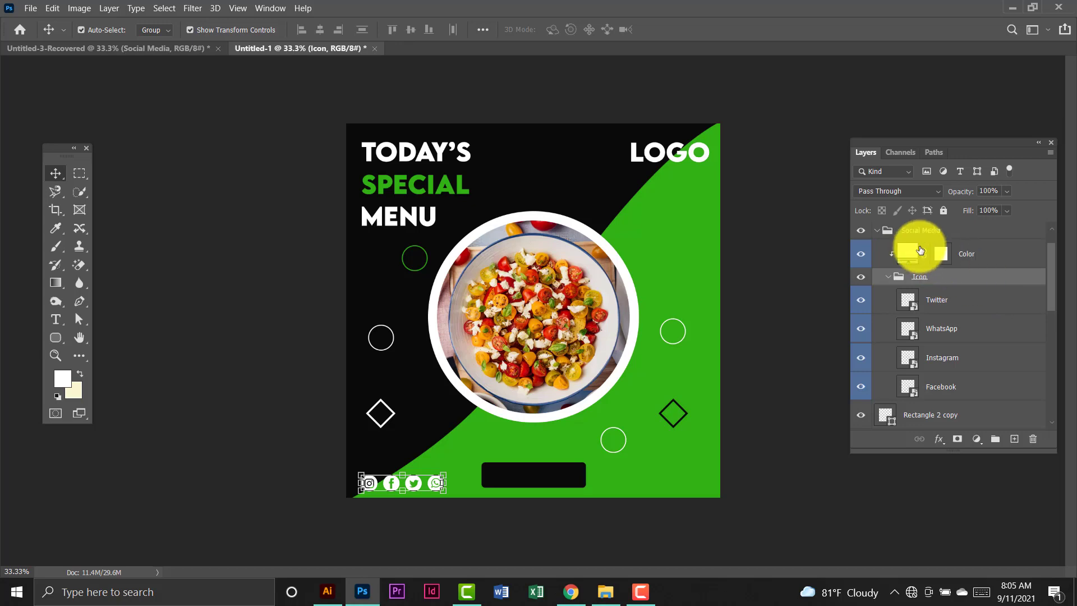
click(889, 277)
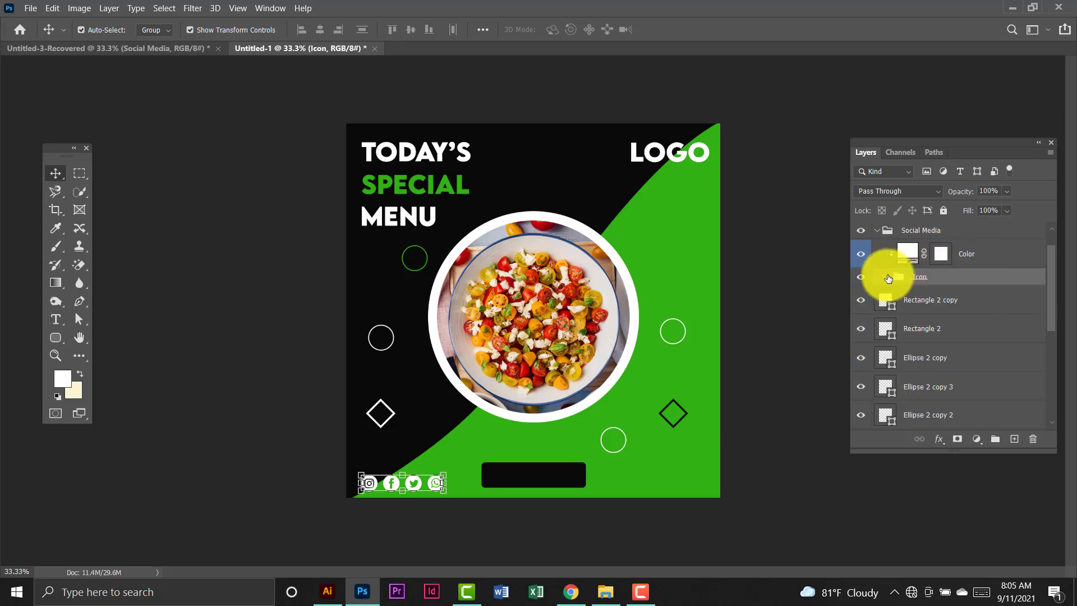
click(888, 277)
click(877, 230)
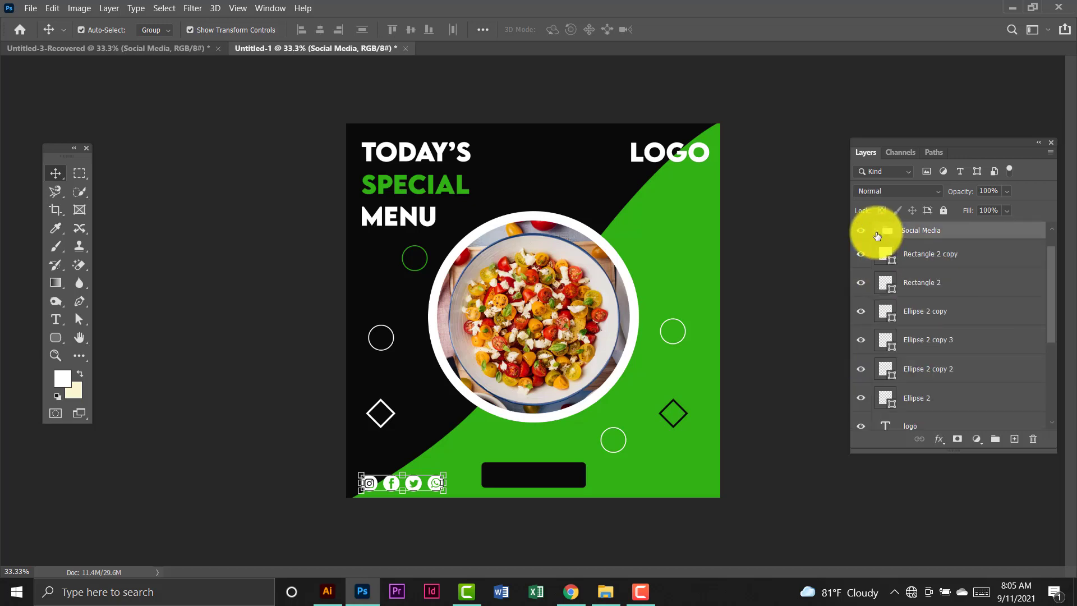
Group the outlined diamond and circle layers, from Rectangle 2 copy through Ellipse 2, and name the group "Elips and Rectan.".
click(966, 255)
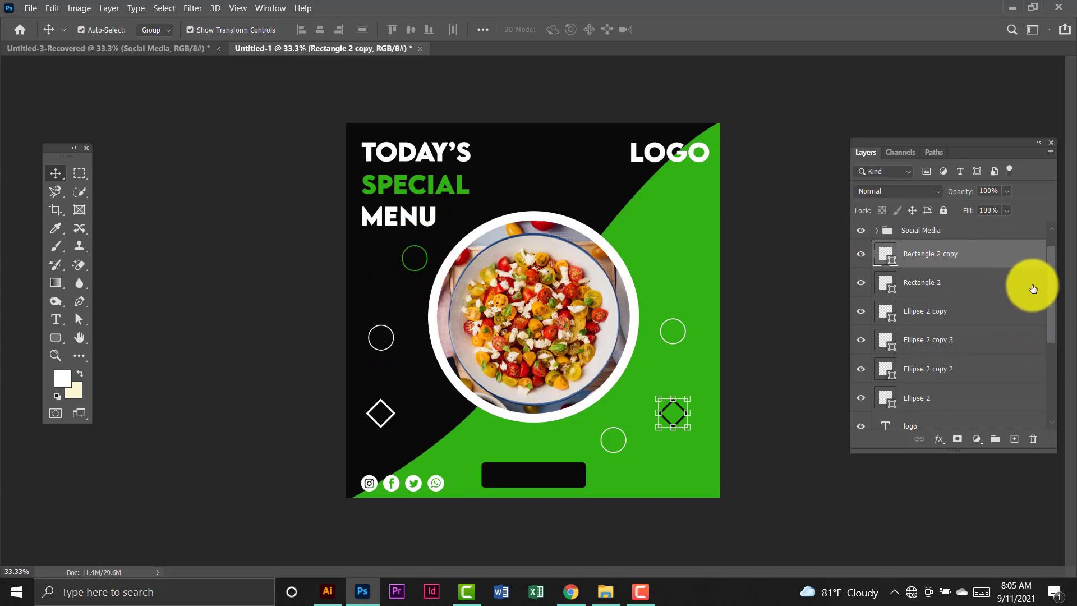
scroll(1051, 297, down, 1)
scroll(1043, 303, up, 1)
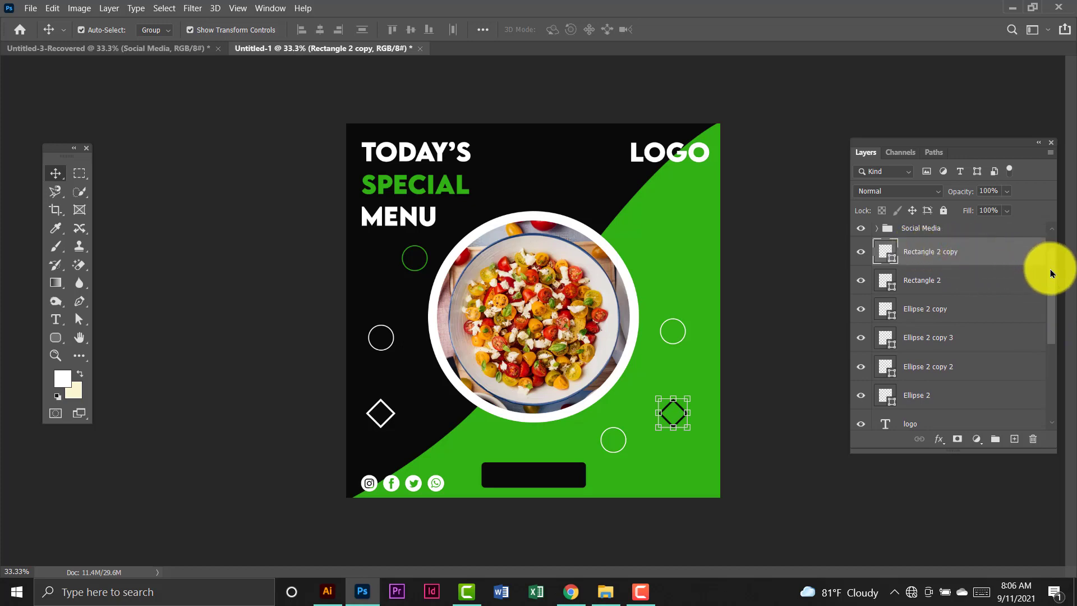
scroll(1051, 298, down, 4)
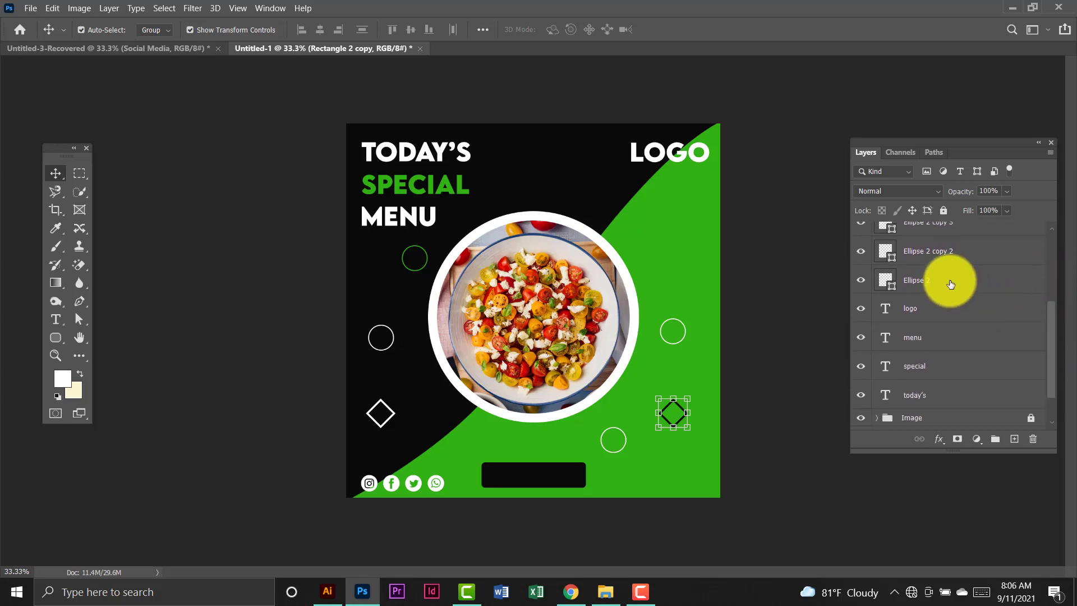
shift+click(950, 284)
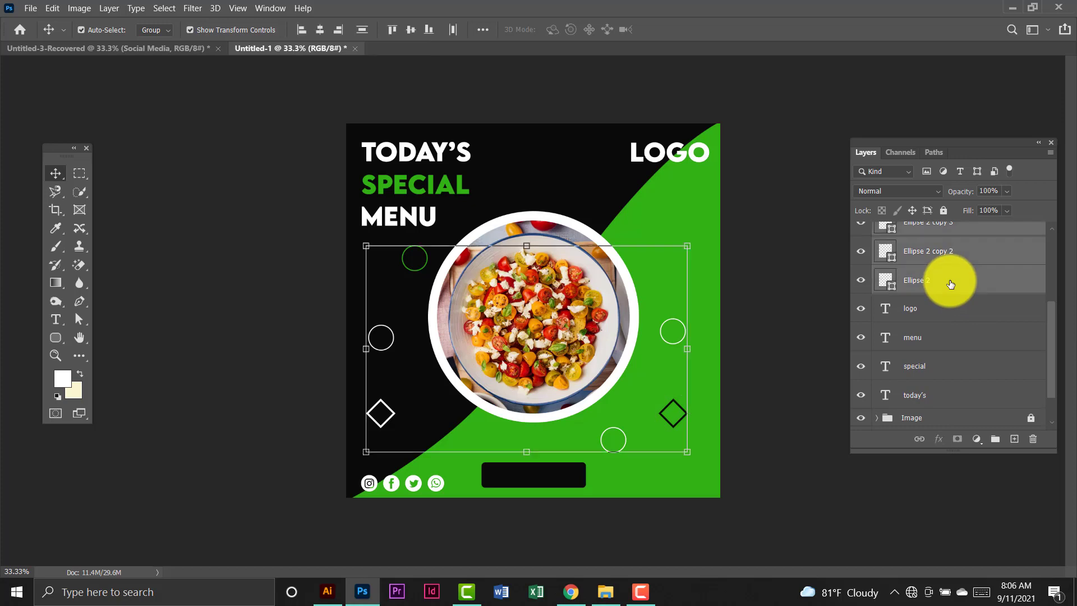
key(ctrl+g)
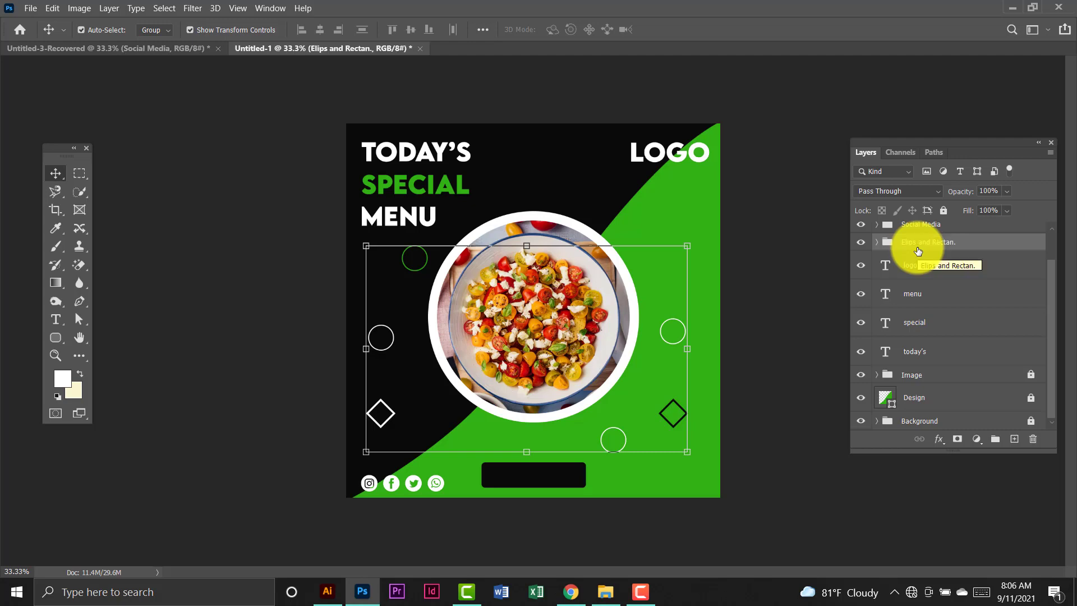
Move the Design layer into the Background group.
click(974, 271)
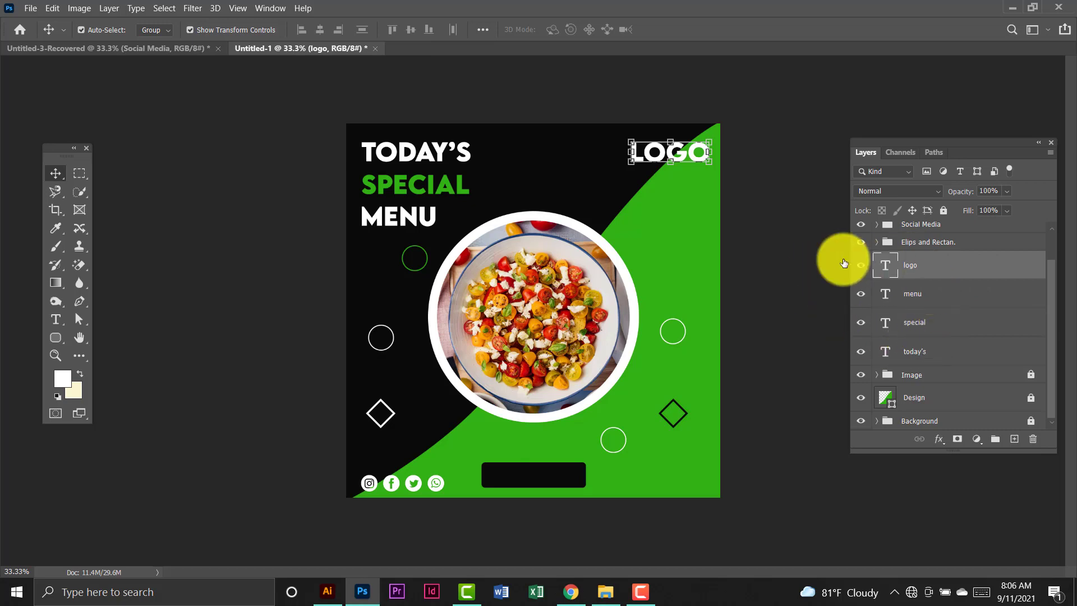
click(827, 187)
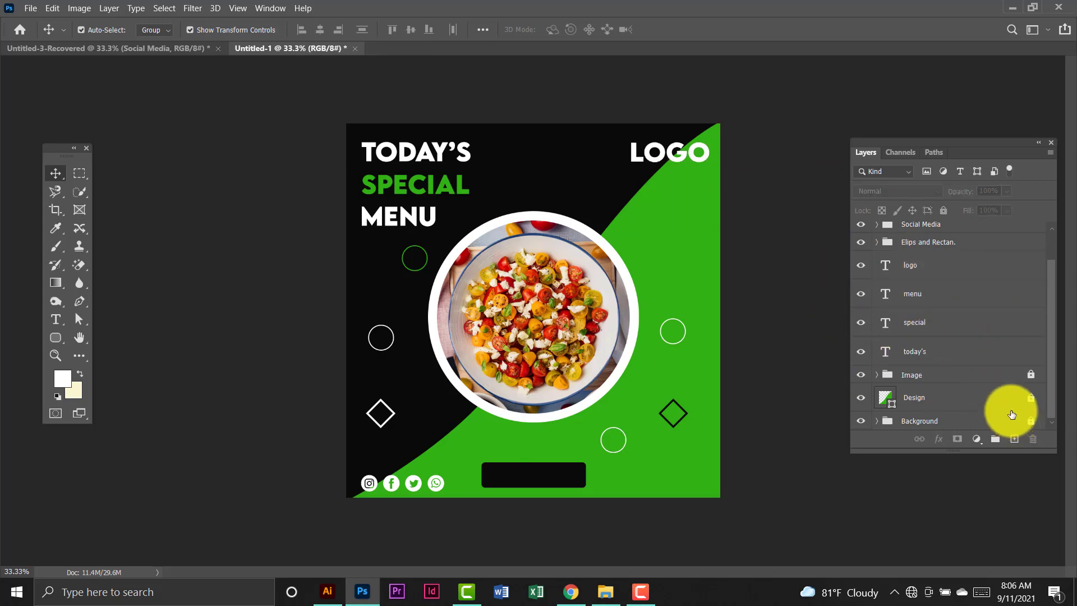
click(932, 398)
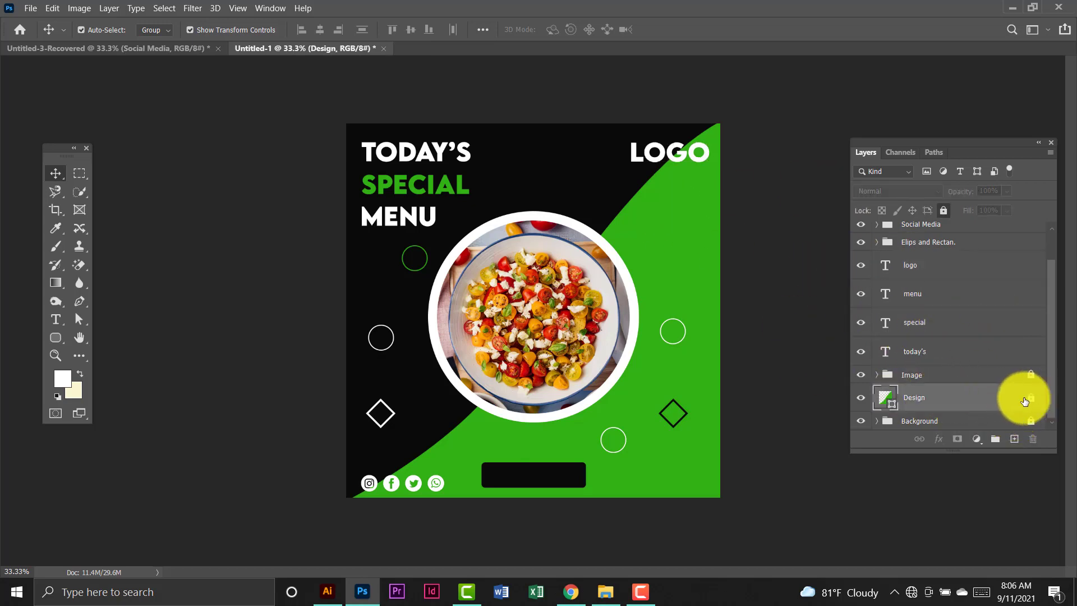
click(812, 276)
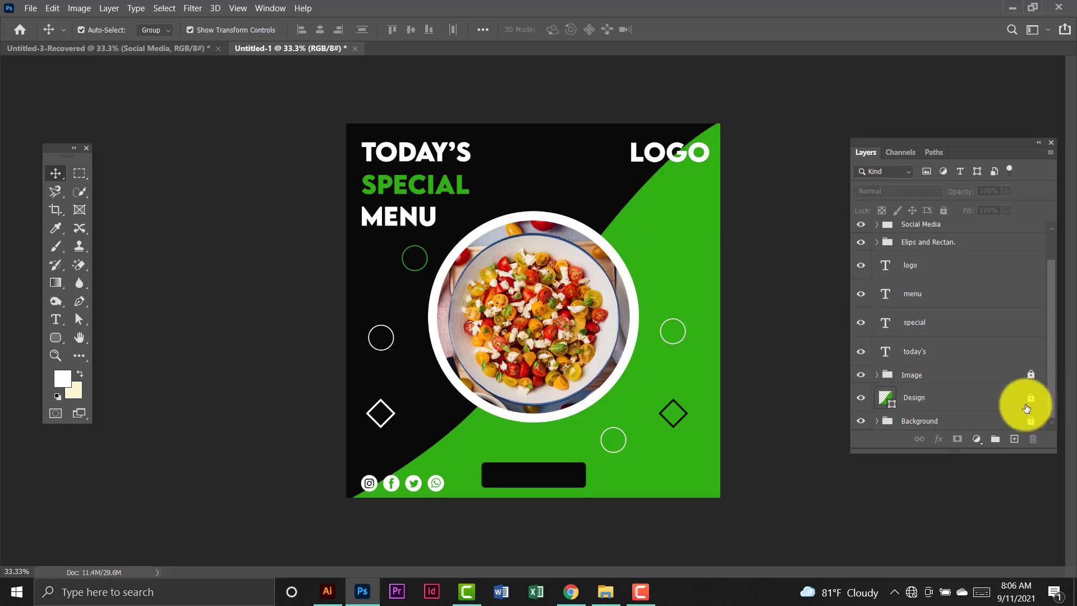
drag(1027, 407, 970, 420)
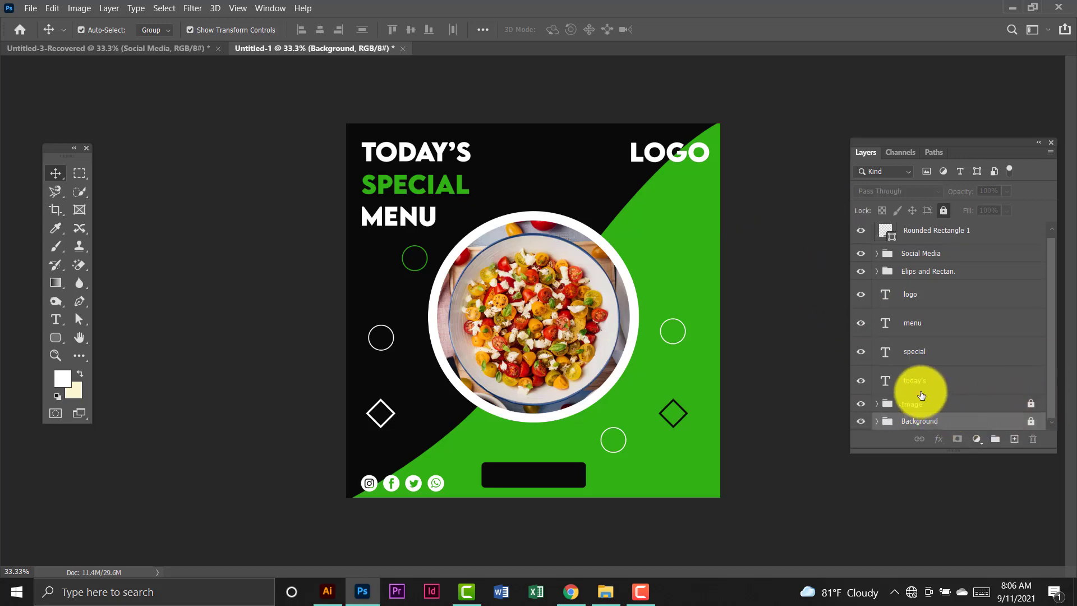
click(812, 361)
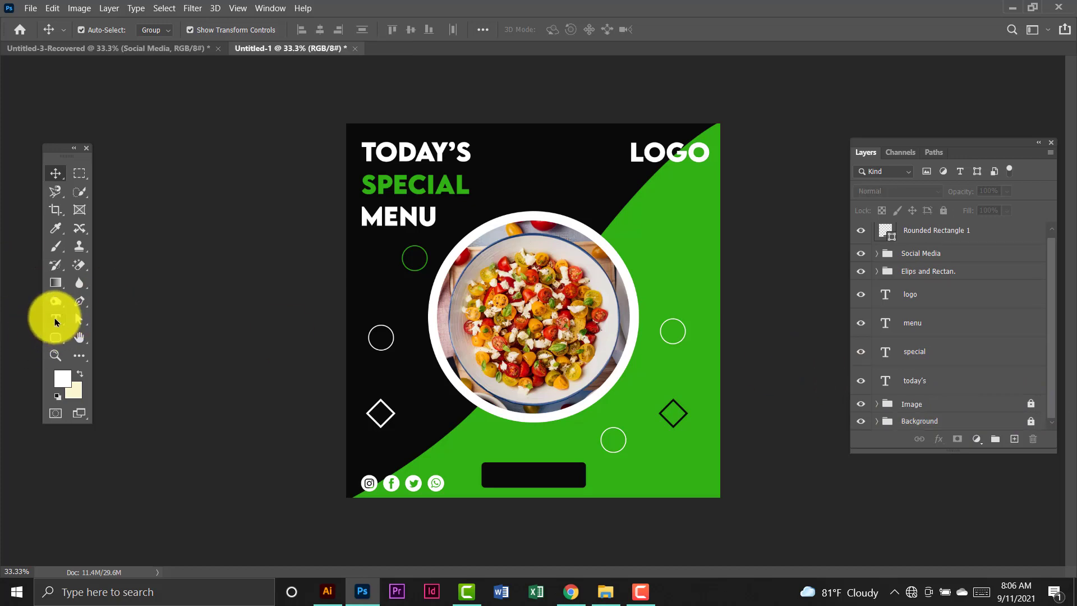
Add the white text "ORDER NOW" on the black button in LEMON MILK Bold at 10 pt.
click(56, 322)
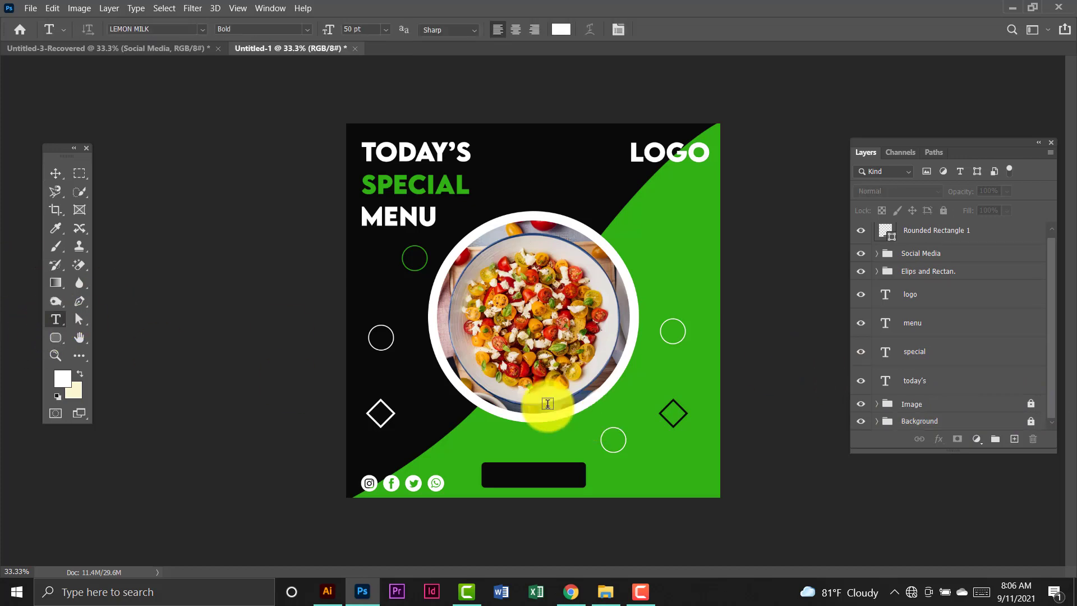
click(518, 475)
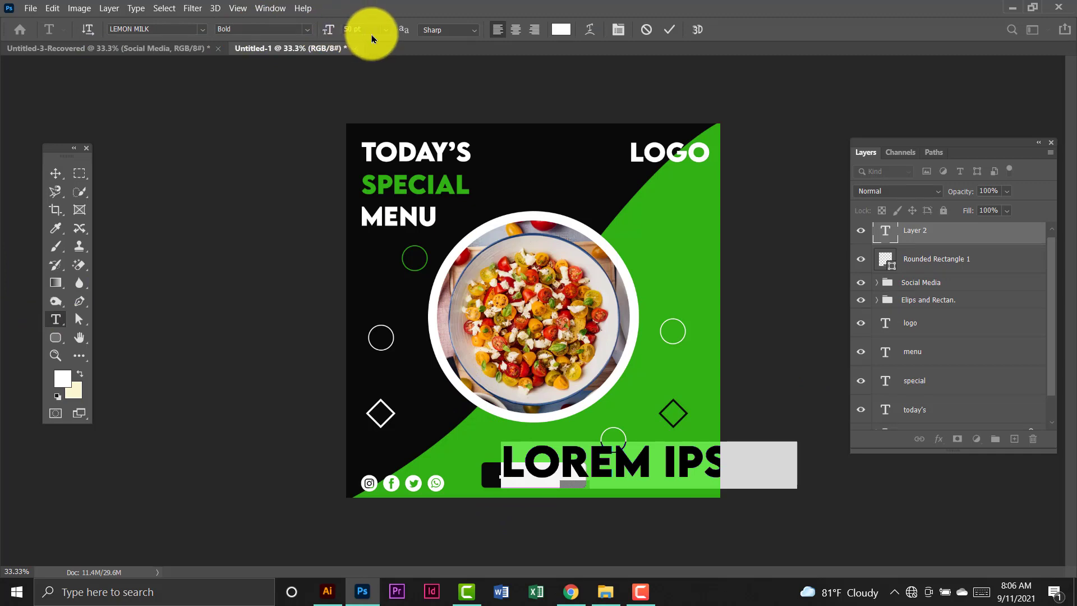
click(369, 30)
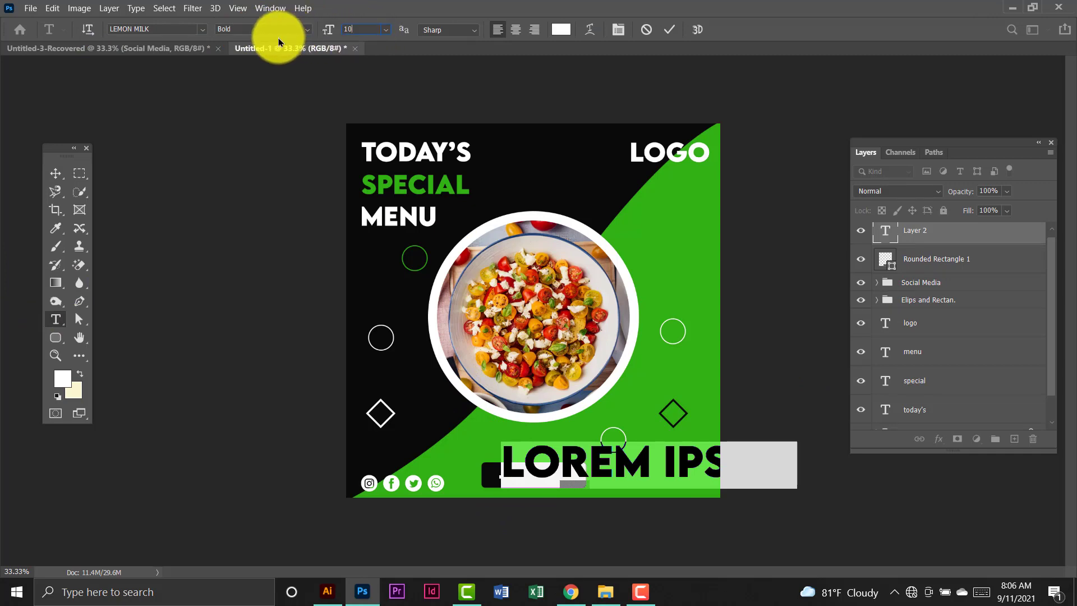
text(10)
key(Return)
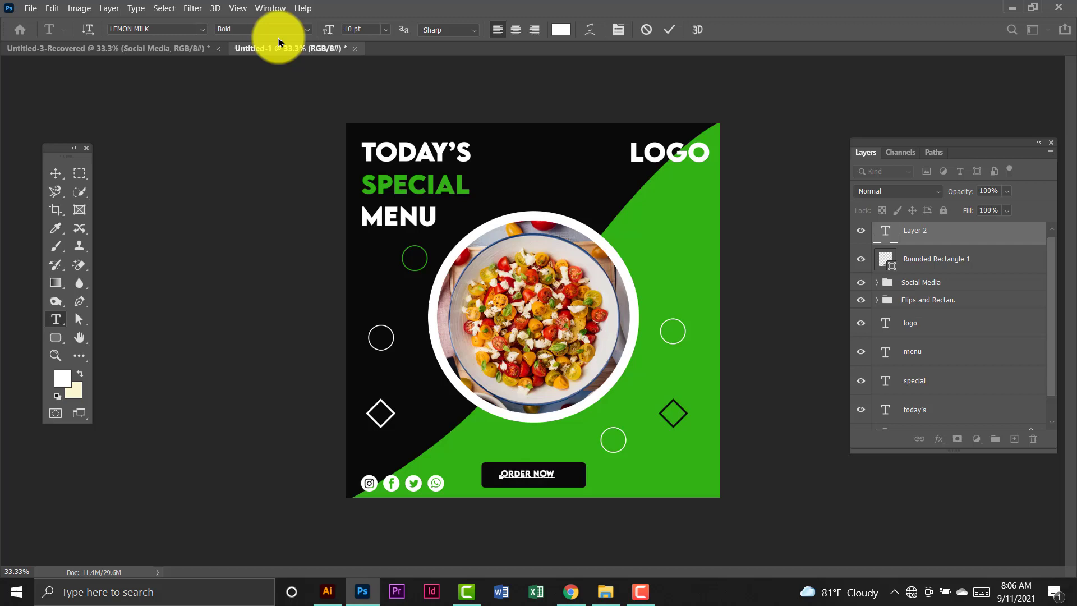
Enlarge the ORDER NOW text and centre it within the black button.
click(55, 173)
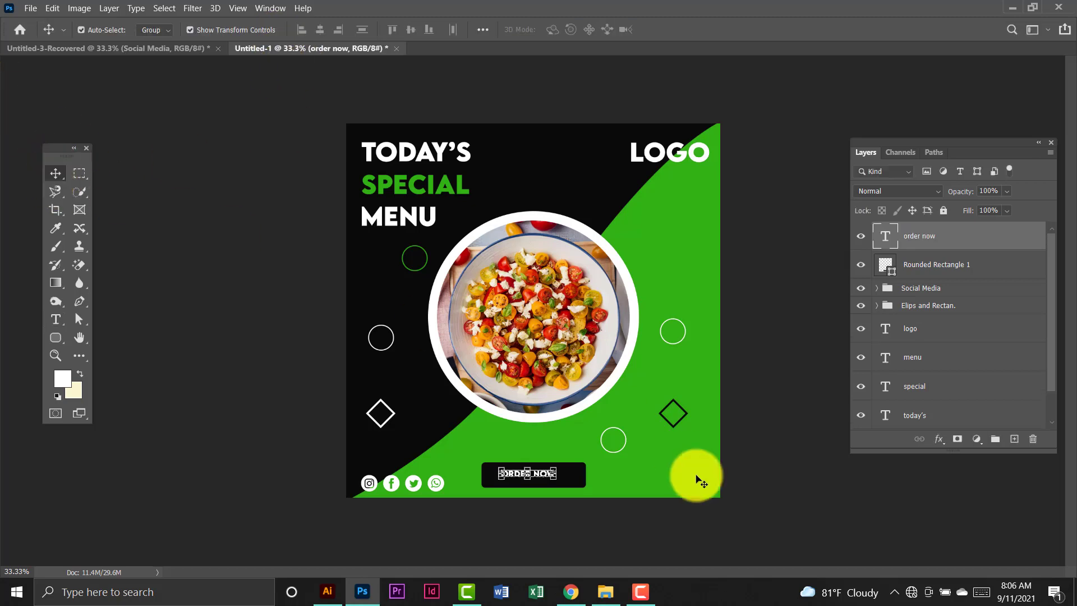
mouse_move(554, 488)
mouse_down()
mouse_move(581, 493)
mouse_move(556, 478)
mouse_up()
key(Return)
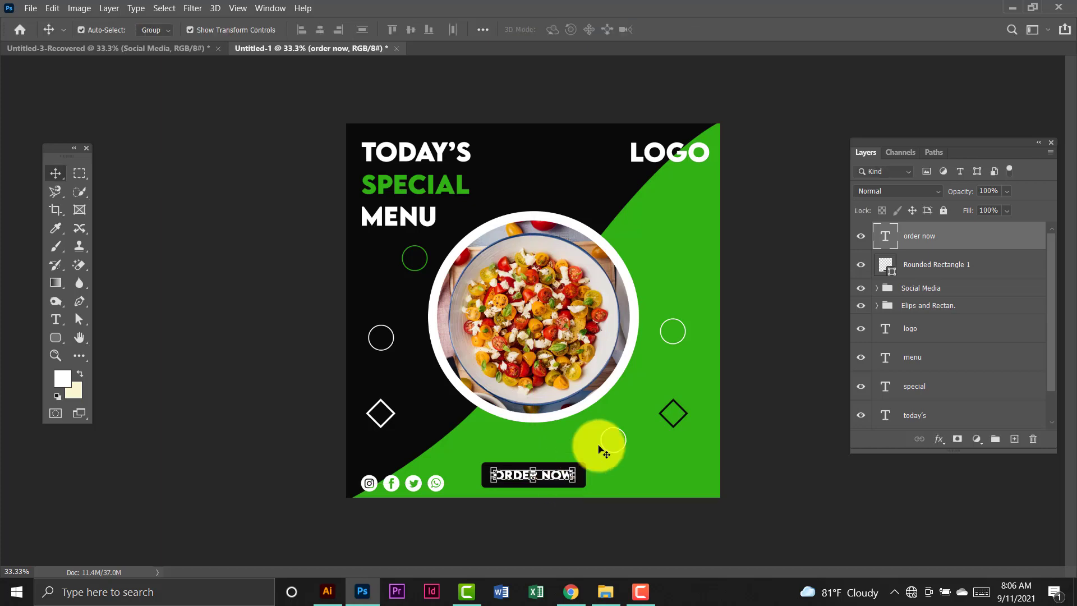
click(702, 385)
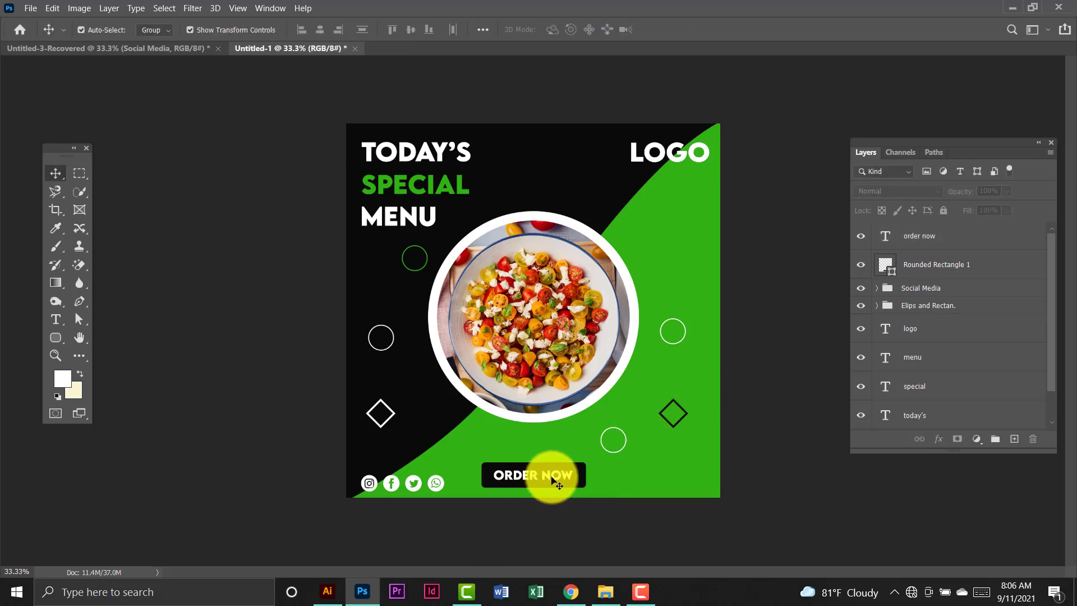
Add a drop shadow to the Rounded Rectangle 1 button with 3 px distance, 5% spread and 20 px size.
click(938, 262)
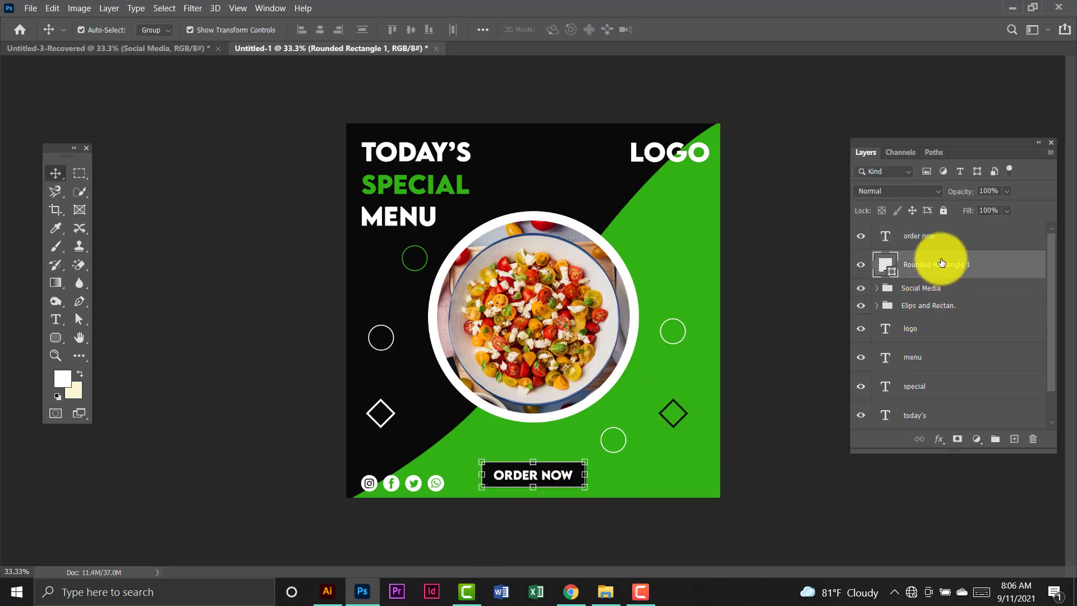
double_click(1026, 264)
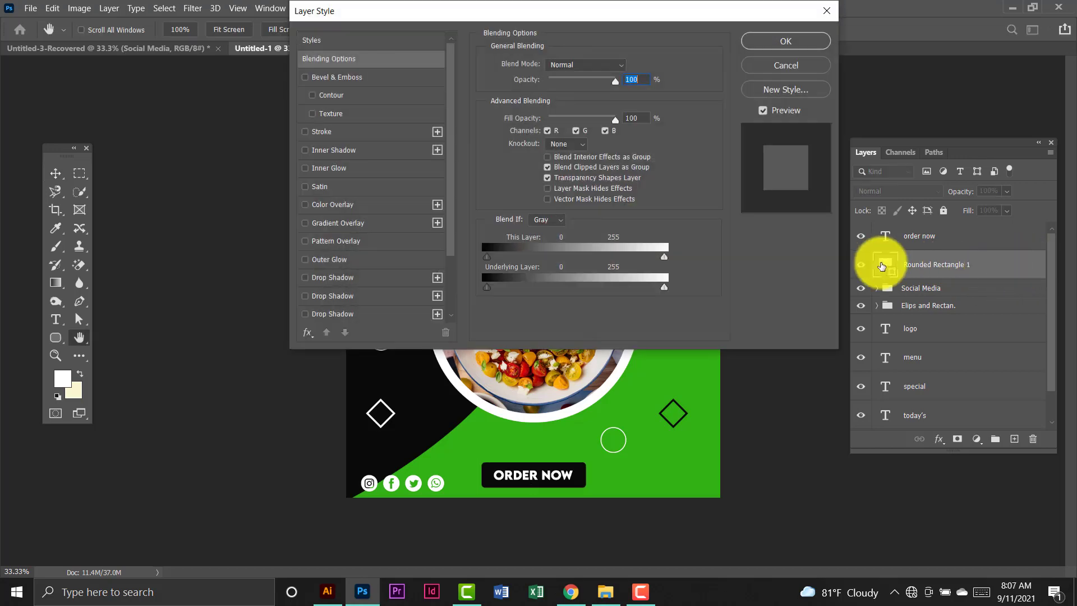
click(357, 275)
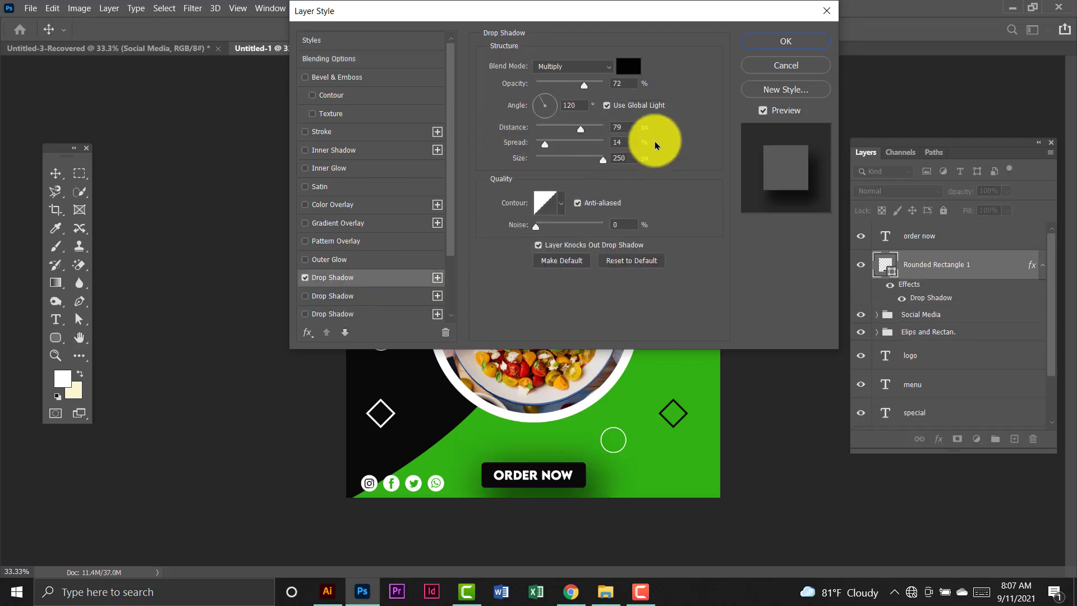
drag(579, 128, 549, 131)
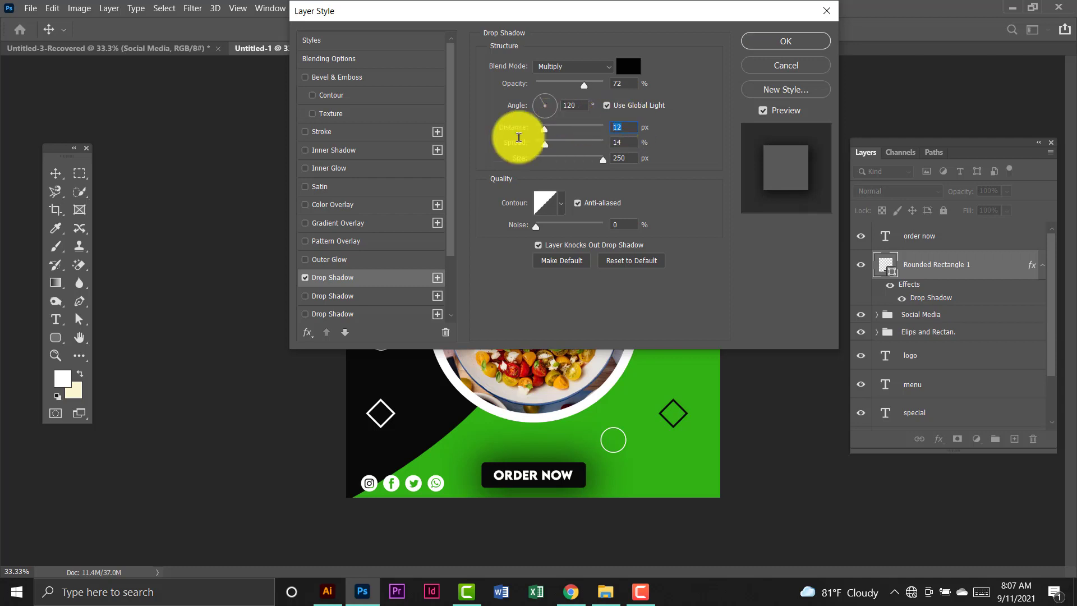
text(3)
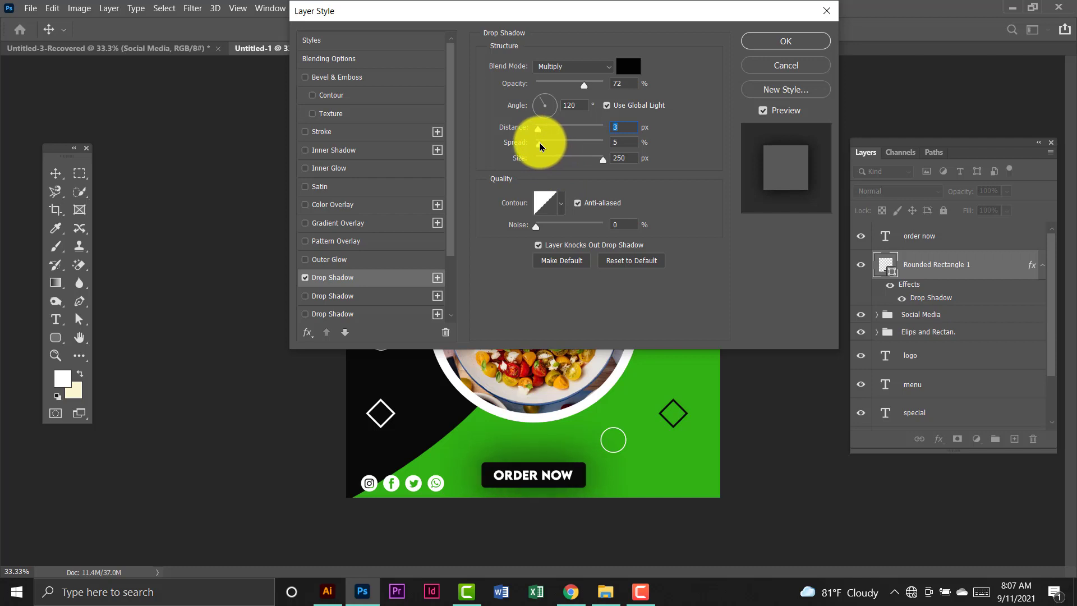
click(625, 159)
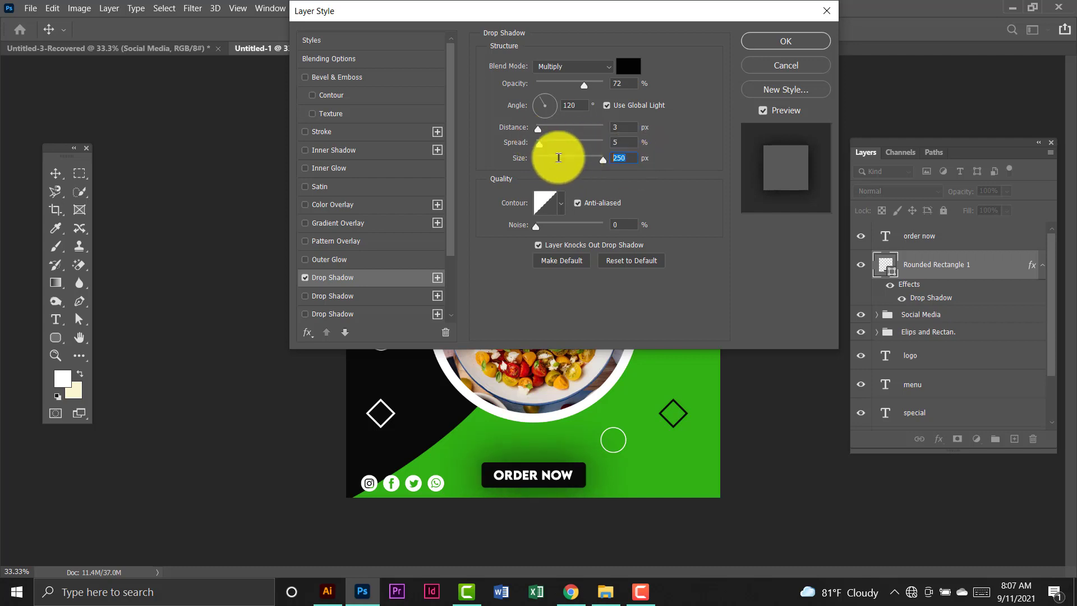
text(20)
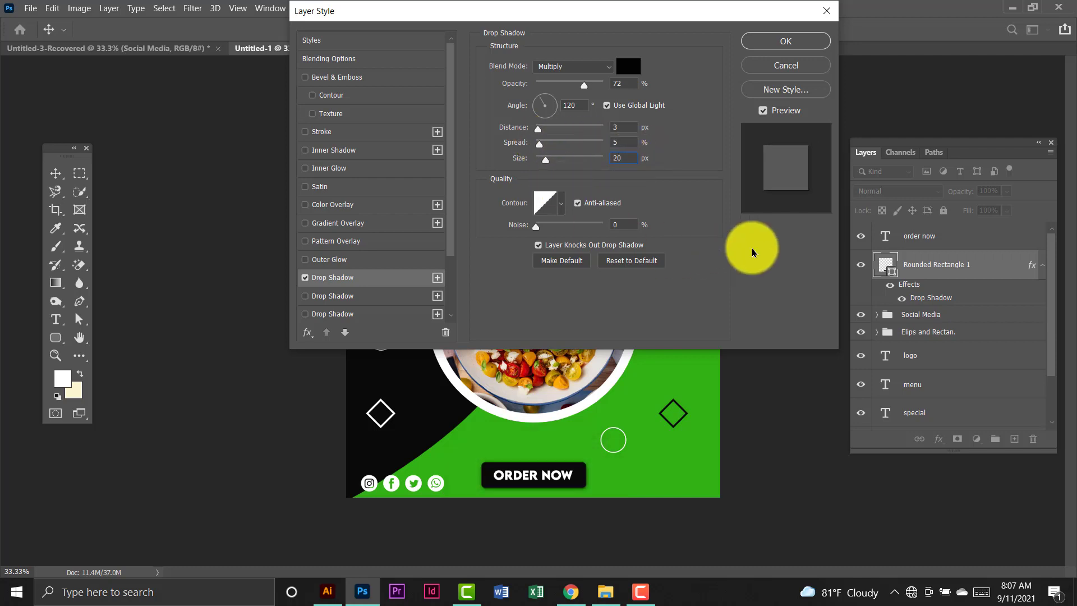
drag(630, 156, 596, 157)
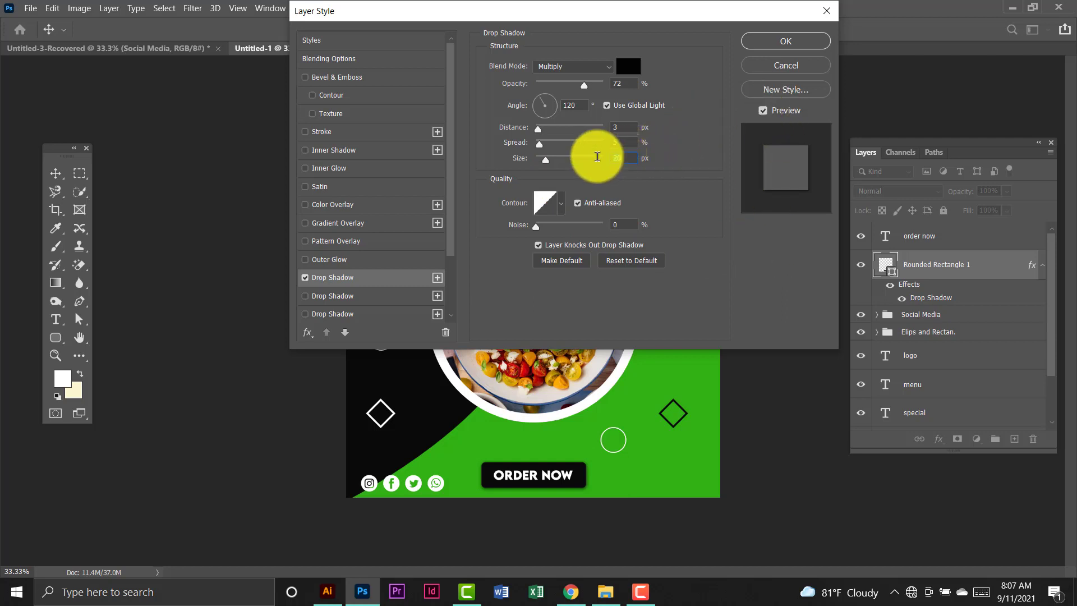
drag(583, 106, 554, 106)
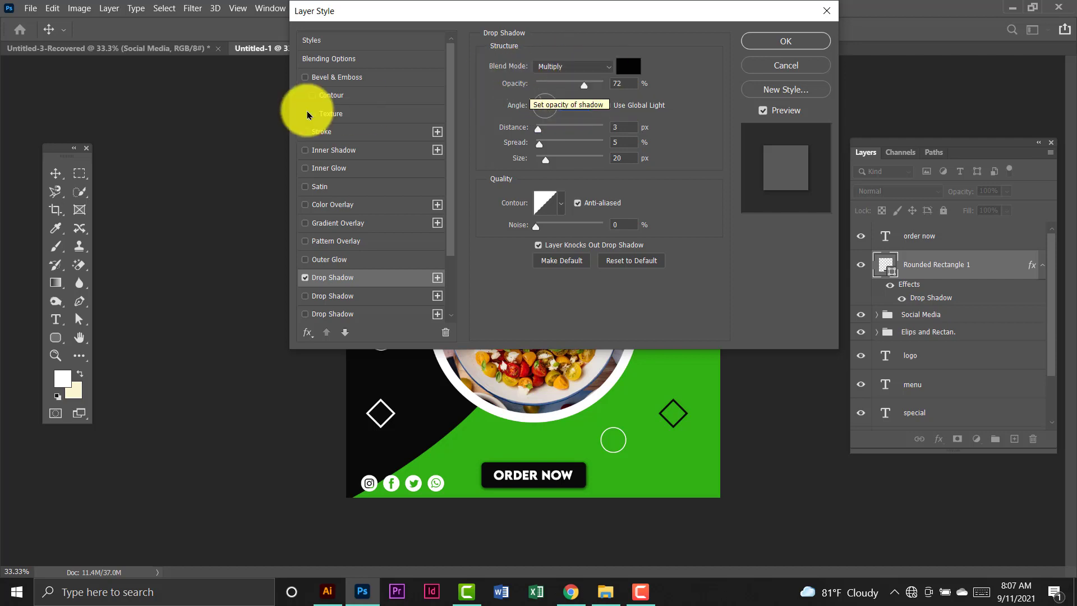
click(625, 85)
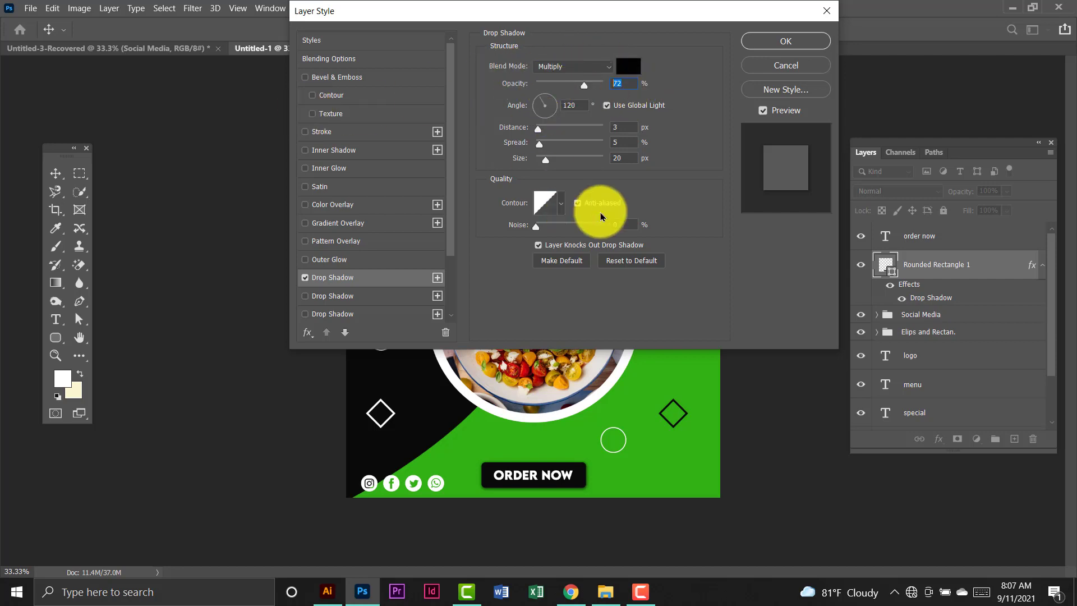
click(782, 38)
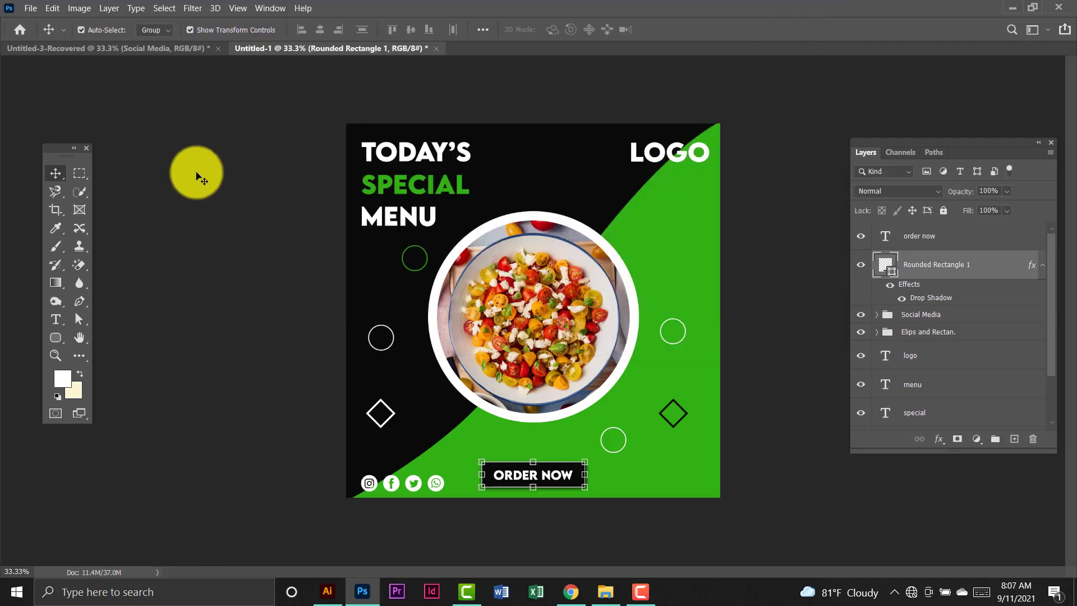
click(189, 171)
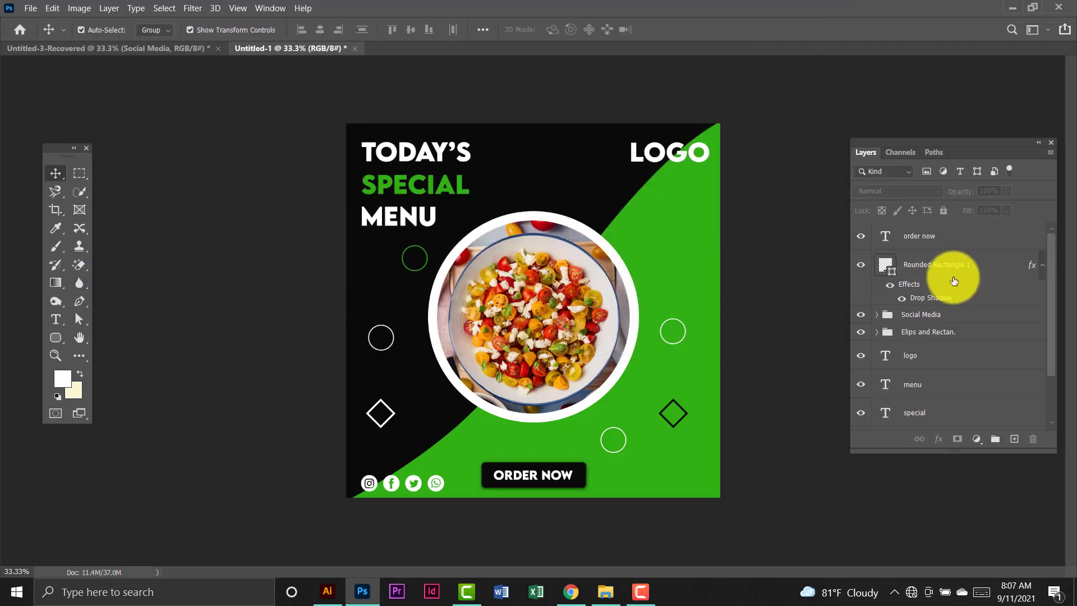
Group the order now text and Rounded Rectangle 1 layers, and name the group "Order Now".
click(950, 236)
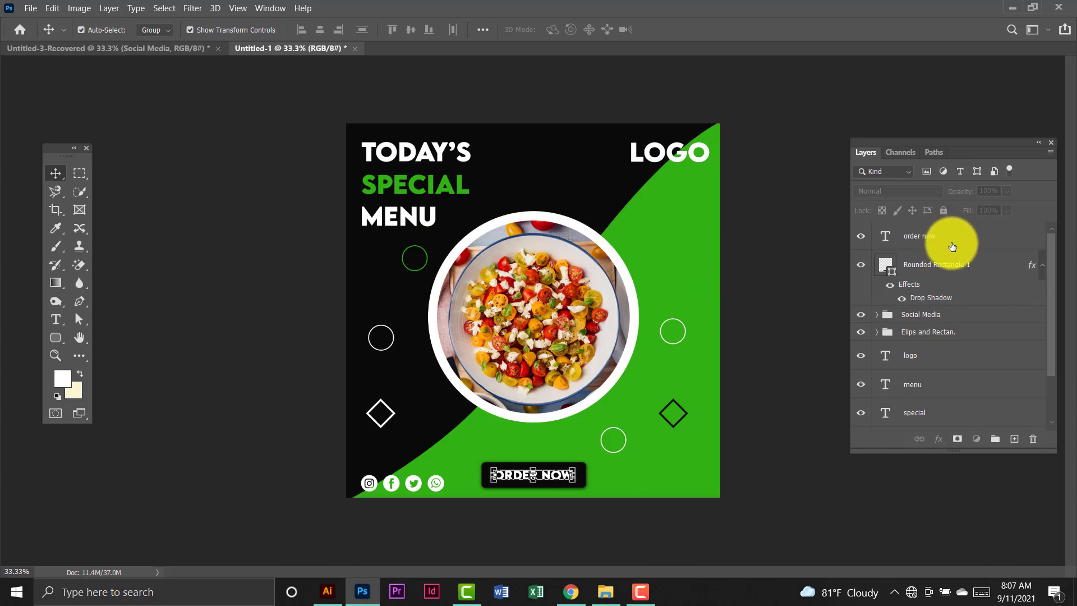
ctrl+click(956, 264)
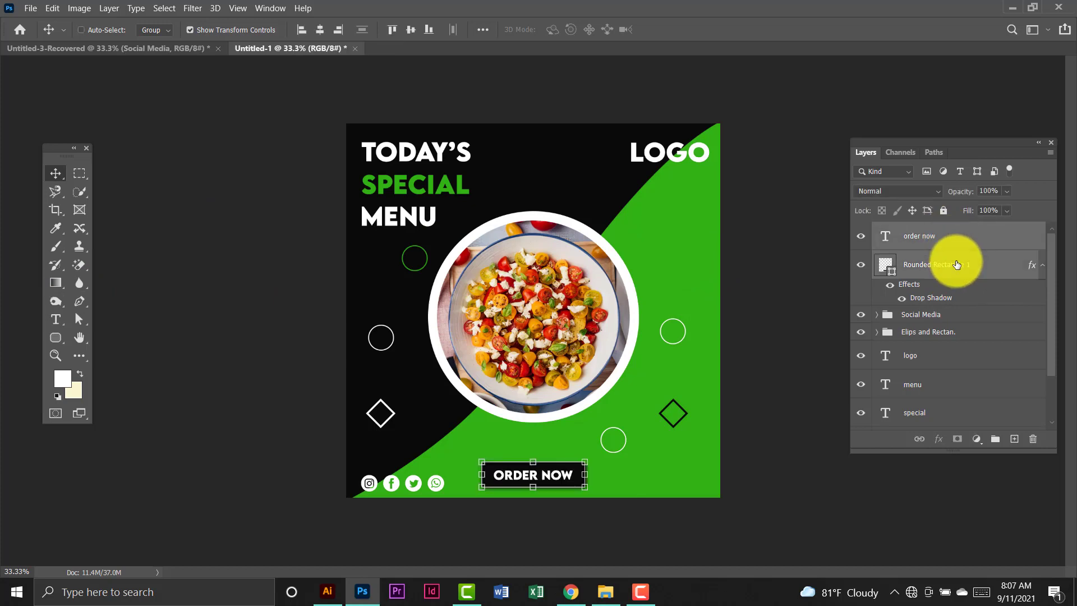
key(ctrl+g)
double_click(930, 228)
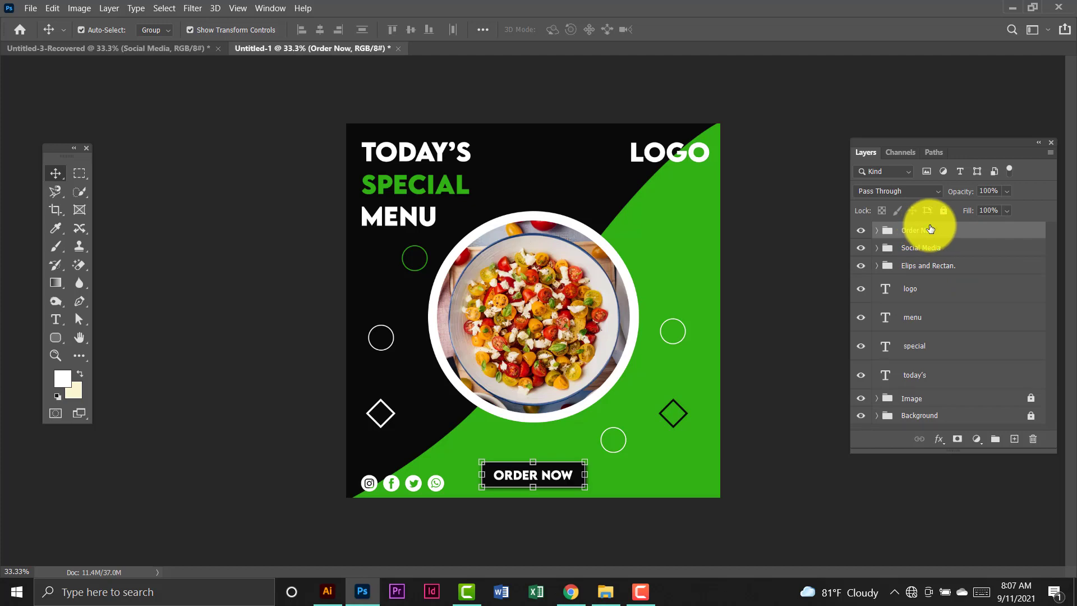
click(802, 163)
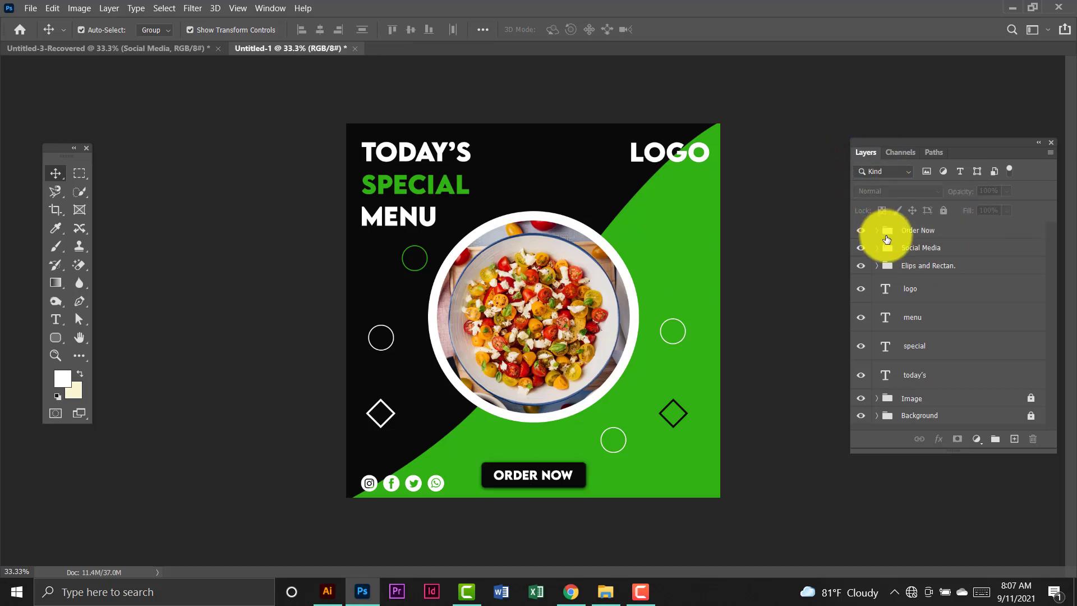
Group the logo, menu, special and today's text layers, and name the group "Text".
click(953, 290)
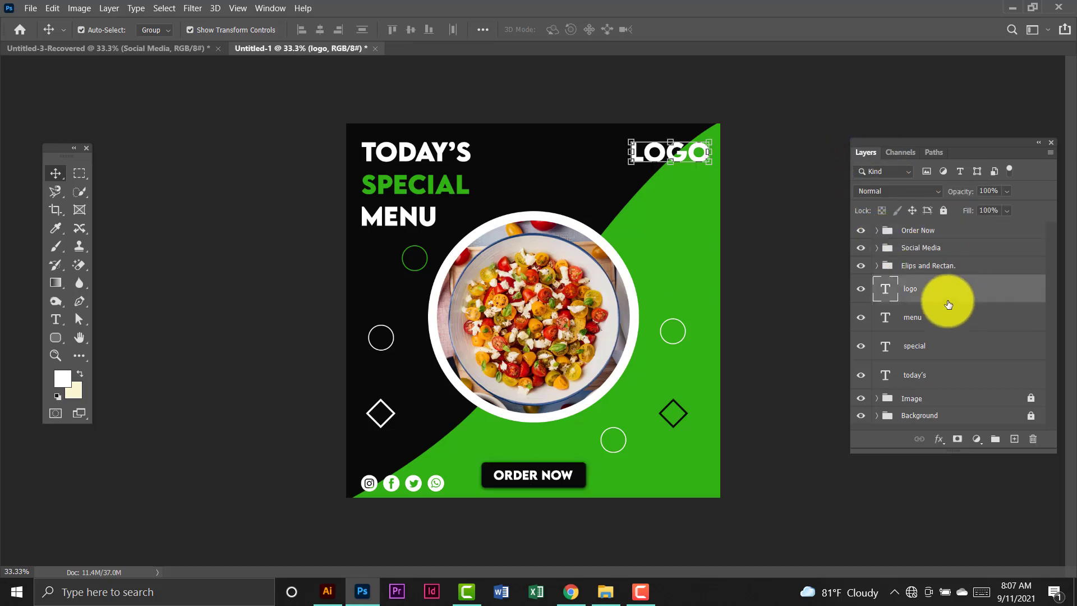
shift+click(950, 376)
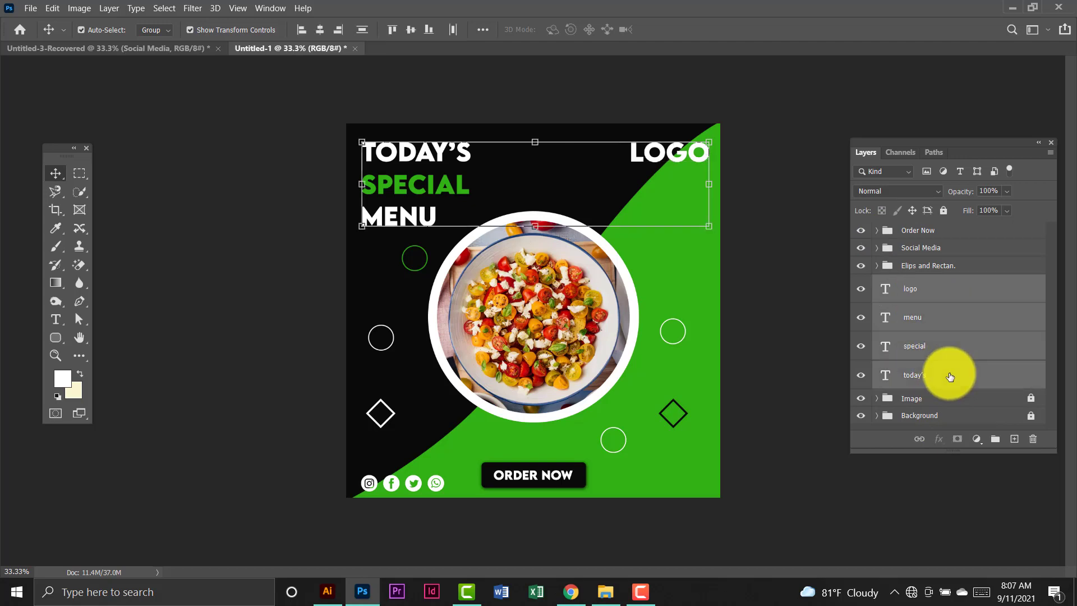
key(ctrl+g)
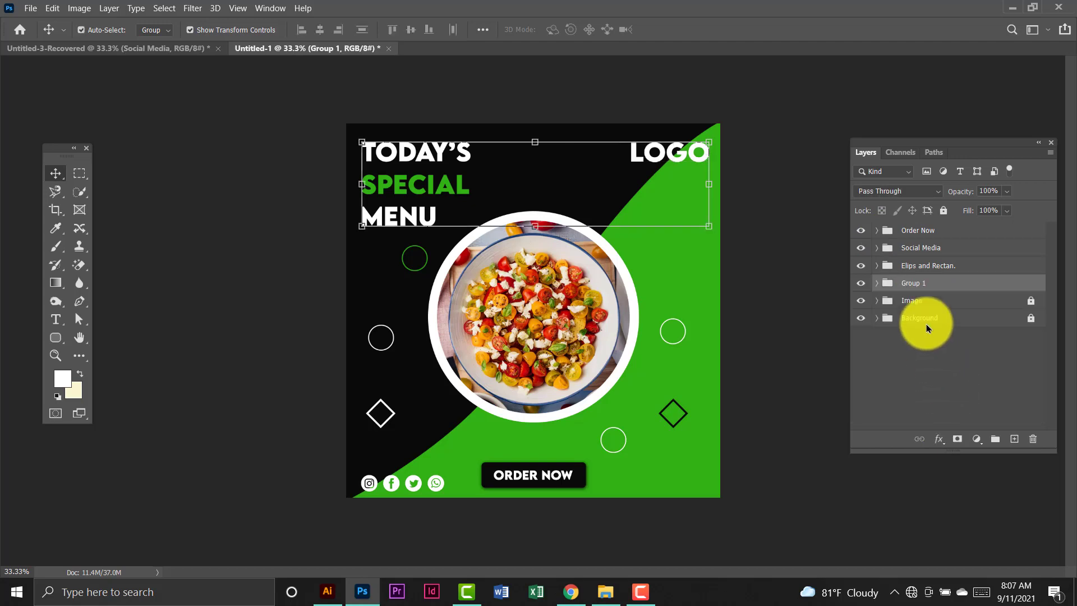
double_click(923, 282)
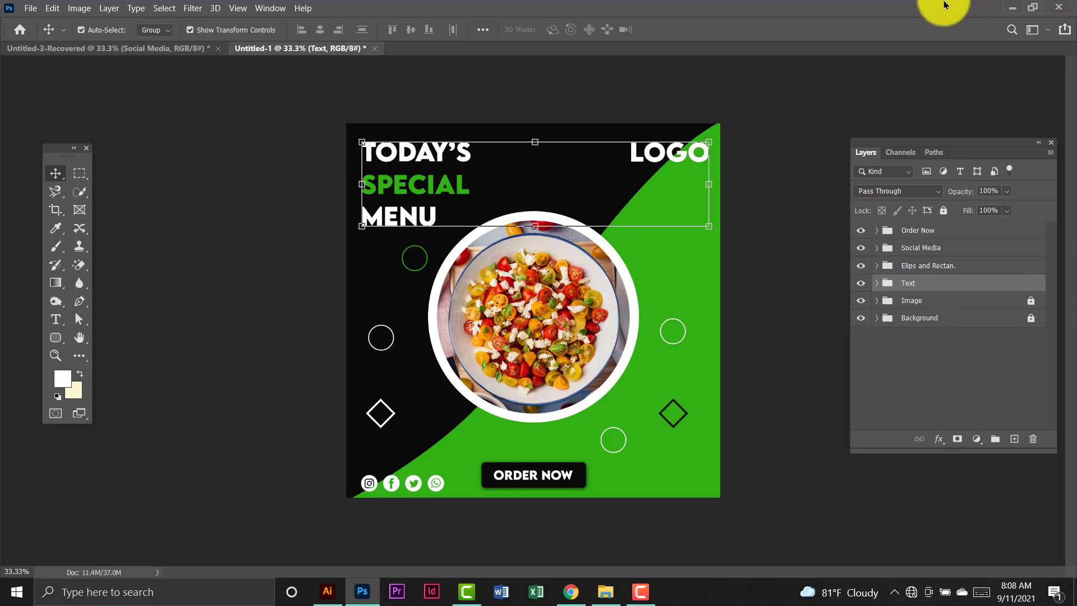
click(863, 124)
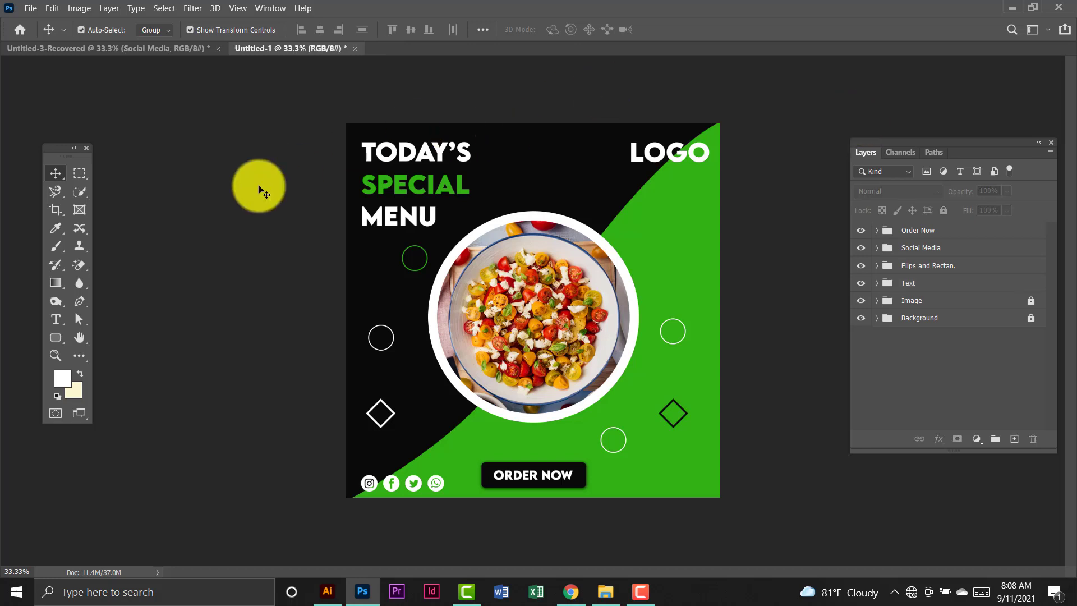
Draw a circle about 414 px in diameter just below the LOGO text and fill it white.
click(52, 337)
click(119, 364)
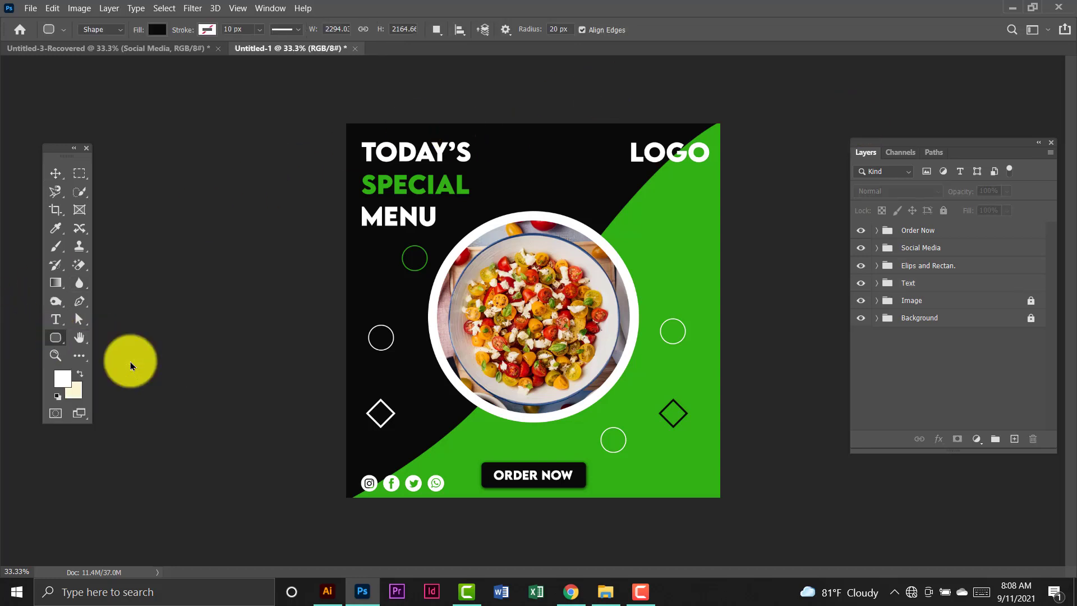
drag(658, 205, 679, 243)
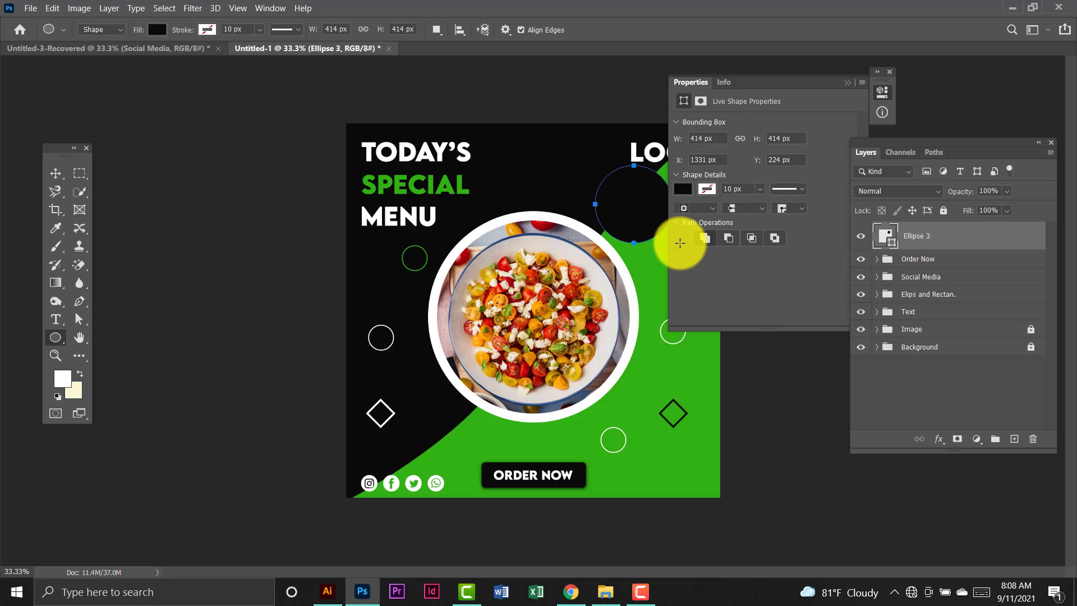
click(890, 71)
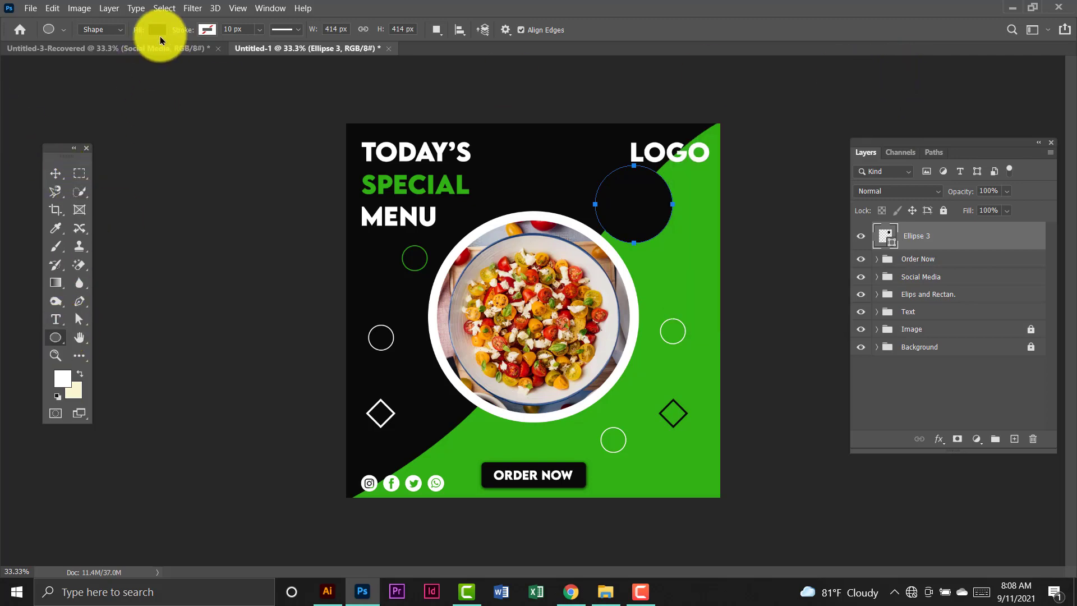
click(157, 30)
click(83, 104)
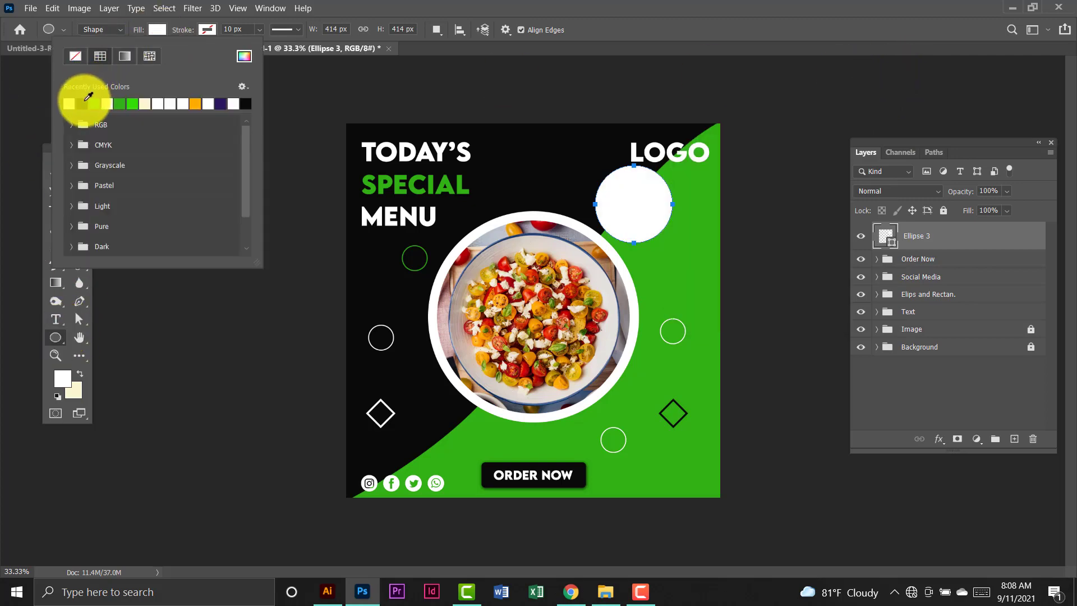
Move the white circle towards the canvas's right edge beneath LOGO, and shrink it slightly.
key(v)
drag(633, 206, 665, 235)
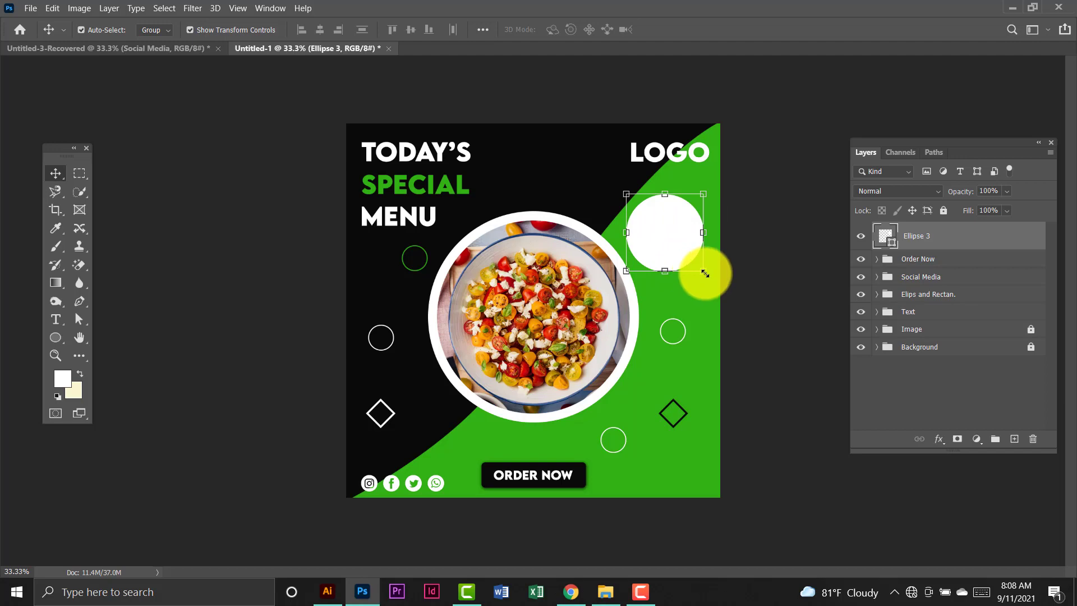
drag(701, 271, 697, 265)
key(Return)
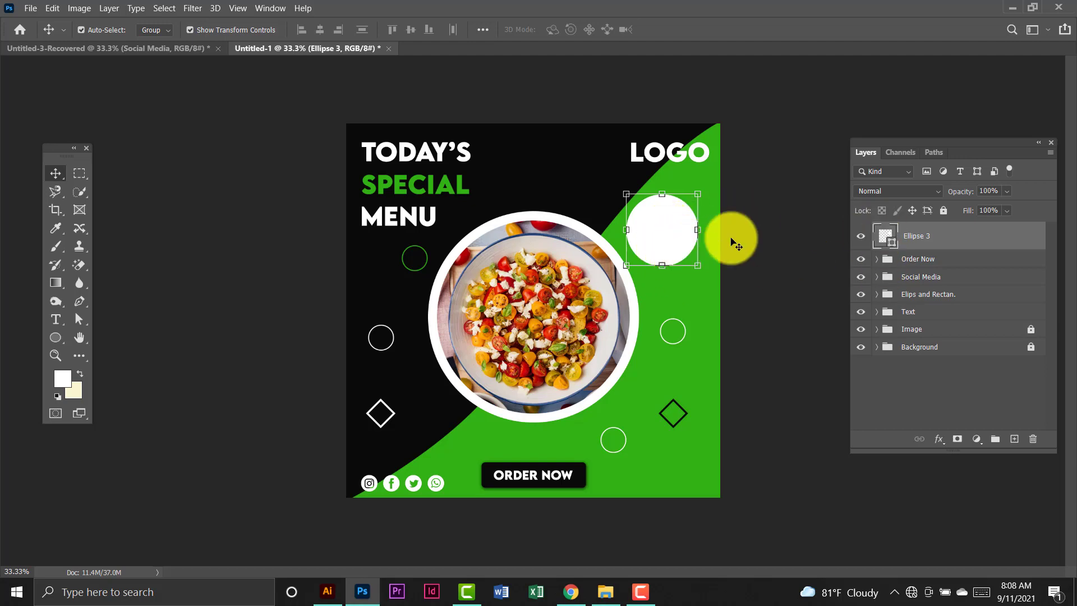
Create a concentric black inner circle from a copy of the white circle scaled to 84.40%.
key(ctrl+j)
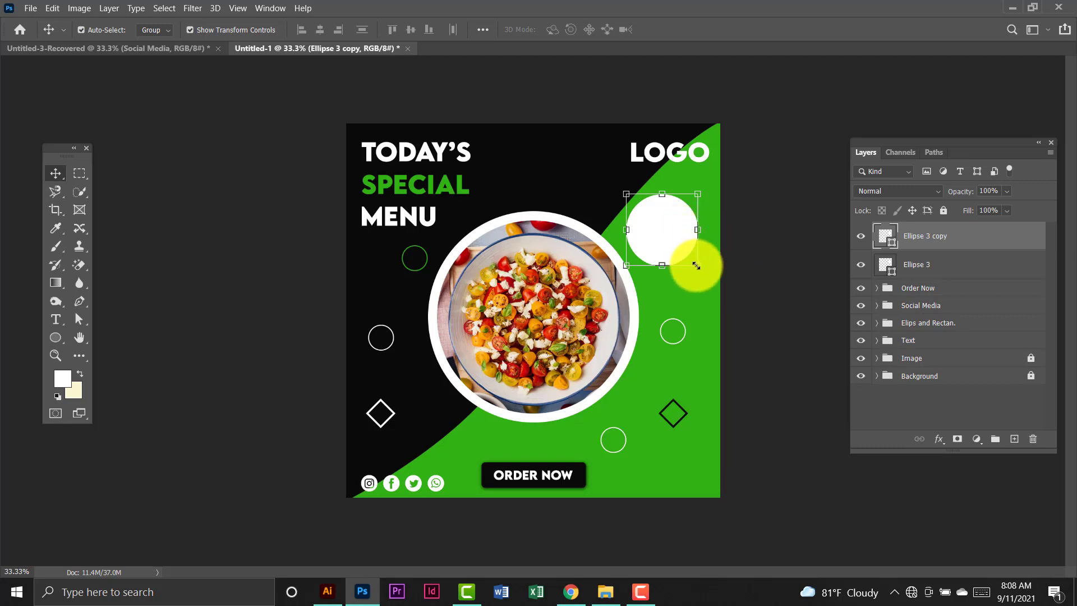
drag(696, 265, 674, 235)
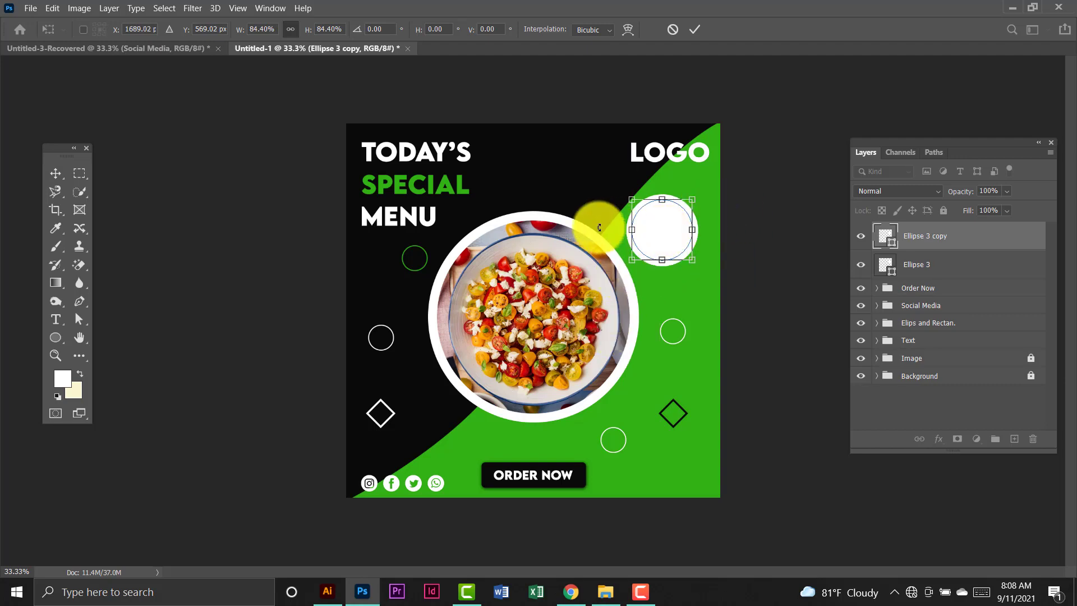
click(55, 338)
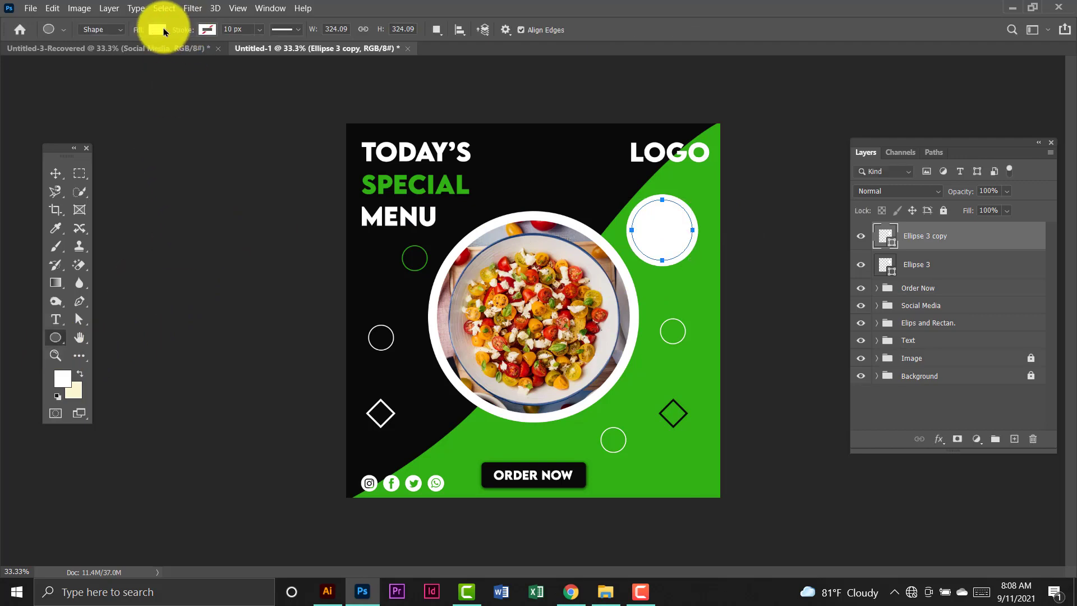
click(164, 30)
click(85, 103)
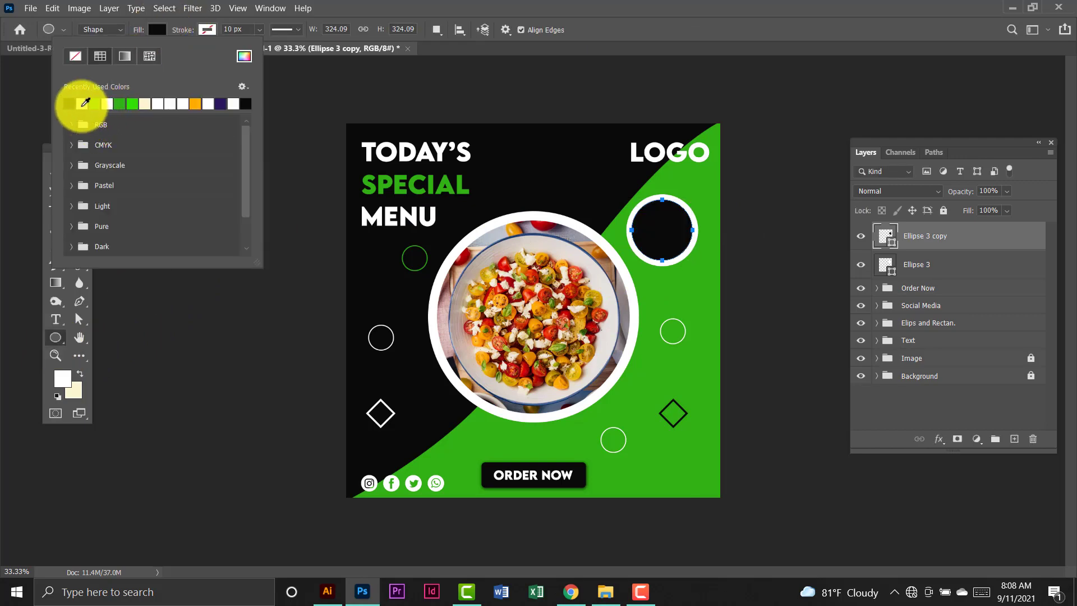
key(v)
click(745, 141)
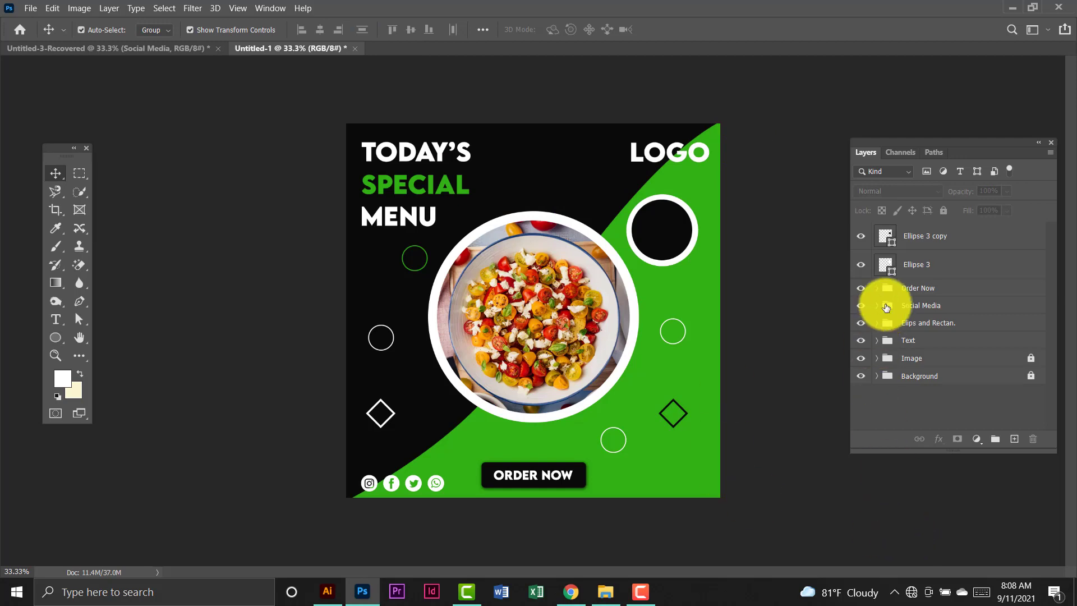
click(929, 247)
click(806, 192)
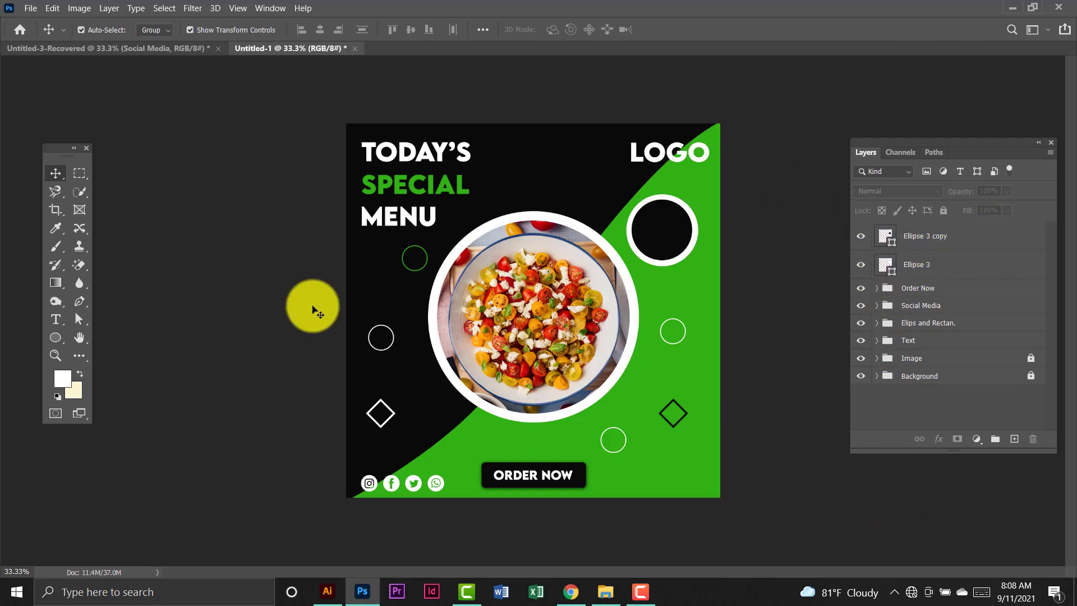
Add the white text "50%" over the black badge circle in LEMON MILK Bold at 50 pt.
click(55, 319)
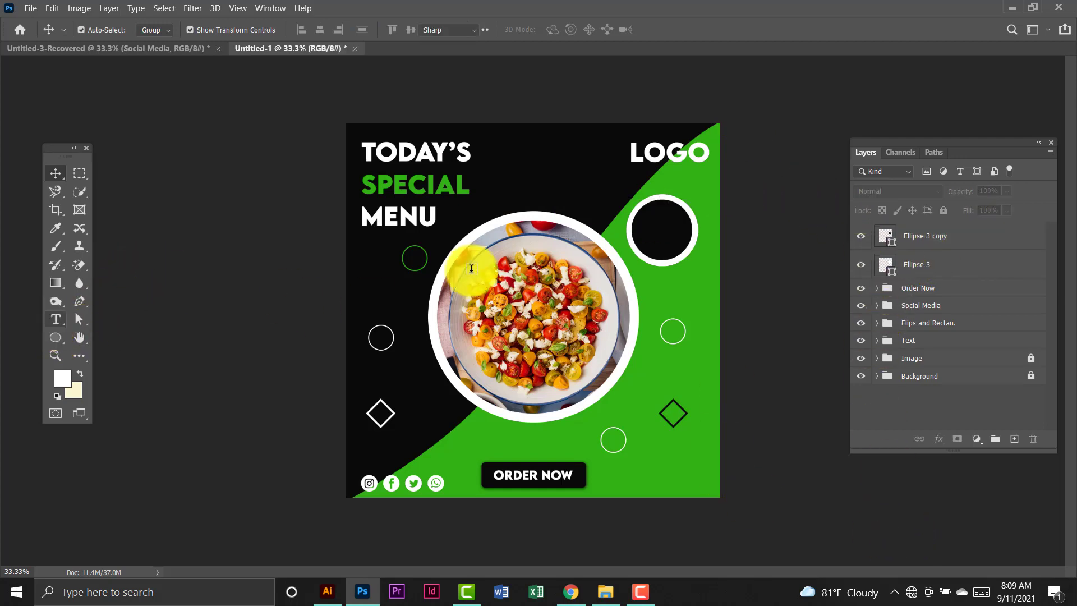
click(650, 222)
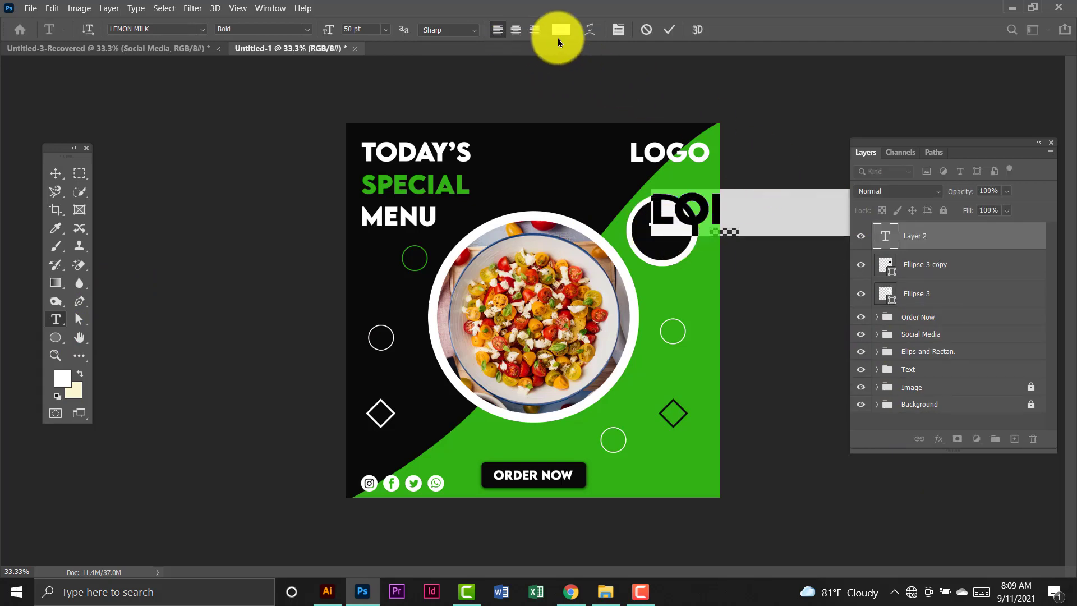
text(50)
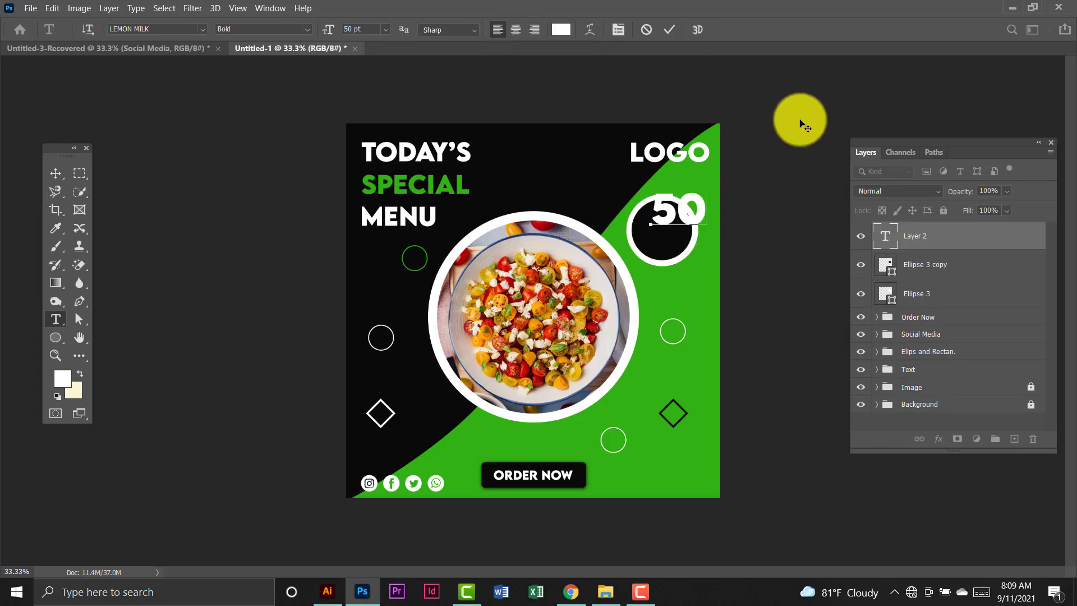
text(%)
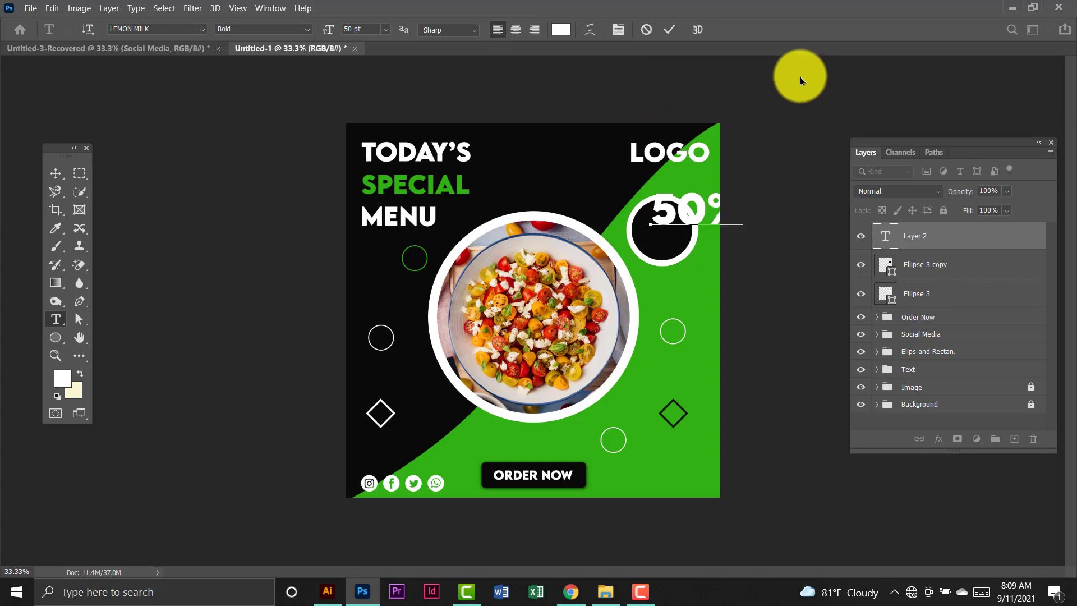
click(56, 173)
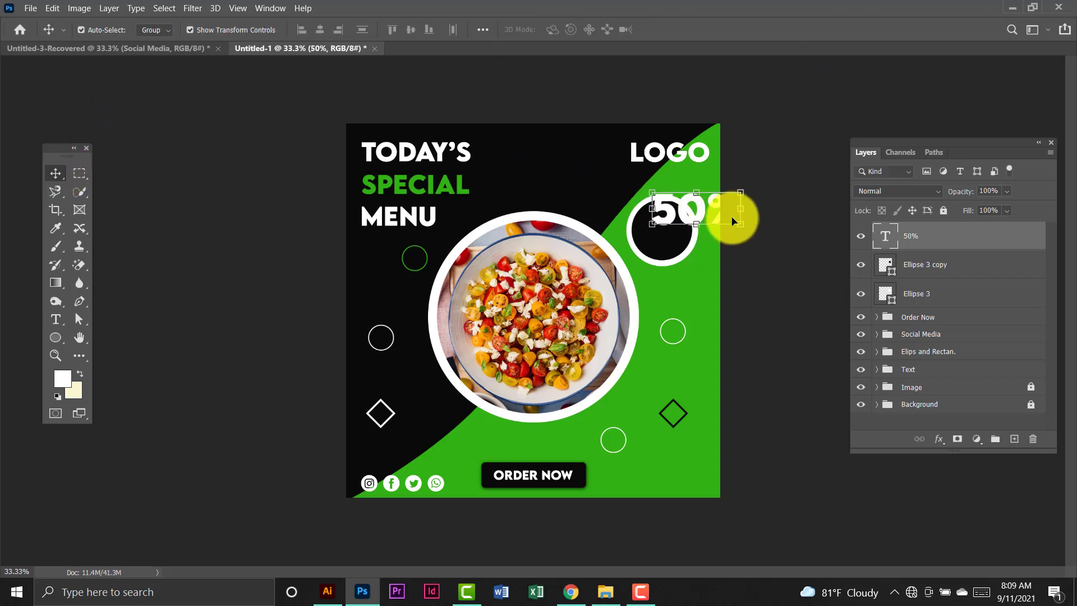
Scale the 50% text to 36.54% and position it in the upper half of the black badge circle.
drag(741, 224, 668, 217)
click(56, 172)
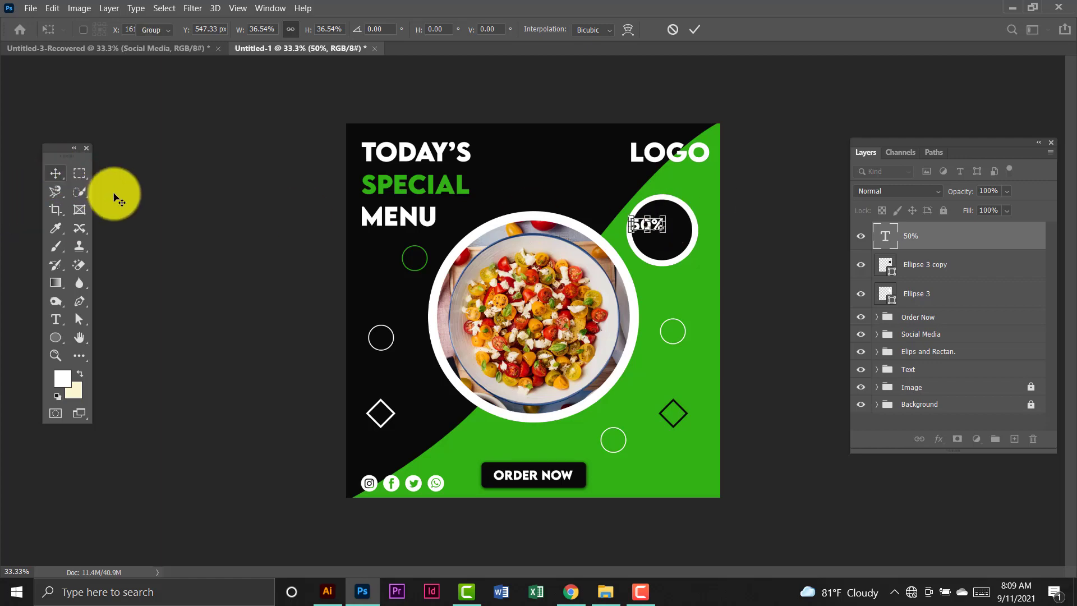
click(122, 196)
drag(645, 227, 655, 224)
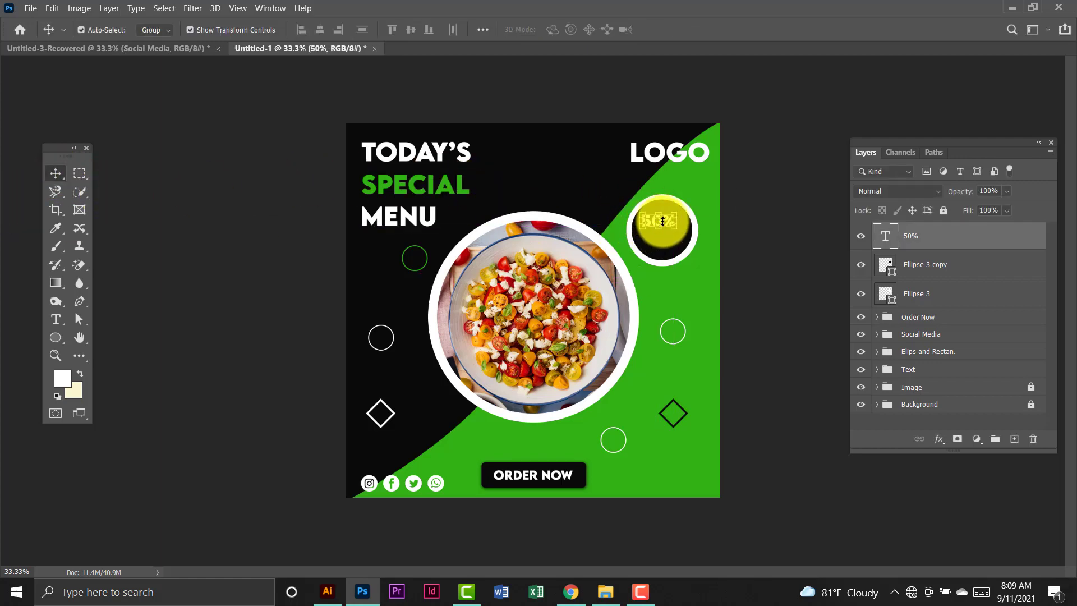
double_click(659, 220)
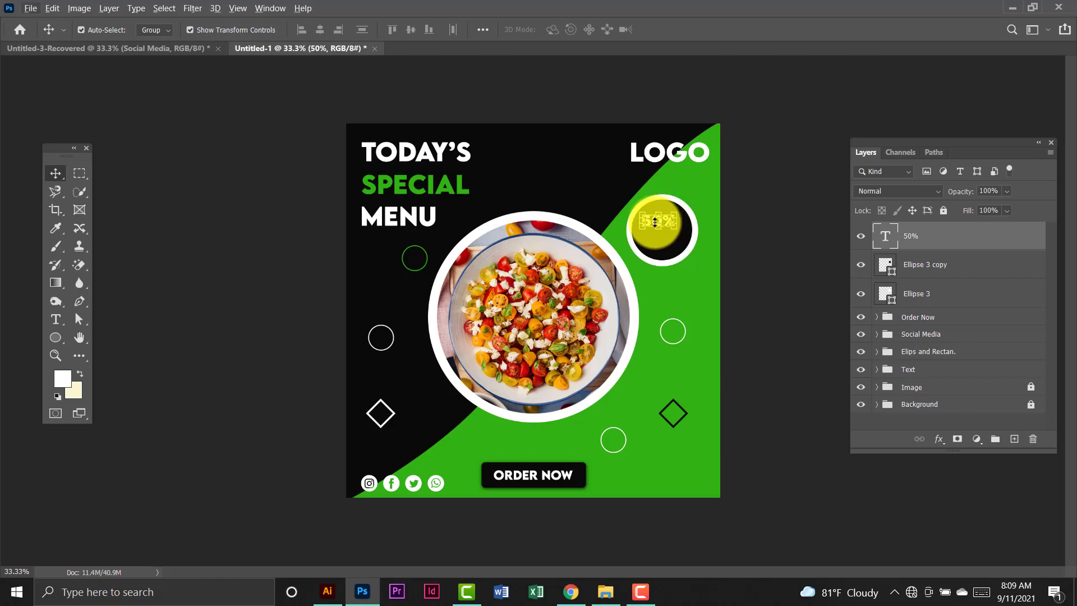
Duplicate the 50% text and offset the copy just below the original and slightly to the right.
key(ctrl+j)
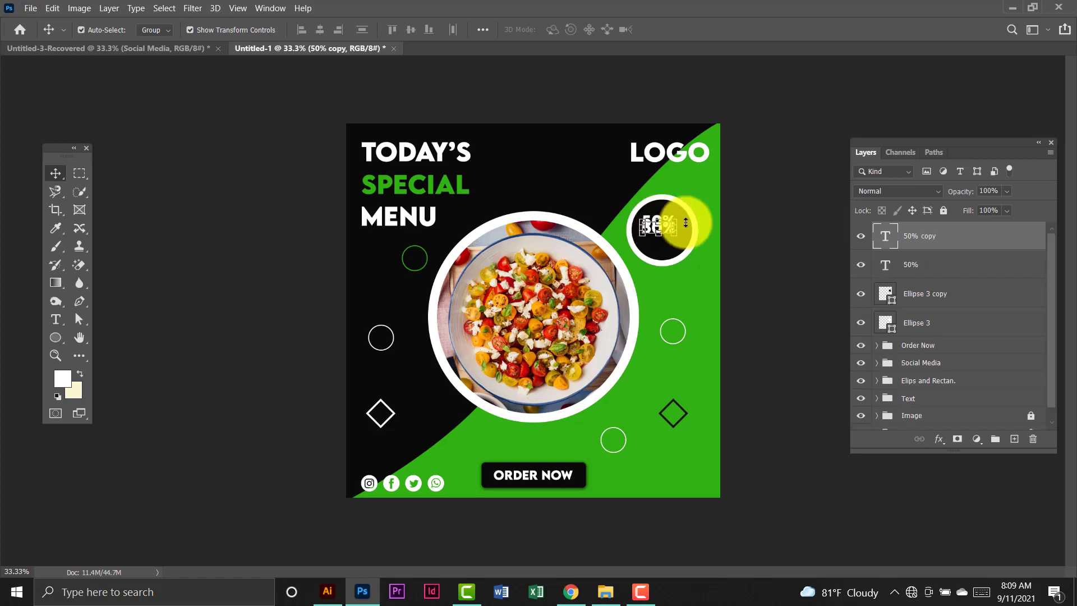
key(shift+Down)
key(shift+Down)
key(shift+Down)
key(shift+Down)
key(shift+Down)
key(shift+Down)
key(shift+Down)
key(shift+Down)
key(shift+Right)
key(shift+Right)
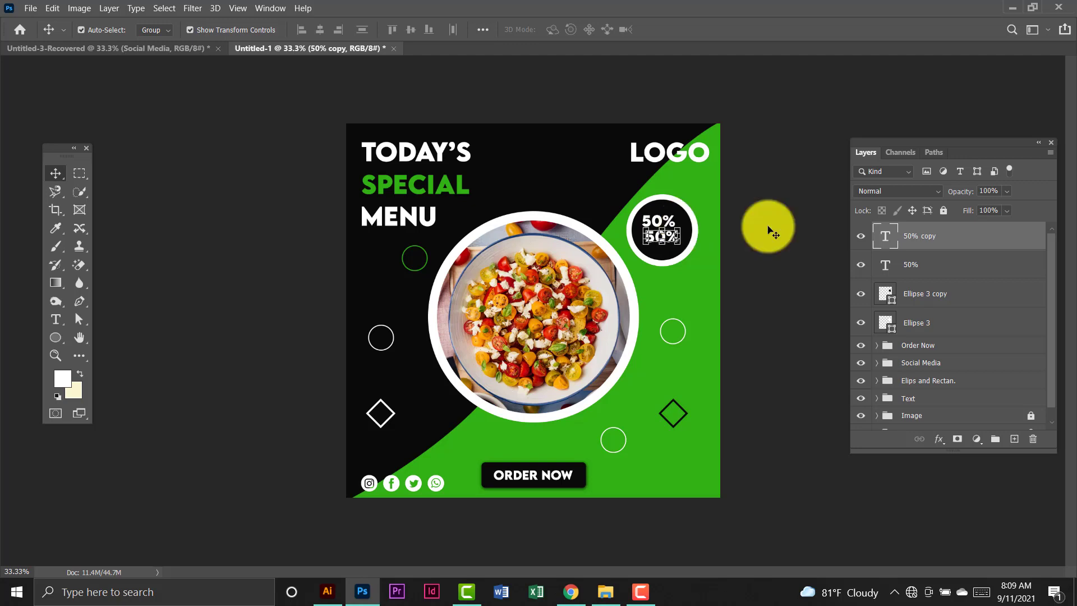
Change the lower text copy in the badge to "OFF".
double_click(890, 240)
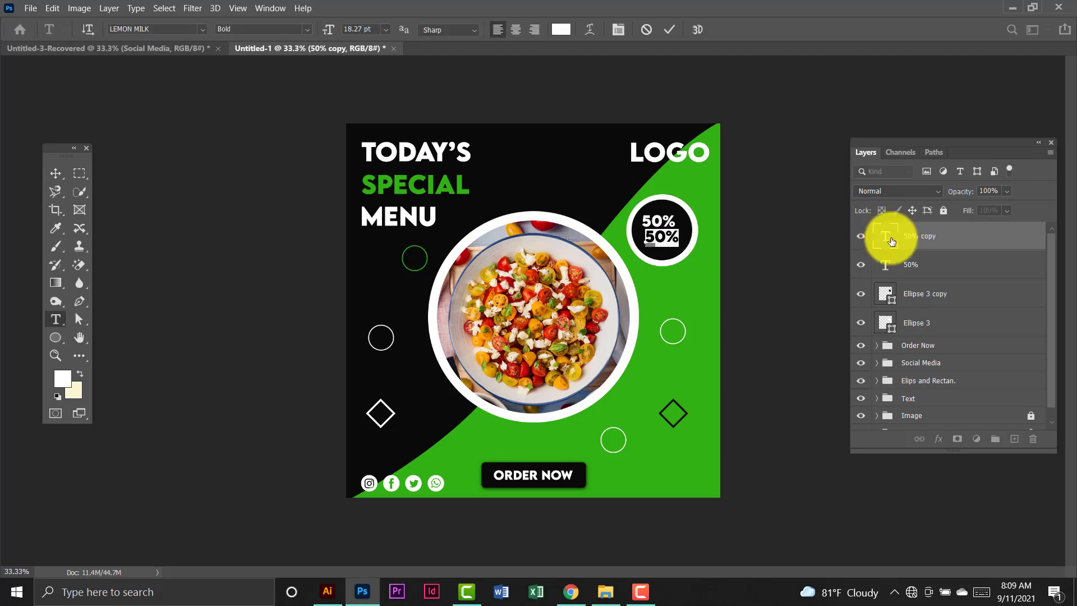
text(OFF)
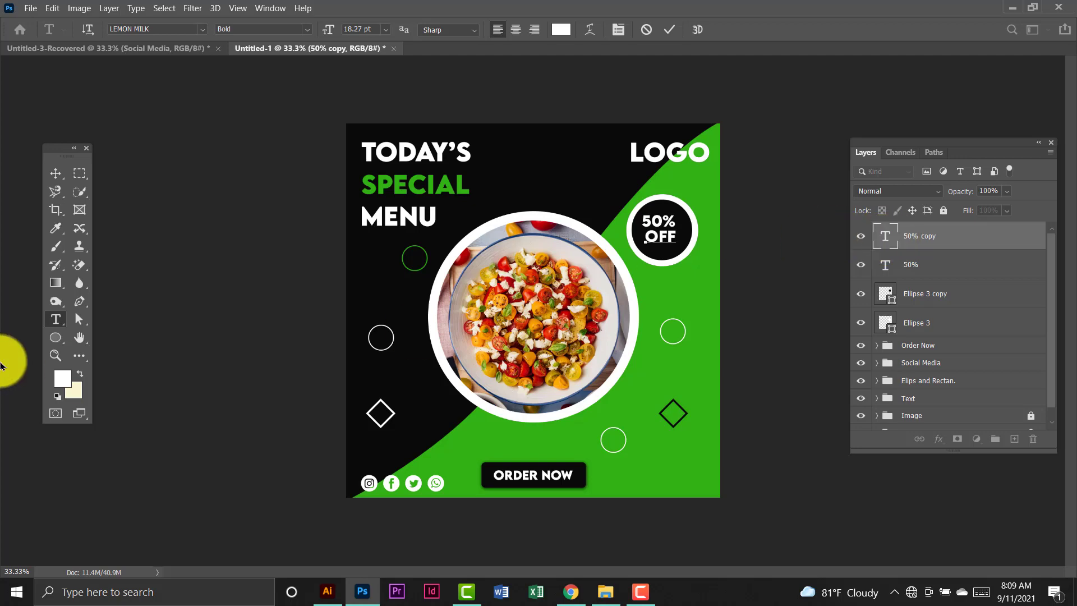
click(55, 174)
click(751, 199)
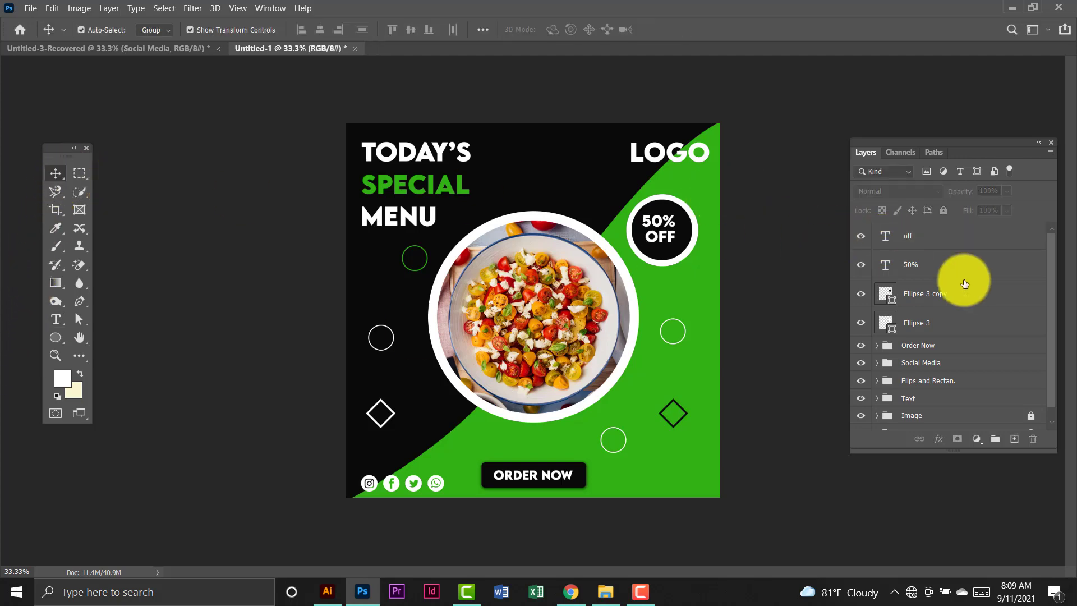
Group the two badge text layers with the two badge circles, and name the group "50% off".
click(956, 244)
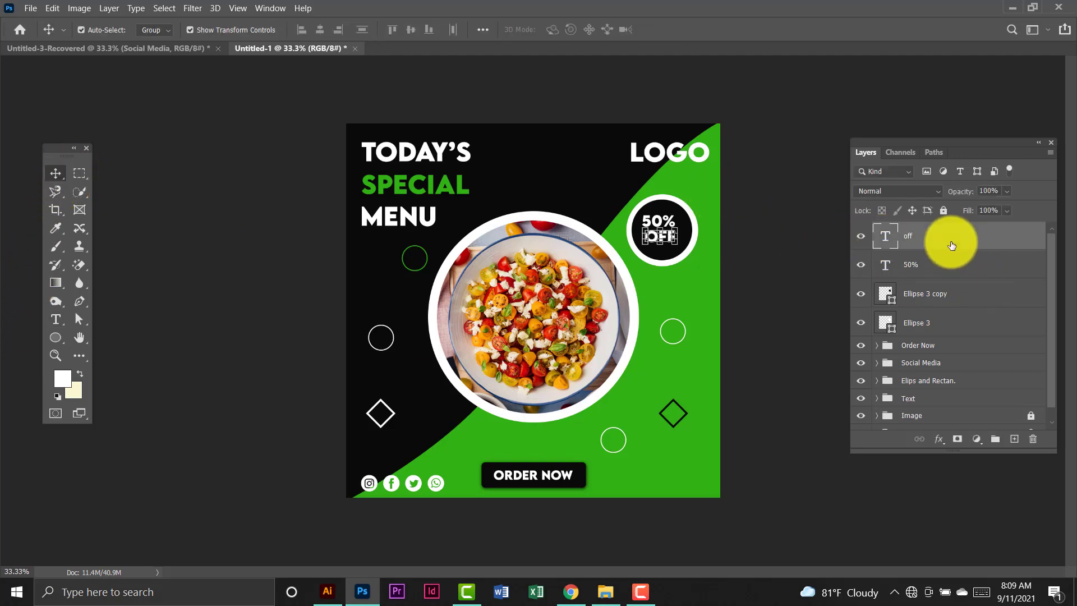
shift+click(945, 318)
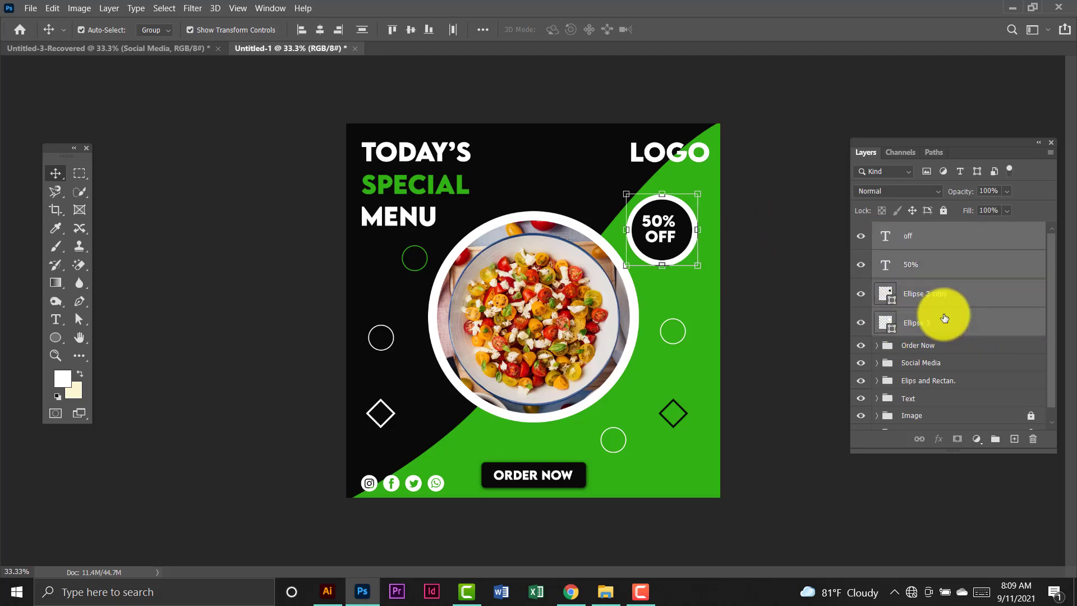
key(ctrl+g)
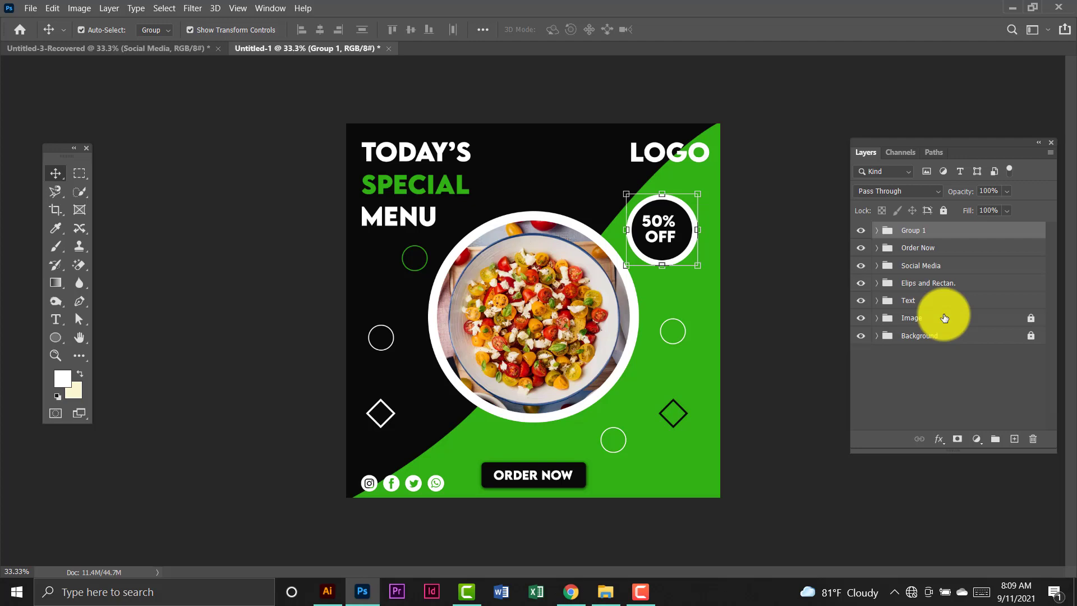
double_click(926, 230)
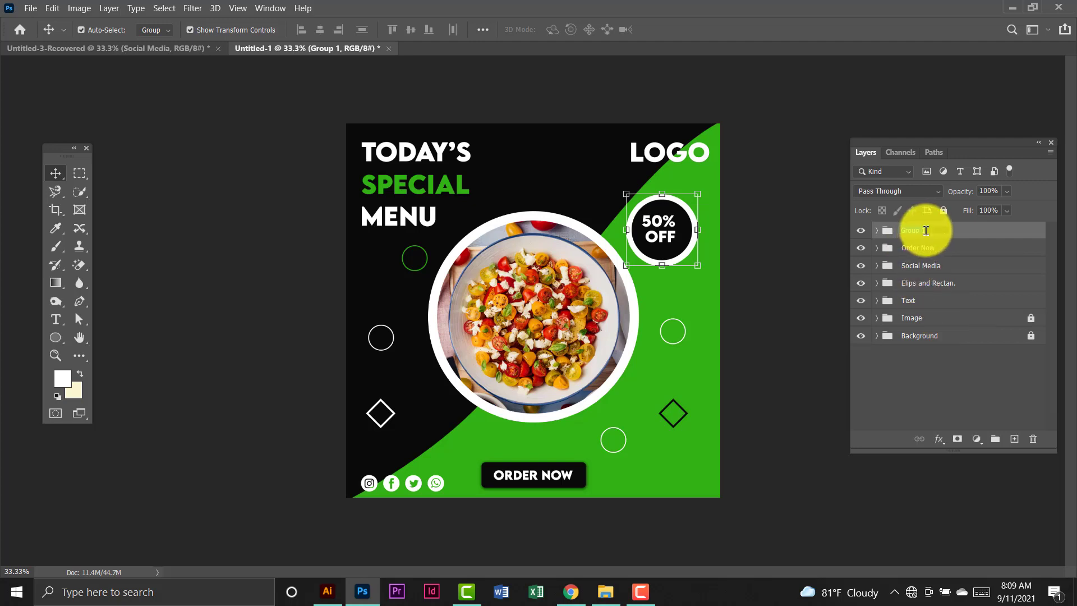
text(S)
key(Return)
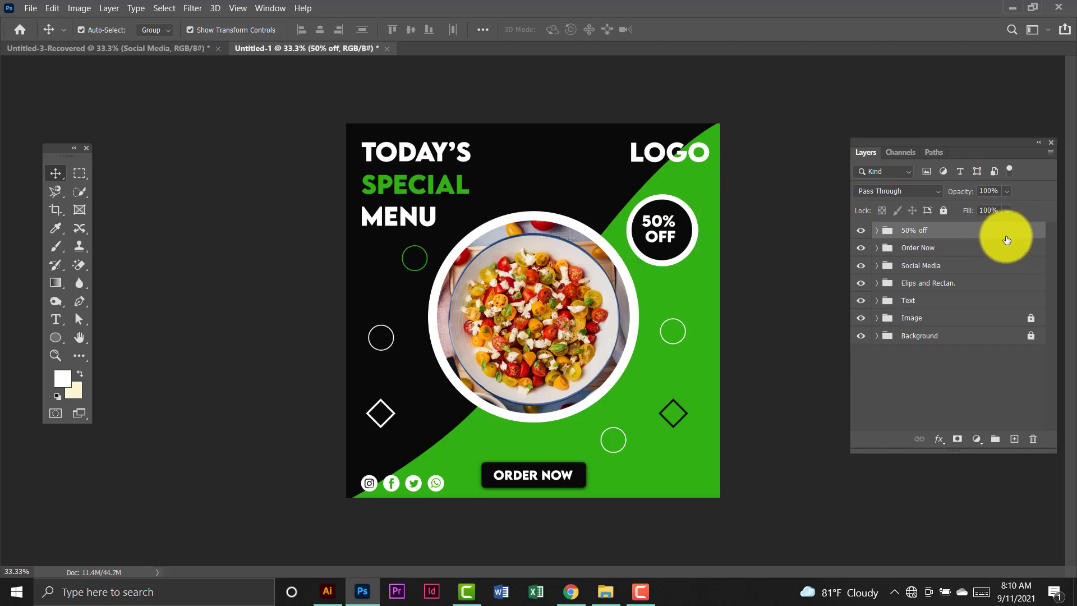
Apply a drop shadow to the 50% off group with distance 4 px, spread 15% and size 32 px.
double_click(981, 240)
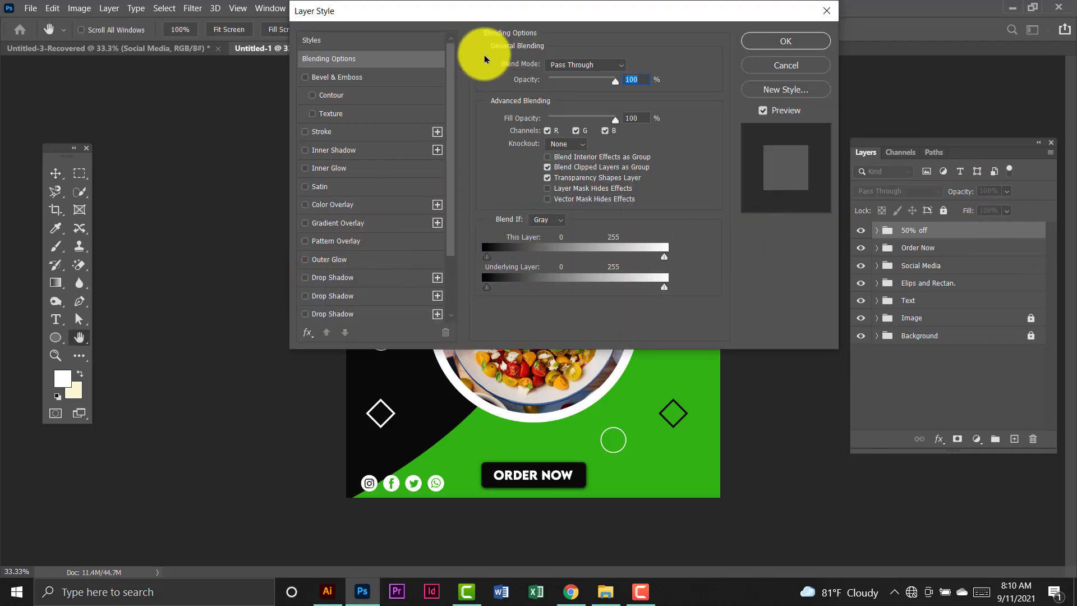
drag(474, 15, 887, 97)
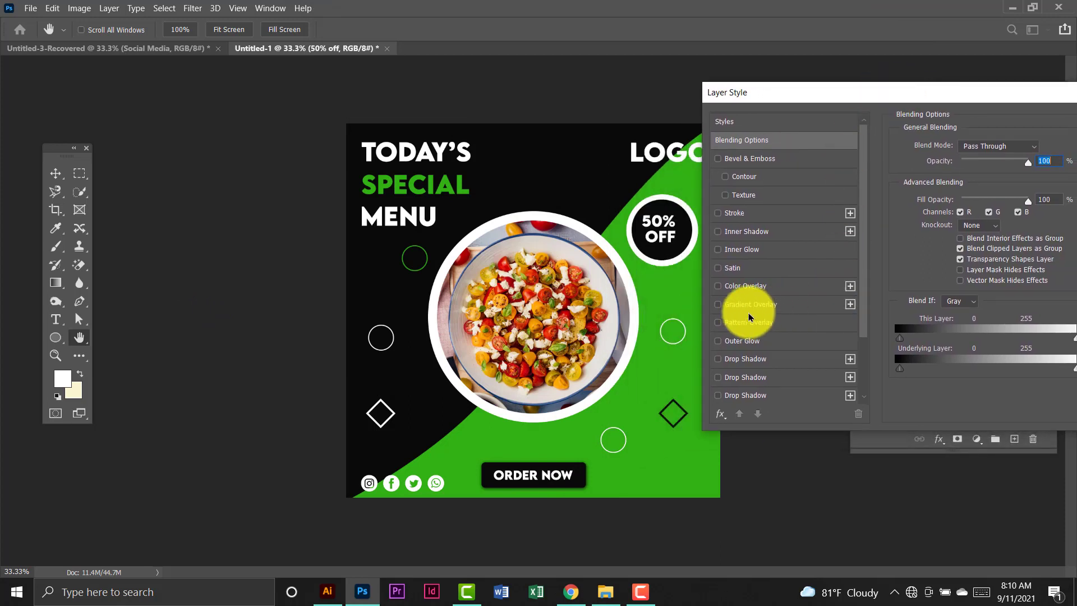
click(764, 360)
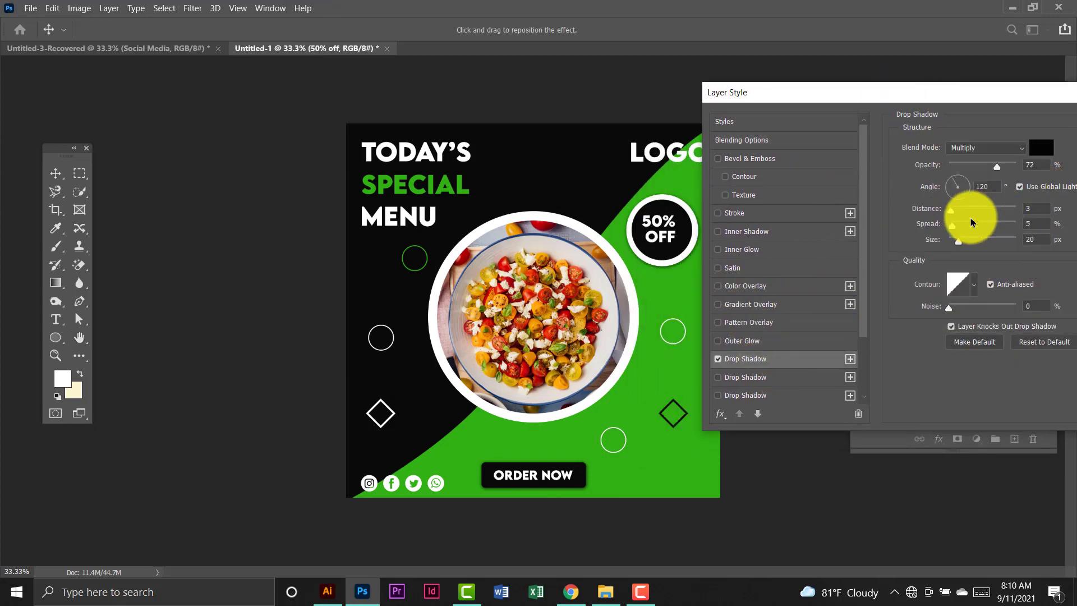
mouse_move(948, 216)
mouse_down()
mouse_move(972, 245)
mouse_move(950, 224)
mouse_move(960, 229)
mouse_move(954, 211)
mouse_up()
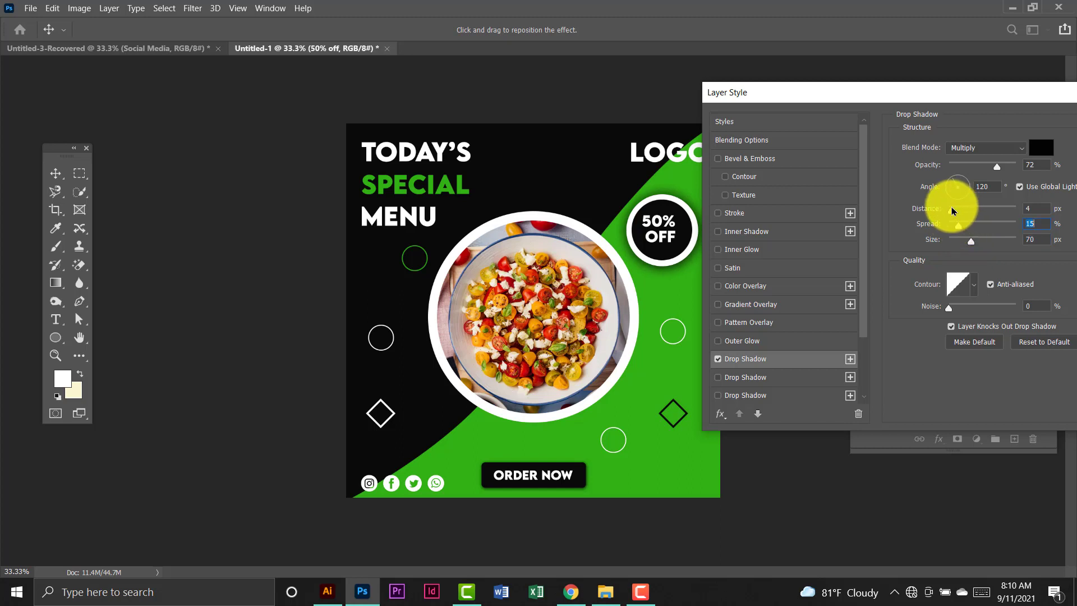
drag(969, 247, 962, 244)
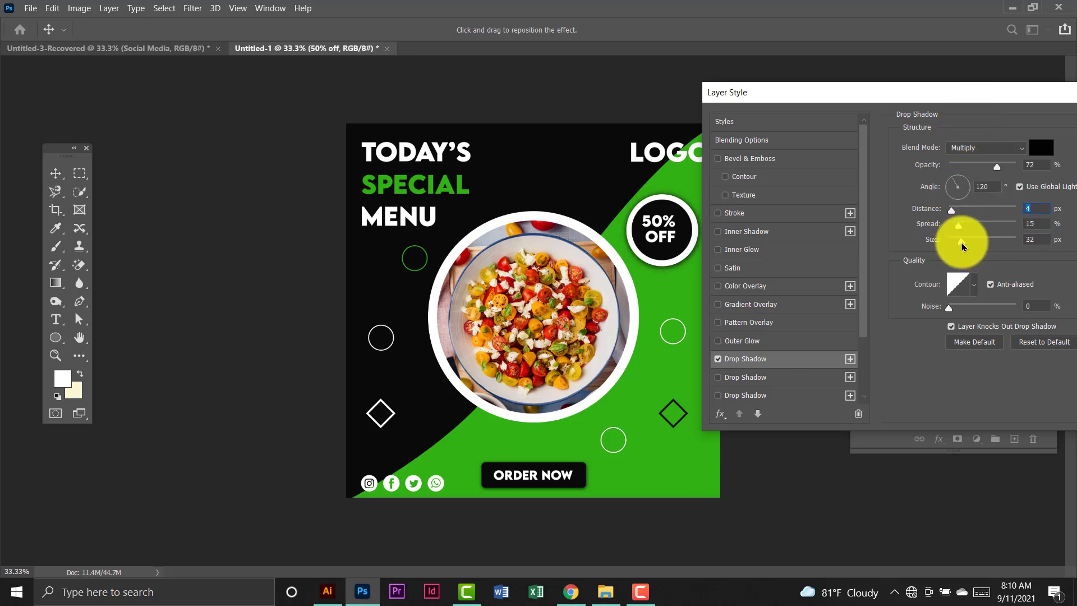
drag(909, 94, 662, 123)
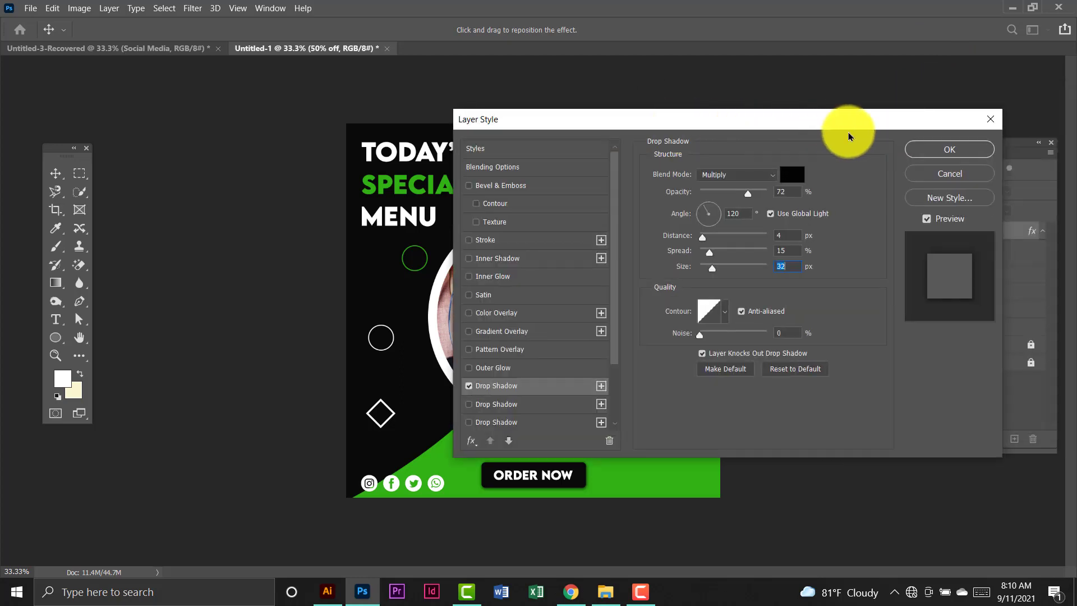
click(928, 149)
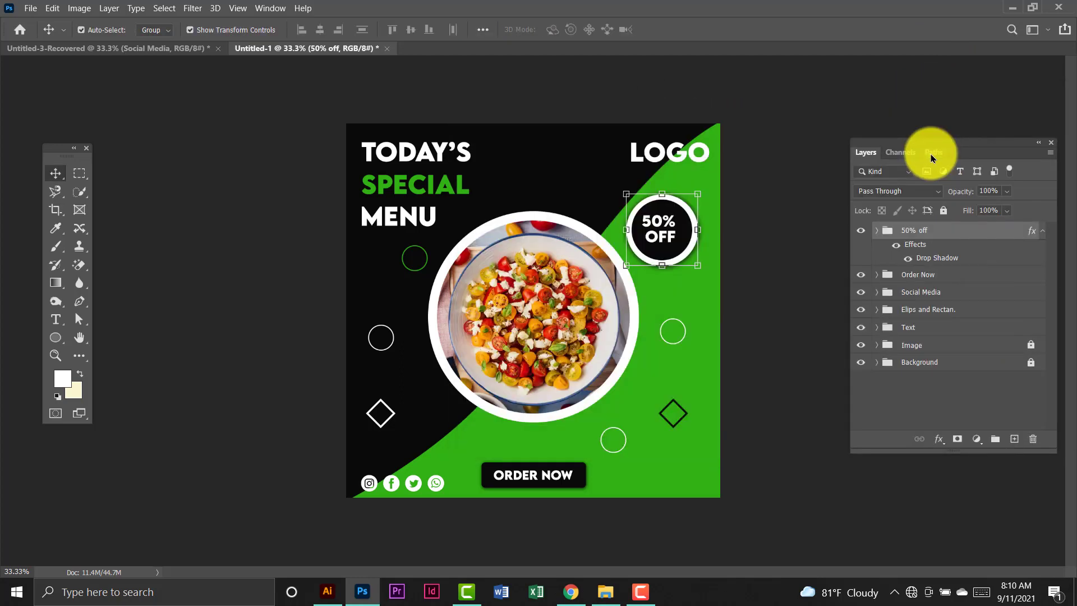
click(802, 125)
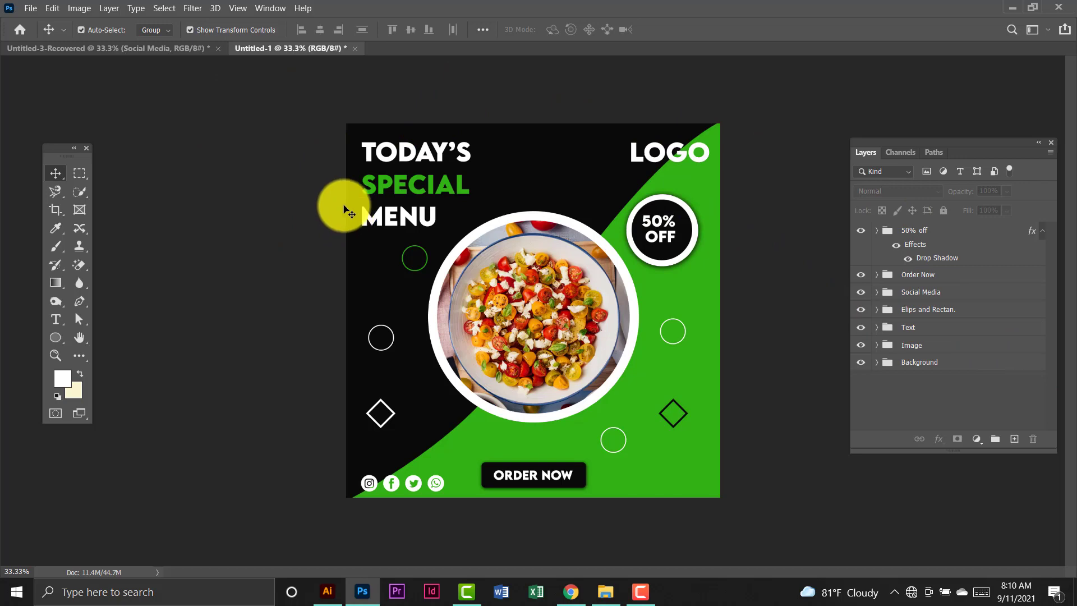
Create a new 2000 × 2000 px RGB document at 300 pixels/inch, and unlock its Background layer.
click(30, 9)
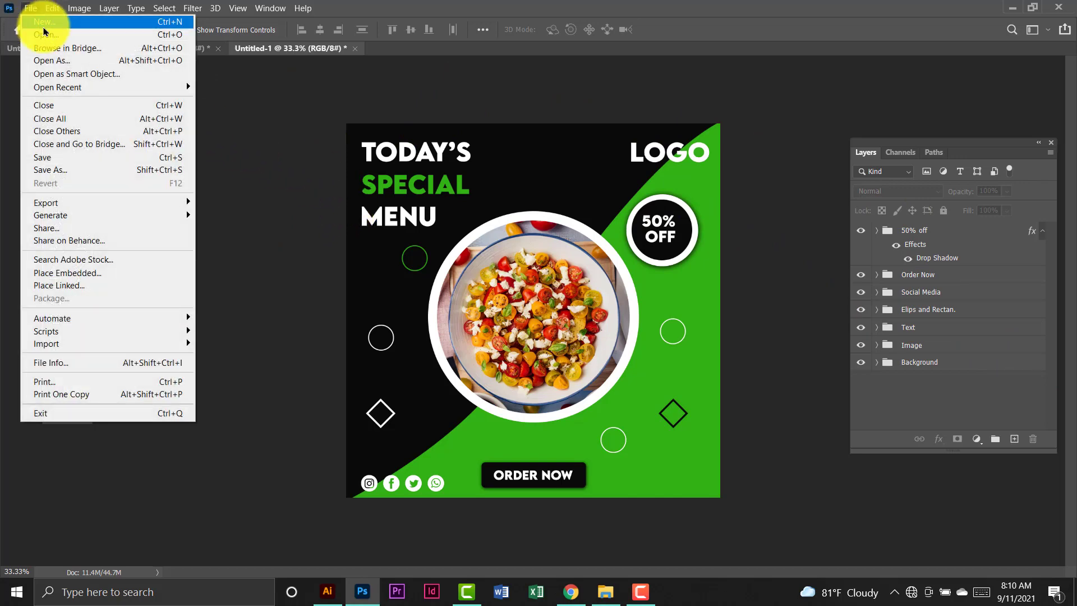
click(35, 21)
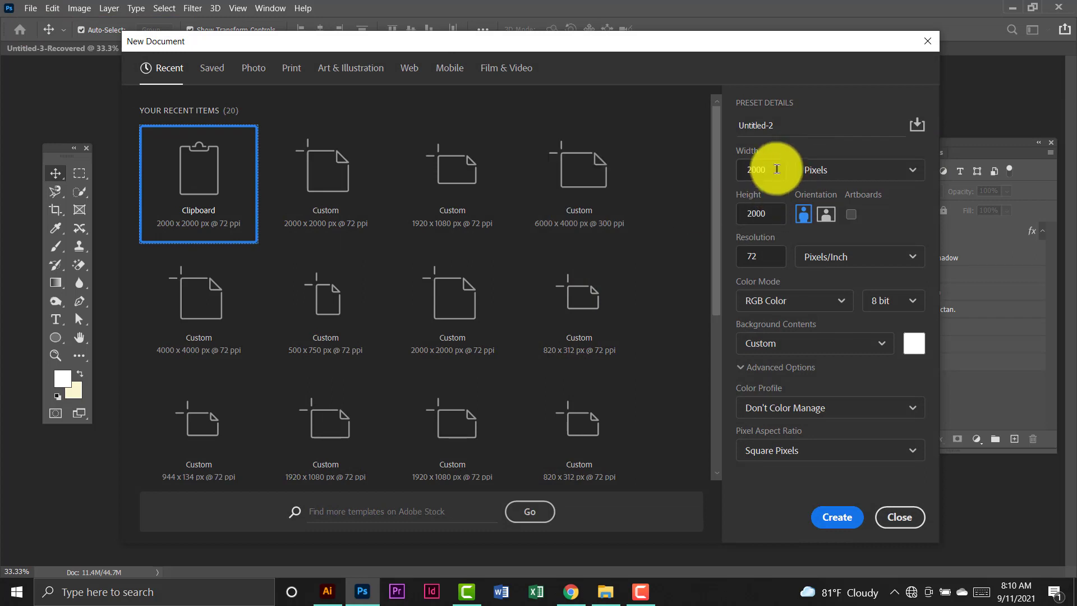
click(758, 169)
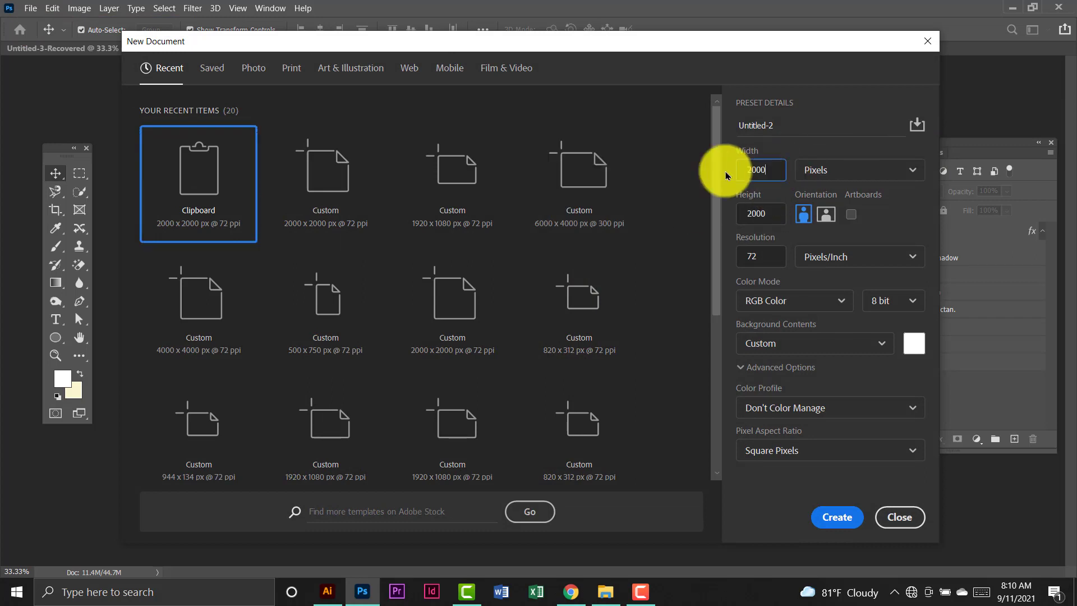
click(749, 218)
click(768, 261)
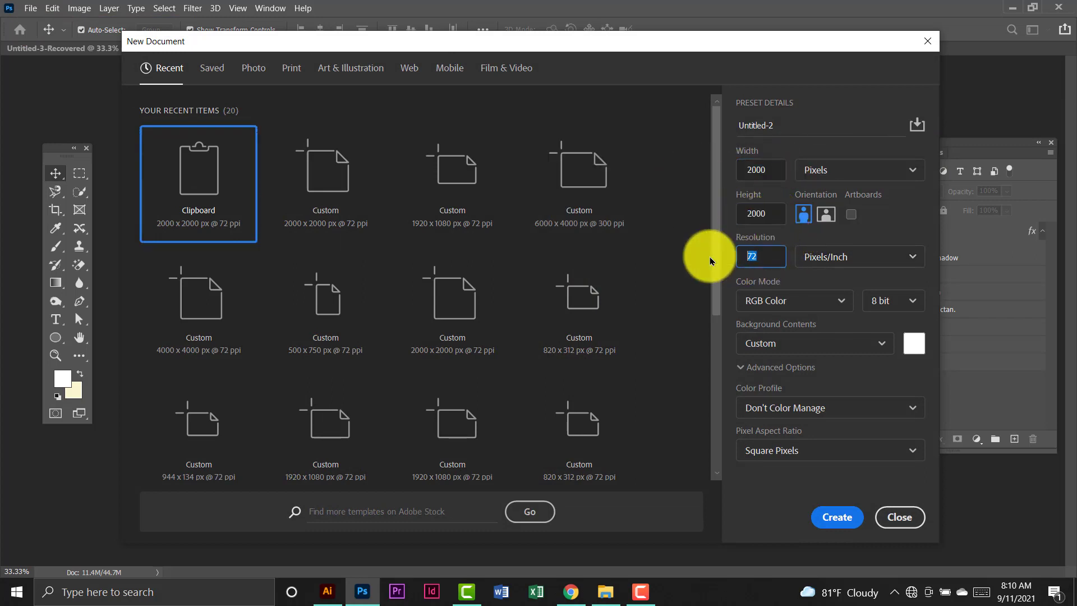
text(300)
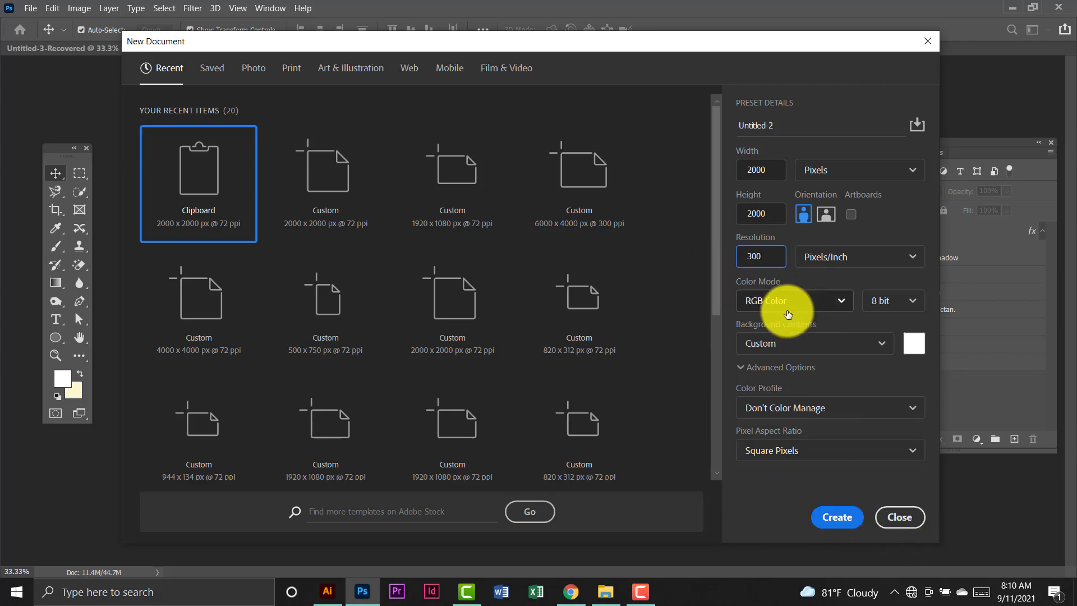
click(843, 524)
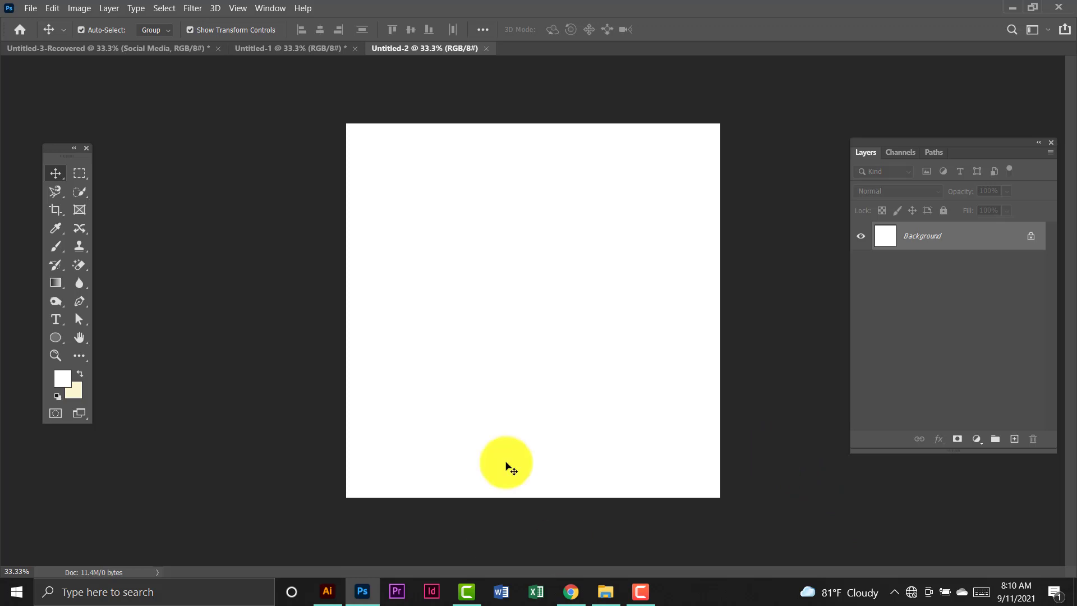
click(1029, 239)
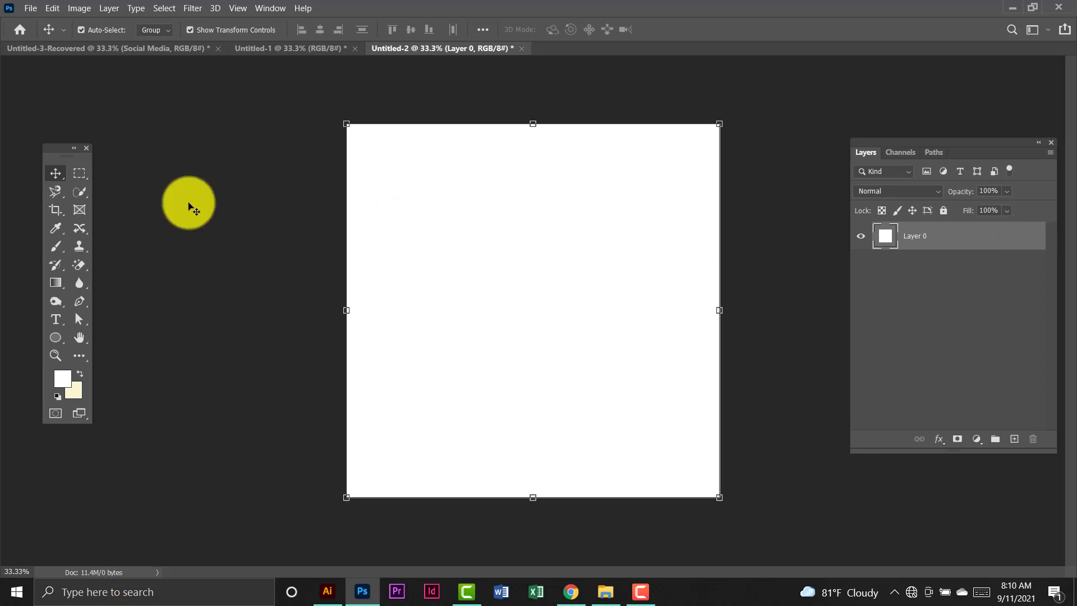
Draw a black rectangle shape about 2075 × 2075 px that covers the whole canvas and slightly overlaps its edges.
right_click(59, 339)
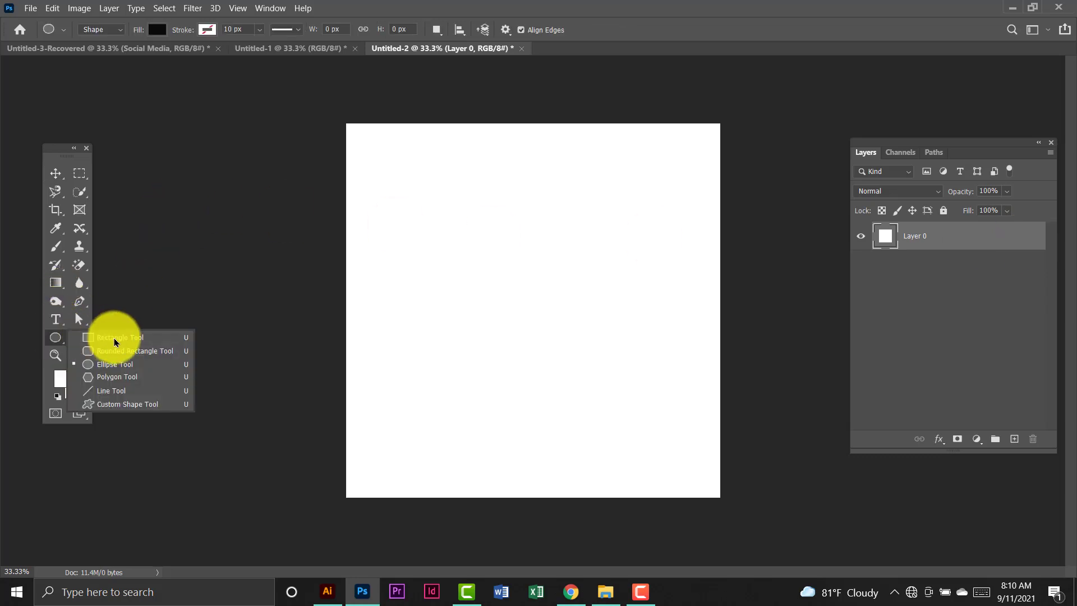
click(119, 343)
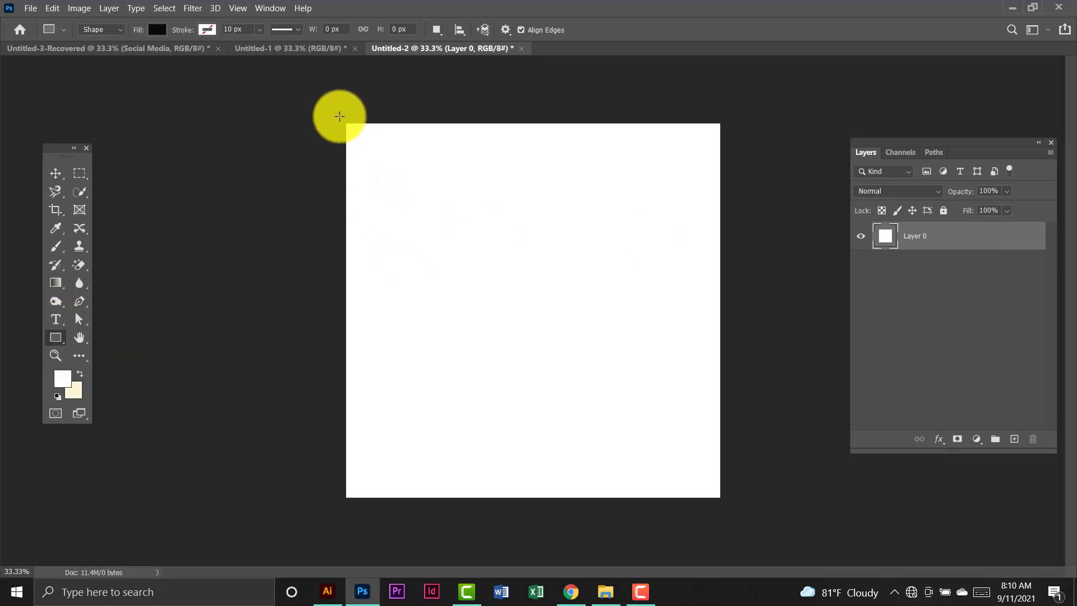
drag(339, 116, 728, 504)
click(891, 73)
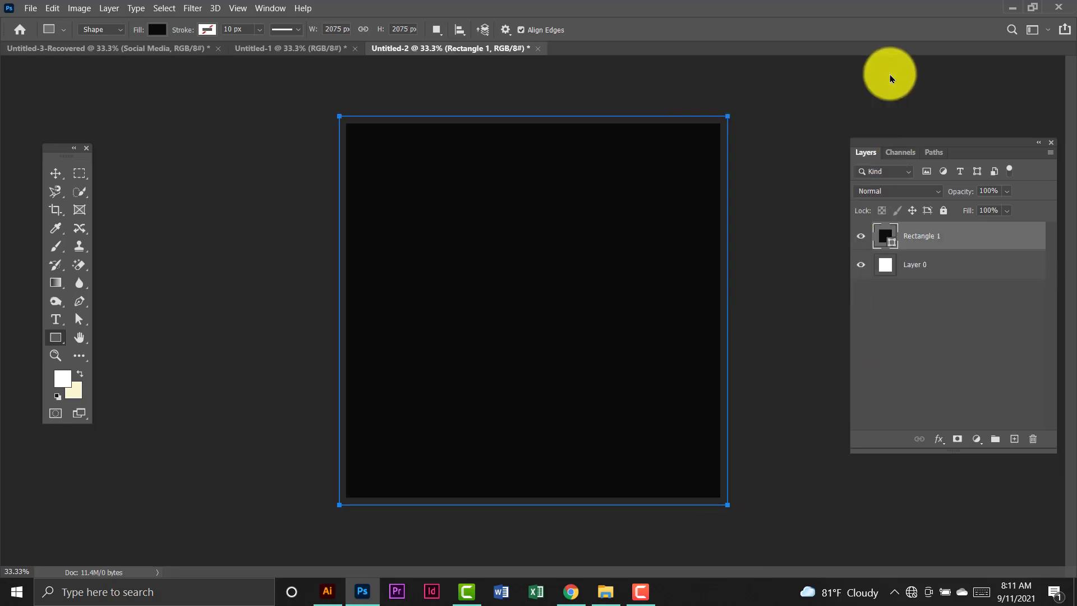
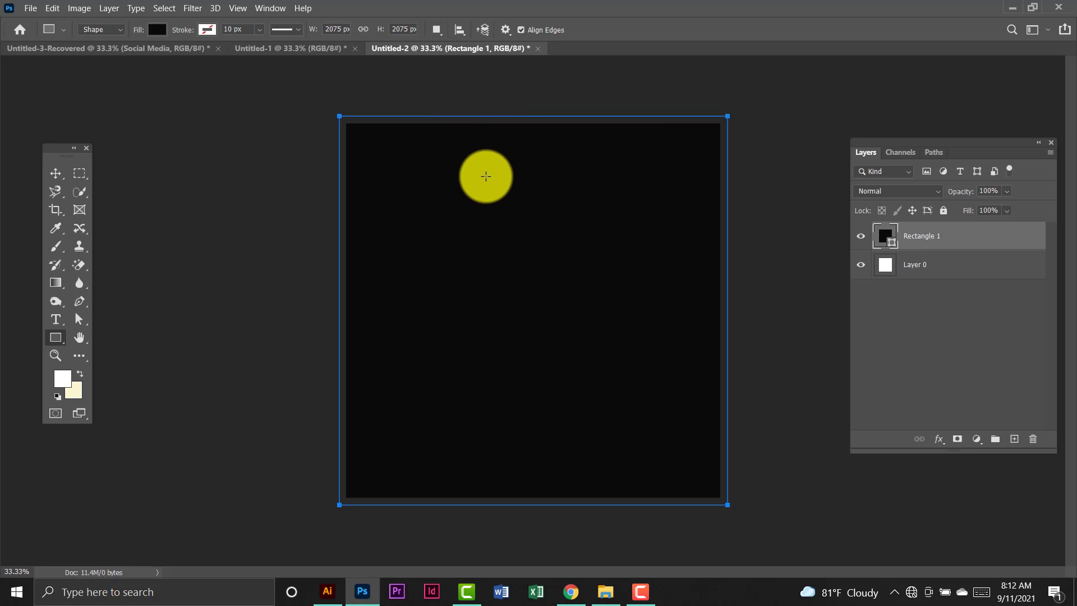
Free-transform the black rectangle so its edges snap to the canvas, making it 2000 × 2000 px.
click(55, 9)
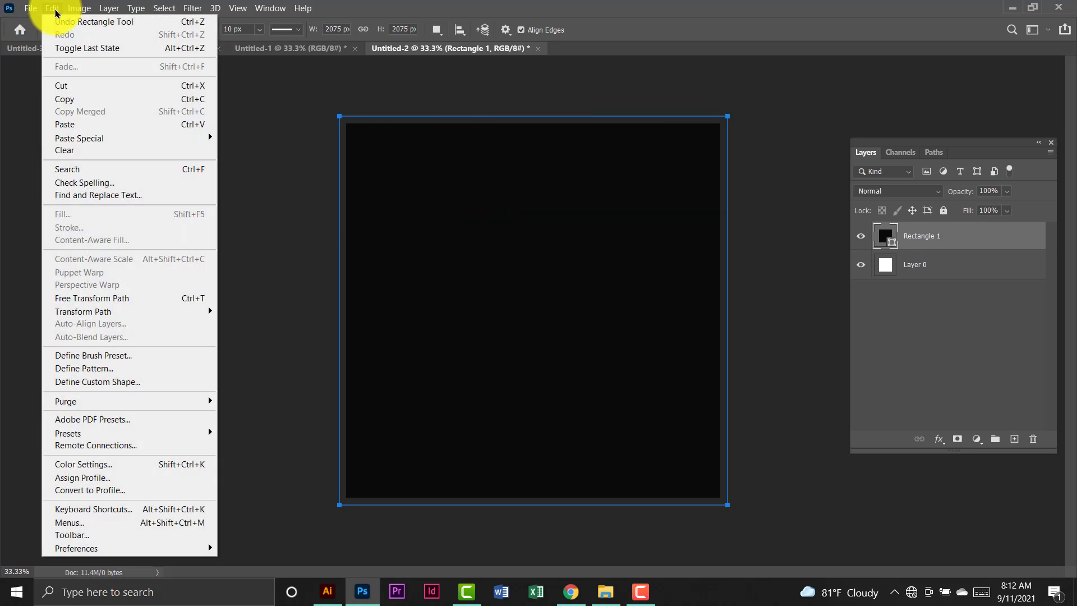
click(147, 303)
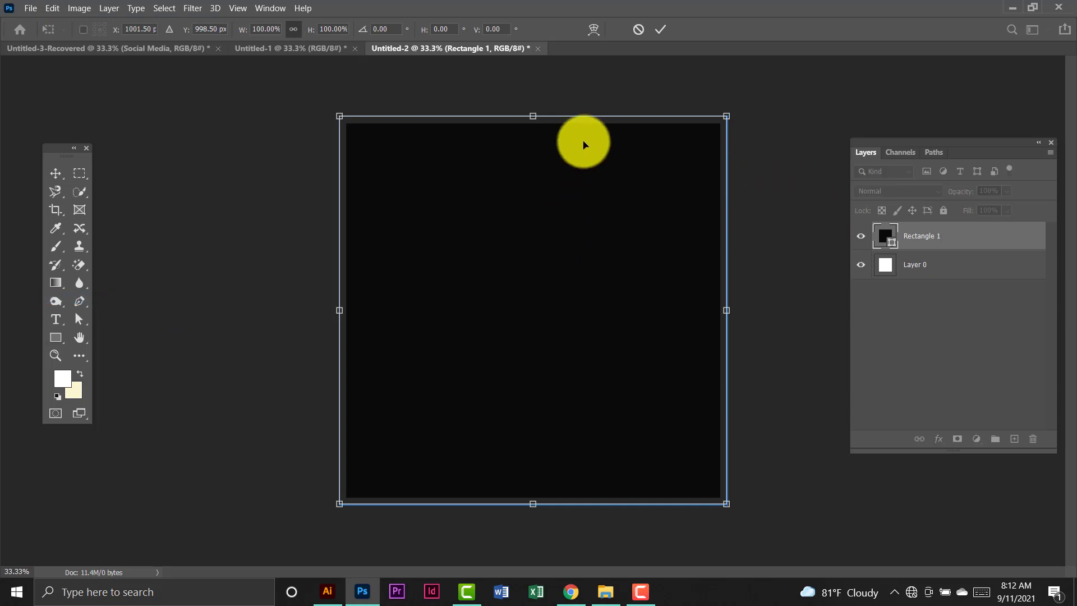
drag(533, 121, 533, 125)
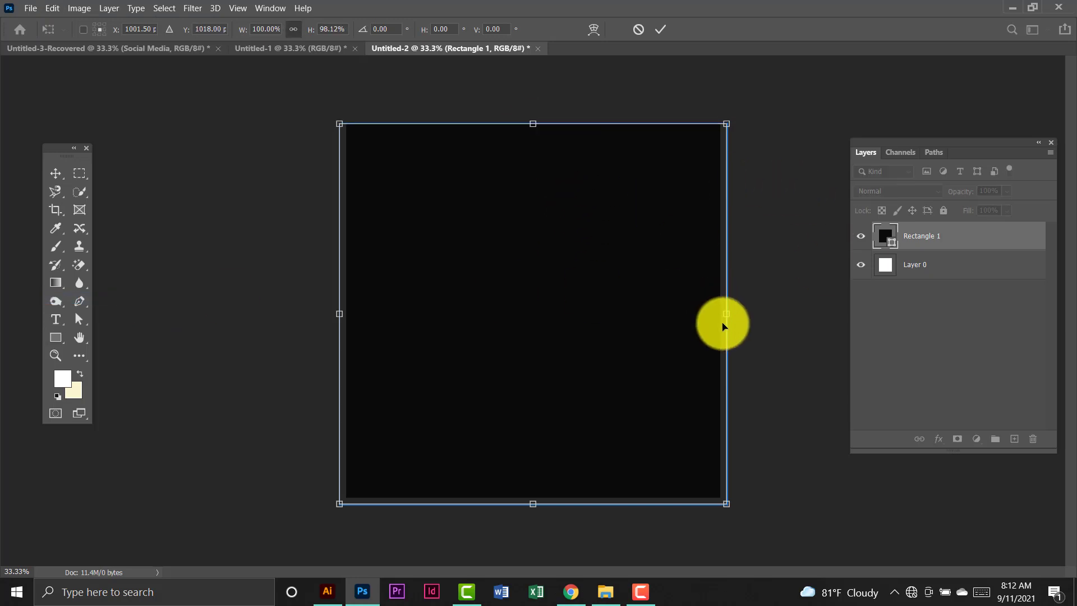
drag(728, 314, 724, 315)
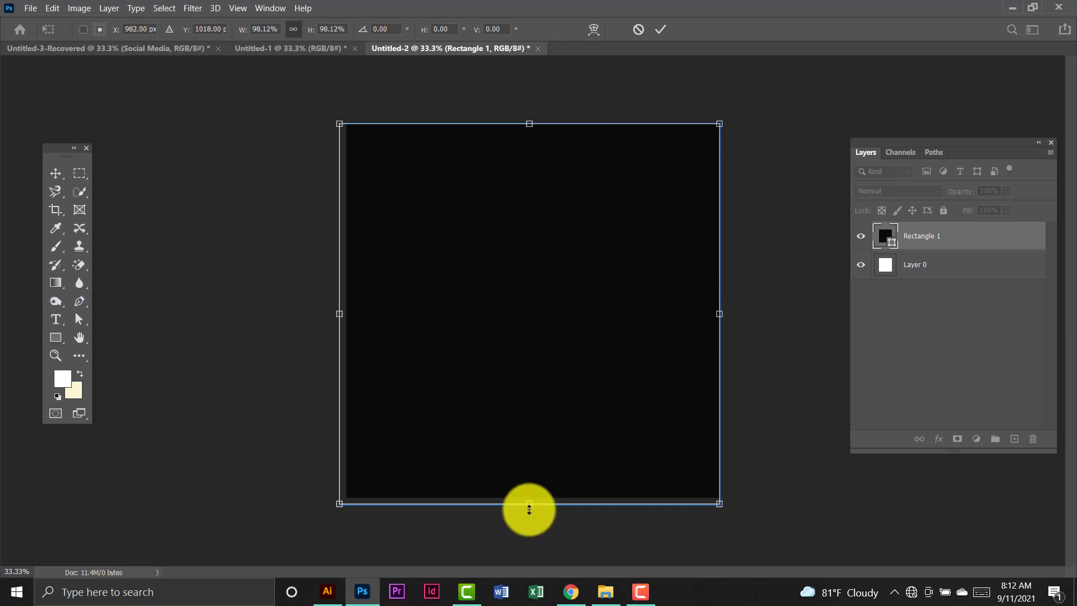
drag(529, 504, 520, 498)
drag(342, 318, 346, 309)
key(ctrl+z)
key(Return)
click(363, 156)
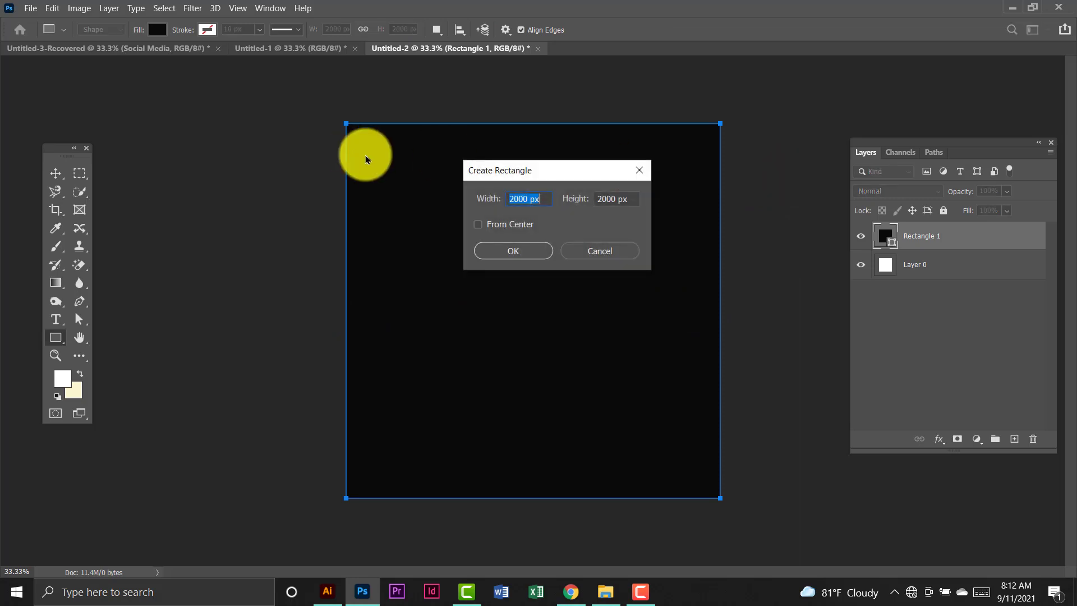
click(586, 251)
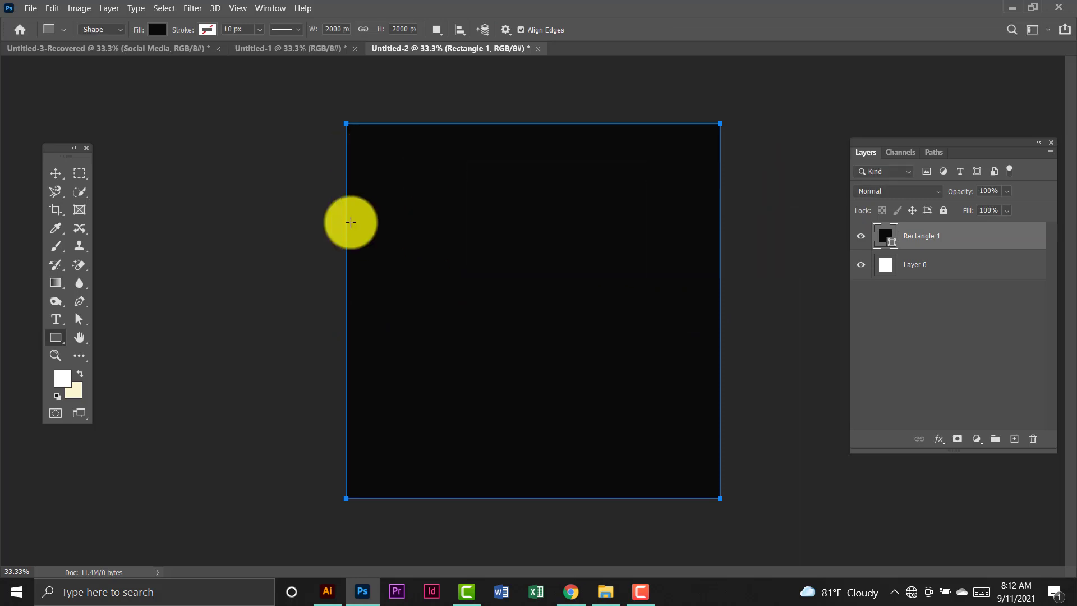
Group the Rectangle 1 and Layer 0 layers, and name the group "Background".
click(56, 173)
click(169, 193)
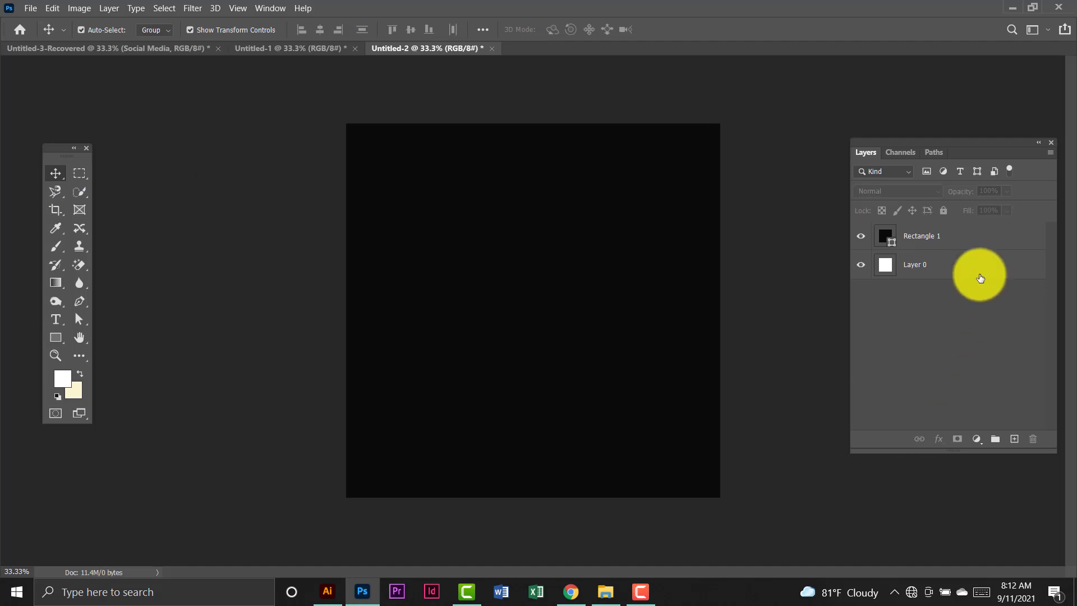
click(960, 235)
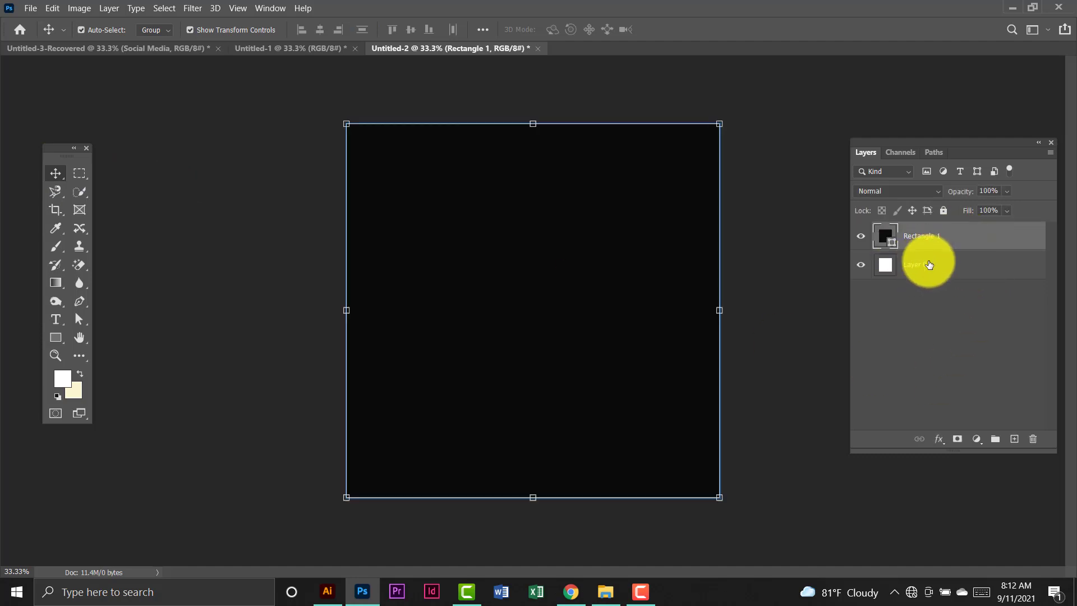
shift+click(933, 274)
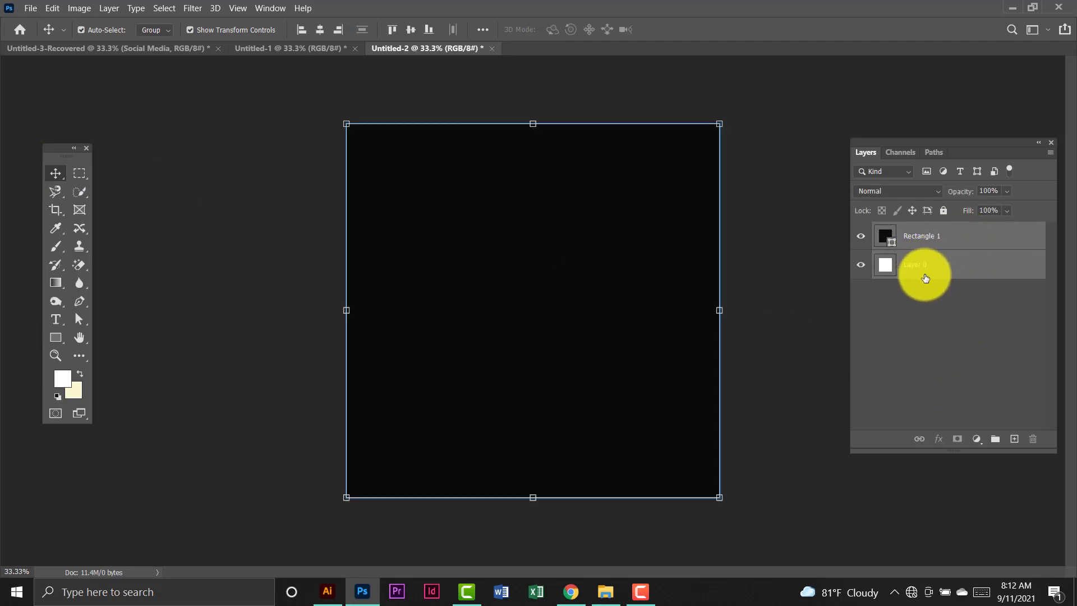
key(ctrl)
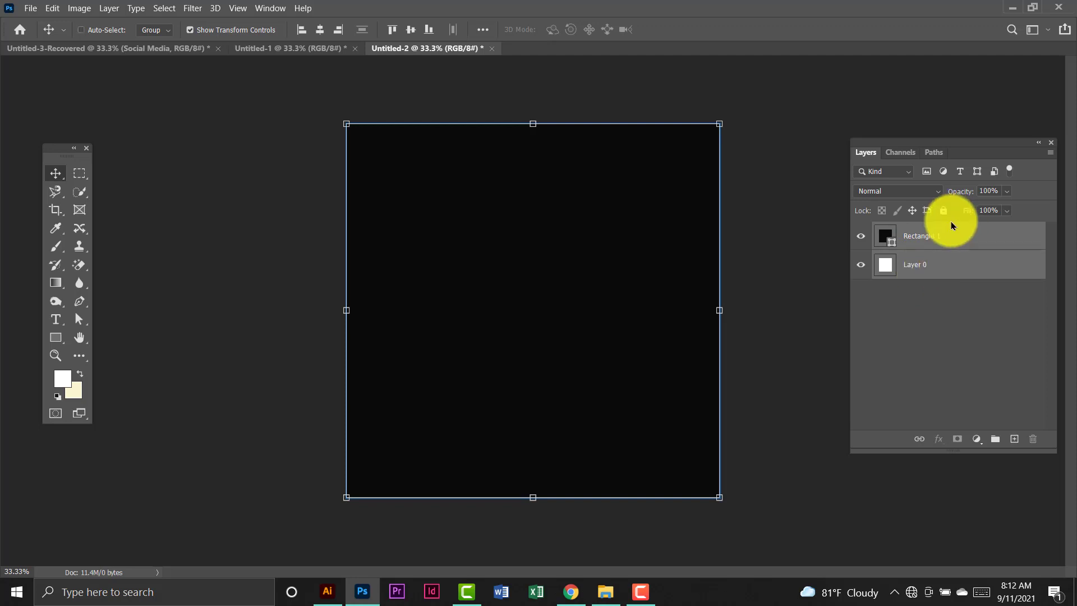
key(ctrl+g)
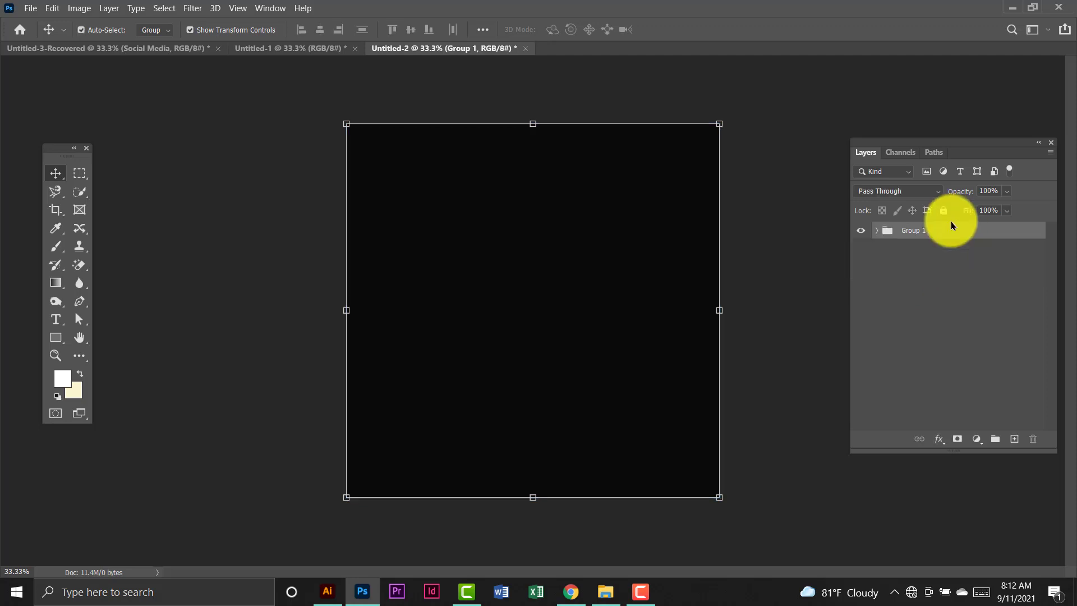
double_click(922, 230)
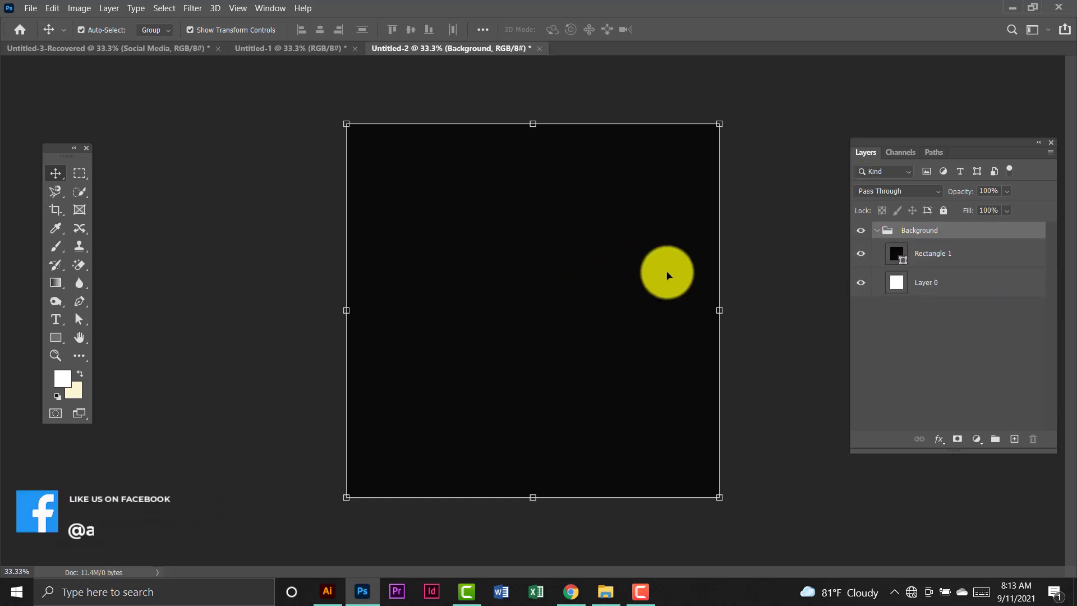
click(1012, 262)
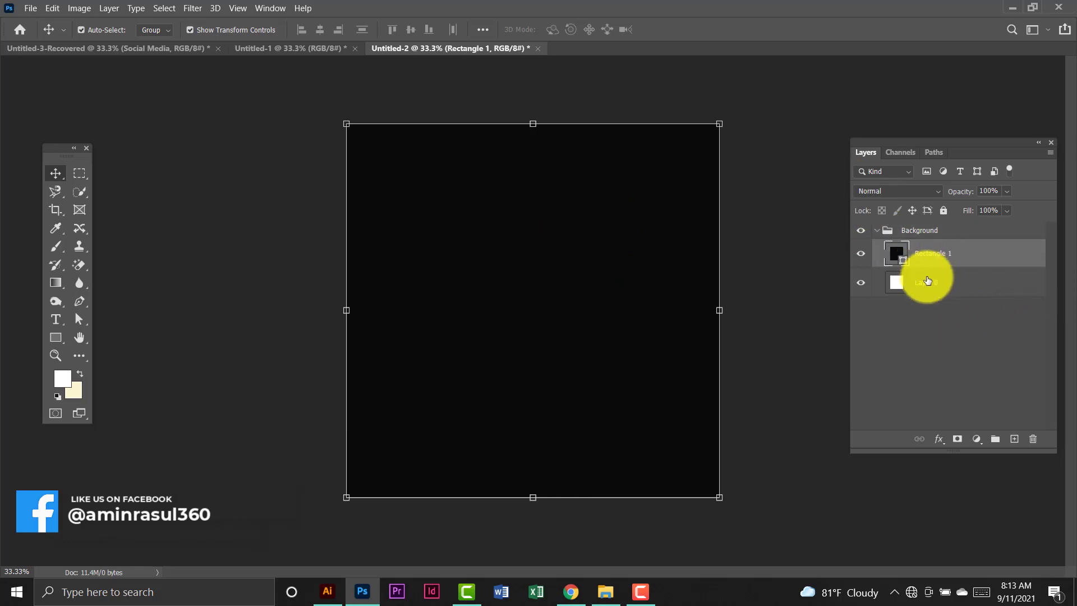
double_click(981, 259)
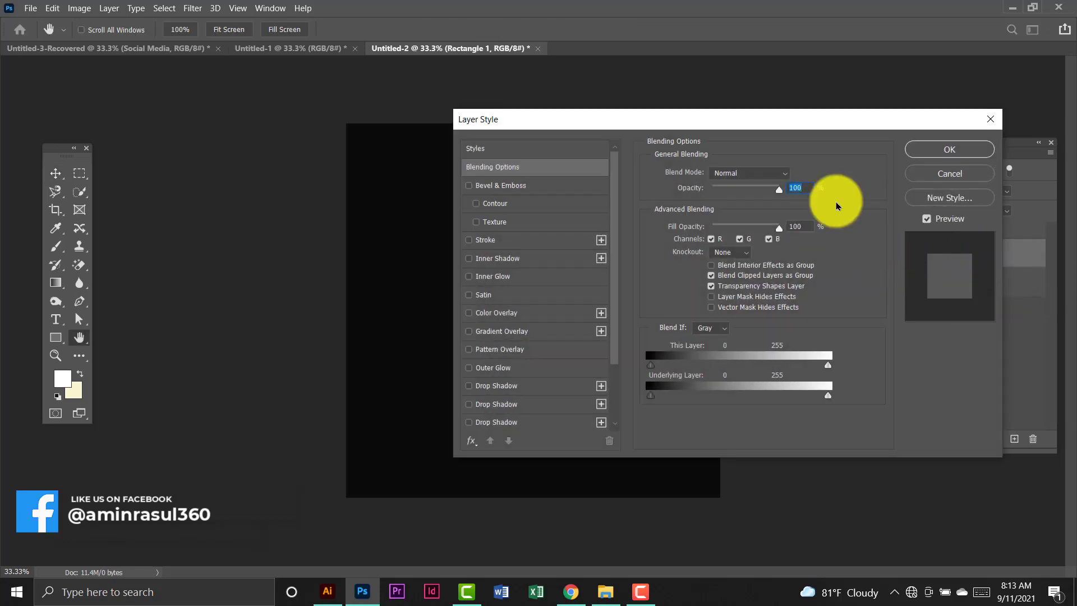
click(989, 120)
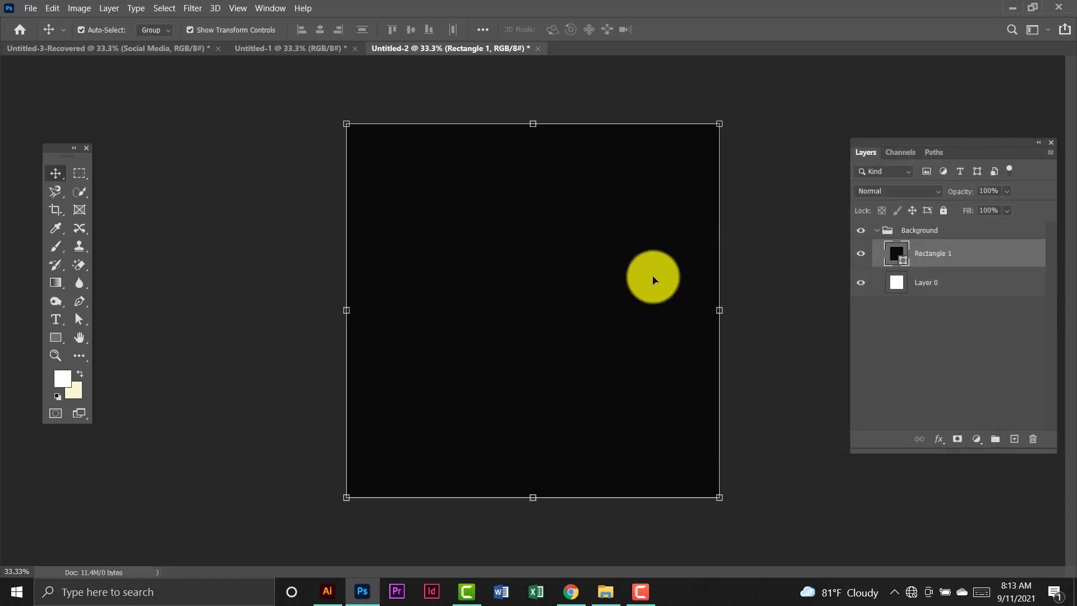
Add a gradient overlay to Rectangle 1 using the near-black to dark navy gradient preset.
double_click(1018, 262)
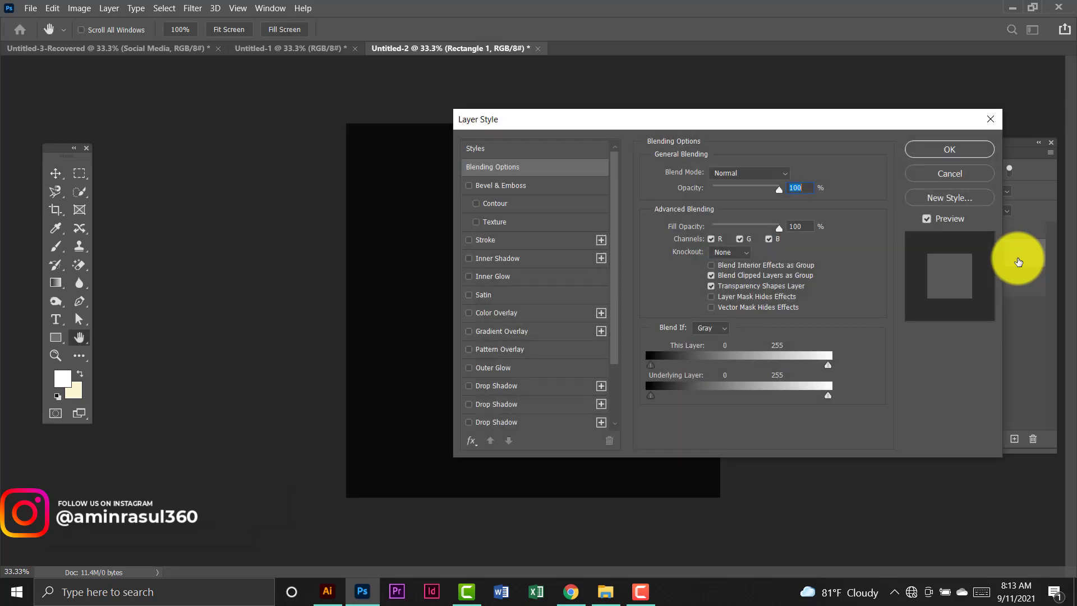
click(502, 331)
drag(723, 120, 895, 73)
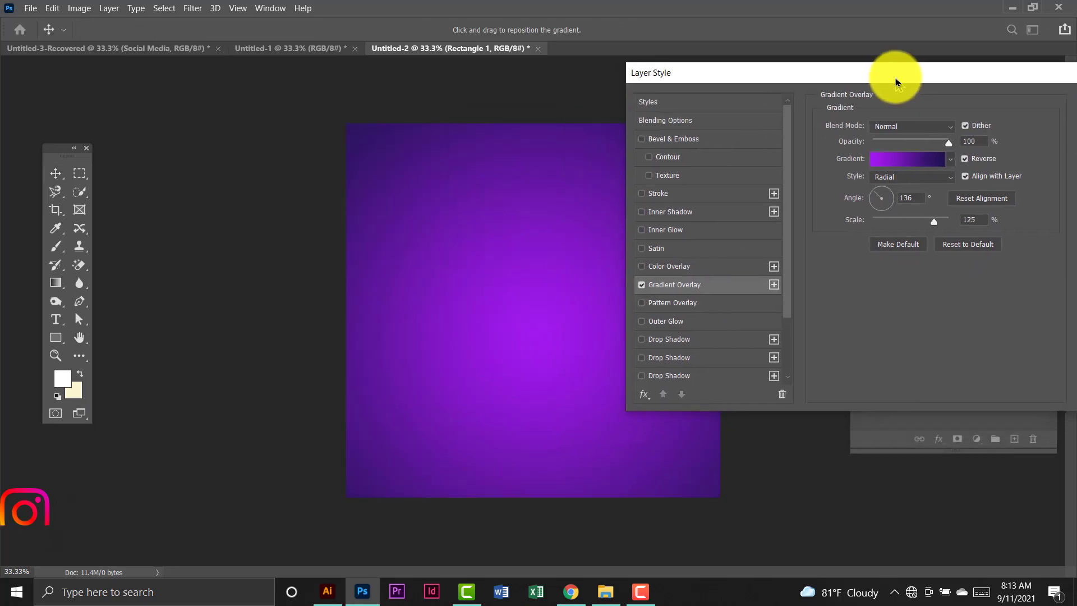
click(950, 167)
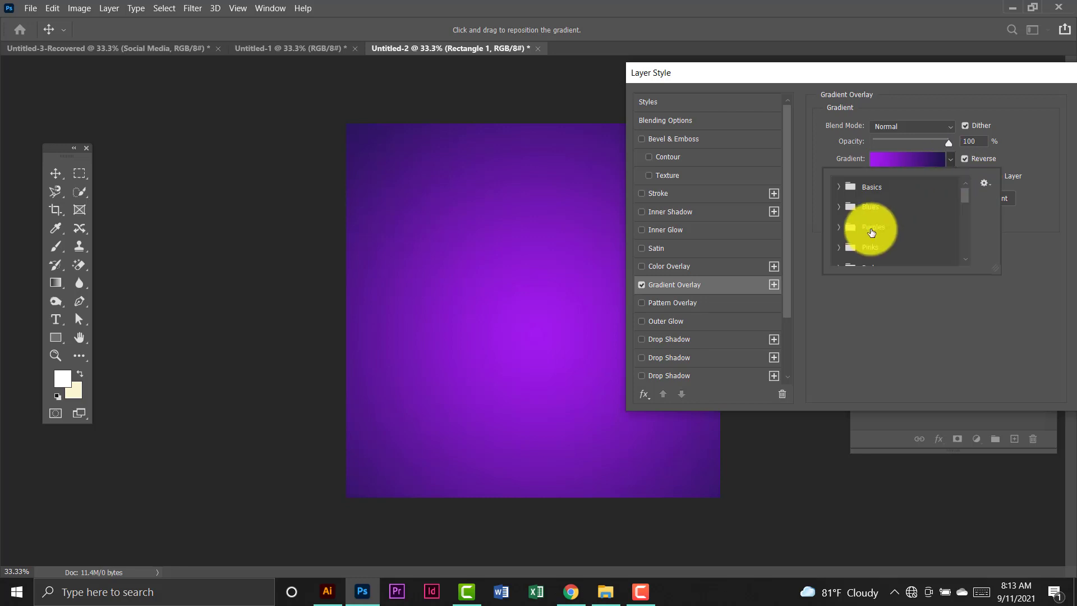
scroll(868, 227, down, 5)
scroll(871, 232, down, 2)
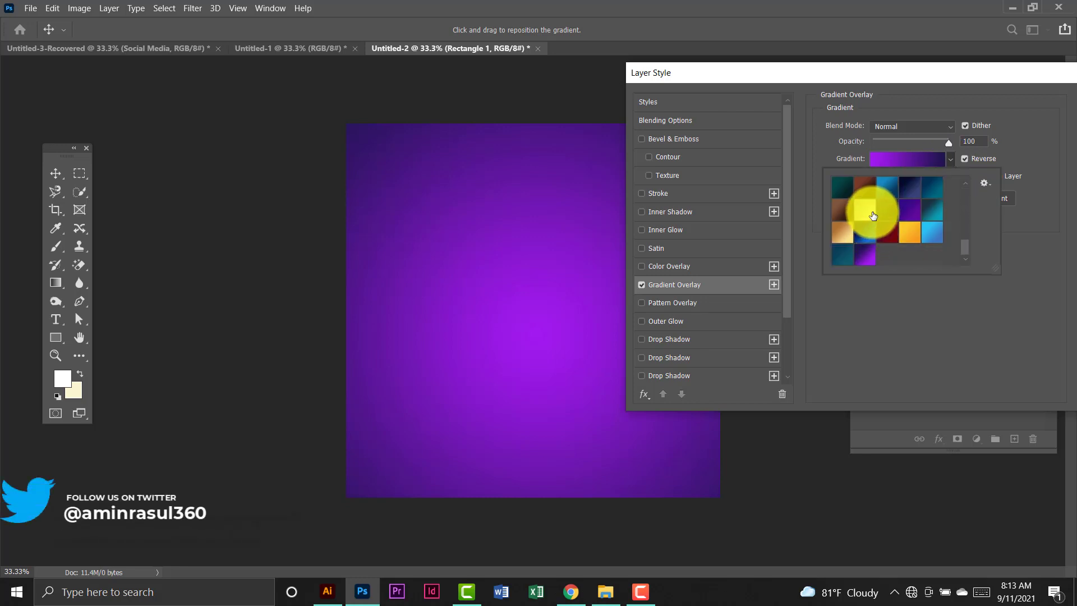
click(889, 215)
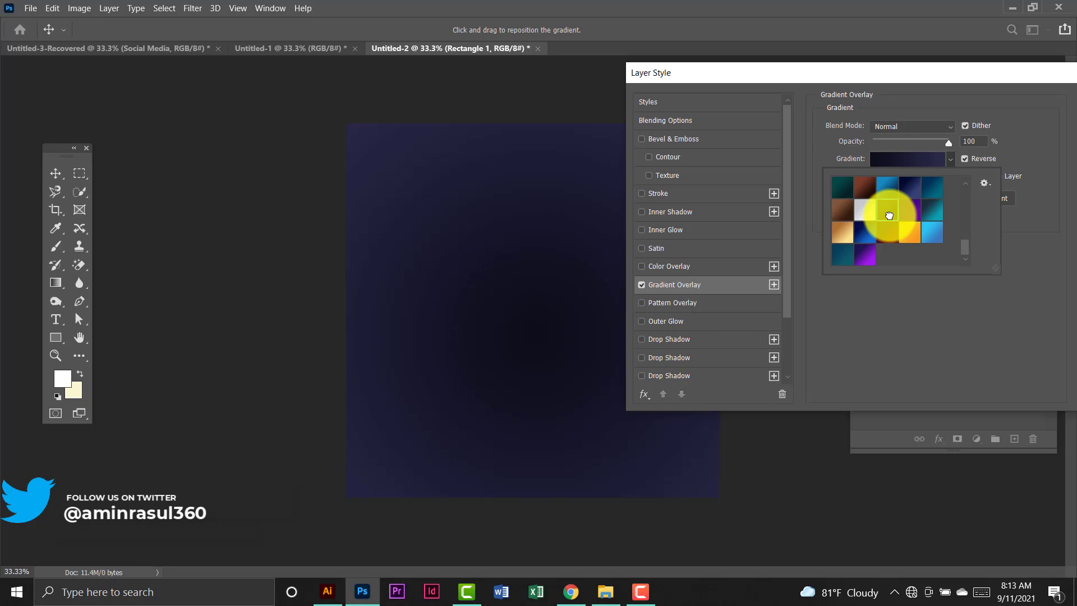
click(909, 186)
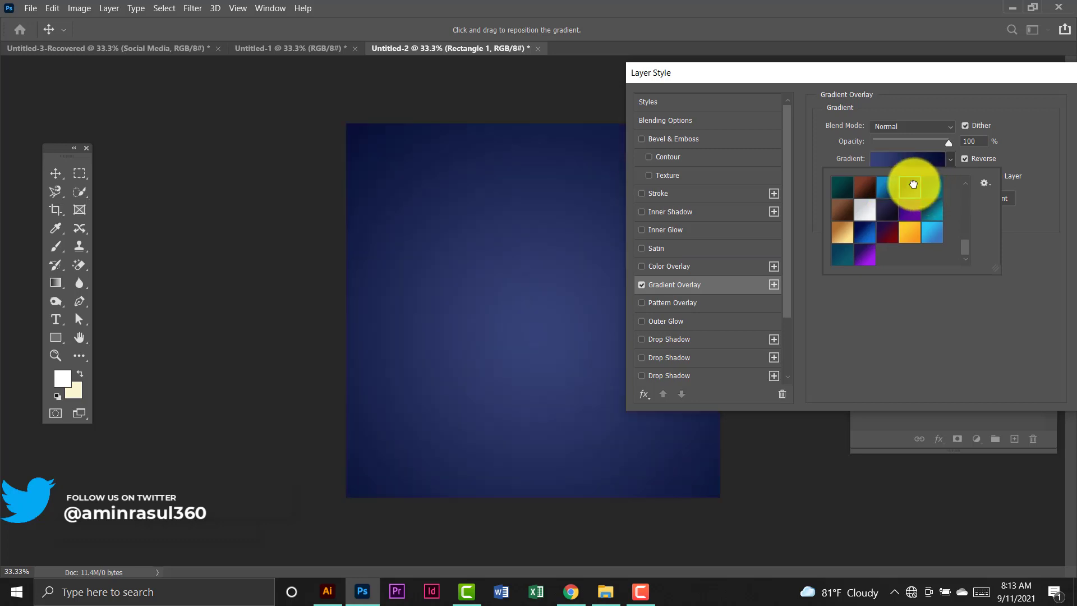
click(889, 216)
click(921, 164)
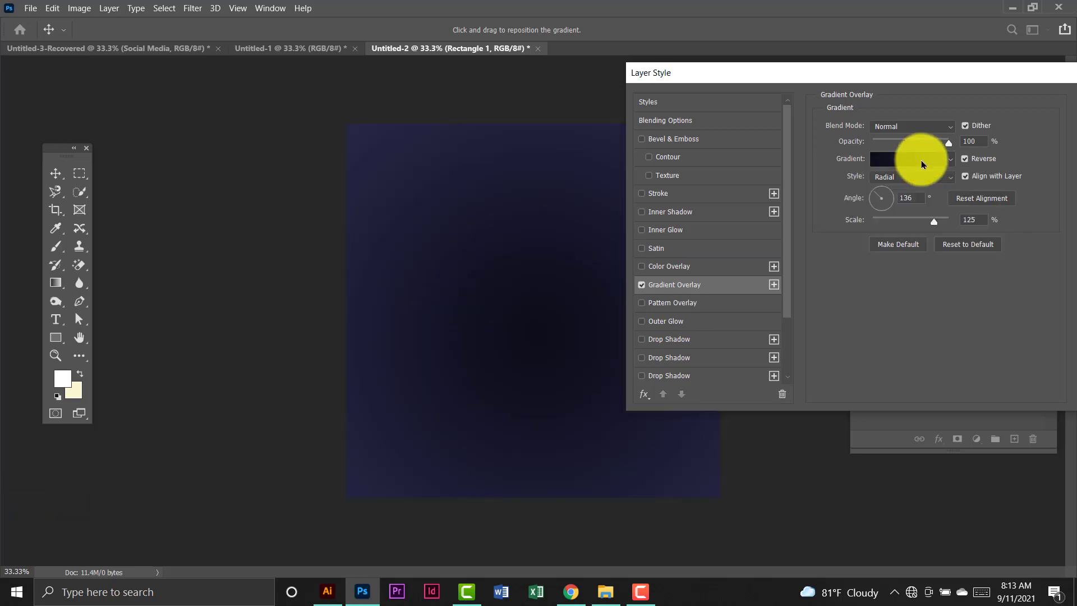
Swap the overlay gradient's color stops, placing the near-black stop at 0% and the dark navy stop at 100%.
click(921, 164)
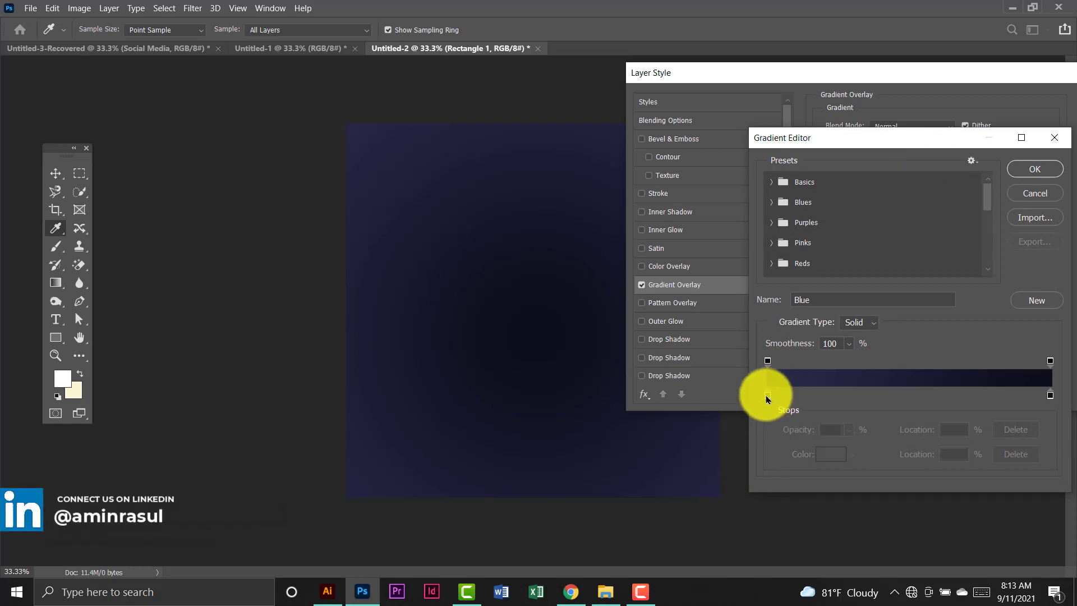
click(809, 395)
drag(824, 394, 956, 390)
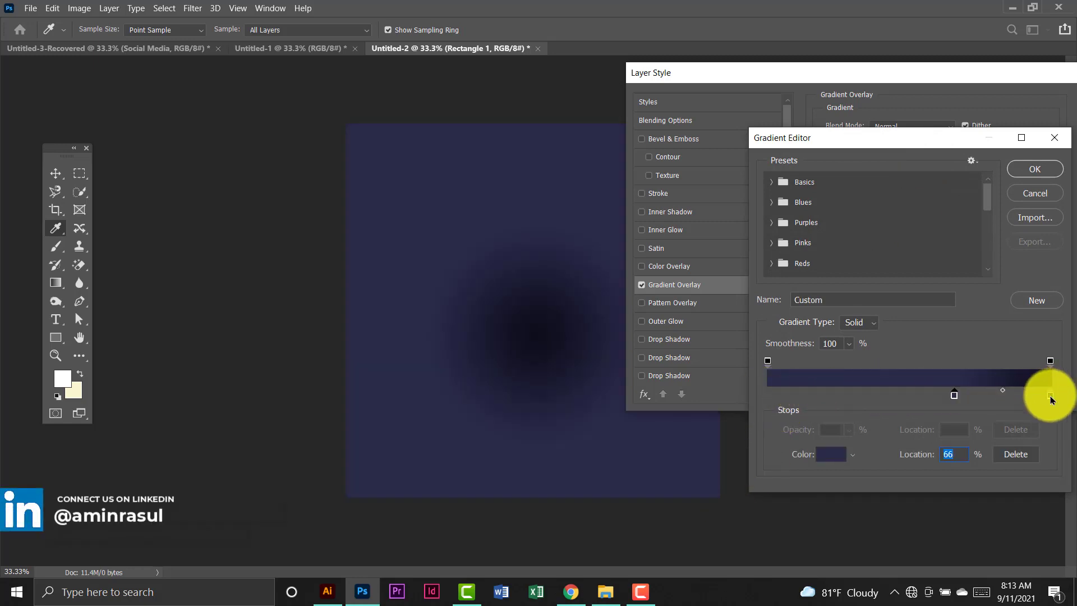
drag(1051, 396, 766, 393)
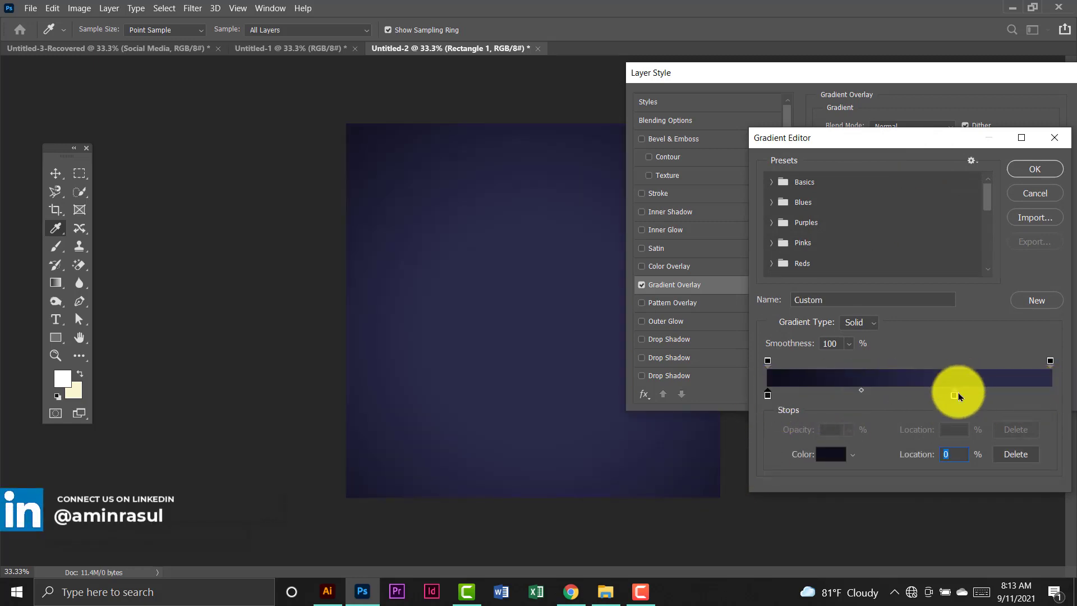
click(955, 395)
drag(968, 400, 1051, 394)
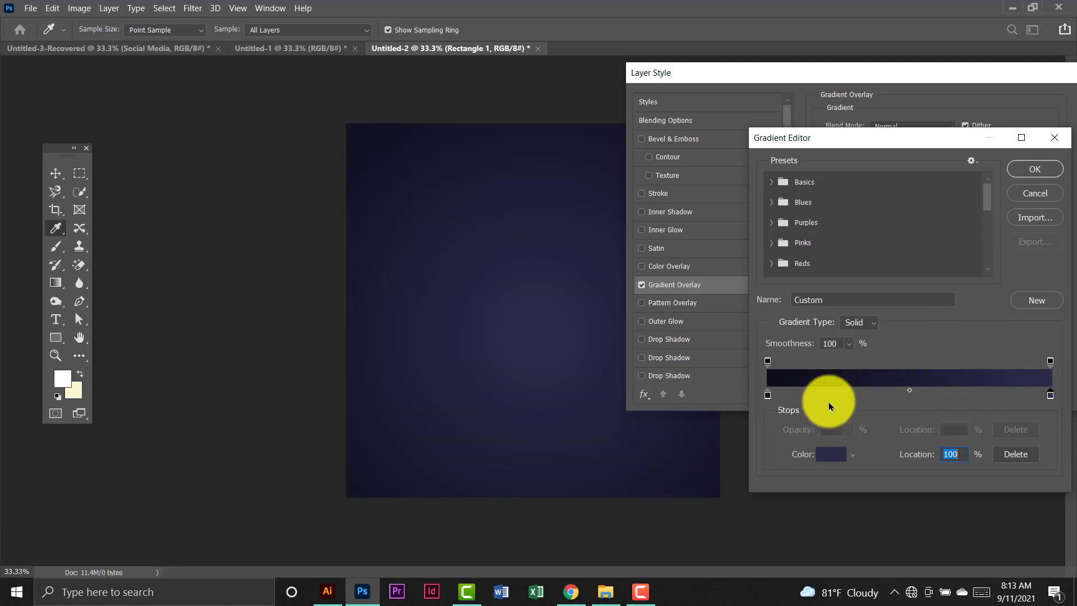
Check the color codes of the gradient's near-black and dark navy end stops.
double_click(767, 396)
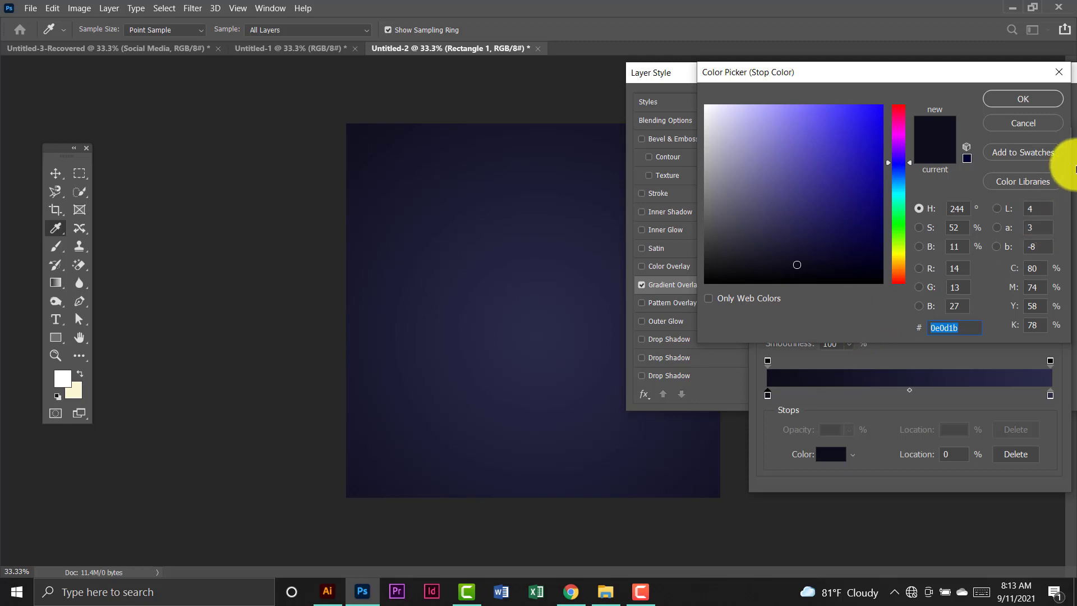
click(1031, 99)
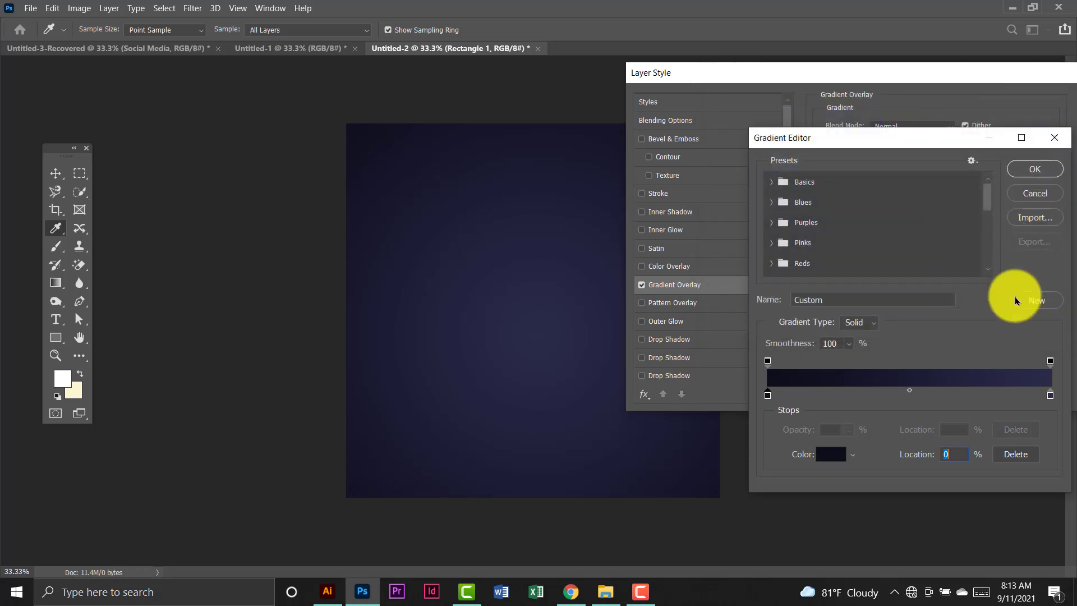
double_click(1051, 400)
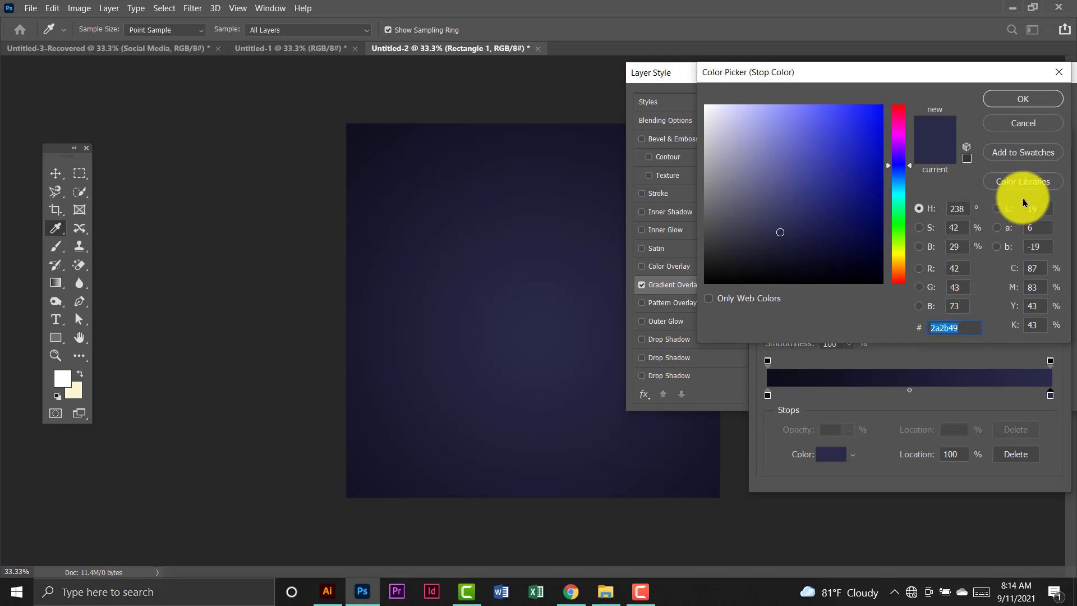
Apply the radial gradient overlay to the background rectangle with stop color #2a2b49 and a scale of 73%.
click(1006, 100)
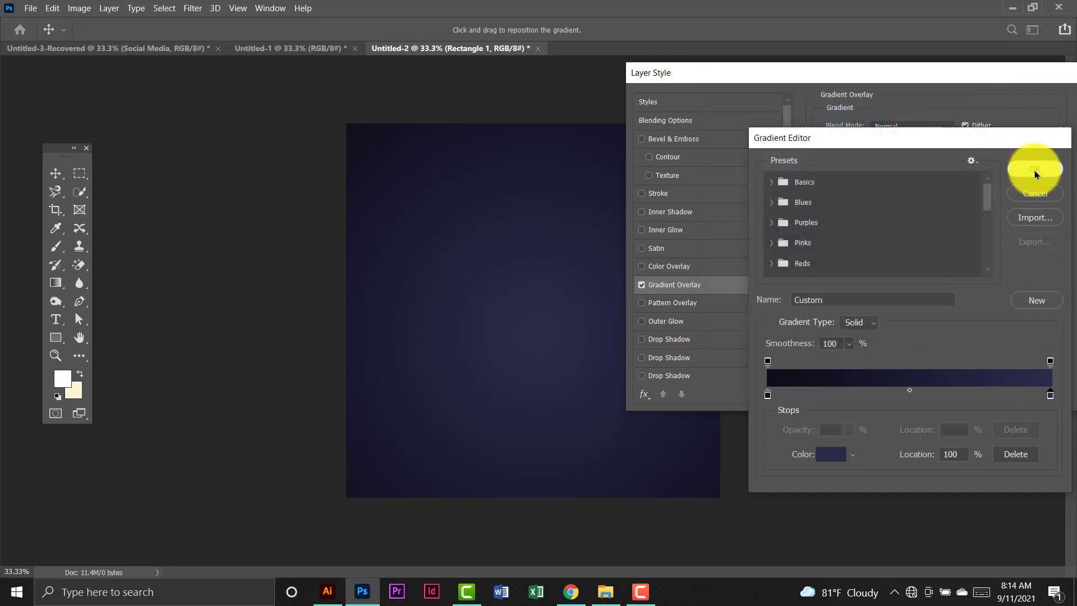
click(1035, 169)
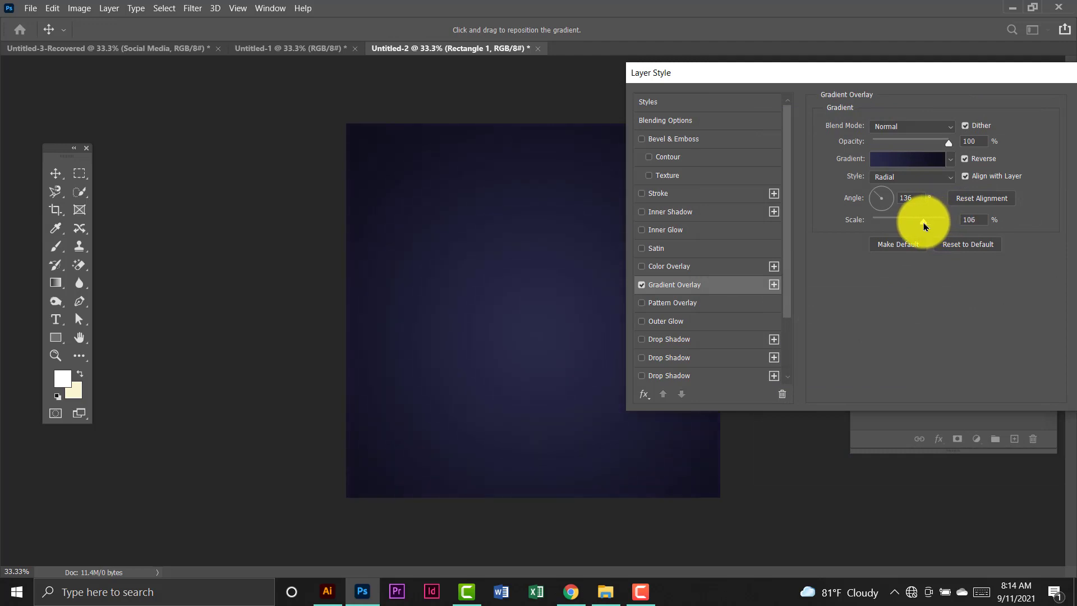
click(924, 226)
mouse_move(924, 226)
mouse_down()
mouse_move(892, 227)
mouse_move(913, 233)
mouse_up()
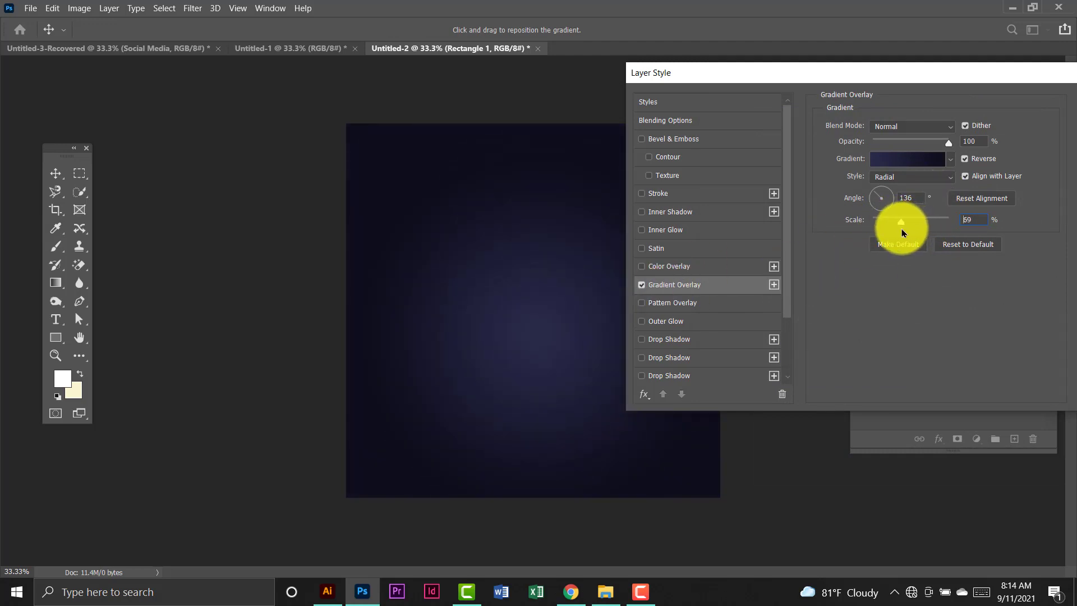
drag(1046, 74, 966, 74)
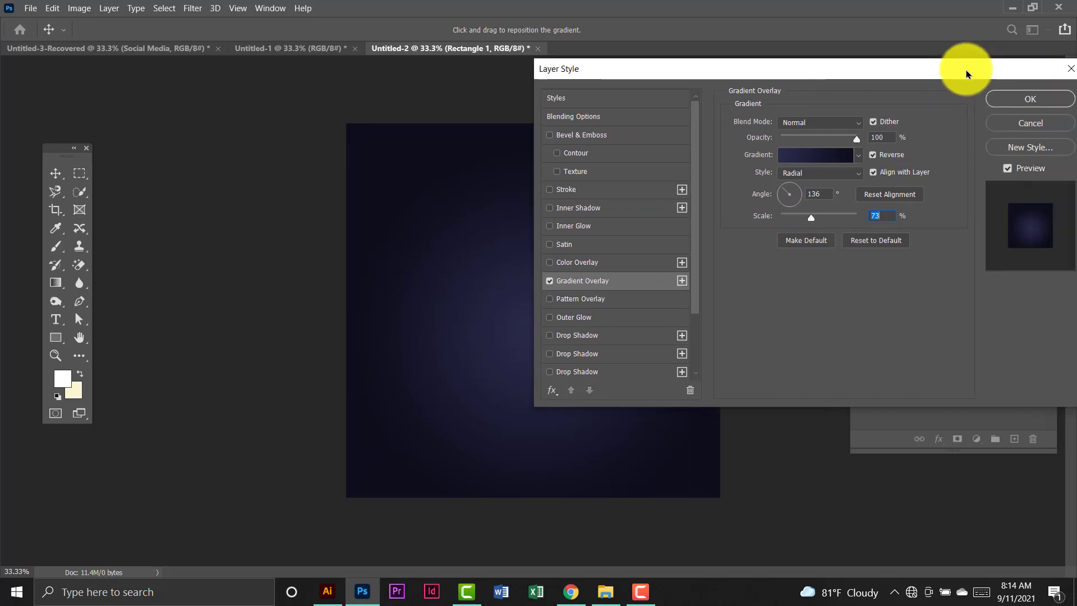
click(1029, 100)
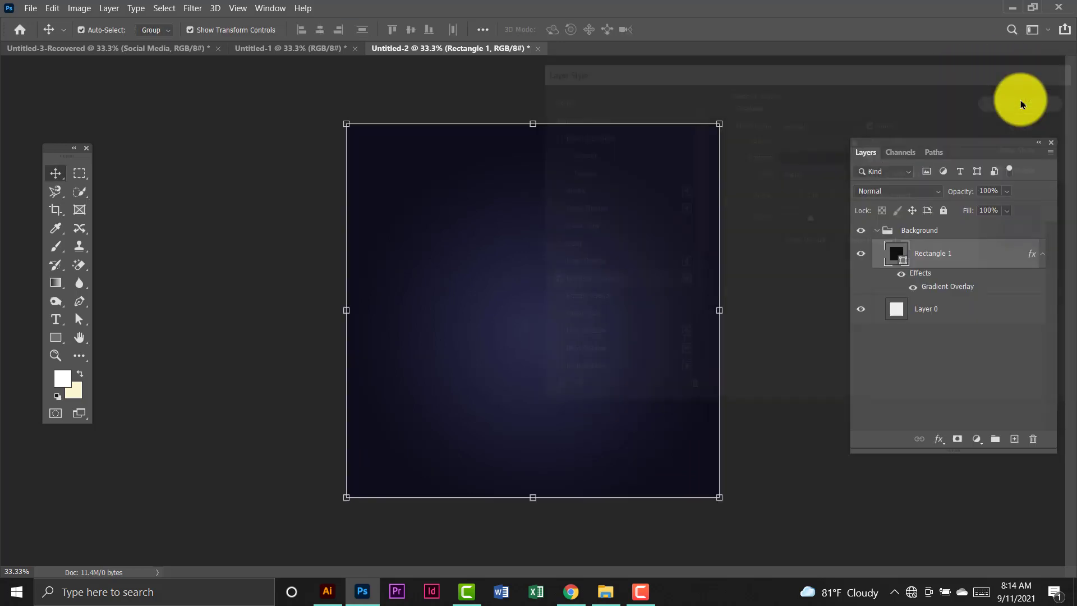
Collapse the Background group and lock it.
click(709, 114)
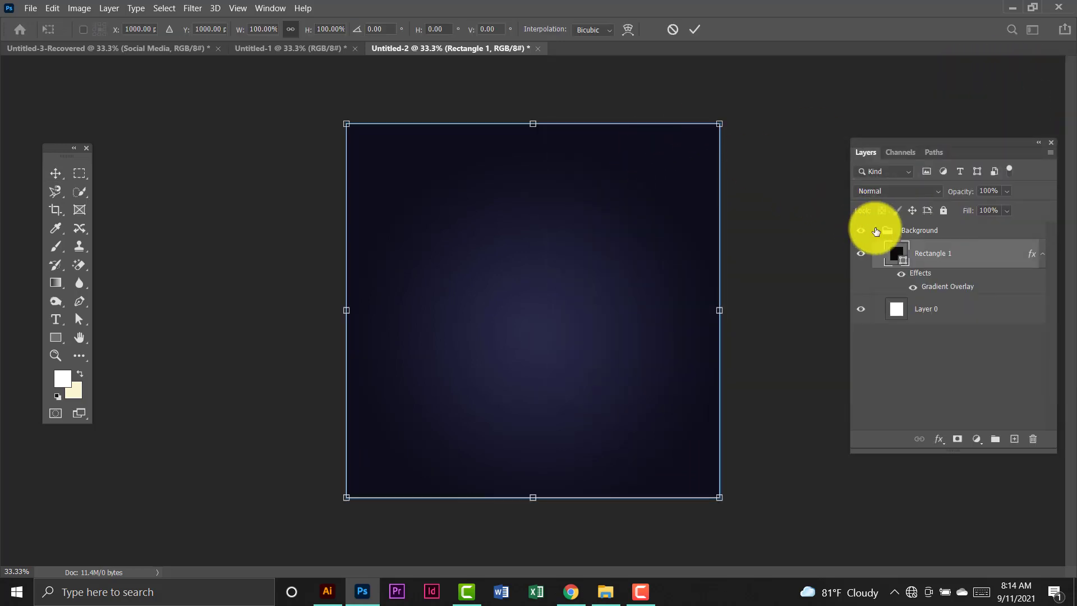
click(877, 231)
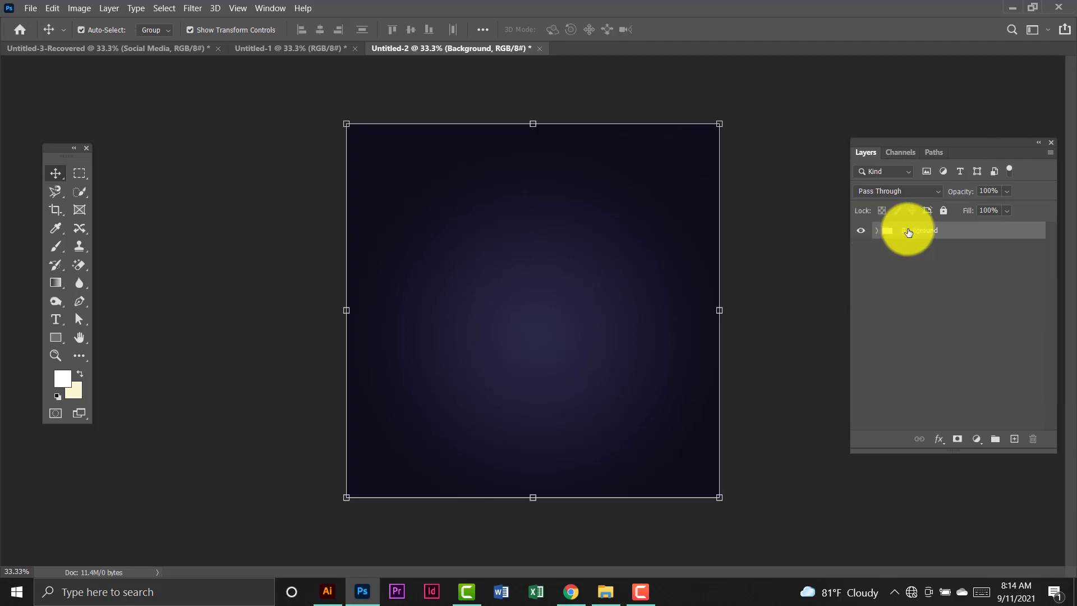
click(943, 216)
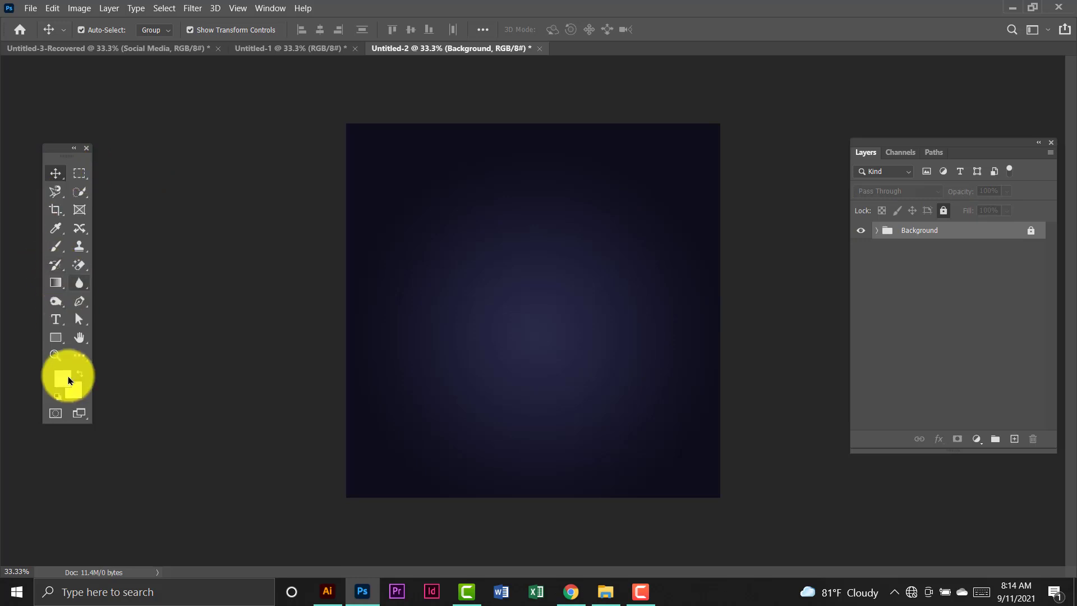
Draw a white rounded square about 628 px wide with 20 px corner radius and no stroke in the canvas's upper-left area.
click(65, 342)
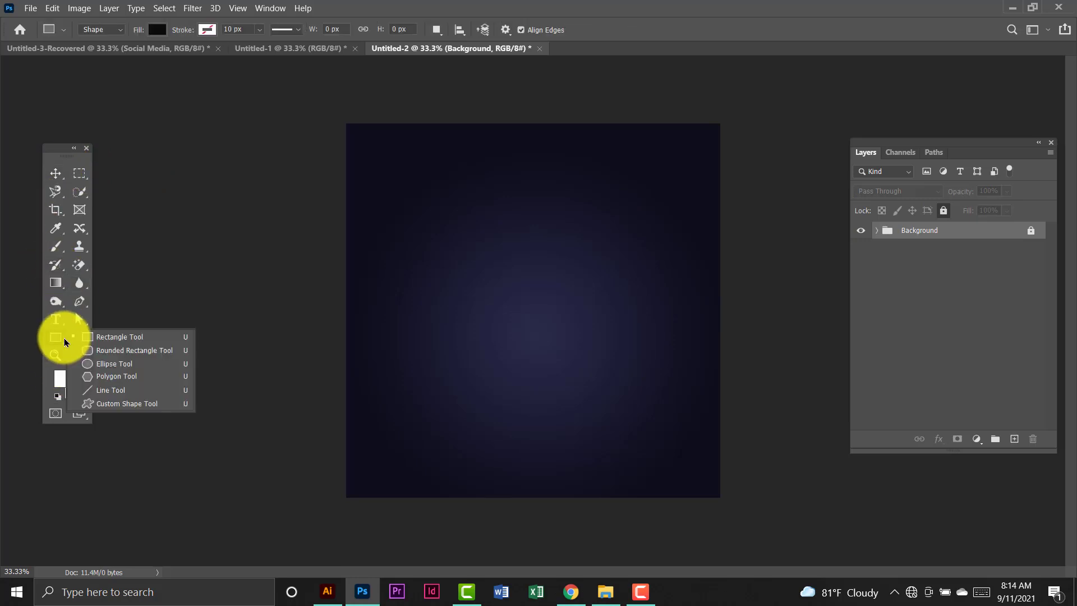
click(172, 351)
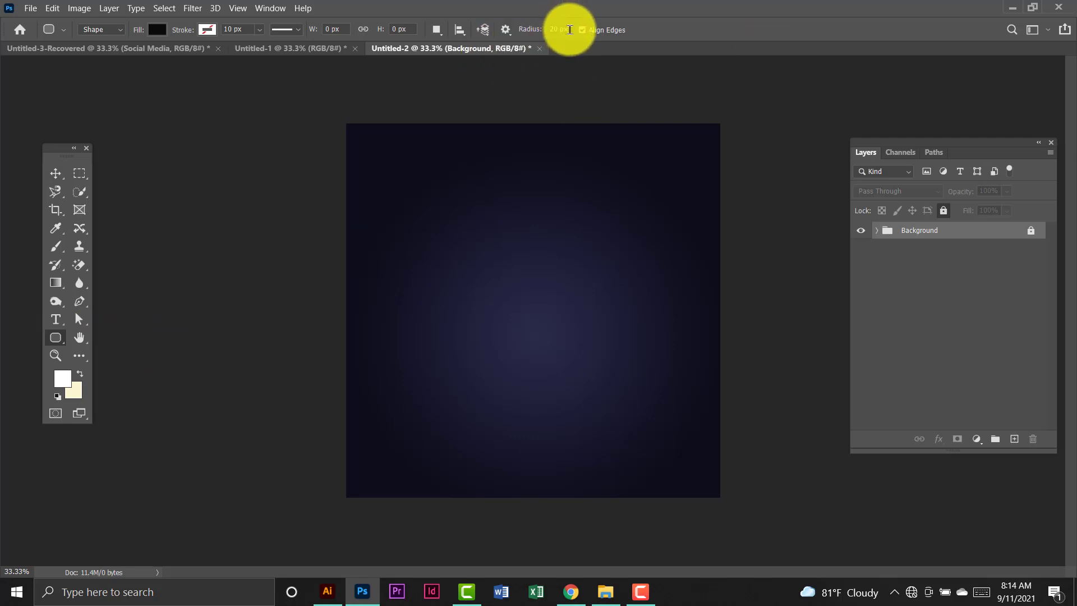
click(570, 30)
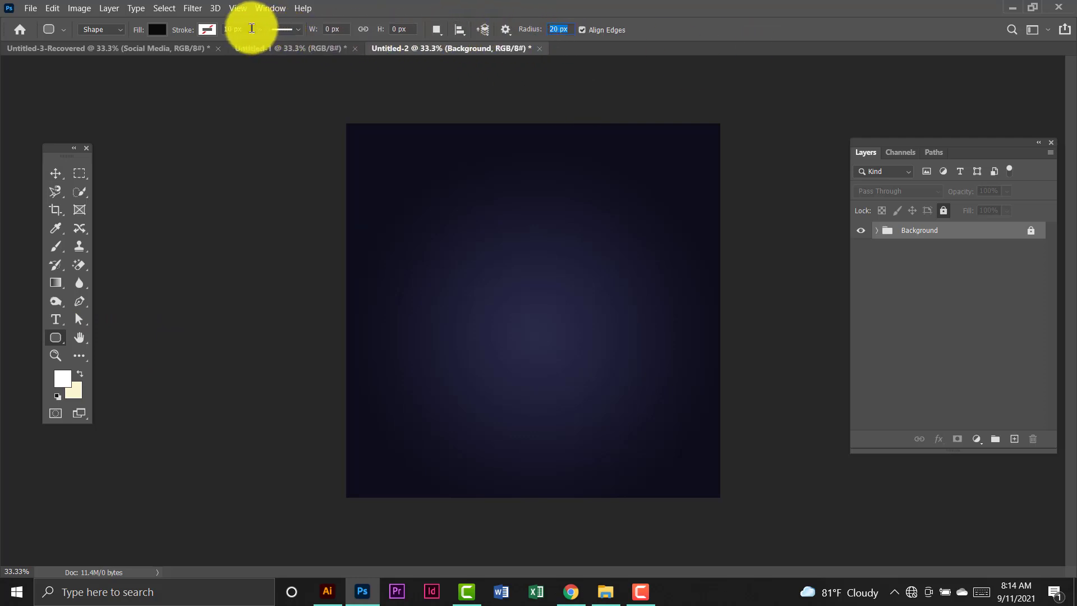
click(246, 28)
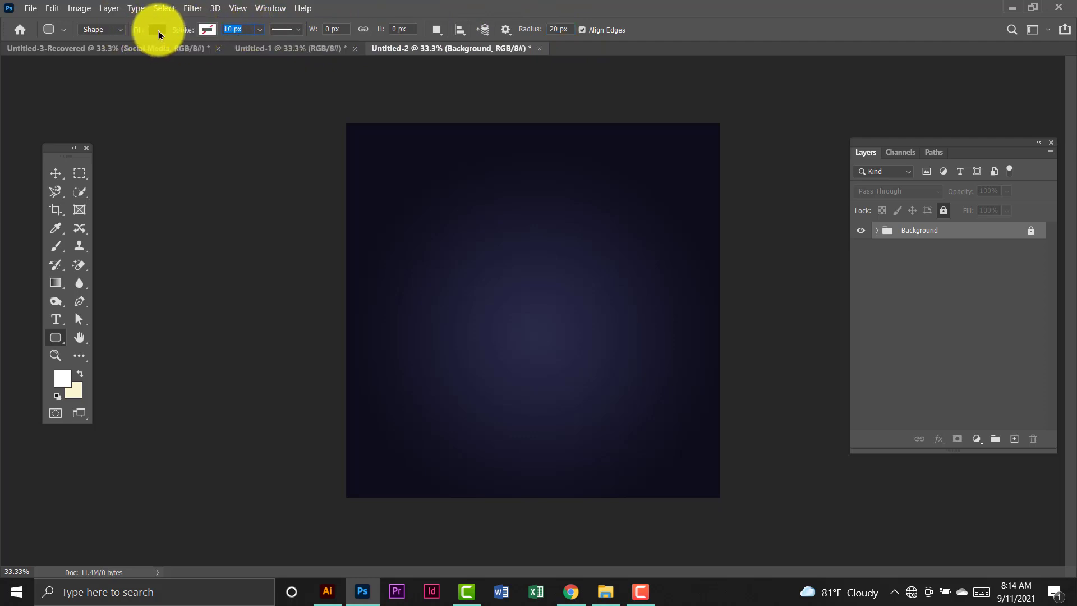
click(158, 32)
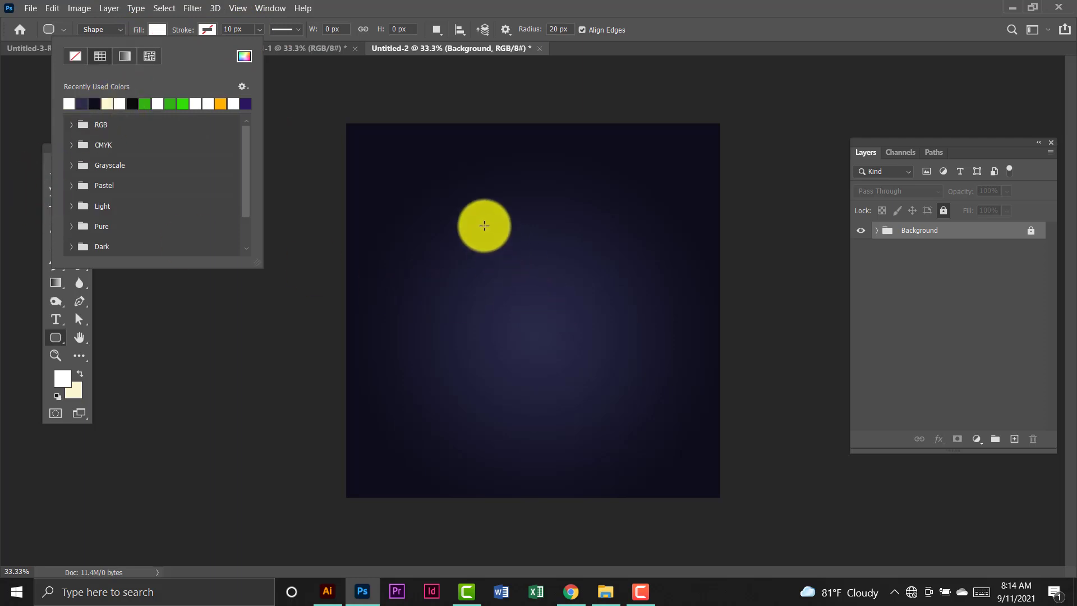
drag(483, 224, 567, 284)
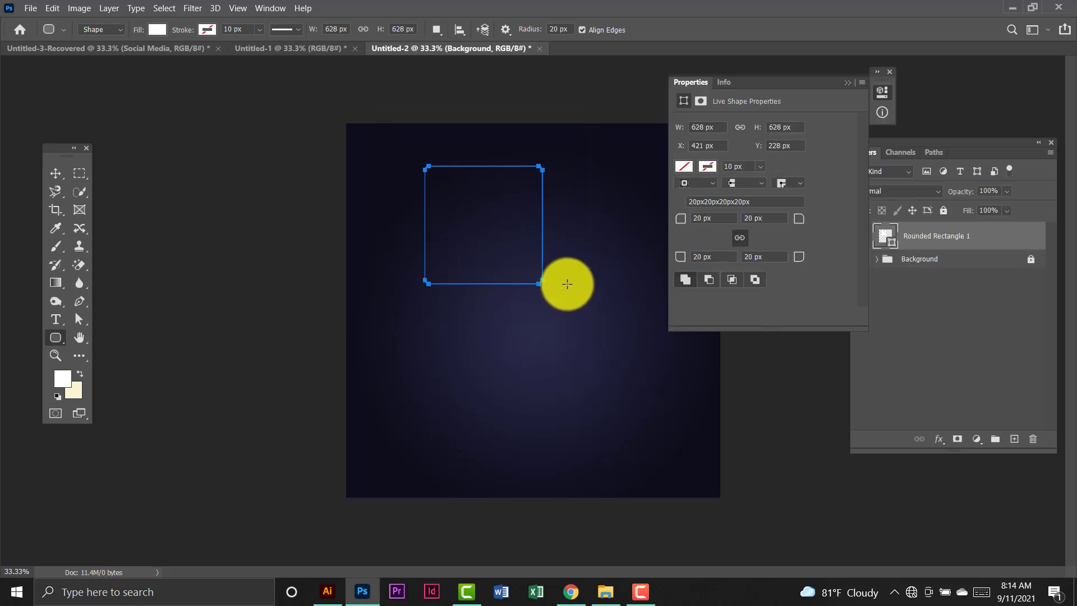
click(892, 72)
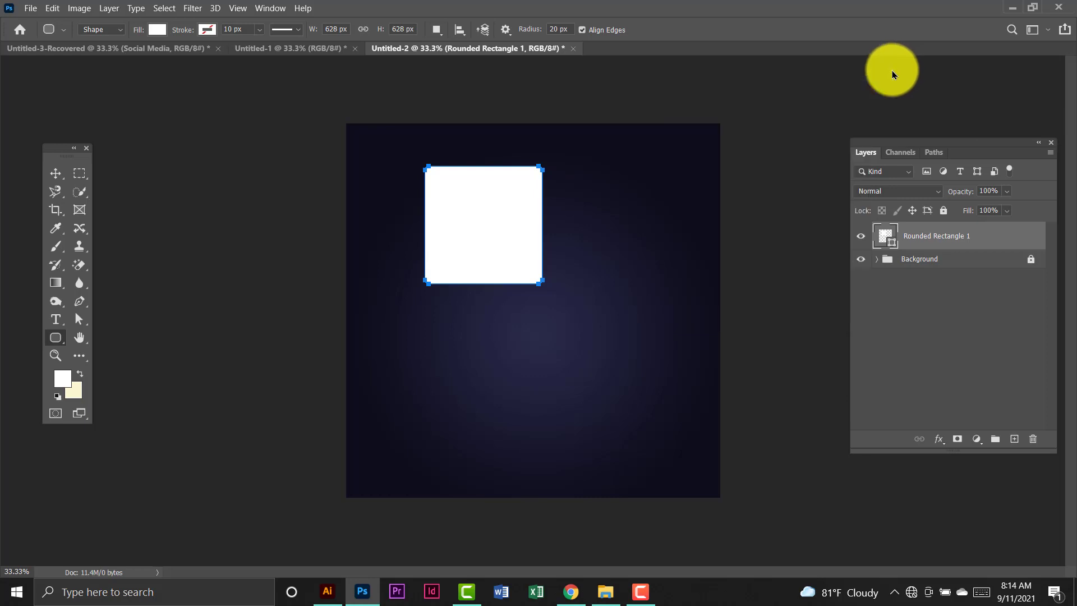
Rotate the white rounded square by -45° to form a diamond.
click(60, 175)
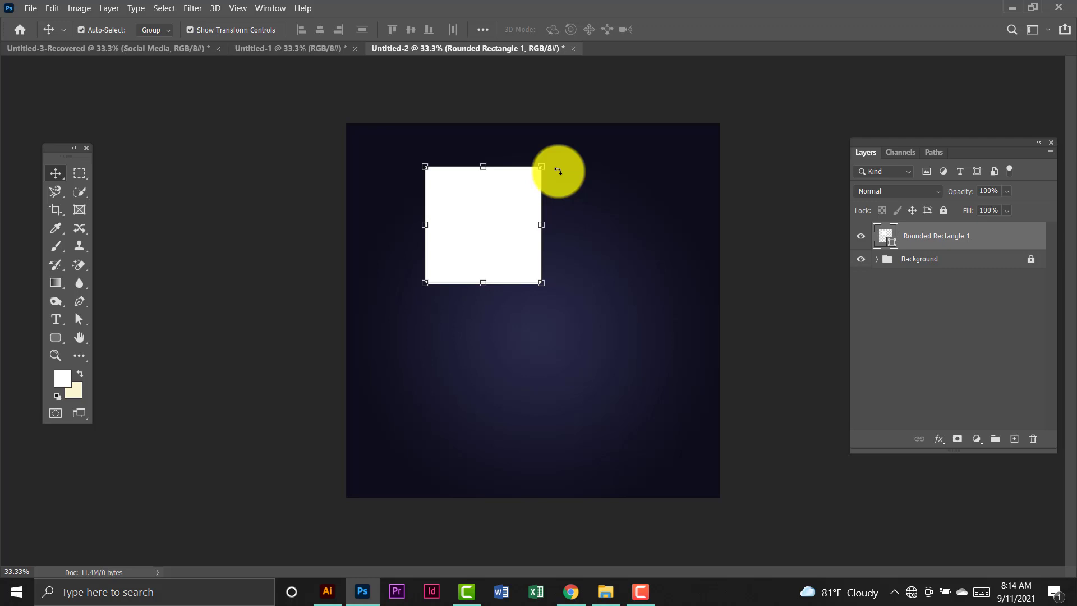
drag(559, 167, 498, 112)
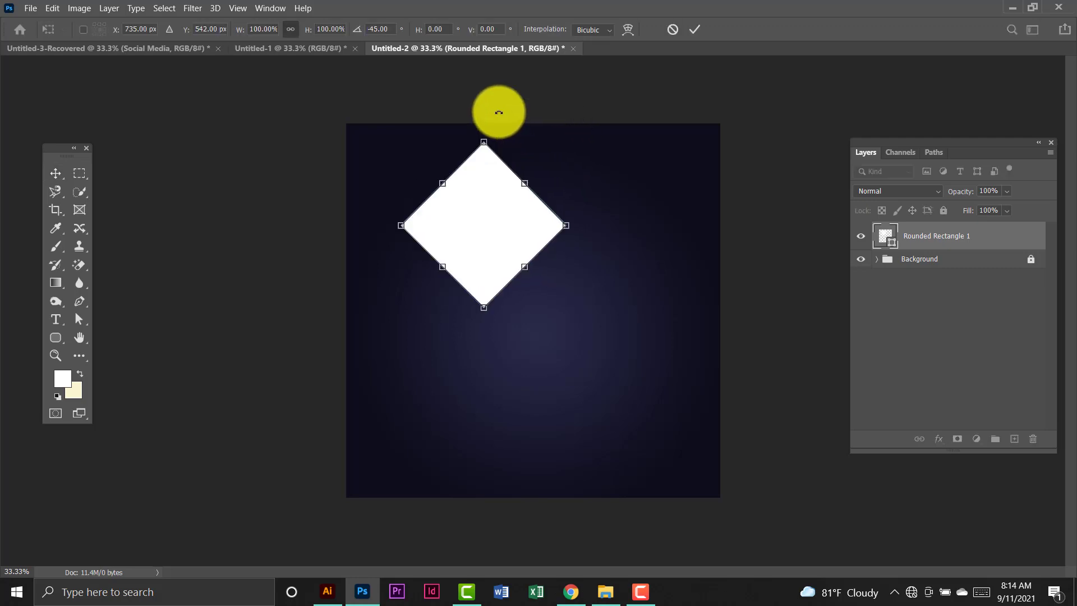
click(56, 173)
Scale the diamond down to about 87% and center it horizontally in the upper half of the canvas.
drag(483, 219, 529, 242)
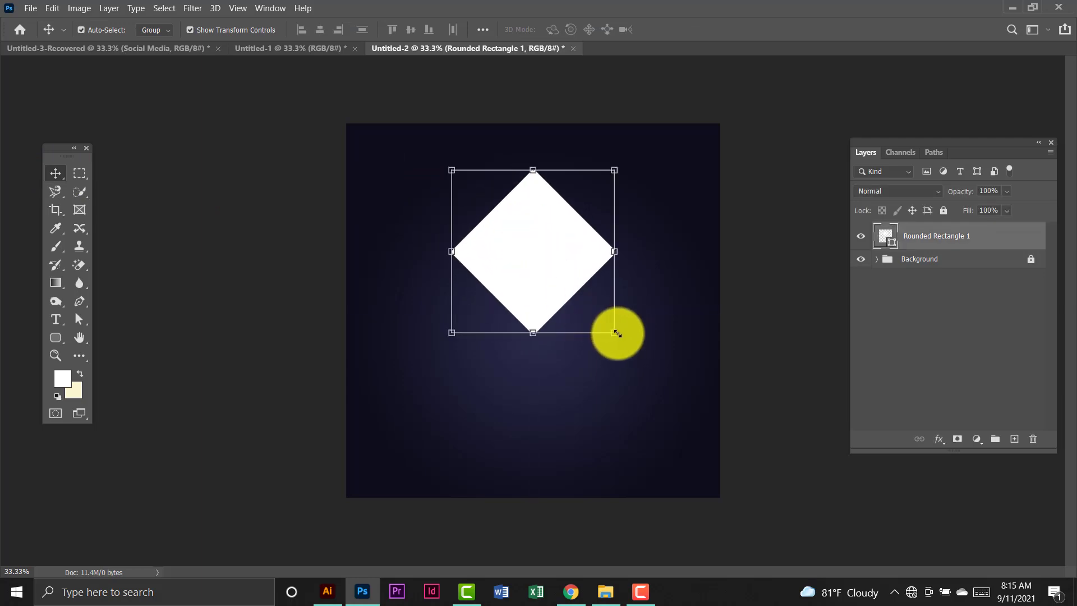
drag(617, 333, 595, 311)
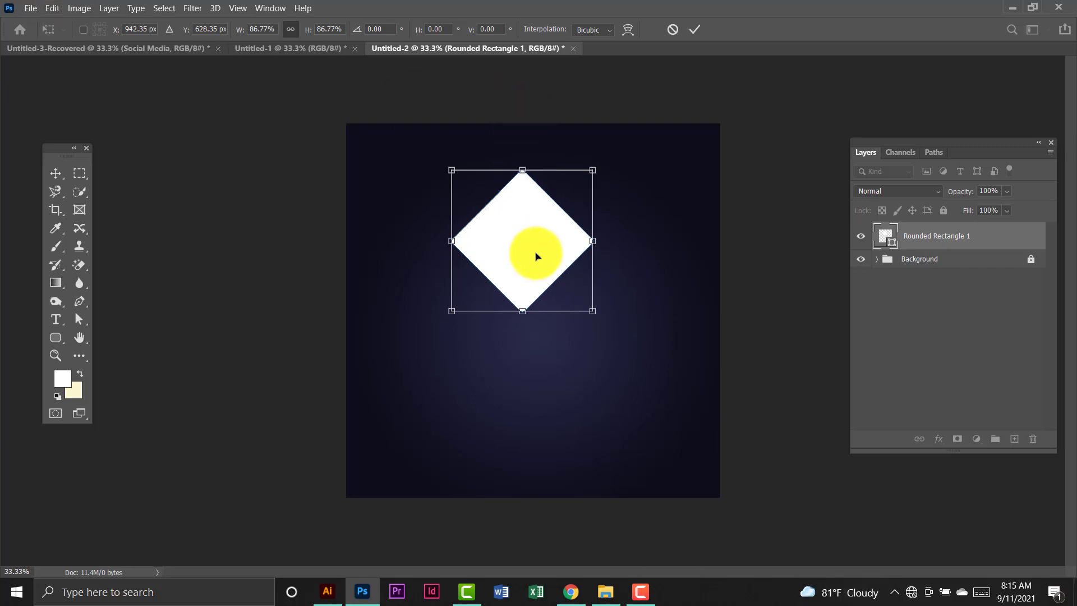
mouse_move(525, 247)
mouse_down()
mouse_move(535, 262)
mouse_move(538, 248)
mouse_up()
key(Return)
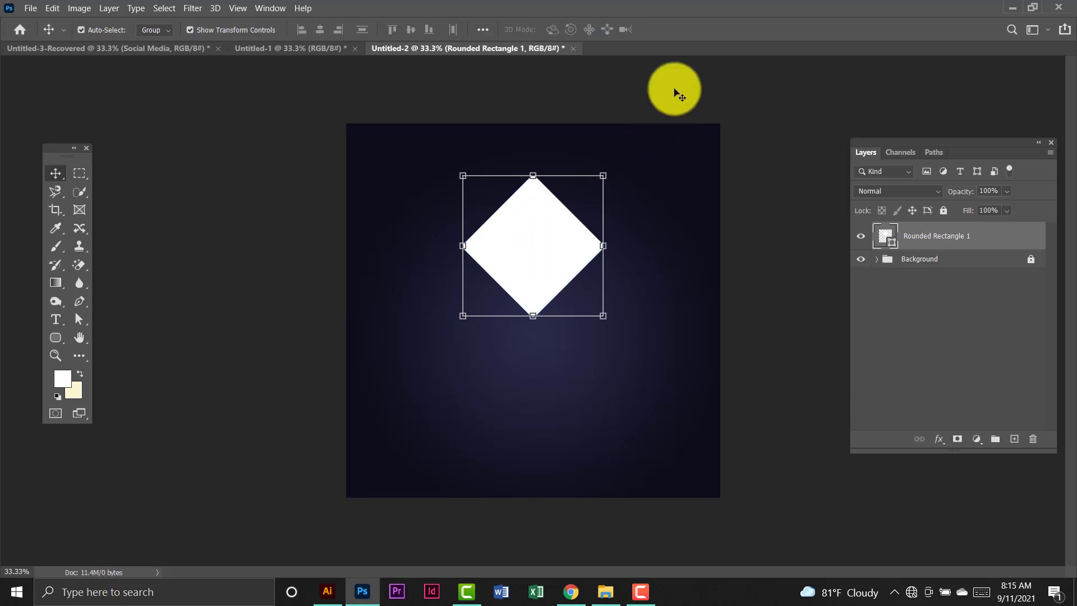
click(677, 91)
Duplicate the white diamond and enlarge the copy to about 105%.
click(565, 238)
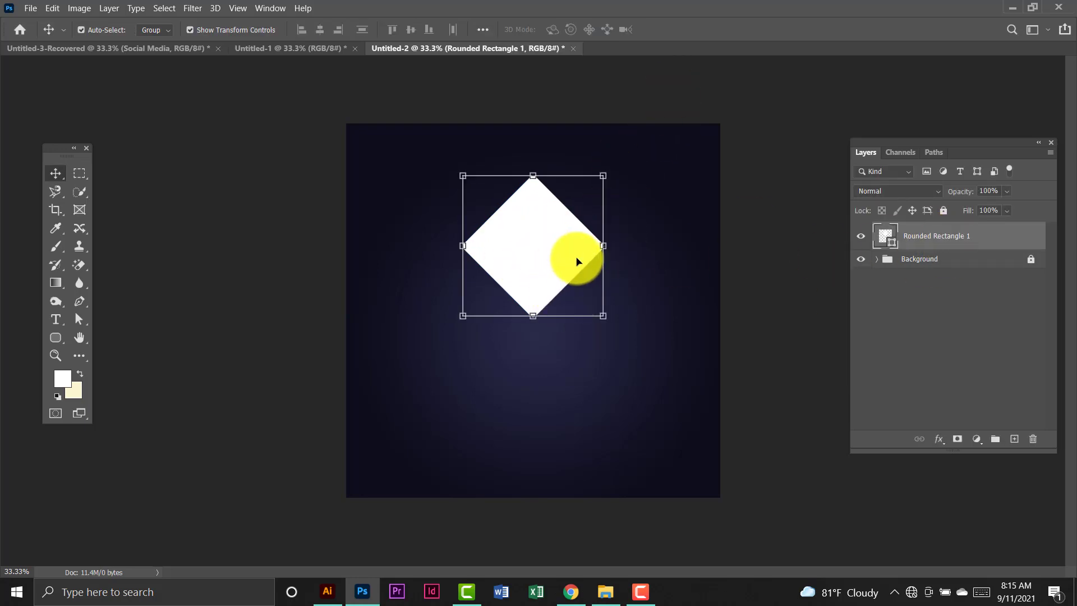
key(ctrl+j)
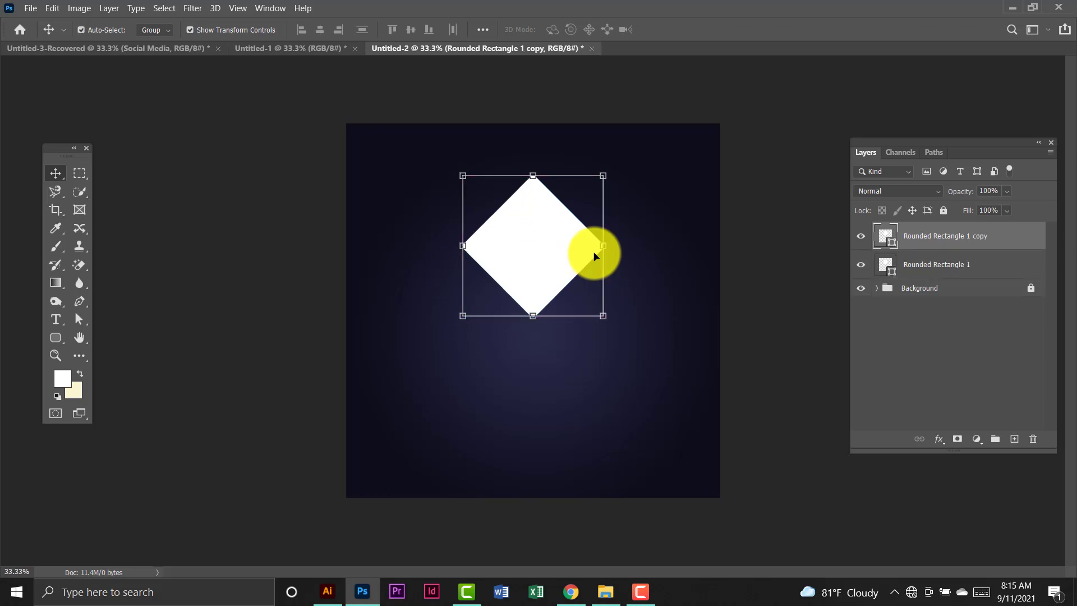
drag(603, 177, 611, 168)
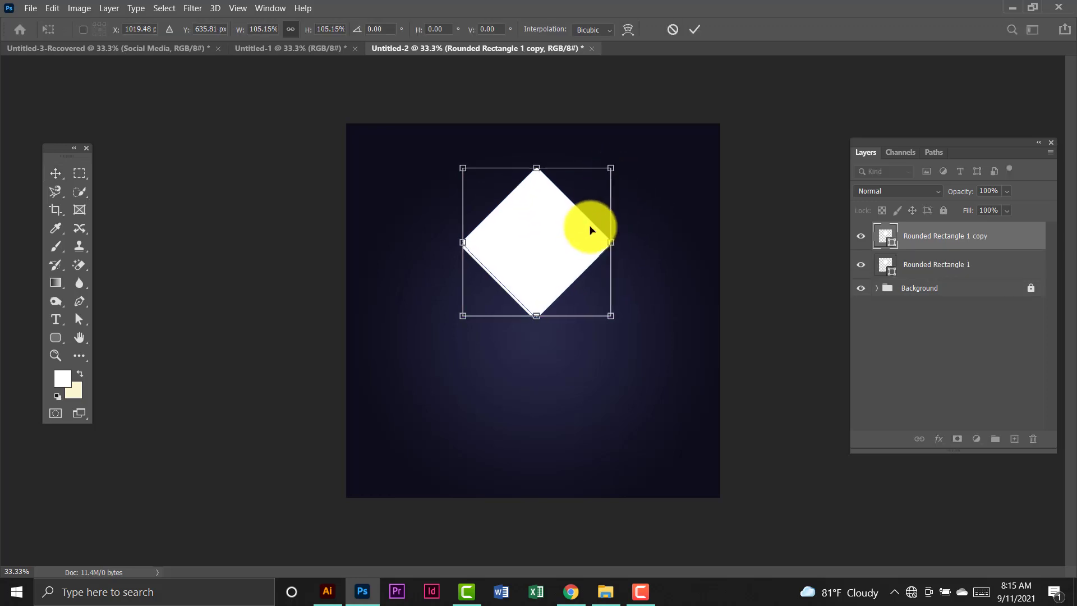
Turn the diamond copy into an outline with no fill and a 5 px white stroke.
click(56, 337)
click(152, 33)
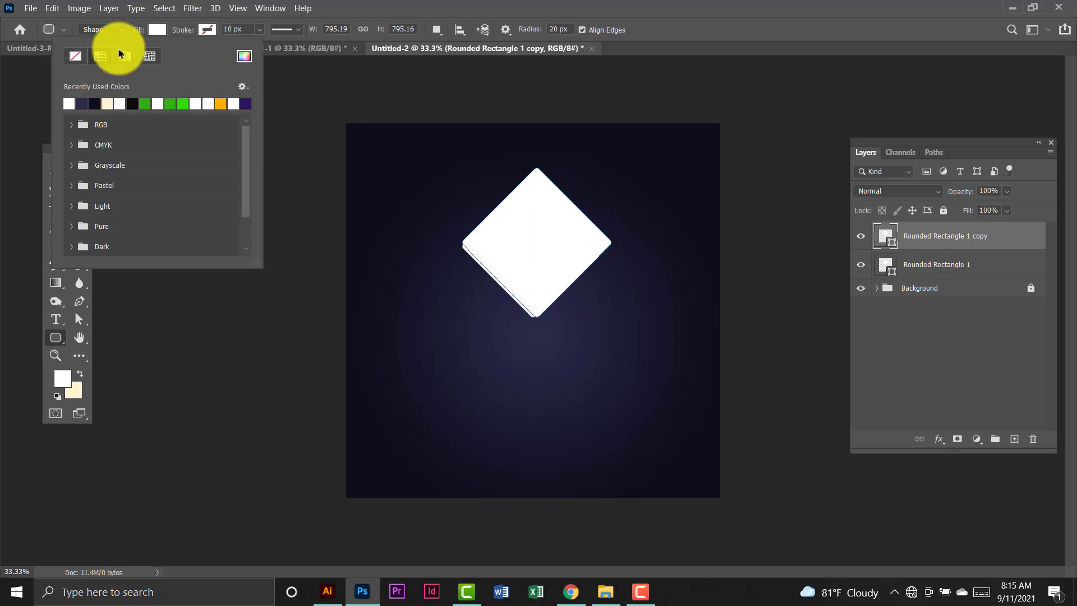
click(75, 55)
click(207, 29)
click(208, 31)
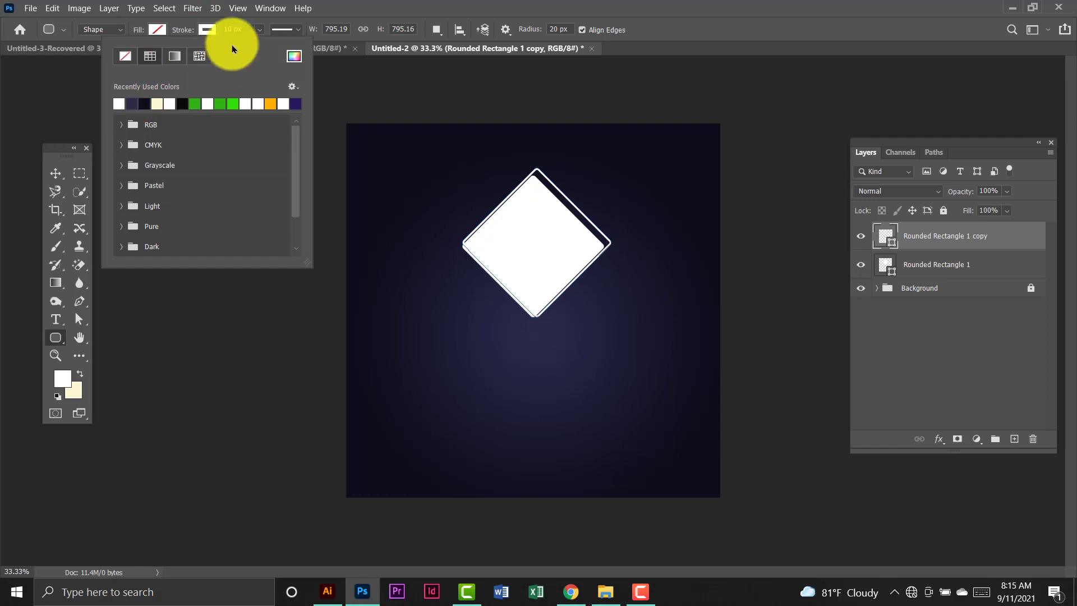
click(247, 29)
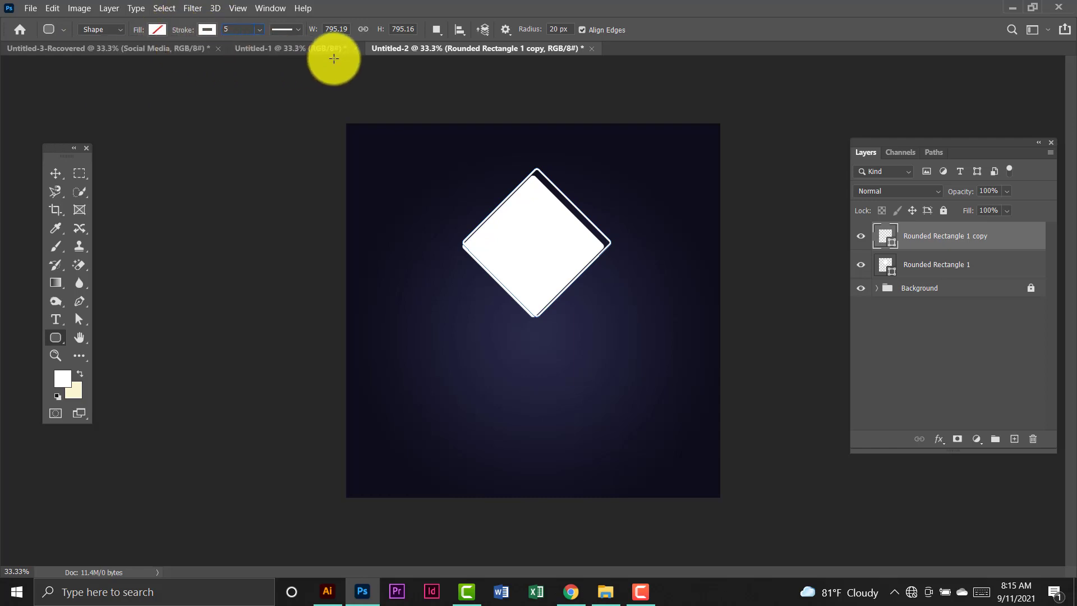
key(Return)
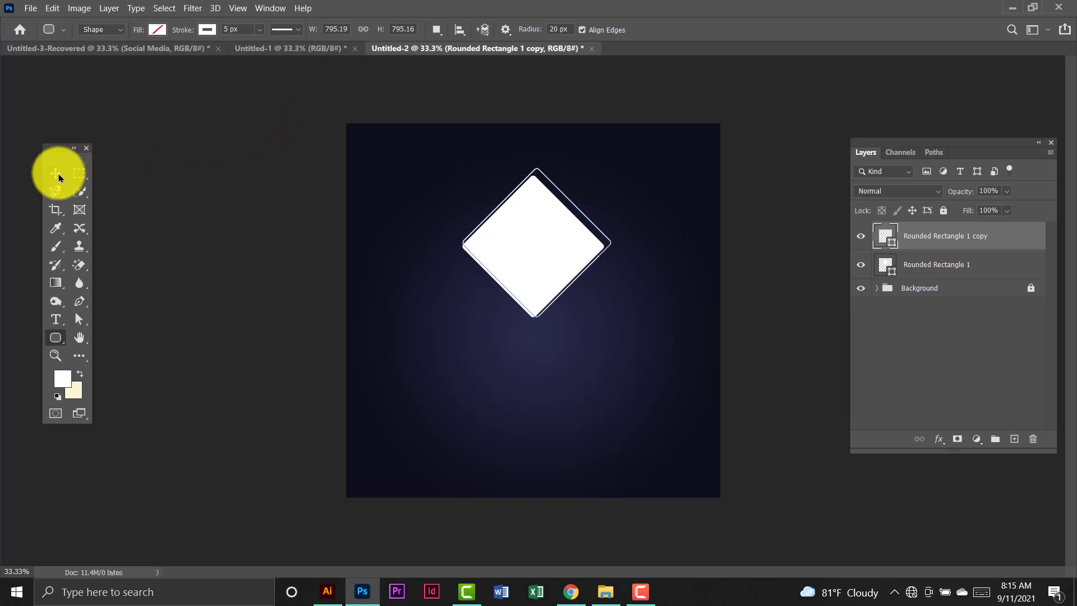
Align the outline and the filled diamond on their centers and scale the outline down slightly.
click(56, 174)
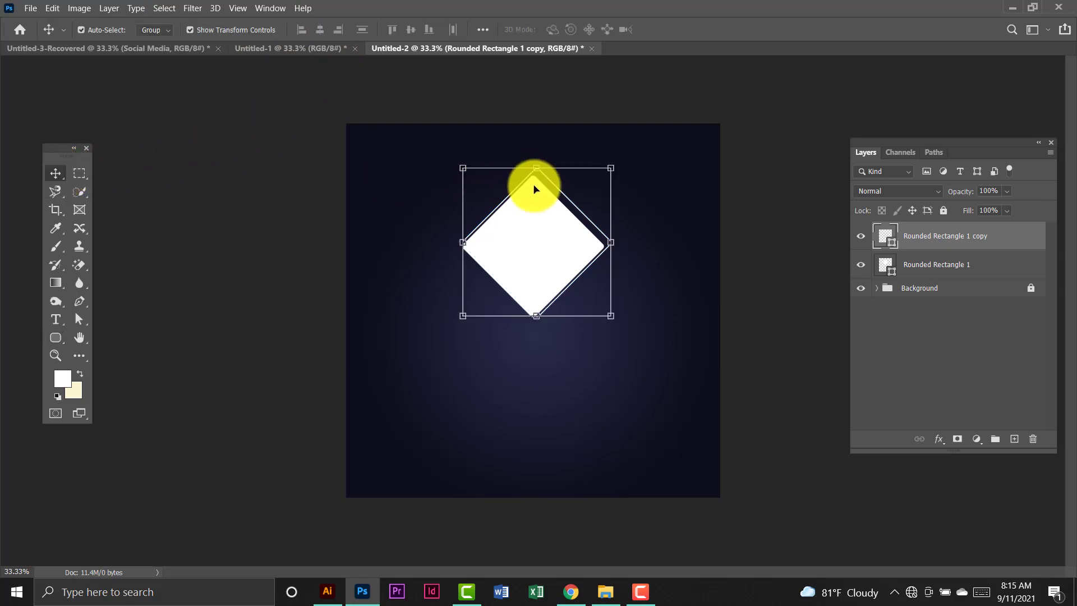
shift+click(569, 206)
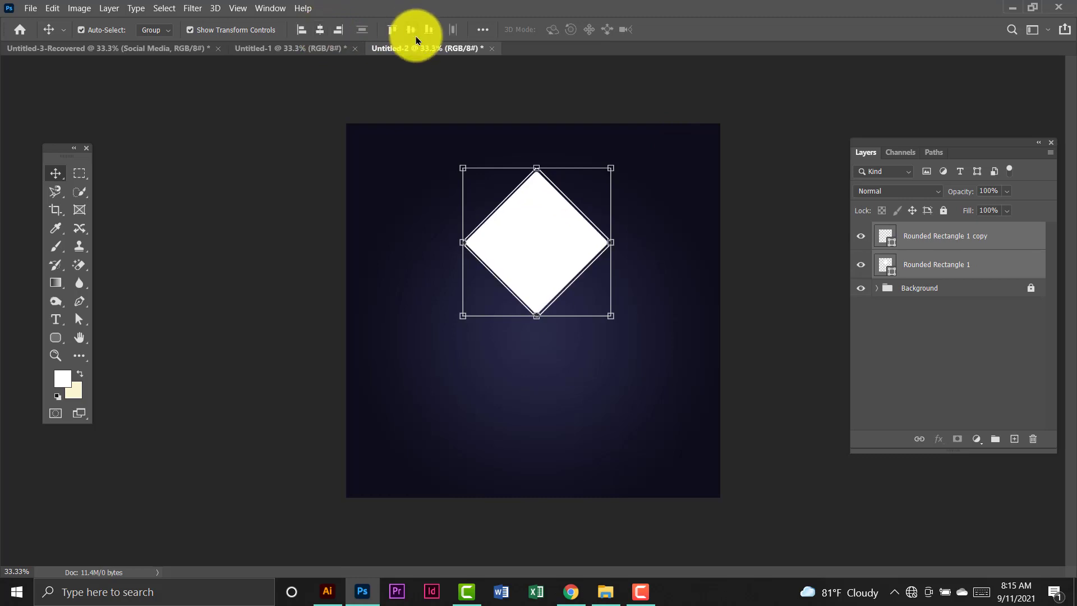
mouse_move(609, 167)
mouse_down()
mouse_move(618, 164)
mouse_move(606, 172)
mouse_up()
key(Return)
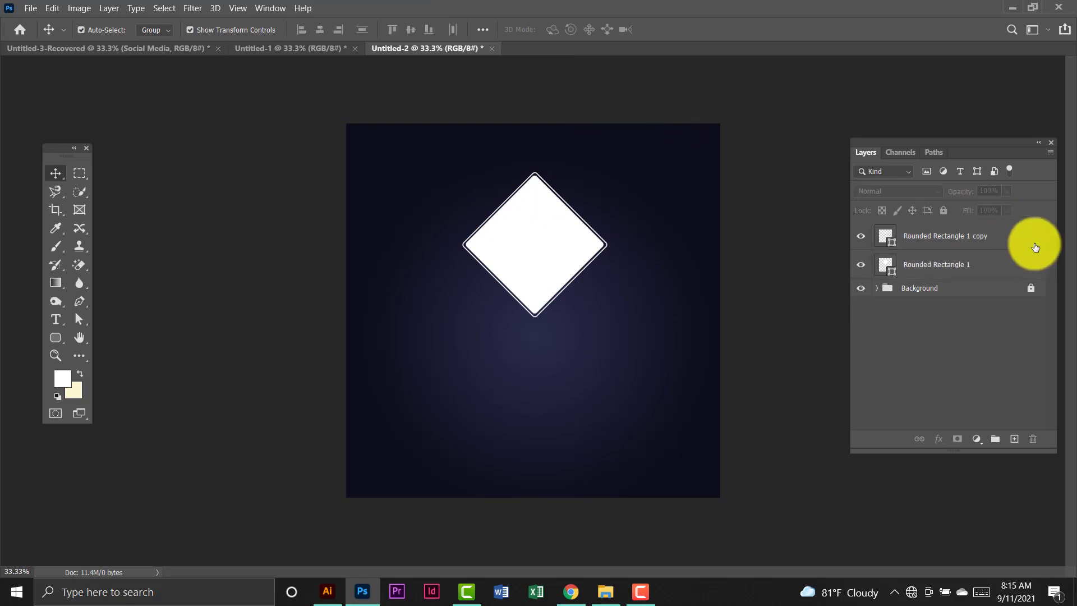
Enlarge the outline diamond to about 101.7% and center the filled diamond within it again.
click(998, 263)
click(892, 230)
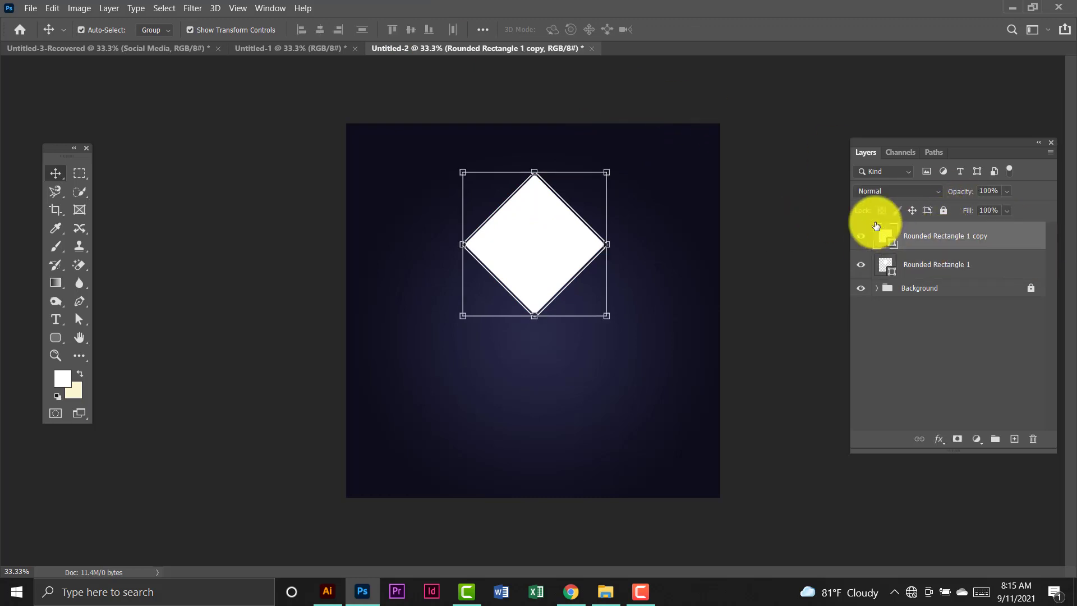
drag(609, 173, 610, 167)
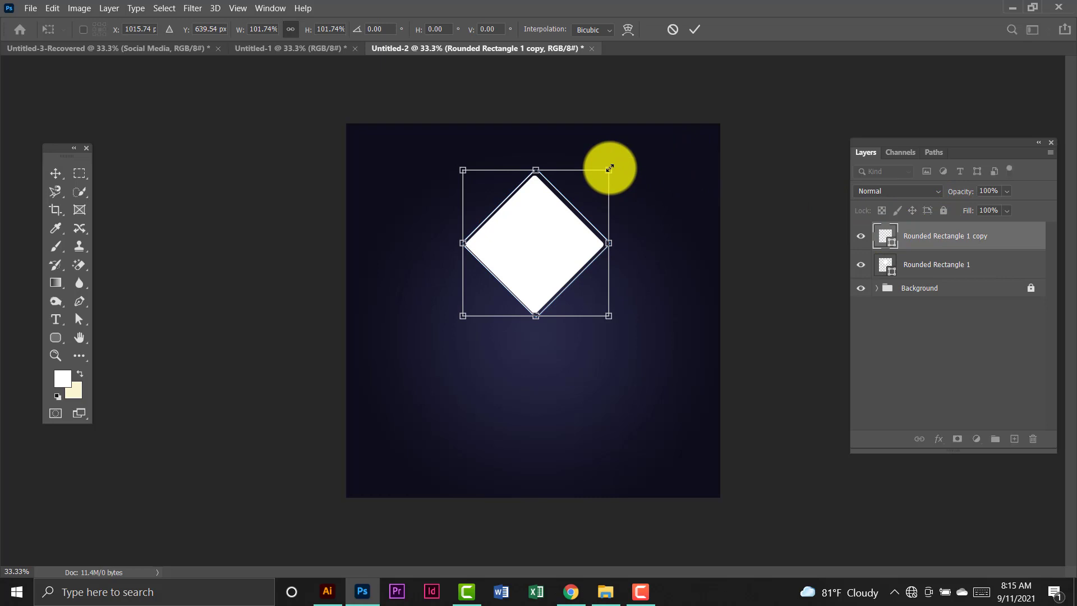
shift+click(962, 267)
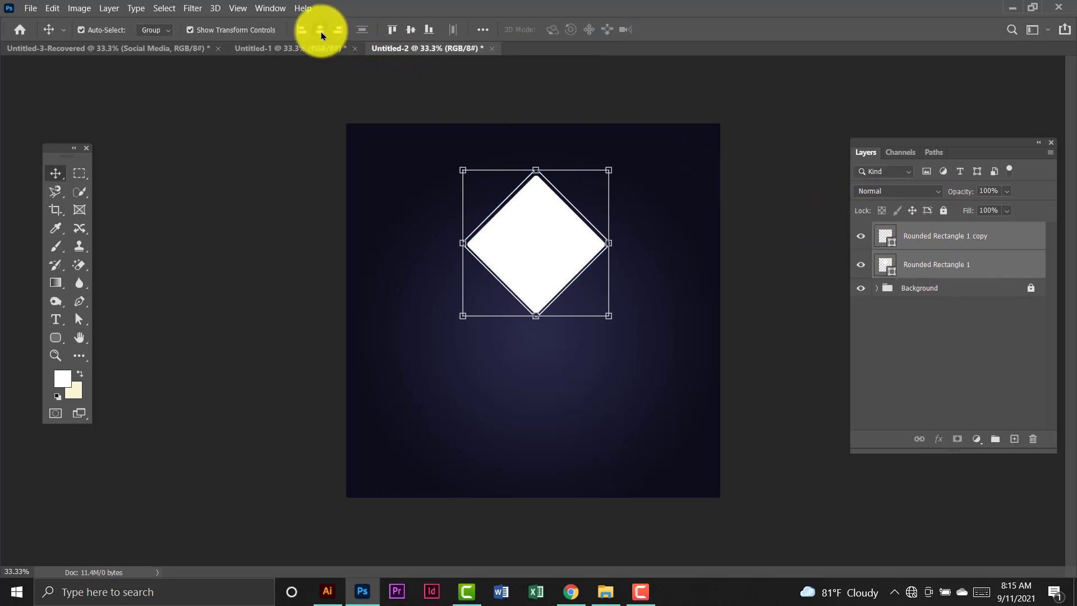
click(476, 98)
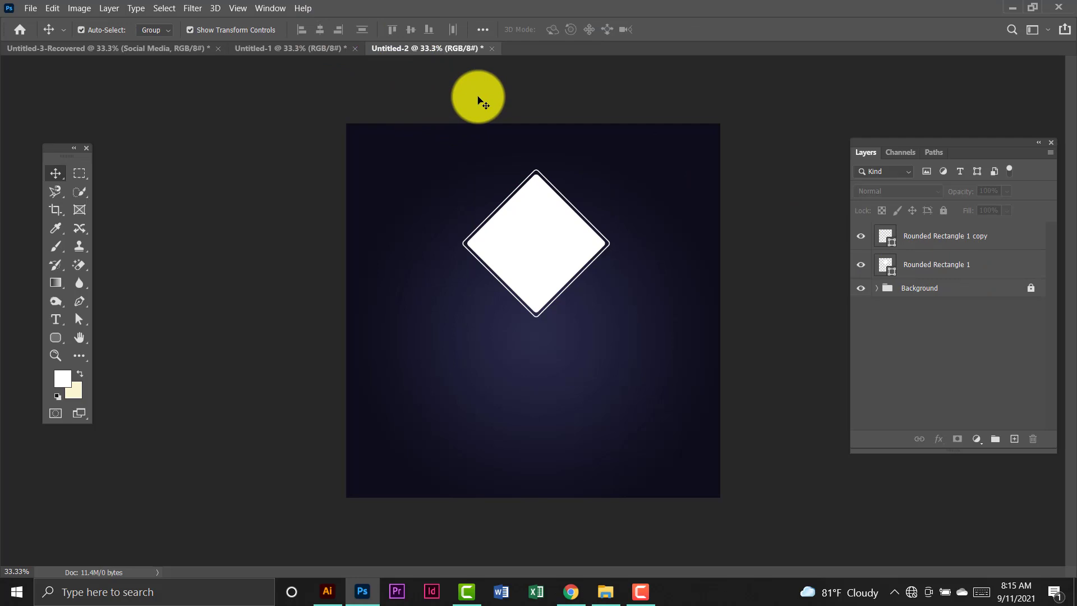
click(962, 242)
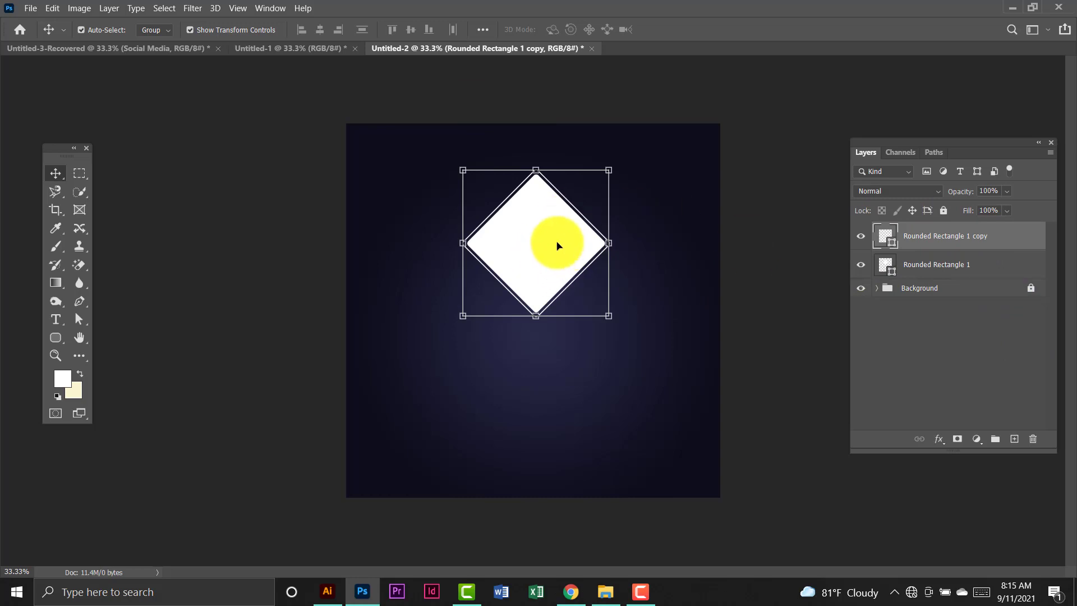
Duplicate the filled diamond together with its outline and place the copy diagonally below and to the right of the original.
shift+click(995, 272)
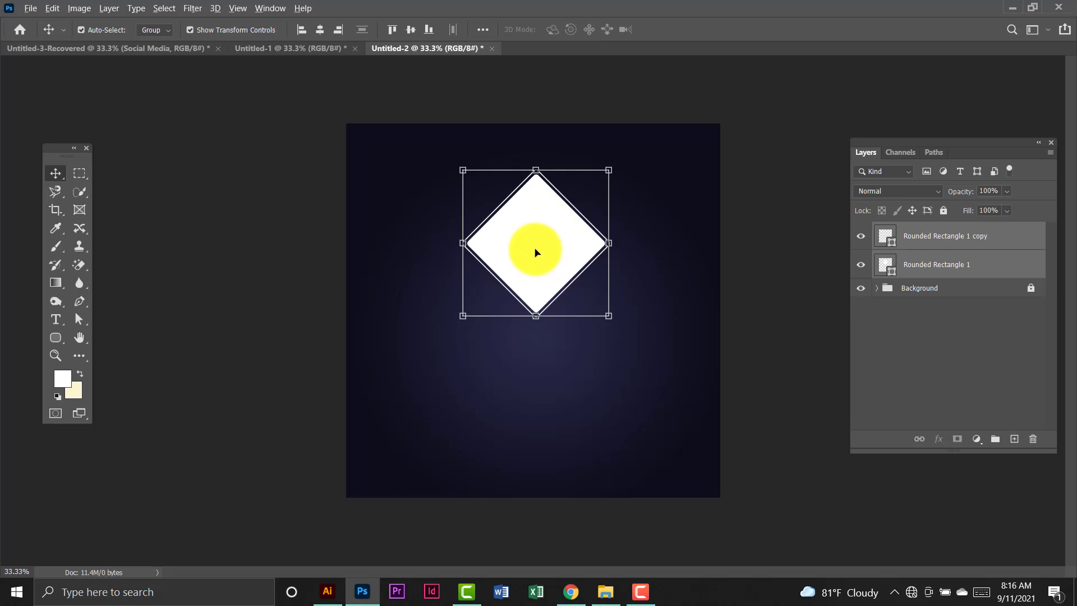
drag(535, 252, 623, 346)
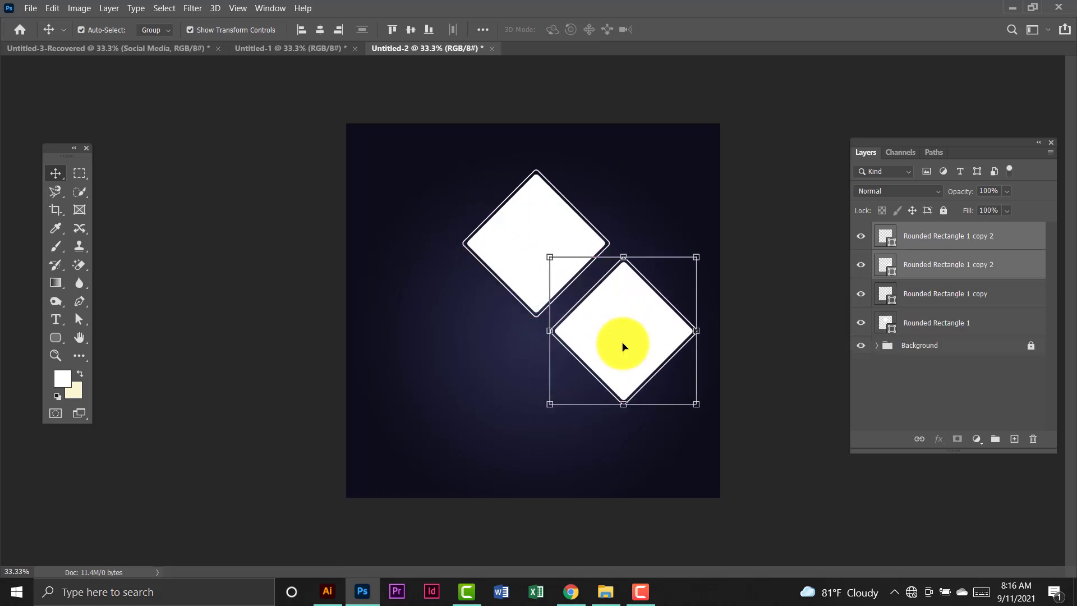
click(783, 194)
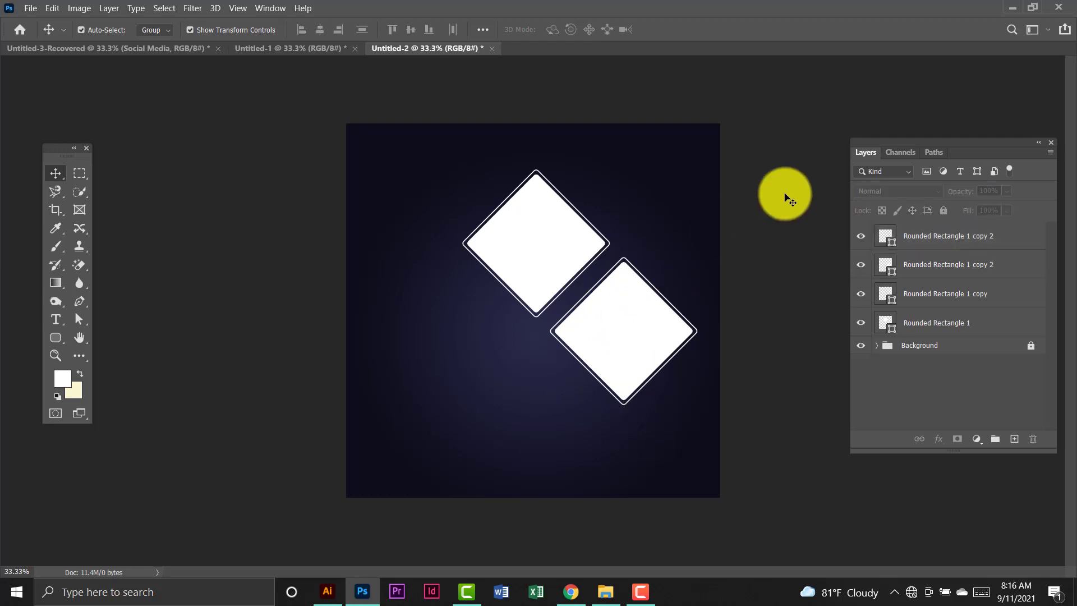
Duplicate the original diamond and its outline again, placing the copy at lower left, level with the lower-right diamond.
click(939, 301)
shift+click(968, 325)
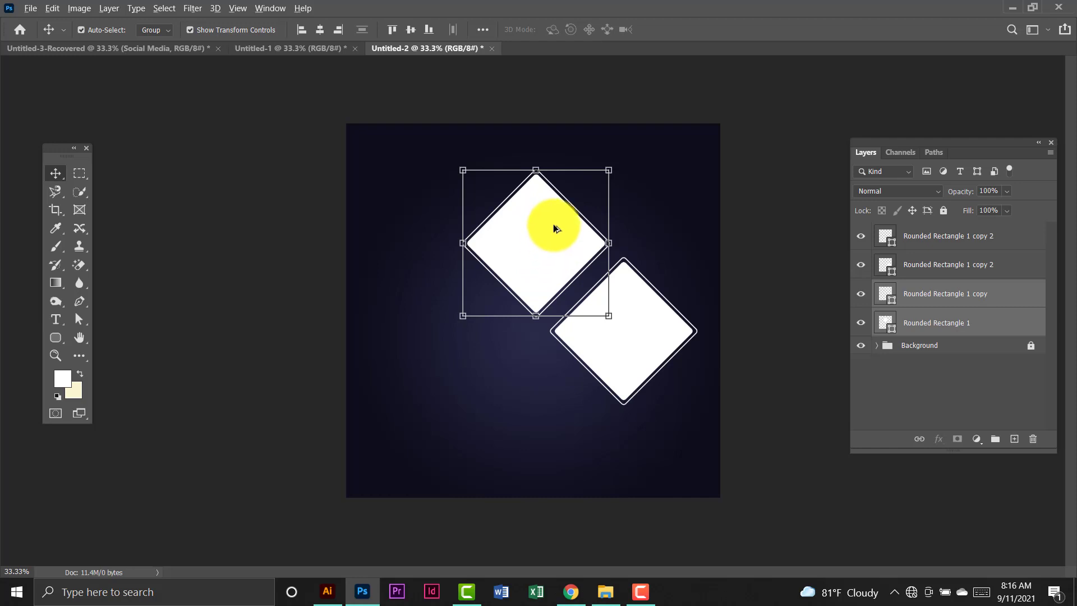
drag(553, 225, 453, 315)
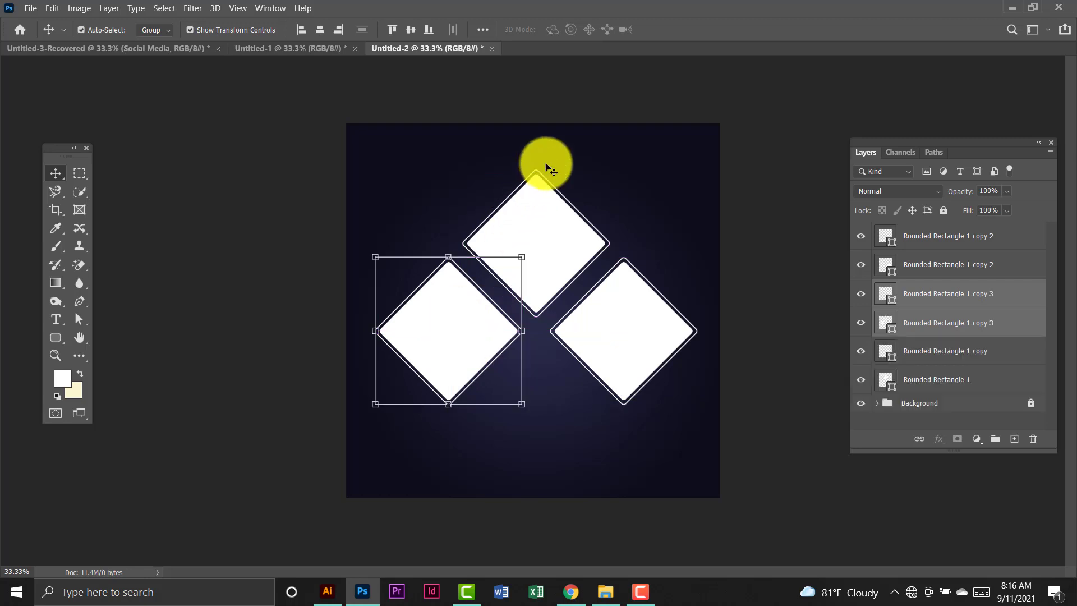
click(601, 84)
scroll(748, 344, down, 1)
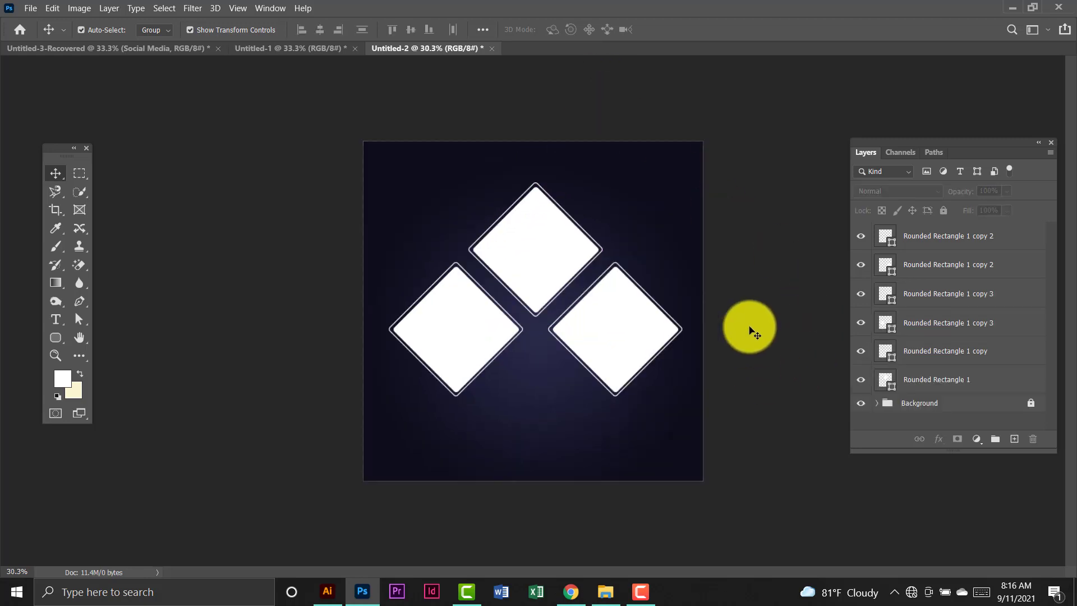
scroll(750, 325, up, 2)
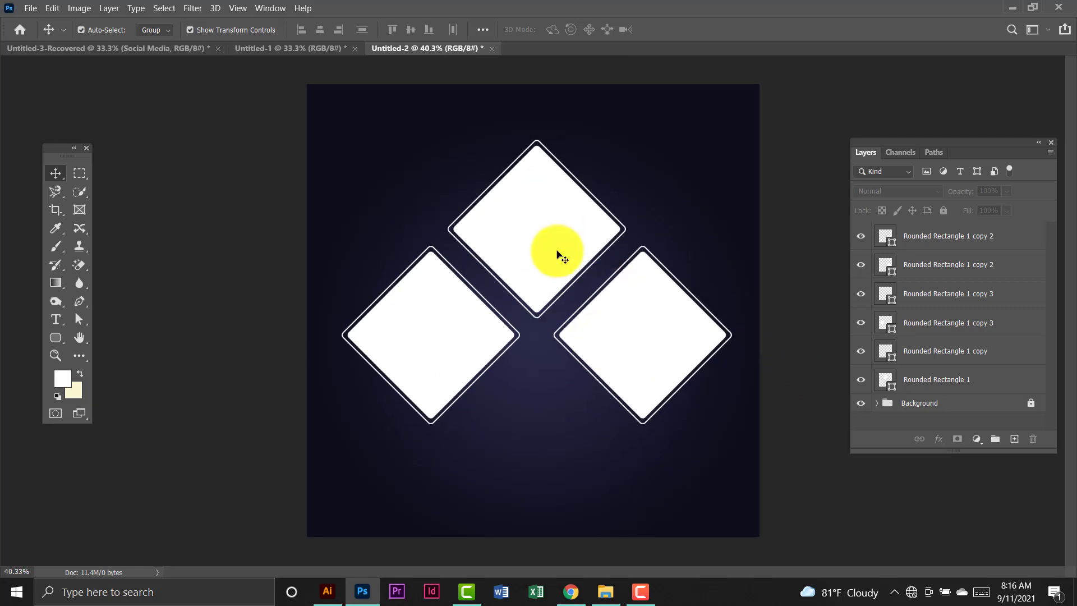
Copy the grilled meat platter photo from Untitled-3-Recovered into Untitled-2 and enlarge it to about 227% over the top diamond.
click(171, 56)
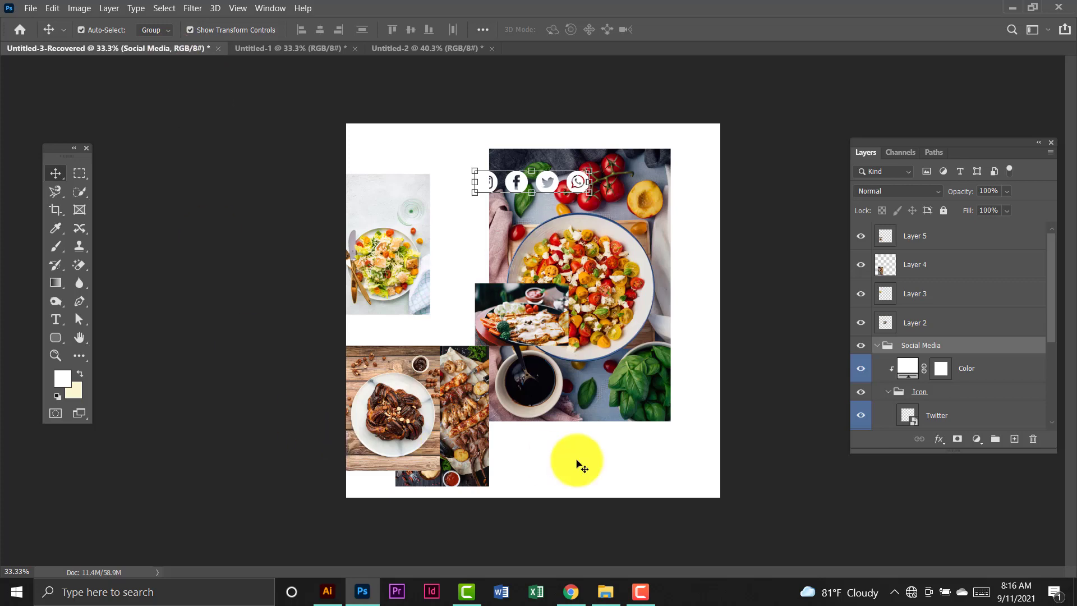
drag(589, 337, 647, 367)
drag(498, 341, 558, 197)
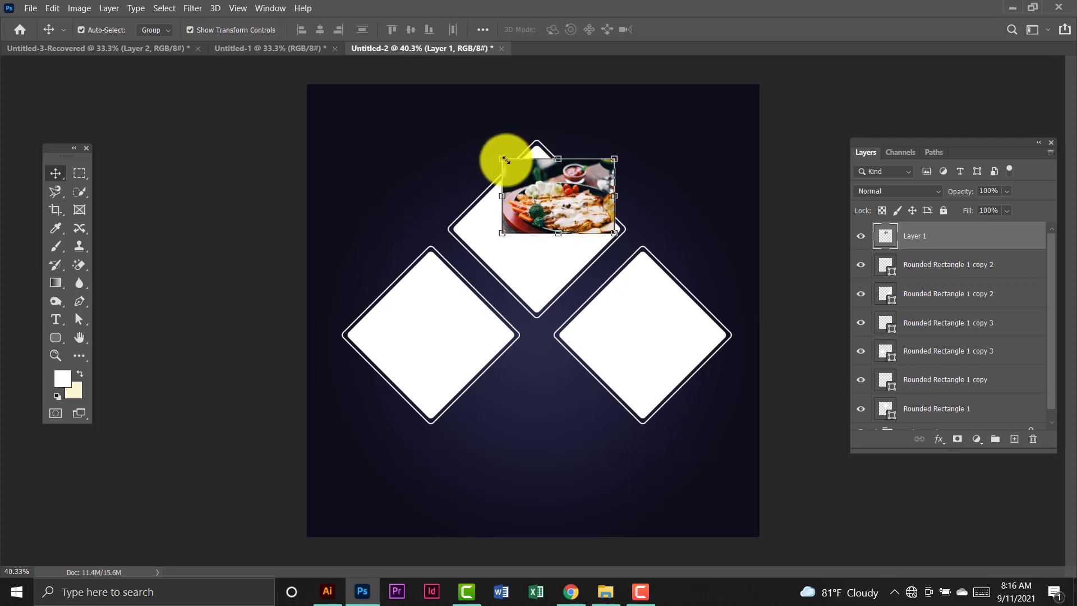
drag(506, 161, 407, 94)
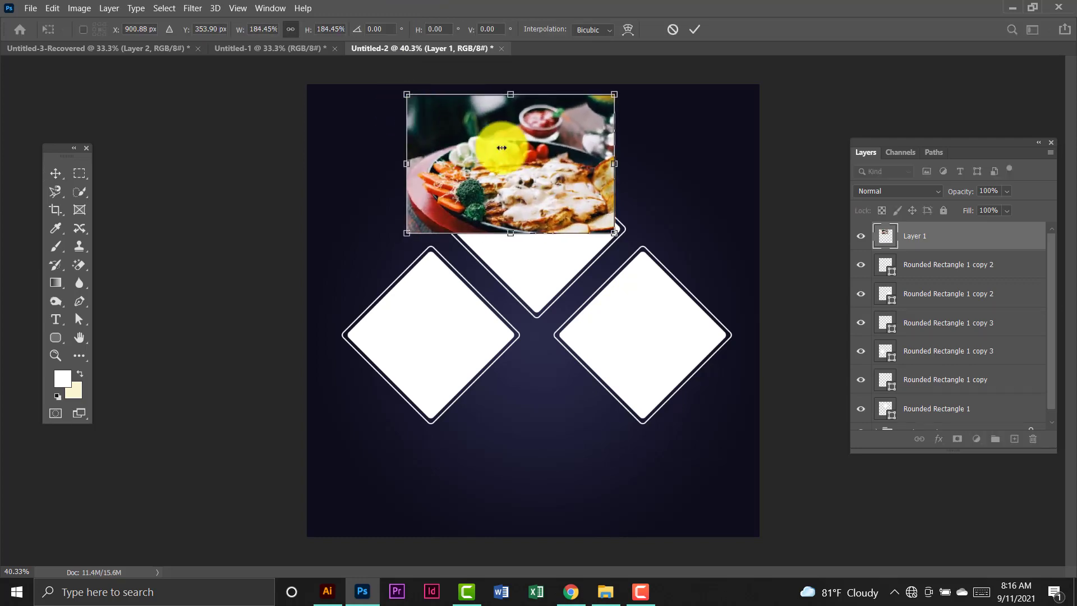
drag(514, 154, 536, 219)
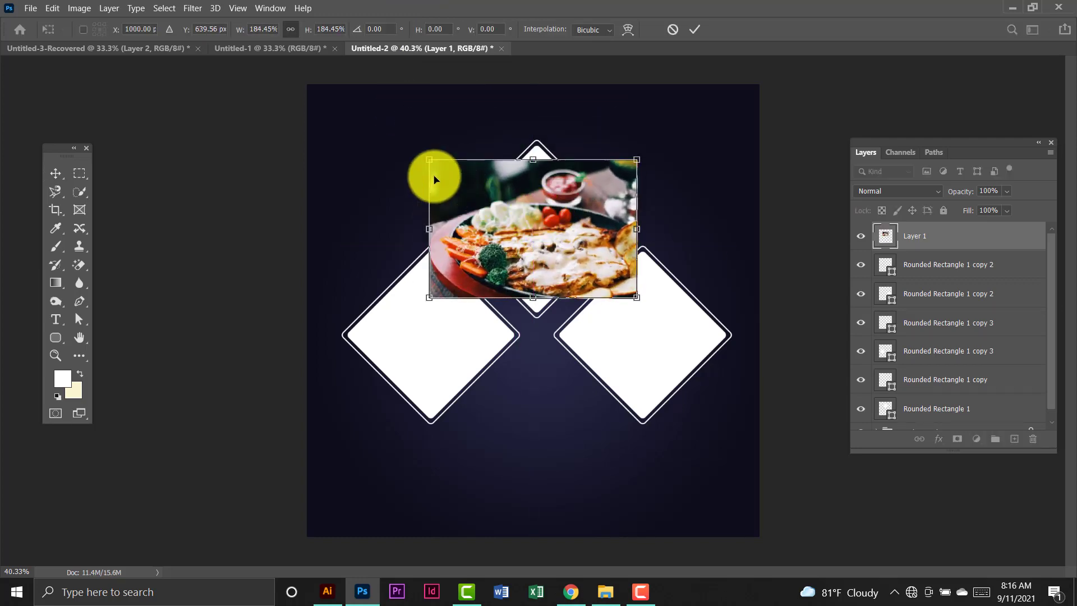
drag(426, 159, 377, 110)
drag(524, 202, 570, 232)
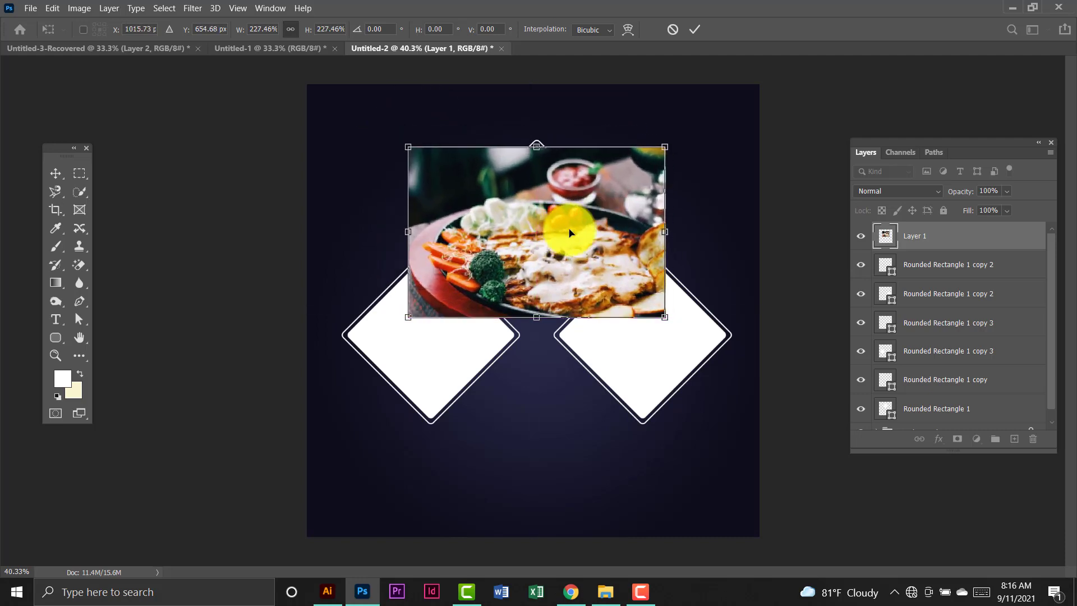
key(Return)
Move the platter photo's layer directly above the top filled diamond, Rounded Rectangle 1, and clip it to that shape.
key(ctrl+bracketleft)
key(ctrl+bracketleft)
key(ctrl+bracketleft)
key(ctrl+bracketleft)
key(ctrl+bracketleft)
key(ctrl+bracketleft)
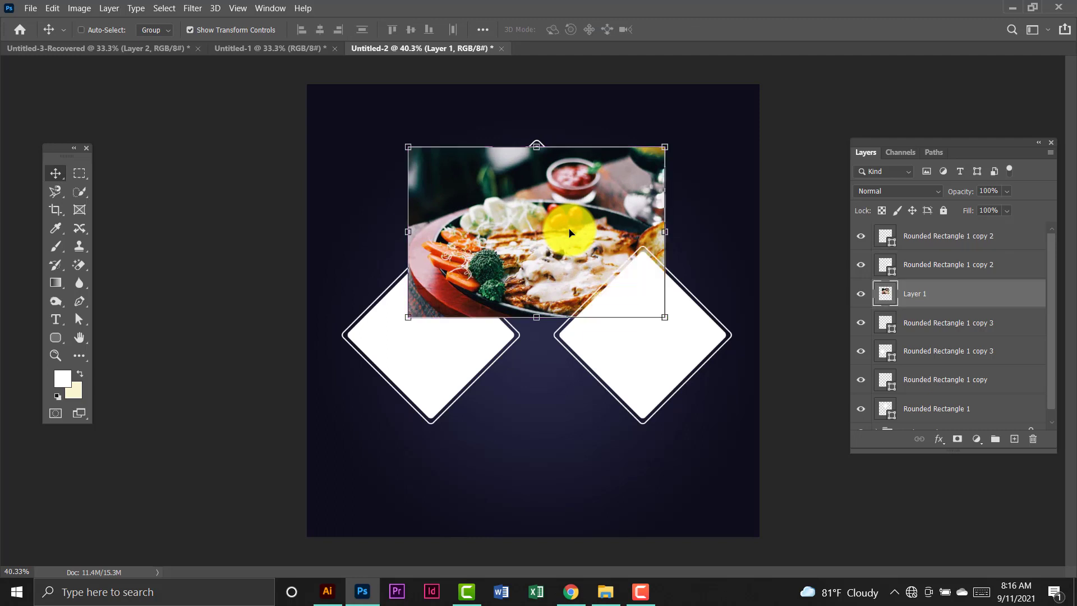
key(ctrl+bracketright)
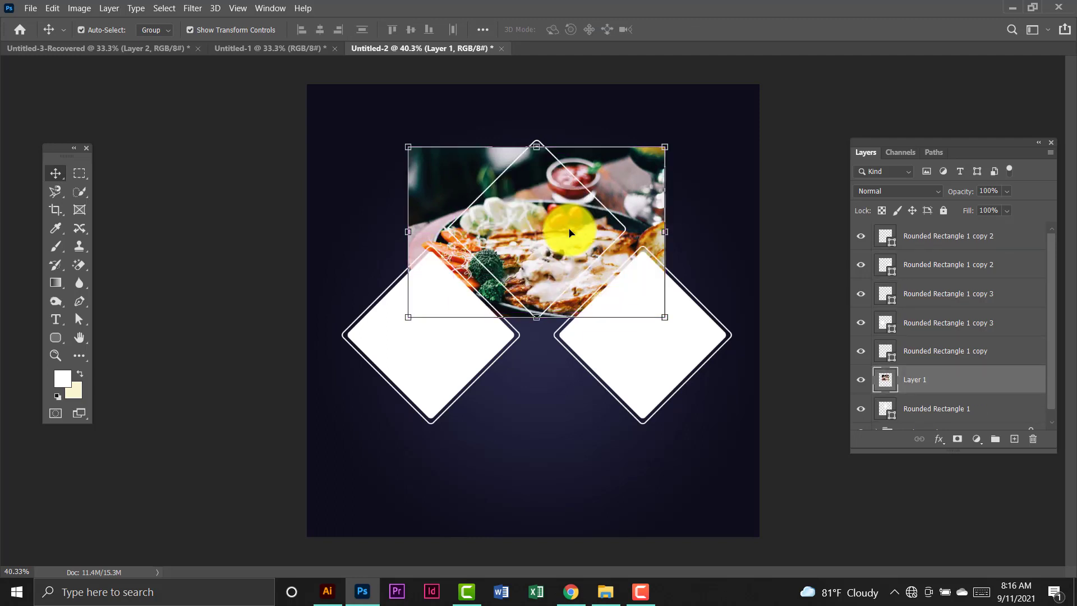
right_click(981, 385)
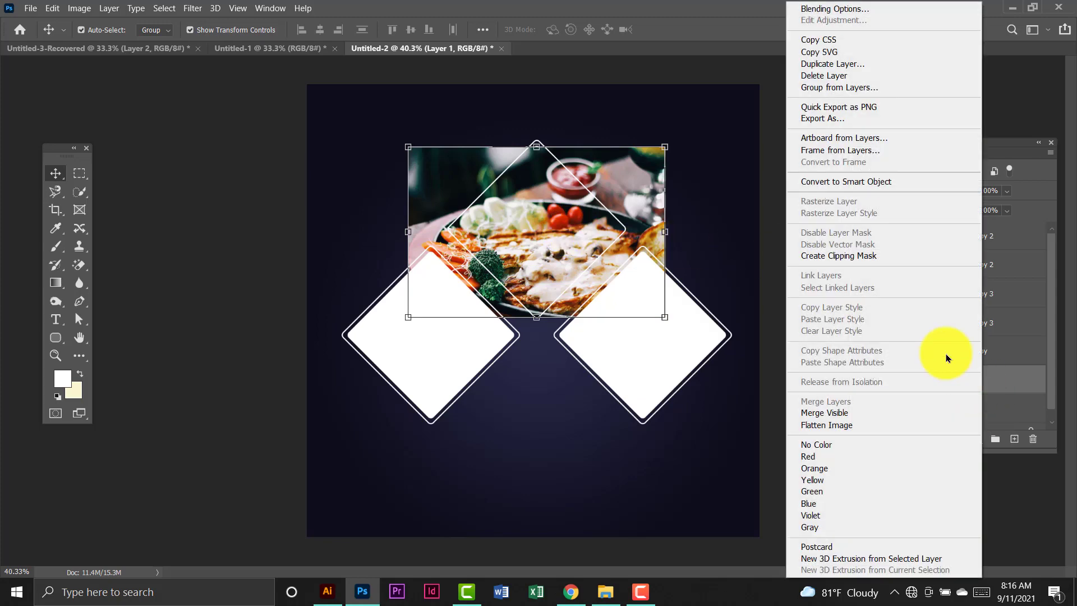
click(881, 256)
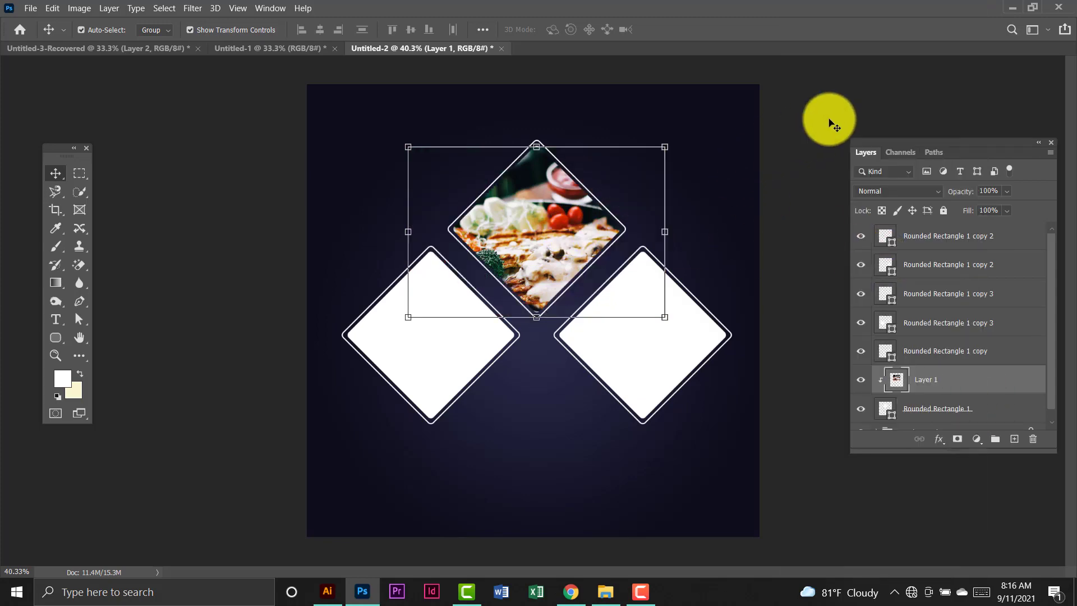
In Untitled-3-Recovered, move the brown dish photo off the kebab photo and copy the salad photo onto Untitled-2's lower-right diamond.
click(122, 50)
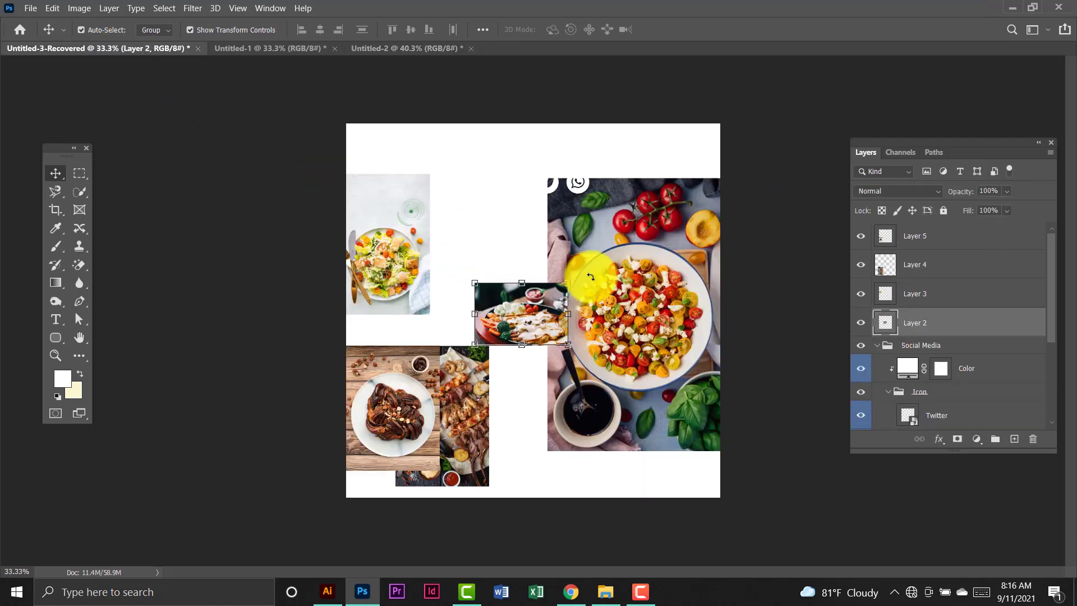
click(419, 403)
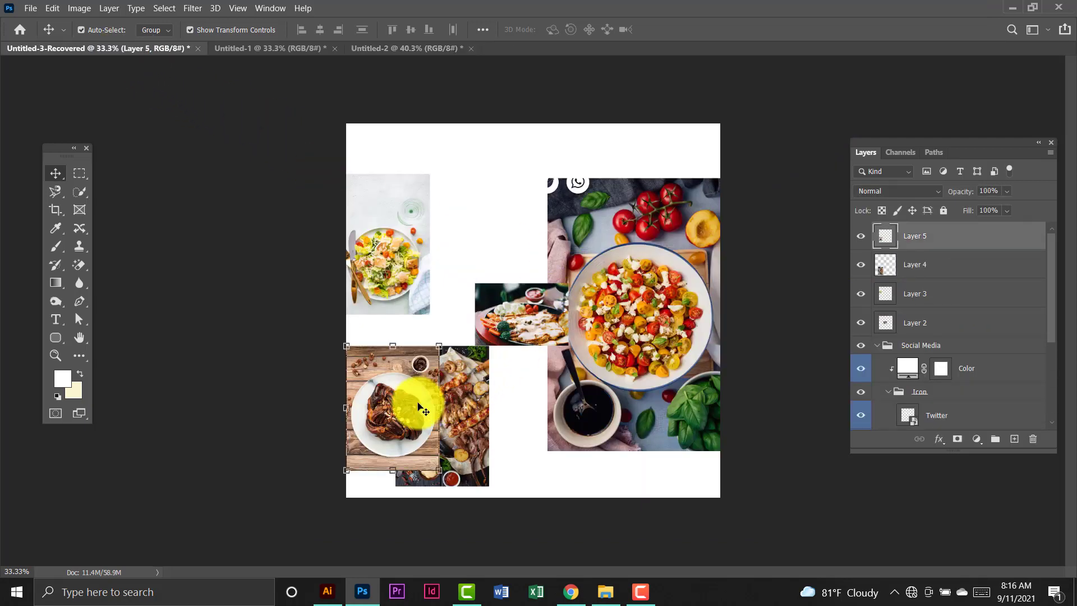
drag(410, 402, 529, 208)
click(416, 295)
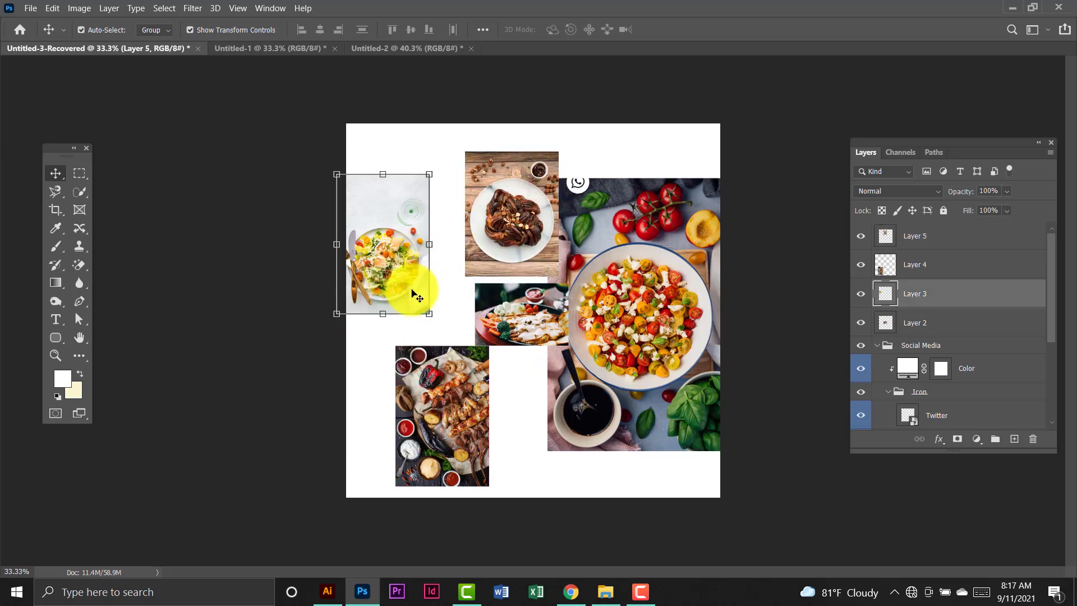
drag(410, 288, 660, 338)
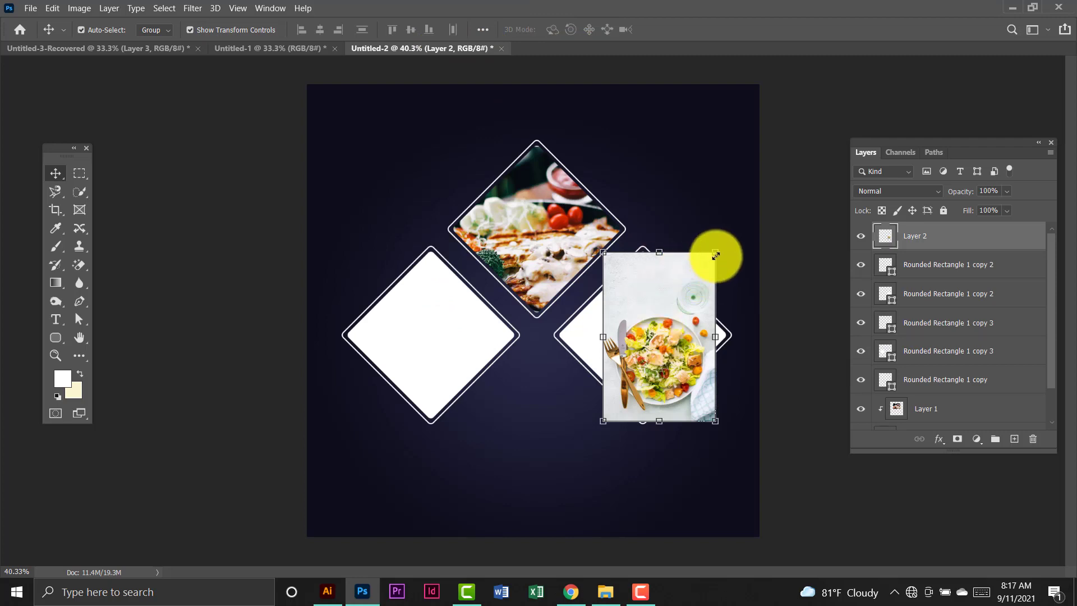
Enlarge the salad photo and position it so its plate covers the lower-right diamond.
key(ctrl+t)
drag(715, 252, 759, 205)
drag(663, 265, 594, 261)
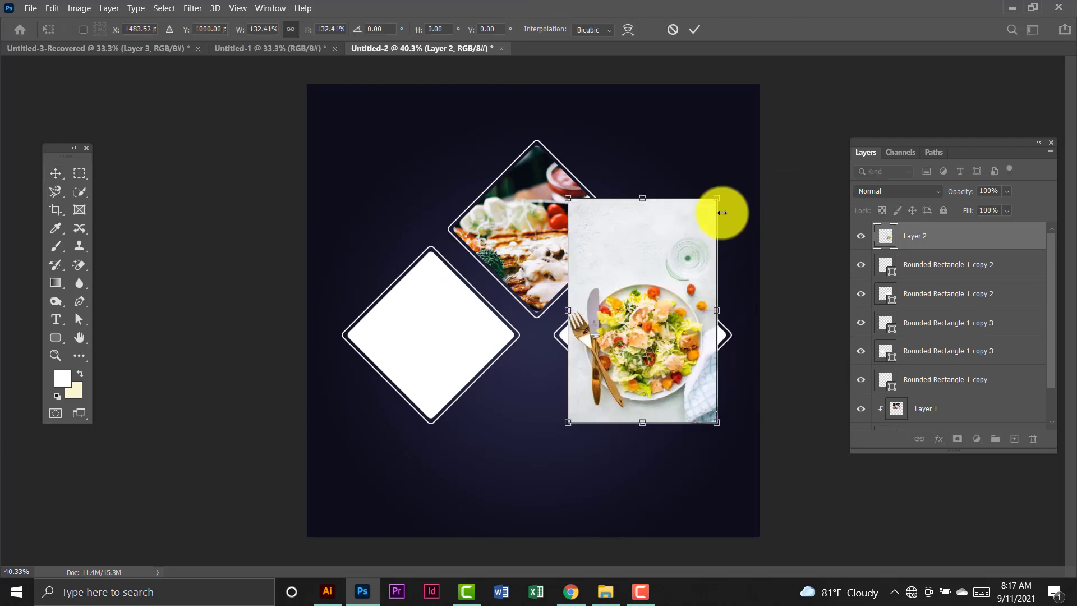
drag(718, 198, 759, 208)
drag(651, 368, 629, 315)
key(Return)
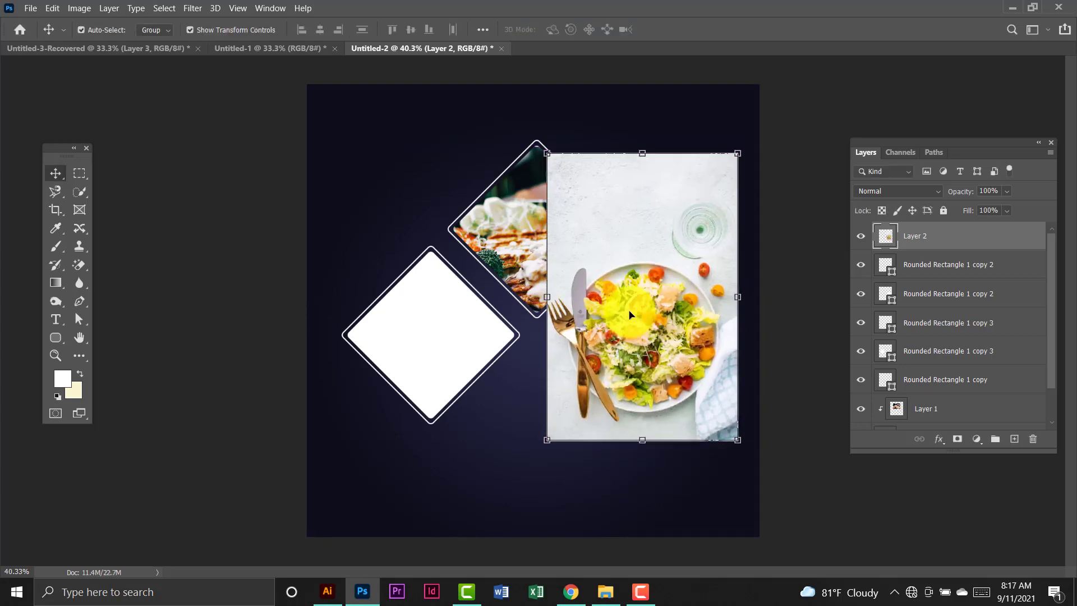
Move the salad photo's layer below the lower-right outline and clip it to the filled diamond beneath.
key(ctrl+bracketleft)
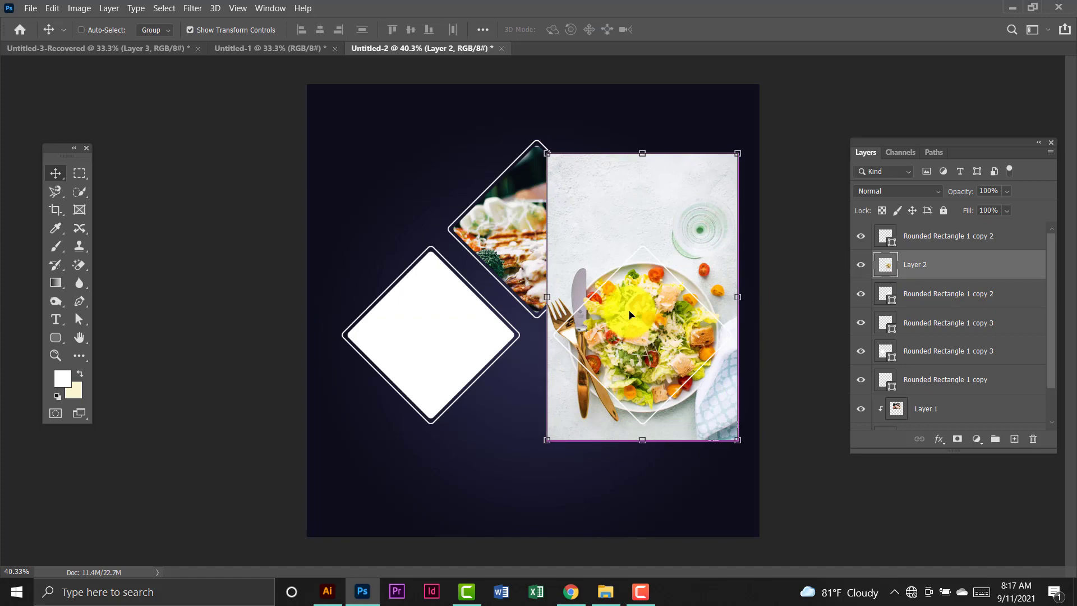
right_click(998, 266)
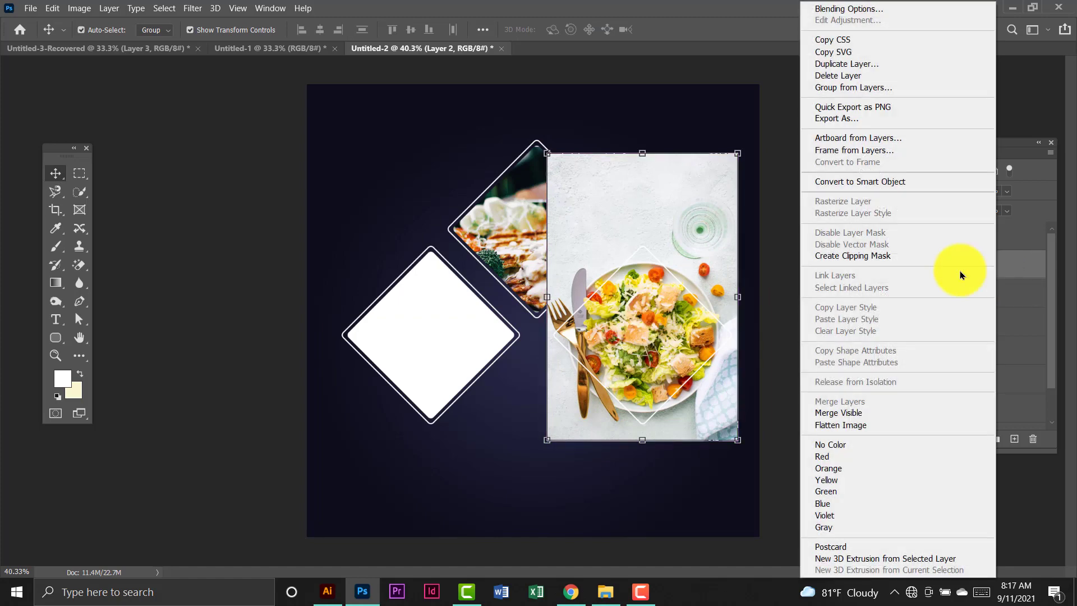
click(851, 257)
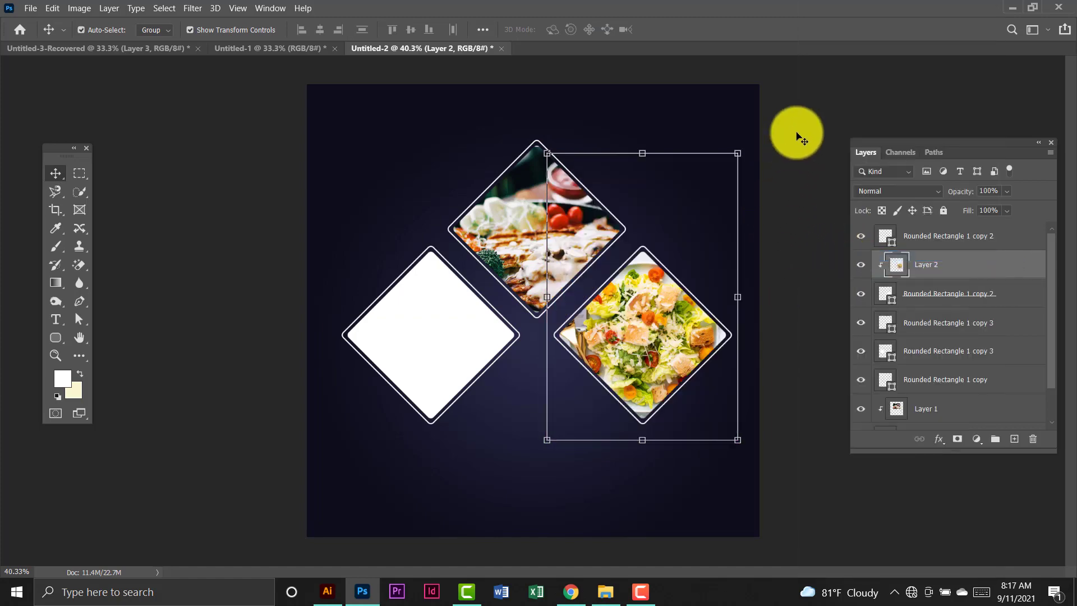
Scale the clipped salad photo to about 93.8% and shift it down and right within its diamond.
drag(739, 155, 729, 171)
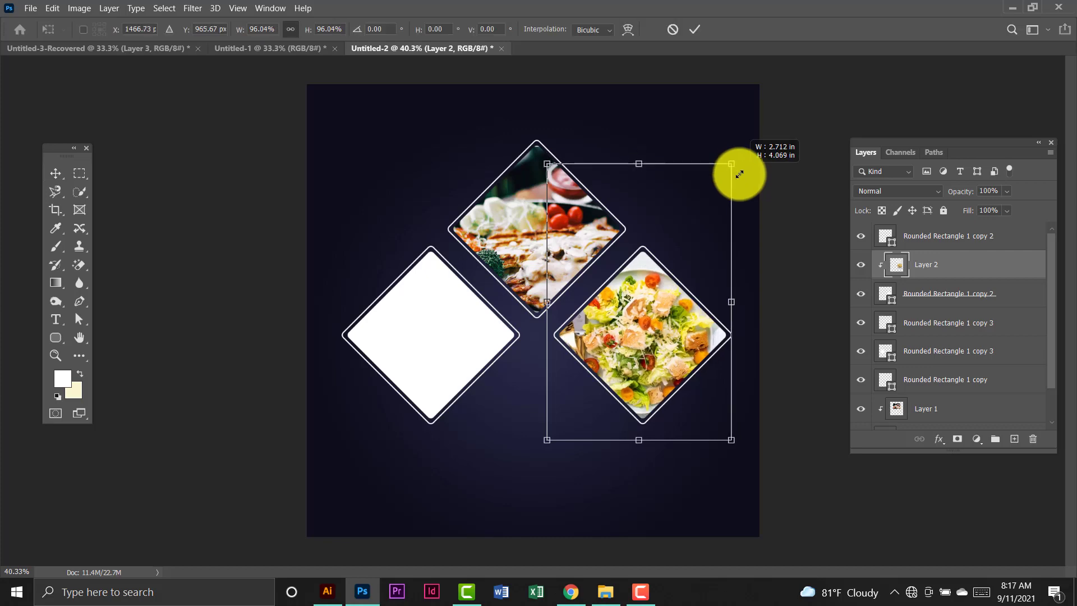
drag(665, 343, 678, 365)
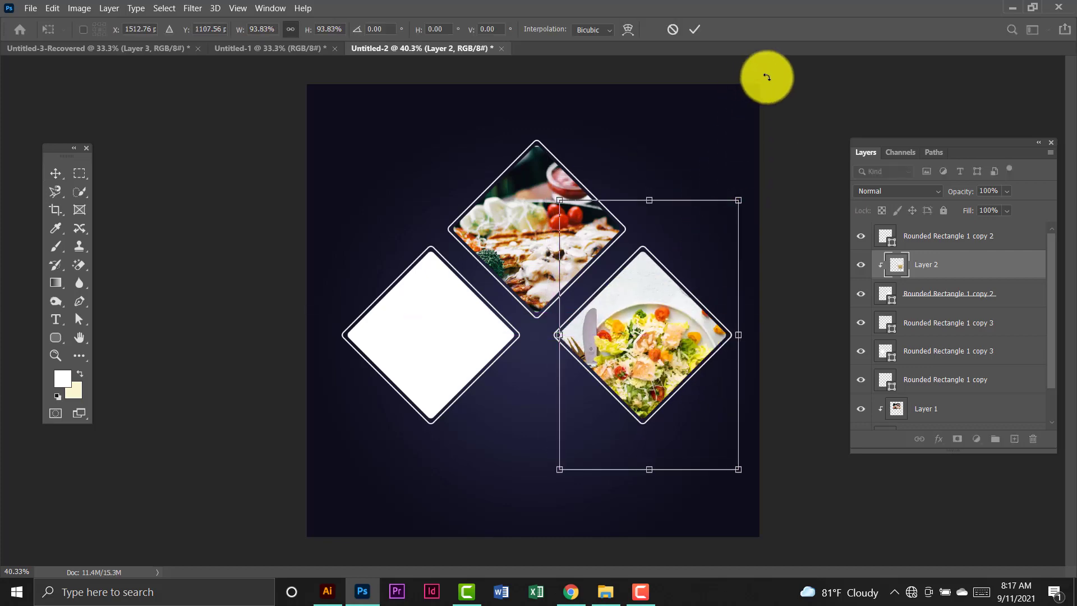
click(61, 175)
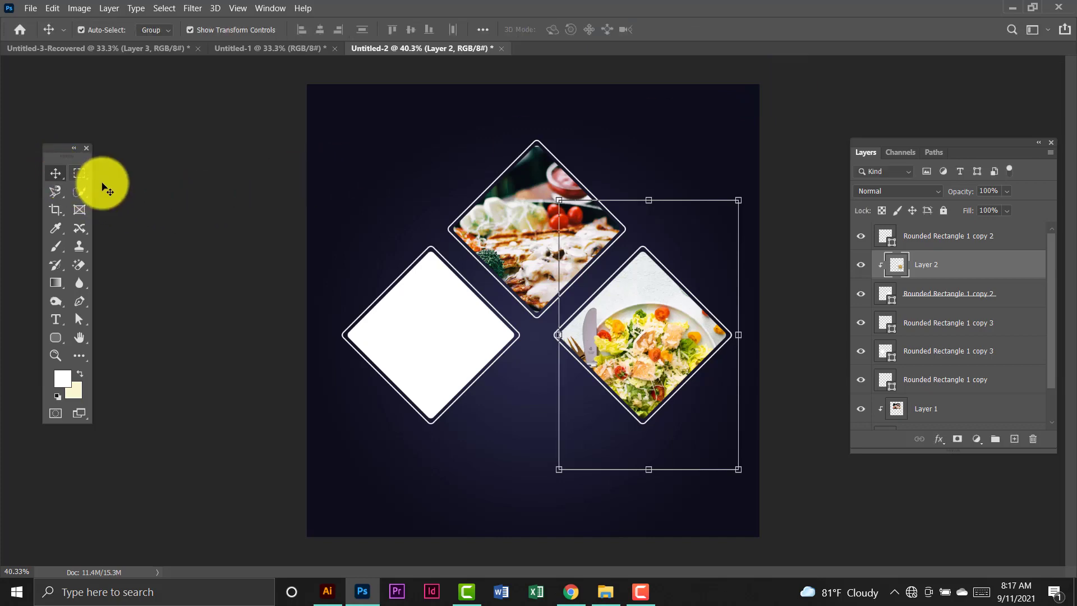
Copy the kebab platter photo from Untitled-3-Recovered into Untitled-2 and enlarge it to cover the lower-left diamond.
click(145, 49)
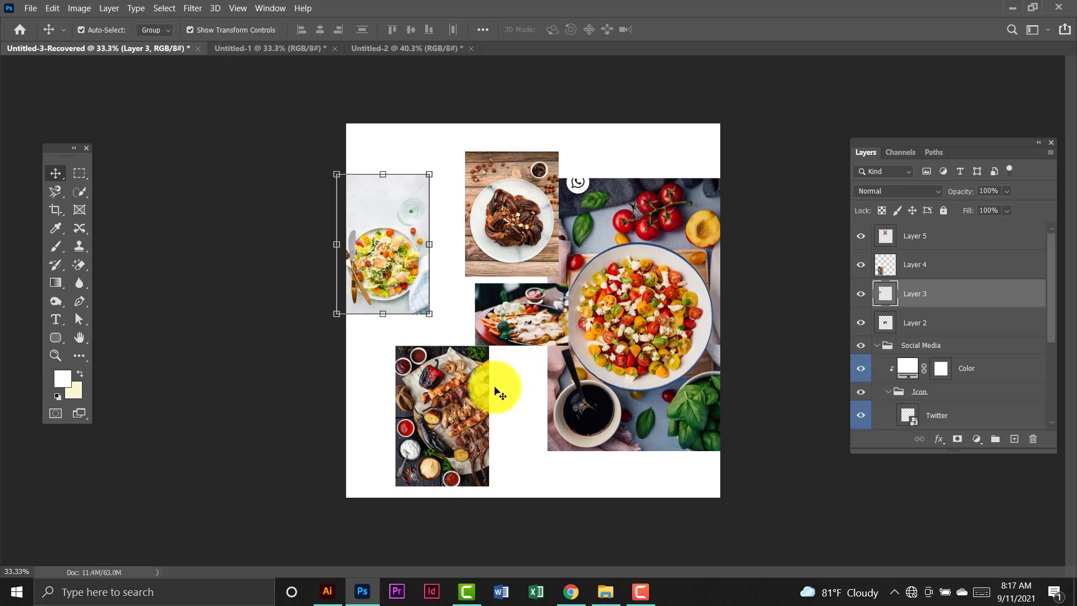
drag(469, 390, 486, 288)
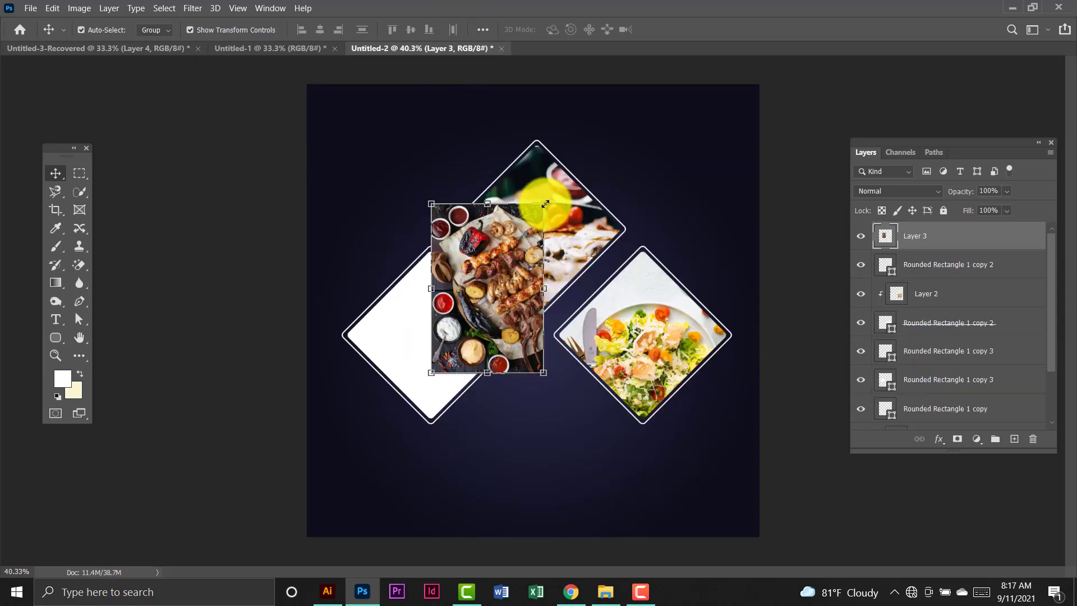
drag(546, 204, 637, 125)
drag(537, 287, 464, 385)
key(Return)
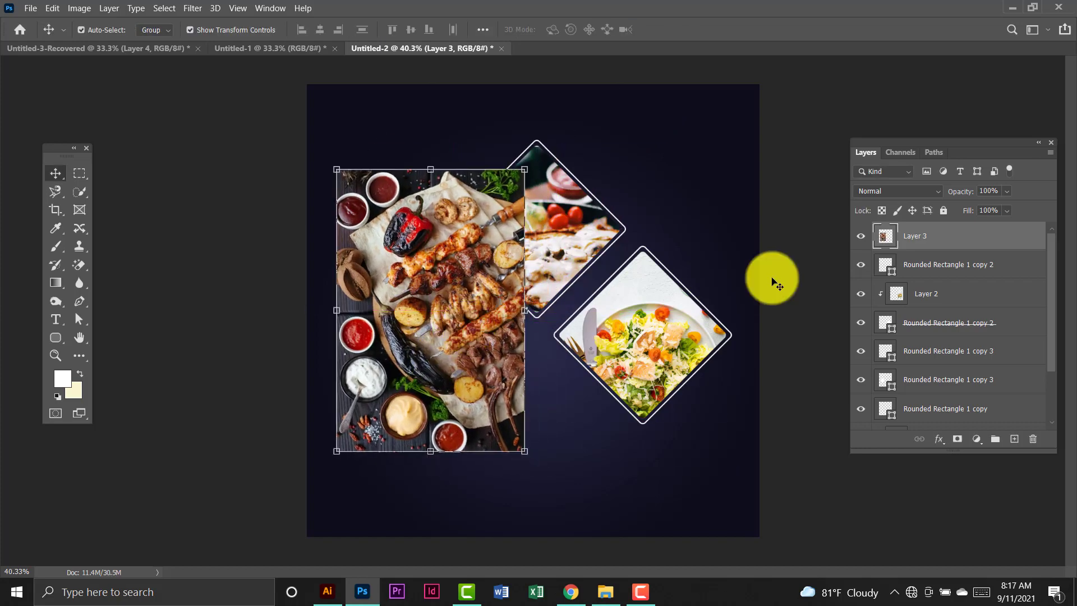
Move the kebab photo's layer between the lower-left outline and filled diamond, and clip it to the filled diamond.
key(ctrl+bracketleft)
key(ctrl+bracketleft)
key(ctrl+bracketleft)
key(ctrl+bracketleft)
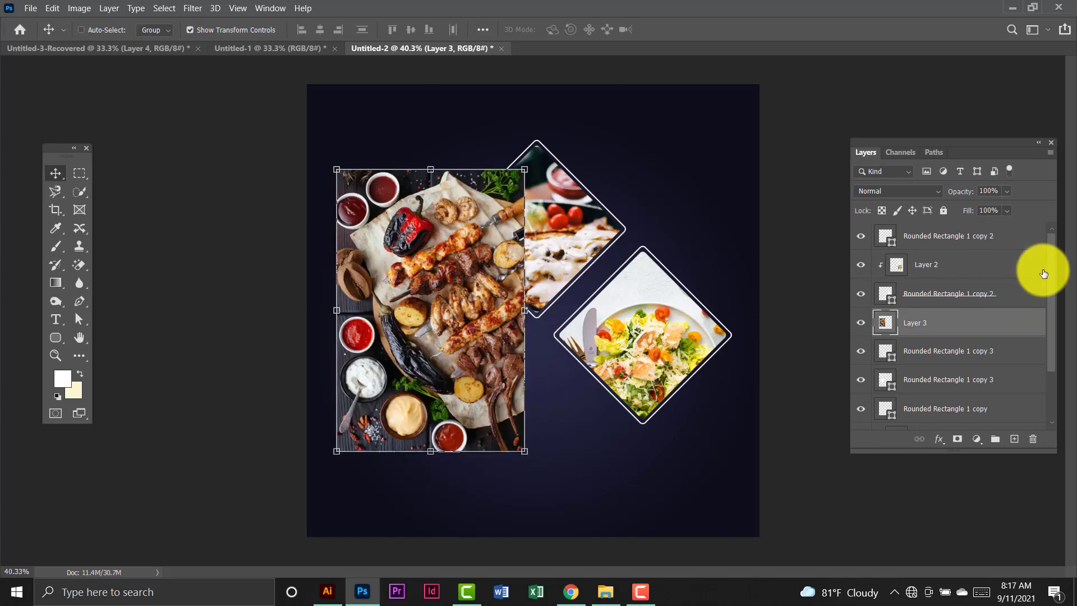
key(ctrl+bracketright)
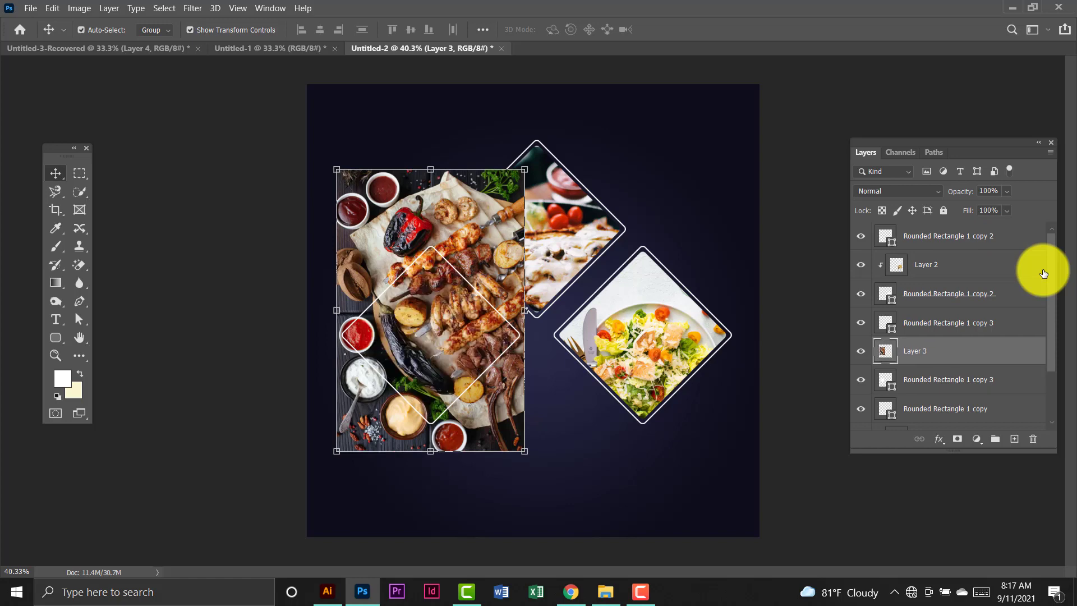
right_click(1014, 351)
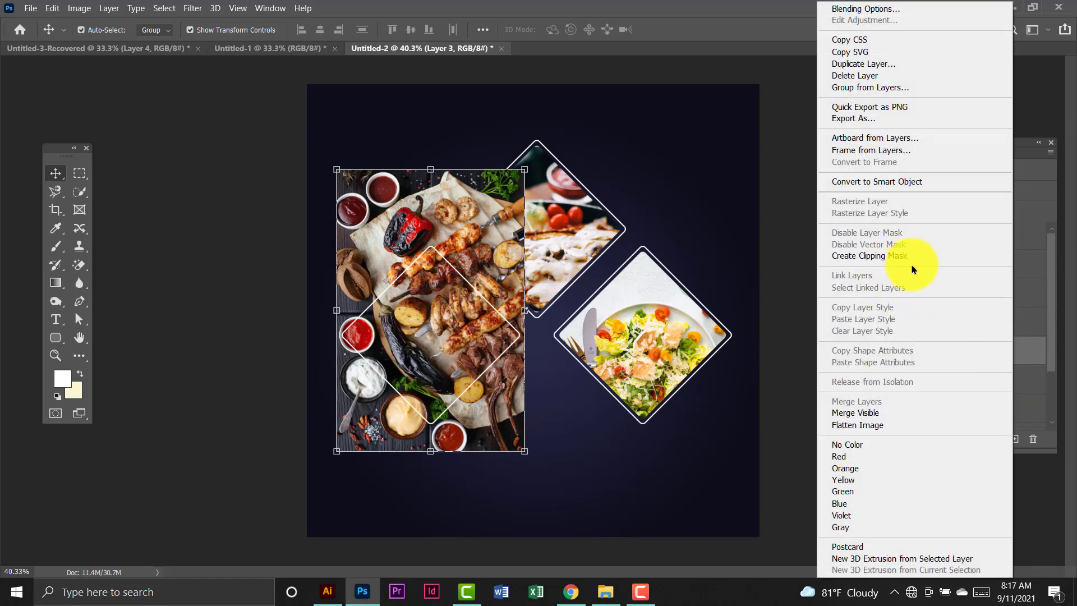
click(967, 260)
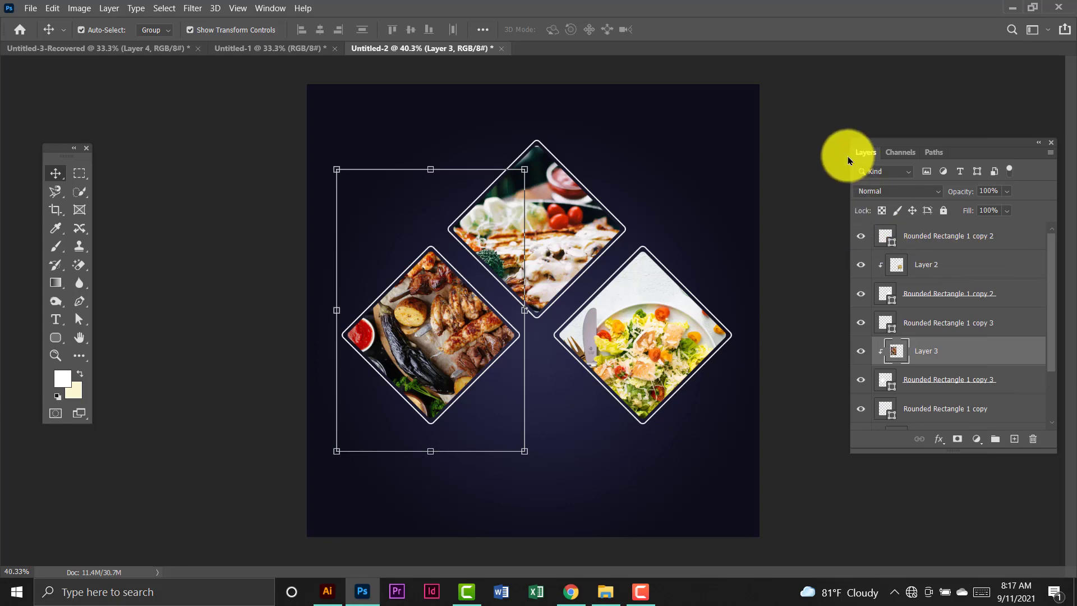
Group all the diamond outlines, filled diamonds and clipped food photos above the Background group, and name the group Images.
click(812, 135)
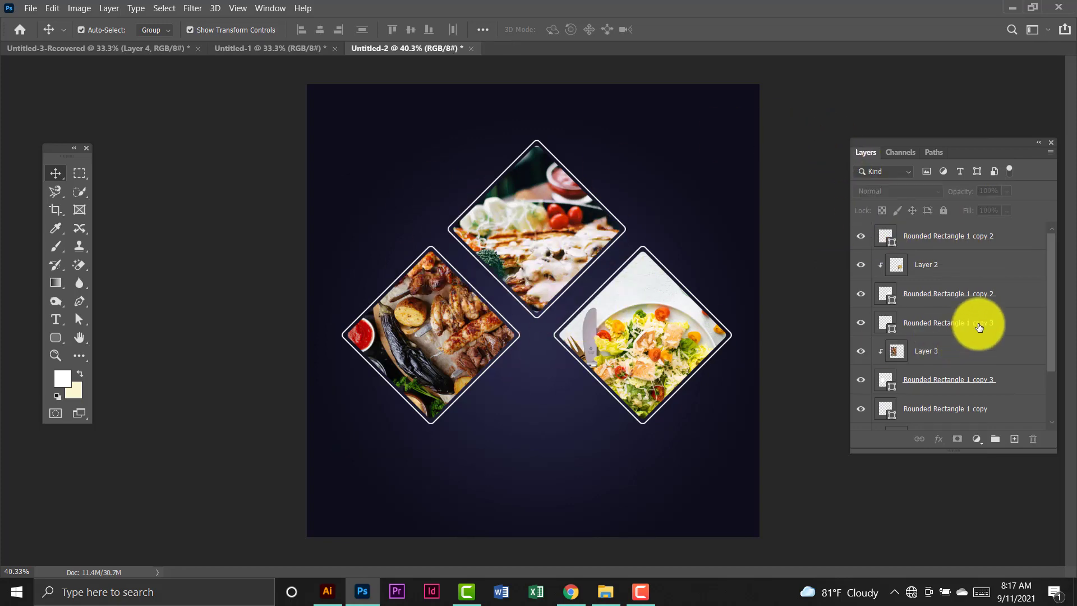
click(983, 239)
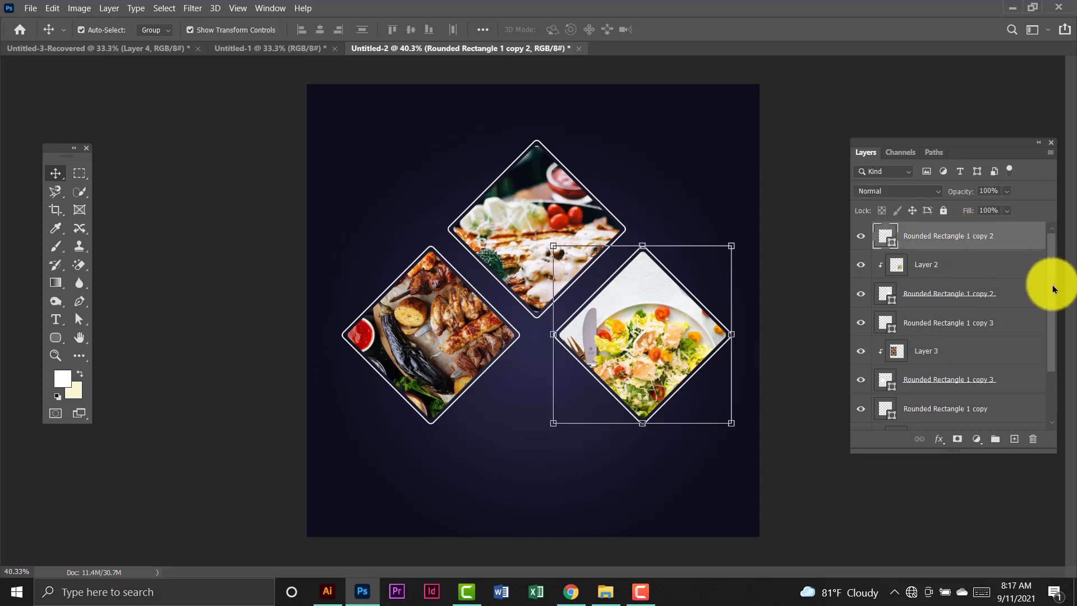
drag(1053, 290, 1059, 338)
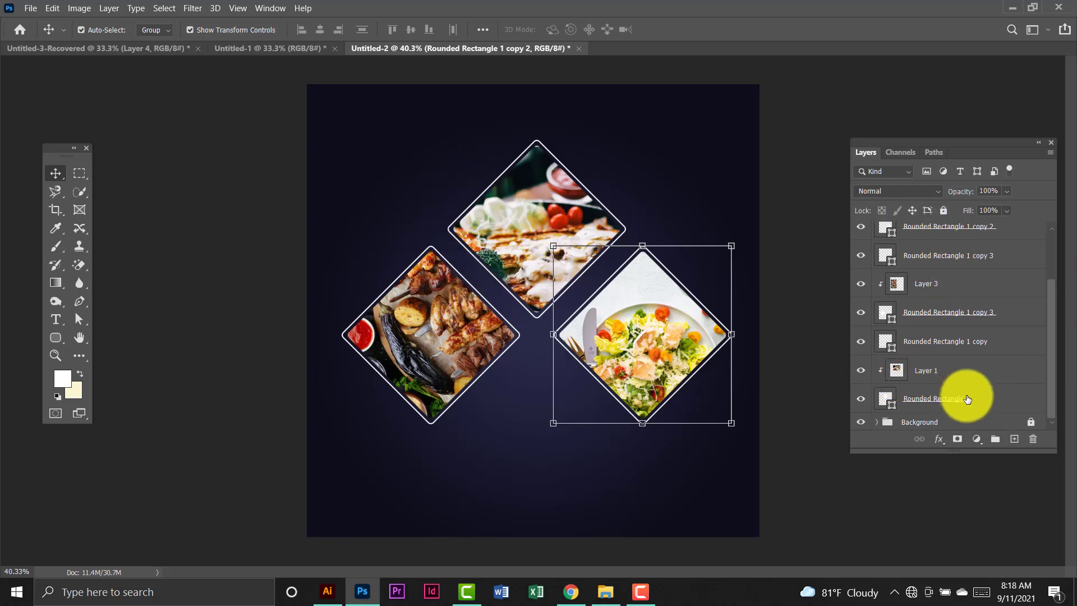
shift+click(991, 399)
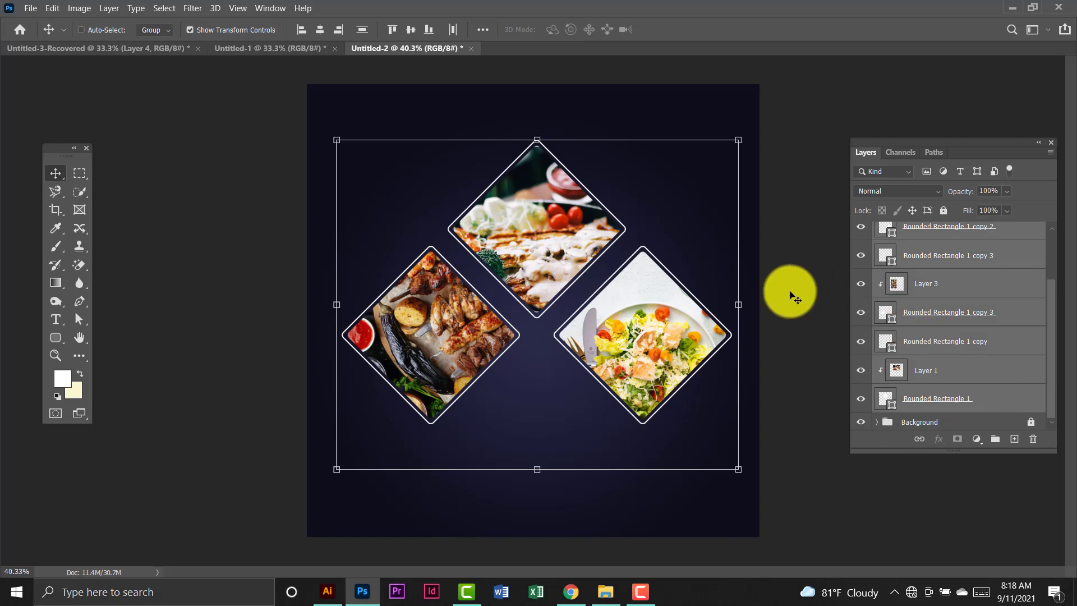
key(ctrl+g)
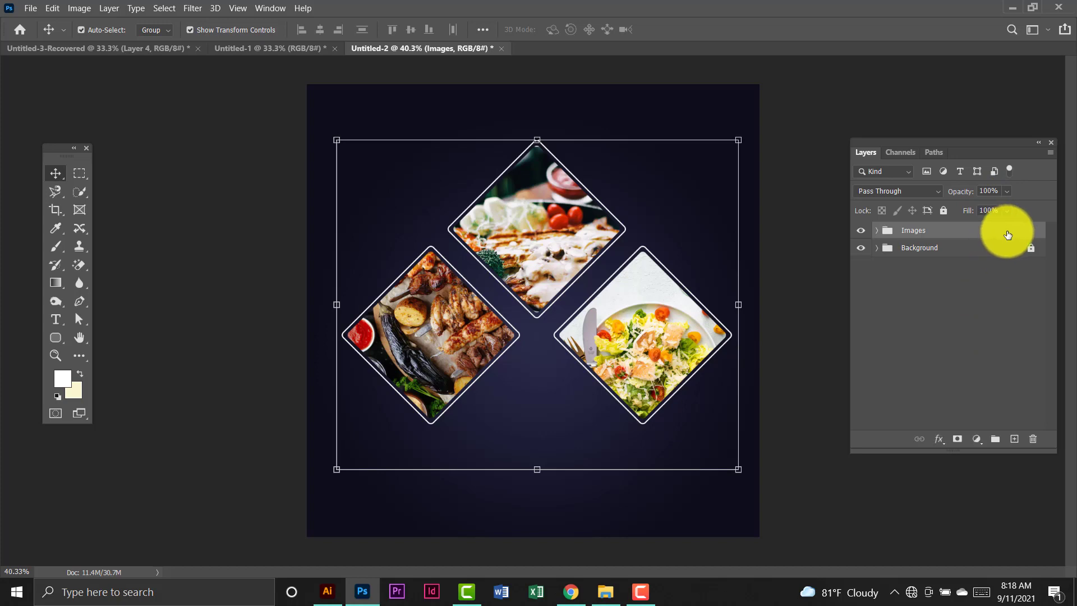
Add a Multiply drop shadow to the Images group with 72% opacity, 4 px distance, 15% spread and 32 px size.
double_click(960, 236)
click(586, 336)
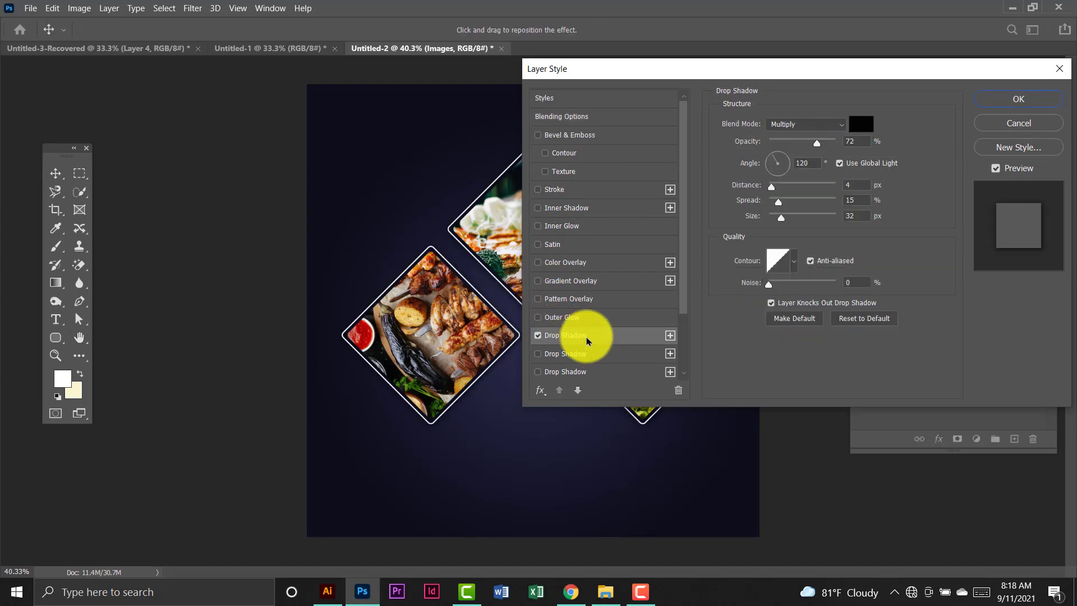
click(1019, 99)
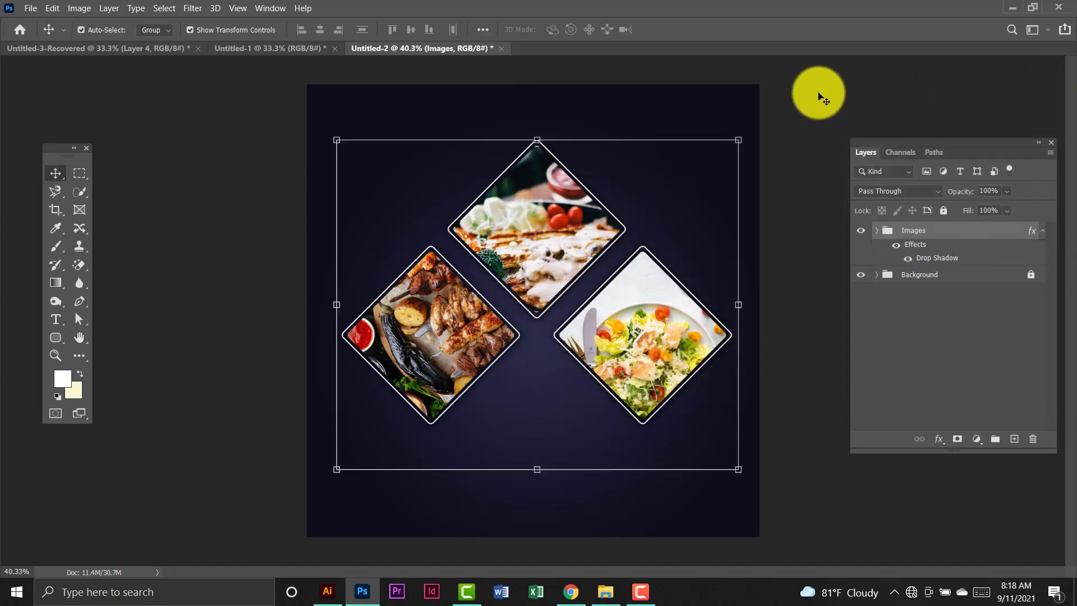
click(820, 100)
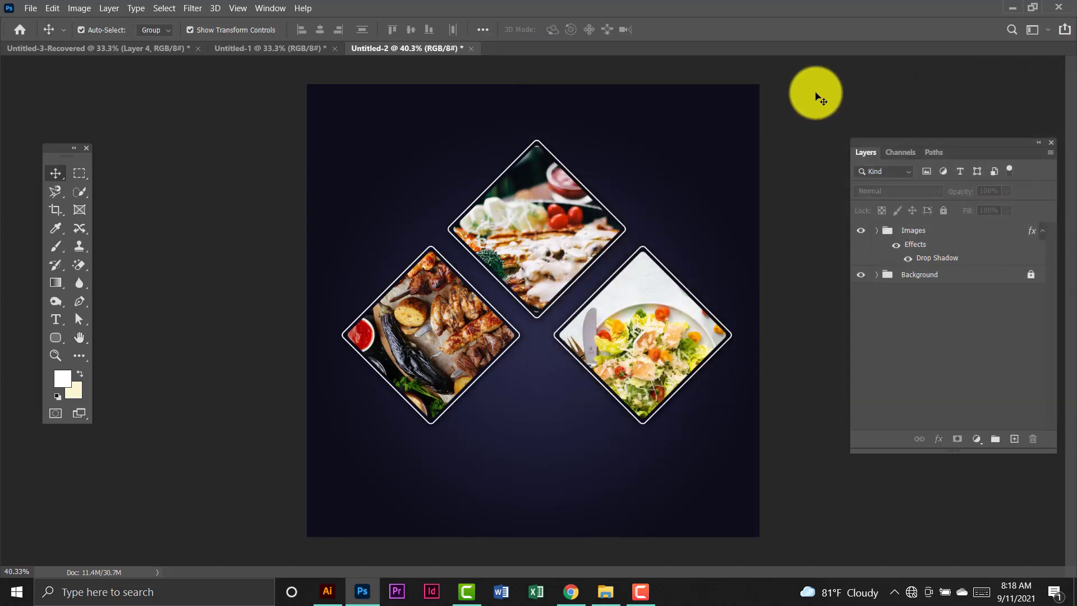
Draw a white circle about 496 px in diameter and place it centrally where the three diamonds meet.
click(55, 338)
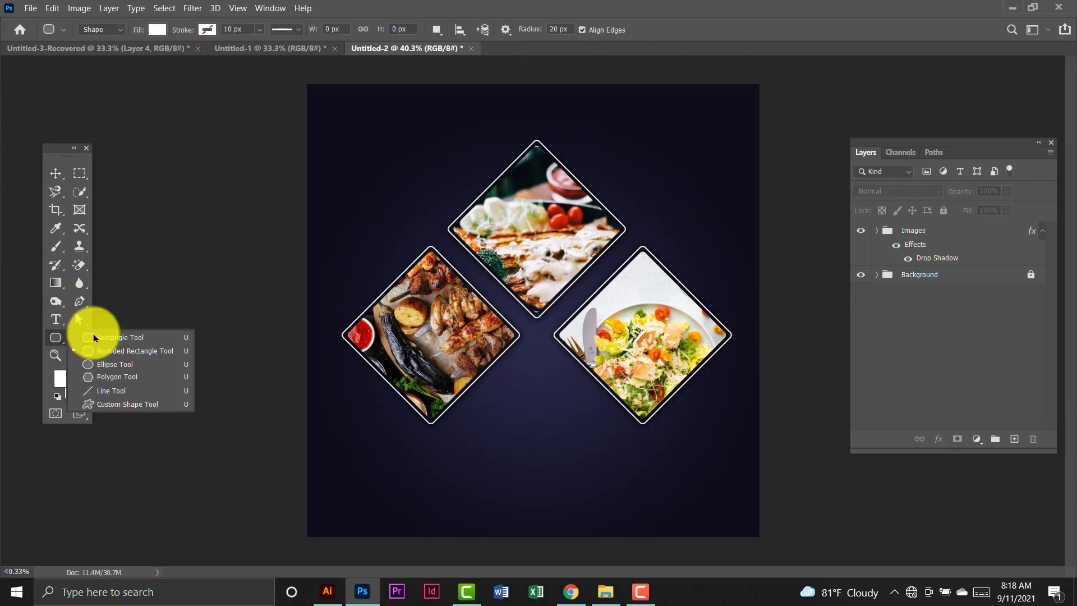
click(107, 364)
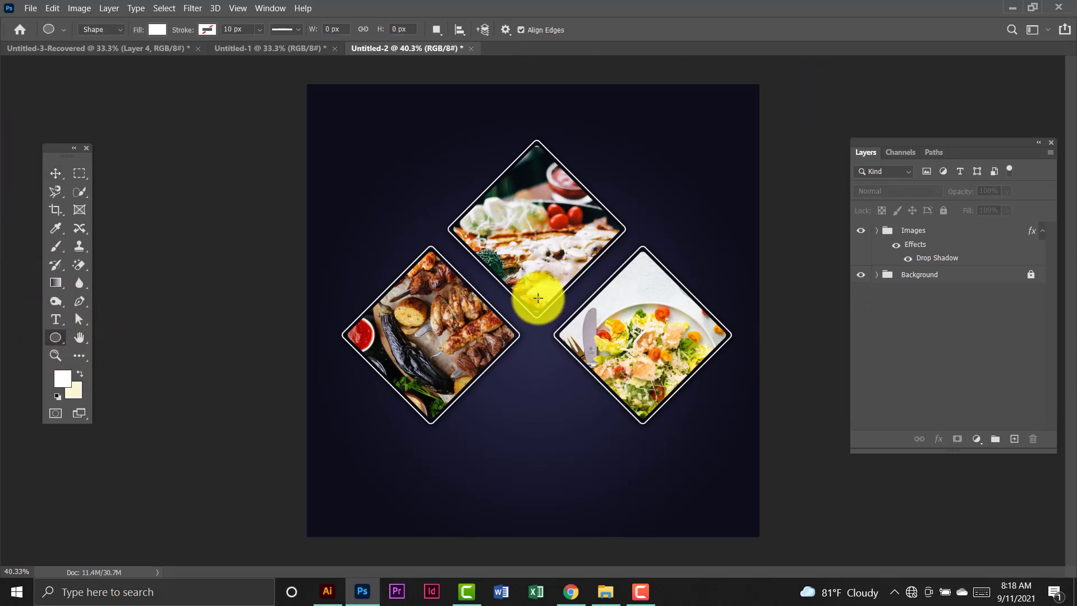
drag(496, 273, 564, 329)
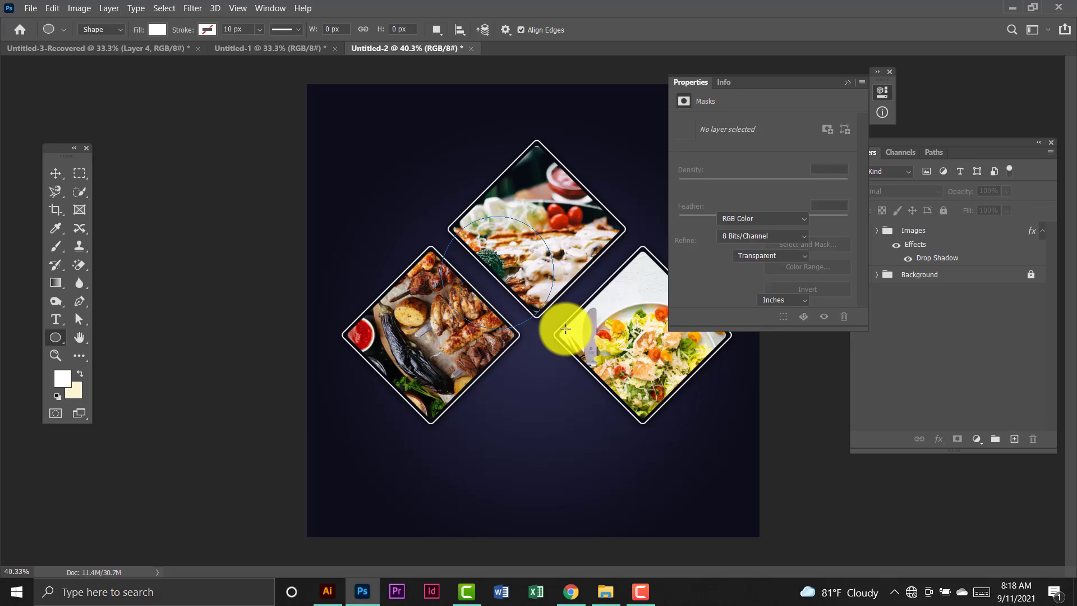
click(895, 72)
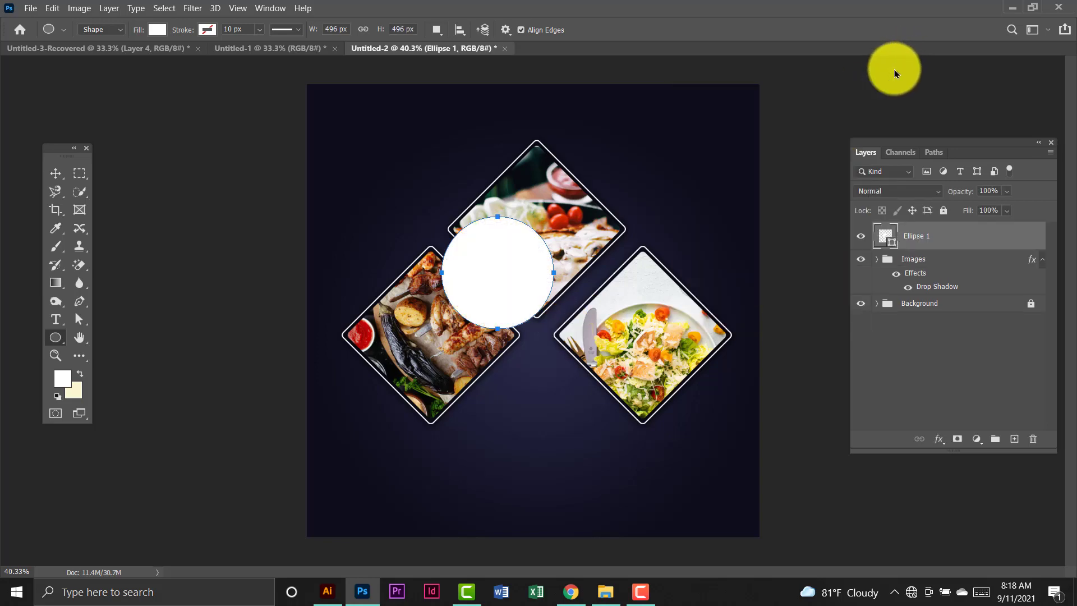
click(55, 173)
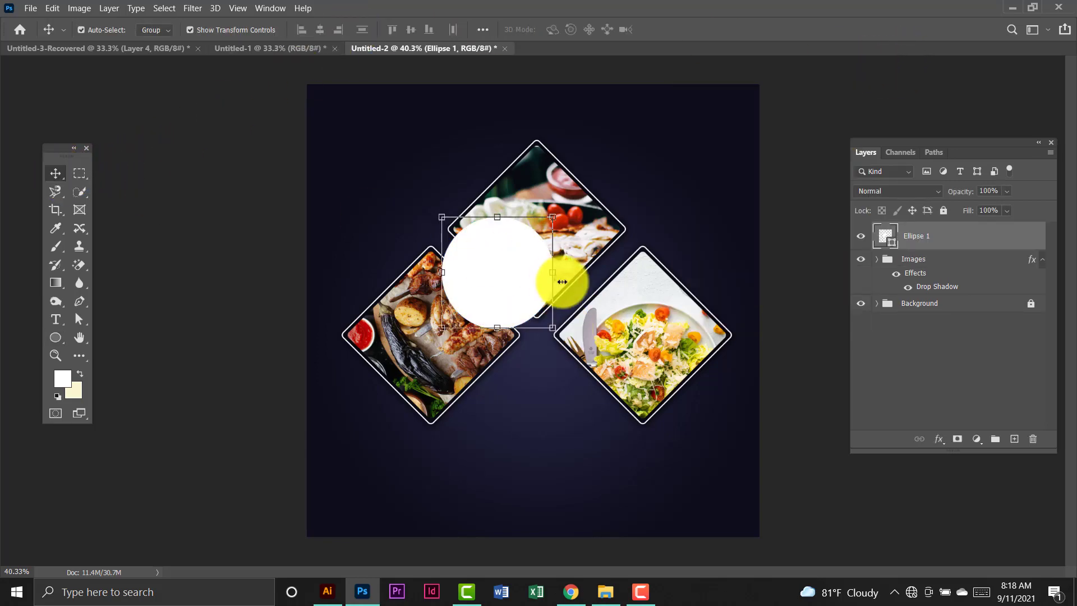
drag(508, 281, 549, 334)
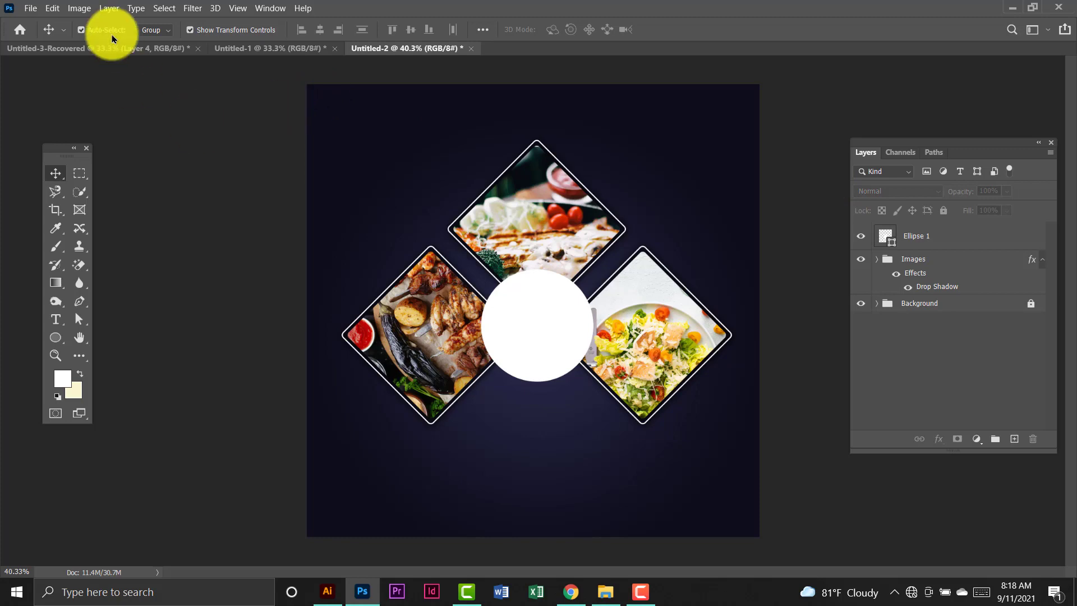
Copy the chocolate pastry photo from Untitled-3-Recovered into Untitled-2 over the white circle and clip it to the circle.
click(176, 51)
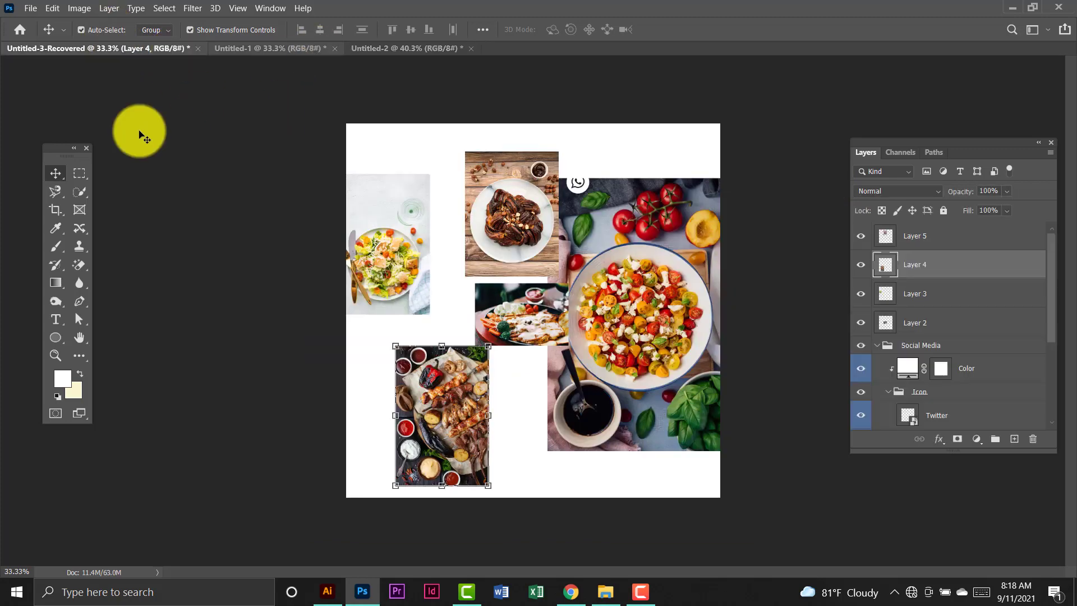
drag(508, 216, 542, 345)
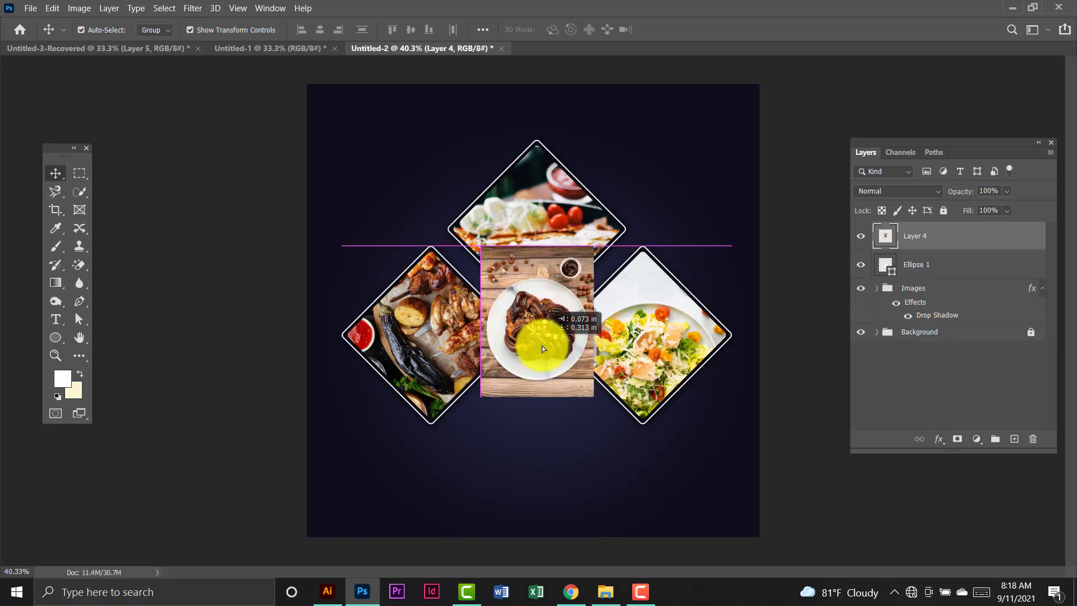
right_click(1000, 239)
click(863, 255)
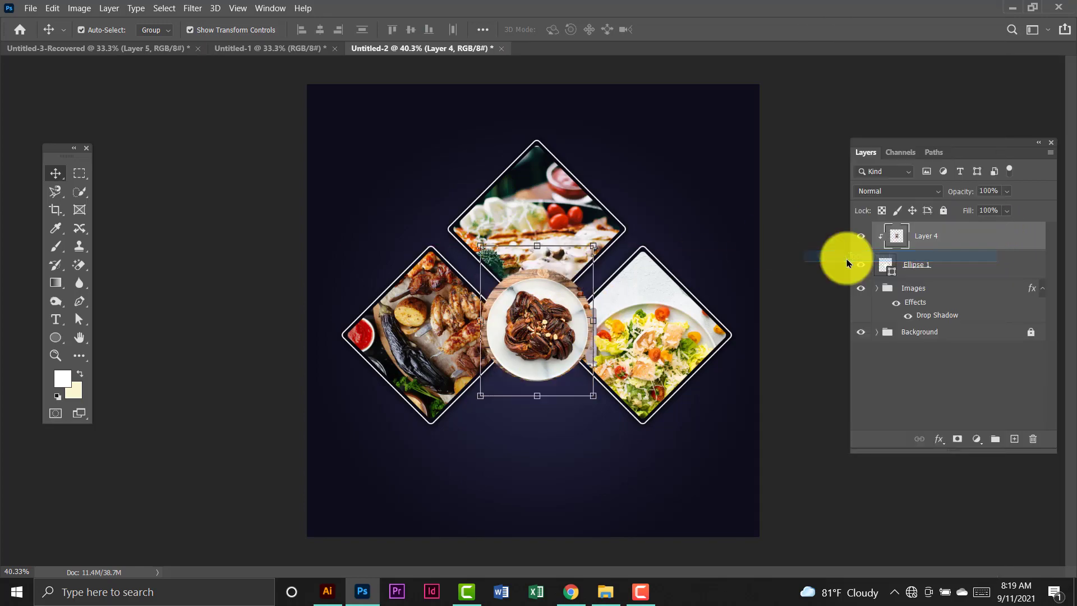
Enlarge the clipped pastry photo to about 115% and centre its plate within the circle.
drag(599, 244, 627, 234)
drag(552, 313, 546, 317)
drag(605, 240, 612, 239)
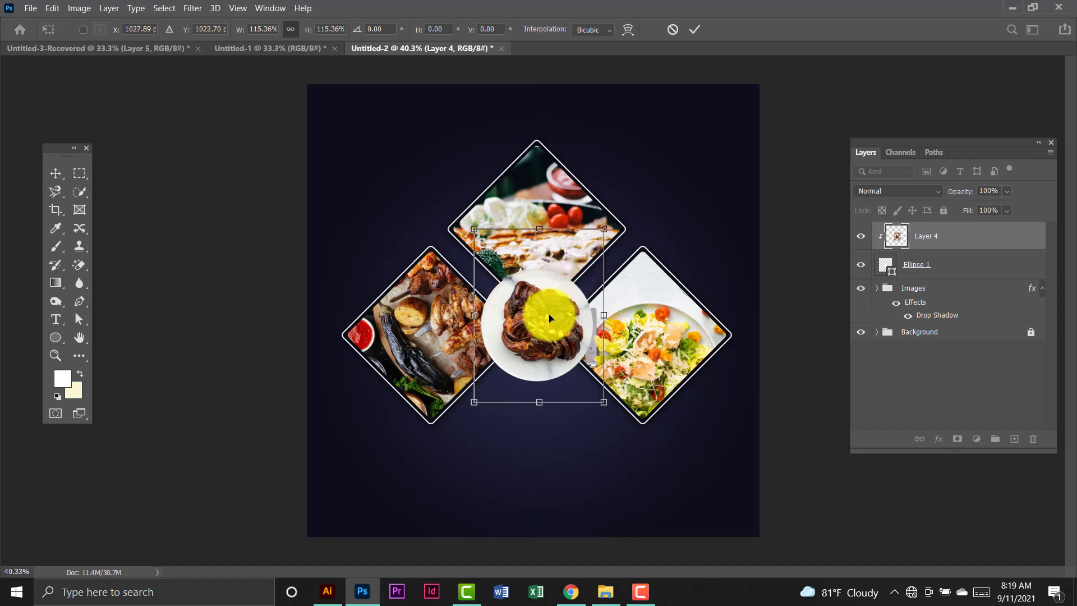
drag(548, 313, 544, 320)
key(Return)
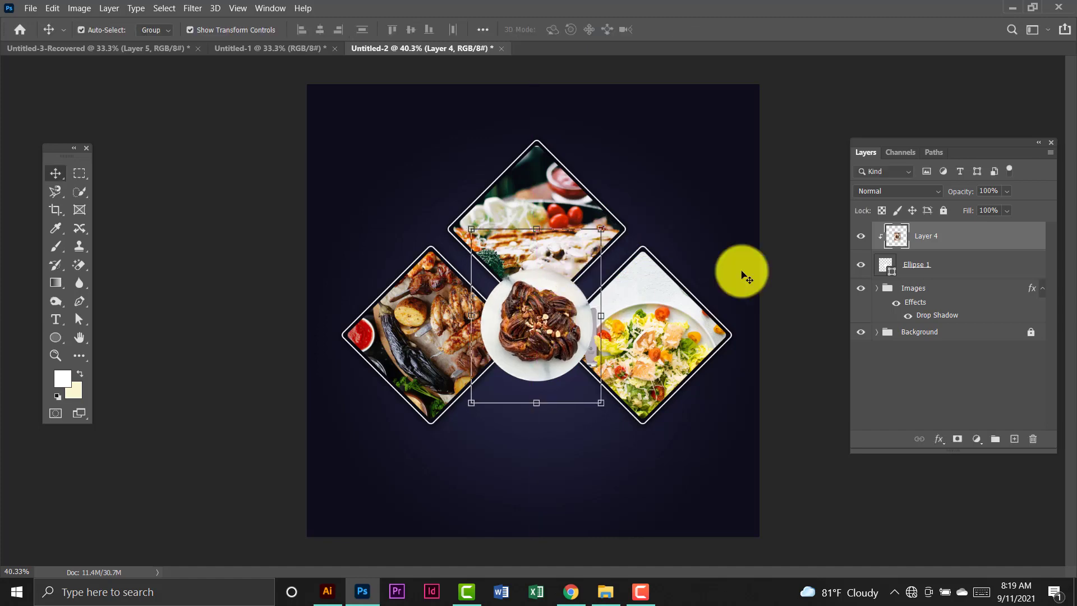
click(806, 235)
Add a drop shadow to the circle with 5 px distance, 12% spread and 35 px size.
click(973, 267)
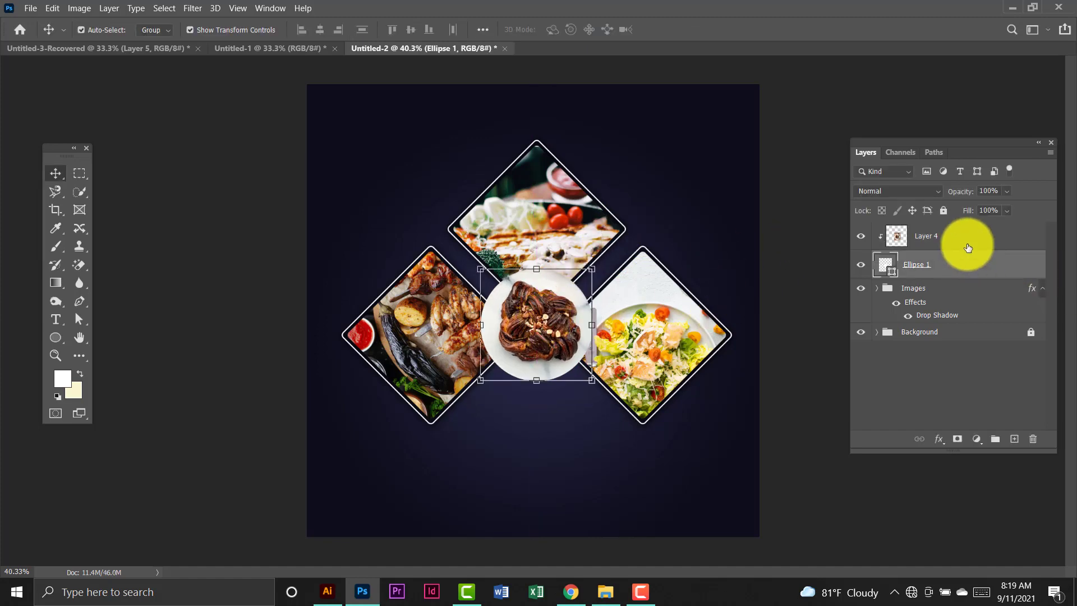
shift+click(969, 246)
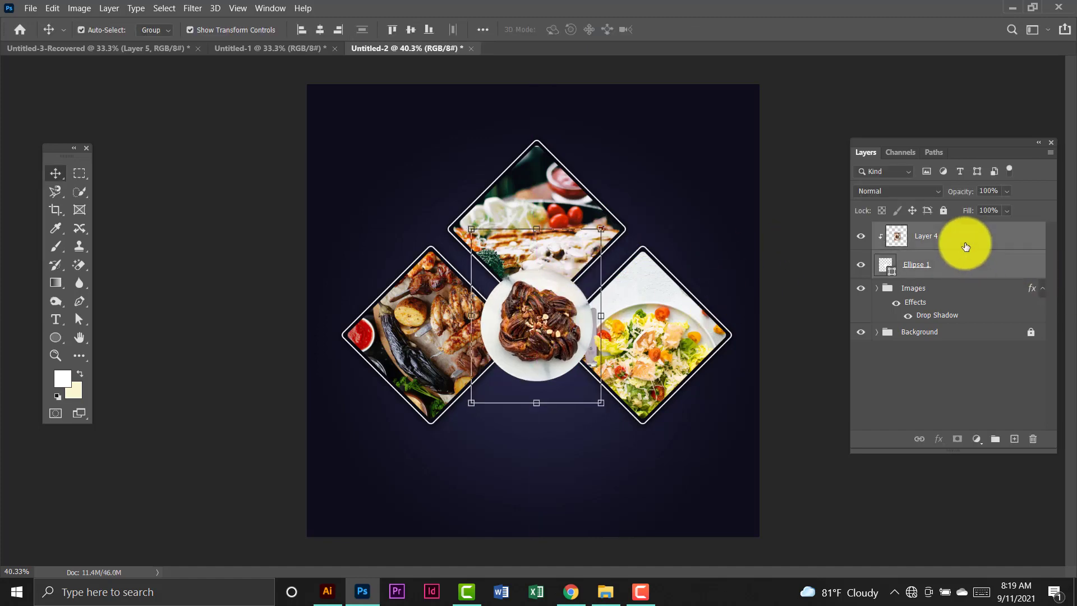
double_click(994, 262)
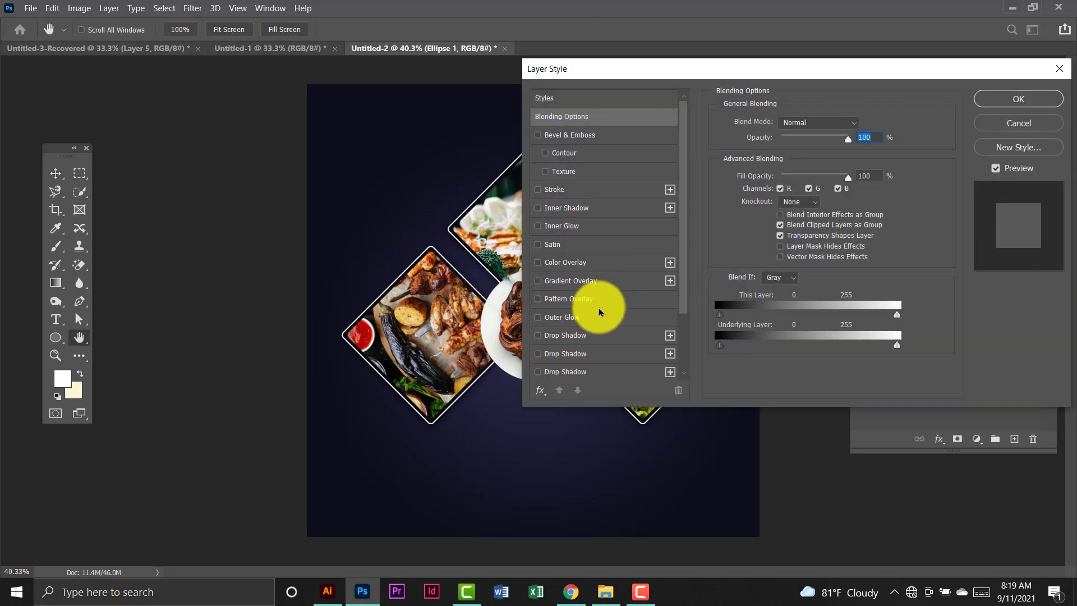
click(600, 334)
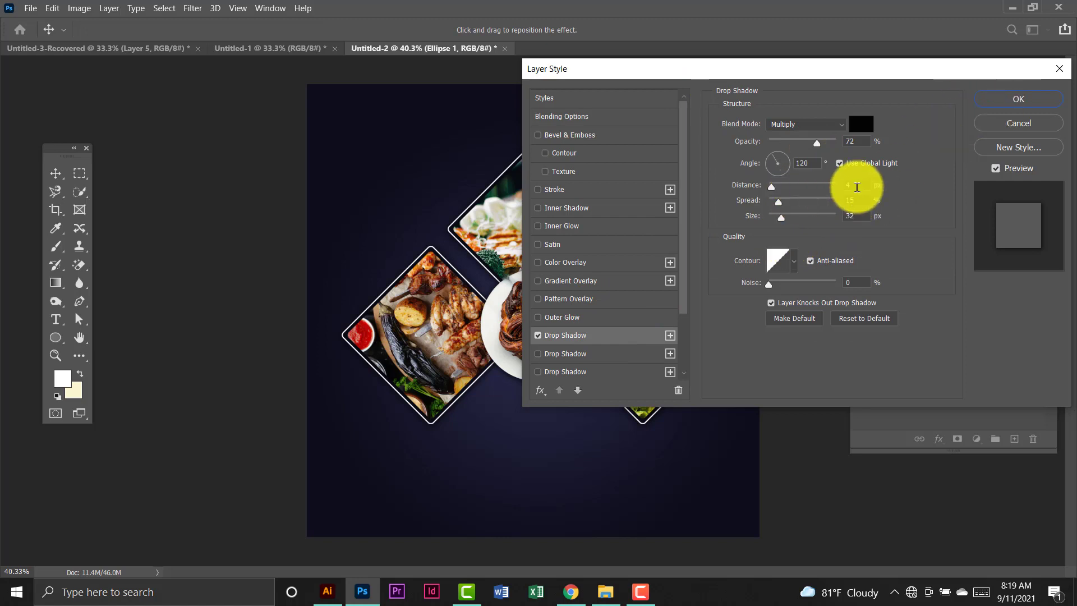
click(857, 187)
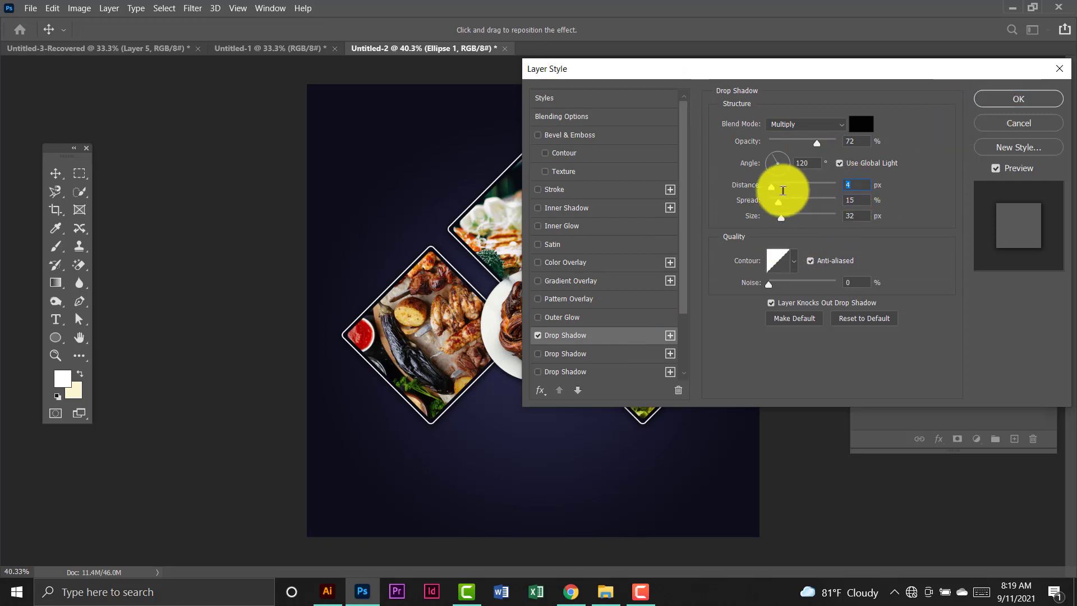
text(5)
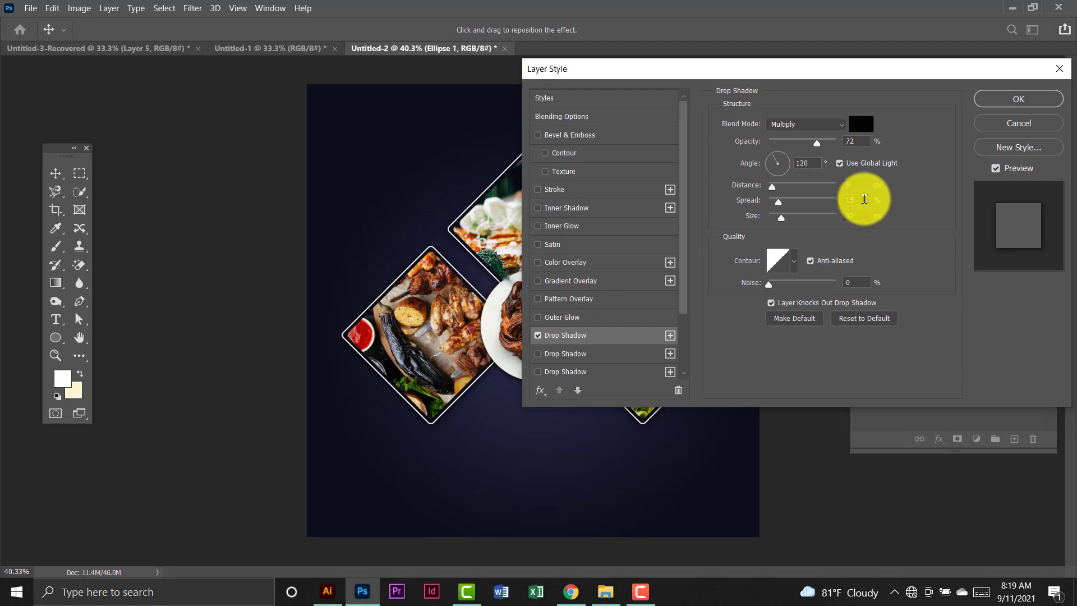
click(864, 199)
text(12)
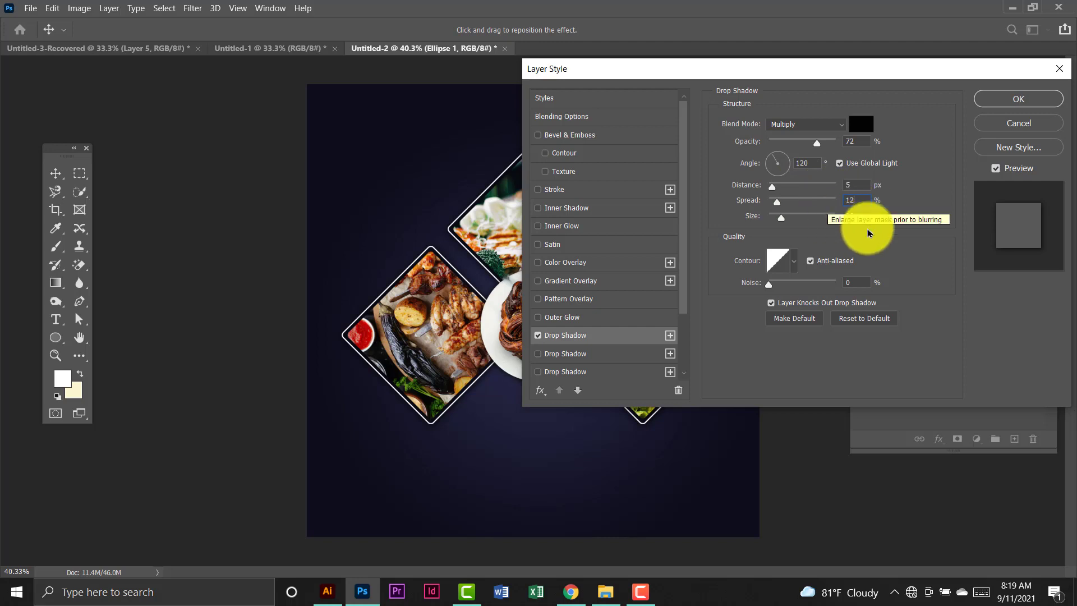
key(Tab)
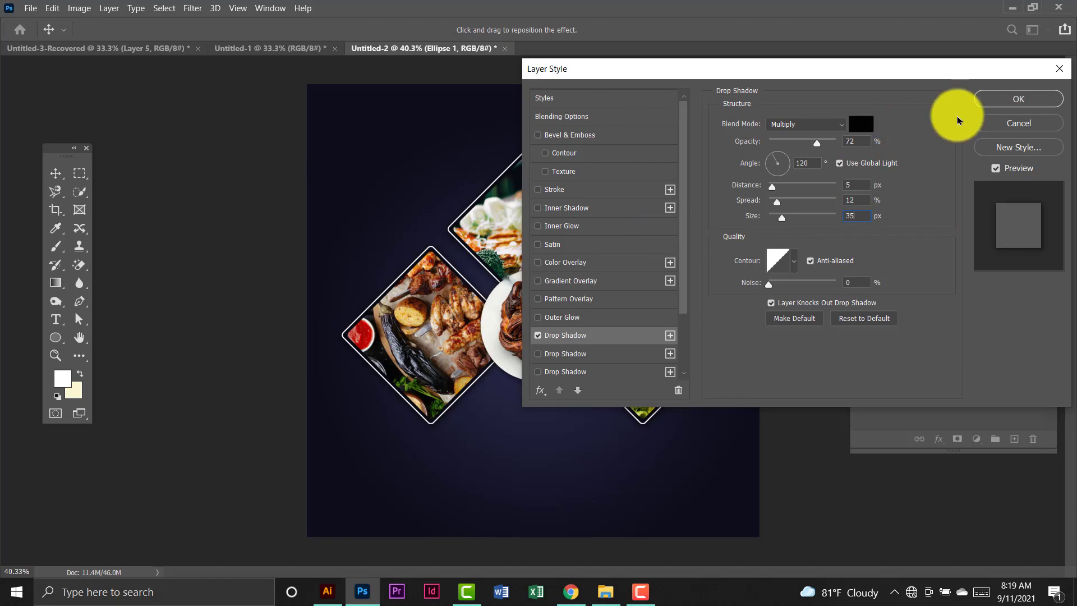
click(1027, 98)
click(787, 136)
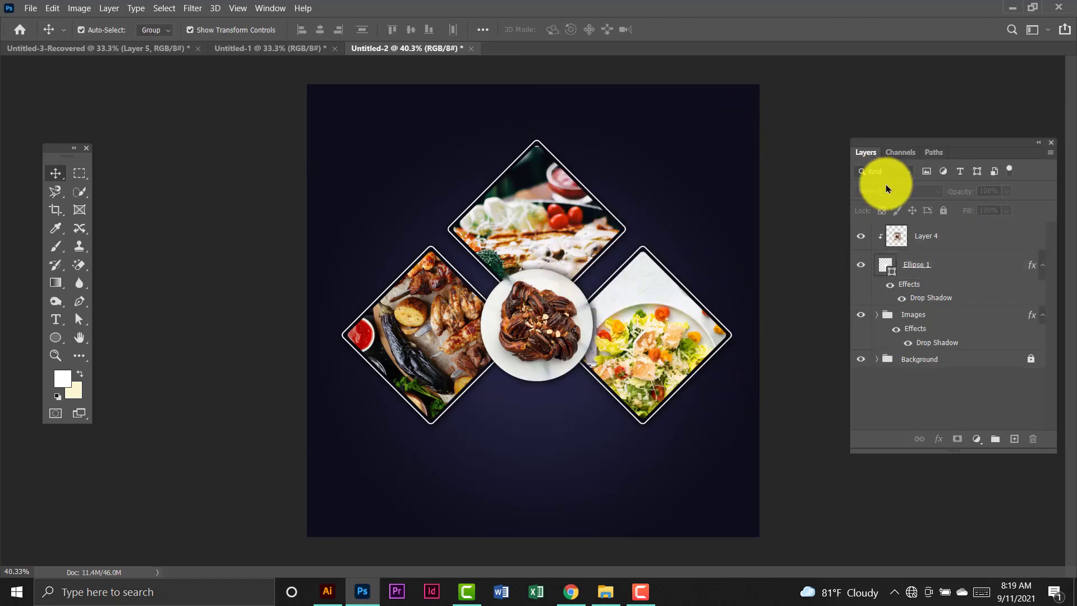
Group the circle and its clipped pastry photo separately from the Images group, and name the new group Circle Images.
drag(939, 239, 933, 312)
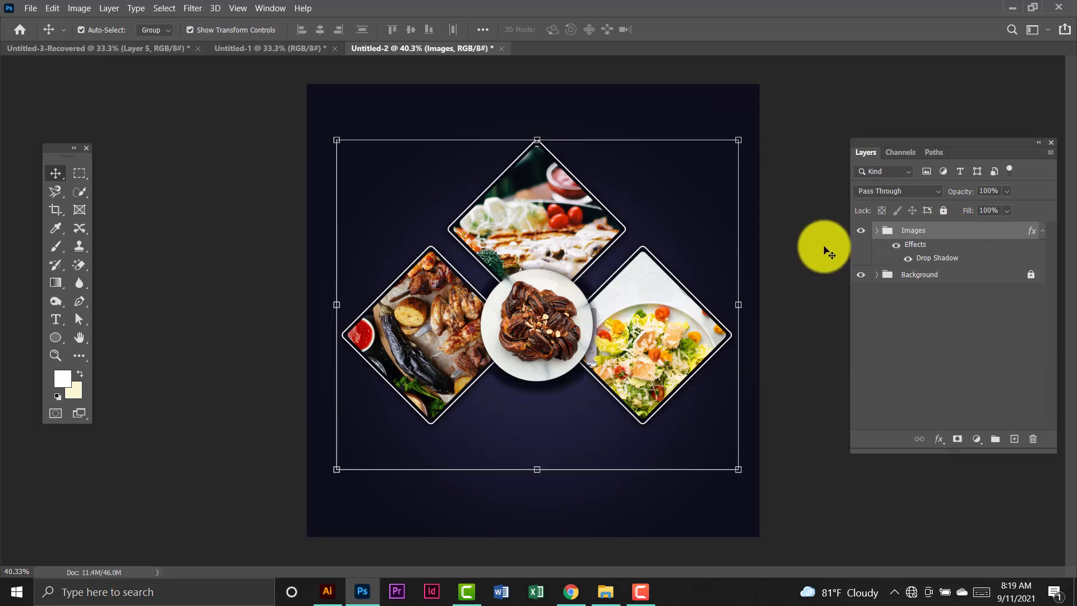
key(ctrl+z)
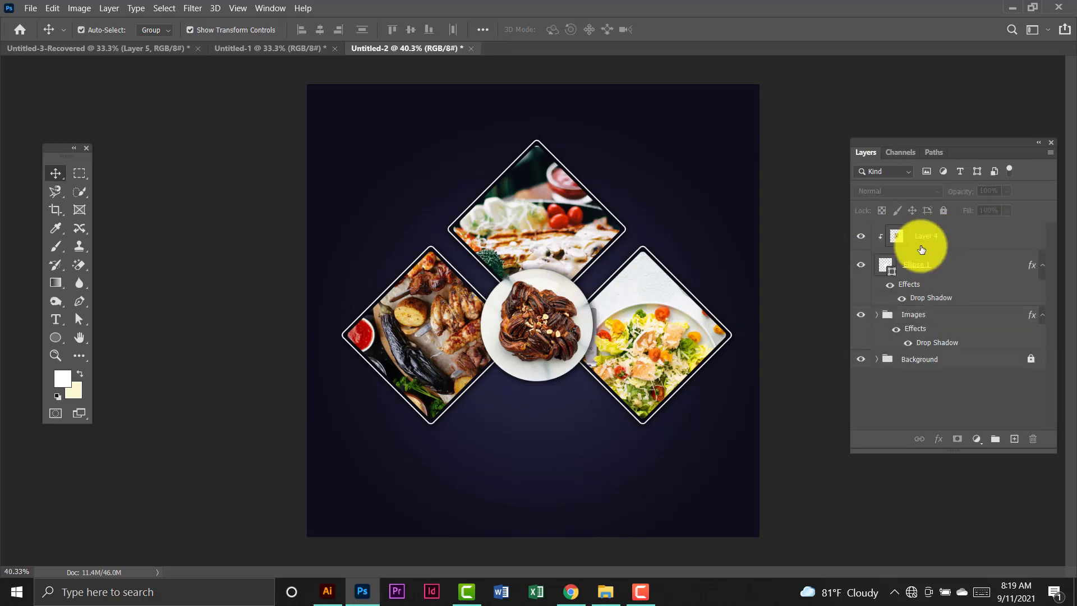
click(920, 238)
shift+click(964, 273)
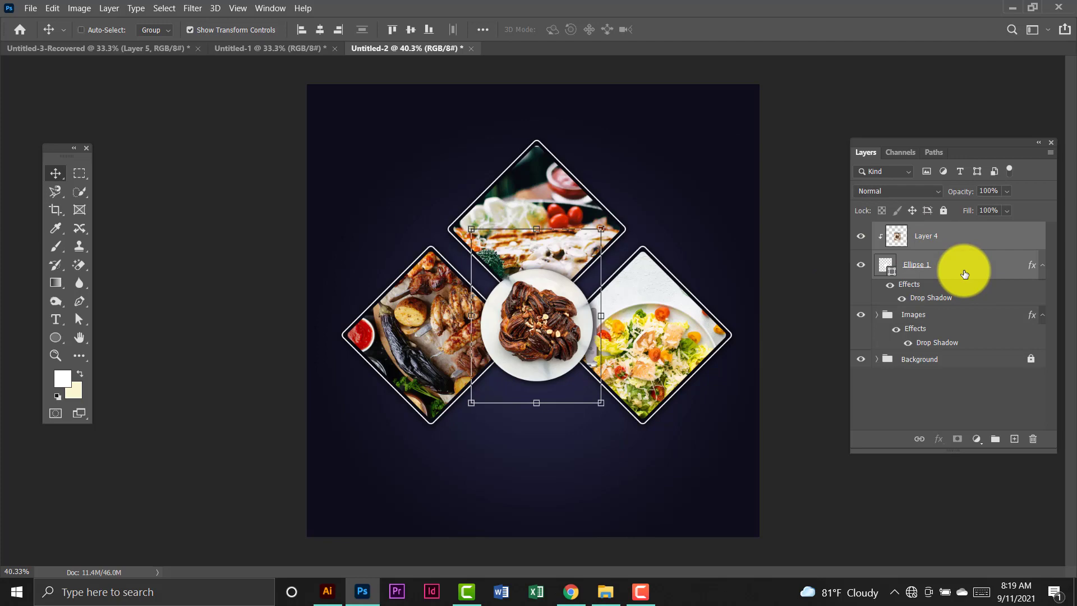
key(ctrl+g)
double_click(912, 231)
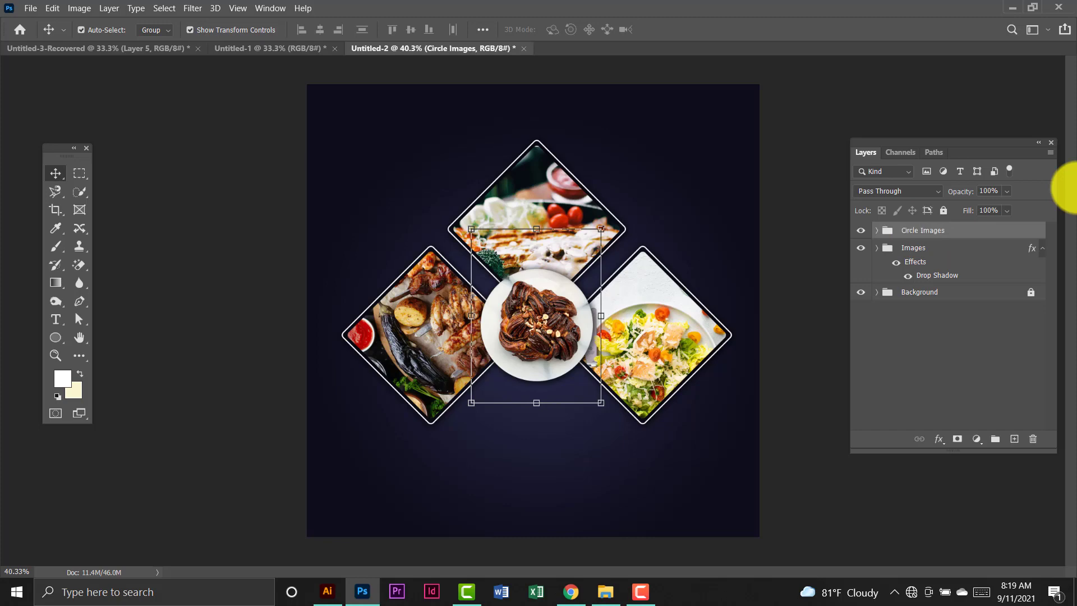
click(795, 152)
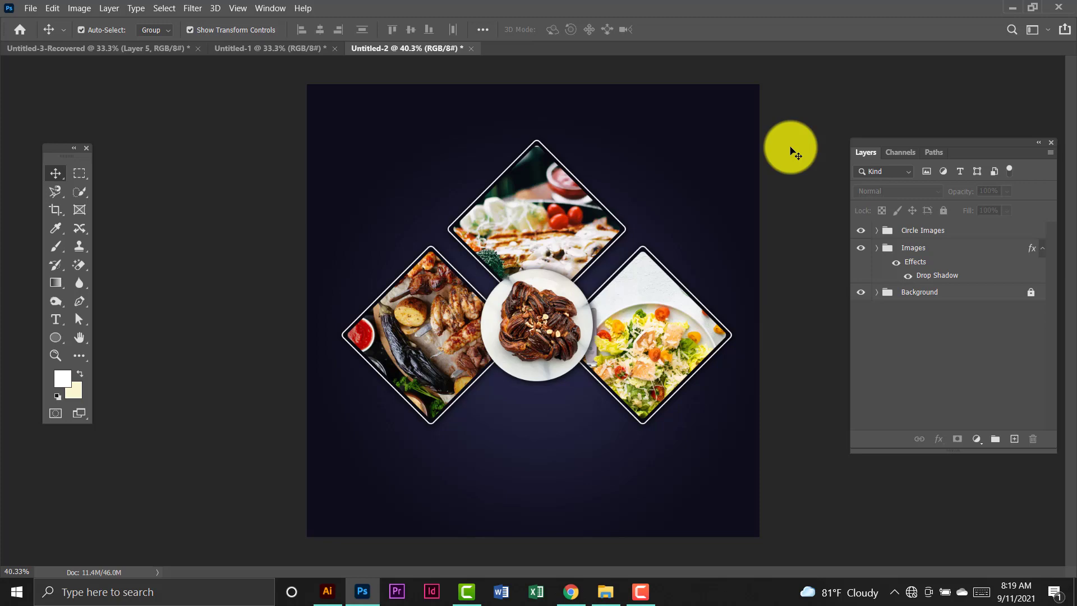
Draw a white circle about 278 px in diameter on the empty background up and to the left of the top diamond.
scroll(790, 147, up, 3)
scroll(604, 161, down, 3)
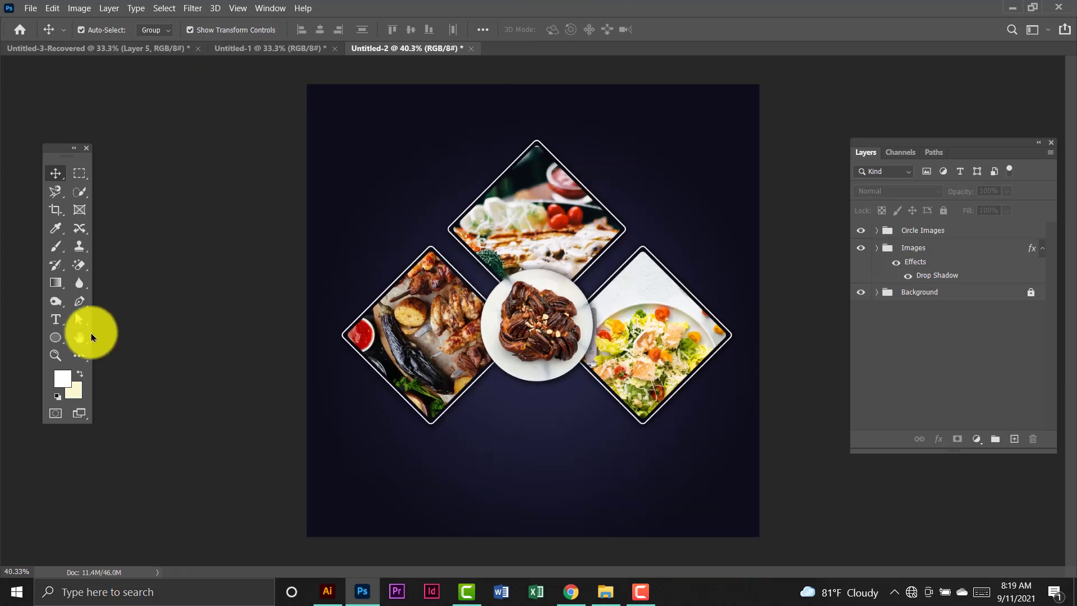
click(55, 339)
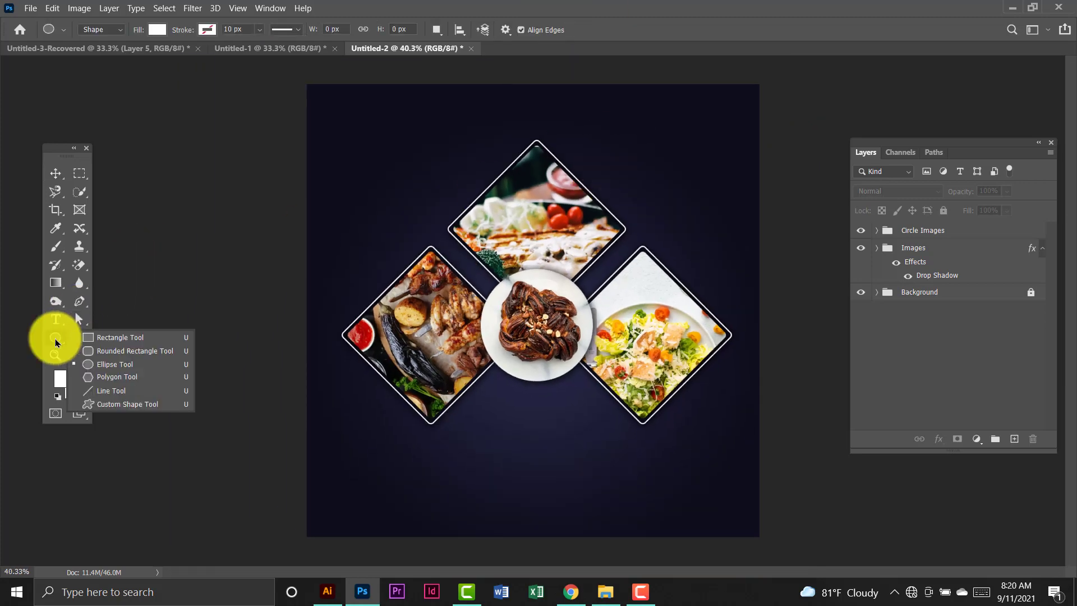
click(115, 364)
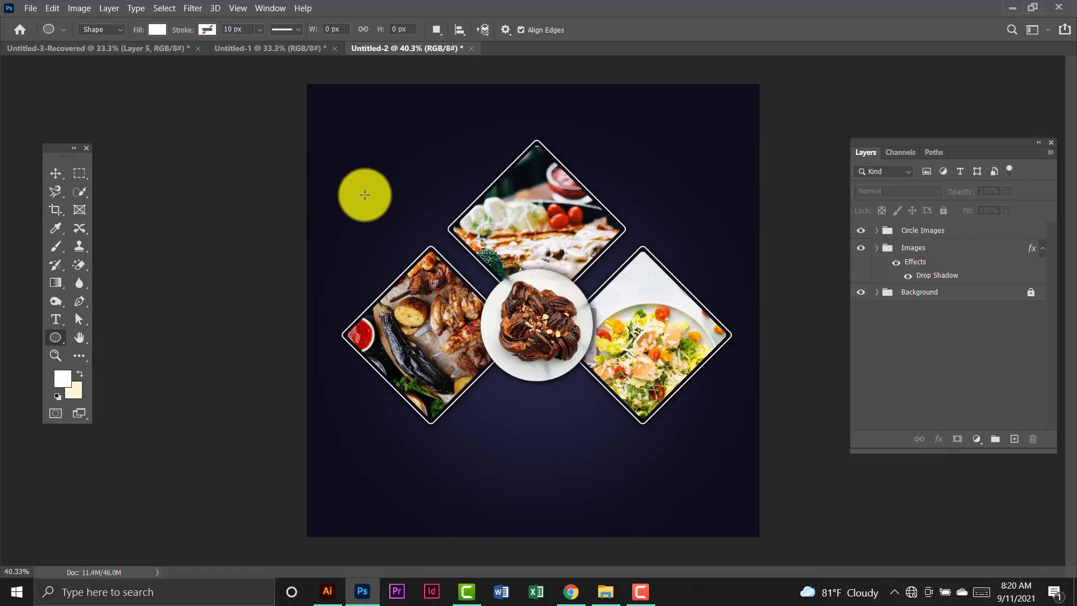
drag(355, 183, 386, 214)
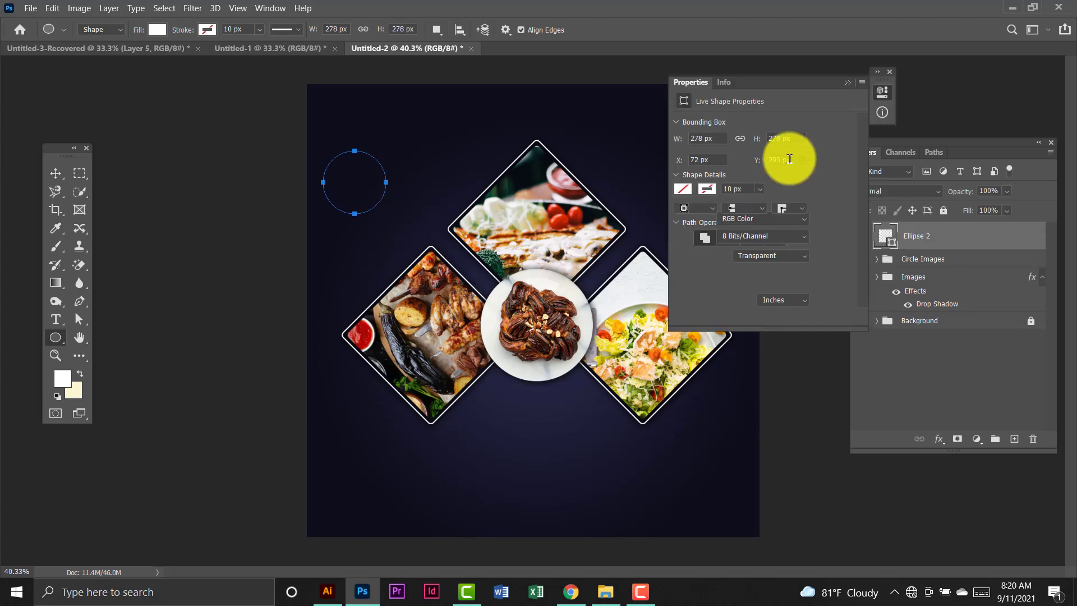
click(889, 71)
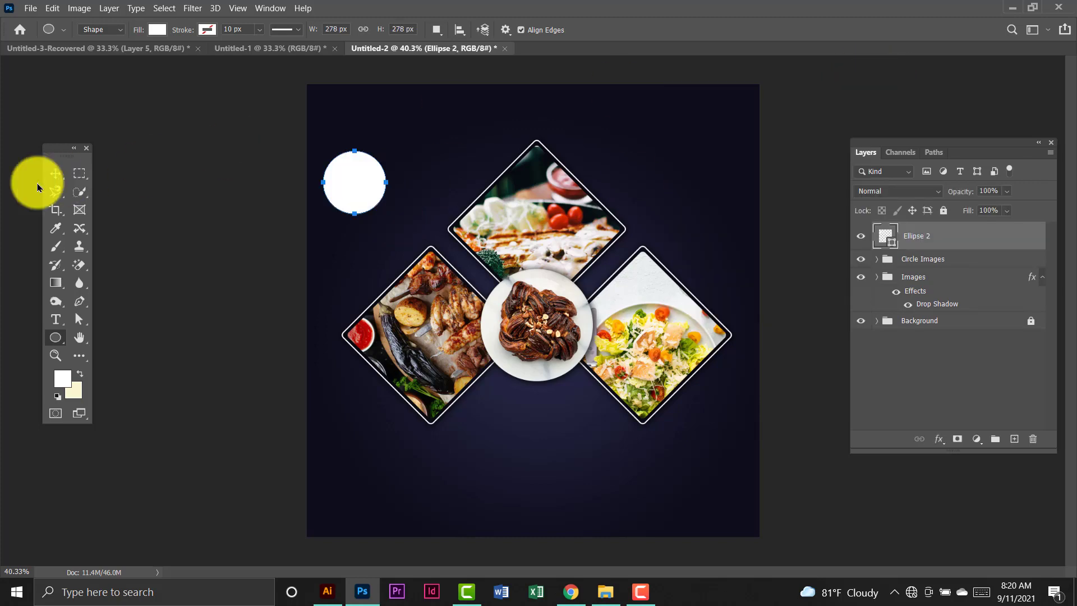
Enlarge the white circle slightly and position it just above the left diamond.
click(56, 172)
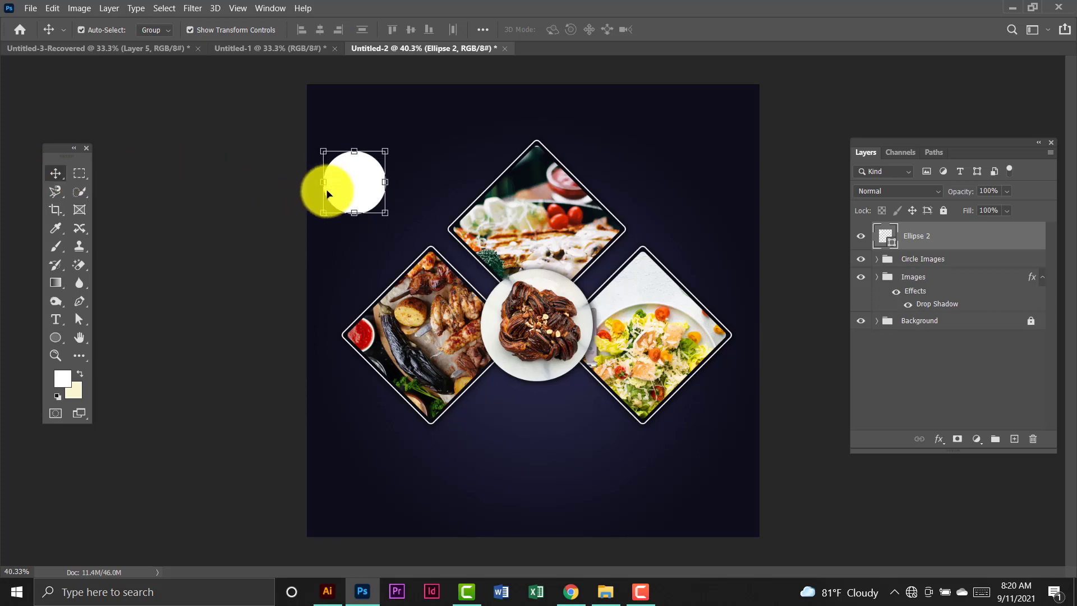
drag(327, 193, 388, 242)
key(Return)
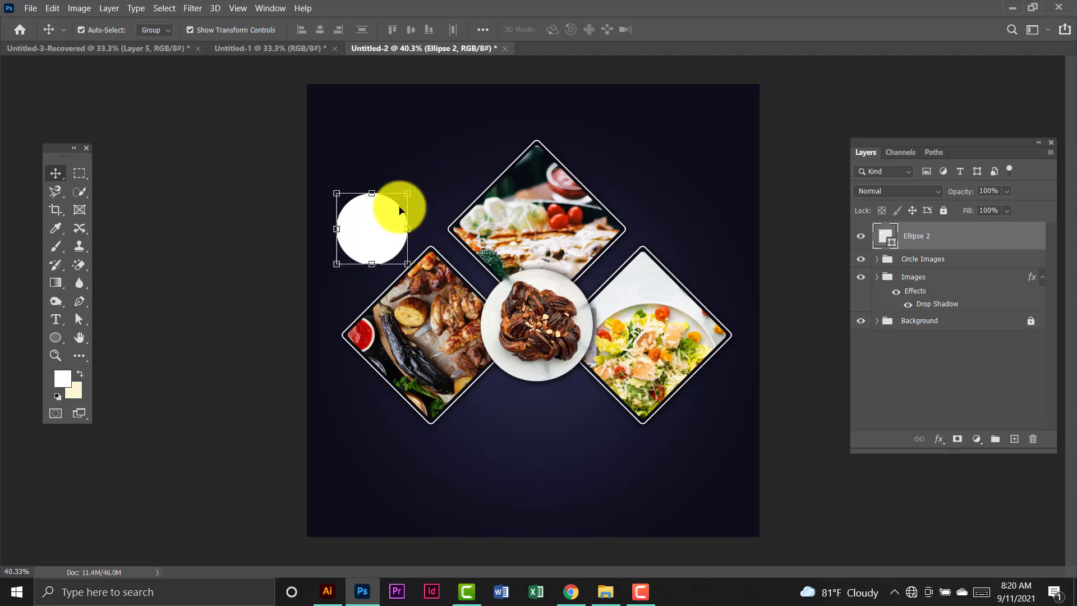
Duplicate the white circle and shrink the copy to about 267 px, concentric with the original.
key(ctrl+j)
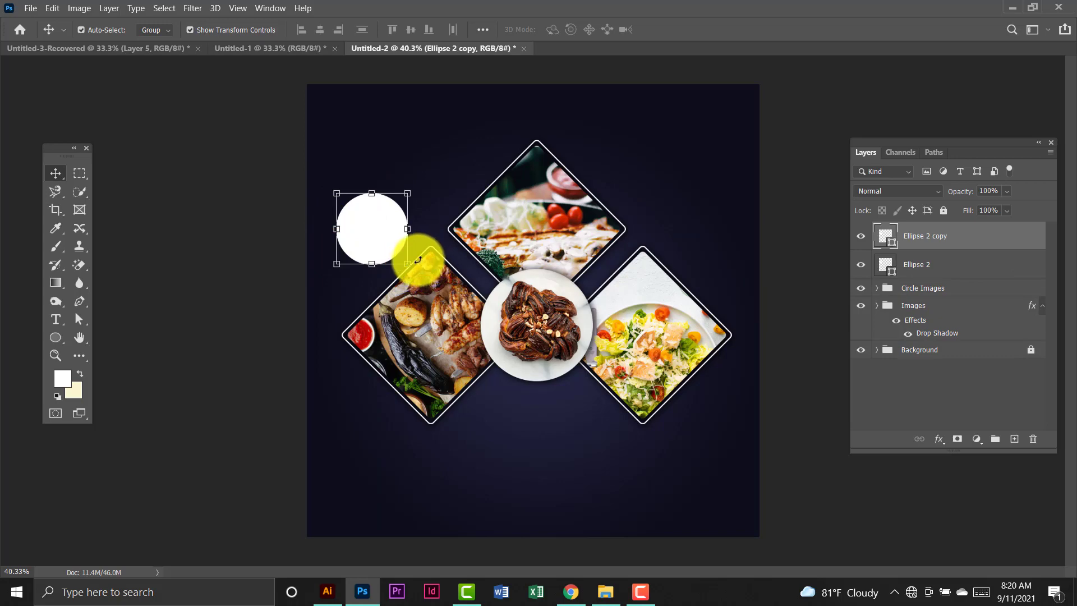
drag(409, 264, 380, 235)
key(Return)
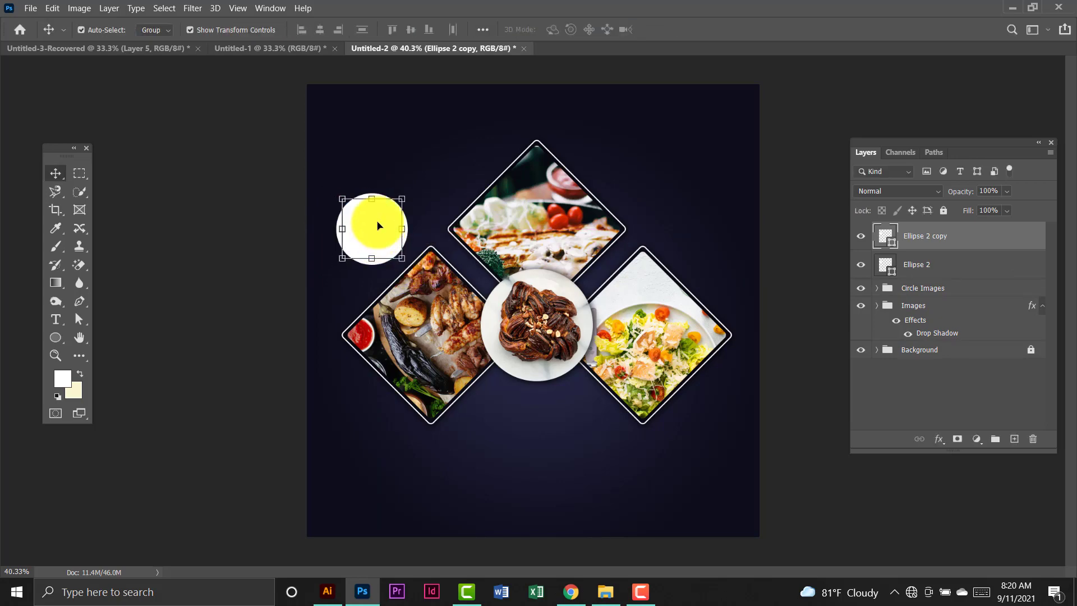
Fill the smaller inner circle with the dark navy of the background.
click(62, 343)
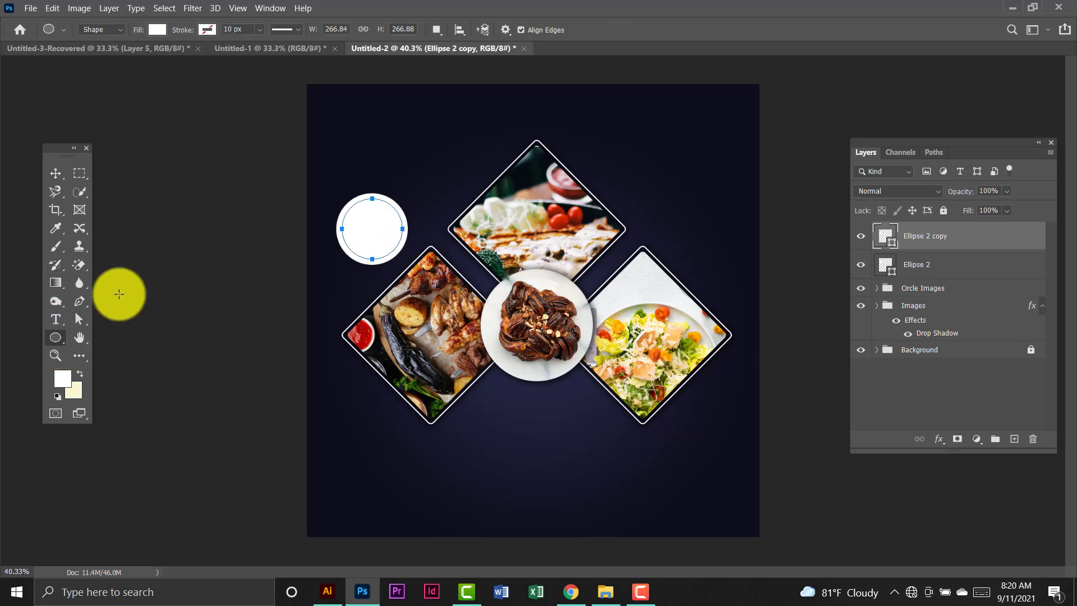
click(157, 31)
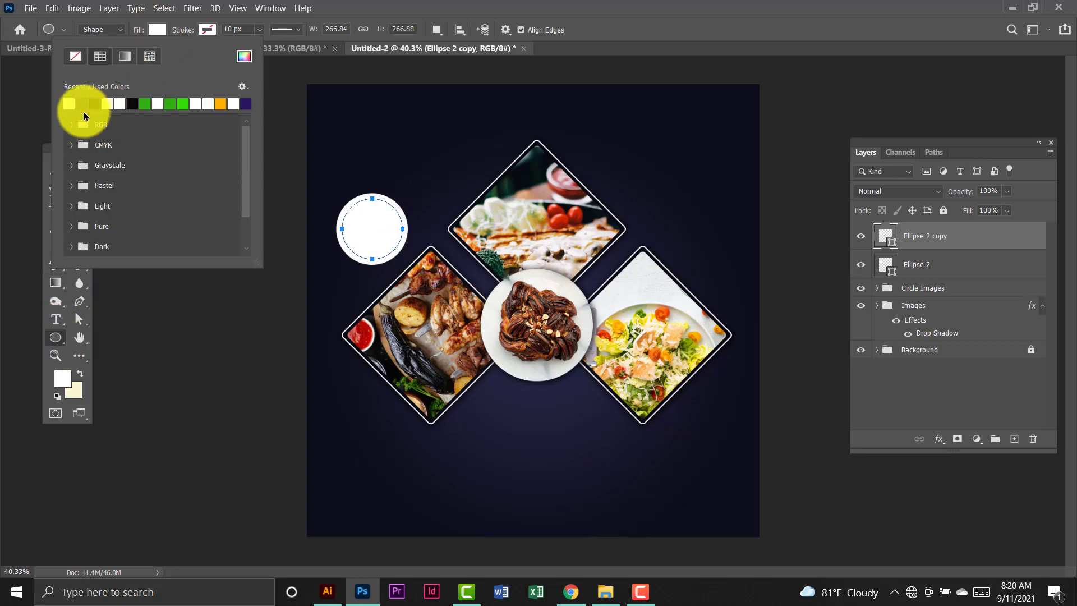
click(90, 102)
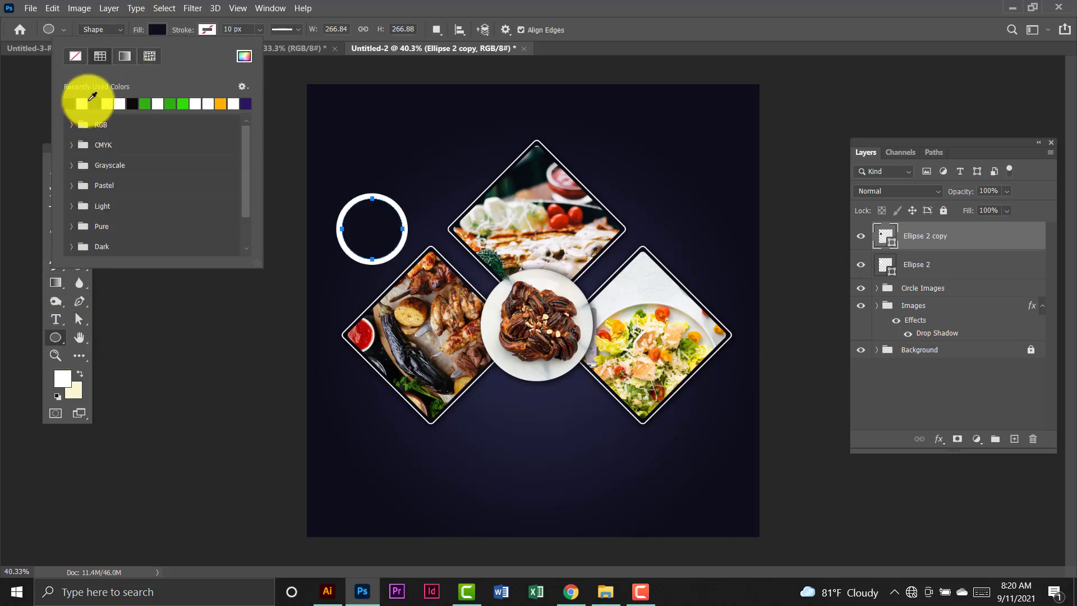
key(Return)
key(v)
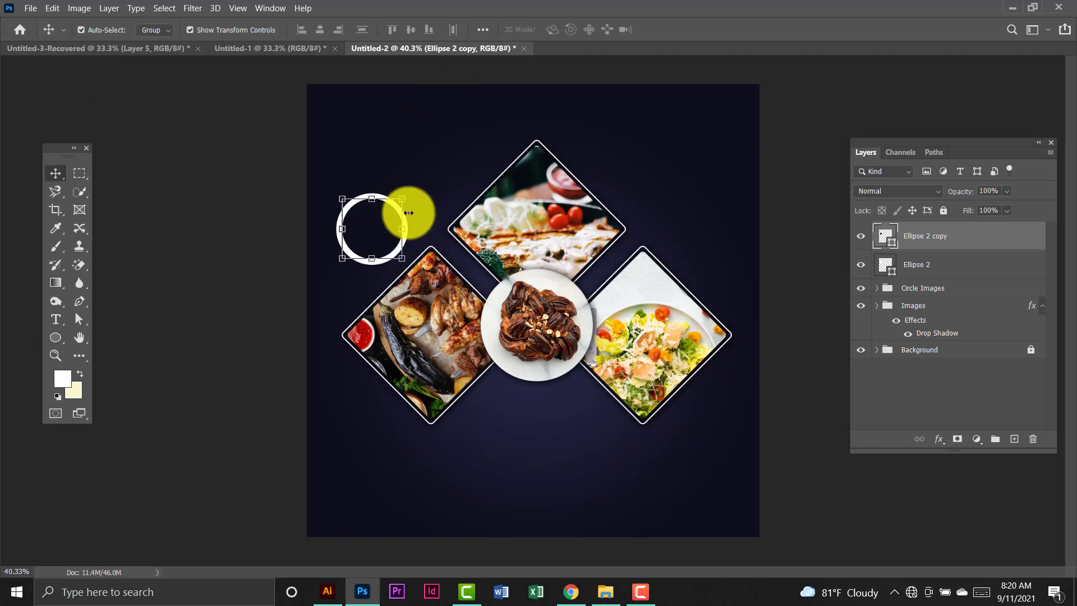
Enlarge the navy inner circle to about 110.7% and centre it, leaving a thin white ring around it.
drag(402, 197, 380, 228)
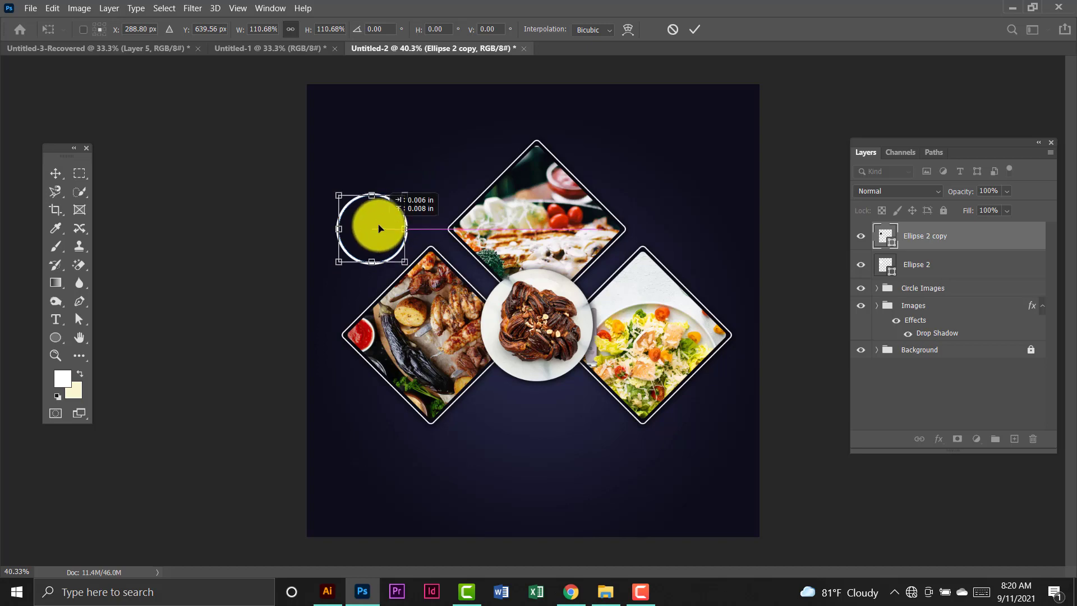
key(Return)
click(782, 152)
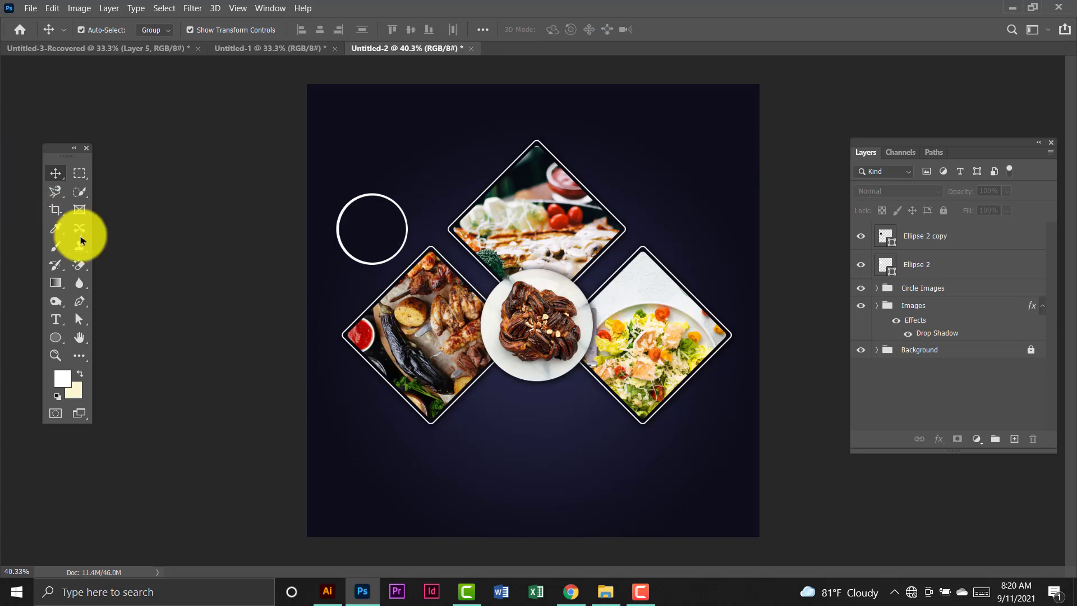
Add the white text "50%" in LEMON MILK Bold at 50 pt over the ringed circle.
click(55, 319)
click(358, 233)
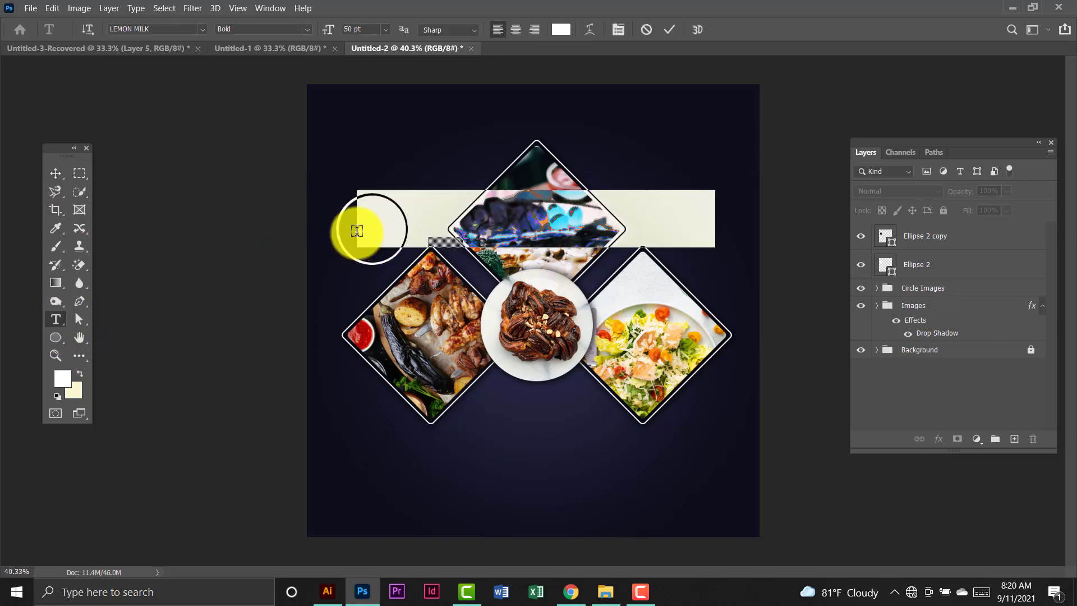
text(50)
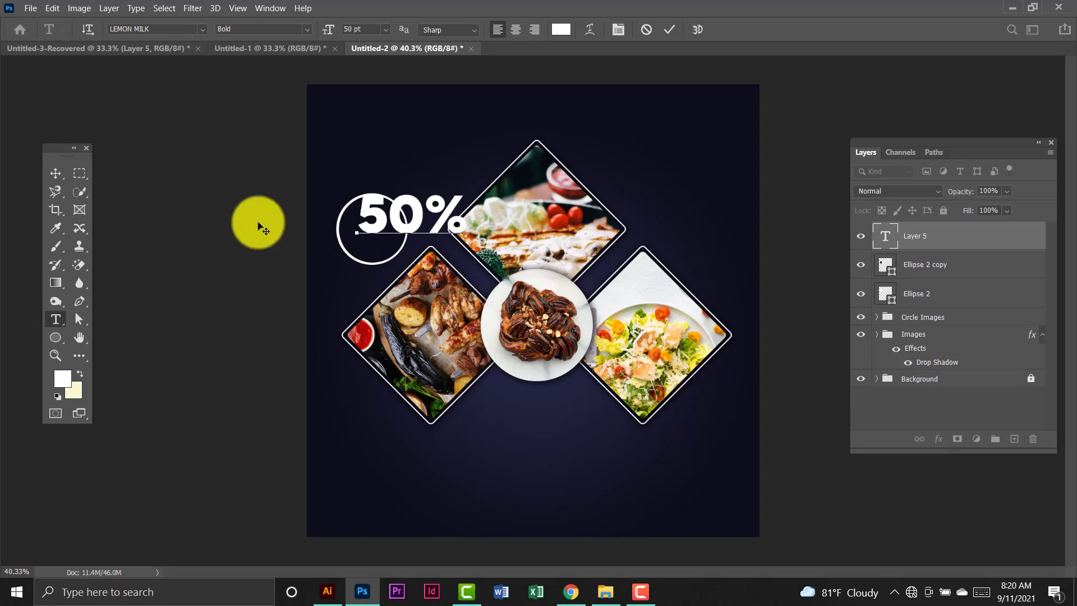
click(56, 173)
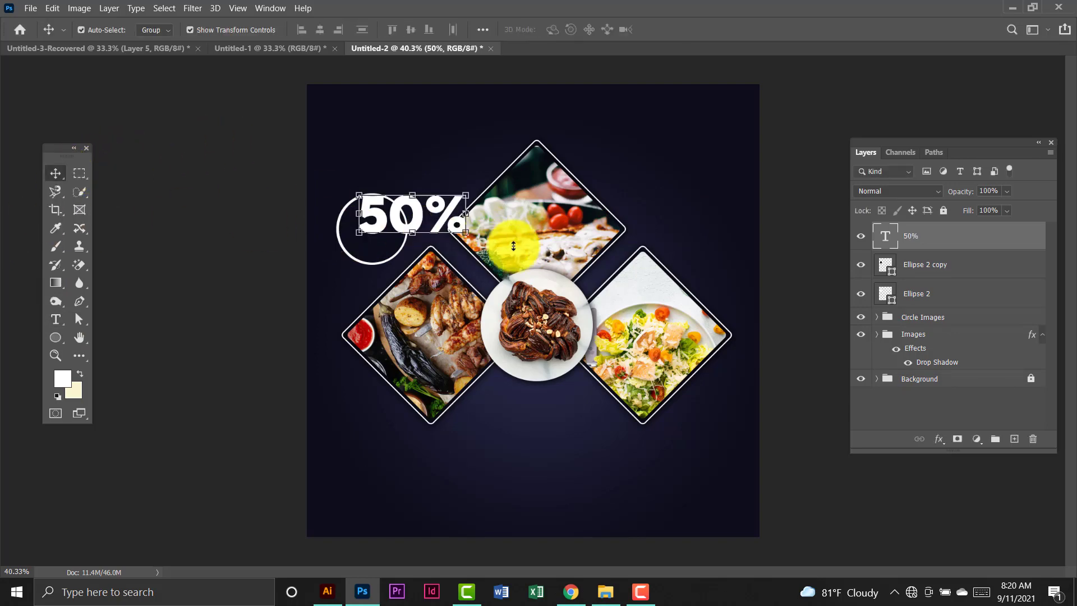
Scale the "50%" text down to about 43% and centre it horizontally inside the ringed circle.
drag(468, 233, 380, 215)
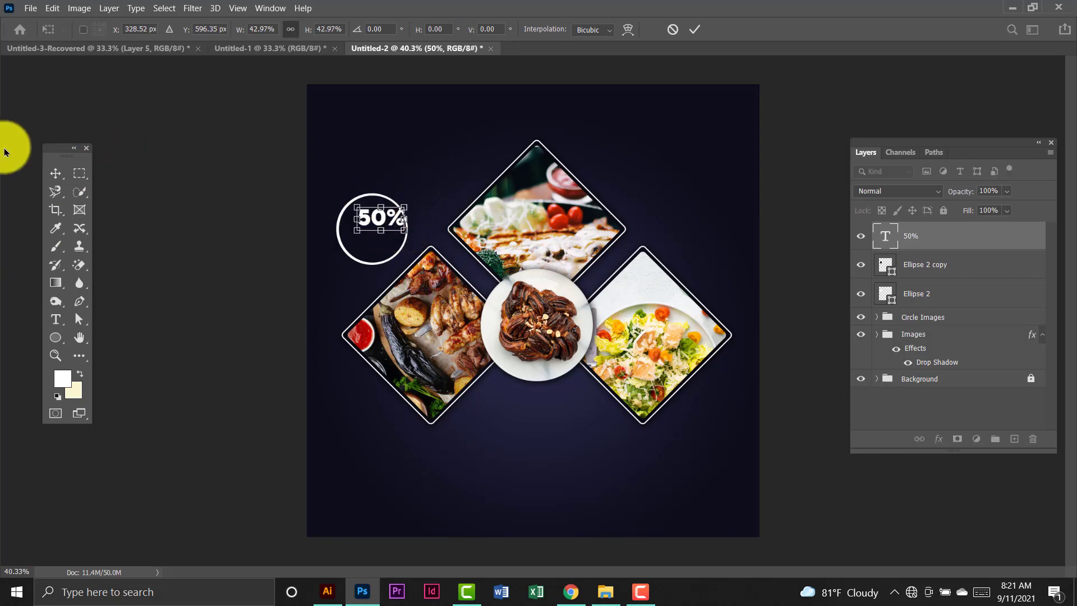
click(55, 172)
click(180, 182)
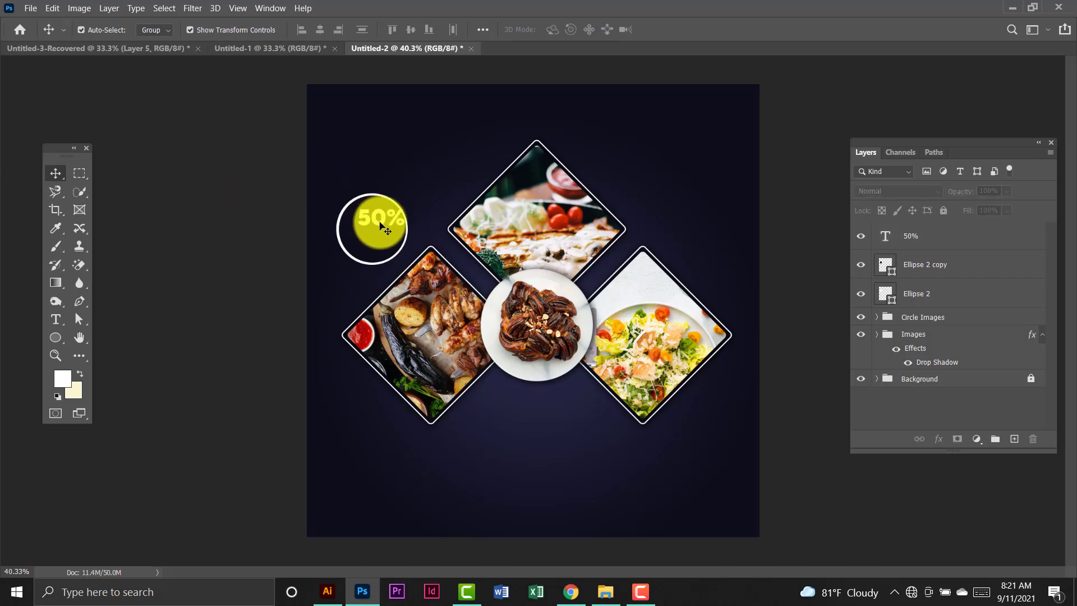
drag(380, 223, 372, 226)
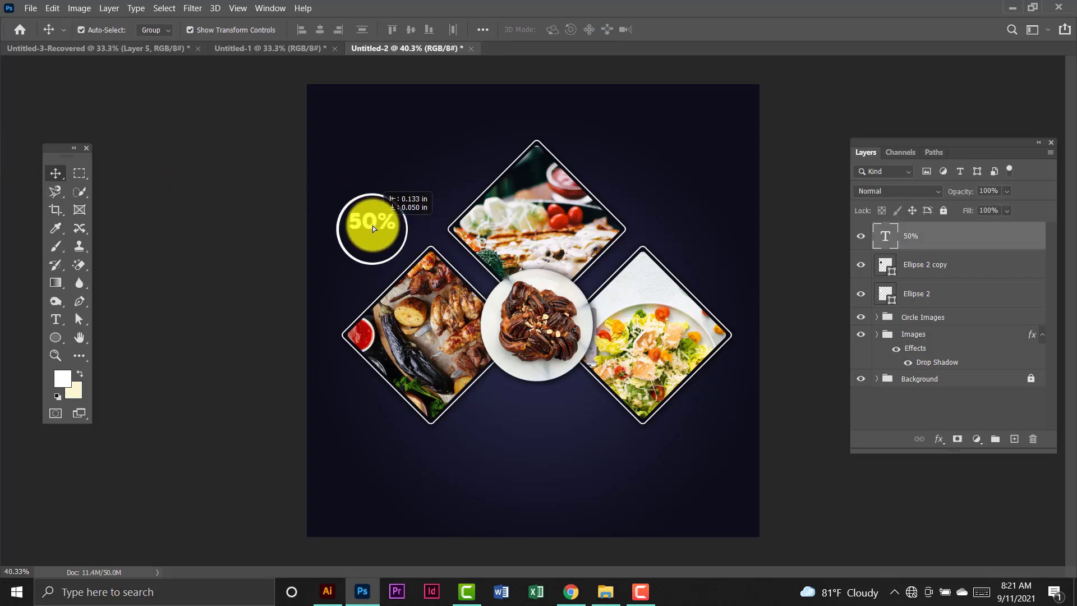
Change the "50%" text colour to orange #fc8e00.
double_click(885, 236)
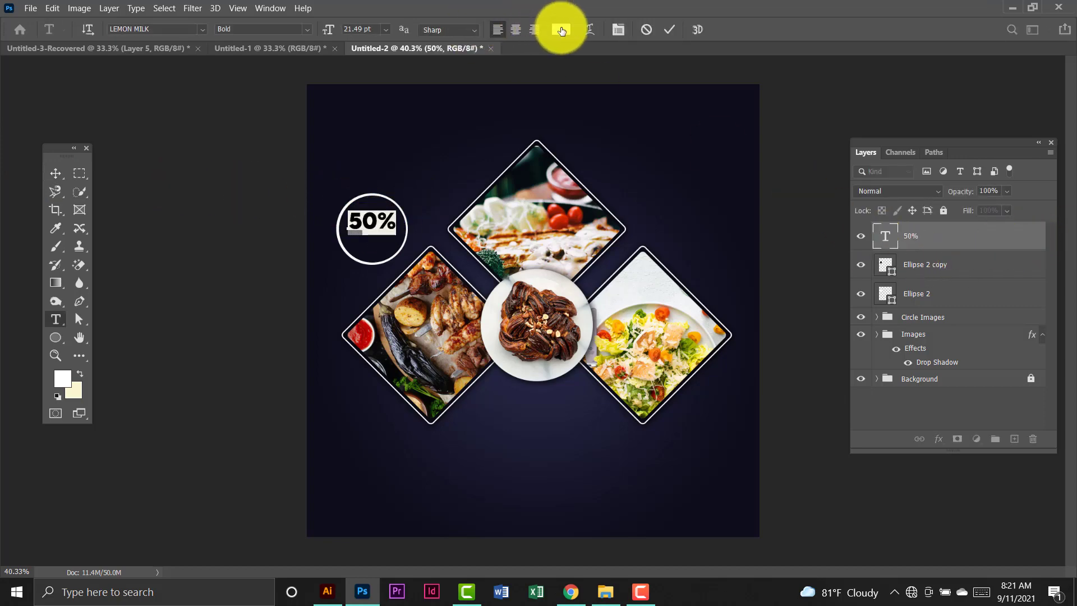
click(561, 29)
click(903, 262)
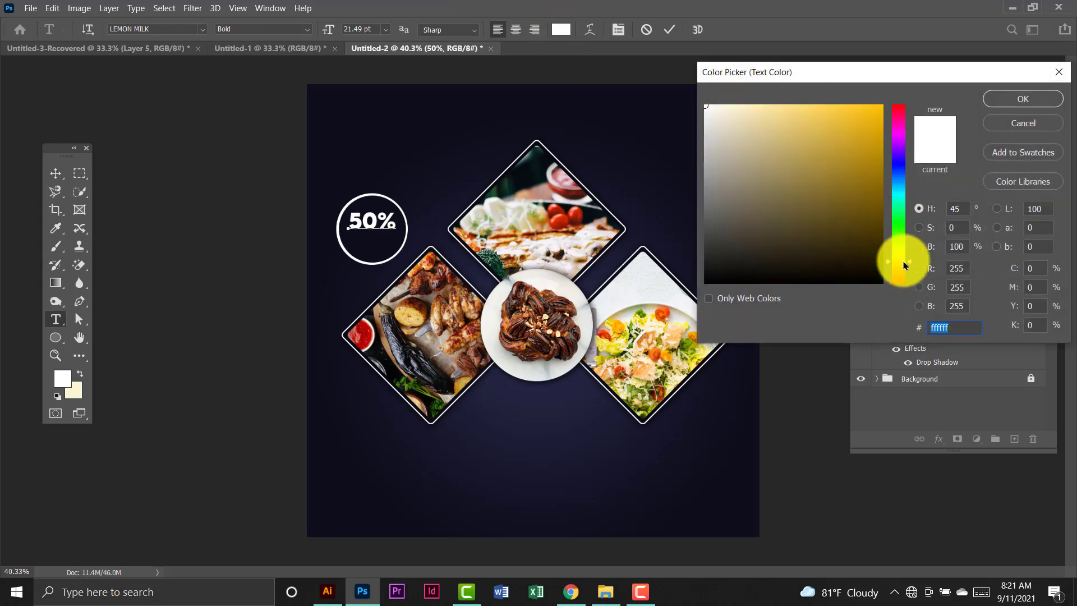
drag(904, 265, 901, 268)
drag(872, 120, 888, 107)
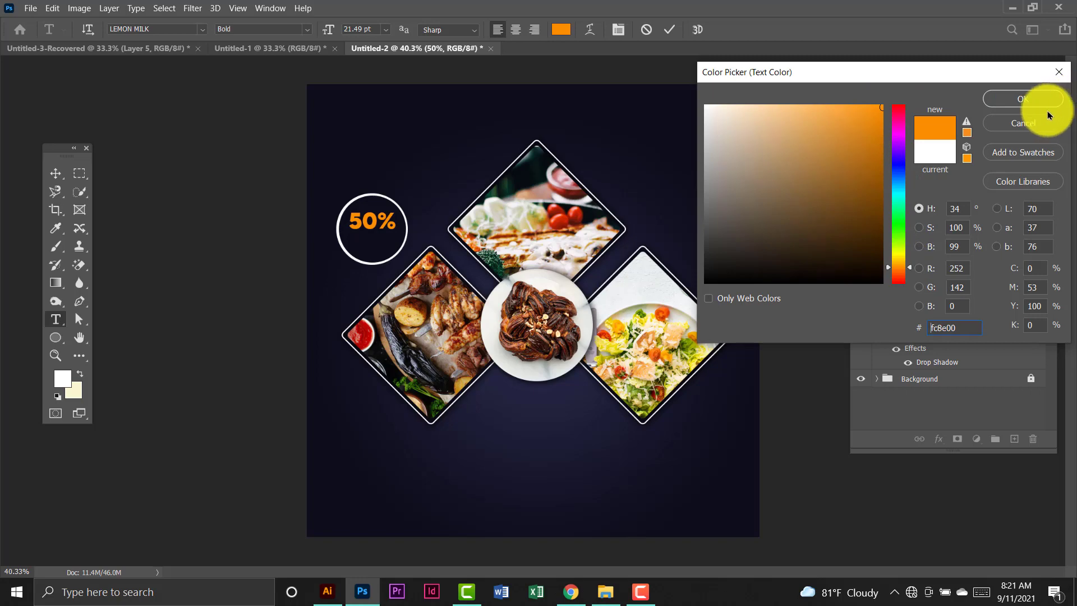
click(1025, 99)
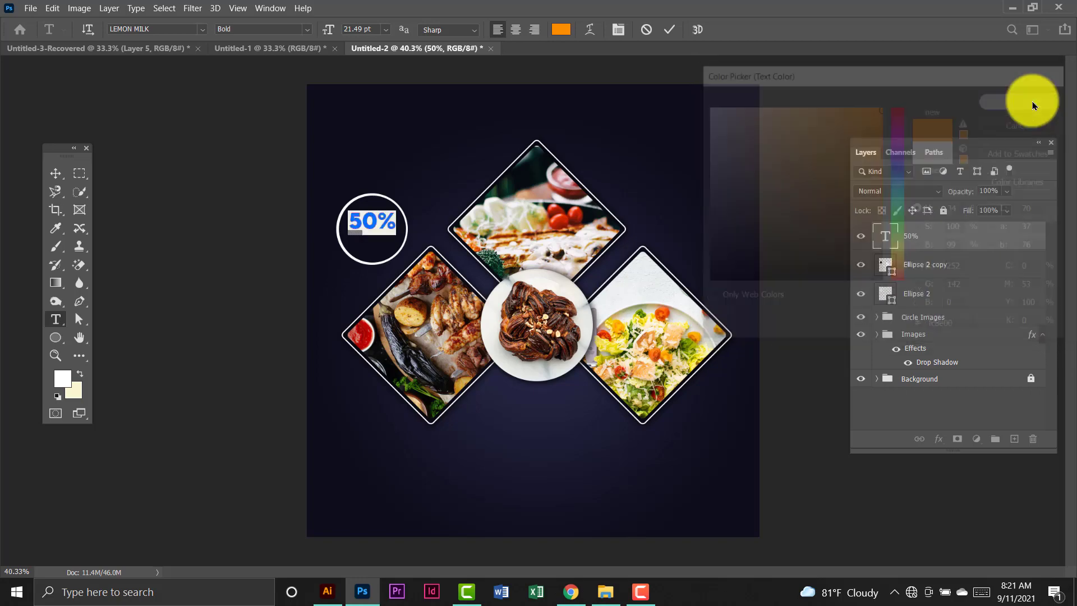
Shrink the orange "50%" text to about 19 pt and centre it in the upper half of the ring.
click(50, 170)
mouse_move(395, 231)
mouse_down()
mouse_move(372, 203)
mouse_move(379, 226)
mouse_up()
key(Return)
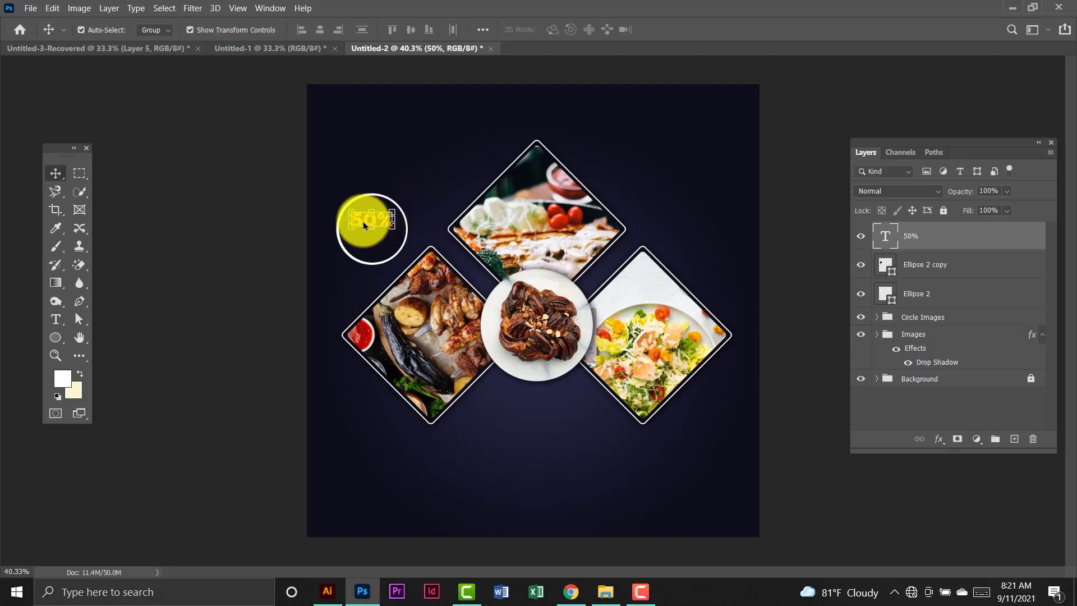
click(248, 202)
Duplicate the "50%" text directly below itself inside the ring and change the copy's wording to "off".
click(916, 236)
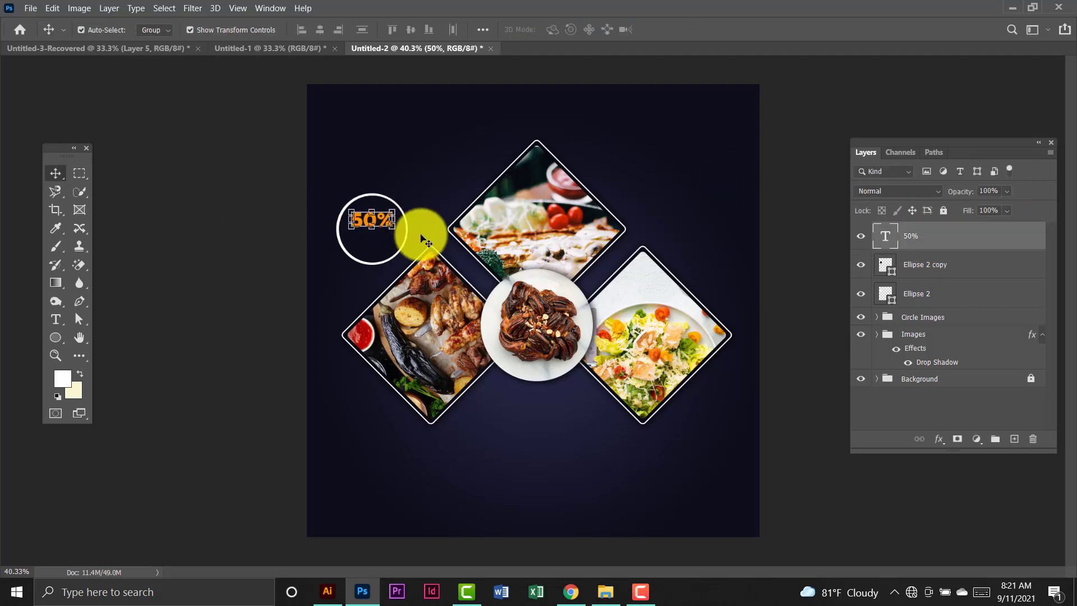
key(ctrl+j)
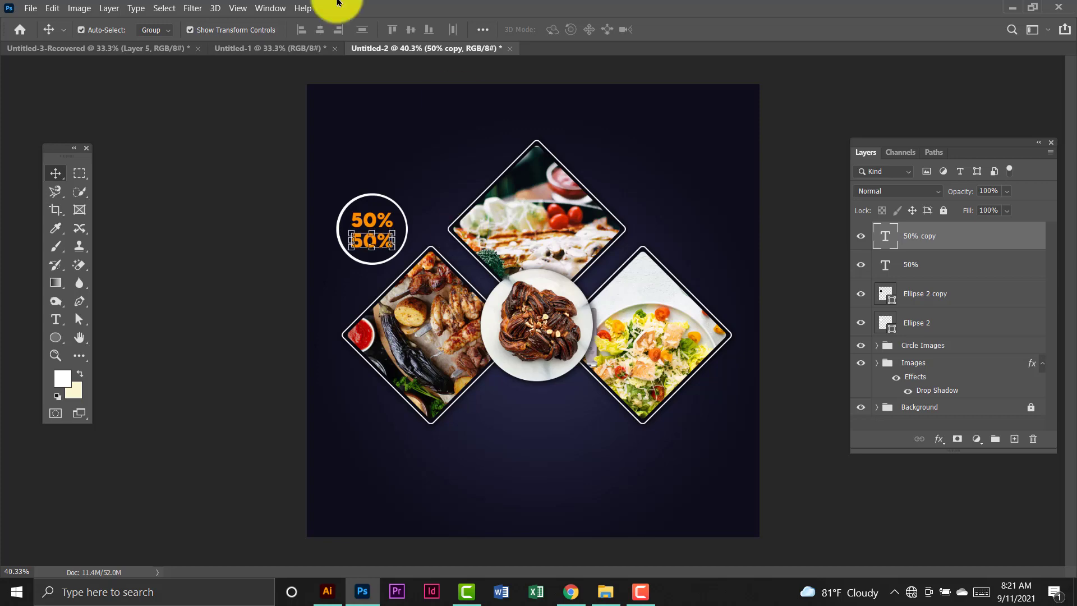
double_click(891, 237)
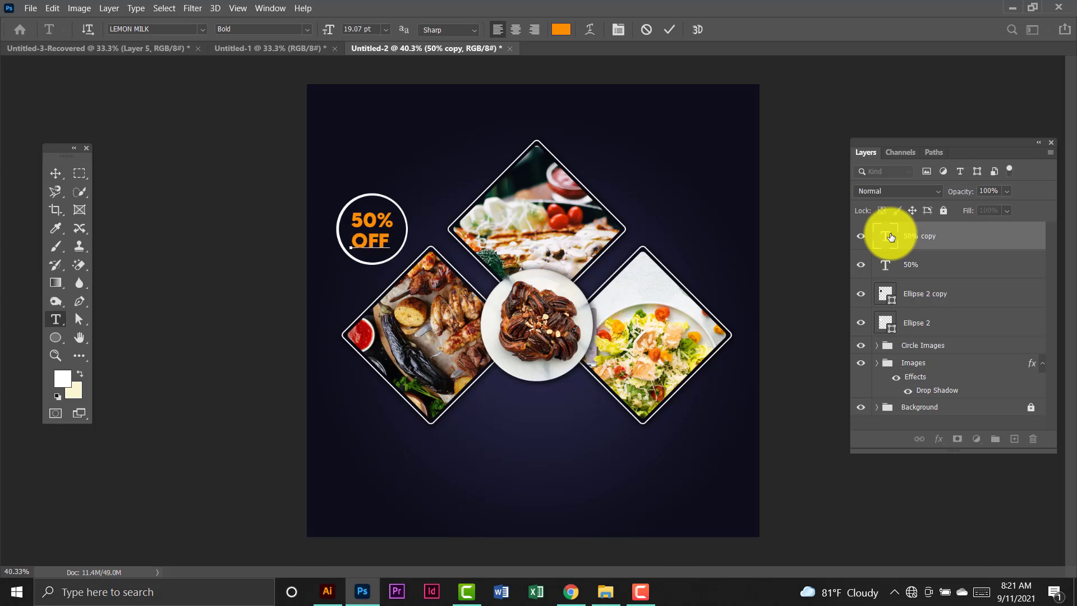
click(56, 173)
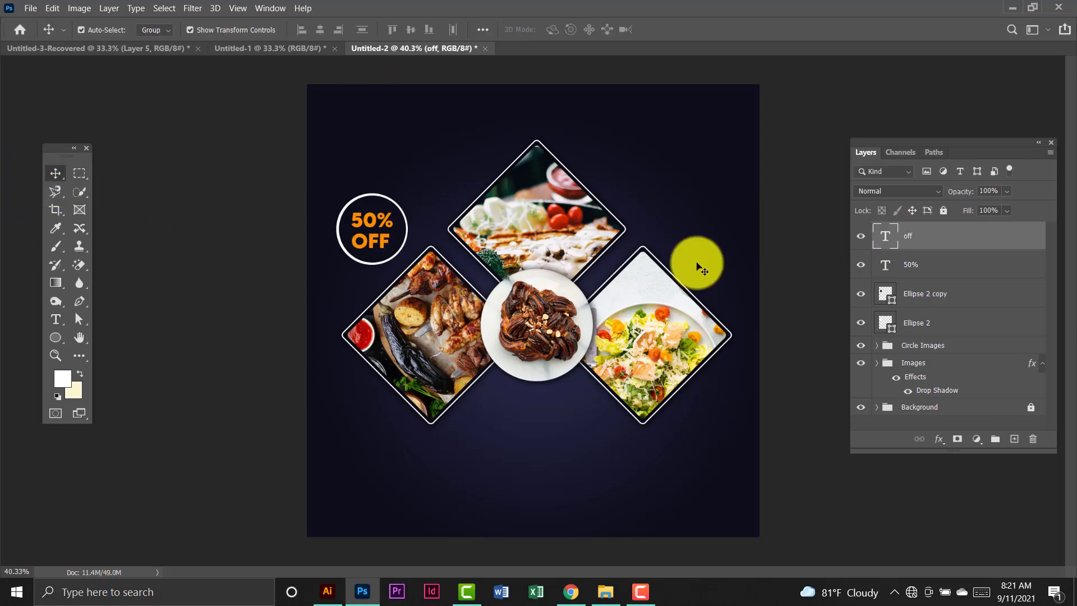
Group the two text layers and both circles of the discount badge and name the group 50% Off.
click(957, 242)
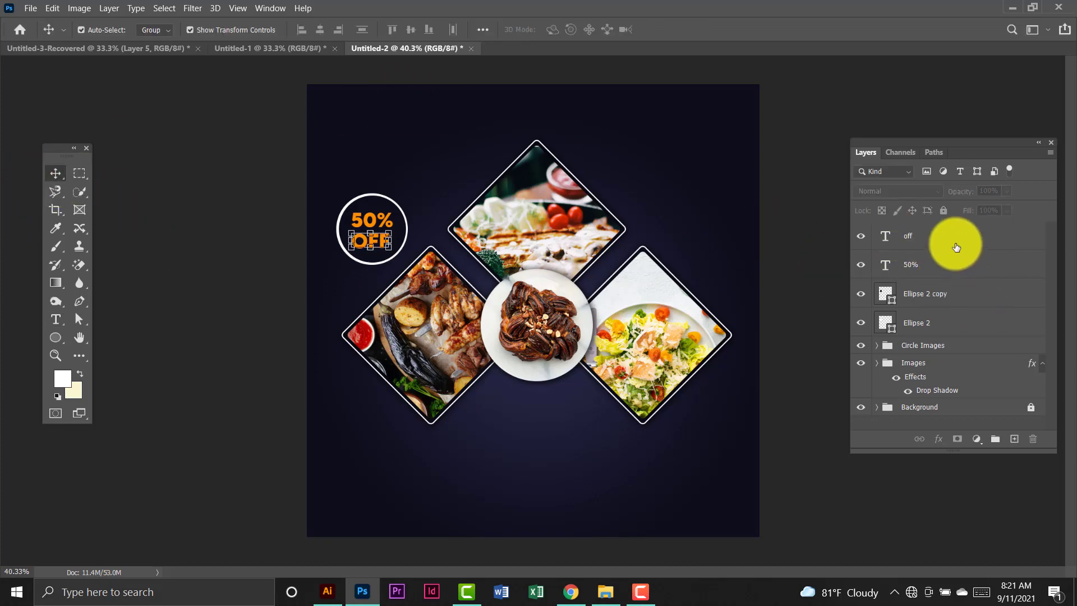
shift+click(967, 331)
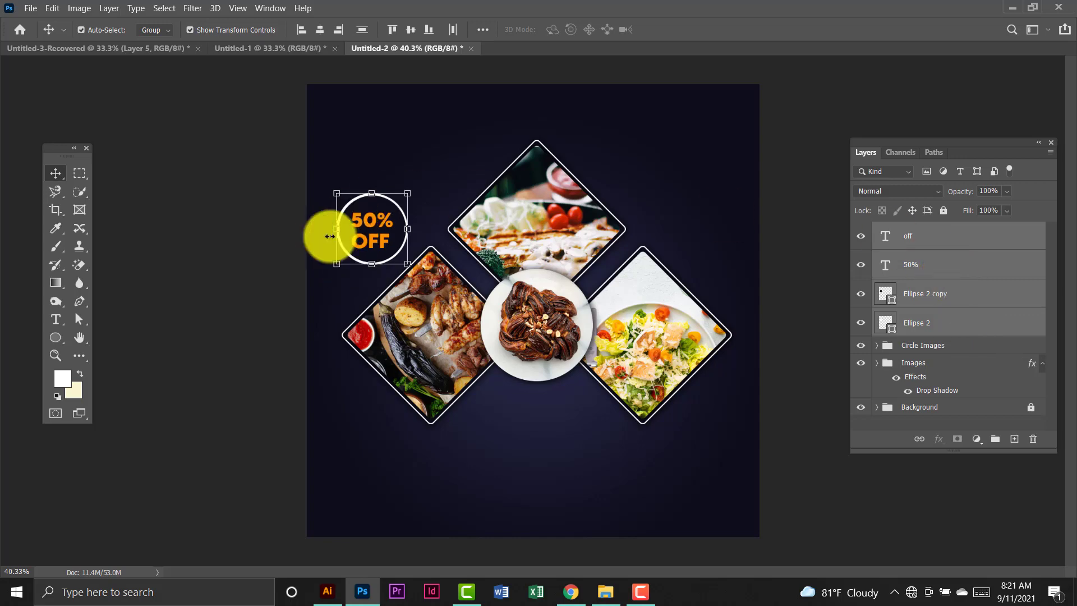
key(ctrl)
key(ctrl+g)
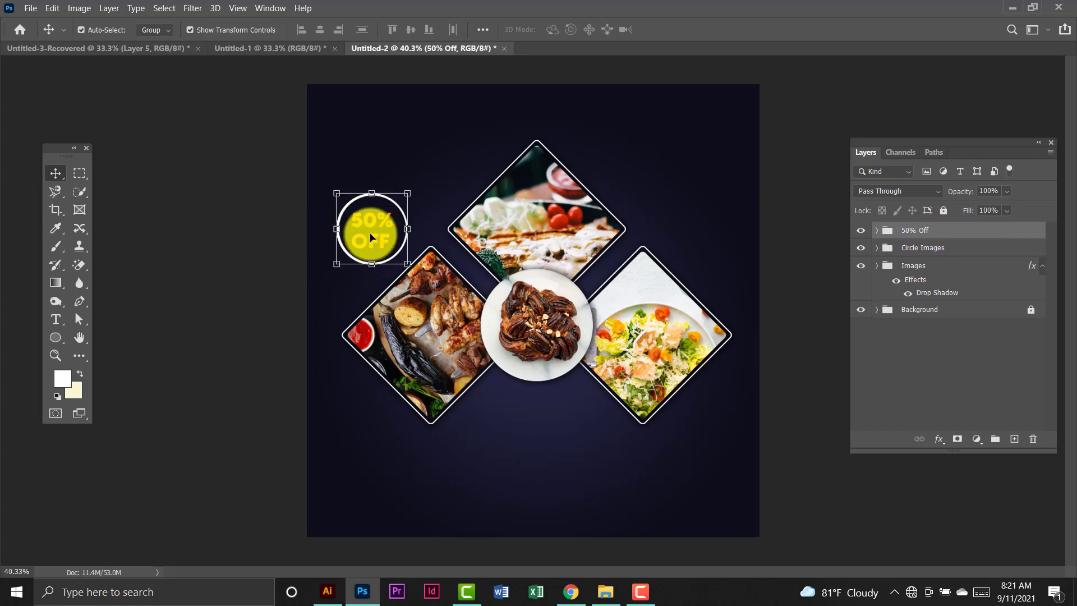
double_click(1008, 235)
click(590, 281)
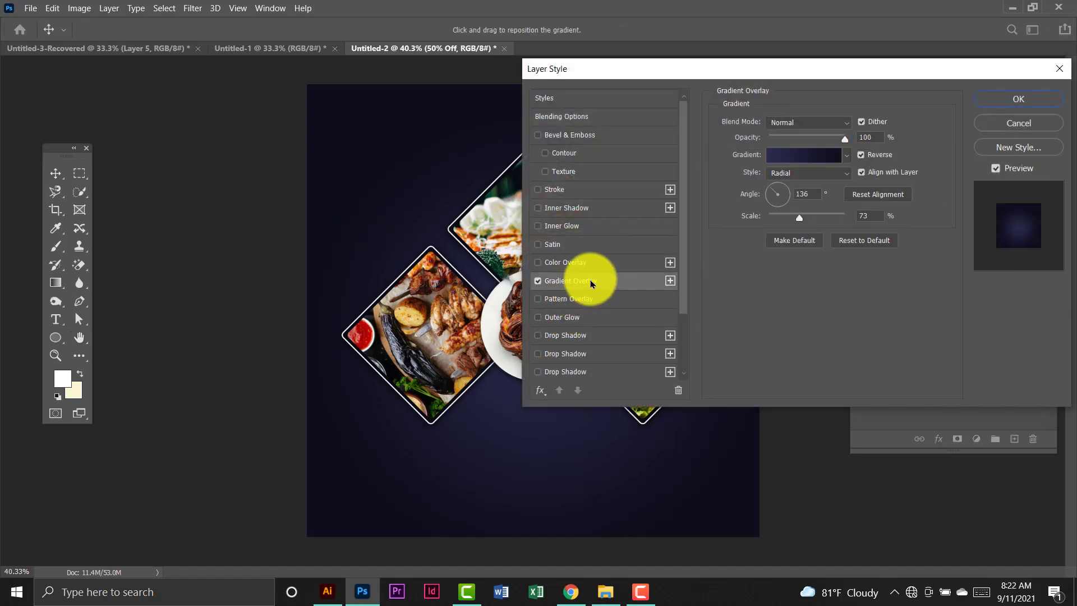
click(537, 280)
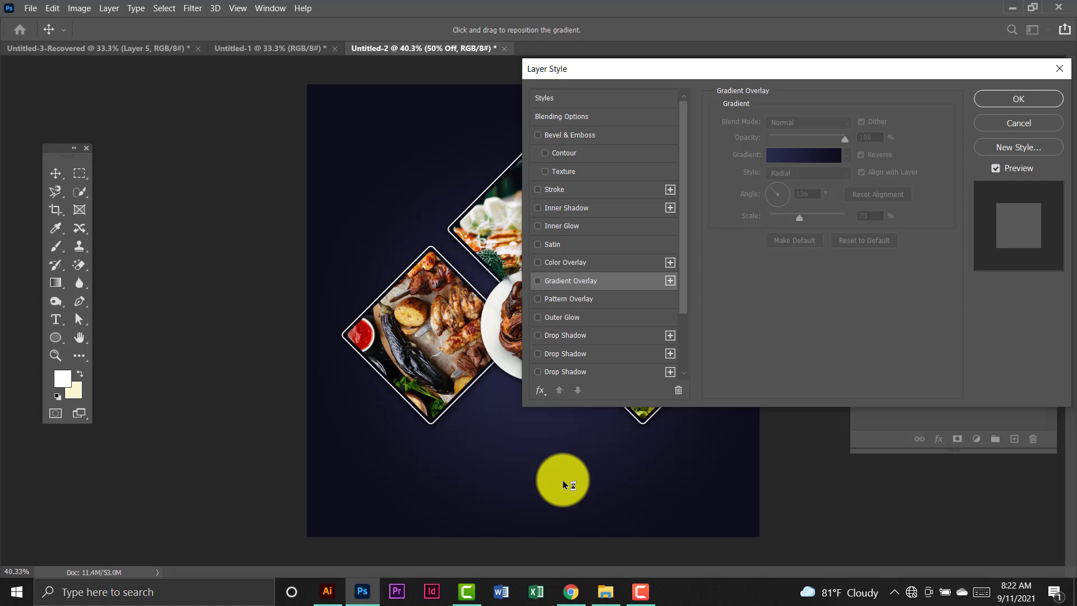
click(640, 596)
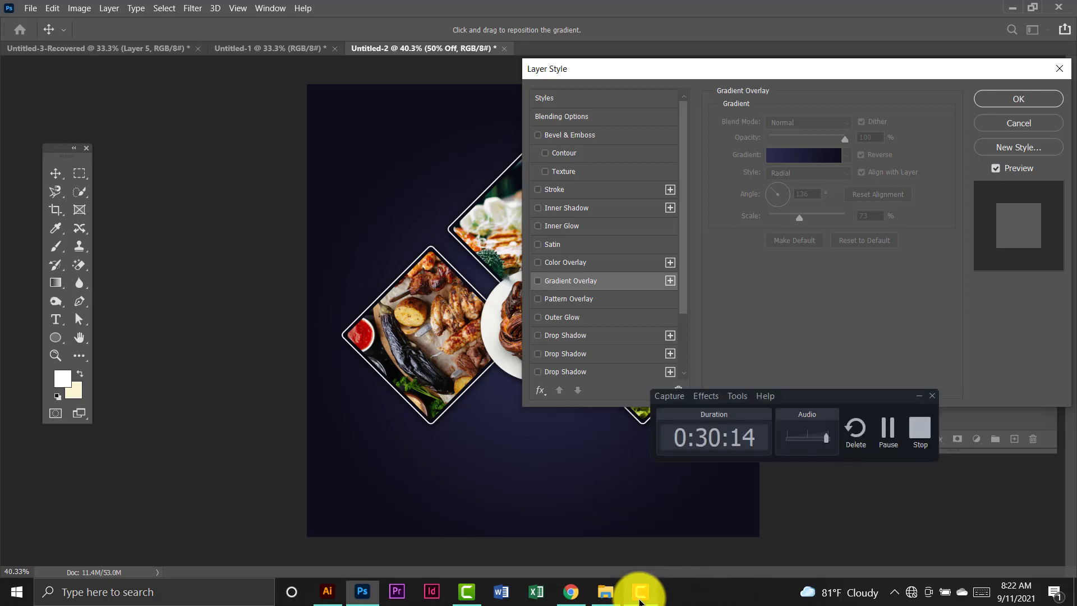
click(920, 396)
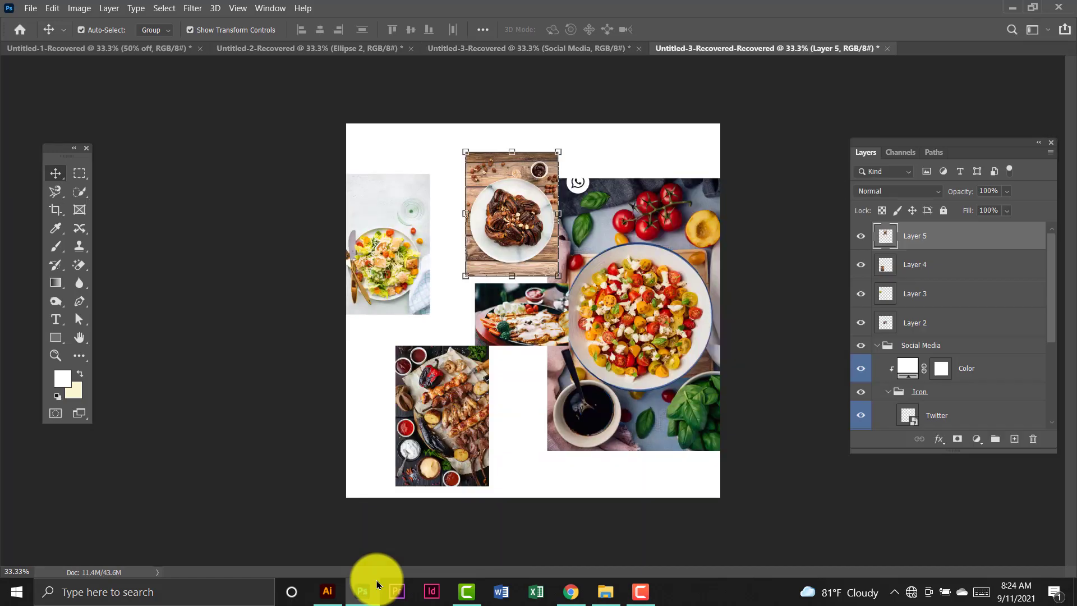
Switch to the Untitled-2-Recovered document and delete the leftover white circle layer Ellipse 2.
click(494, 49)
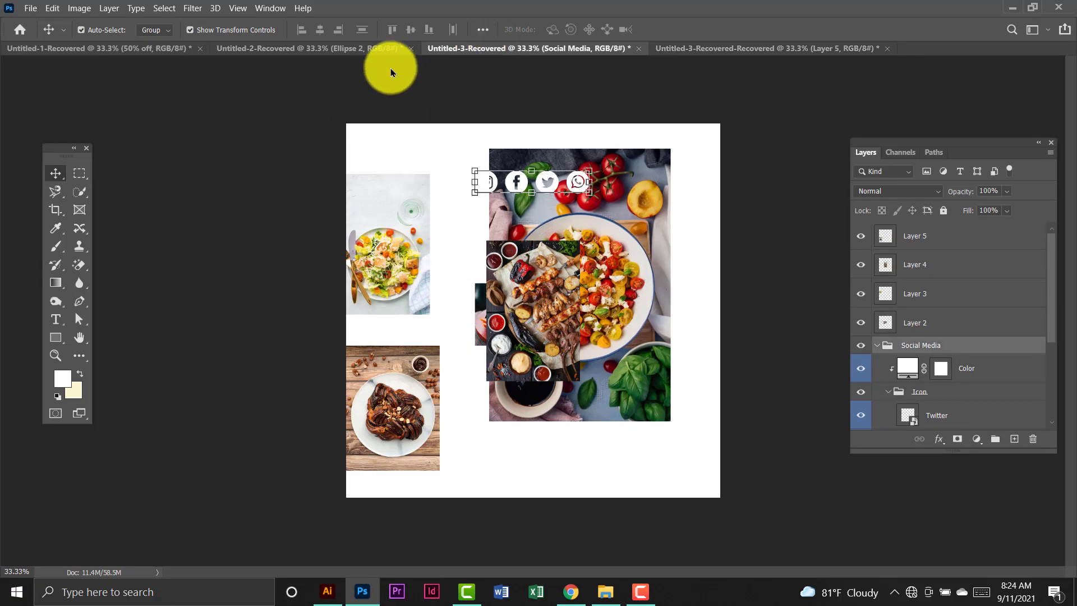
click(325, 49)
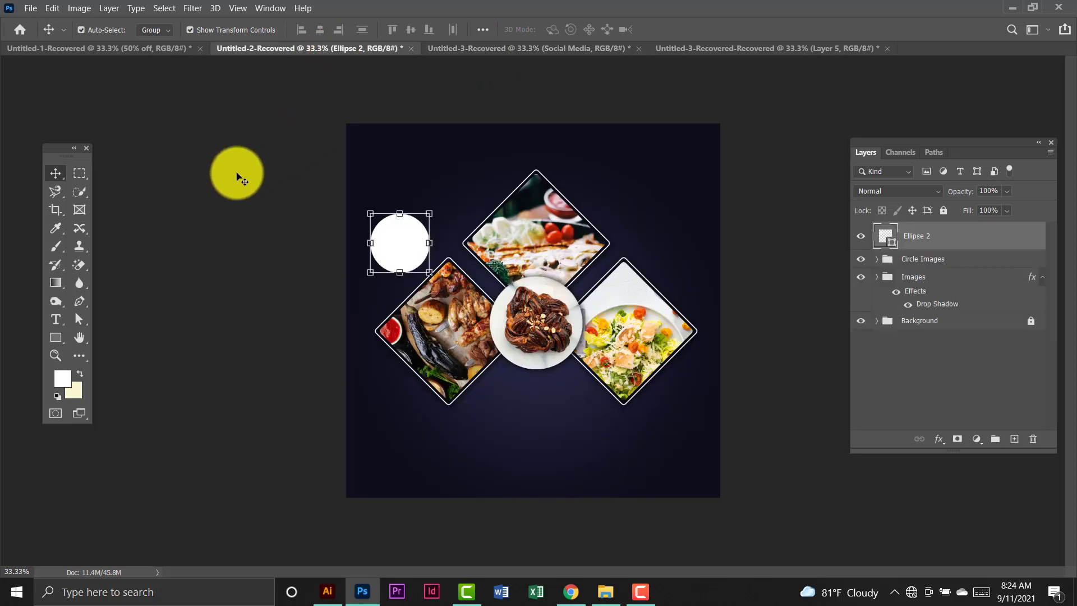
click(290, 195)
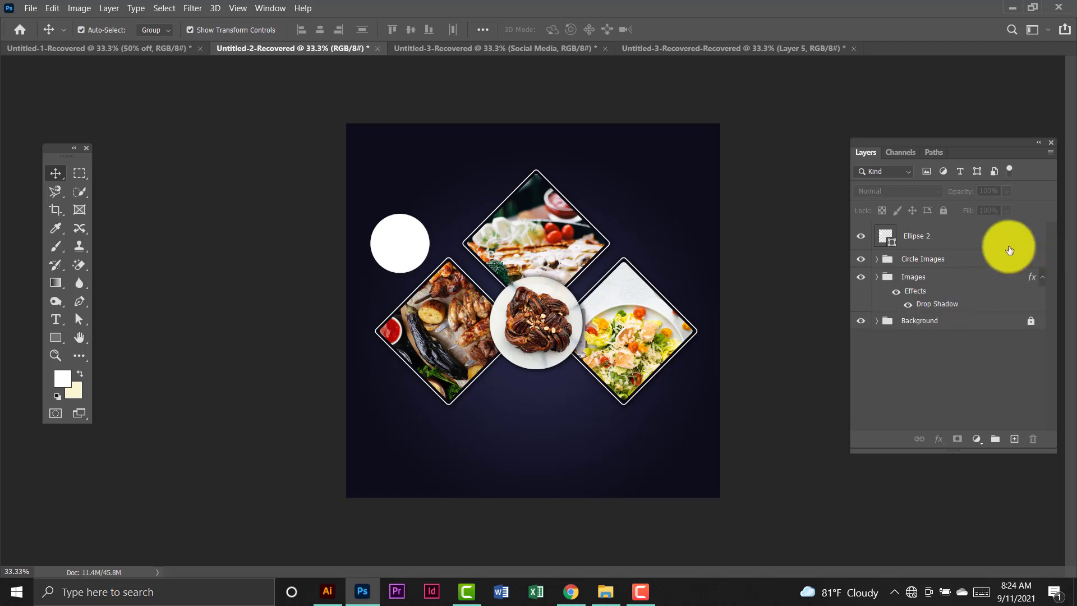
click(904, 243)
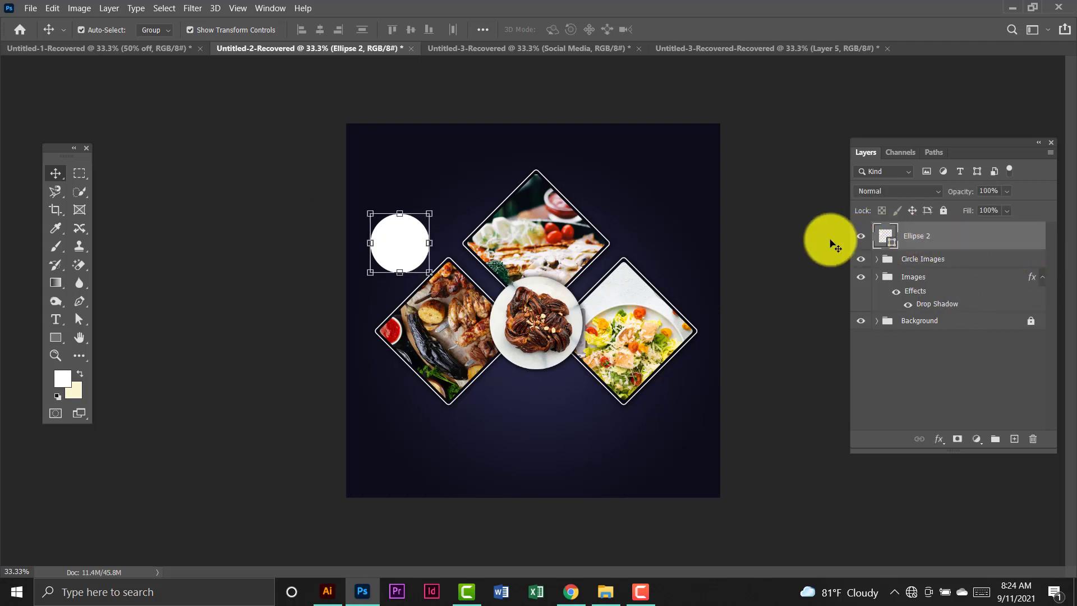
key(Delete)
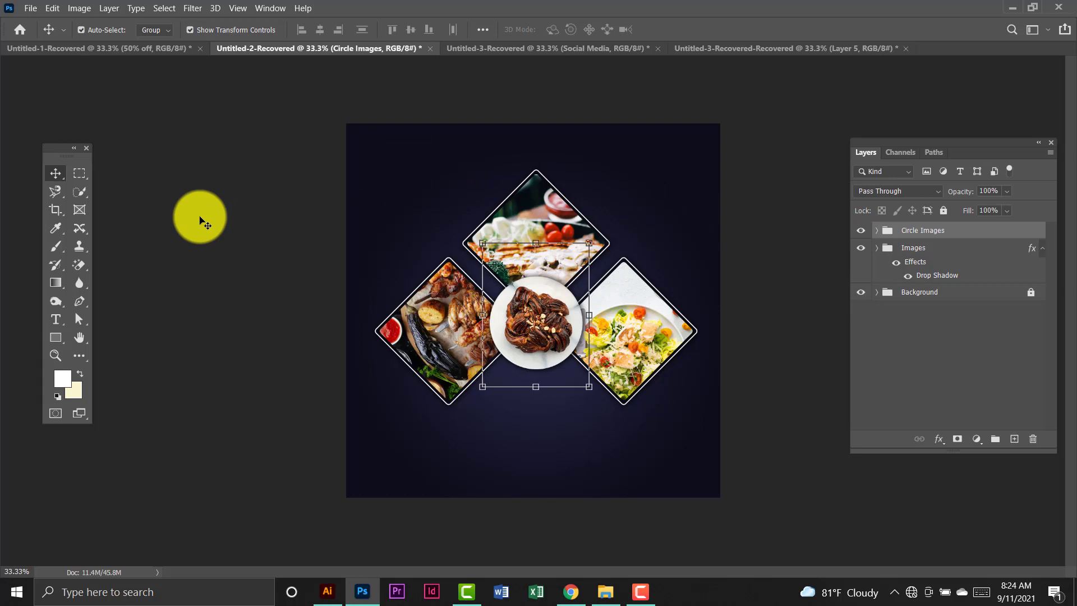
click(640, 590)
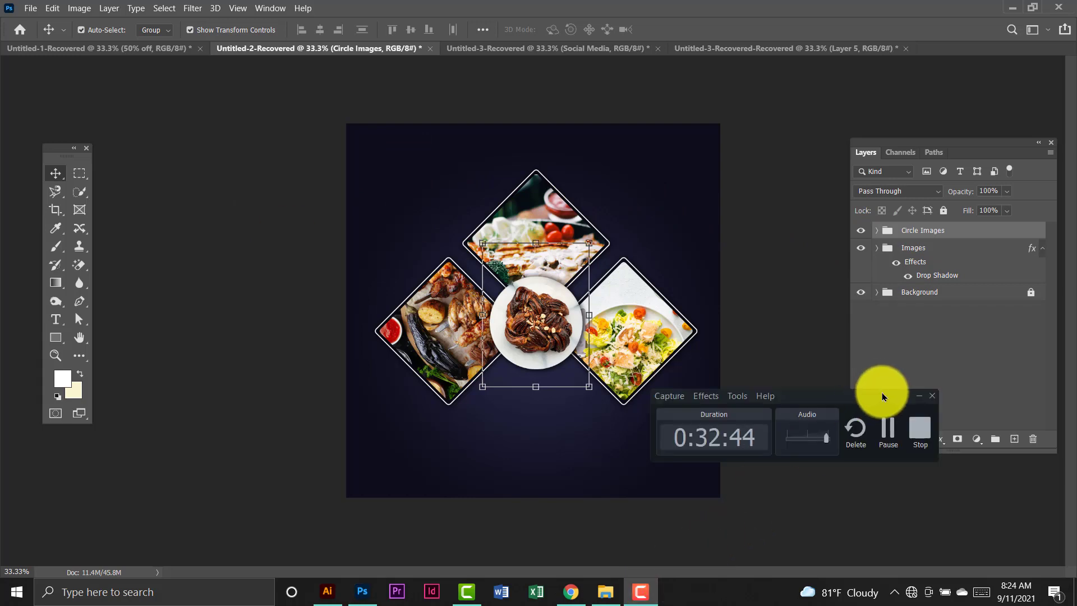
click(919, 397)
Draw a circle of about 288 px with the Ellipse tool near the canvas's upper-left corner.
click(197, 228)
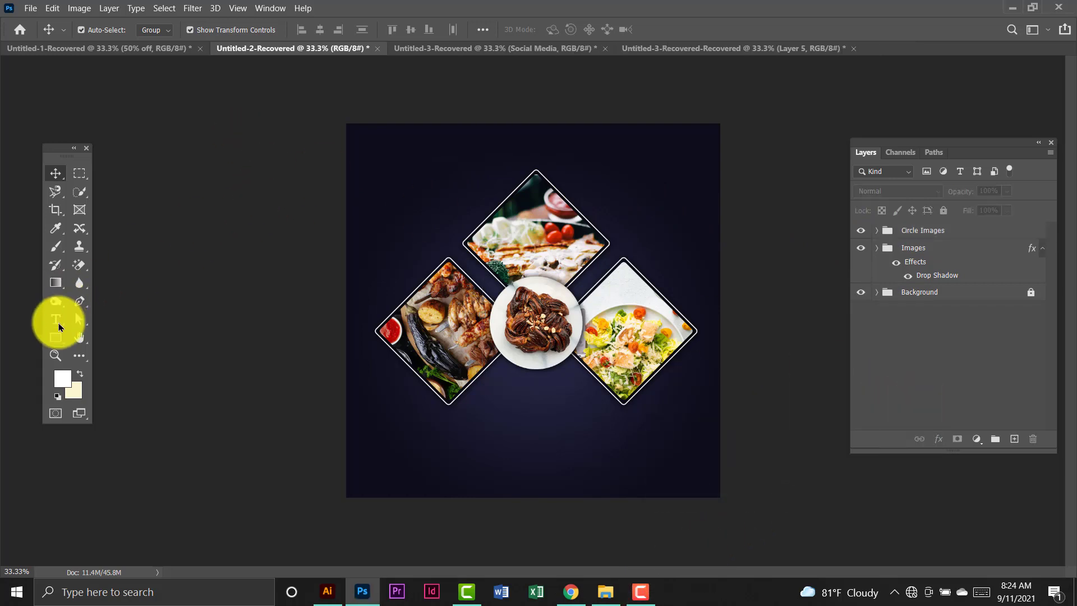
click(56, 341)
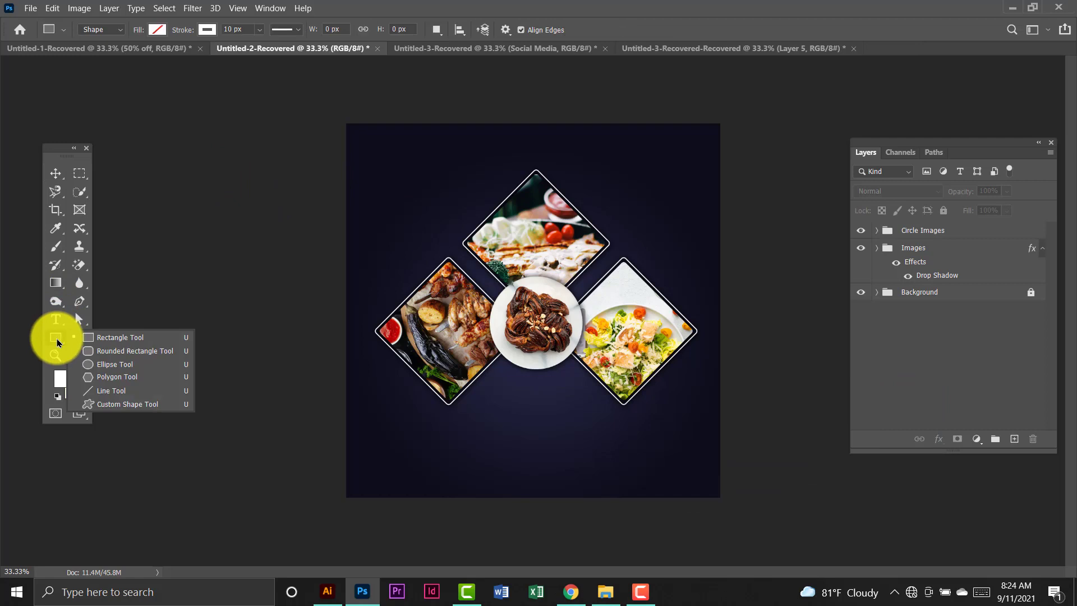
click(165, 364)
drag(378, 202, 404, 232)
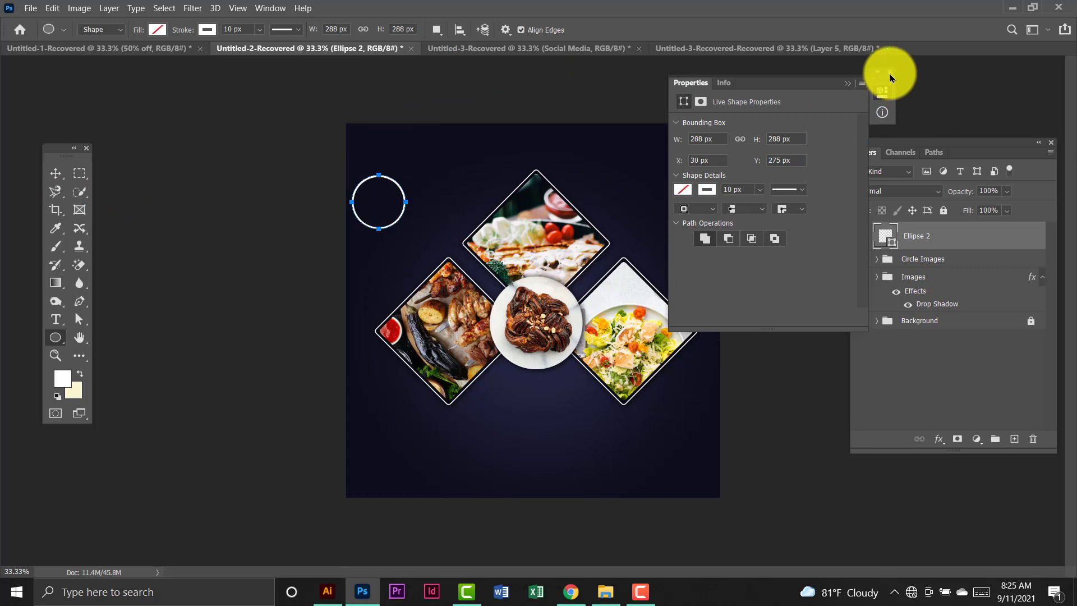
click(890, 71)
Remove the new circle's stroke and give it a white fill.
click(207, 29)
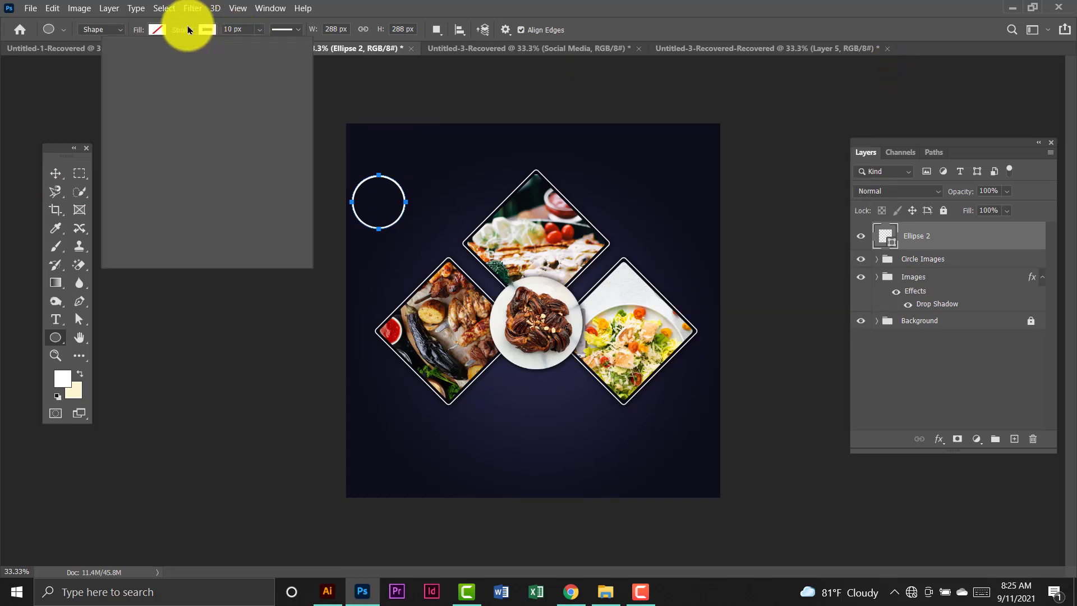
click(125, 56)
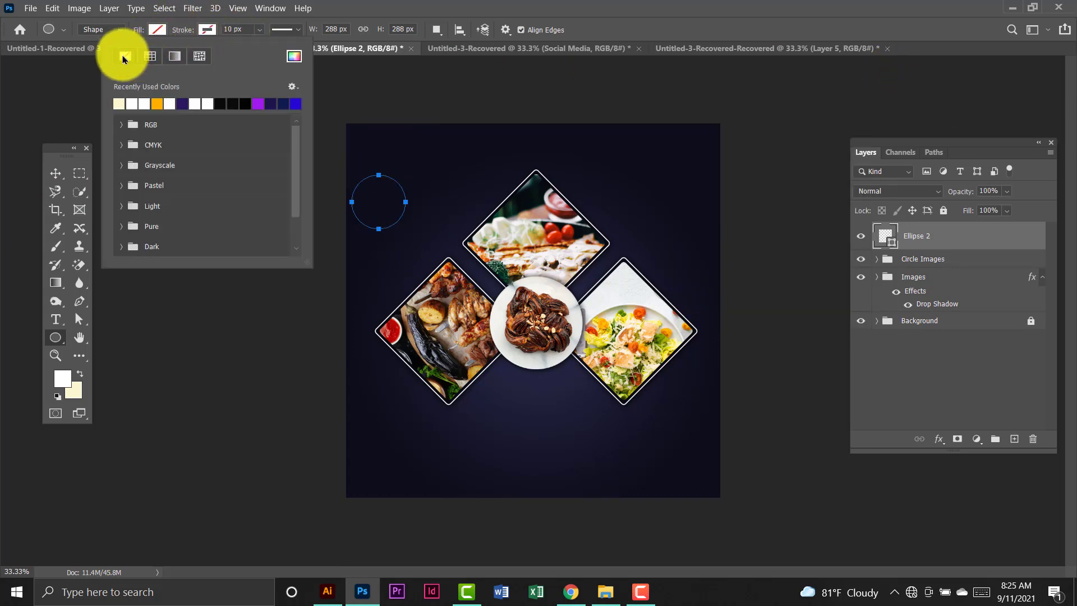
click(165, 38)
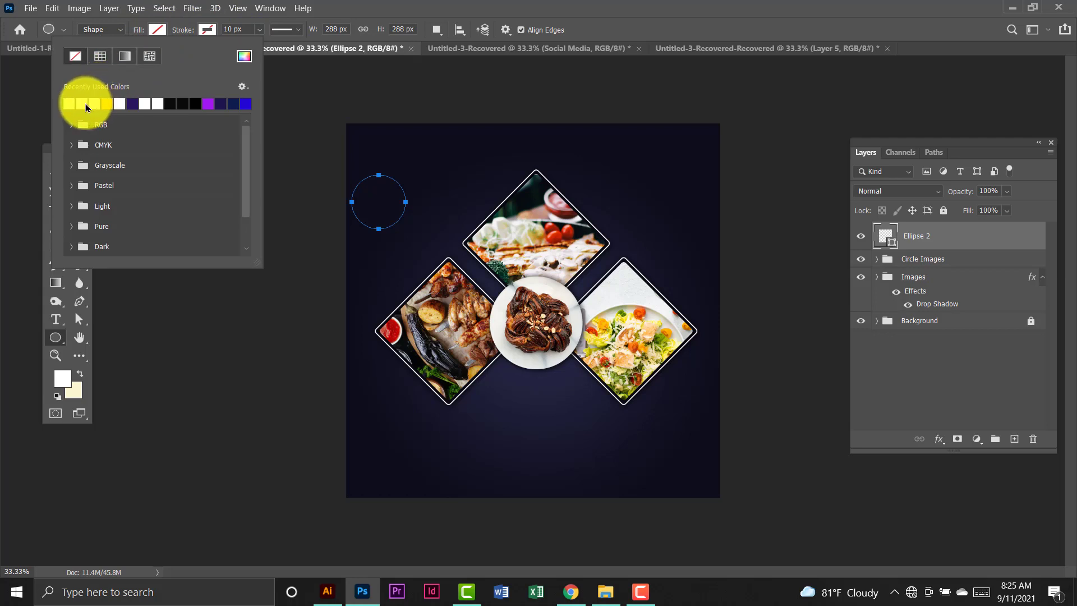
click(83, 105)
key(v)
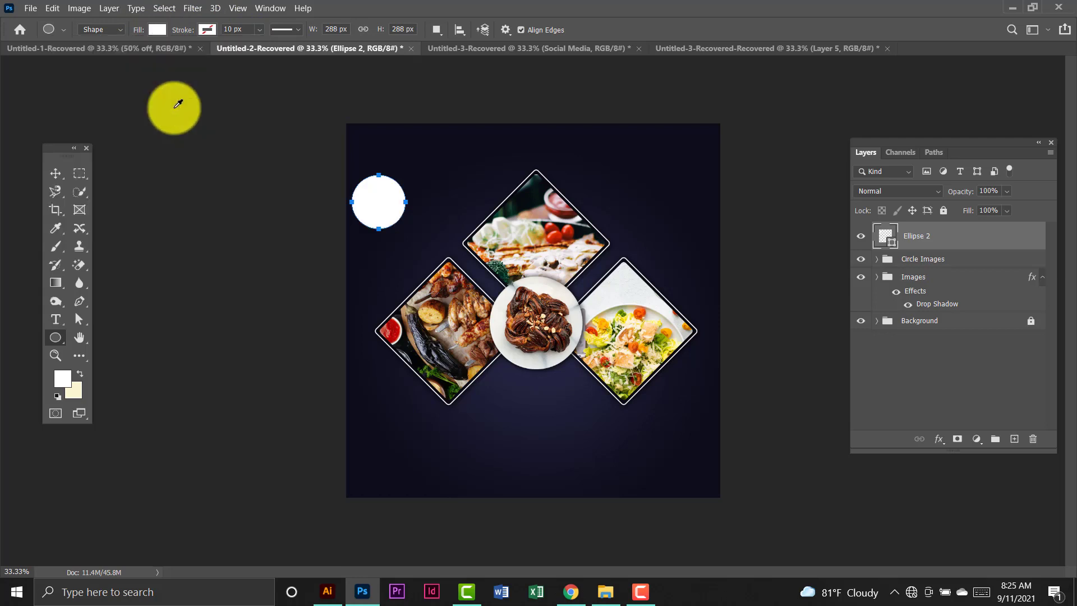
key(u)
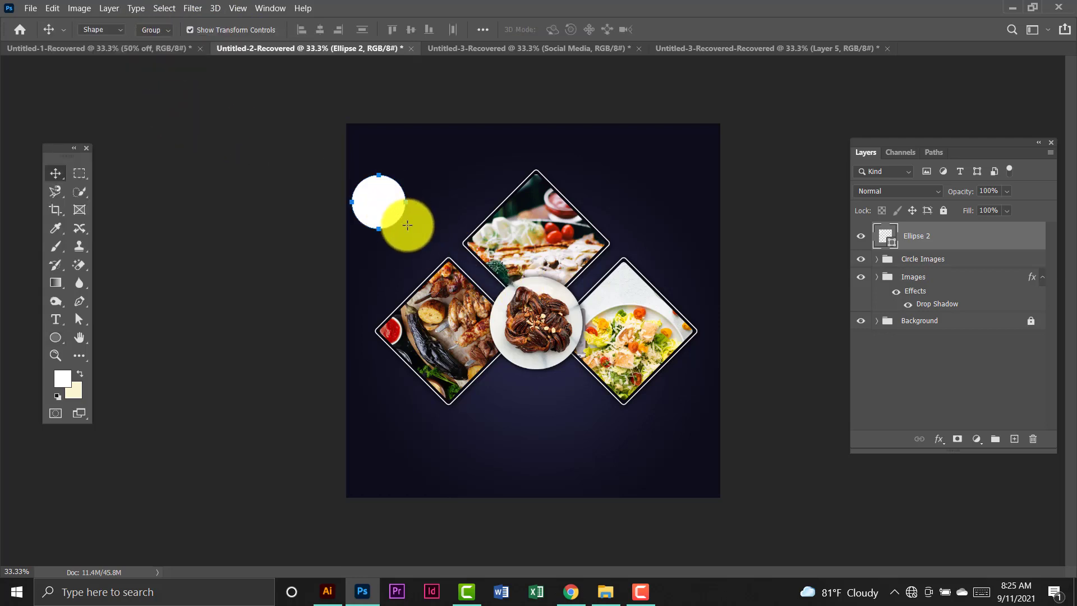
drag(414, 240, 414, 239)
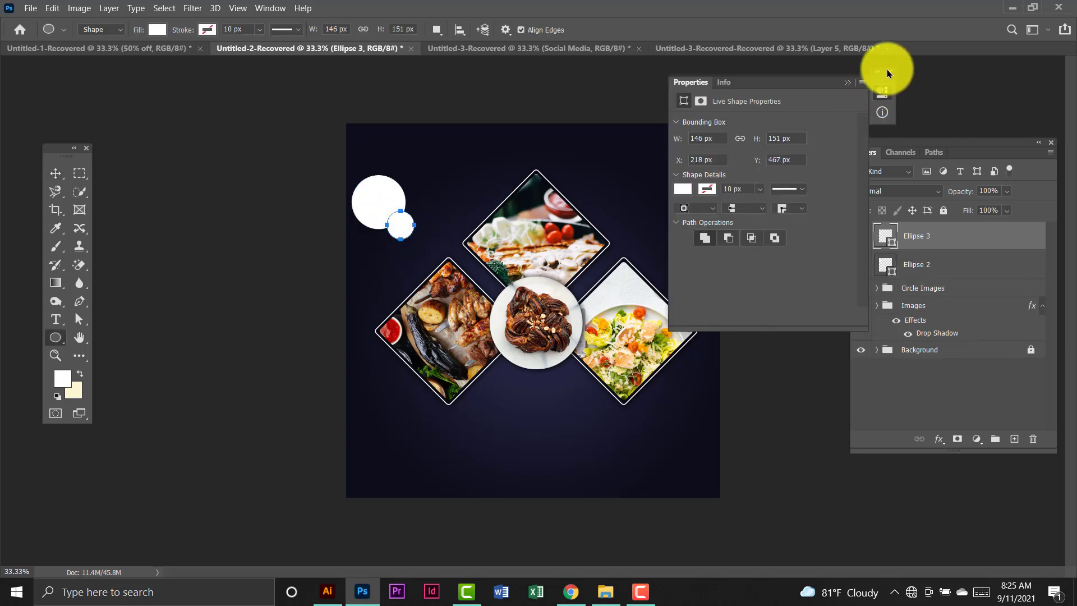
click(883, 84)
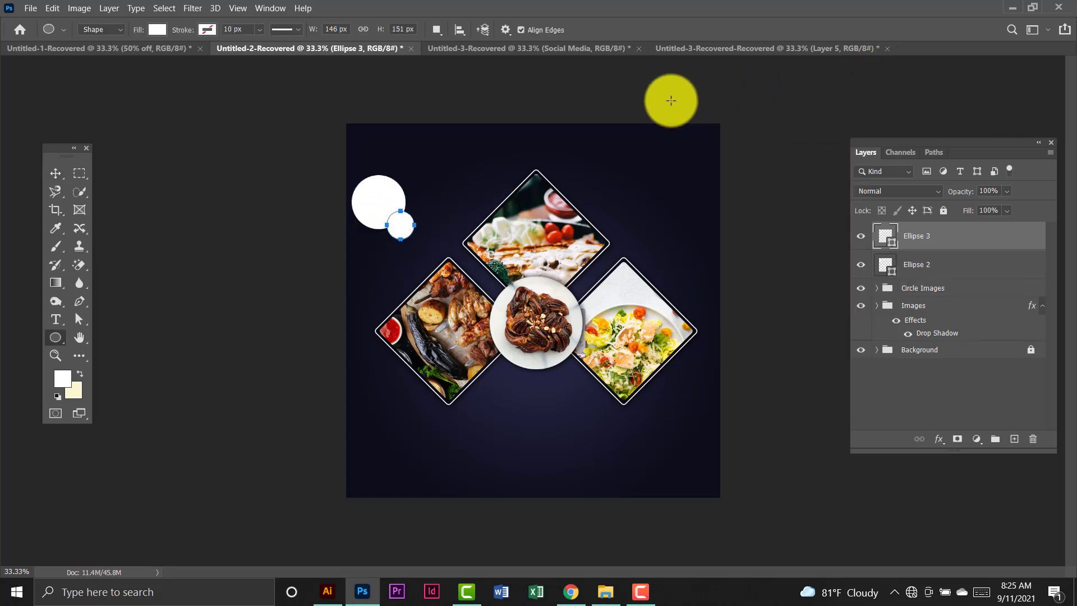
key(ctrl+z)
key(ctrl+shift+z)
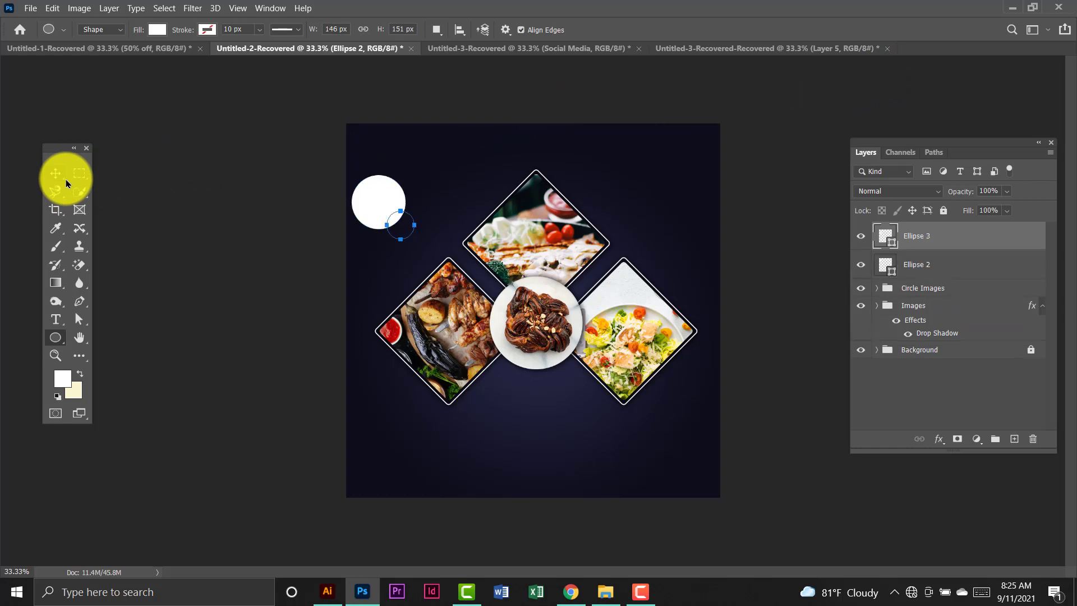
key(ctrl+z)
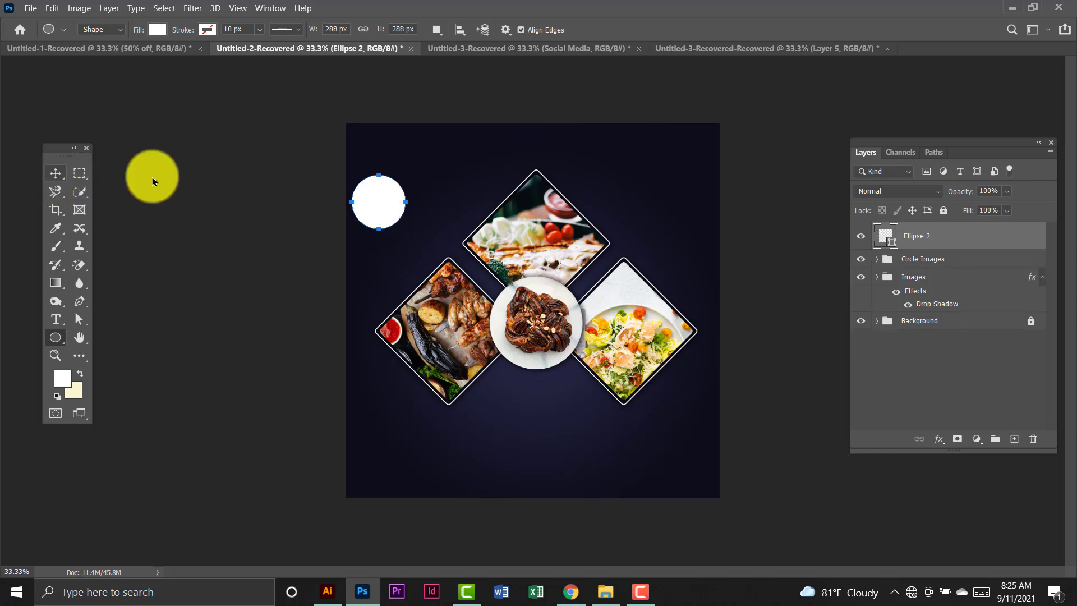
Move the white circle into the gap between the upper and left-hand diamonds and enlarge it slightly.
key(v)
drag(375, 192, 396, 238)
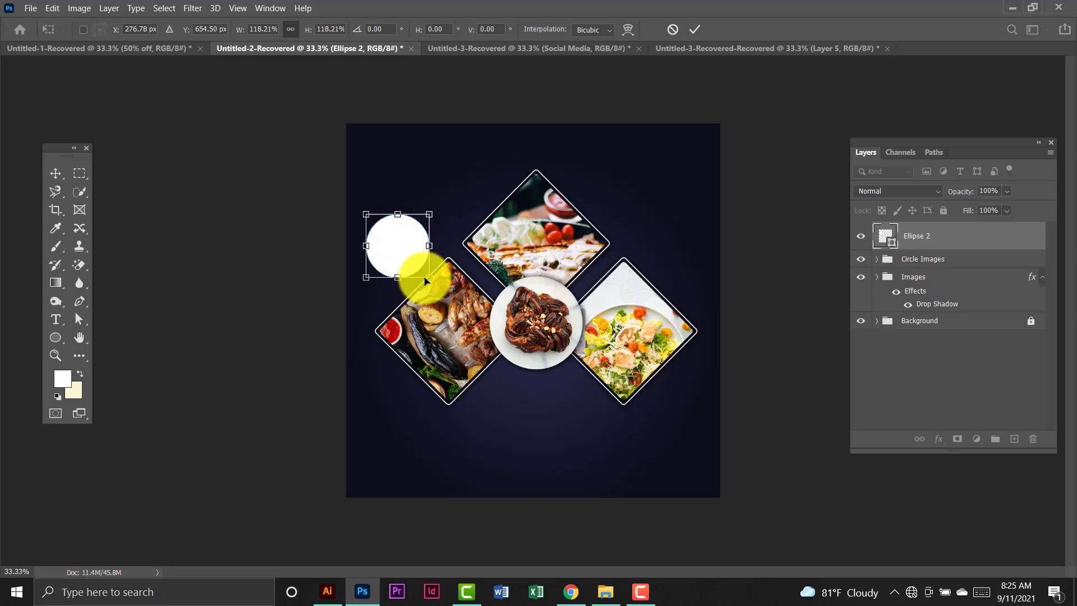
drag(427, 276, 411, 254)
key(Return)
click(306, 197)
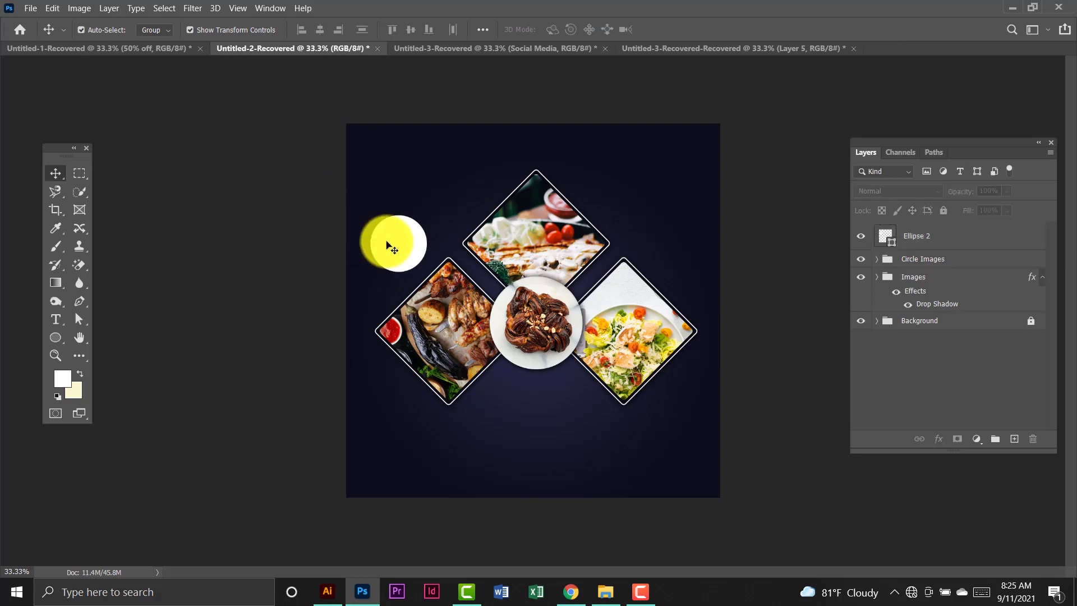
Duplicate the white circle and scale the copy down about its centre to 89.07%.
click(397, 239)
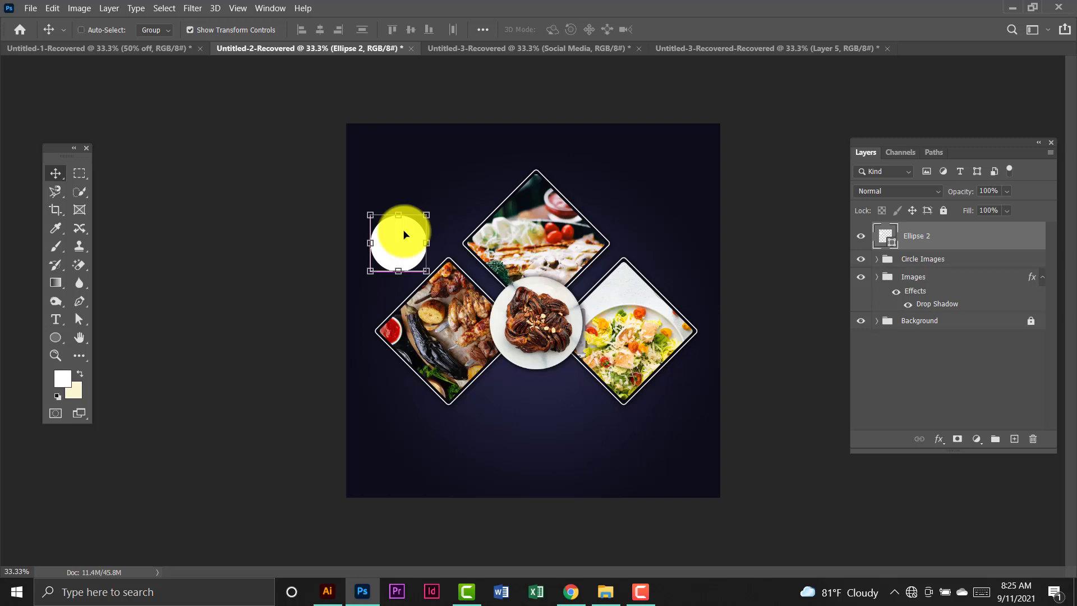
key(ctrl+j)
key(ctrl+t)
drag(426, 216, 408, 240)
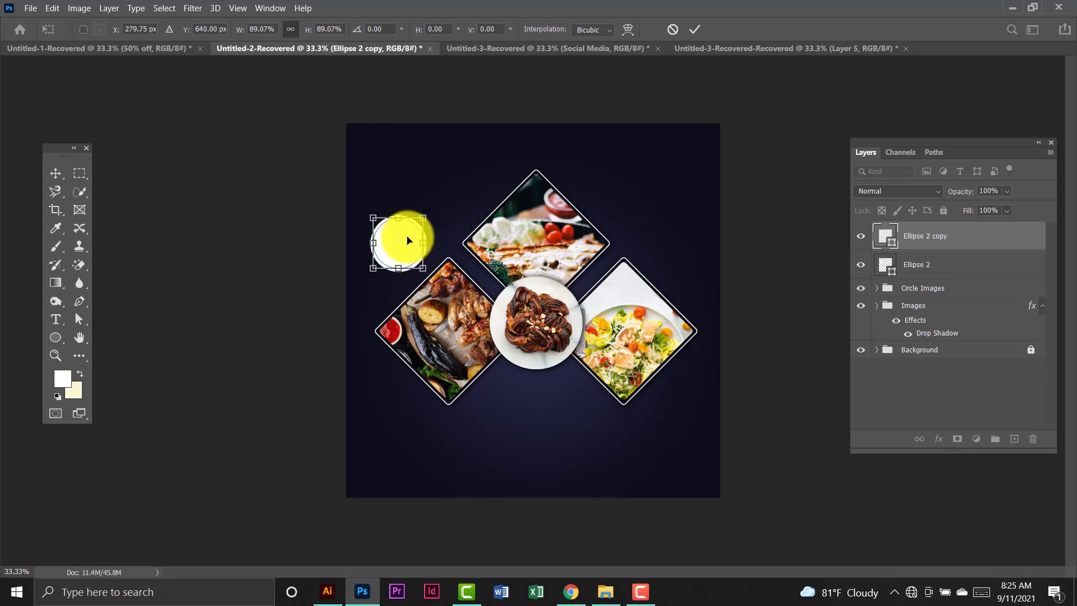
Fill the smaller duplicate circle with near-black from the recently used colours.
click(55, 338)
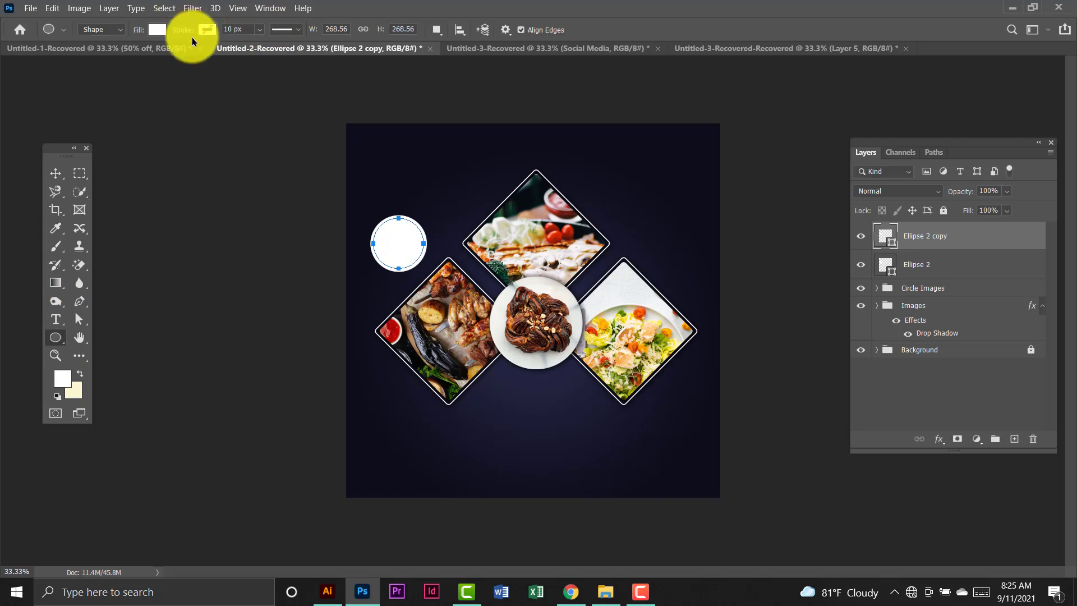
click(159, 29)
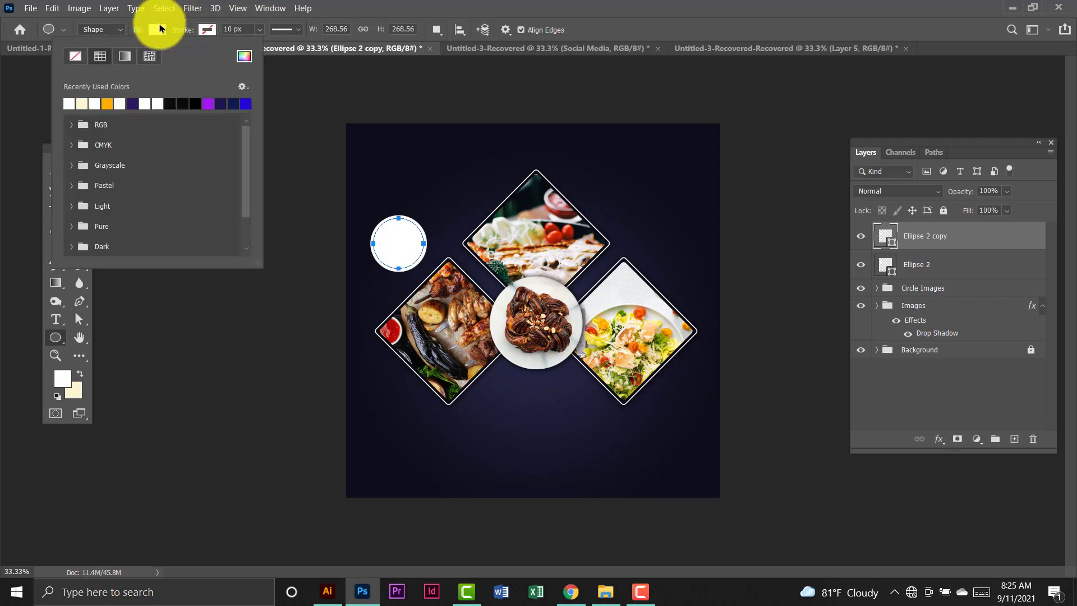
click(176, 104)
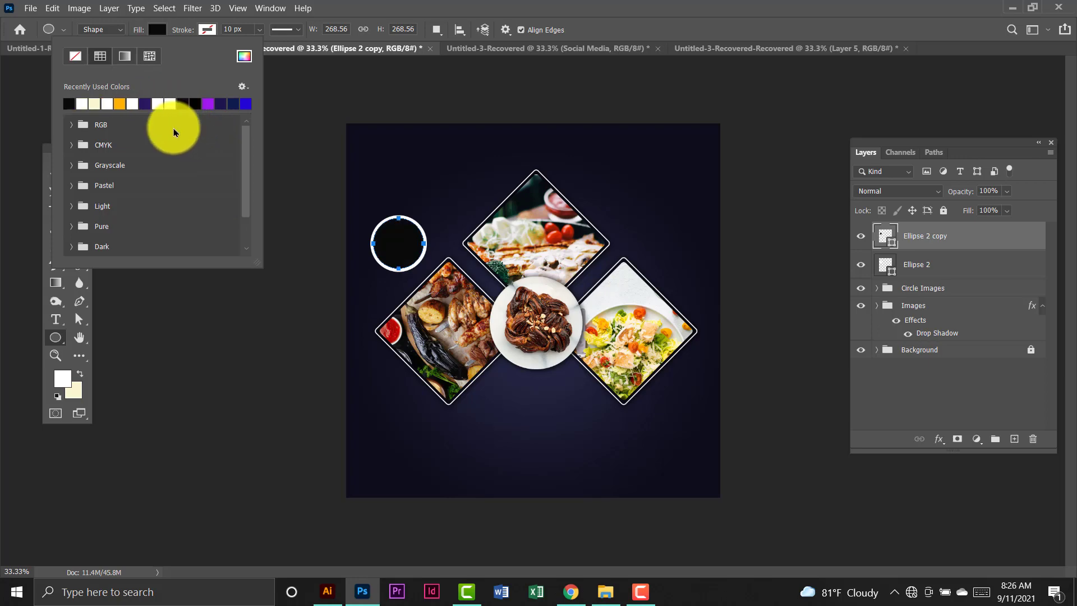
key(v)
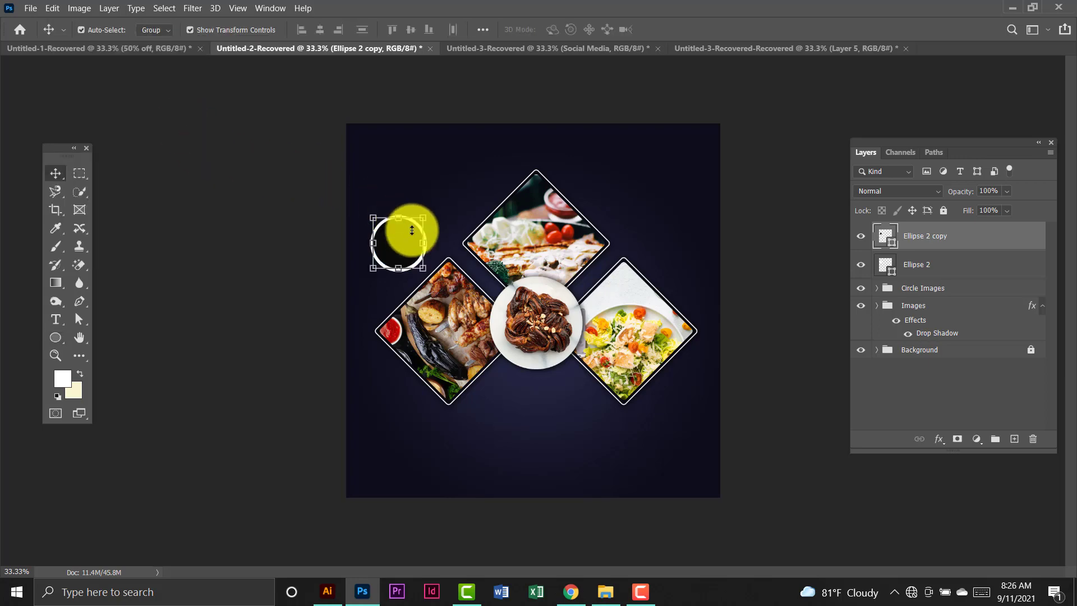
Enlarge the near-black inner circle to 100.56% and centre it within the white circle by aligning both ellipse layers.
drag(426, 217, 425, 215)
drag(392, 248, 401, 245)
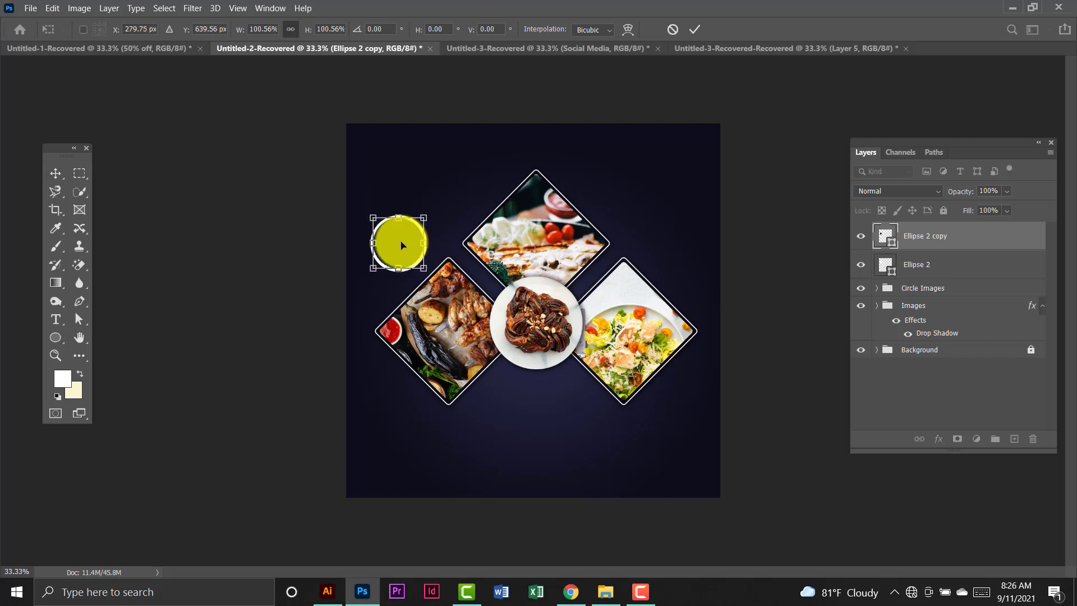
click(253, 201)
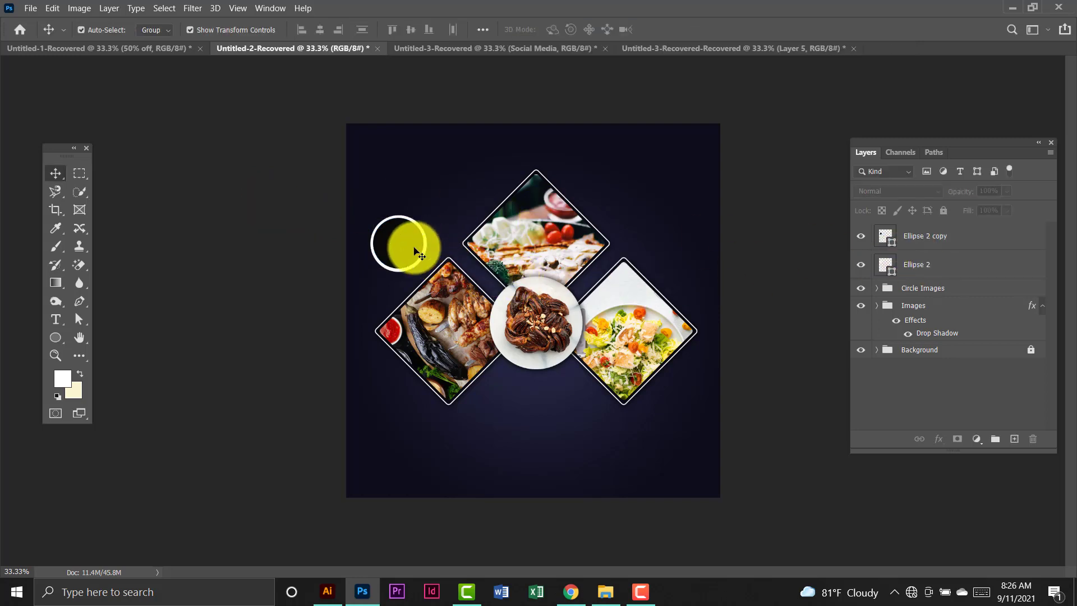
drag(416, 251, 414, 249)
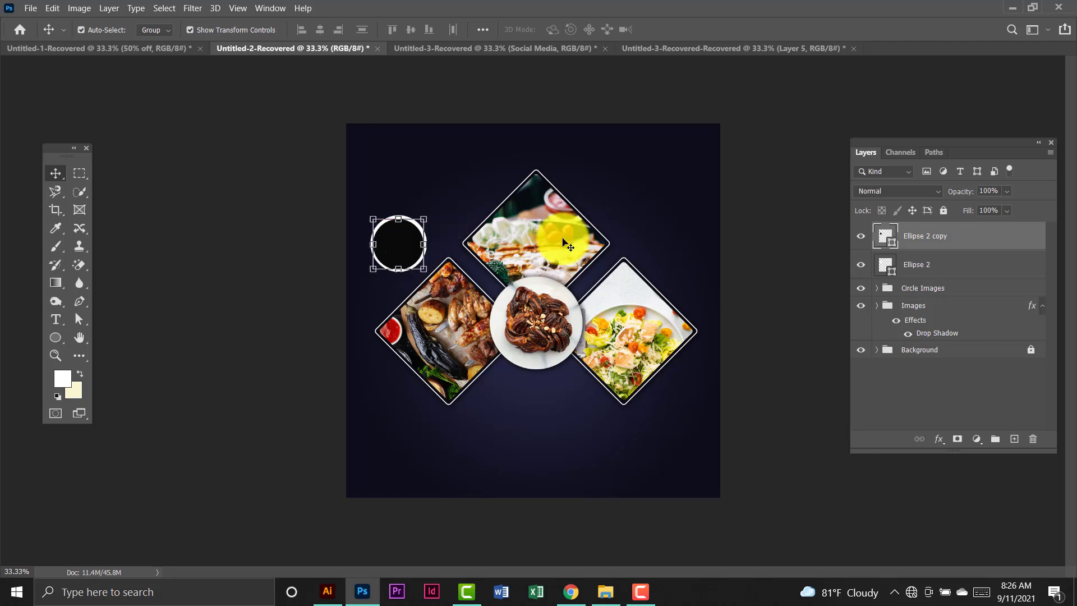
shift+click(956, 274)
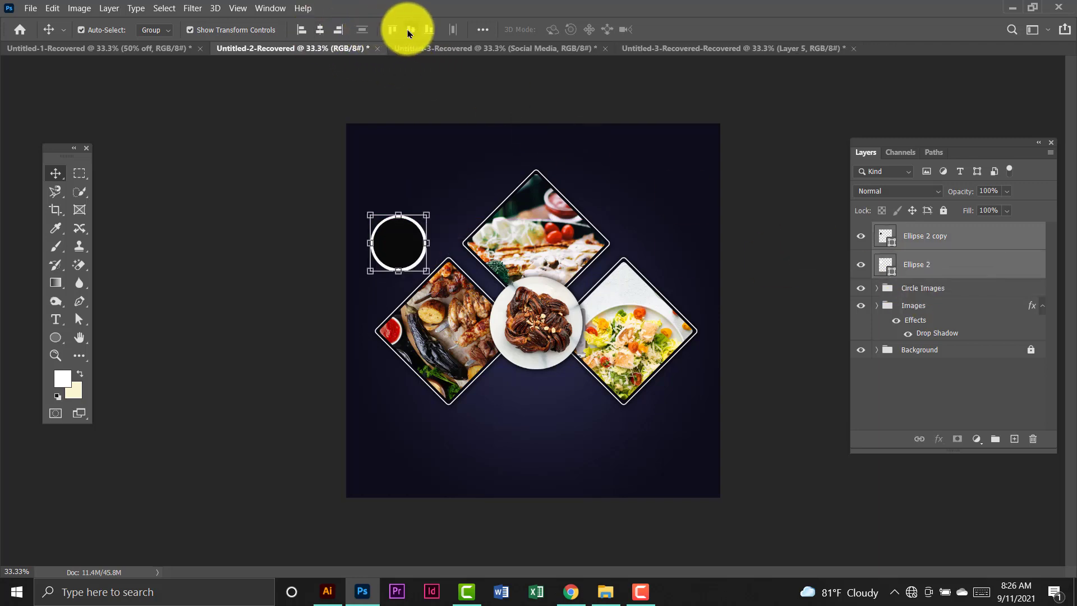
click(415, 99)
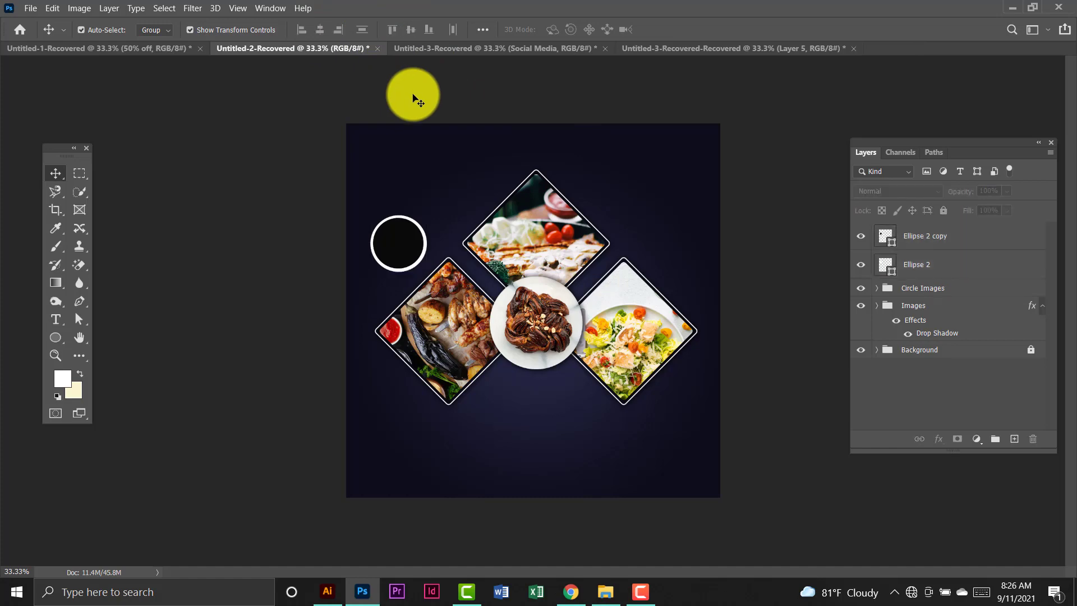
Start a new text layer over the near-black badge circle and set its size to 16 pt.
click(55, 319)
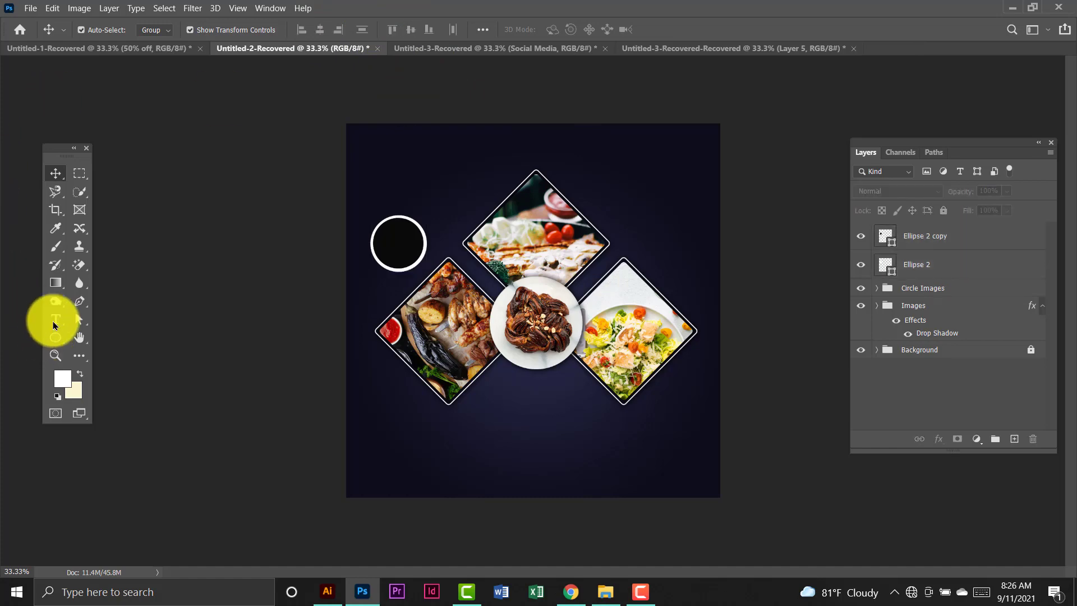
click(400, 241)
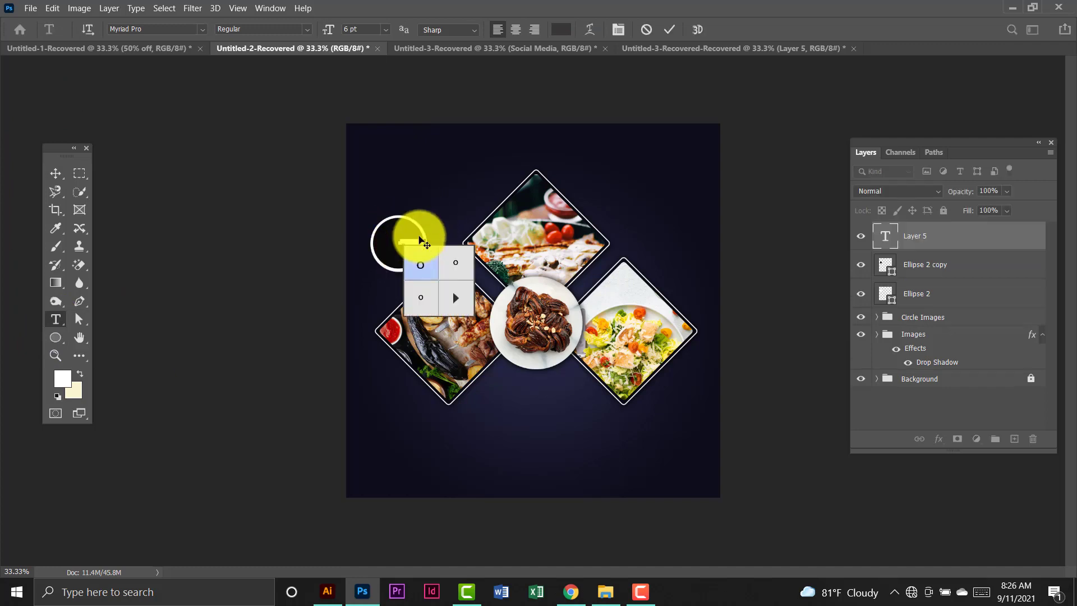
click(386, 29)
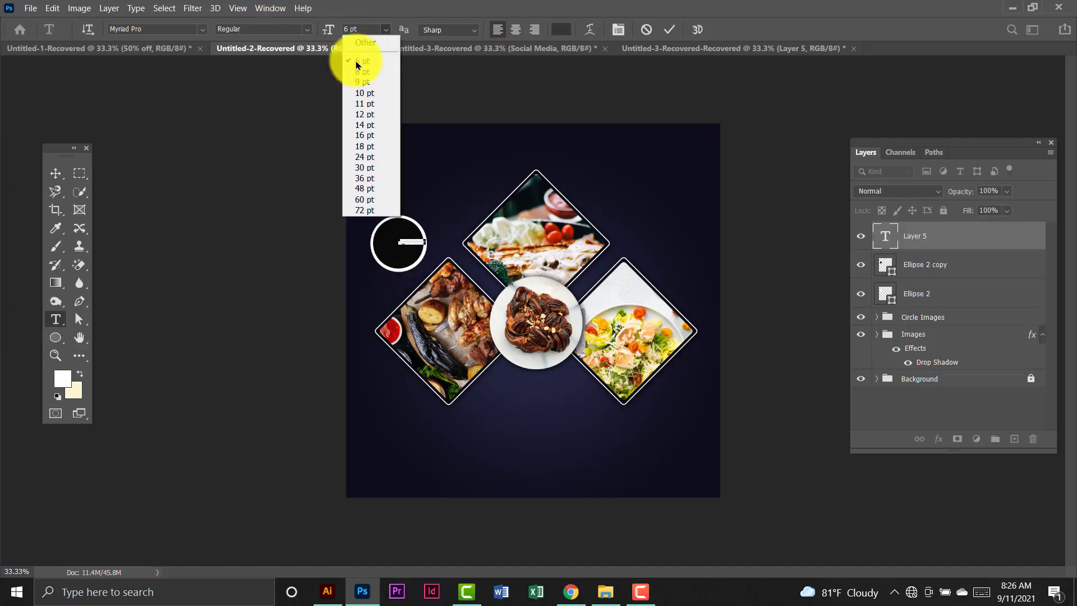
click(376, 136)
Set the new text's colour to orange ffa303.
click(559, 29)
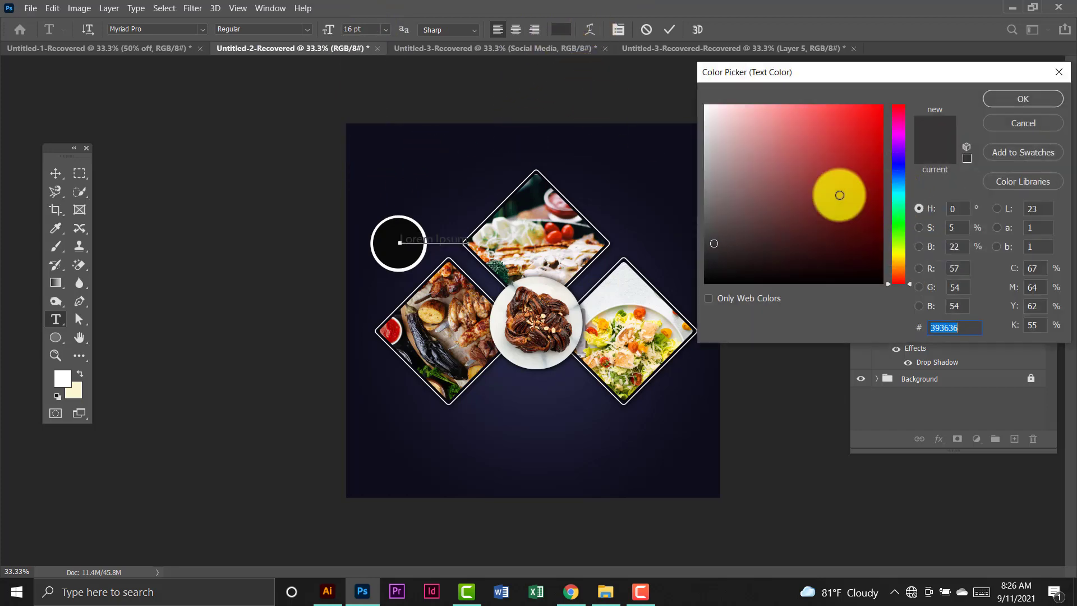
click(839, 195)
mouse_move(897, 168)
mouse_down()
mouse_move(902, 119)
mouse_move(899, 264)
mouse_up()
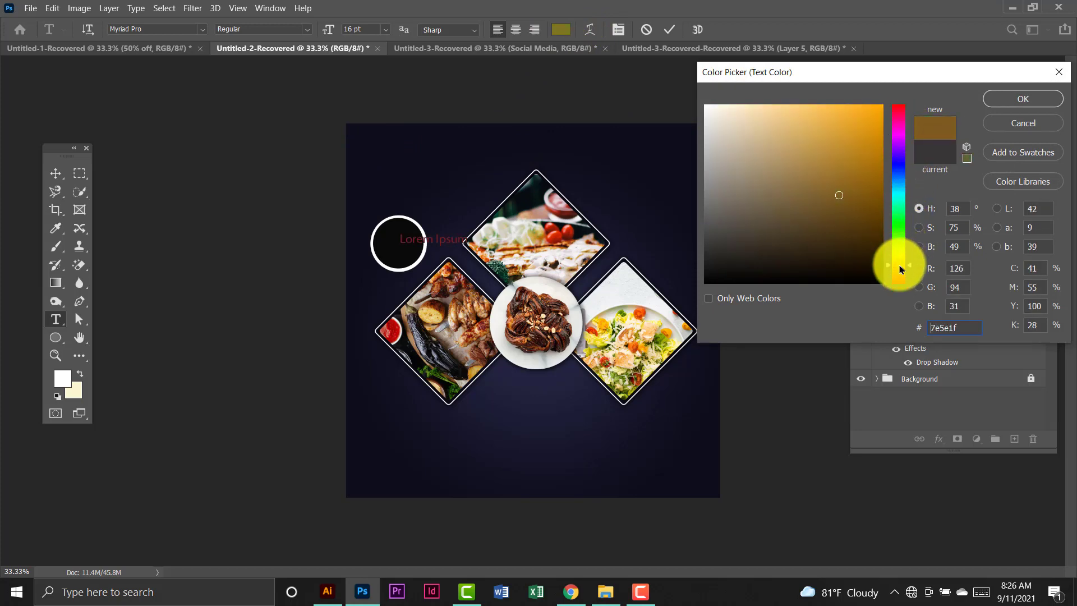
drag(867, 120, 885, 95)
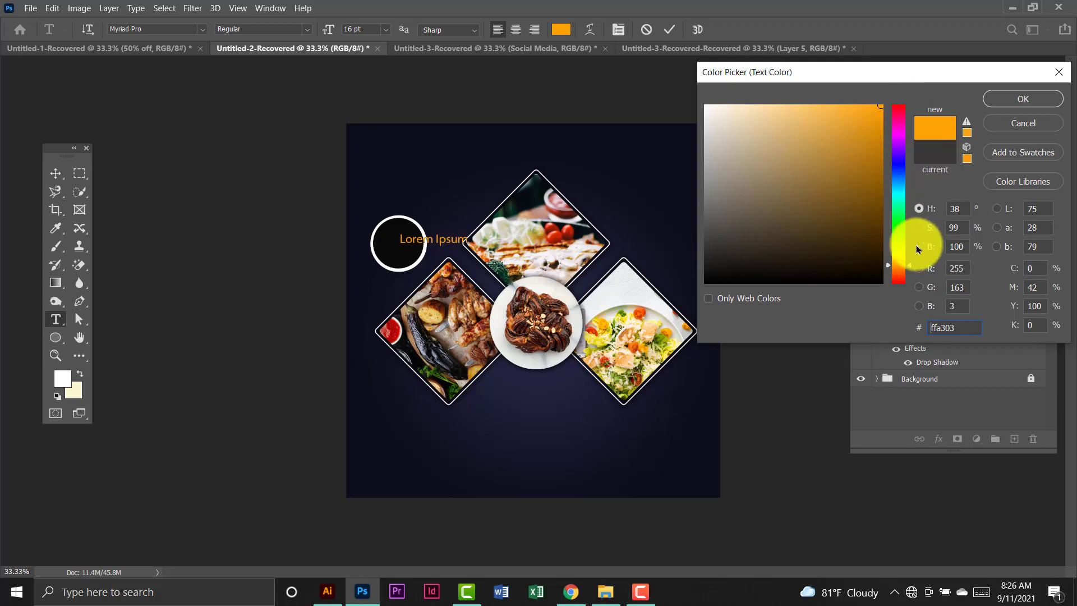
click(1008, 99)
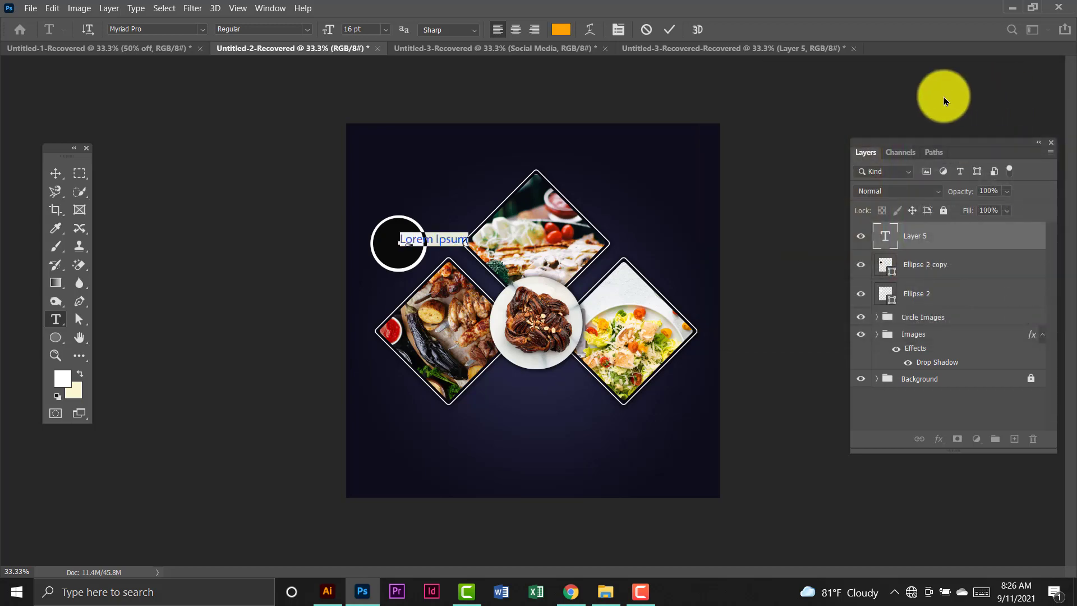
Set the text's font to LEMON MILK Regular and replace the placeholder wording with 50%.
click(202, 29)
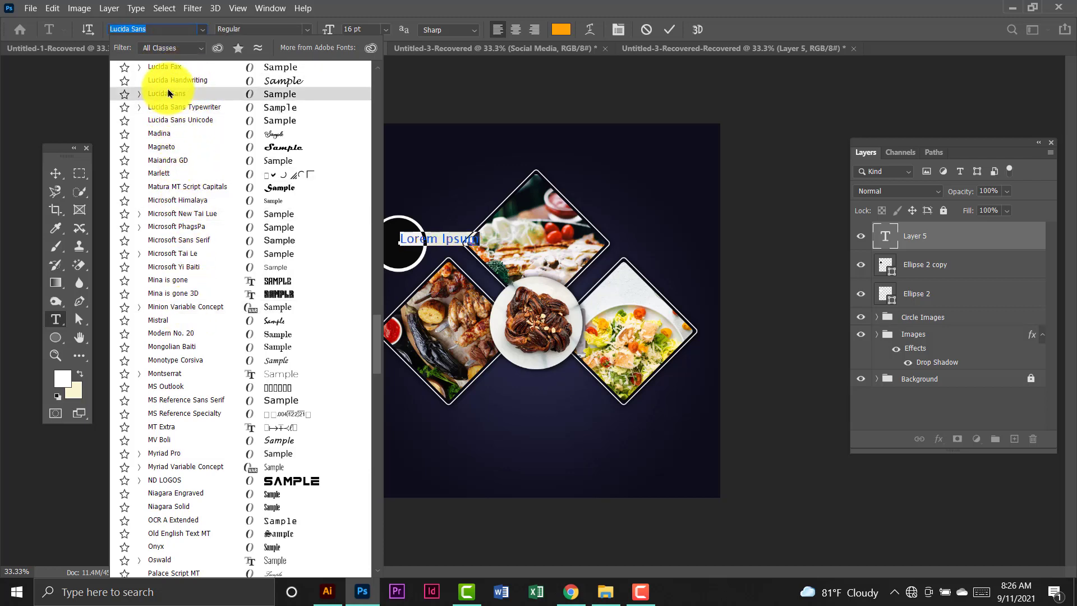
key(Up)
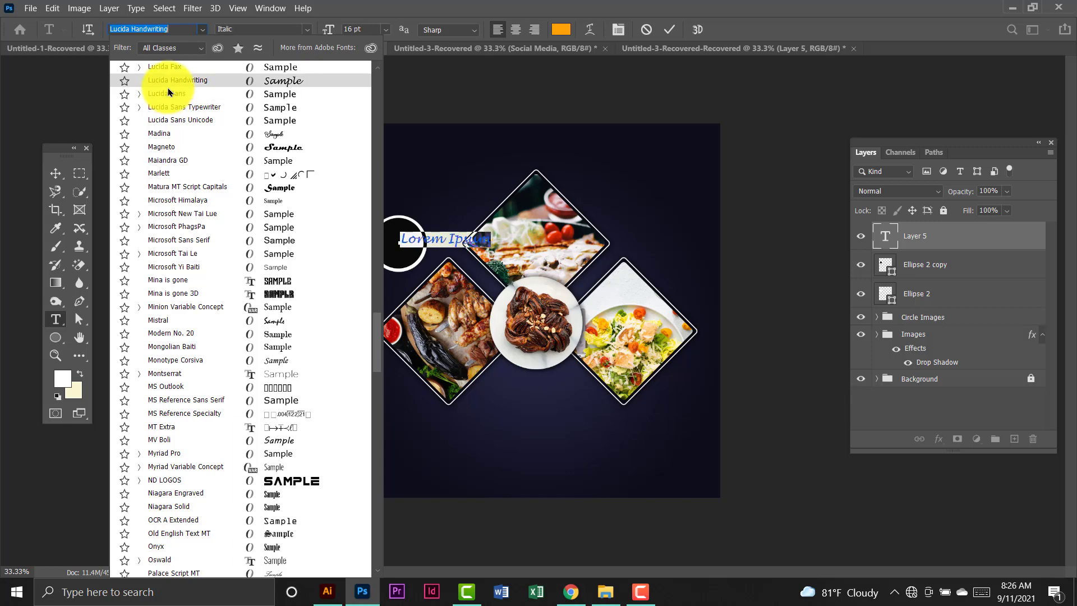
scroll(169, 63, up, 1)
text(le)
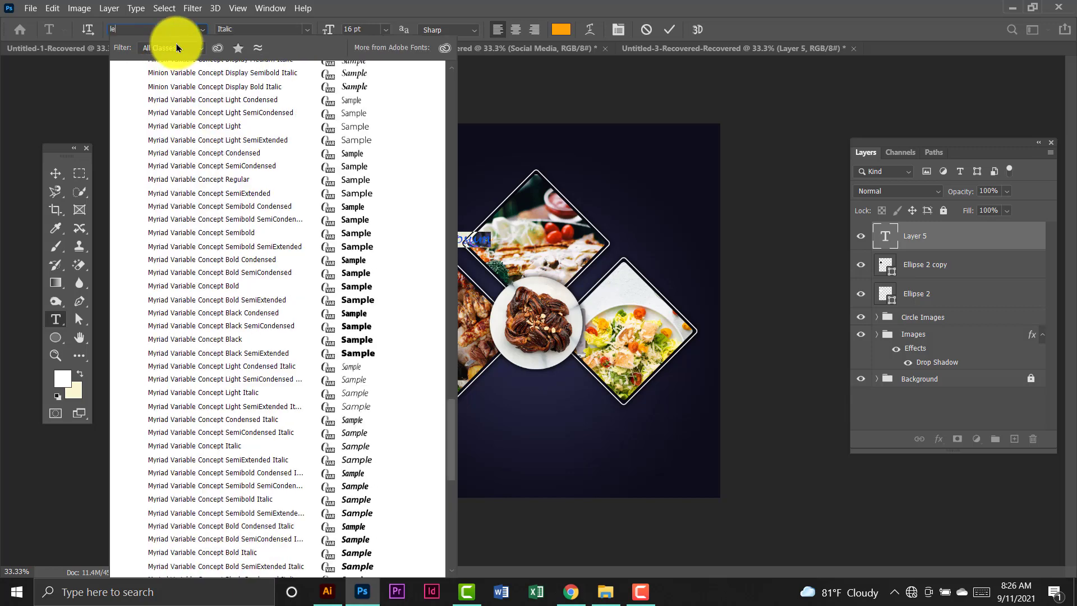
text(m)
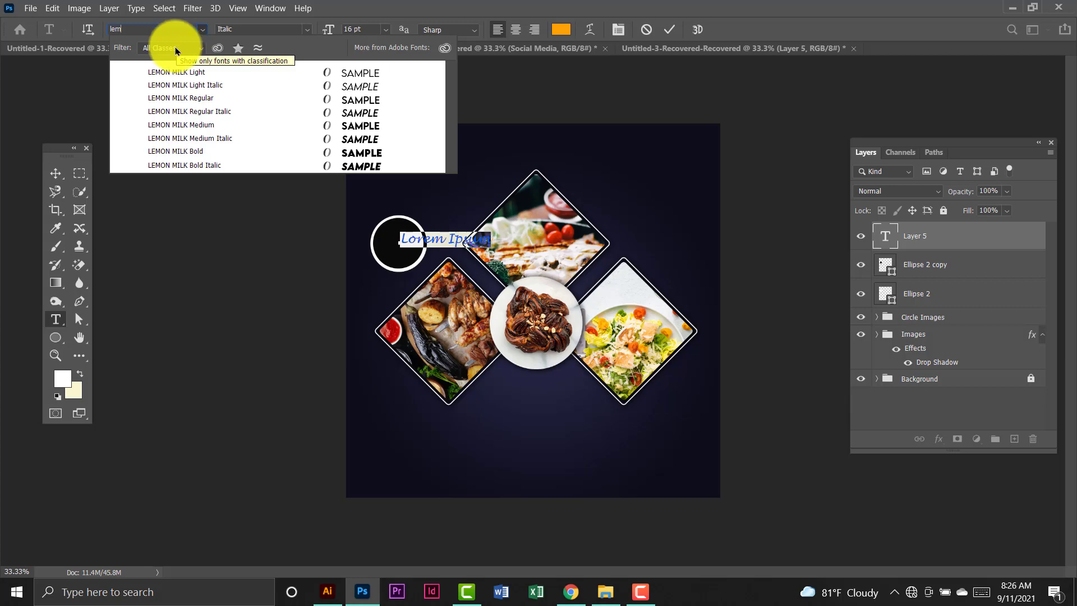
click(227, 100)
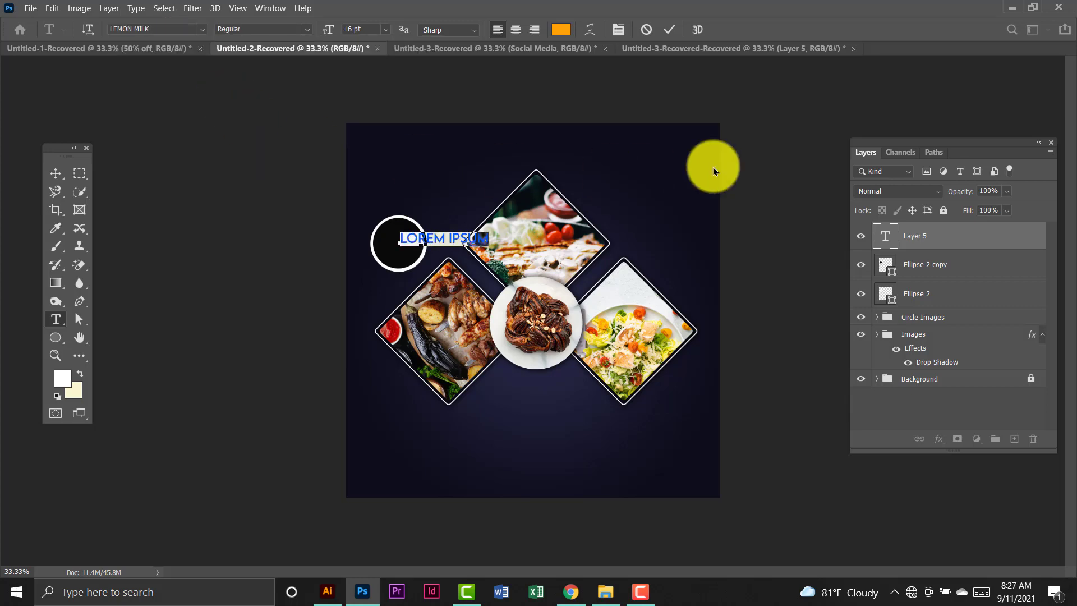
text(50)
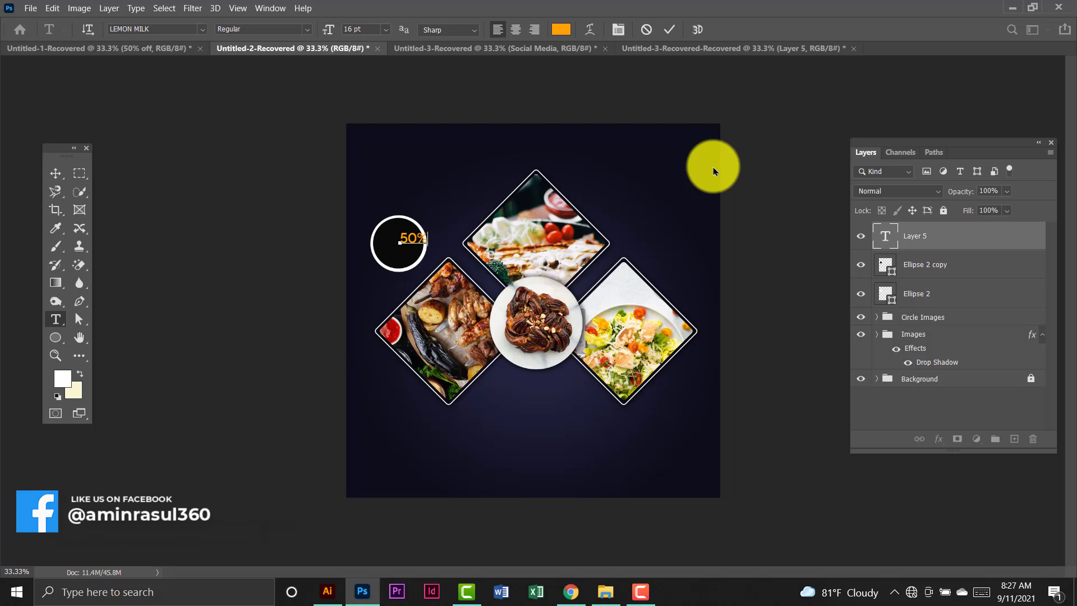
click(50, 179)
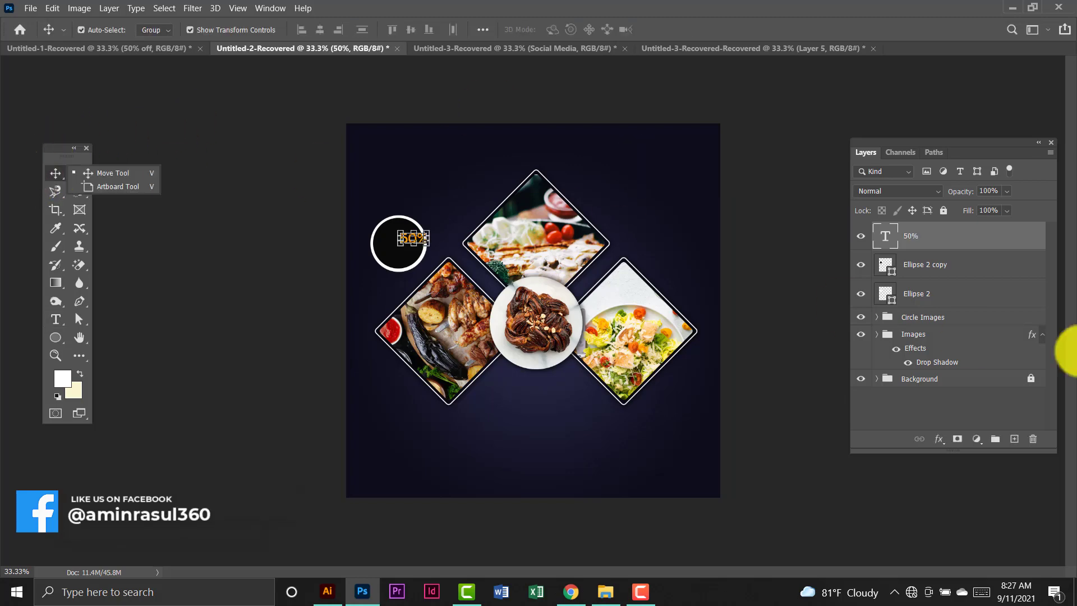
Change the font style of the 50% text to Bold.
click(895, 251)
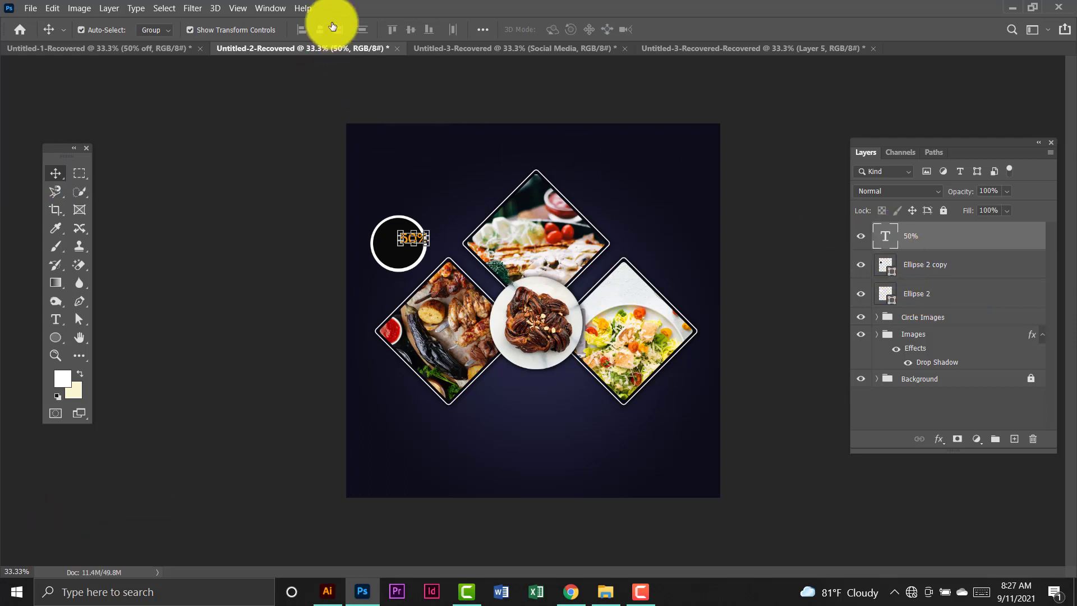
double_click(885, 235)
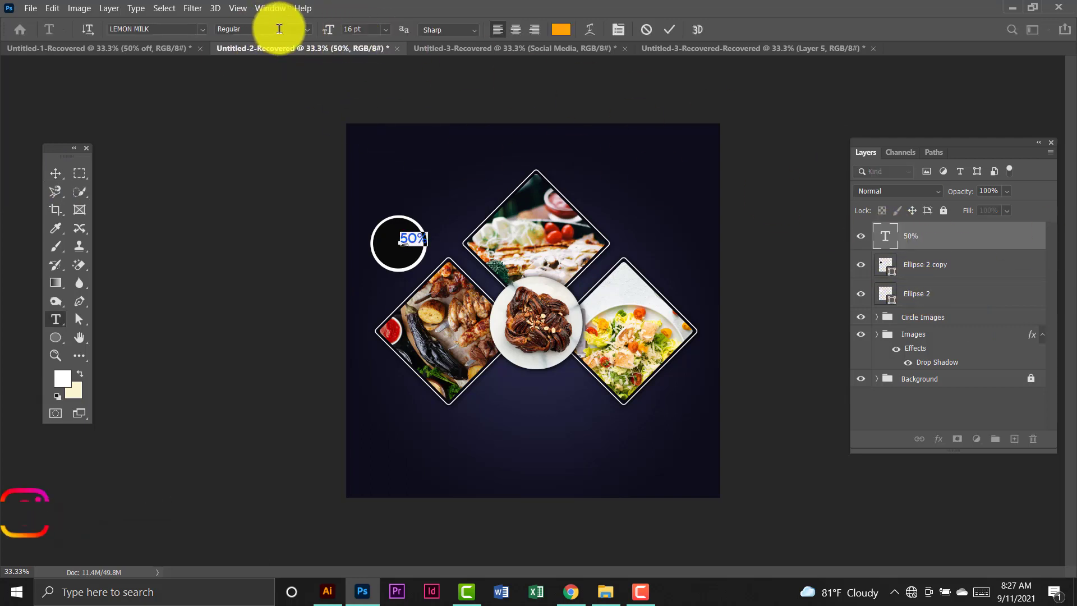
click(311, 32)
click(286, 104)
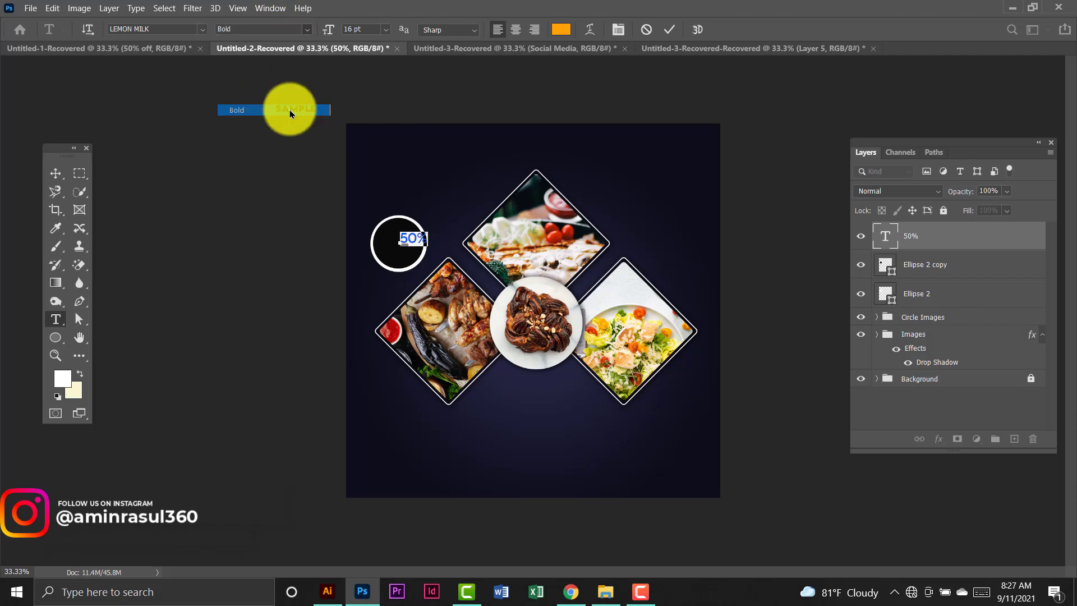
click(56, 173)
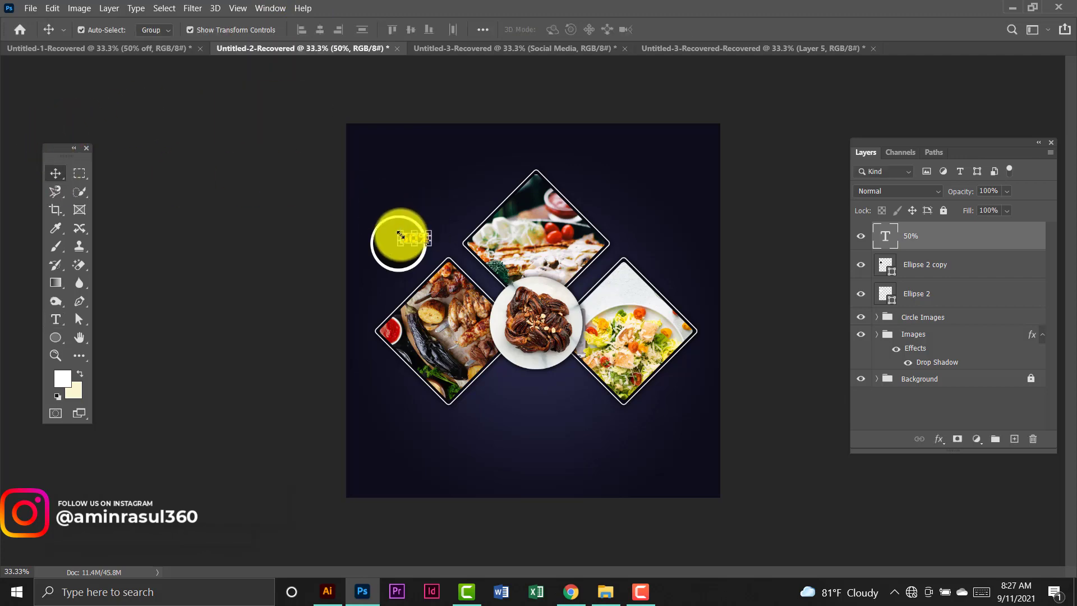
Scale the 50% text to 97.02% and position it just above the middle of the near-black circle.
key(ctrl+t)
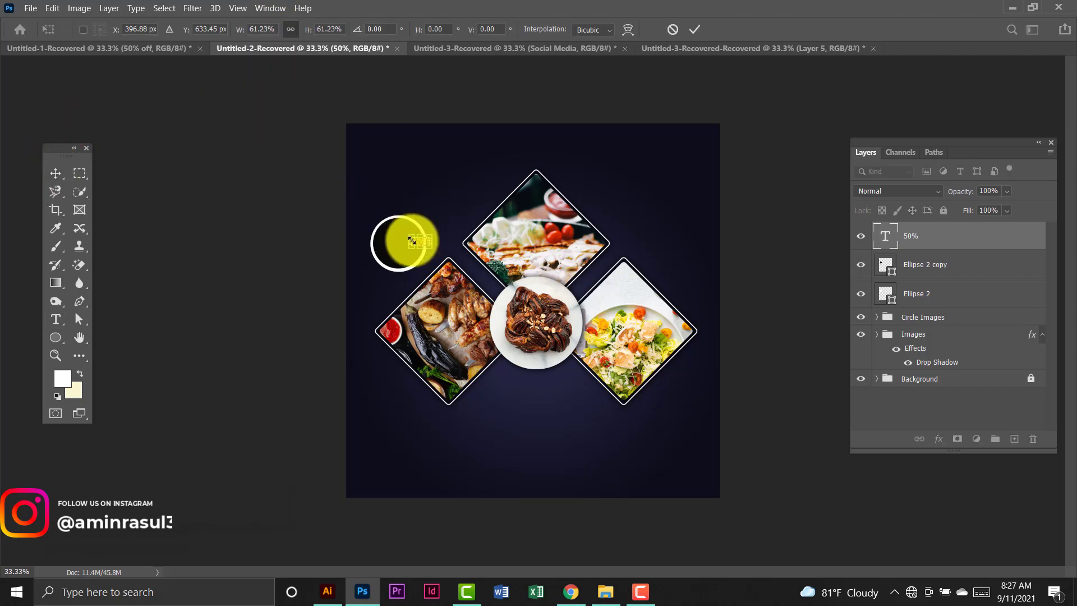
mouse_move(398, 228)
mouse_down()
mouse_move(386, 242)
mouse_move(408, 240)
mouse_up()
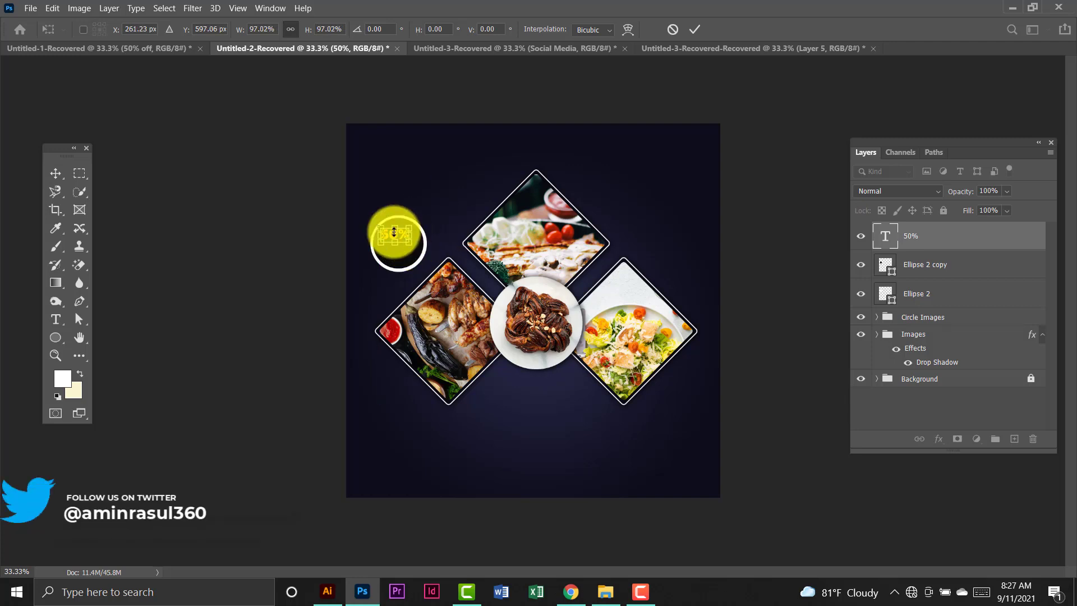
click(55, 173)
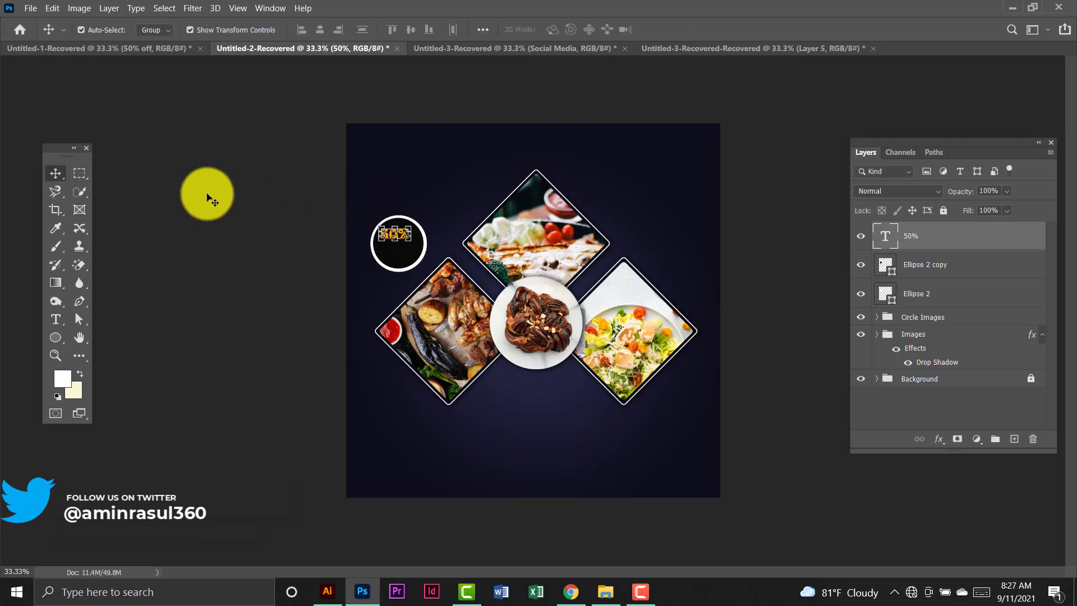
click(408, 220)
drag(403, 242, 401, 239)
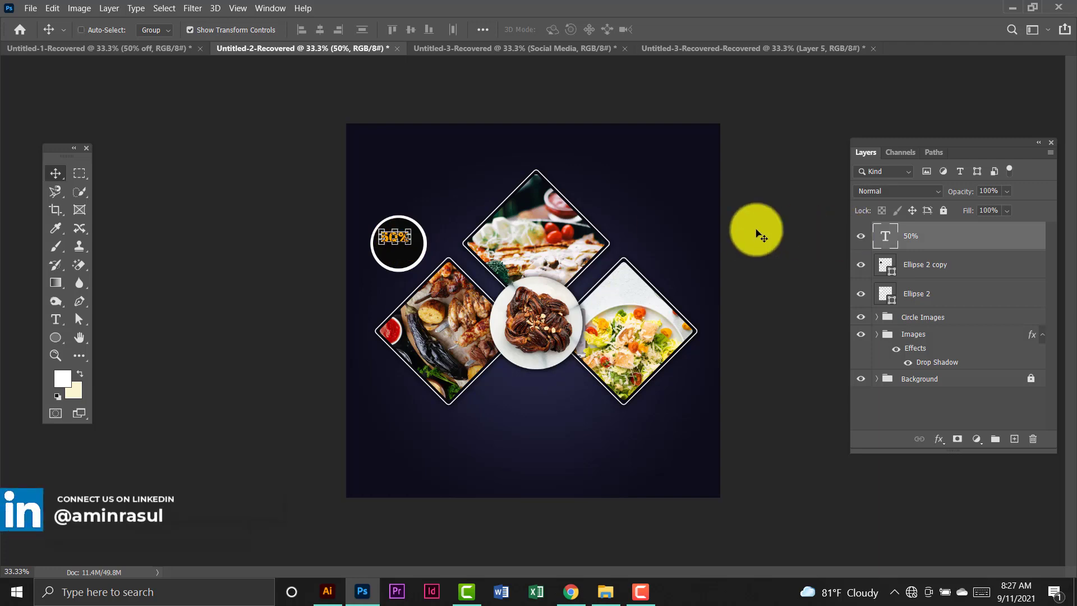
Duplicate the 50% text just below the original, nudge the copy slightly right, and change its wording to "off".
key(ctrl+j)
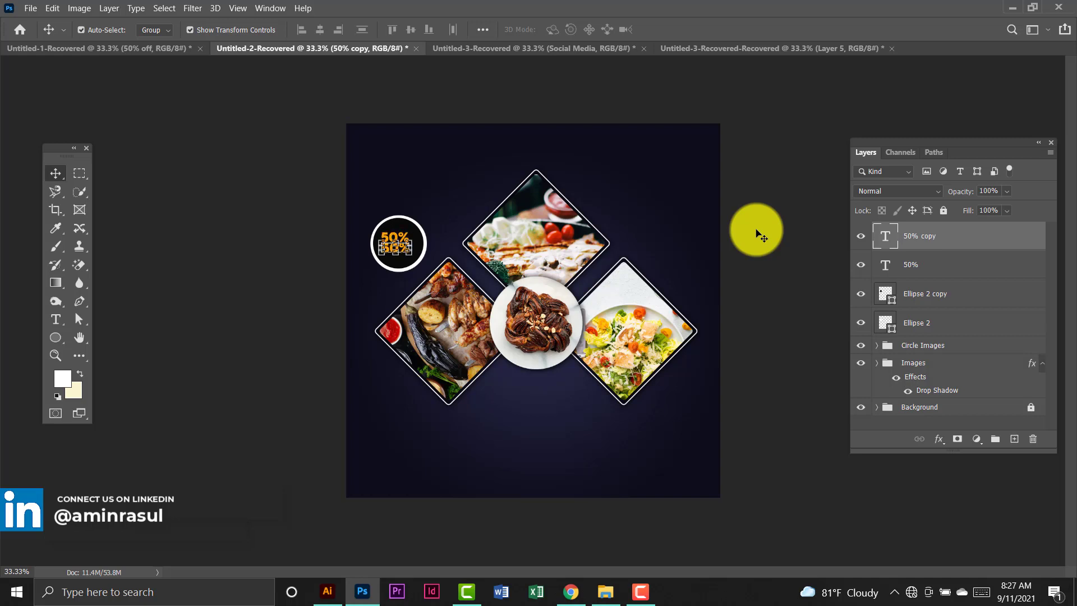
key(shift+Right)
key(shift+Right)
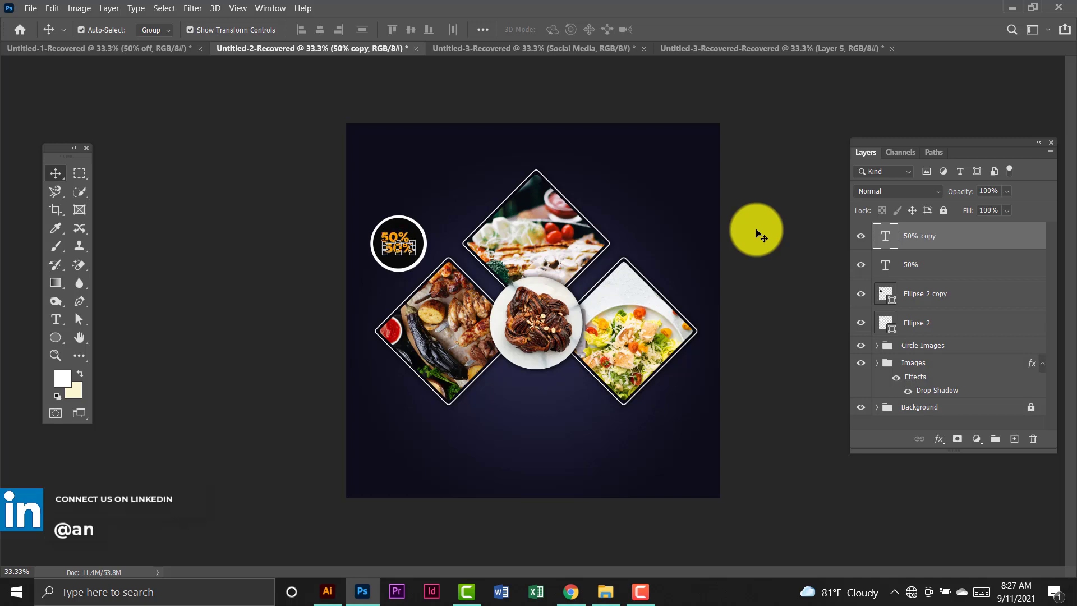
double_click(892, 237)
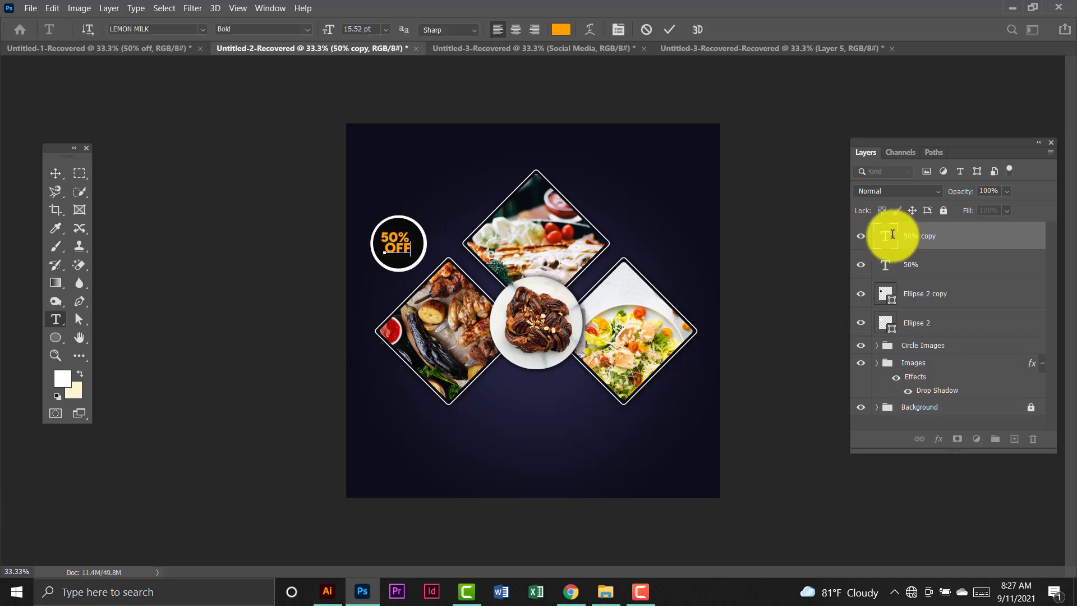
text(off)
click(56, 174)
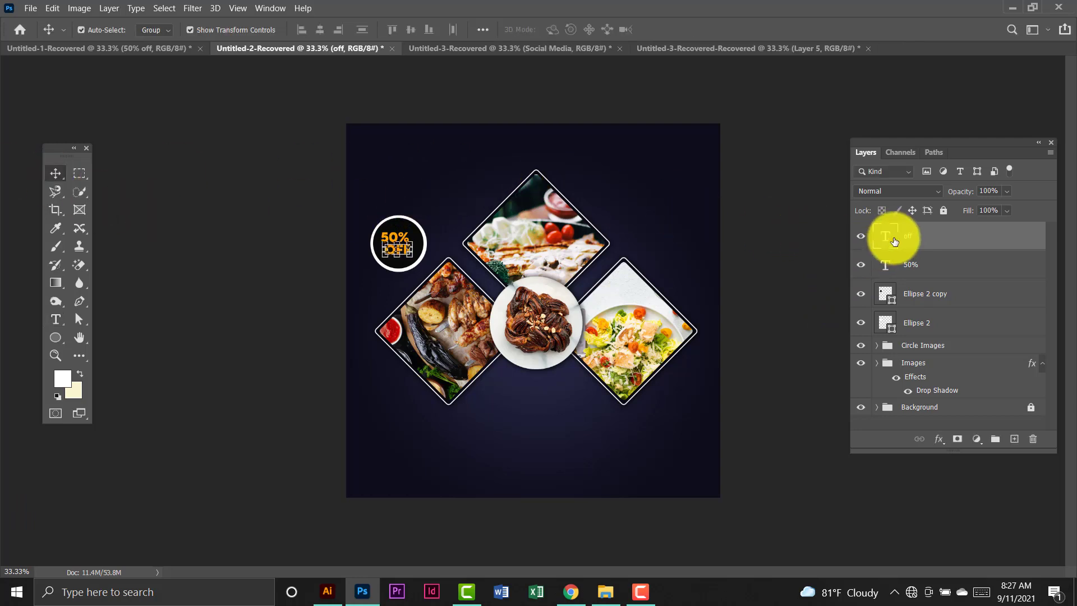
Recolour the "off" text to off-white f4f4f4.
double_click(886, 236)
click(559, 29)
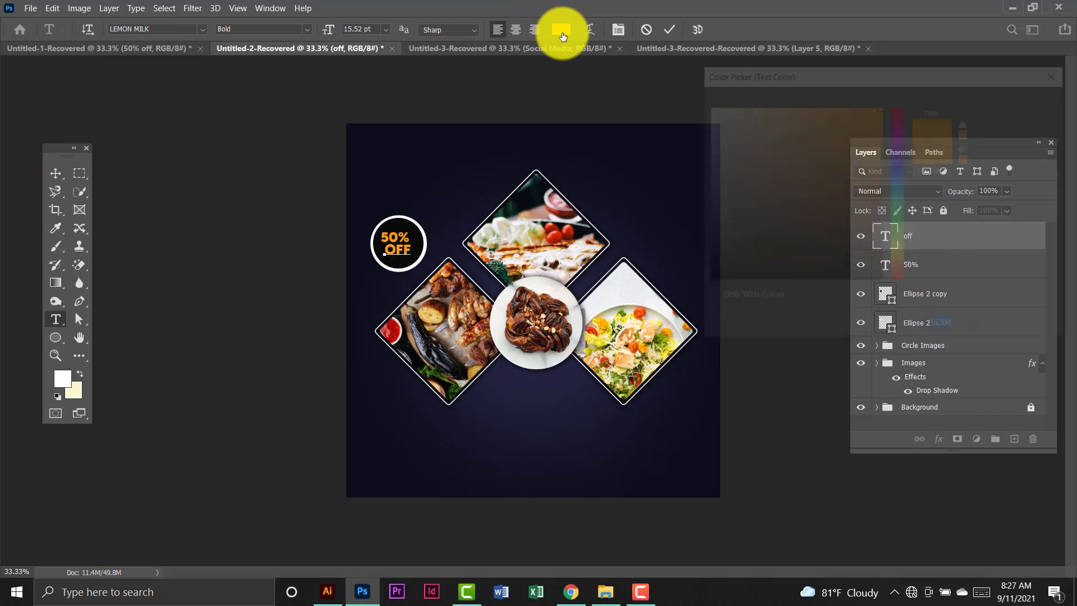
mouse_move(827, 138)
mouse_down()
mouse_move(734, 87)
mouse_move(694, 97)
mouse_move(698, 113)
mouse_up()
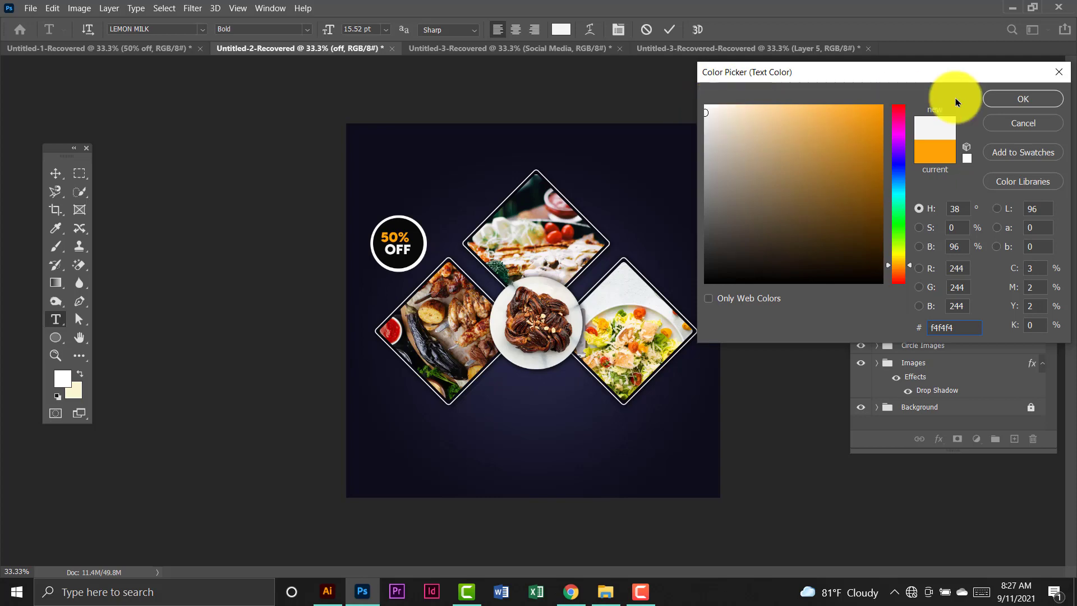
click(1052, 102)
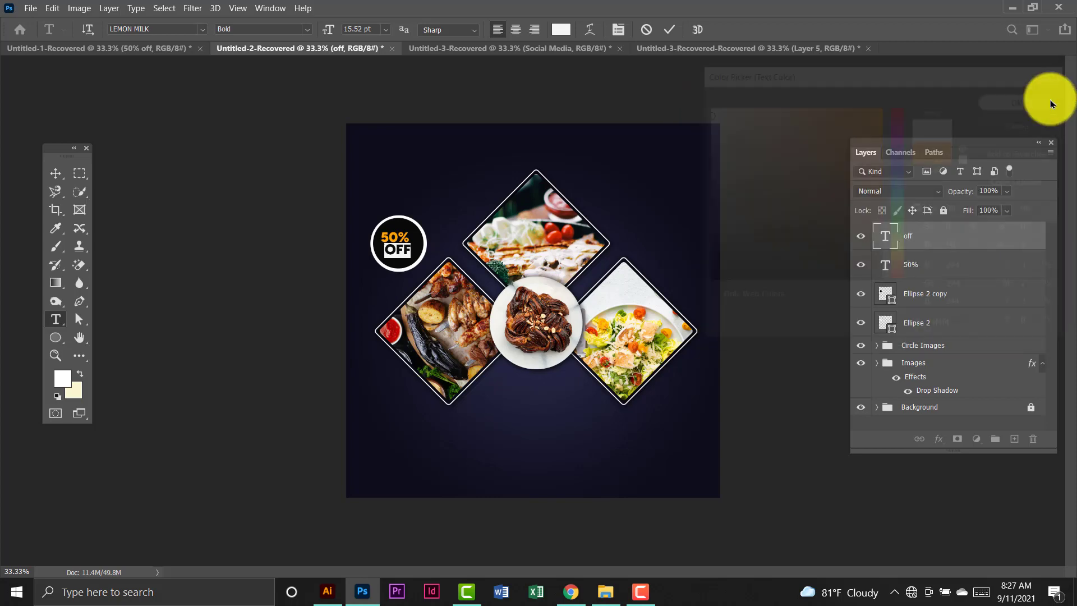
click(55, 173)
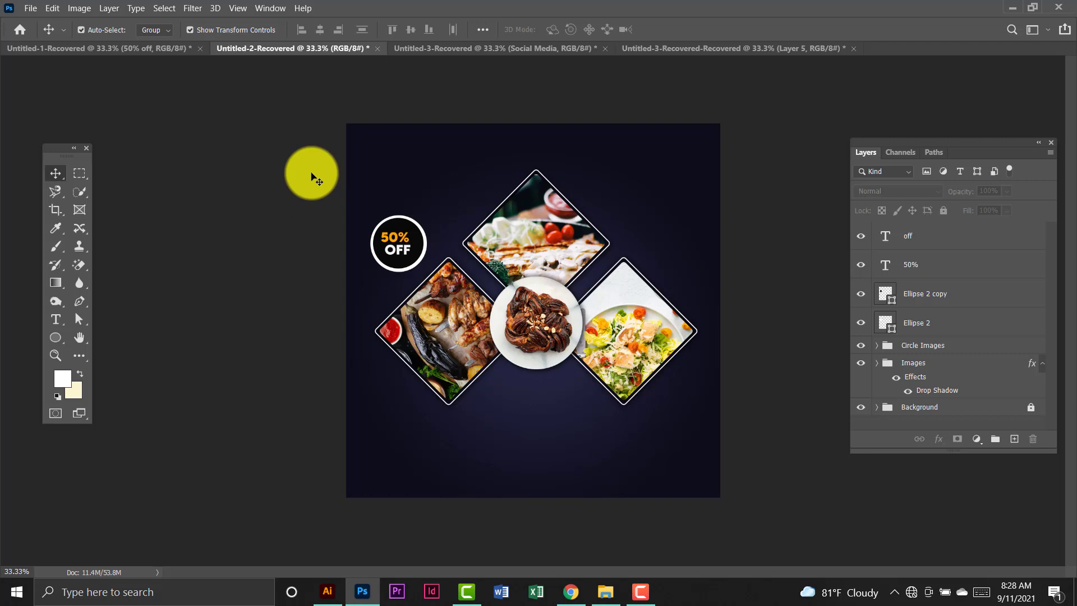
Add a white LEMON MILK Bold text reading "food" below the round plate image, enlarge it, and centre it under the plate.
click(56, 319)
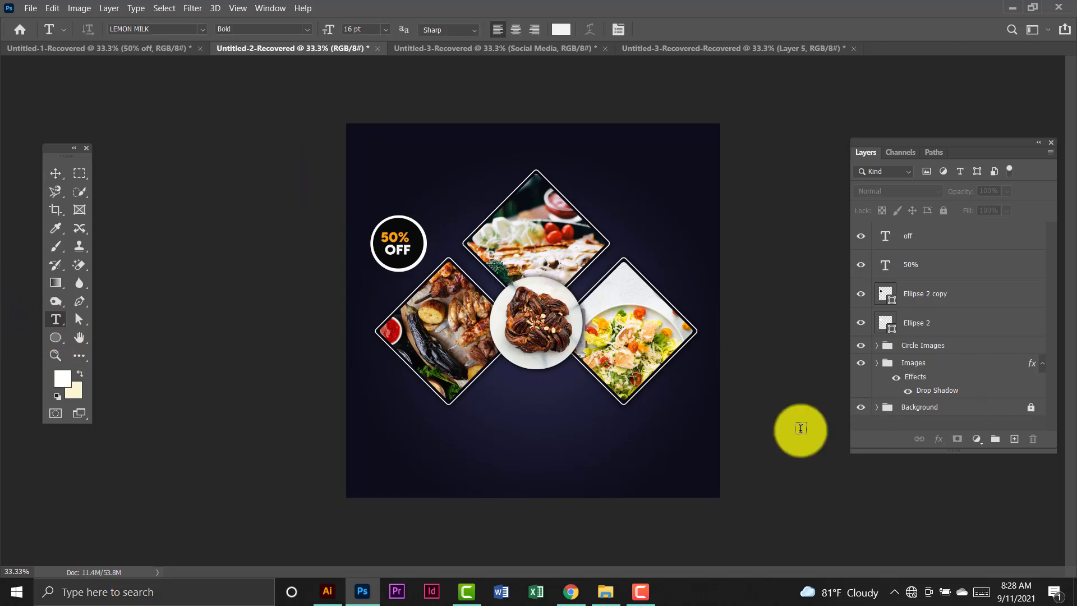
click(498, 413)
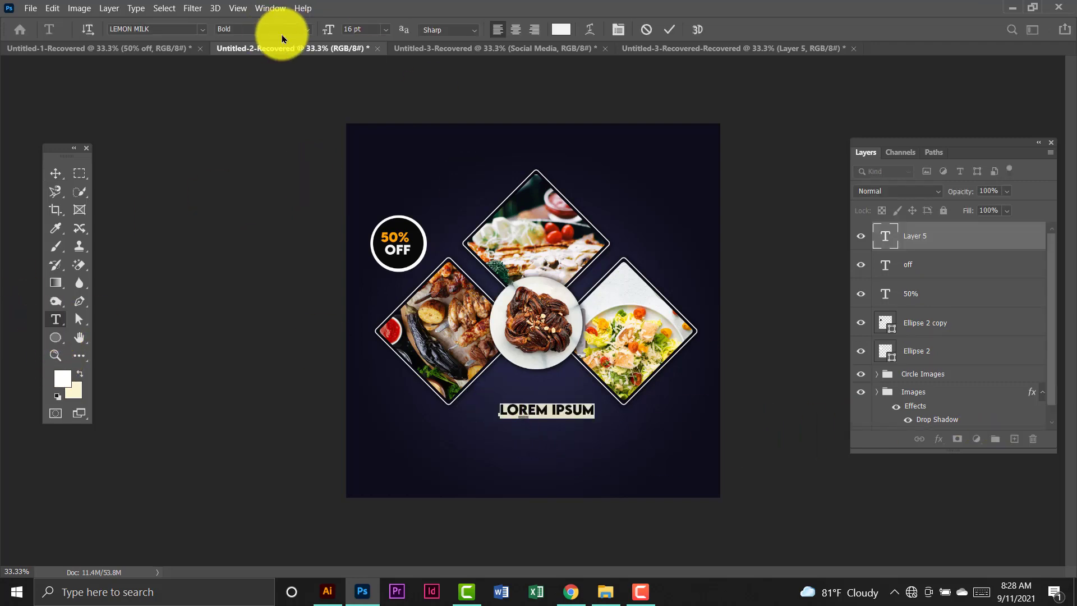
text(FOOD)
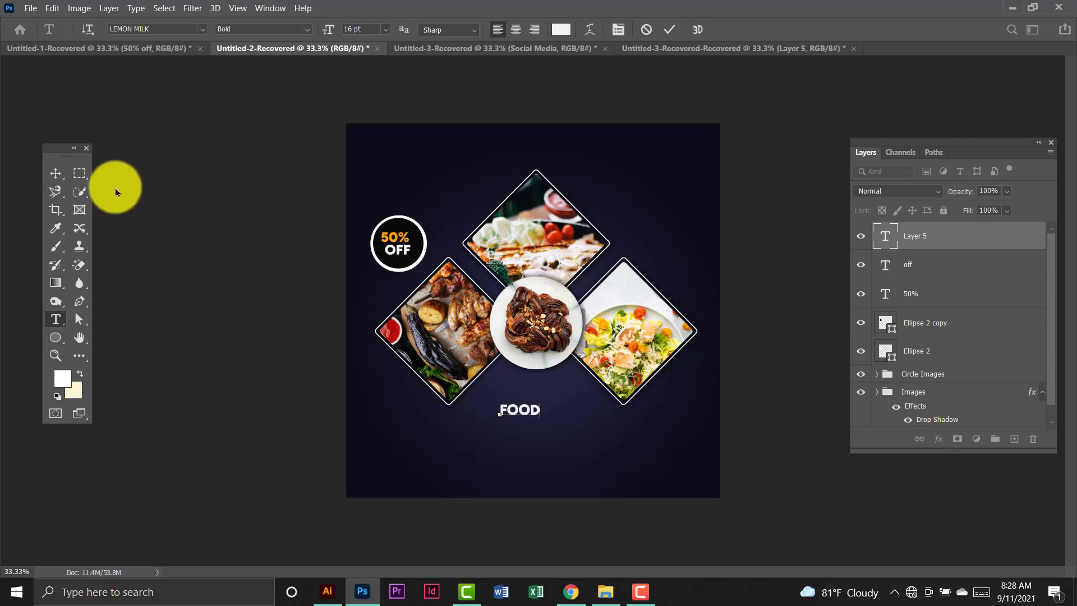
click(44, 174)
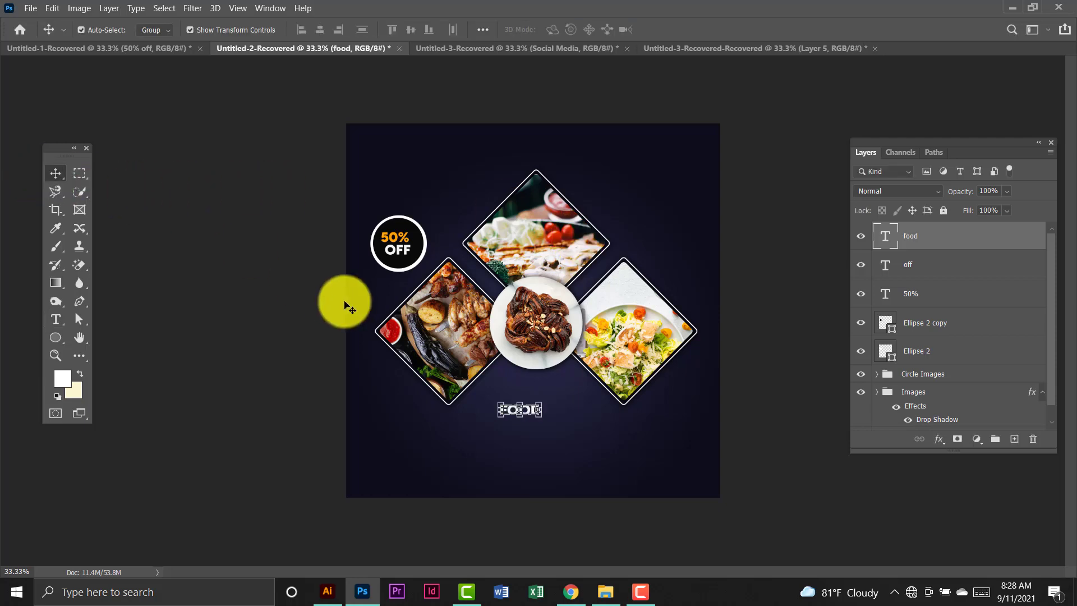
drag(542, 399, 579, 413)
key(Return)
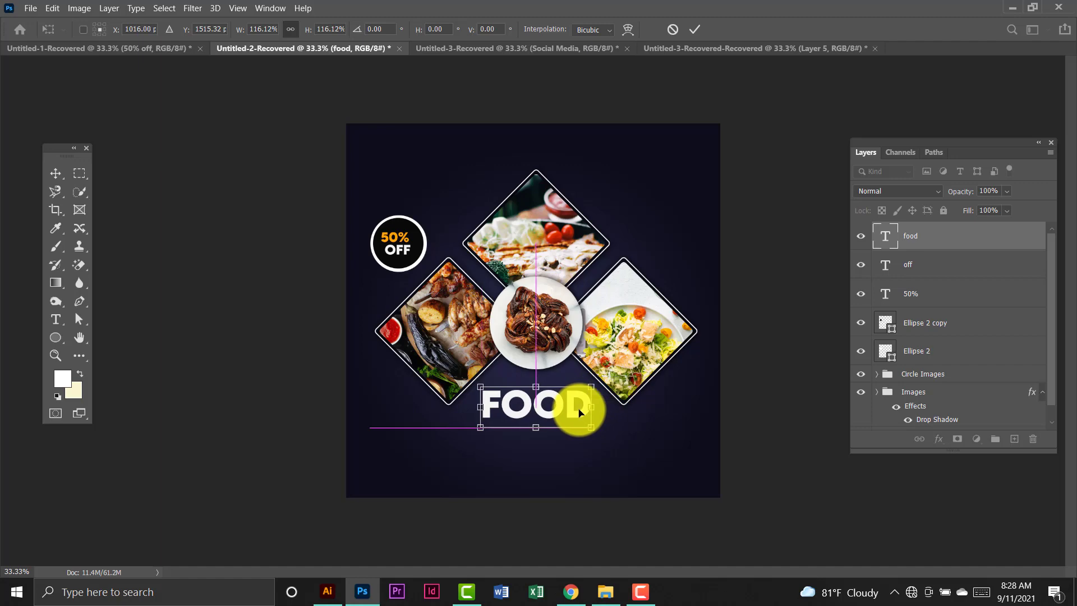
Duplicate the "food" text directly below the original and change the copy's wording to "menu".
key(Return)
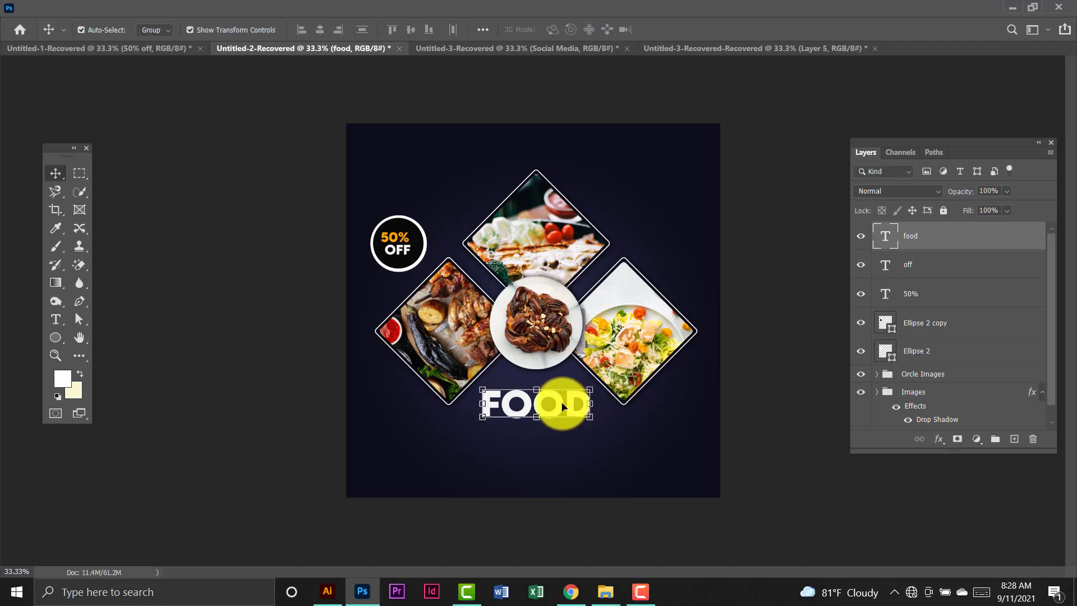
drag(563, 405, 561, 436)
double_click(882, 238)
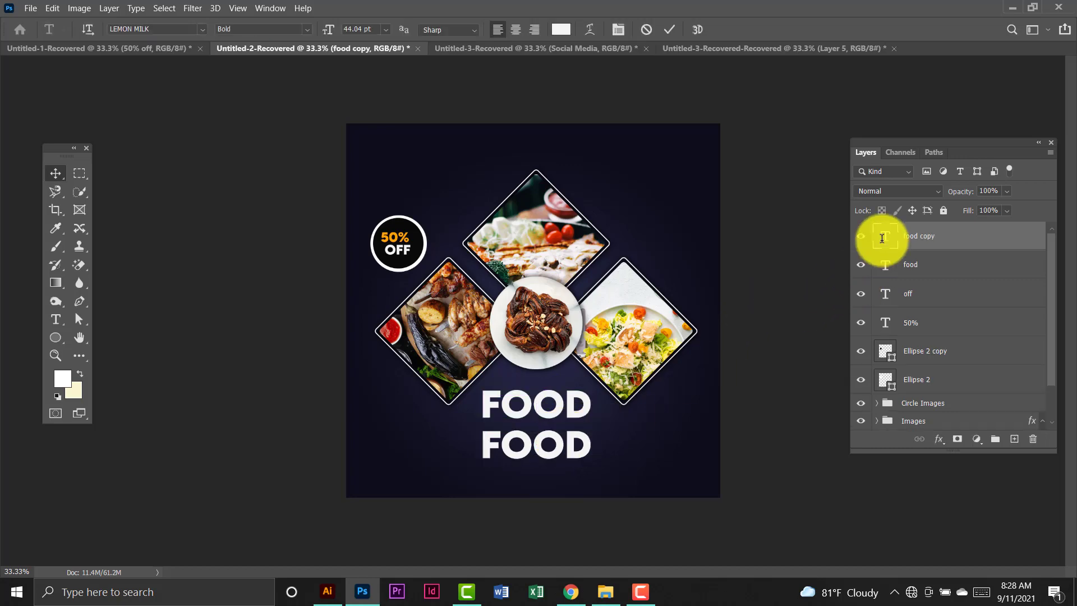
text(M)
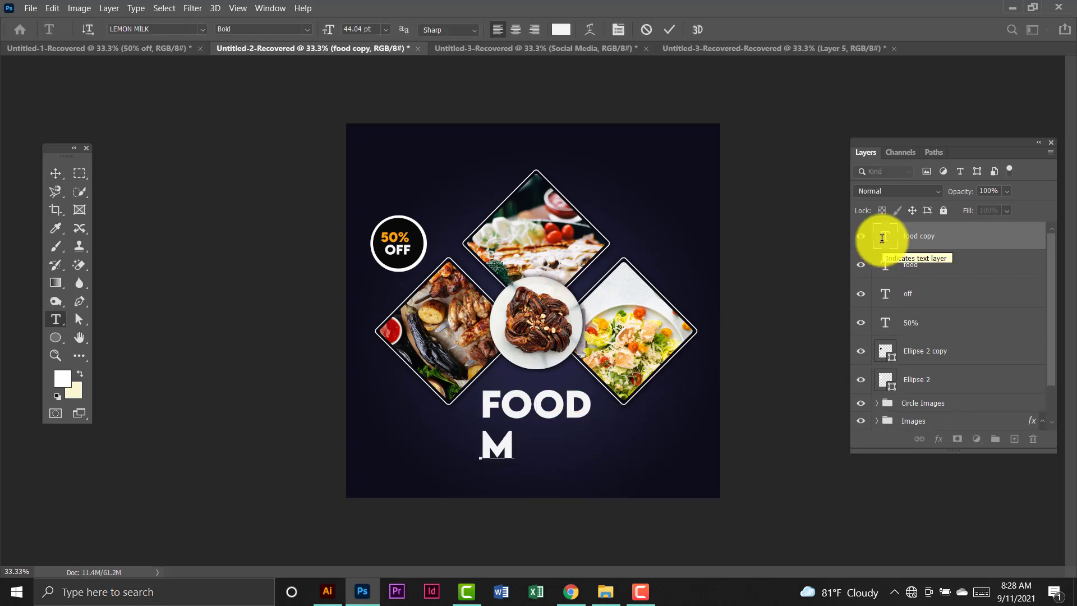
text(EN)
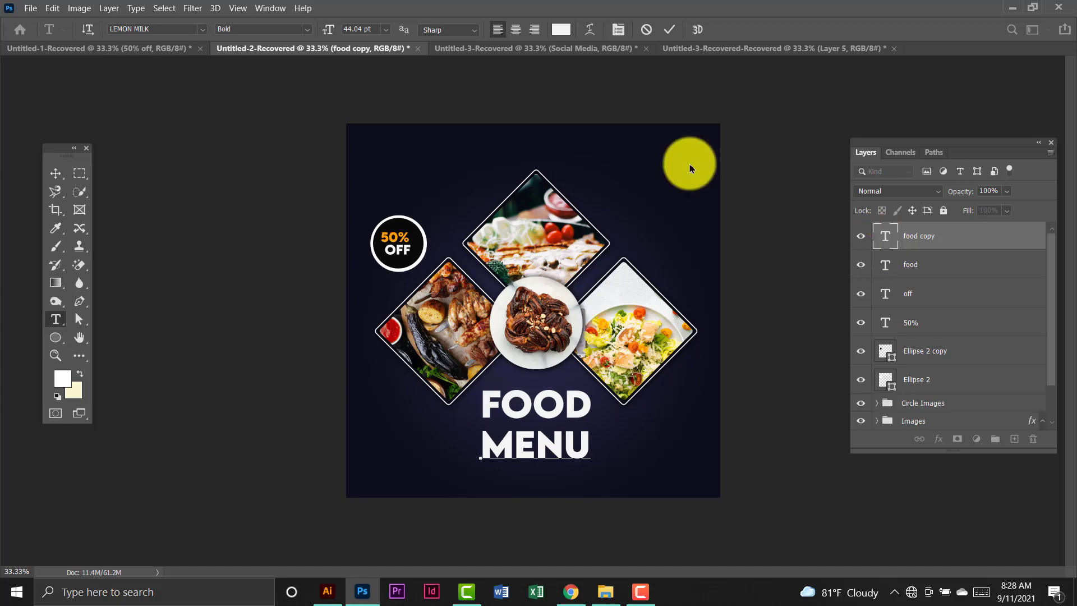
click(58, 175)
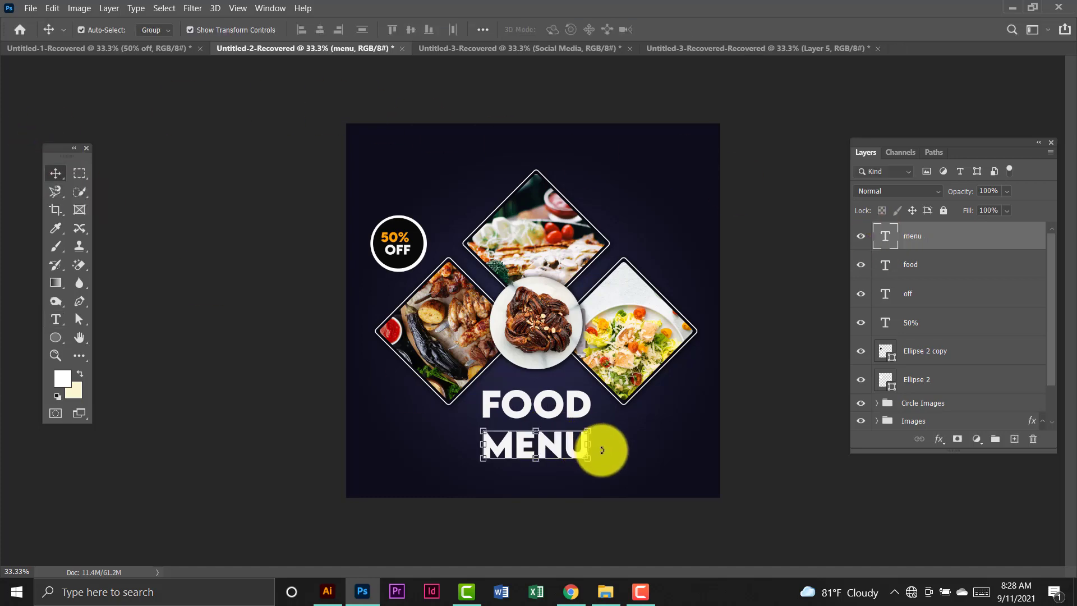
Scale the "menu" text to 67.31%, centre it under the FOOD headline, and set its font style to Light.
drag(588, 458, 555, 447)
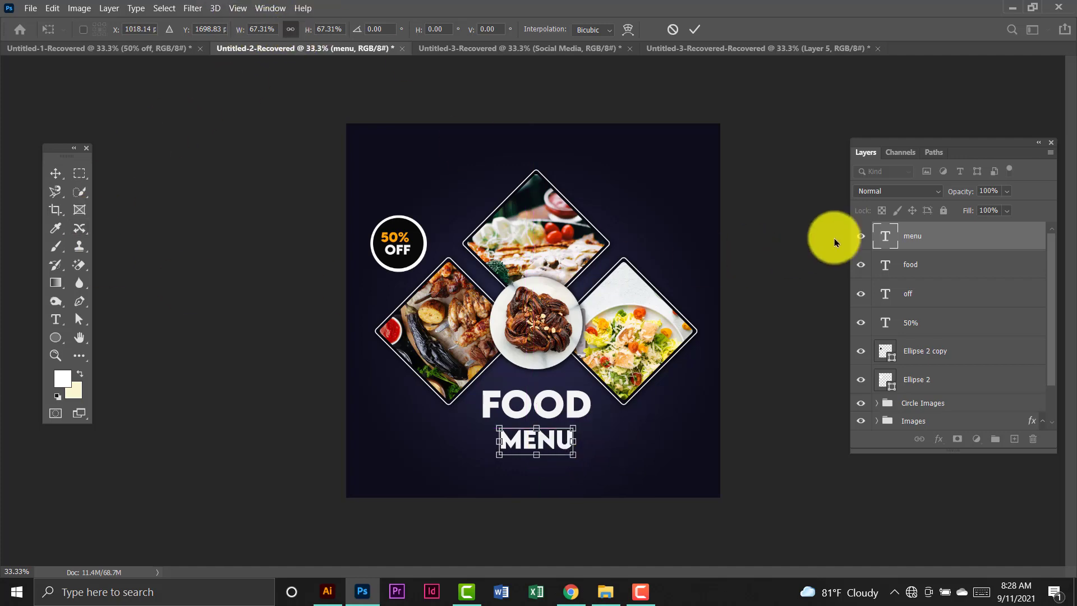
double_click(891, 233)
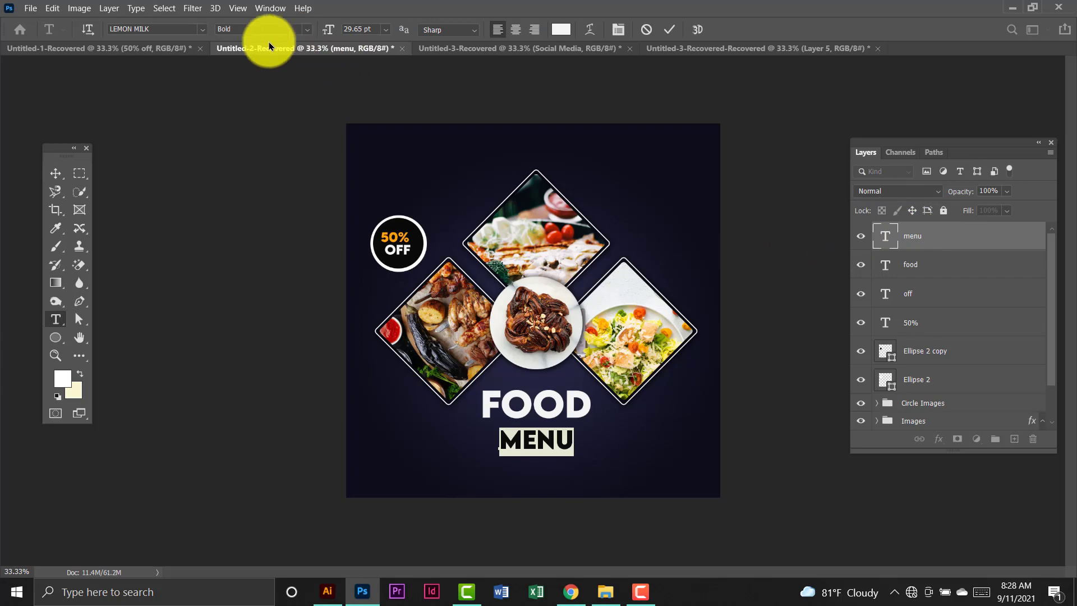
click(308, 30)
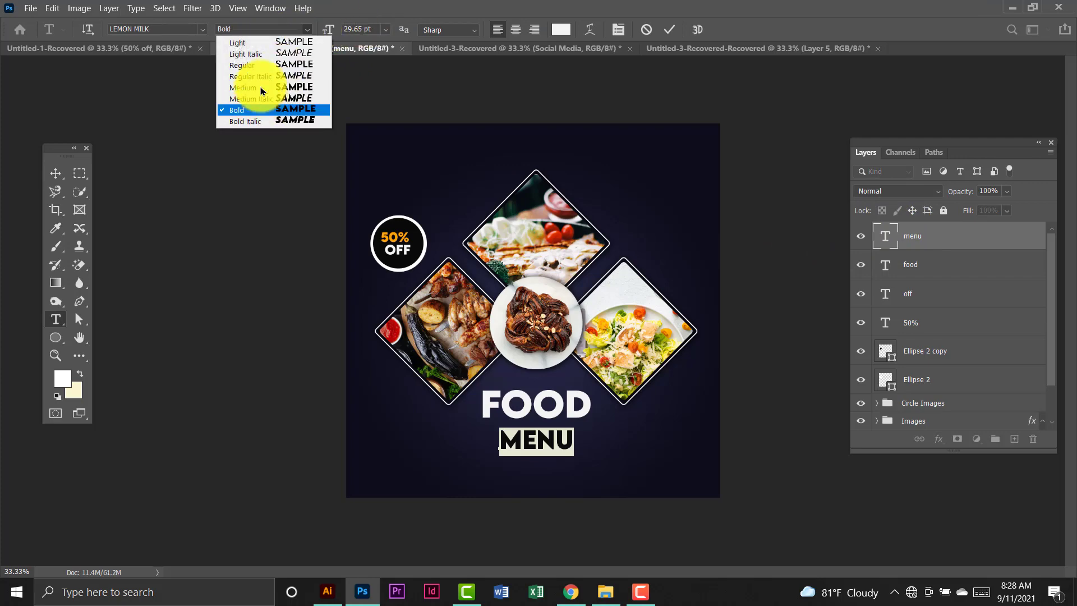
click(254, 42)
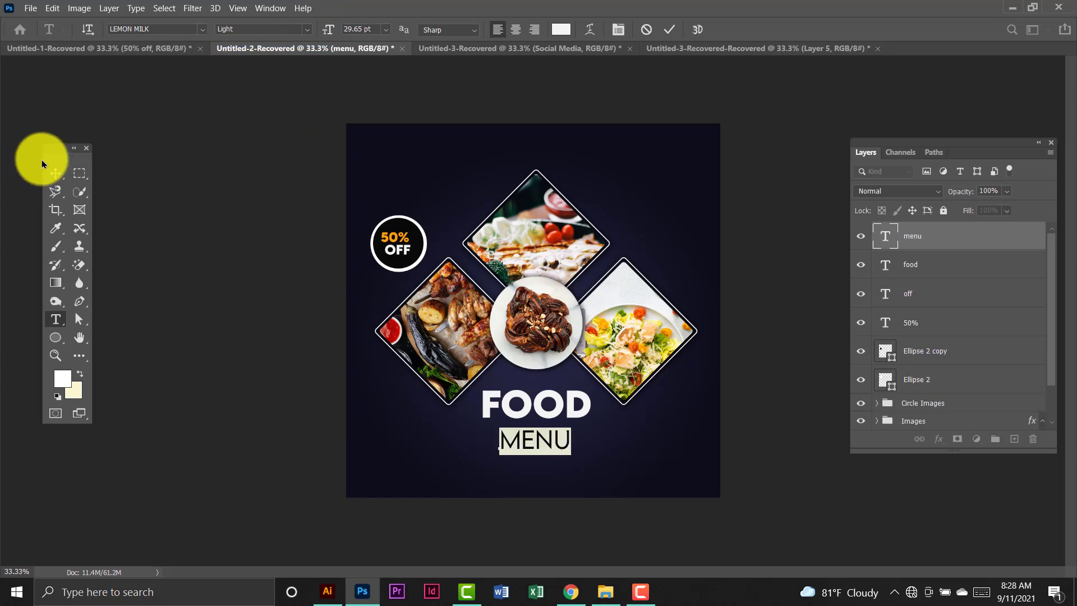
click(60, 178)
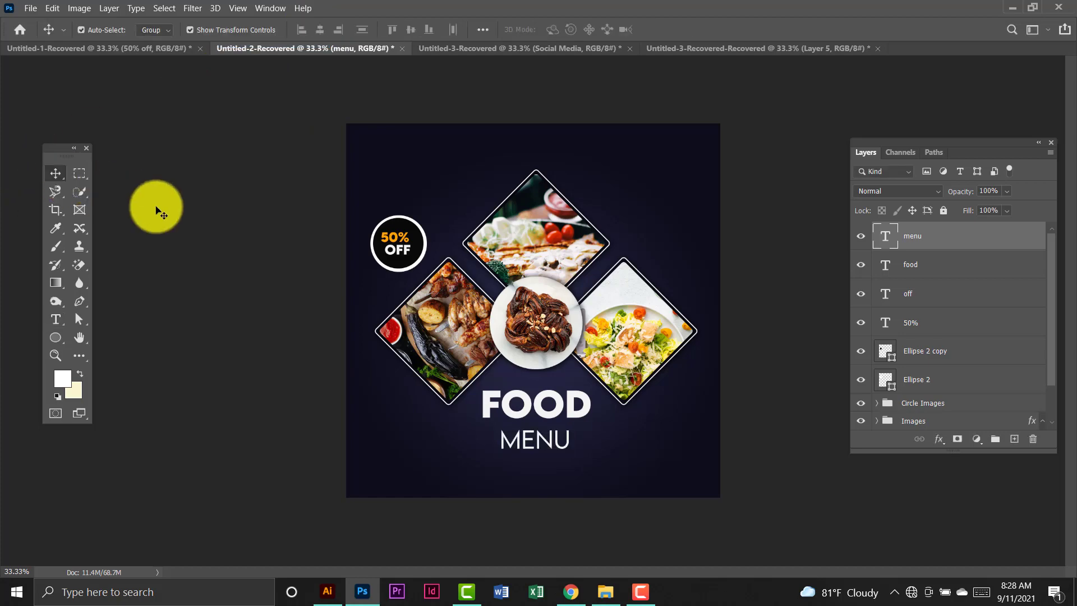
click(154, 211)
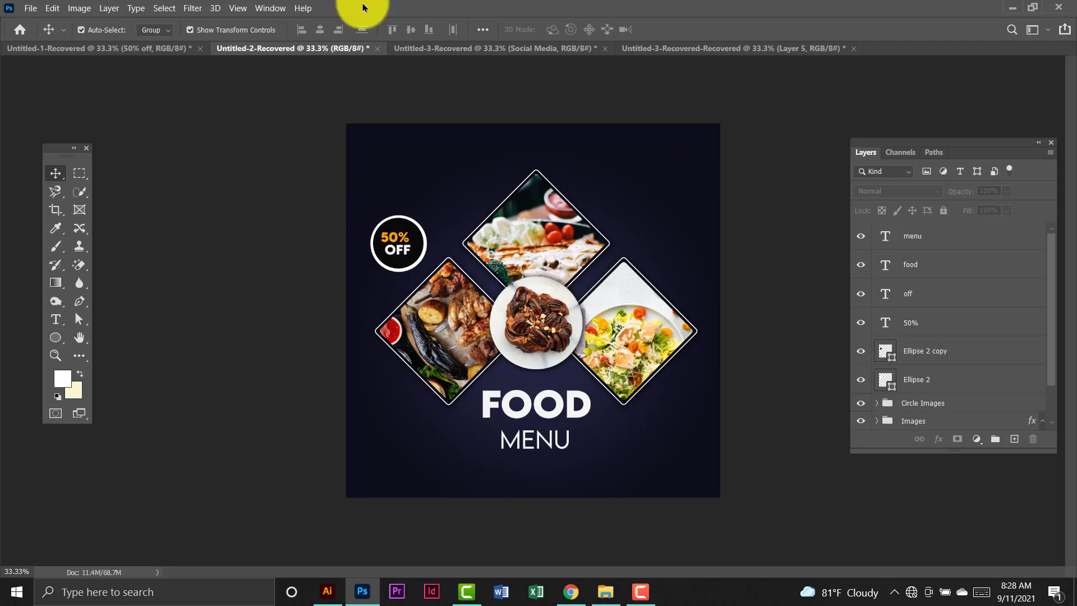
Copy the Social Media icon group from Untitled-3-Recovered into the lower-right corner of the navy food design and collapse it.
click(155, 51)
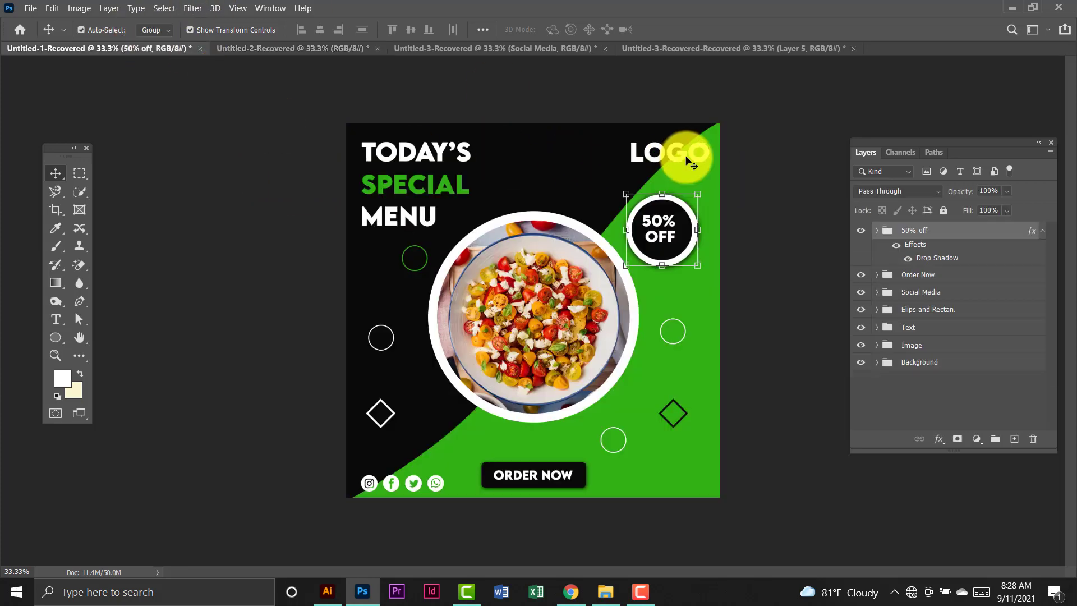
click(361, 50)
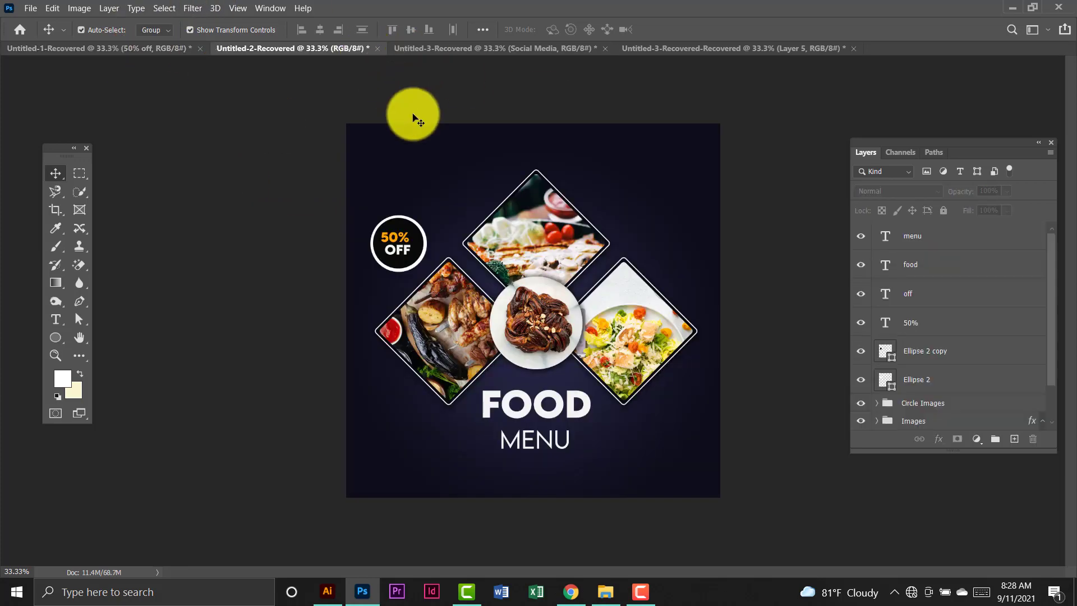
click(540, 49)
drag(553, 179, 680, 481)
key(ctrl+t)
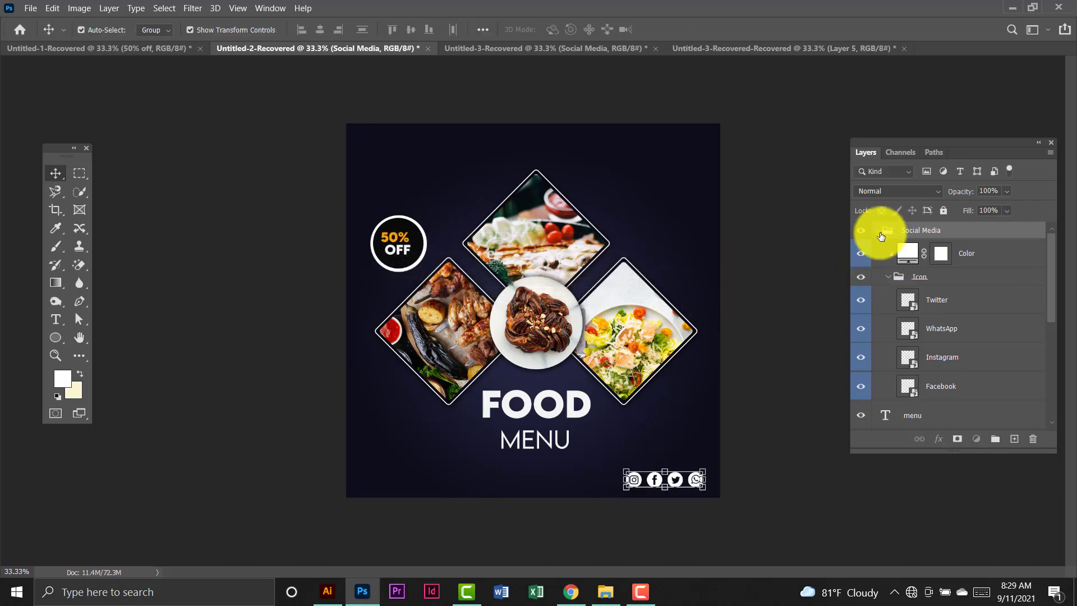
click(877, 230)
Group the "off" and "50%" text layers with both badge ellipses and name the group "50% Off".
click(928, 263)
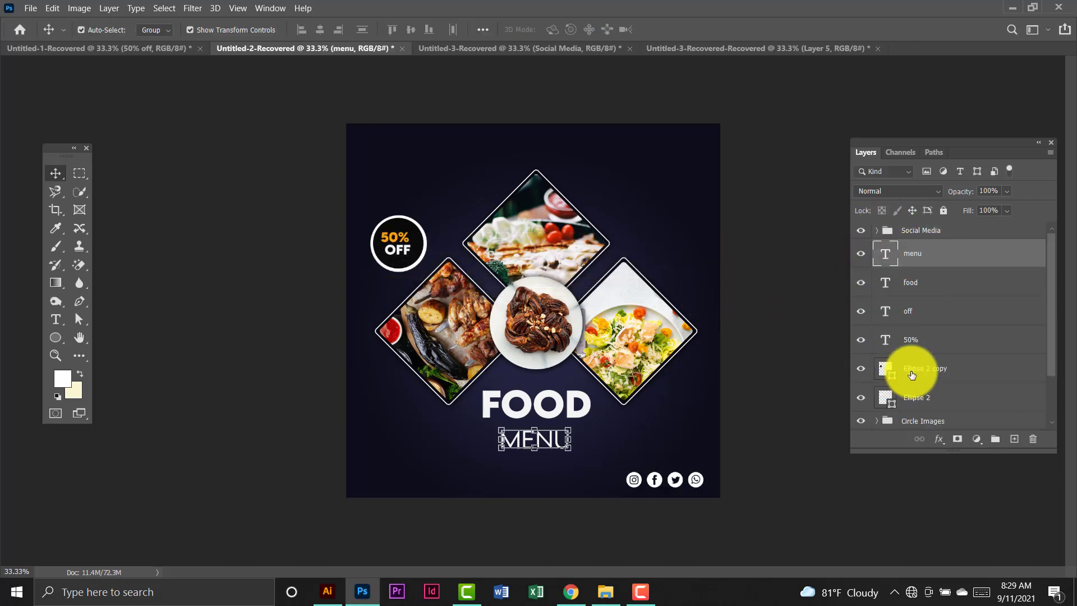
shift+click(936, 287)
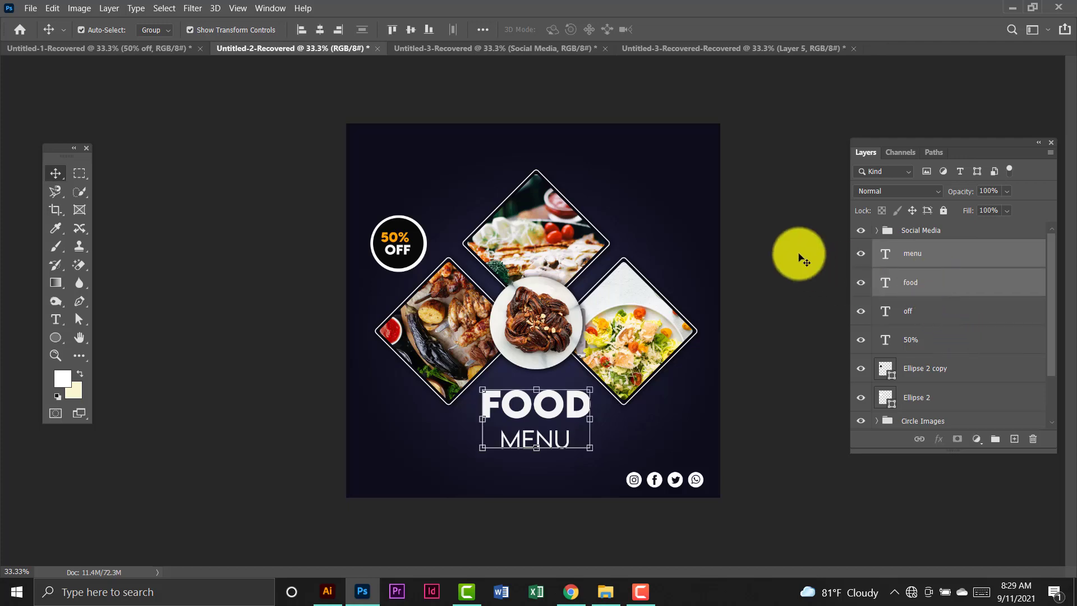
click(801, 256)
click(957, 325)
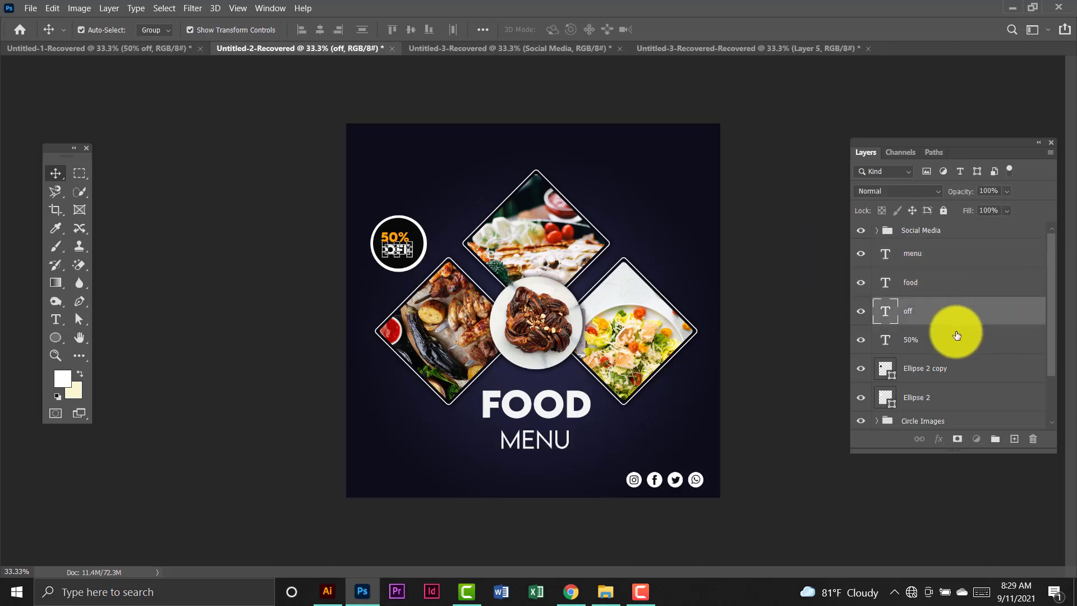
shift+click(956, 337)
shift+click(958, 375)
shift+click(952, 411)
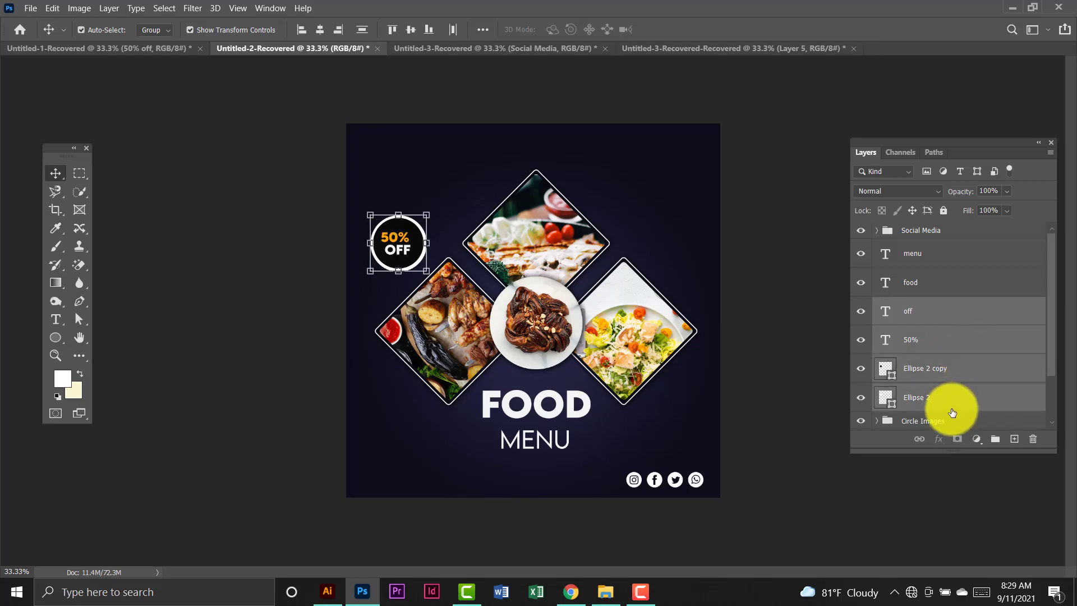
key(ctrl+g)
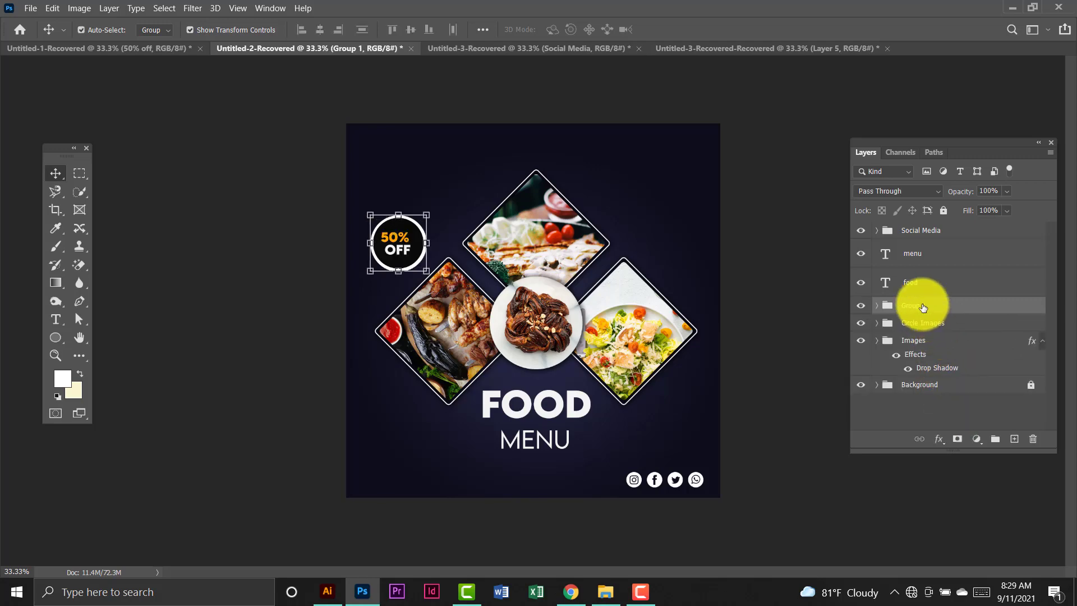
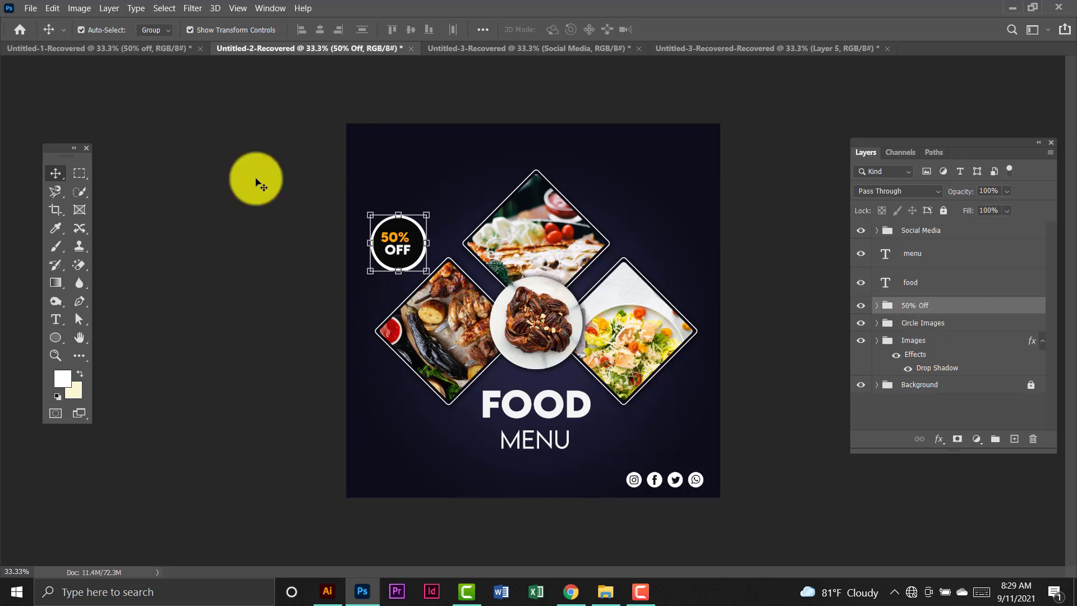
click(253, 174)
Add white LEMON MILK Bold text reading "logo" near the canvas's upper-left corner, scaled to 140.50% and centred above the badge.
click(49, 323)
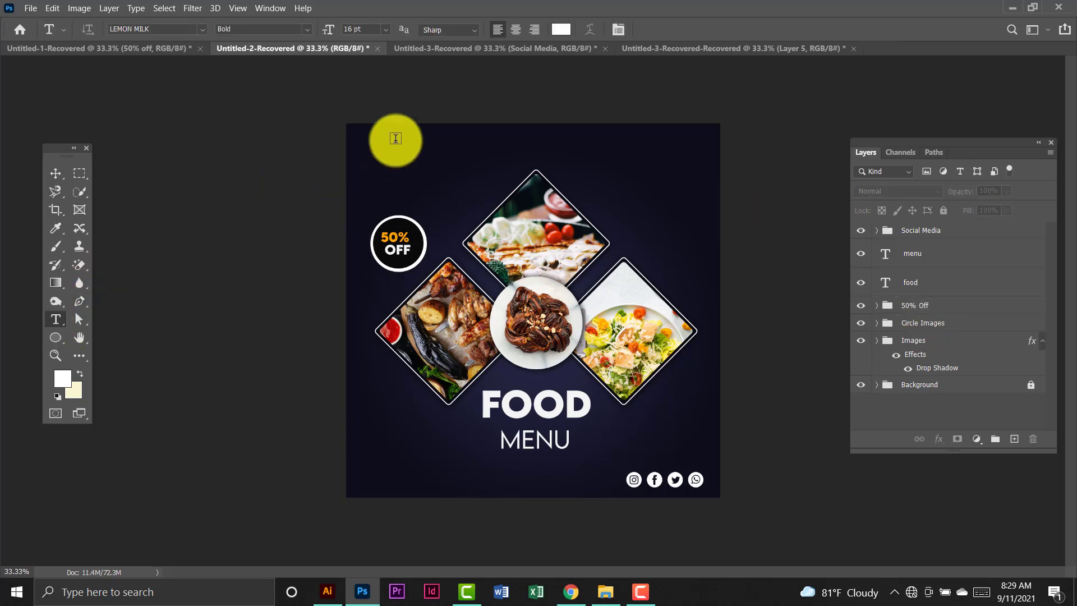
click(369, 162)
text(lo)
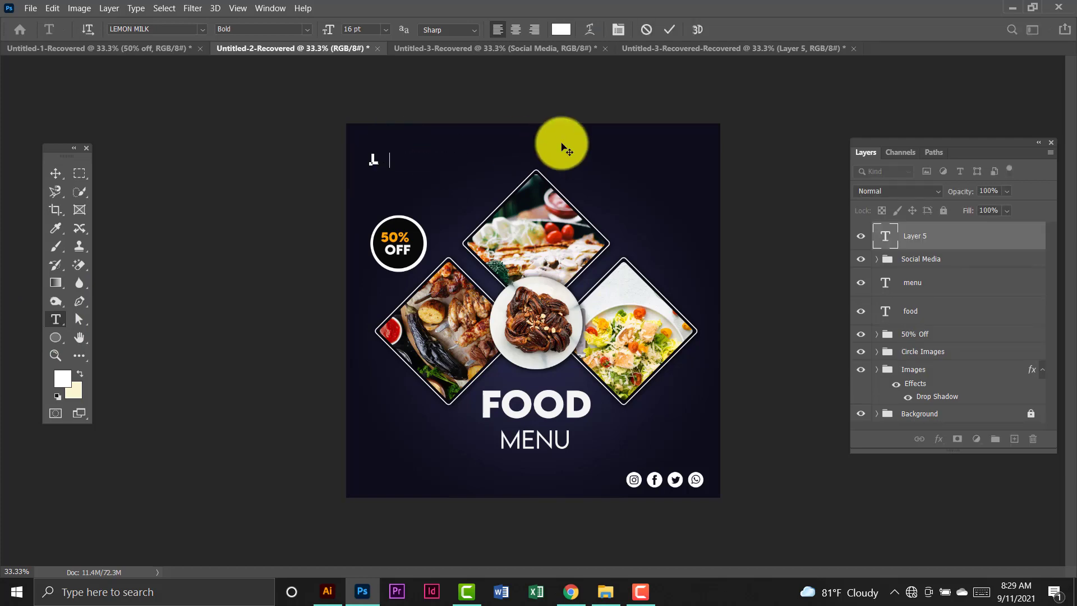
click(55, 173)
mouse_move(414, 164)
mouse_down()
mouse_move(432, 178)
mouse_move(401, 151)
mouse_up()
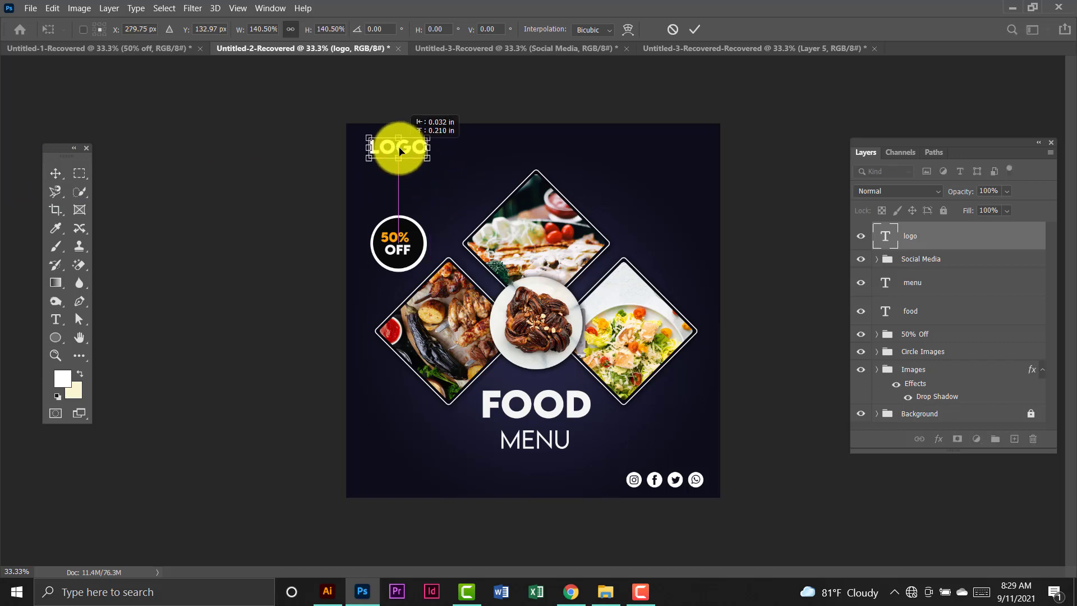
key(Return)
click(327, 153)
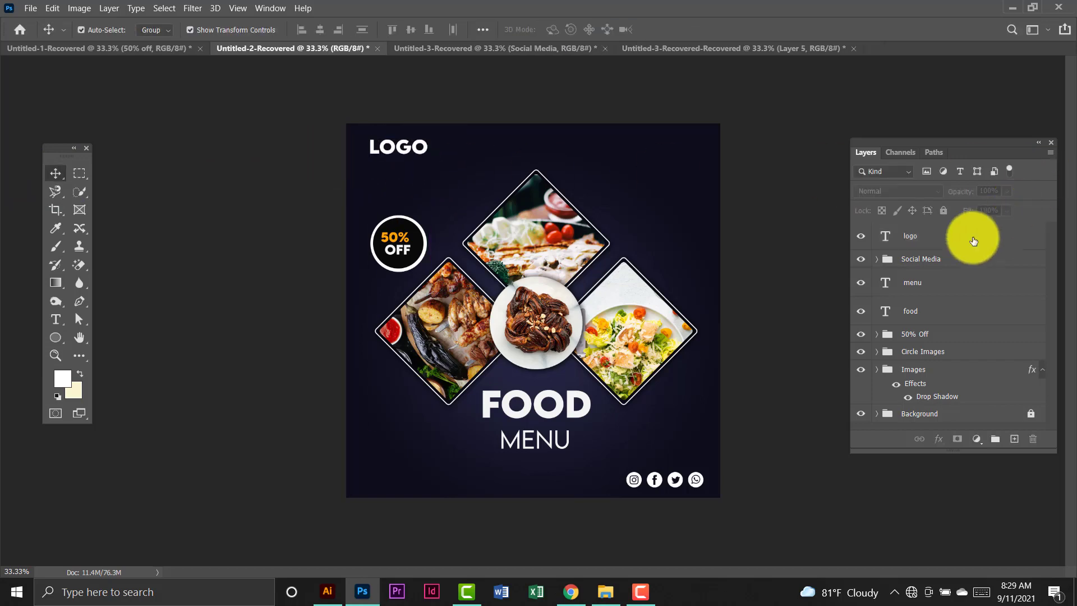
Move the Social Media group above the "logo" text in the layer stack.
click(927, 240)
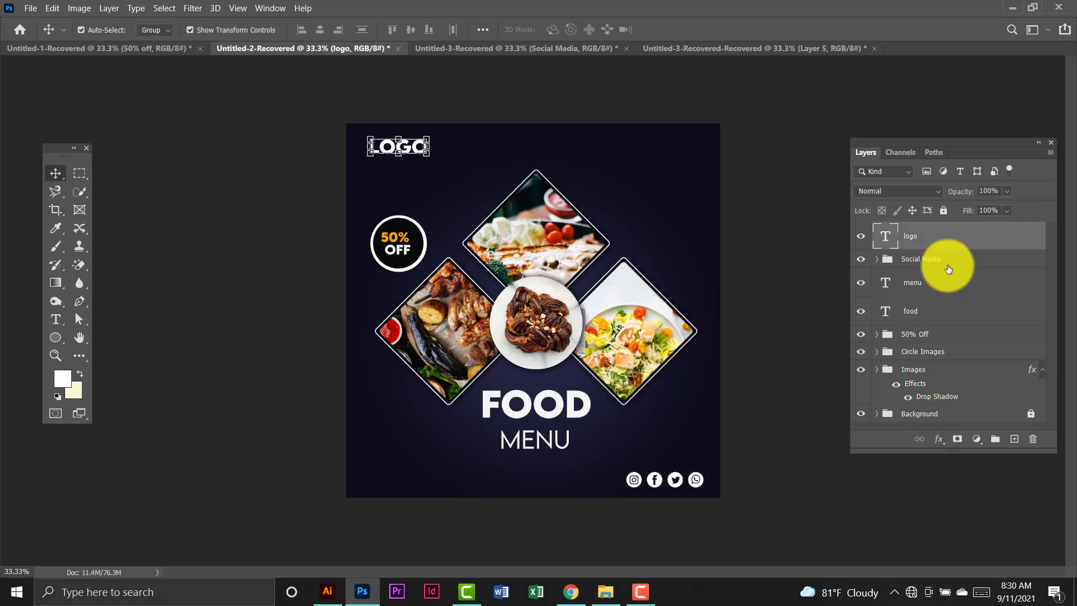
click(948, 268)
key(ctrl+bracketright)
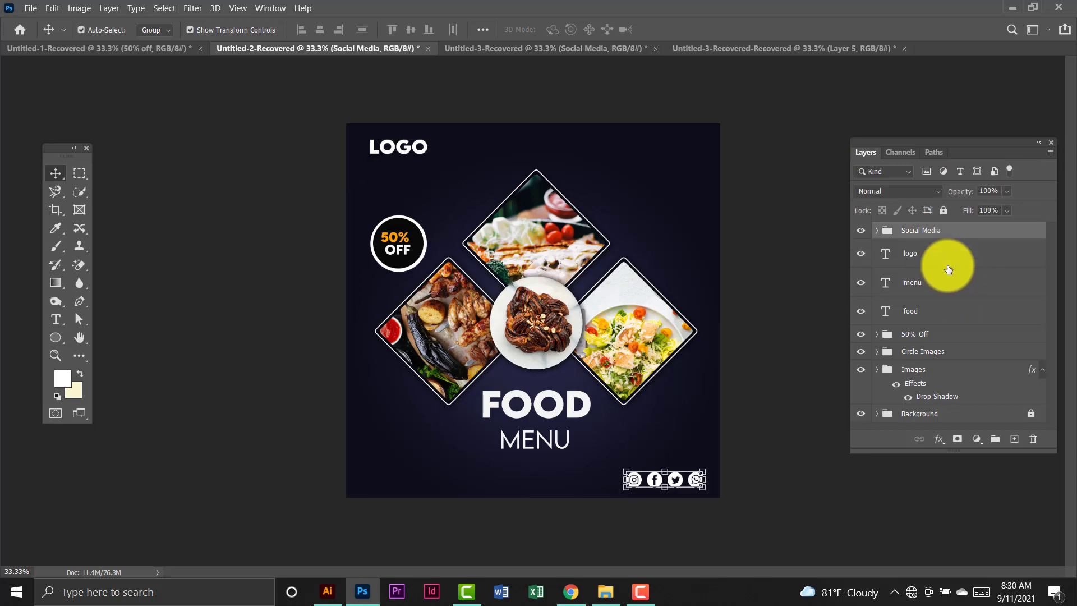
Group the logo, menu and food text layers and name the group "Text".
click(938, 261)
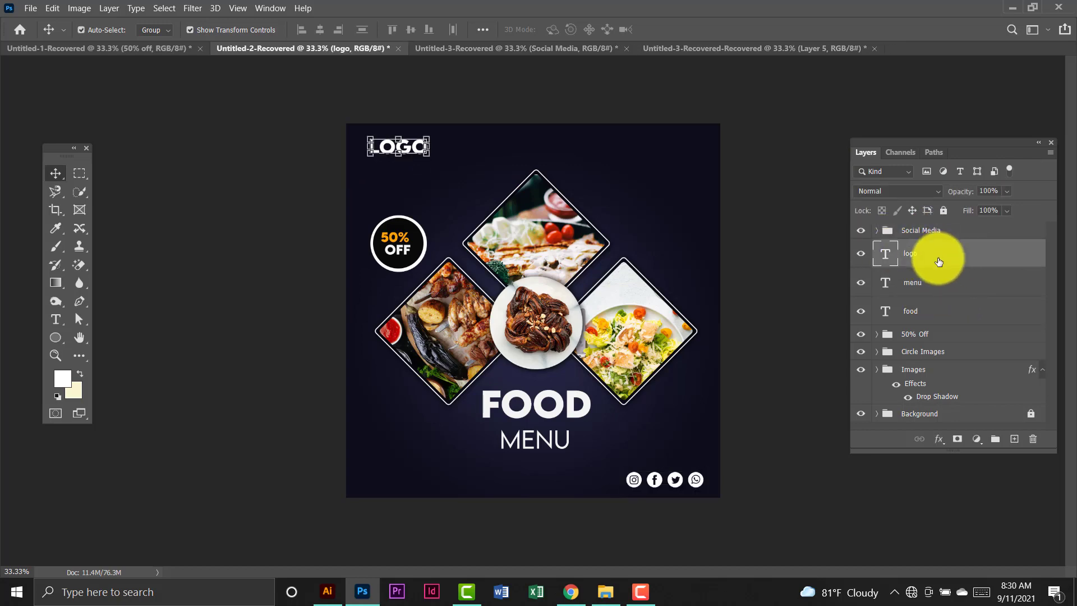
shift+click(951, 282)
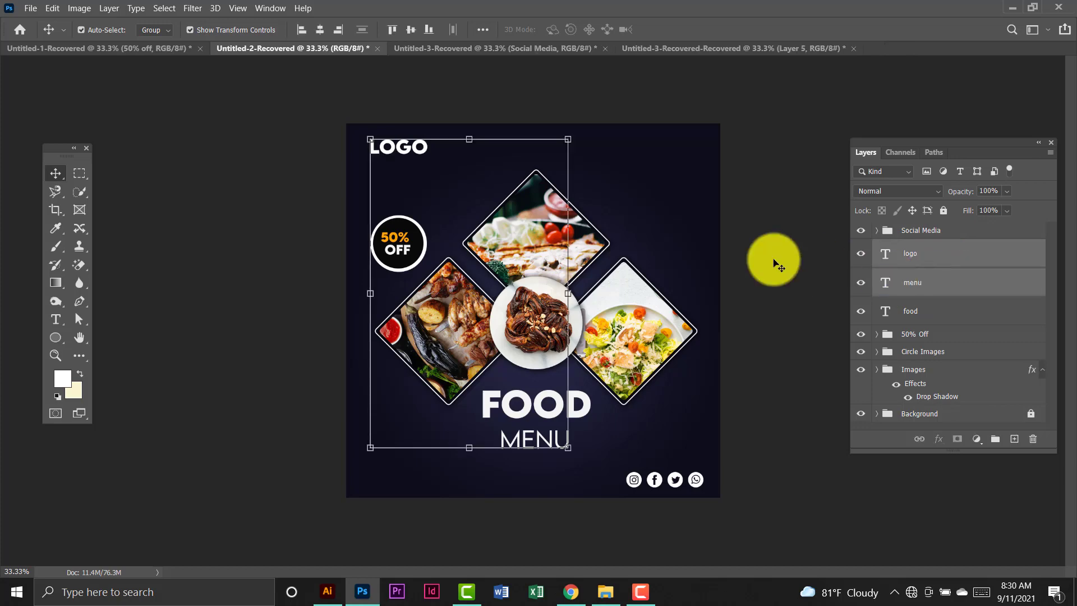
ctrl+click(956, 314)
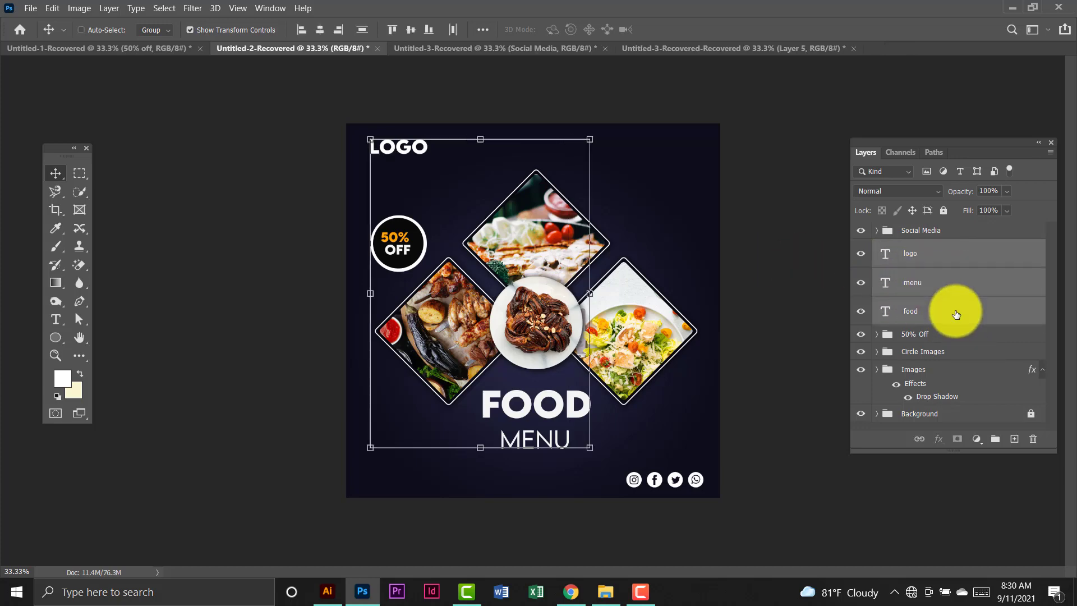
key(ctrl+g)
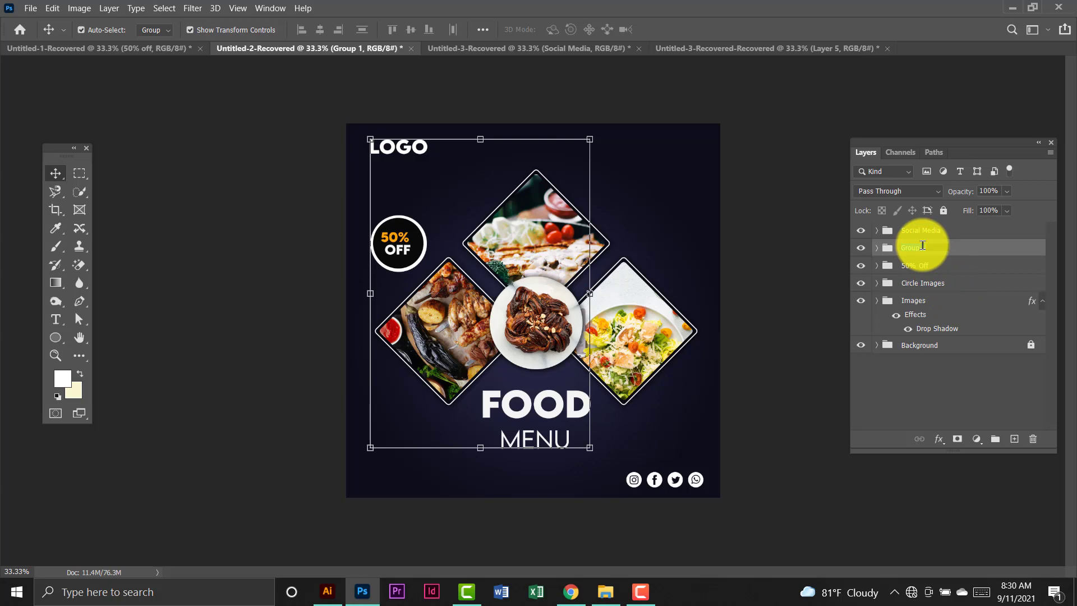
key(Return)
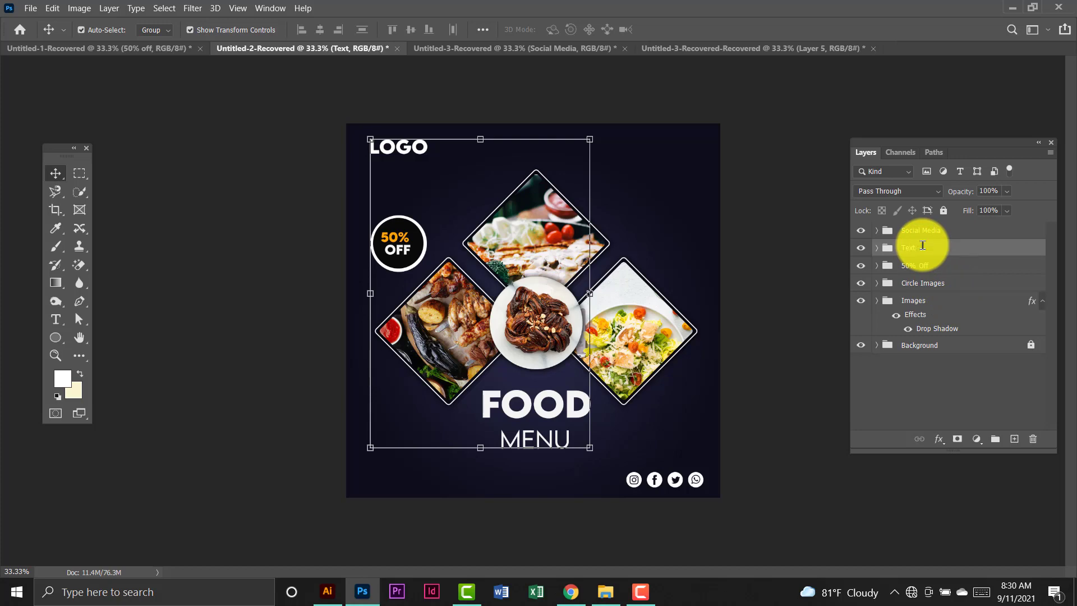
click(769, 185)
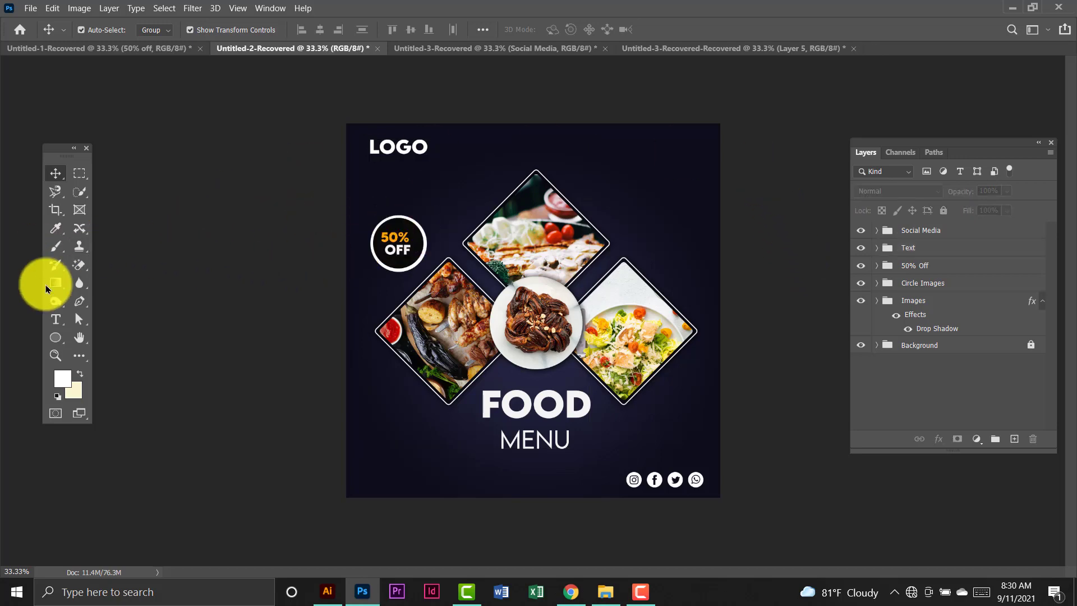
Draw an unfilled circle about 180 px across with a white 10 px stroke near the canvas's upper-right corner.
click(55, 337)
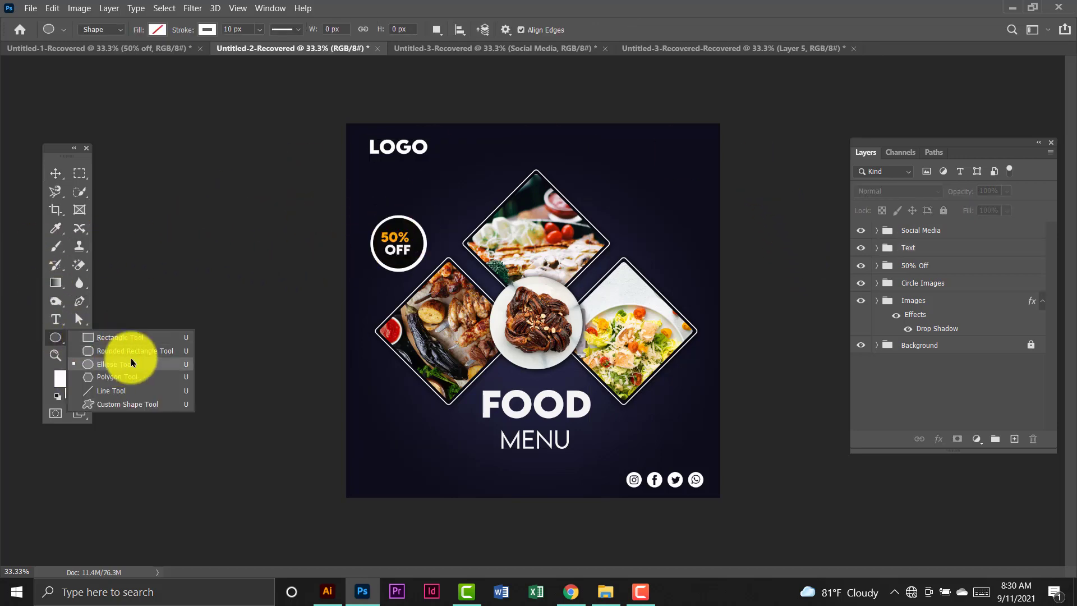
click(121, 364)
drag(645, 162, 676, 176)
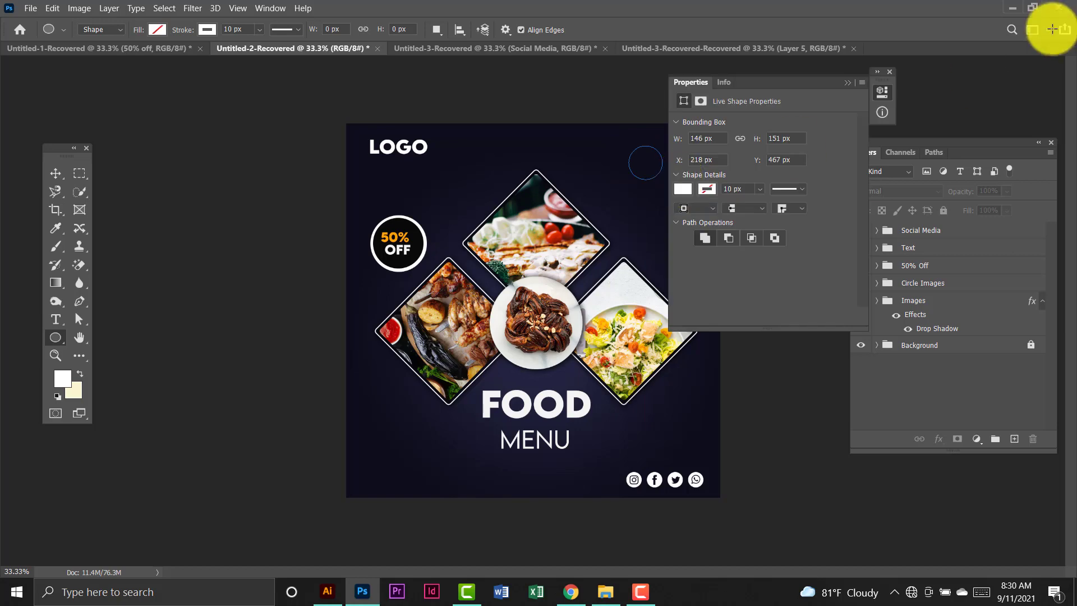
click(888, 71)
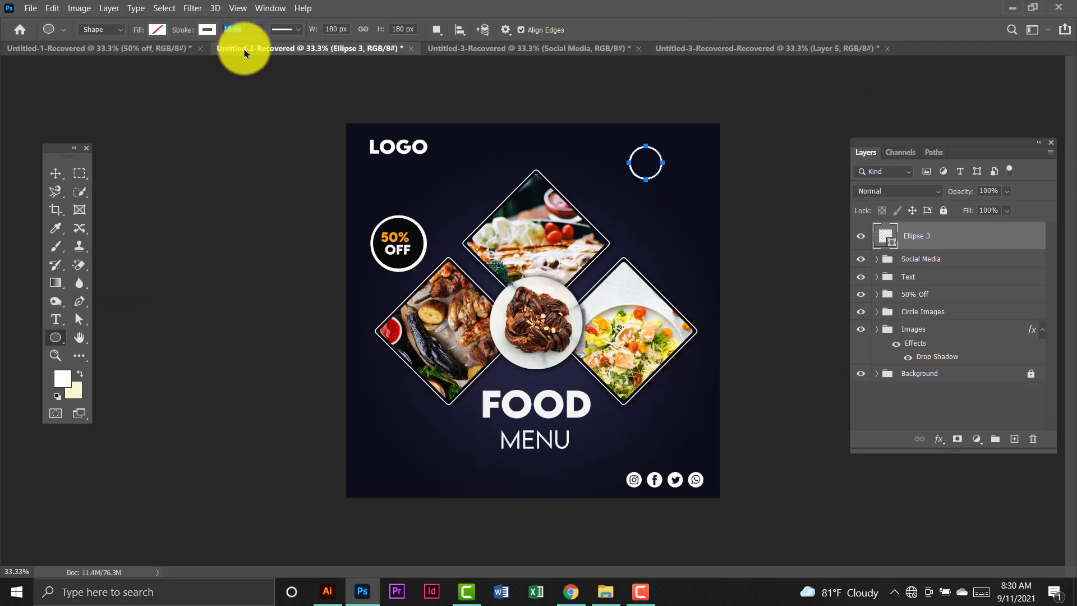
Thin the white stroke of the unfilled circle near the canvas's upper-right corner to 5 px.
click(59, 178)
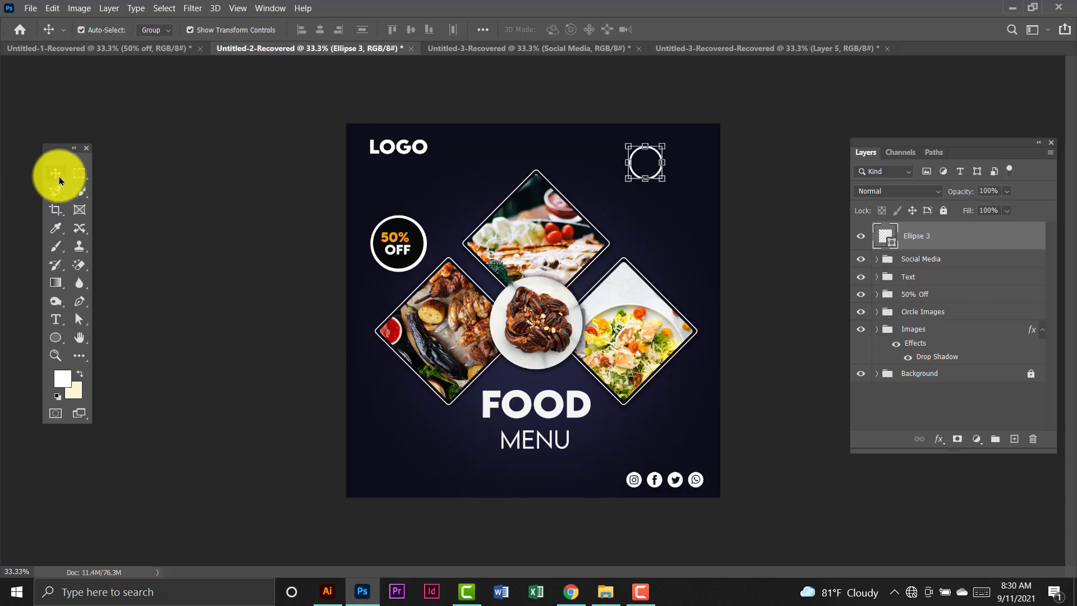
click(271, 183)
click(961, 244)
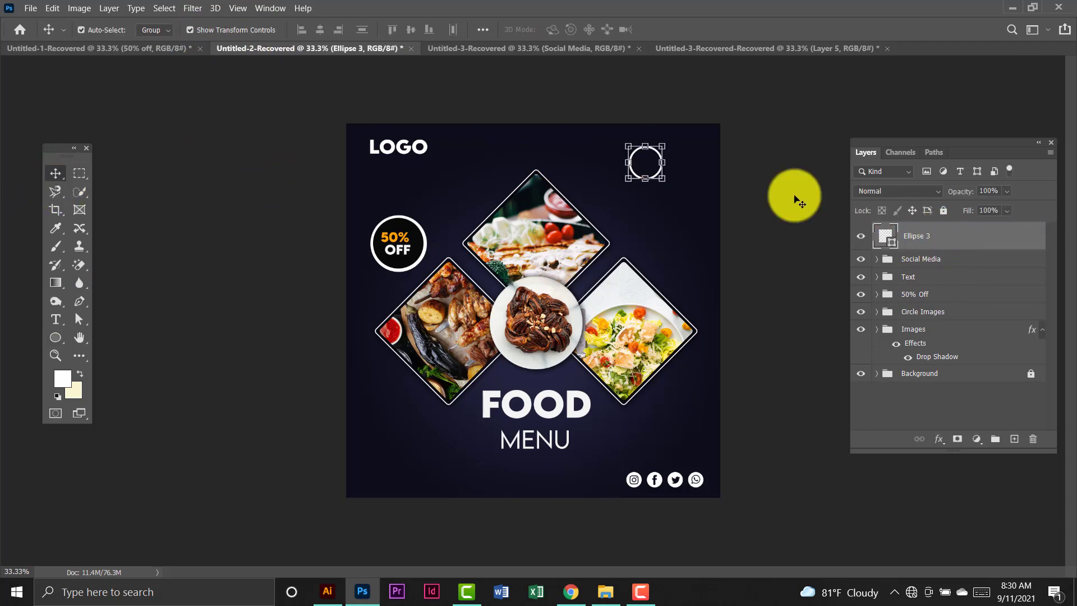
click(55, 337)
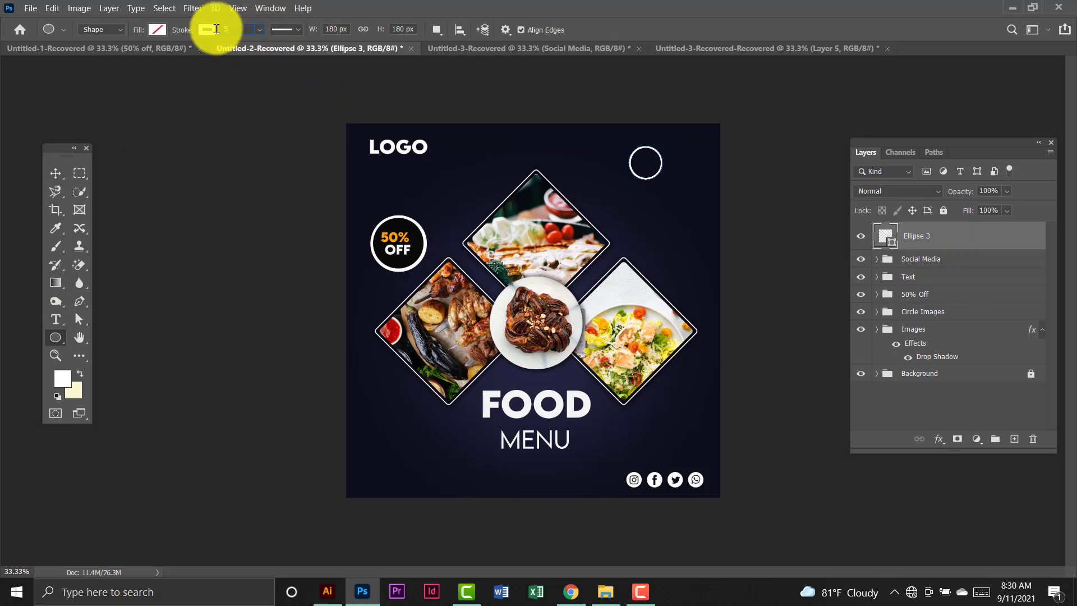
click(57, 172)
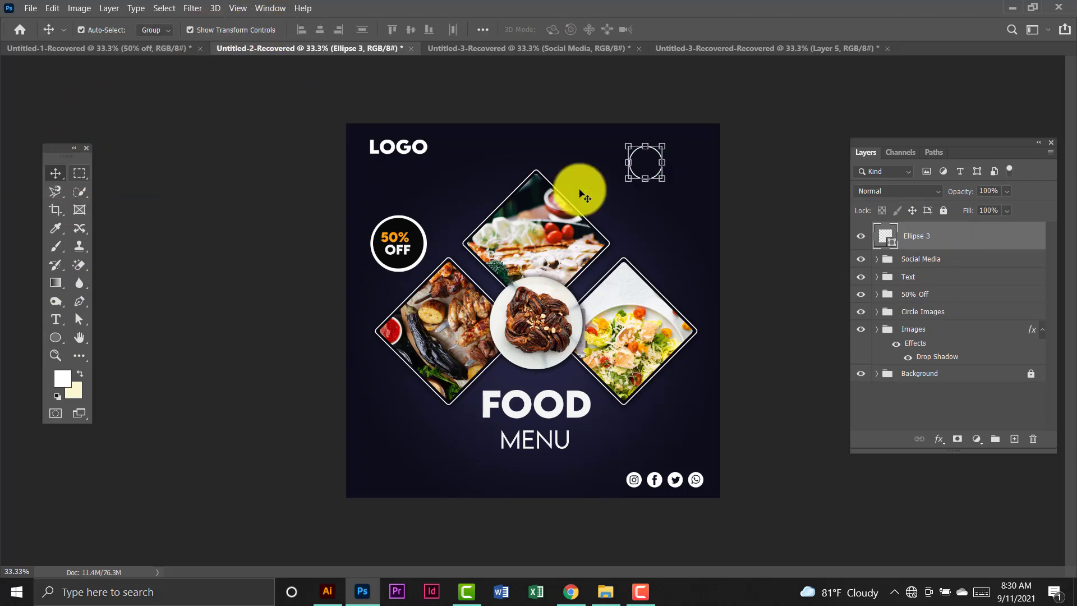
Scale the outline circle to 84.19% and move it down to Y 1524.77 px and left to X 1367.77 px, at the end of the FOOD headline.
drag(662, 179, 658, 173)
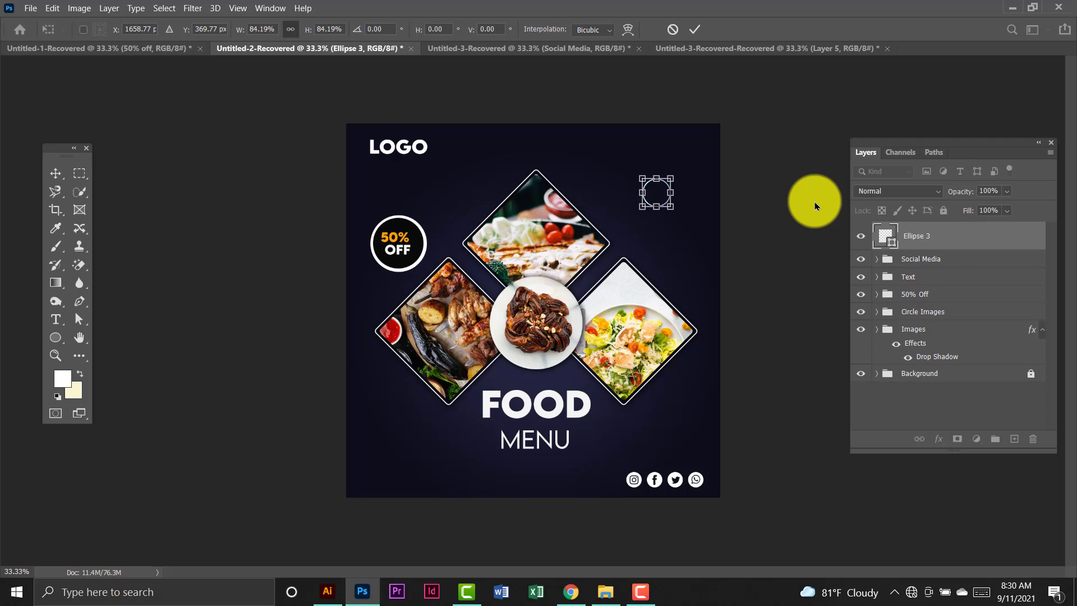
key(Down)
key(Down)
key(Down)
key(Down)
key(Down)
key(Down)
key(Down)
key(Down)
key(Down)
key(Down)
key(Down)
key(Down)
key(Down)
key(Down)
key(Down)
key(Down)
key(Down)
key(Down)
key(Down)
key(Down)
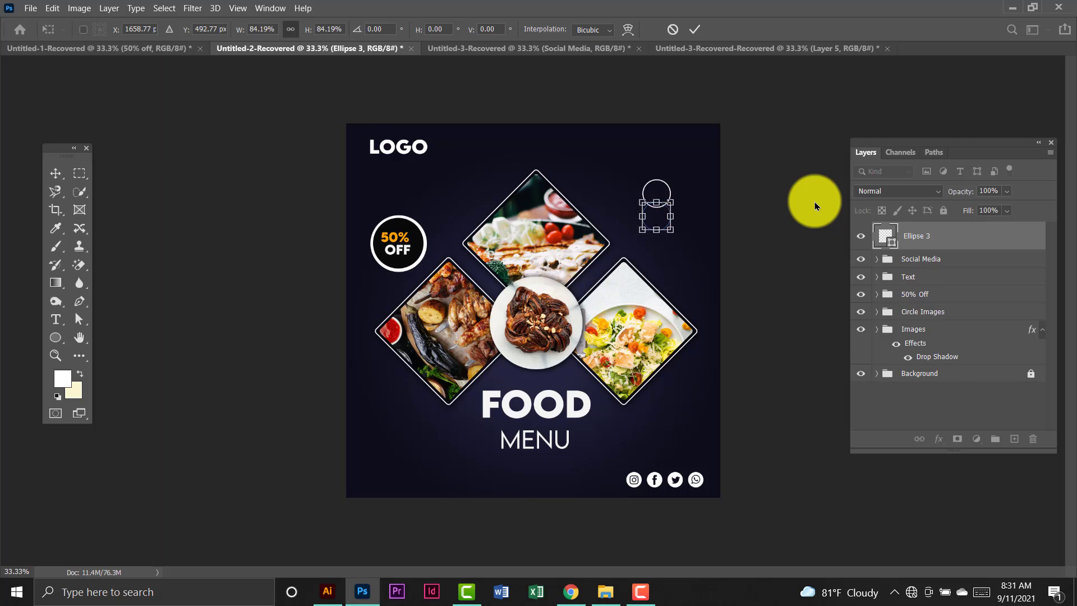
key(Down)
key(Down)
key(Down)
key(Down)
key(Down)
key(Down)
key(Down)
key(Down)
key(Down)
key(Down)
key(Down)
key(Down)
key(Down)
key(Down)
key(Down)
key(Down)
key(Down)
key(Down)
key(Down)
key(Down)
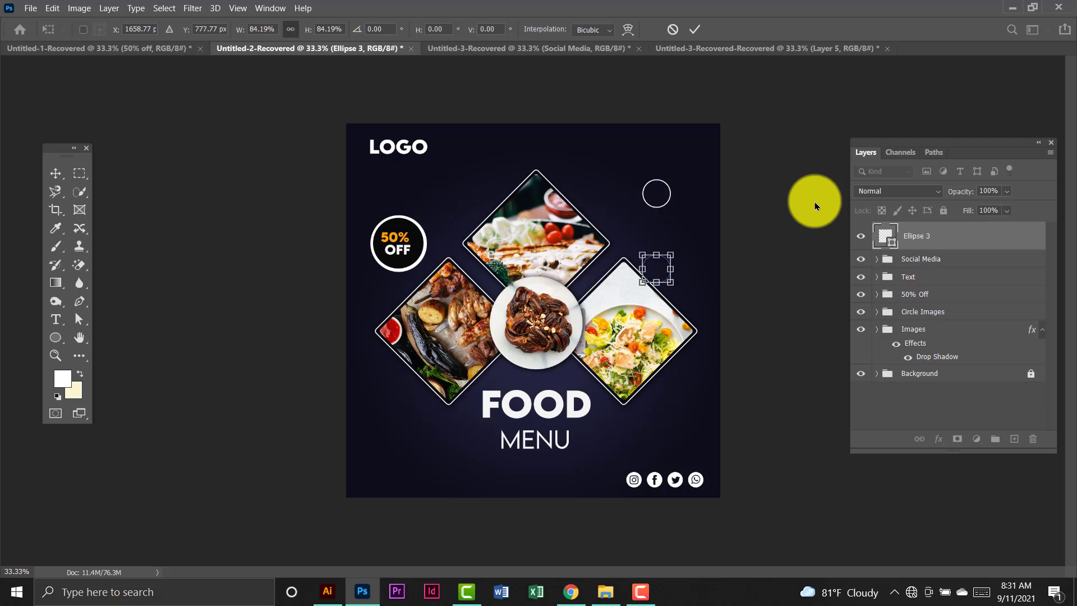
key(Down)
key(Down)
key(Down)
key(Down)
key(Down)
key(Down)
key(Down)
key(Down)
key(Down)
key(Down)
key(Down)
key(Down)
key(Down)
key(Down)
key(Down)
key(Down)
key(Down)
key(Down)
key(Down)
key(Down)
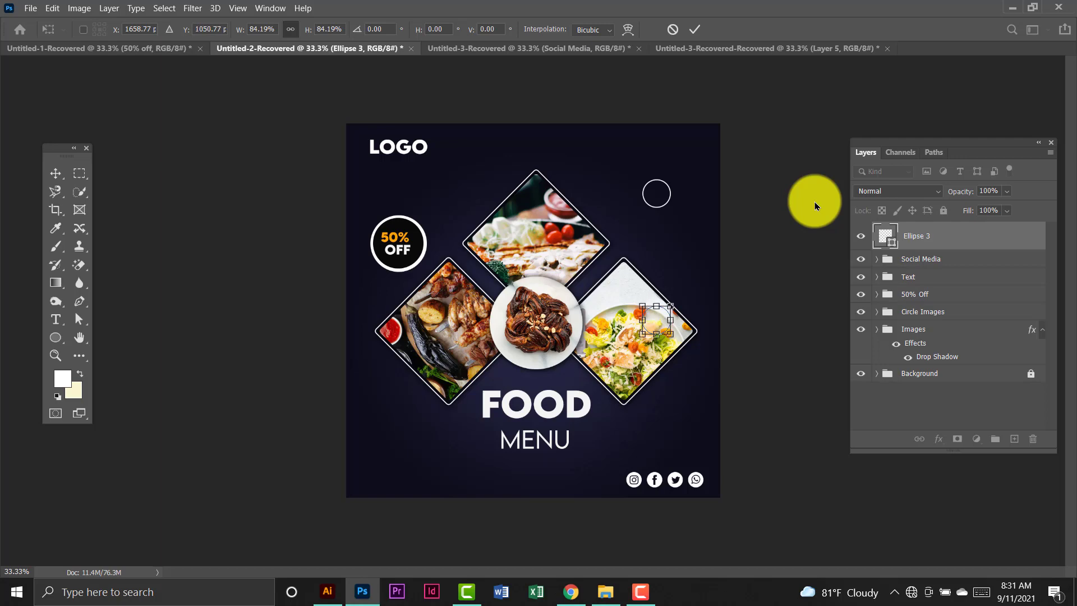
key(Down)
key(Down)
key(Down)
key(Down)
key(Down)
key(Down)
key(Down)
key(Down)
key(Down)
key(Down)
key(Down)
key(Down)
key(Down)
key(Down)
key(Down)
key(Down)
key(Down)
key(Down)
key(Down)
key(Down)
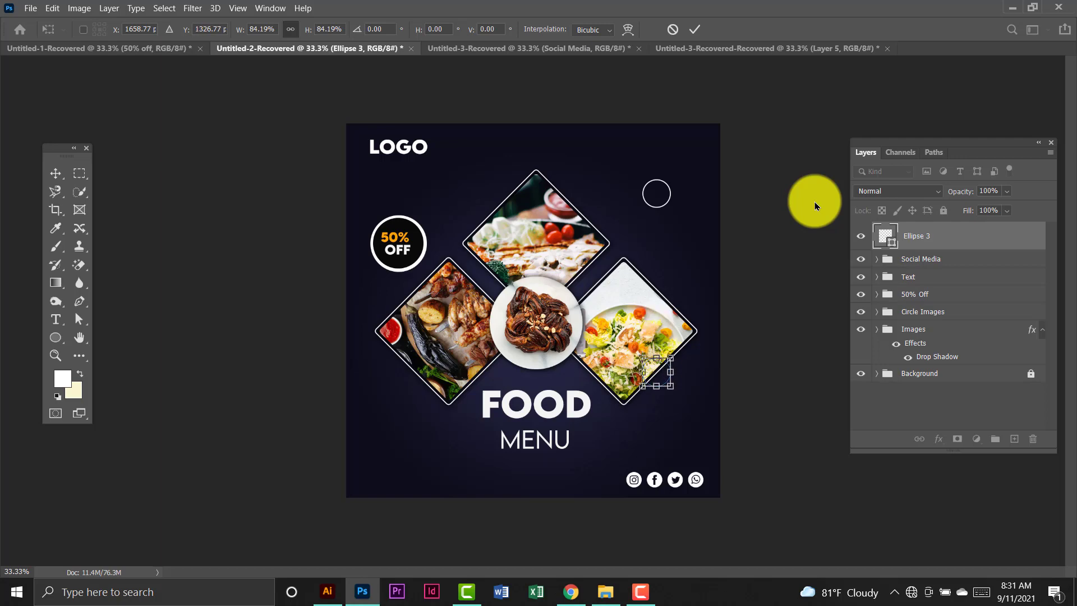
key(Down)
key(Down)
key(Down)
key(Down)
key(Down)
key(Down)
key(Down)
key(Down)
key(Down)
key(Down)
key(Down)
key(Down)
key(Down)
key(Down)
key(Down)
key(Down)
key(Down)
key(Down)
key(Down)
key(Down)
key(Left)
key(Left)
key(Left)
key(Left)
key(Left)
key(Left)
key(Left)
key(Left)
key(Left)
key(Left)
key(Left)
key(Left)
key(Left)
key(Left)
key(Left)
key(Left)
key(Left)
key(Left)
key(Left)
key(Left)
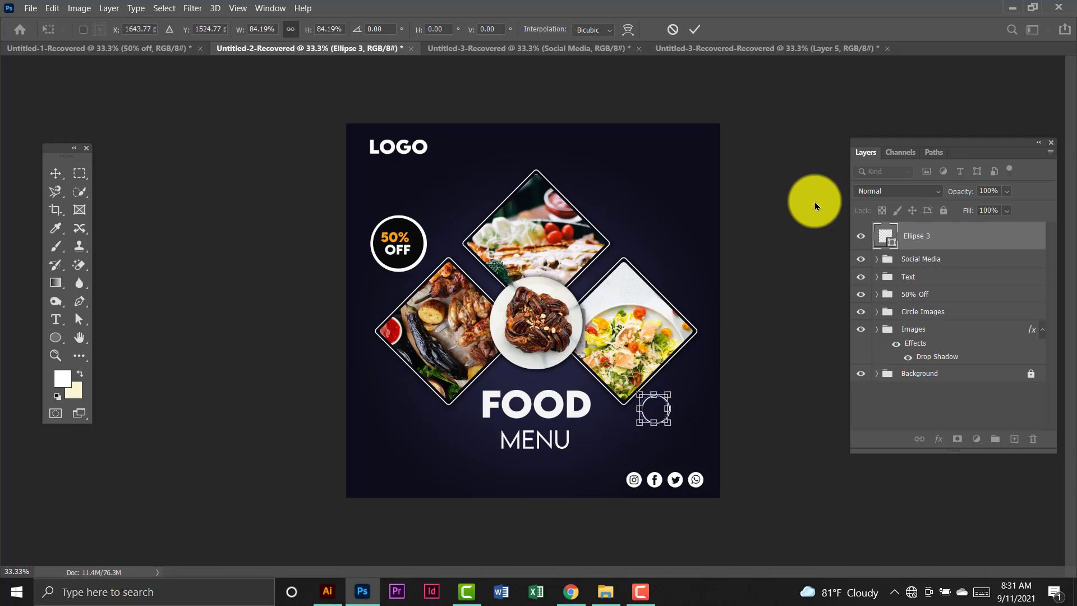
key(Left)
key(Left)
key(Left)
key(Left)
key(Left)
key(Left)
key(Left)
key(Left)
key(Left)
key(Left)
key(Left)
key(Left)
key(Left)
key(Left)
key(Left)
key(Left)
key(Left)
key(Left)
key(Left)
key(Left)
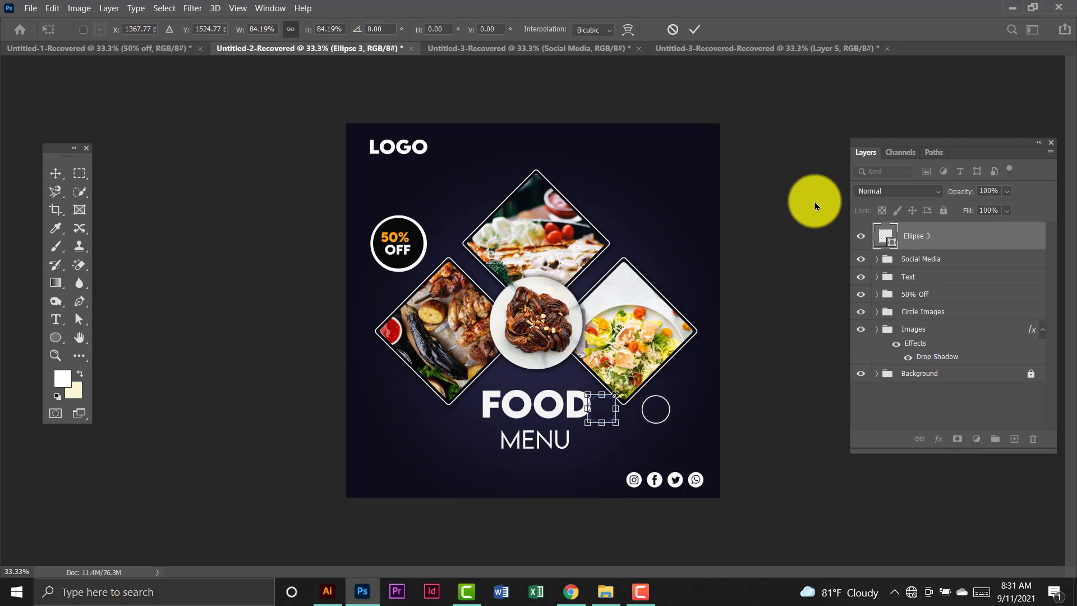
Move the outline circle left across the FOOD headline to X 203.77 px, below the left diamond photo.
key(Left)
key(Left)
key(Left)
key(Left)
key(Left)
key(Left)
key(Left)
key(Left)
key(Left)
key(Left)
key(Left)
key(Left)
key(Left)
key(Left)
key(Left)
key(Left)
key(Left)
key(Left)
key(Left)
key(Left)
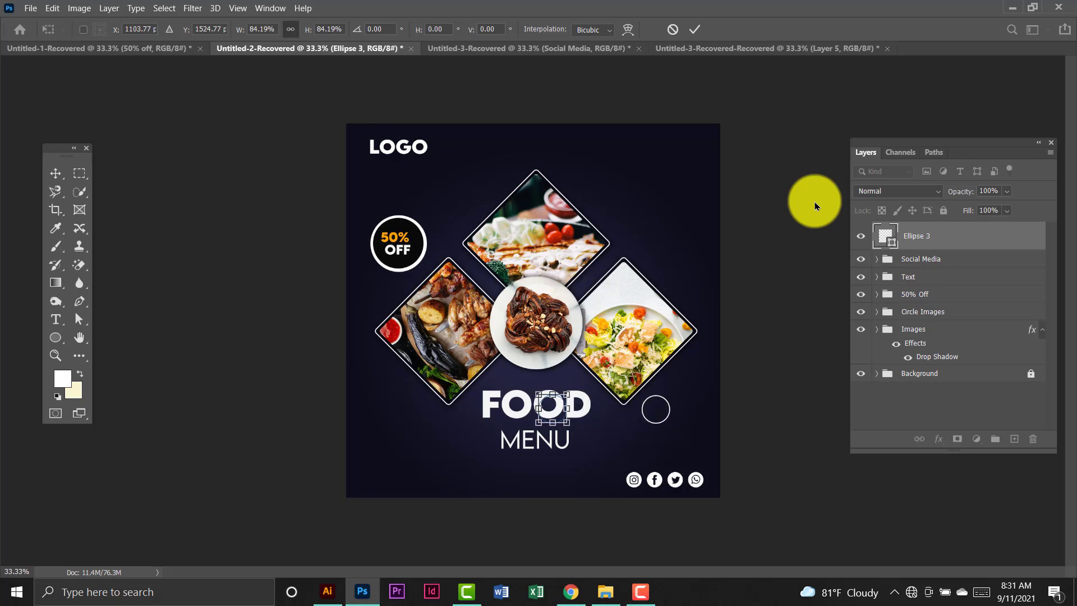
key(Left)
key(Left)
key(Left)
key(Left)
key(Left)
key(Left)
key(Left)
key(Left)
key(Left)
key(Left)
key(Left)
key(Left)
key(Left)
key(Left)
key(Left)
key(Left)
key(Left)
key(Left)
key(Left)
key(Left)
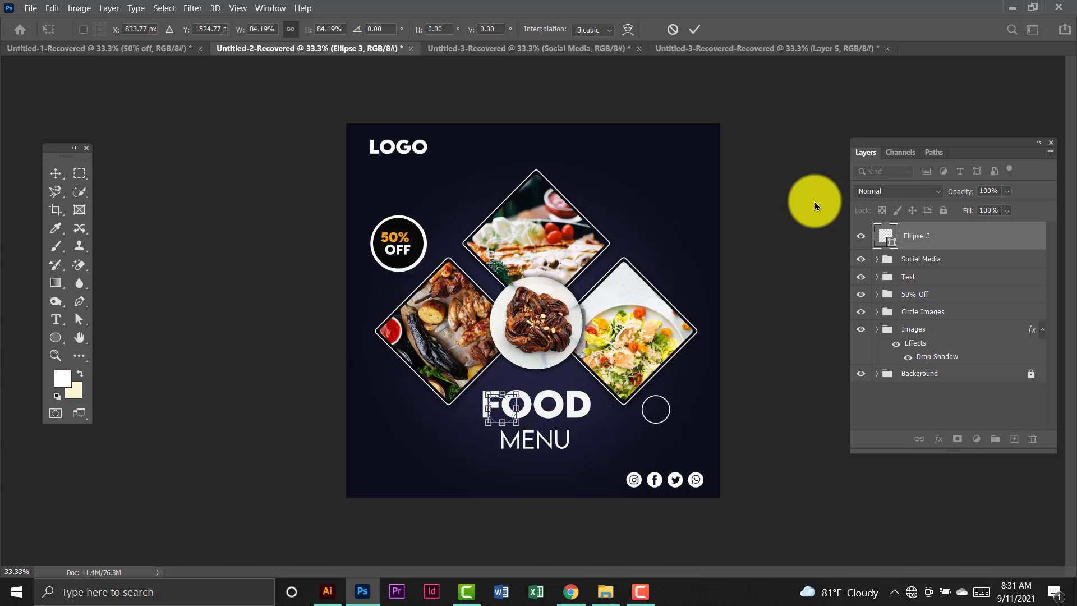
key(Left)
key(Left)
key(Left)
key(Left)
key(Left)
key(Left)
key(Left)
key(Left)
key(Left)
key(Left)
key(Left)
key(Left)
key(Left)
key(Left)
key(Left)
key(Left)
key(Left)
key(Left)
key(Left)
key(Left)
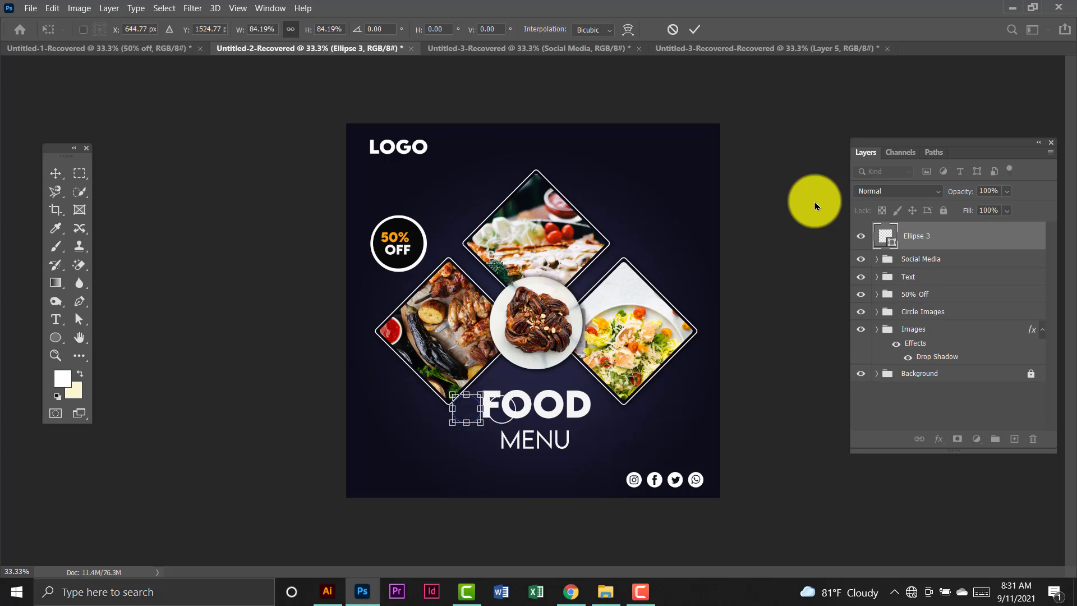
key(Left)
key(Left)
key(Left)
key(Left)
key(Left)
key(Left)
key(Left)
key(Left)
key(Left)
key(Left)
key(Left)
key(Left)
key(Left)
key(Left)
key(Left)
key(Left)
key(Left)
key(Left)
key(Left)
key(Left)
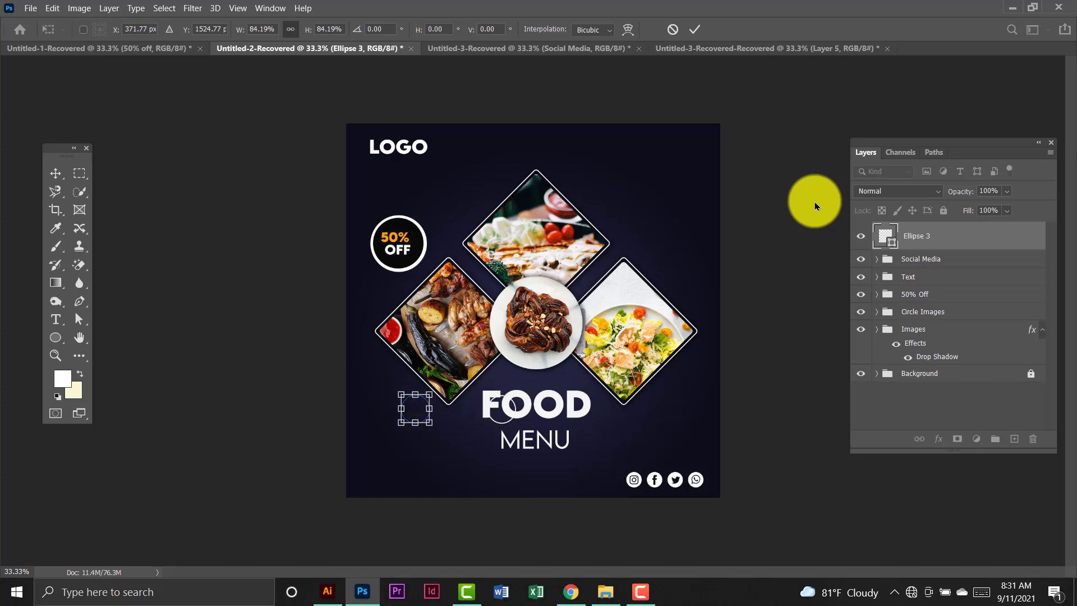
key(Left)
key(Left)
key(Left)
key(Left)
key(Left)
key(Left)
key(Left)
key(Left)
key(Left)
key(Left)
key(Left)
key(Left)
key(Left)
key(Left)
key(Left)
key(Left)
key(Left)
key(Left)
key(Left)
key(Left)
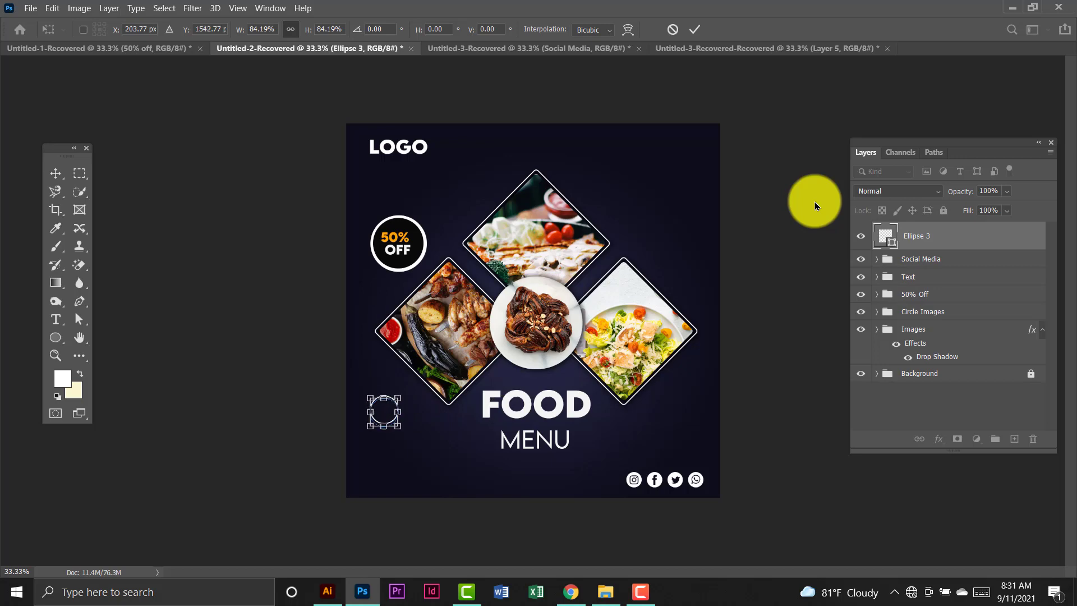
Adjust the outline circle's vertical position to Y 1569.77 px and apply the transform.
key(Down)
key(Down)
key(Down)
key(Down)
key(Down)
key(Down)
key(Down)
key(Down)
key(Down)
key(Down)
key(Down)
key(Down)
key(Down)
key(Down)
key(Down)
key(Down)
key(Down)
key(Down)
key(Down)
key(Down)
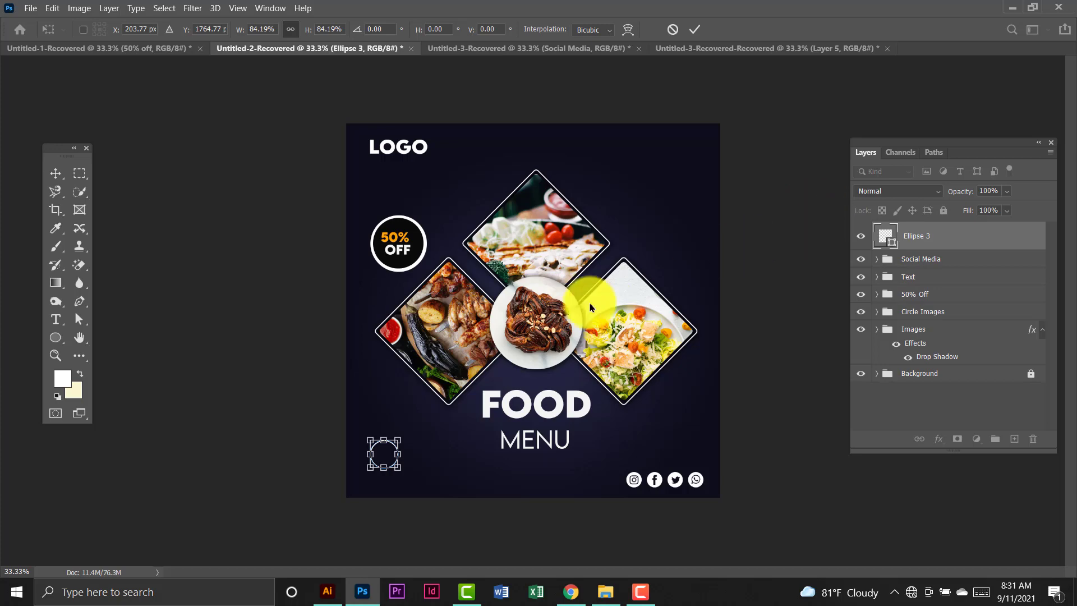
key(Up)
key(Up)
key(Up)
key(Up)
key(Up)
key(Up)
key(Up)
key(Up)
key(Up)
key(Up)
key(Up)
key(Up)
key(Up)
key(Up)
key(Up)
key(Up)
key(Up)
key(Up)
key(Up)
key(Up)
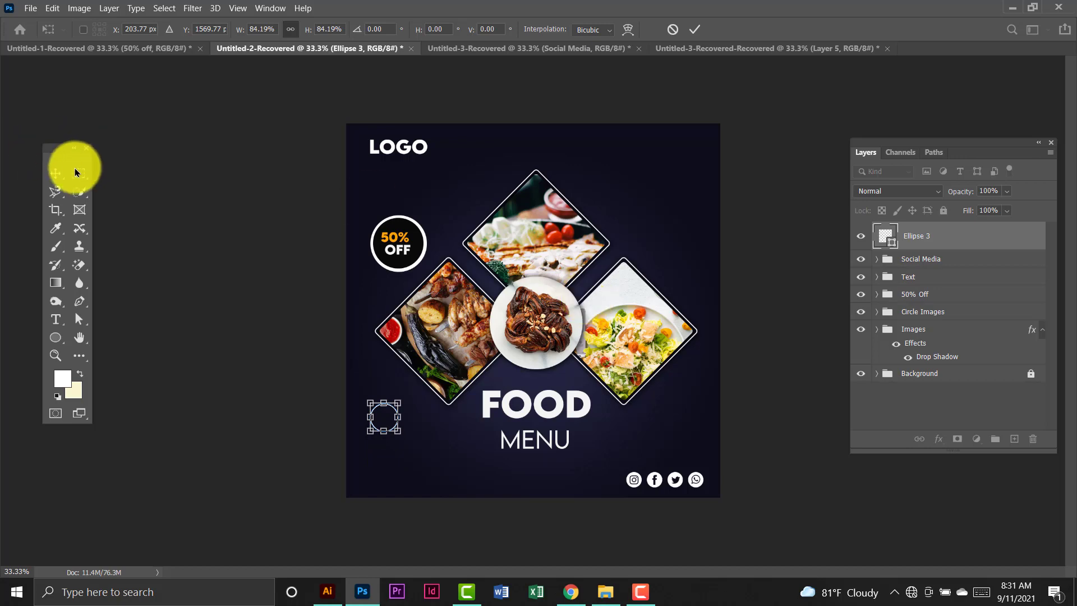
click(55, 173)
Duplicate the outline circle and shift the copy straight up so the two circles overlap beneath the left diamond photo.
click(962, 247)
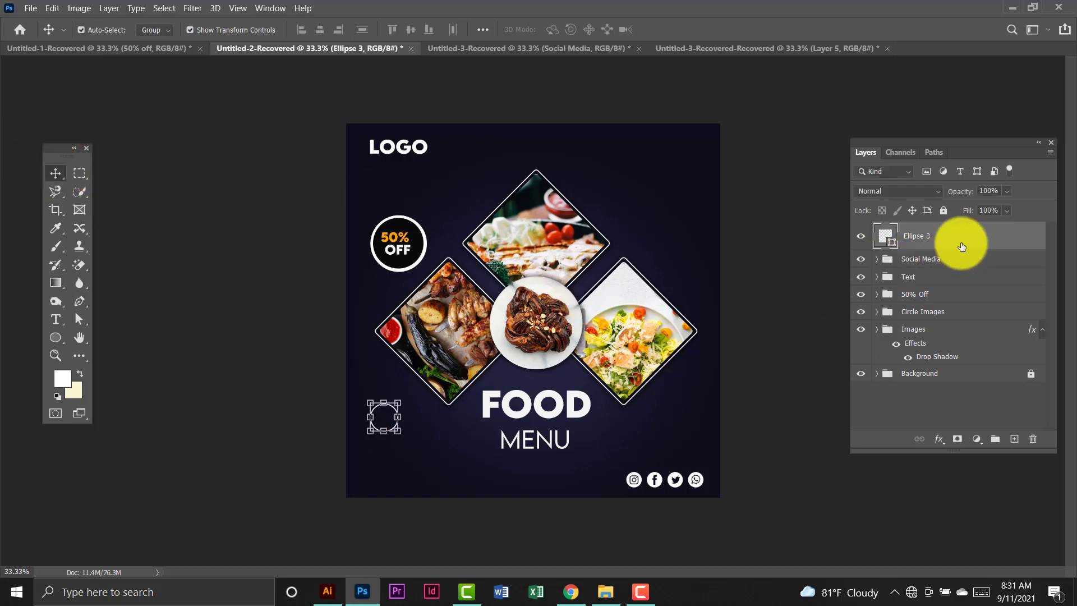
key(ctrl+j)
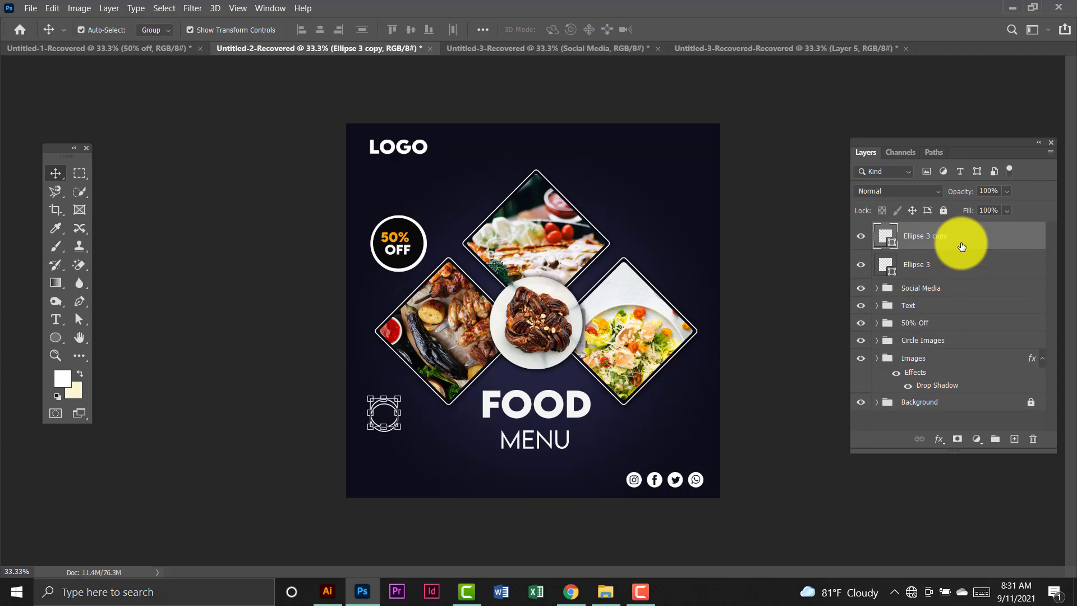
key(shift+Up)
key(shift+Up)
key(shift+Up)
key(shift+Up)
click(221, 228)
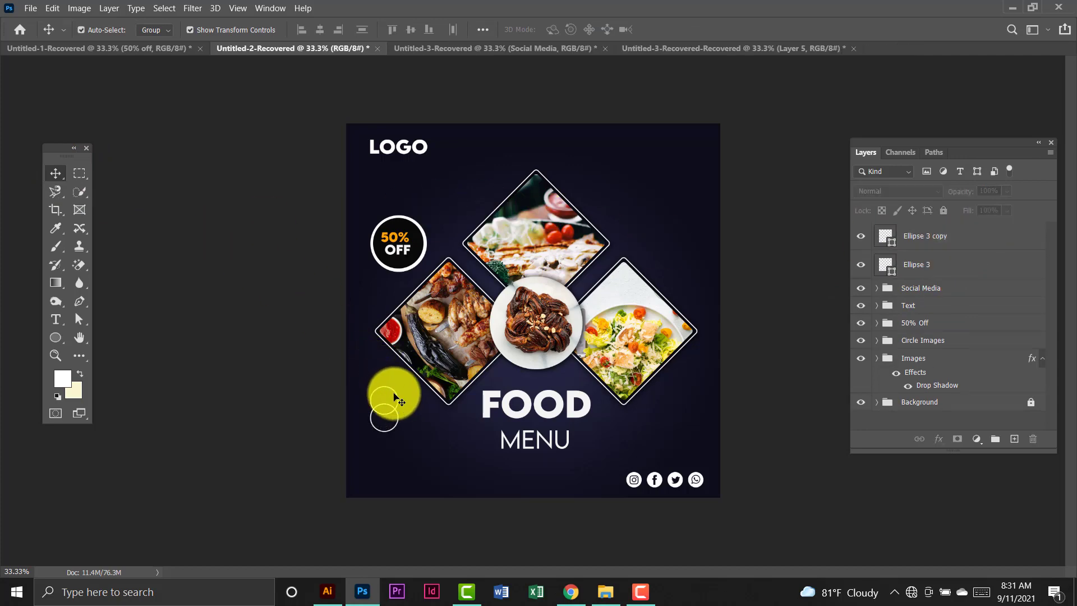
Try moving the copied outline circle up and then right onto the left diamond photo.
click(455, 364)
click(276, 399)
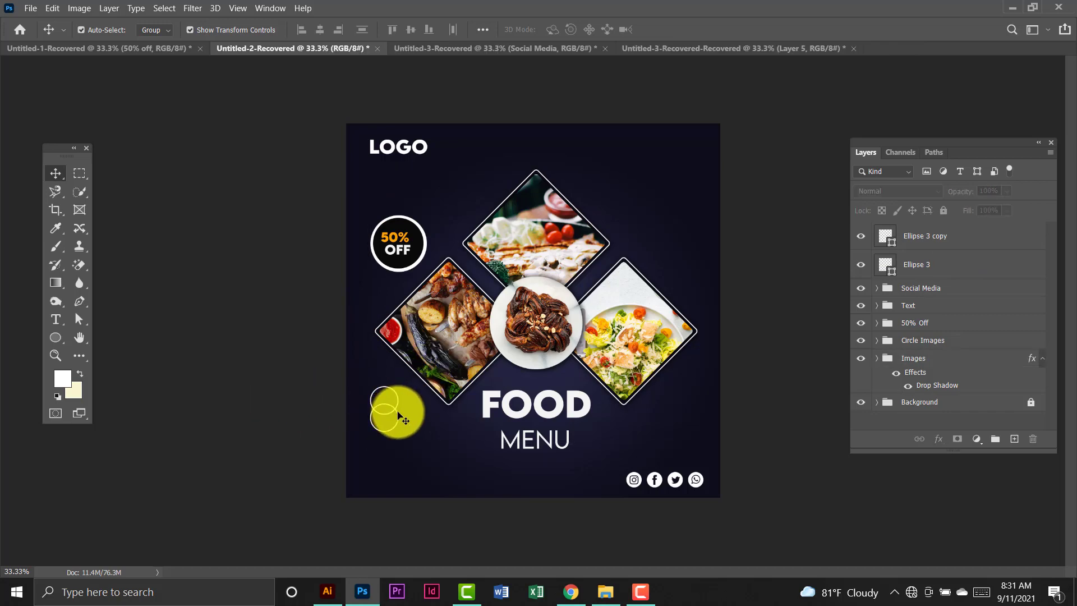
drag(395, 407, 458, 382)
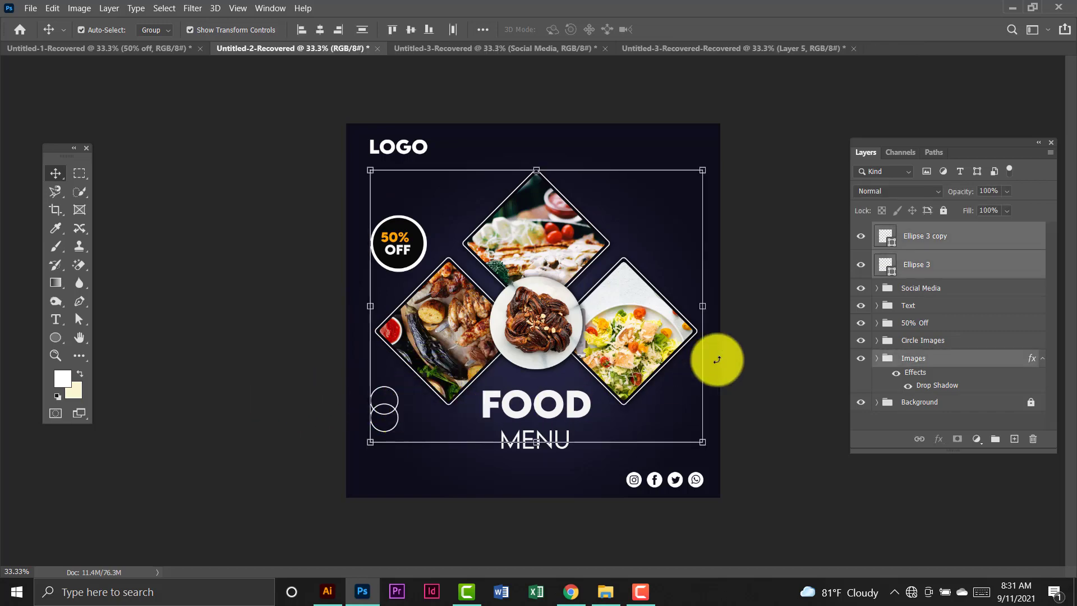
click(934, 242)
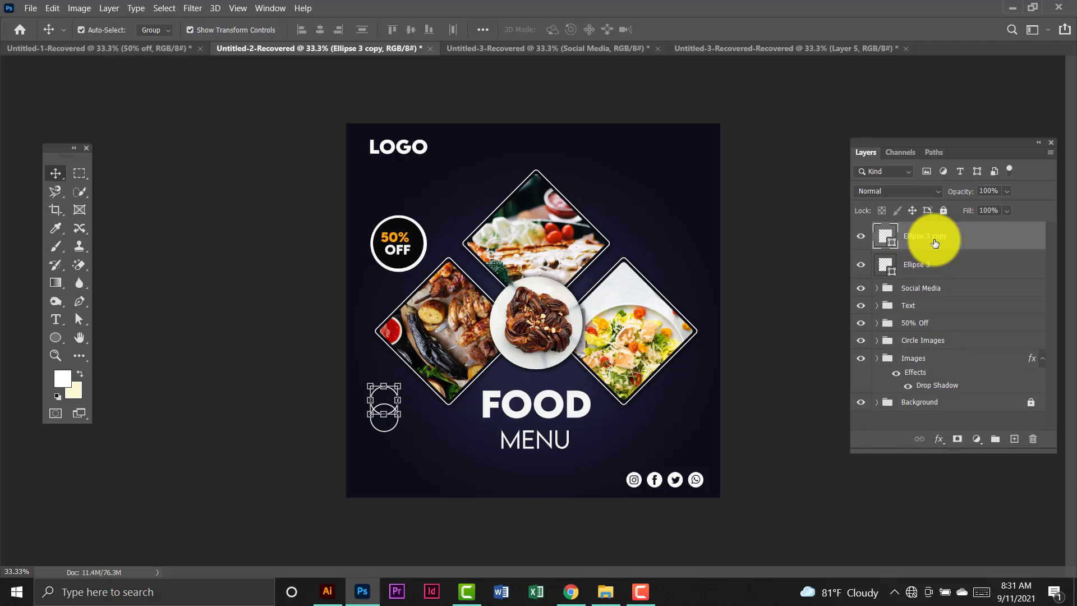
key(shift+Up)
key(shift+Up)
key(shift+Up)
key(shift+Up)
key(shift+Up)
key(shift+Up)
key(shift+Up)
key(shift+Up)
key(shift+Up)
key(shift+Up)
key(shift+Up)
key(shift+Up)
key(shift+Up)
key(shift+Up)
key(shift+Up)
key(shift+Up)
key(shift+Up)
key(shift+Up)
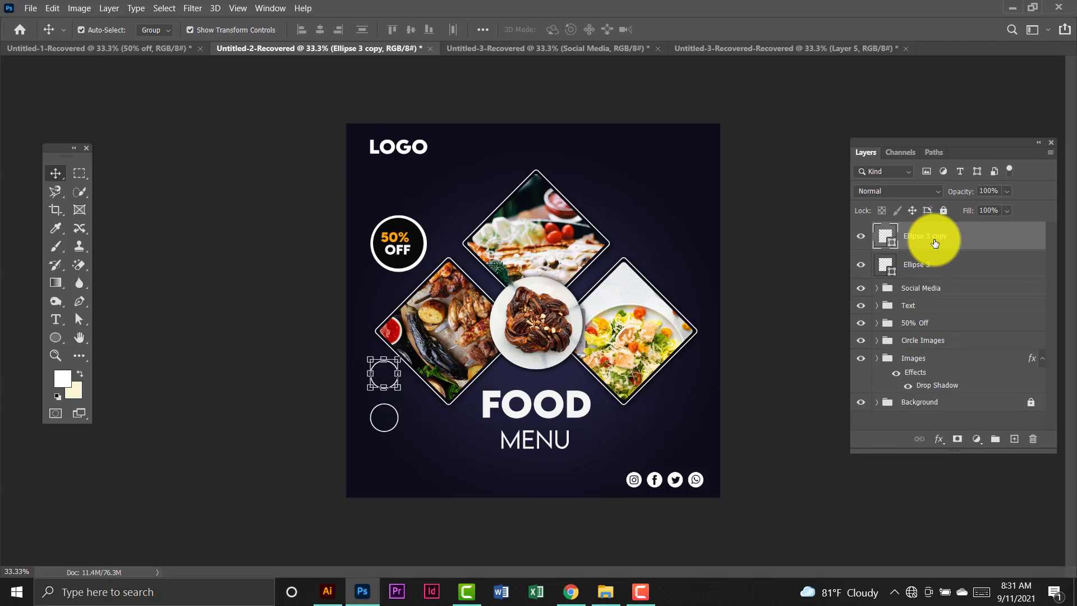
key(Right)
key(shift+Right)
key(shift+Right)
key(shift+Right)
key(shift+Right)
key(shift+Right)
key(shift+Right)
key(shift+Right)
key(shift+Right)
key(shift+Right)
key(shift+Right)
key(shift+Right)
key(shift+Right)
key(shift+Right)
key(shift+Right)
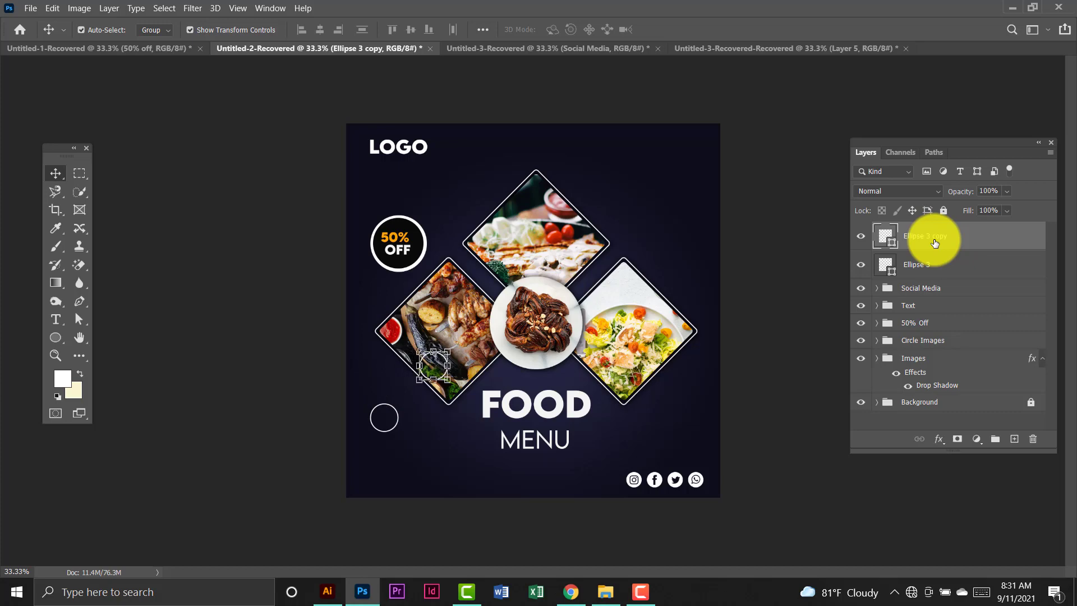
Delete the copied circle and draw a new 156 x 156 px outline circle above the right diamond photo at X 1580 px, Y 188 px.
key(Delete)
click(55, 337)
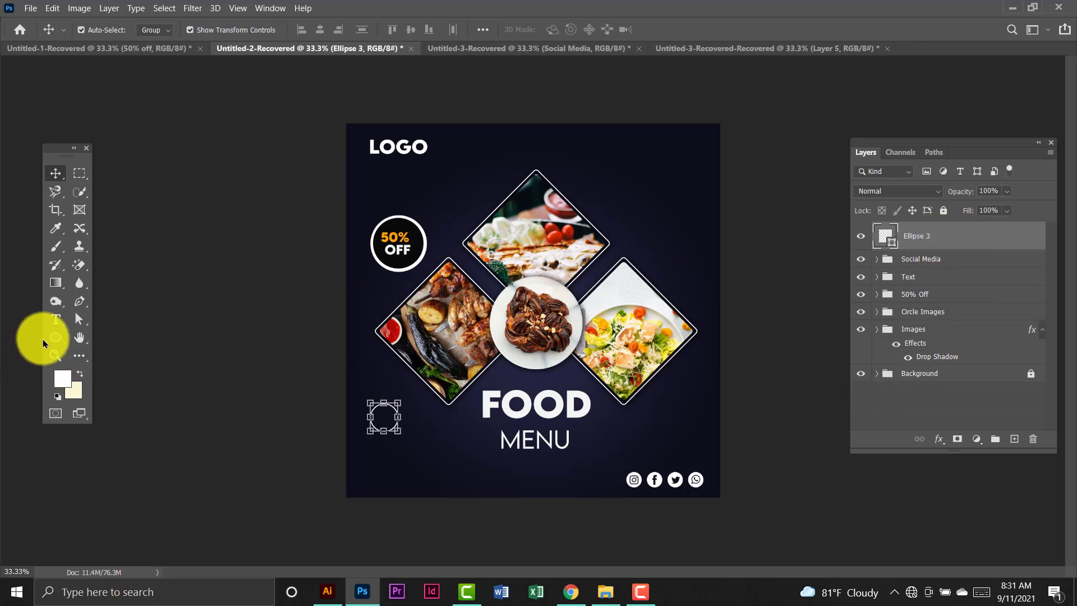
drag(656, 174, 675, 188)
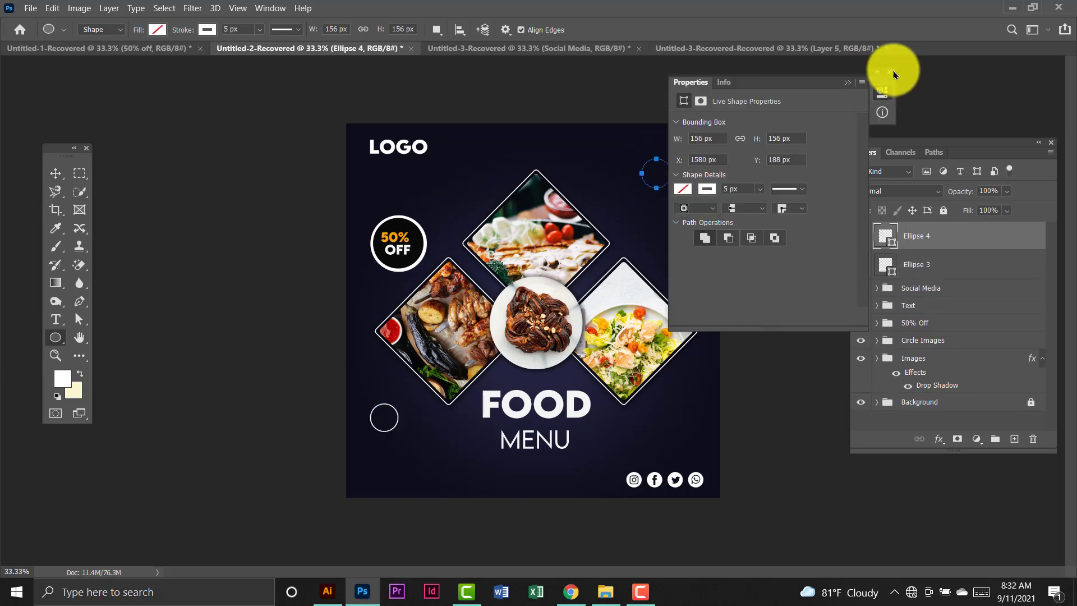
click(892, 72)
click(55, 174)
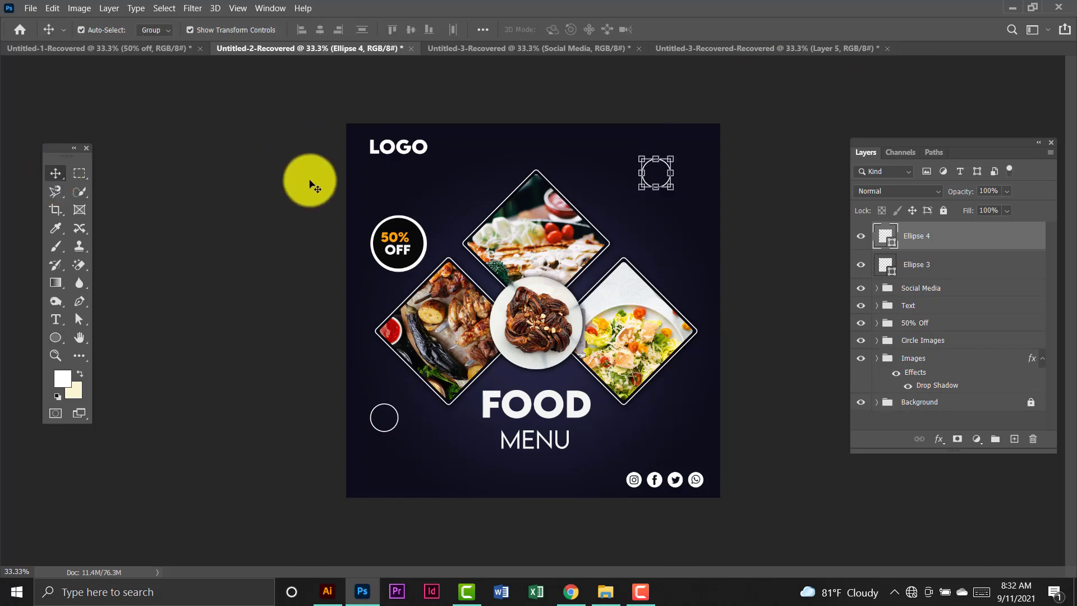
click(307, 184)
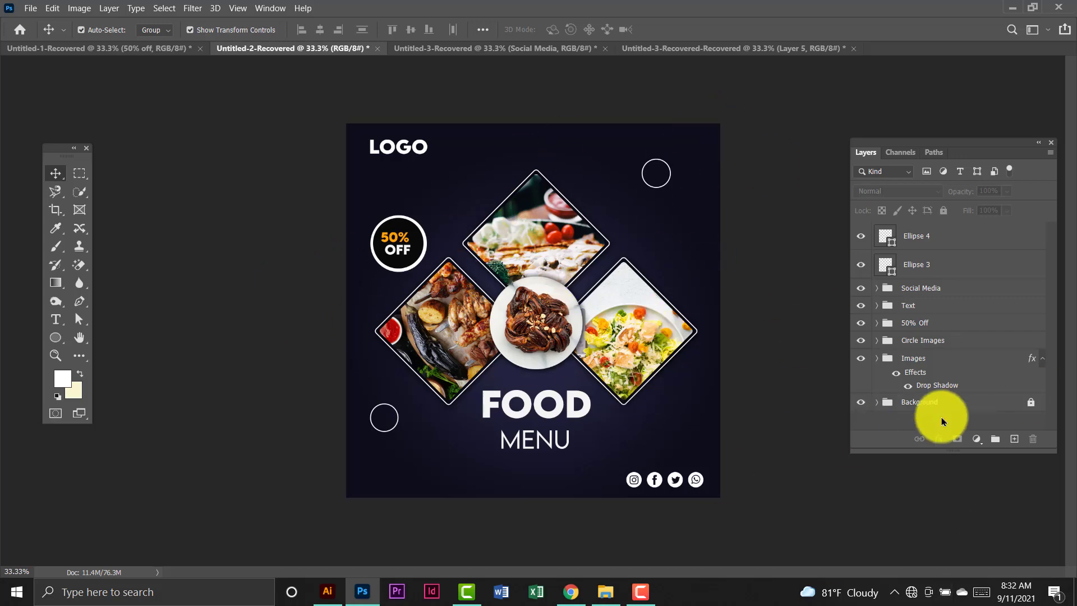
Group the two outline circle layers under the name "Elips" and unlock the Background group.
click(944, 243)
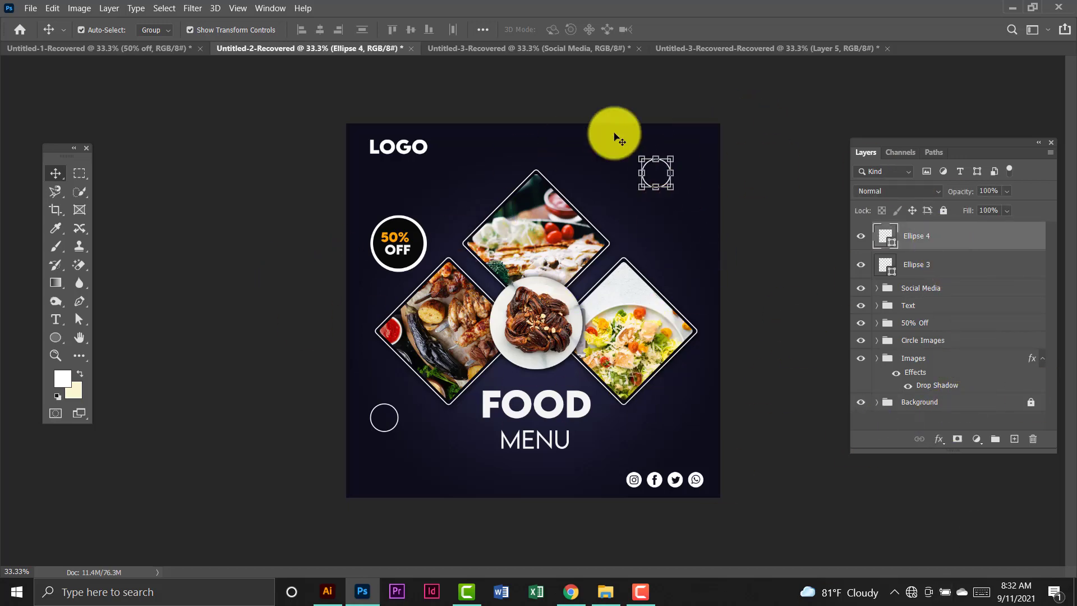
shift+click(947, 267)
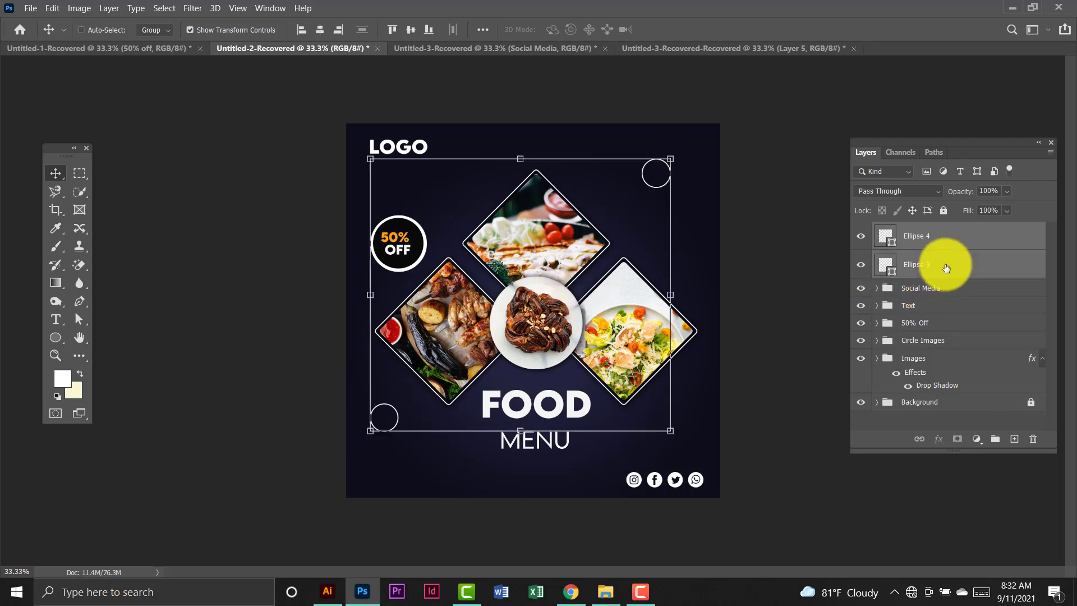
key(ctrl+g)
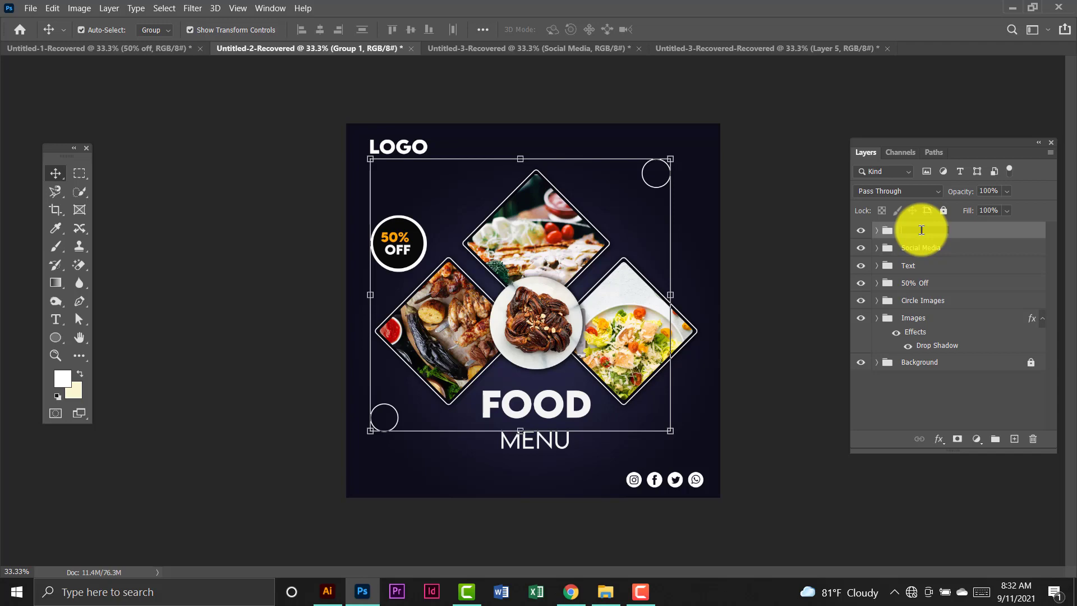
key(Return)
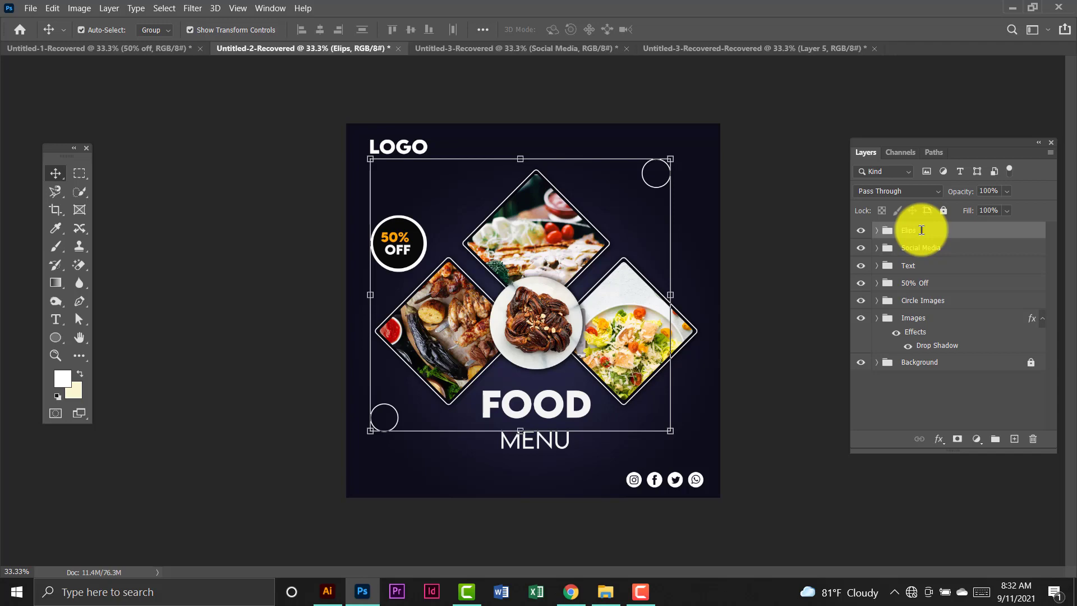
click(766, 105)
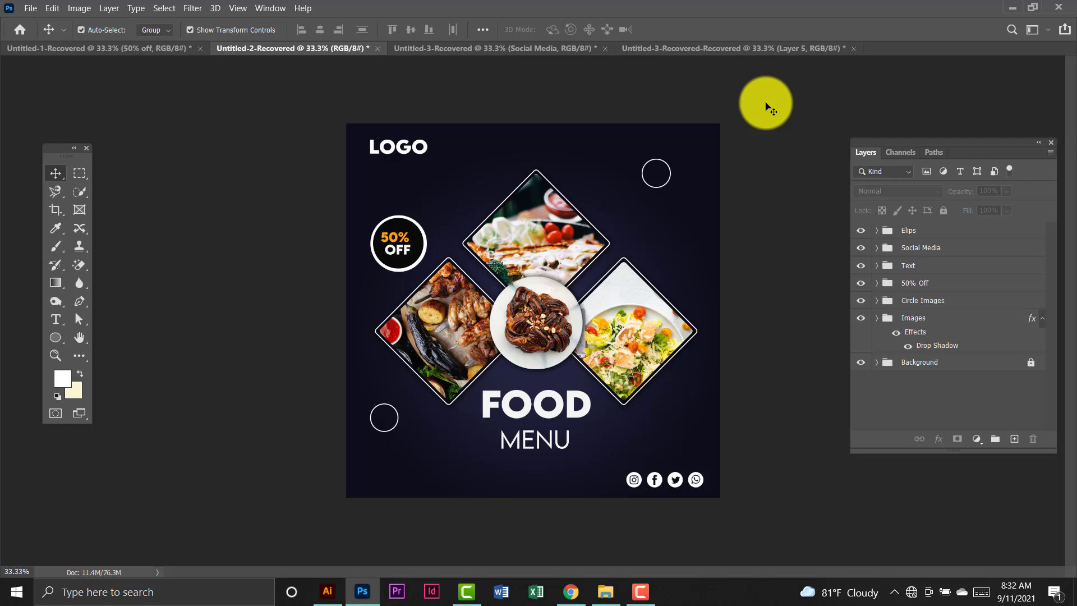
click(1030, 363)
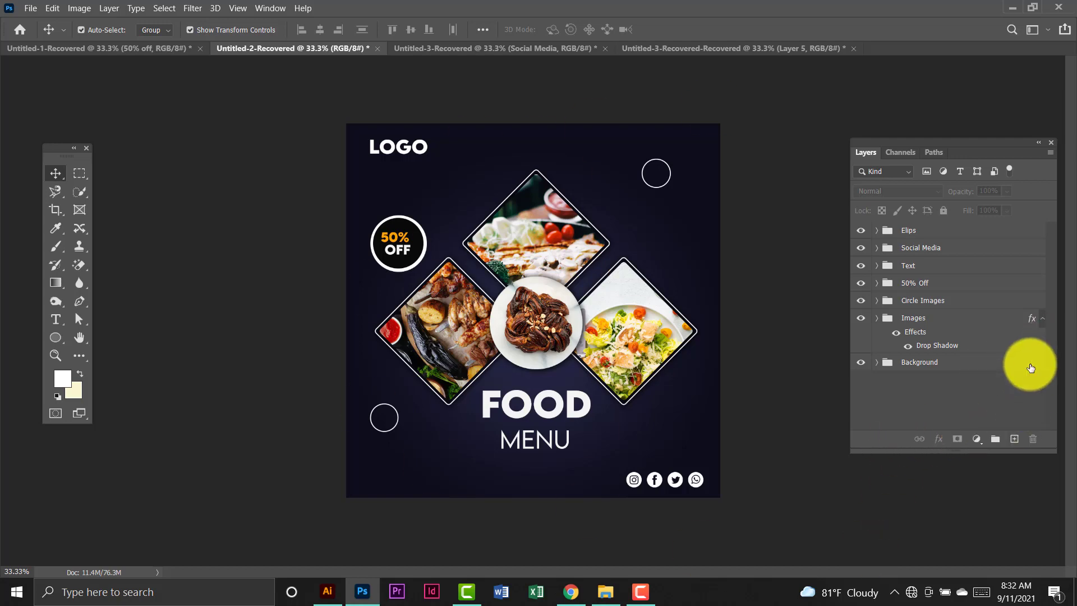
Create a new 2000 x 2000 px RGB document with a resolution of 300 pixels per inch.
click(31, 11)
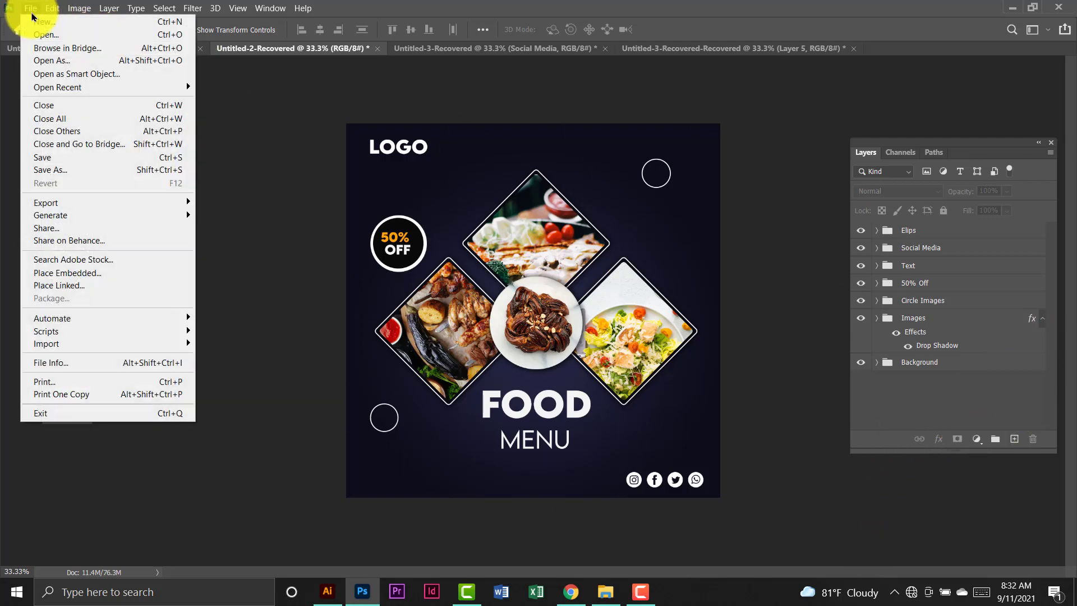
click(27, 9)
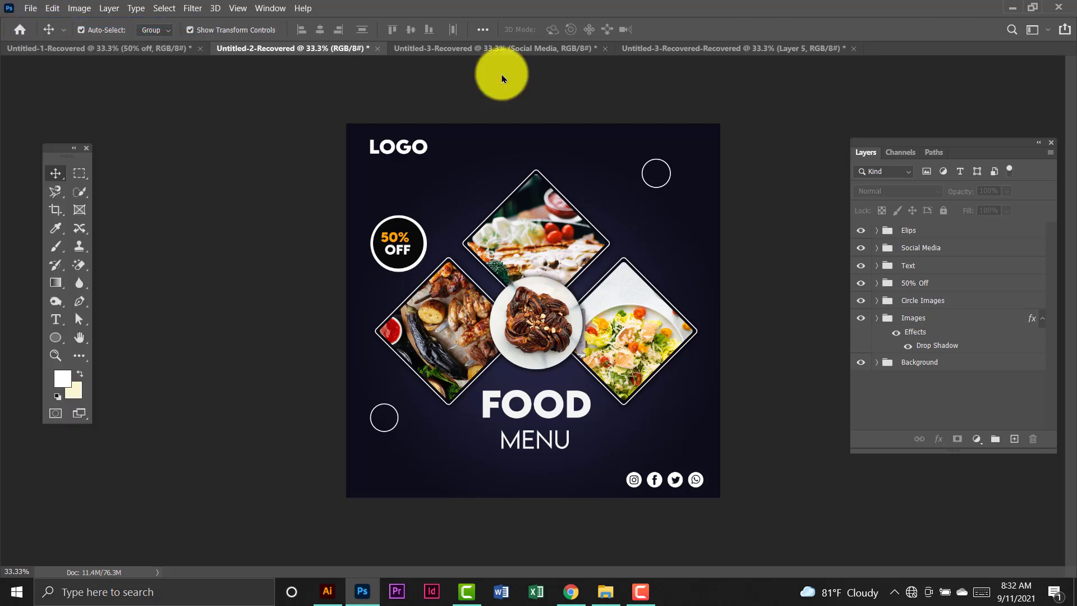
key(ctrl+n)
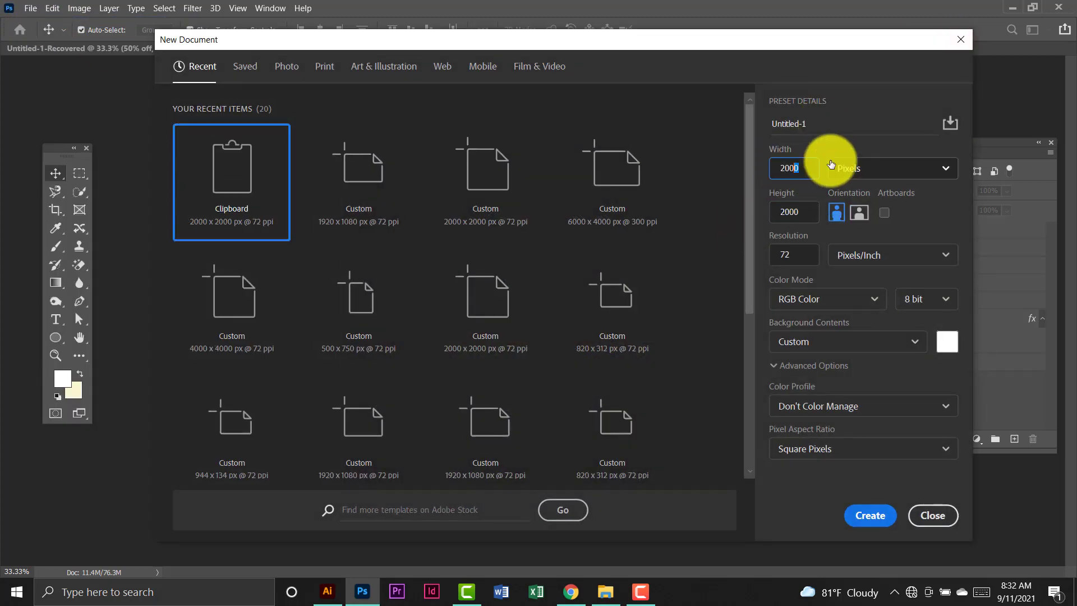
drag(803, 167, 771, 167)
drag(804, 210, 760, 211)
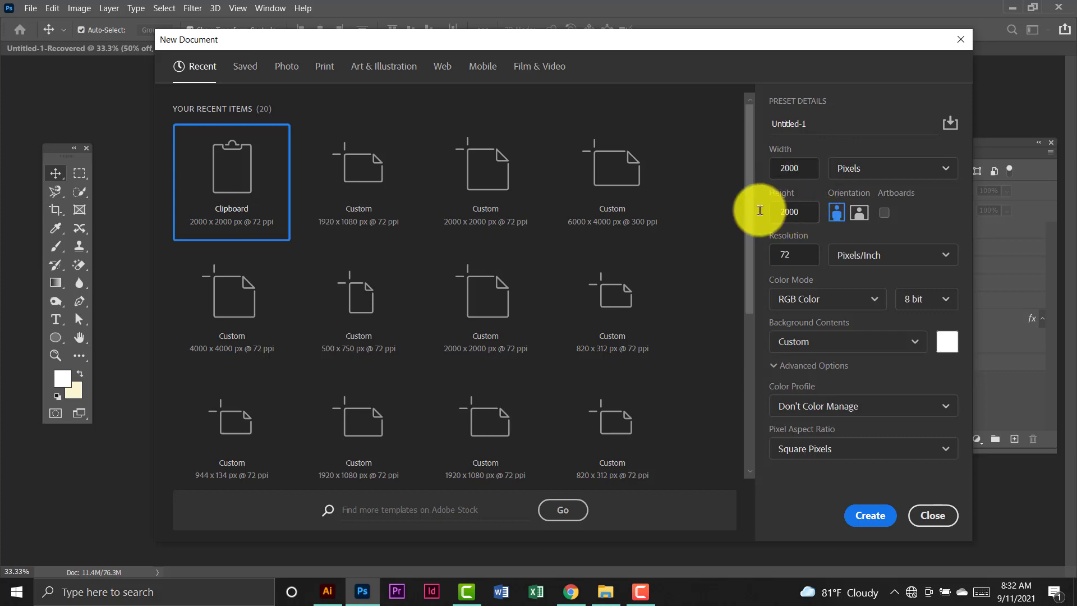
drag(800, 253, 757, 265)
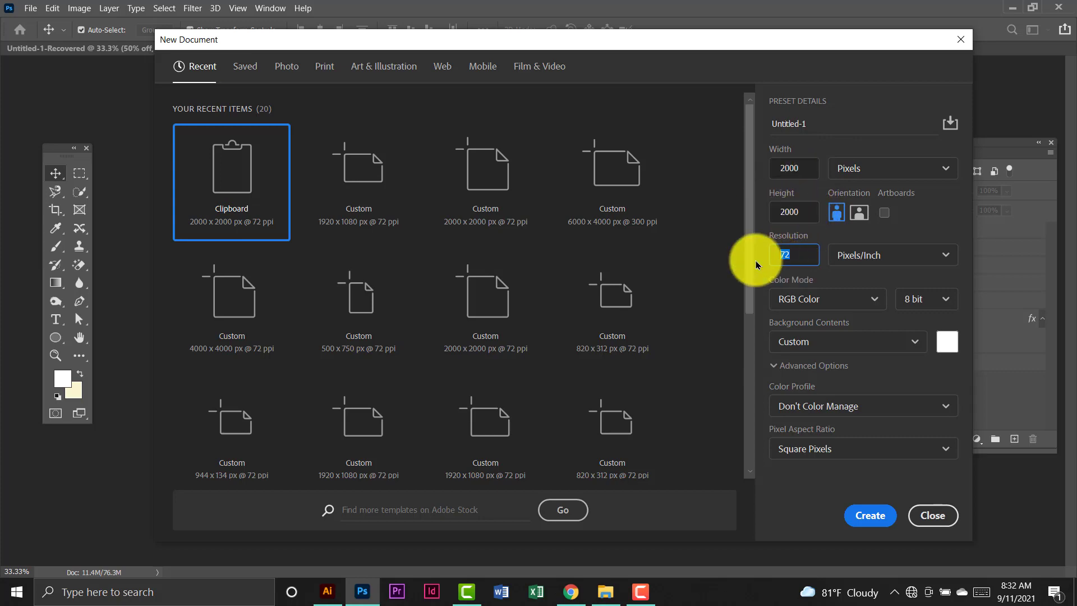
text(300)
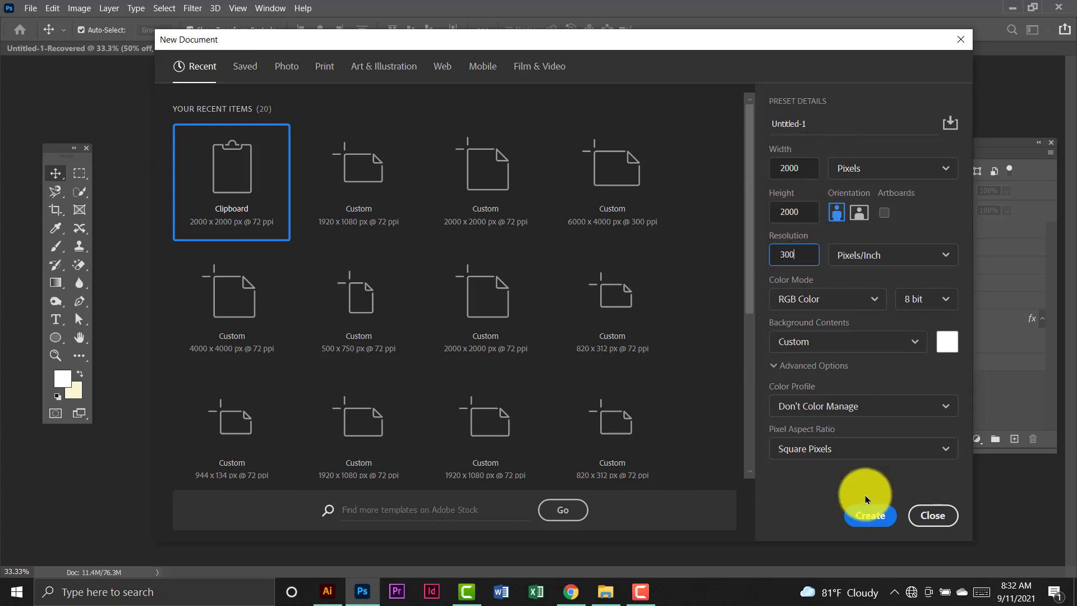
click(870, 511)
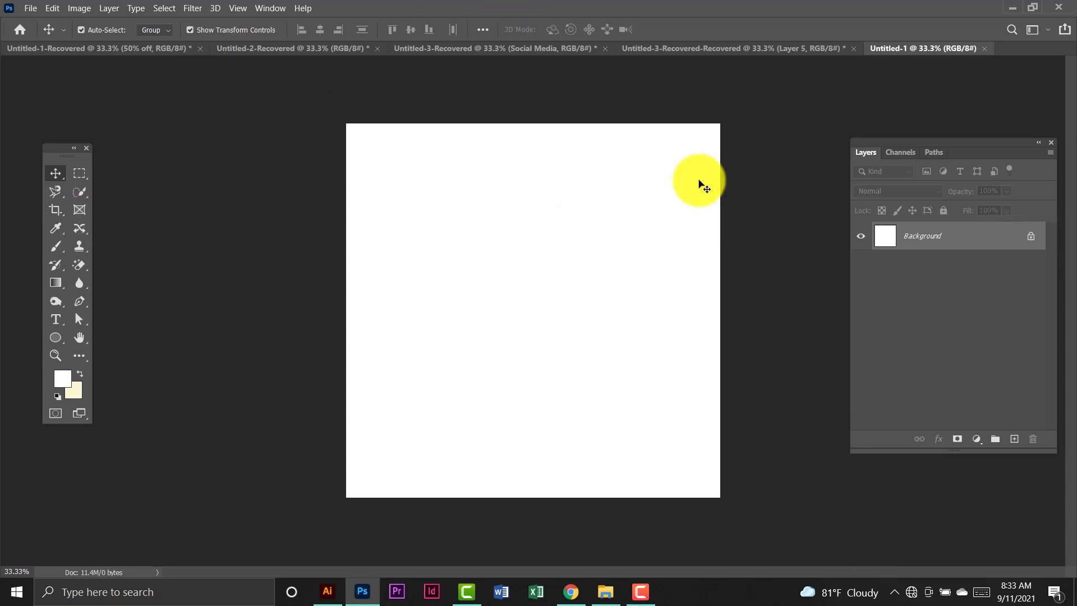
Draw a rectangle about 2097 x 2061 px that extends slightly past all edges of the white canvas.
click(55, 337)
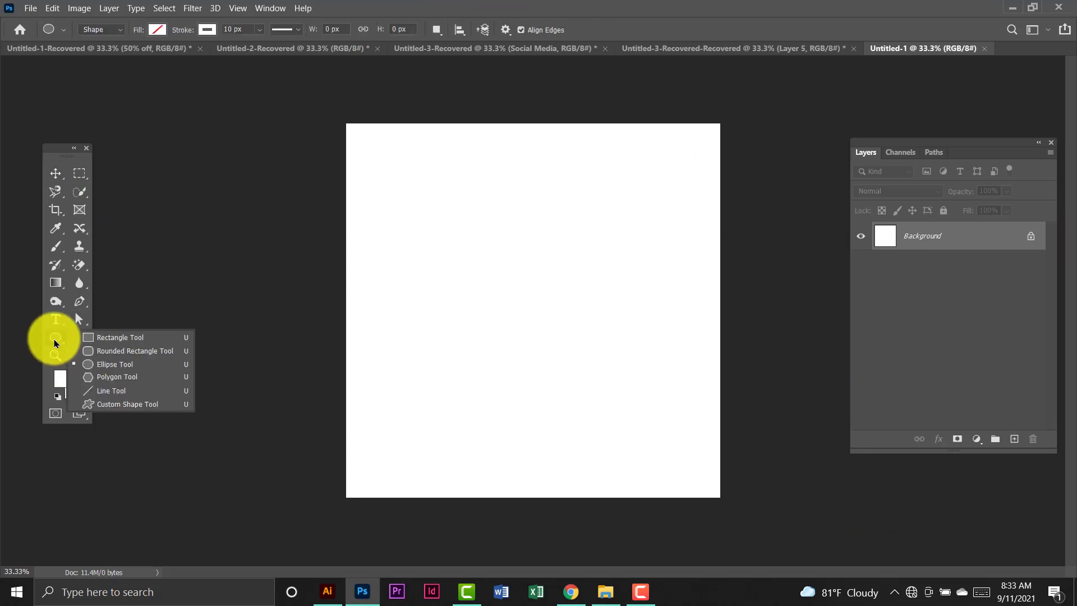
click(143, 340)
drag(339, 117, 731, 503)
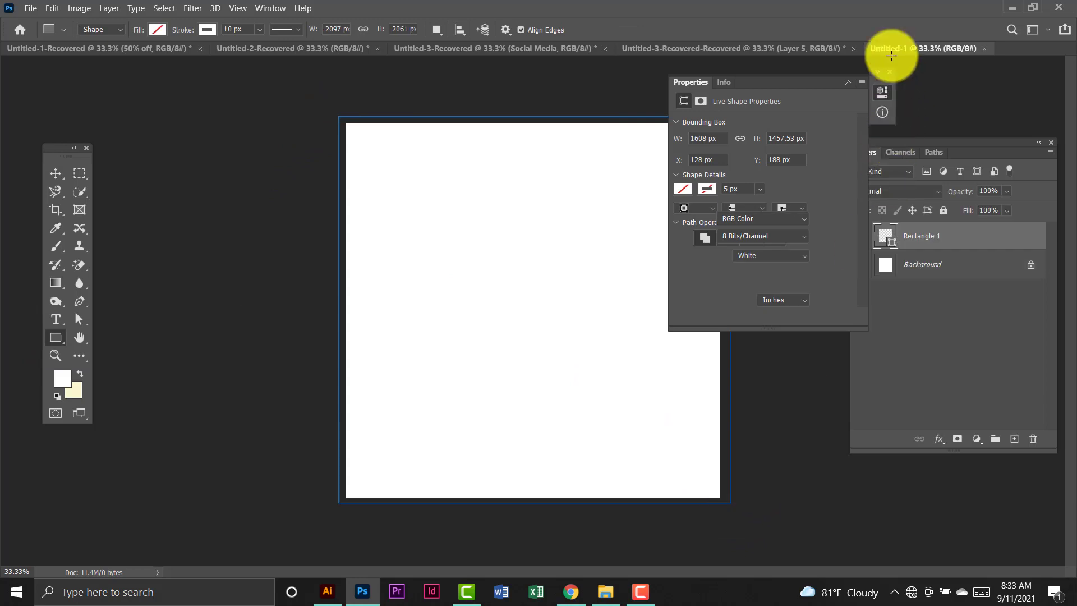
click(891, 72)
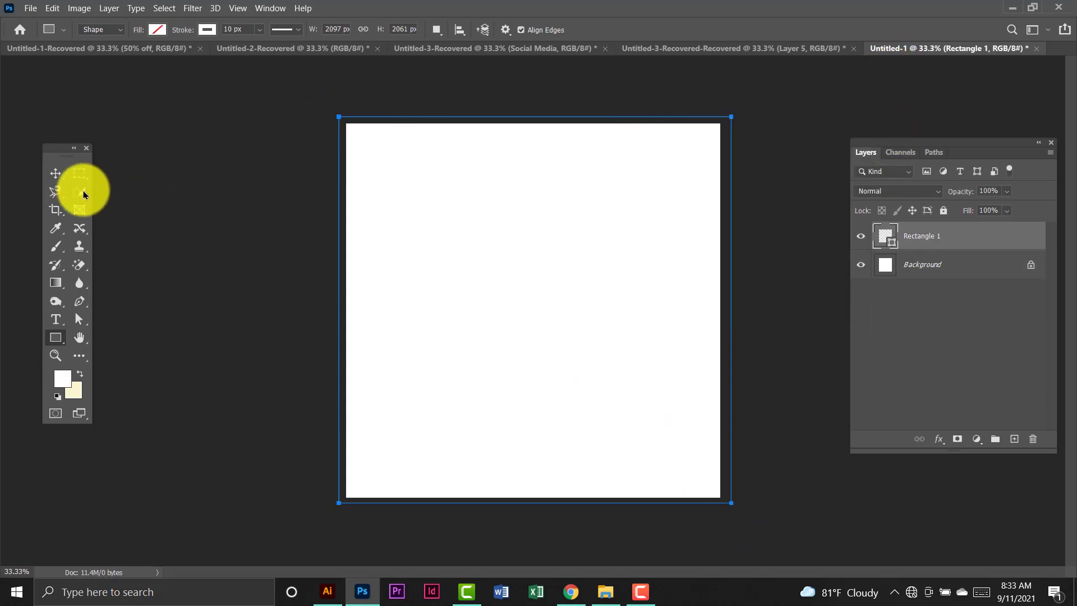
click(54, 174)
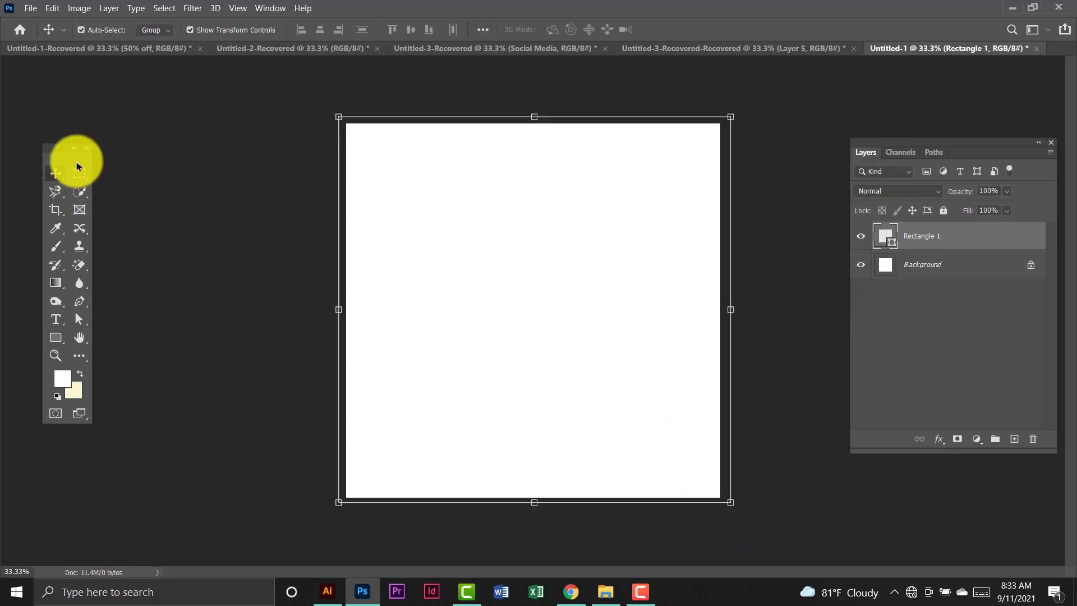
Transform the rectangle so its four edges snap to the canvas edges, with height at 97.04%, and apply it.
click(52, 8)
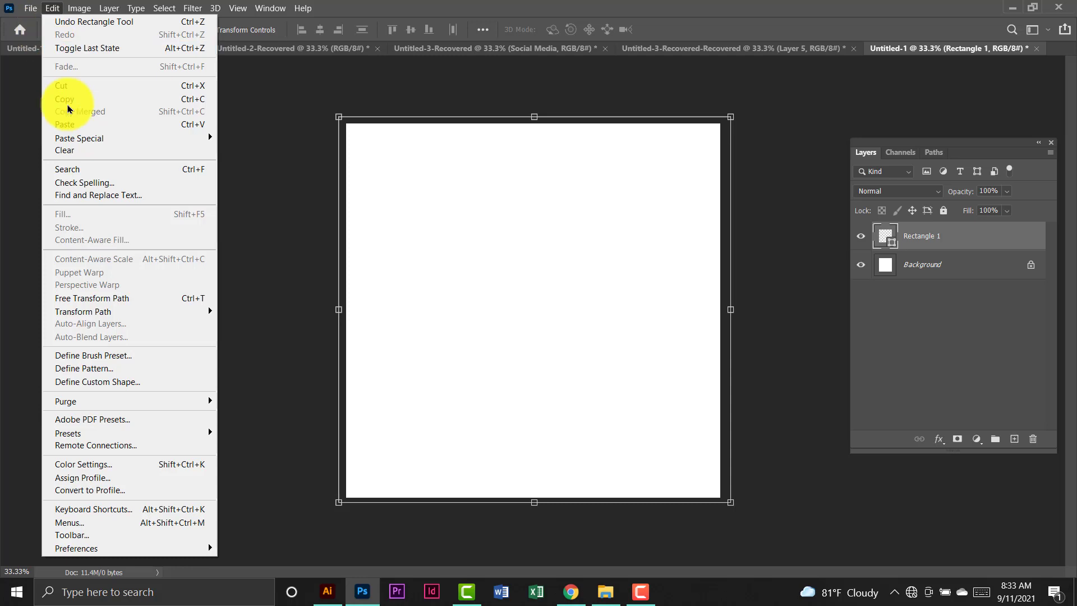
click(119, 302)
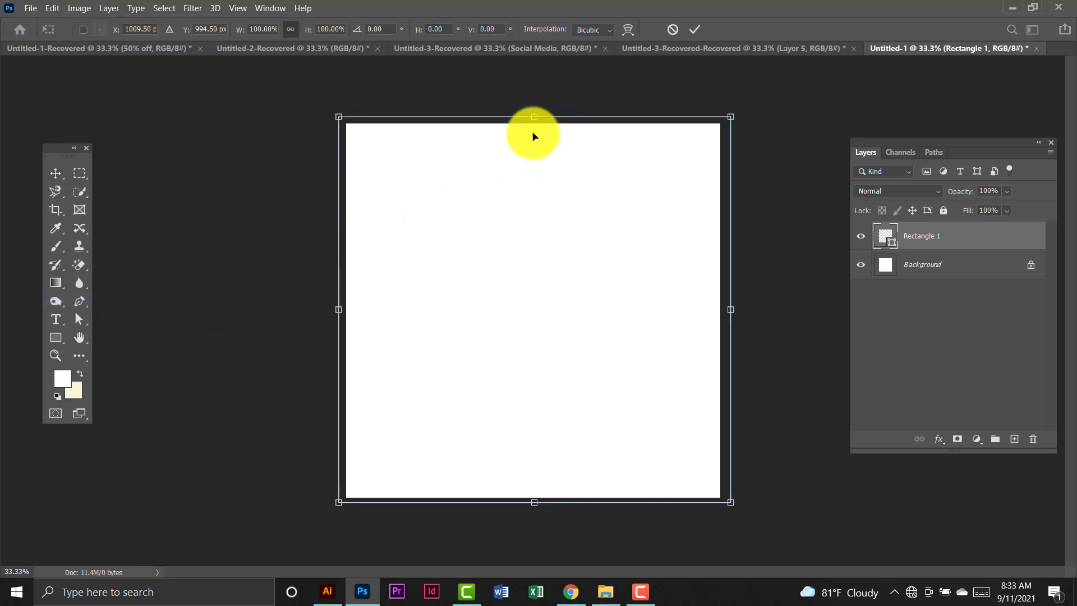
drag(534, 116, 535, 125)
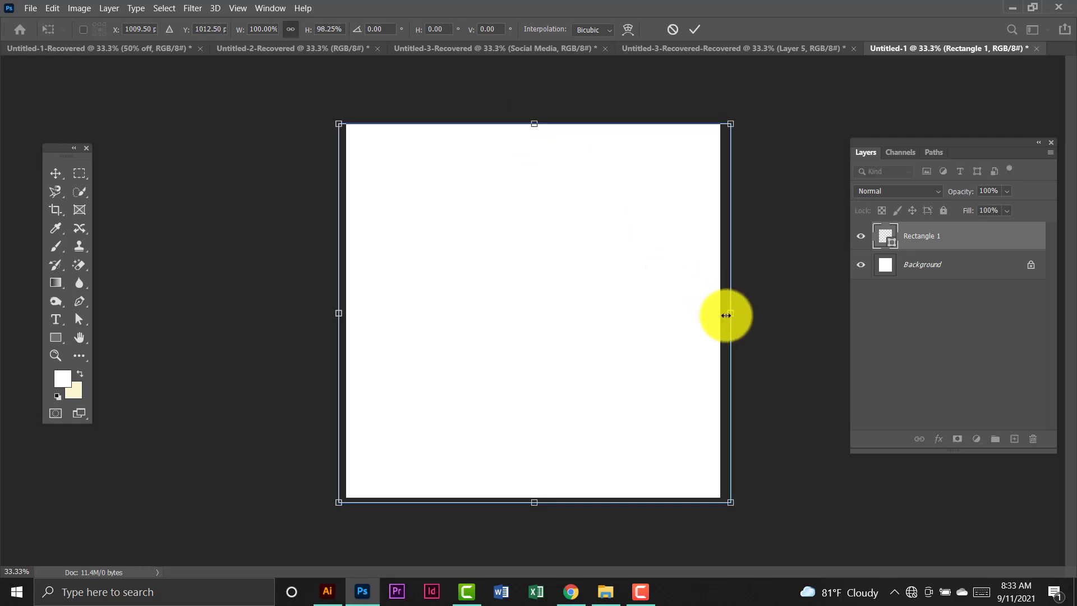
drag(724, 313, 713, 314)
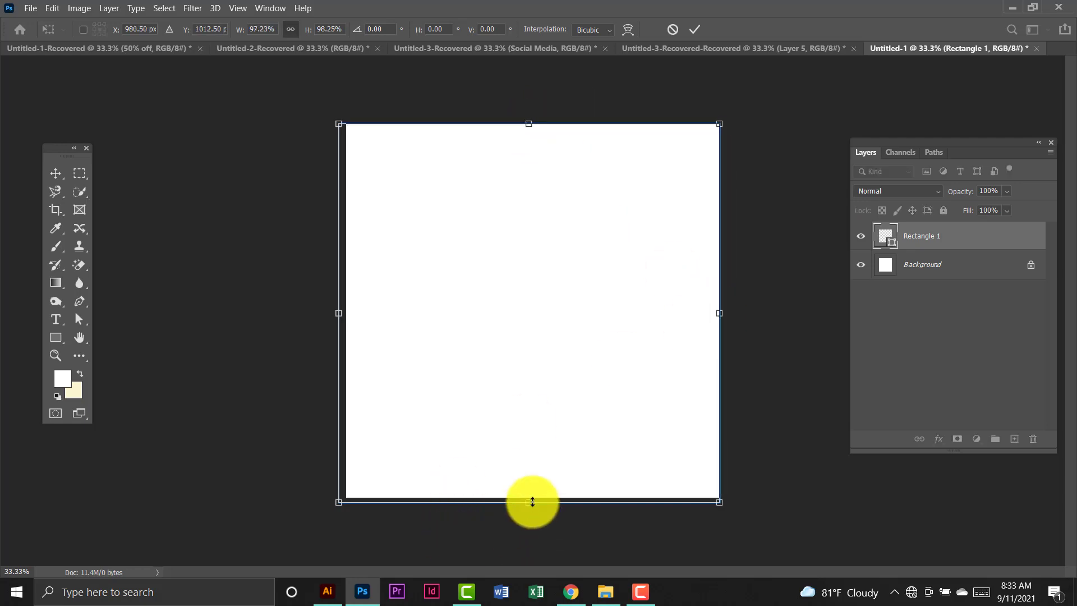
drag(532, 502, 532, 496)
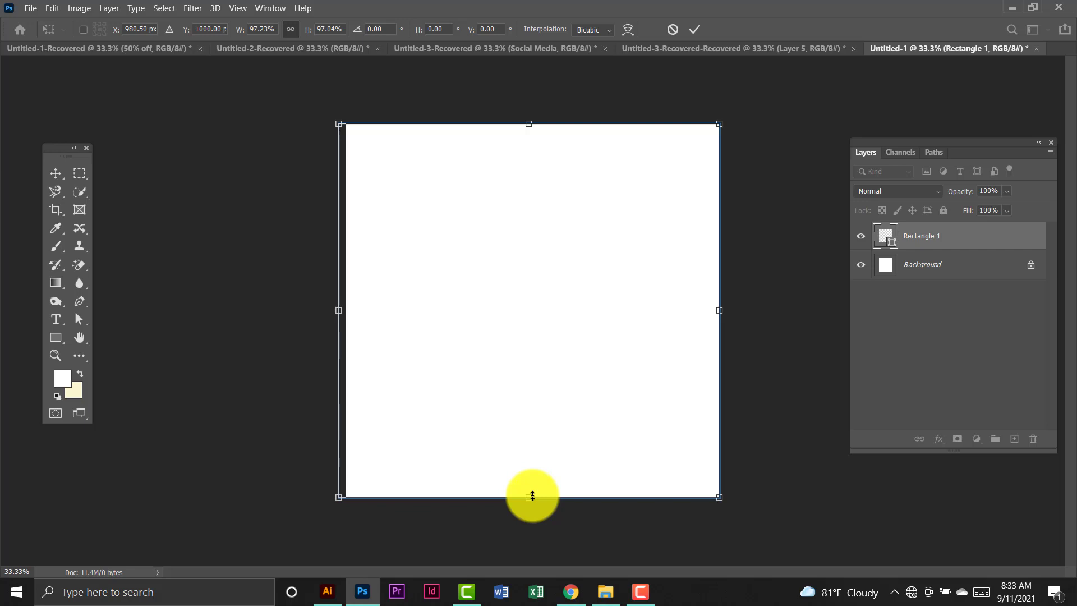
drag(341, 310, 339, 309)
click(66, 179)
click(548, 283)
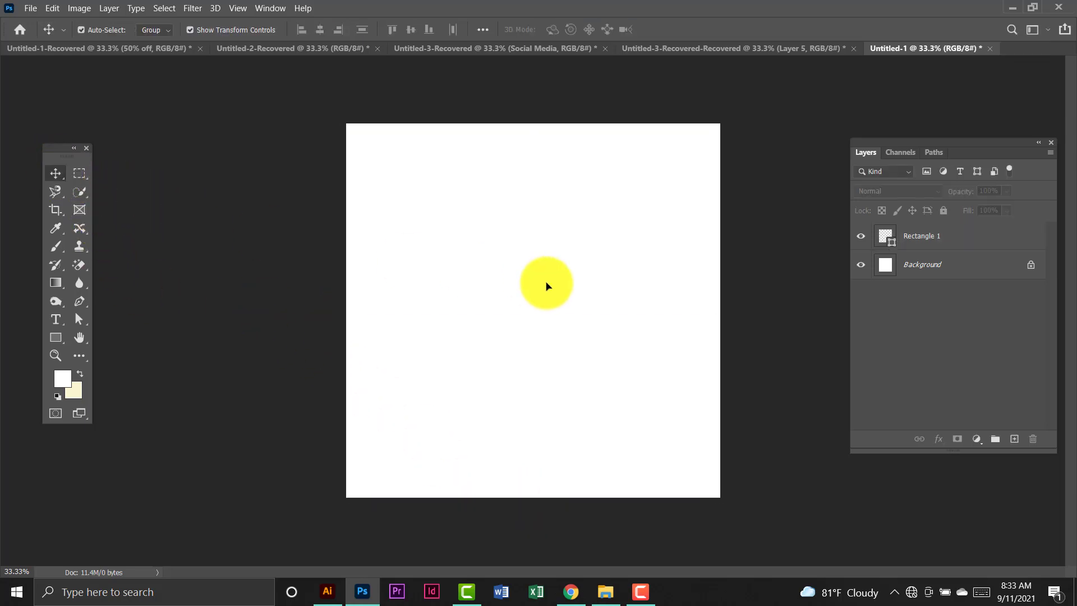
click(894, 251)
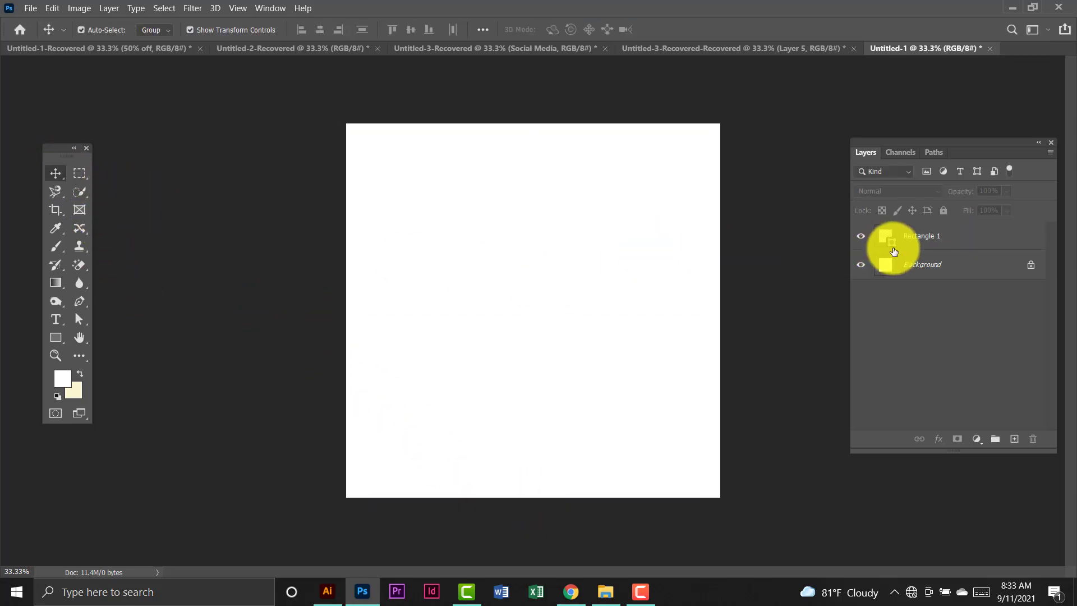
double_click(987, 238)
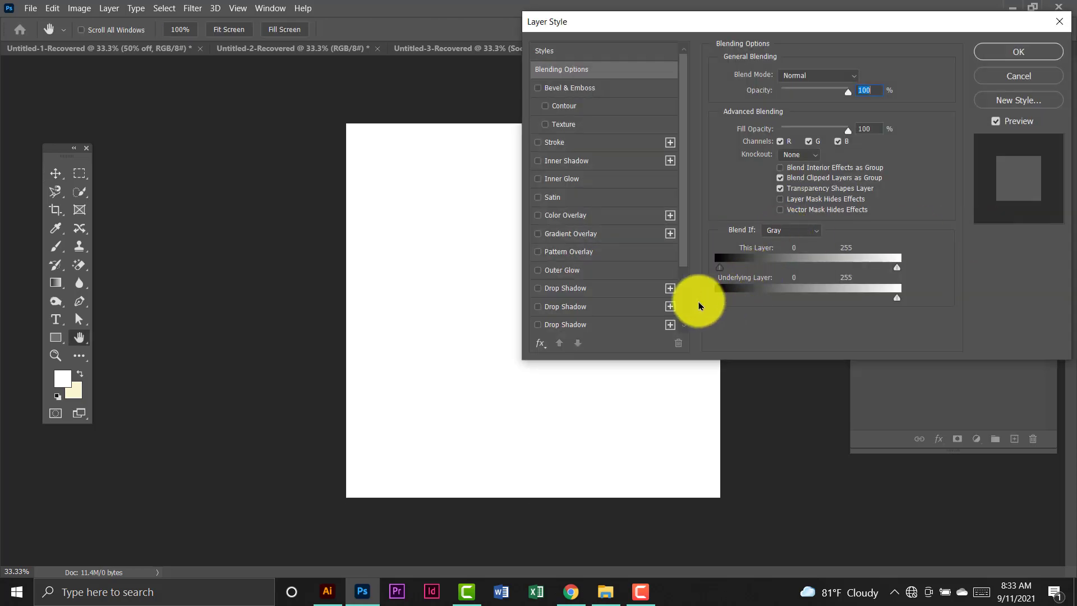
click(594, 232)
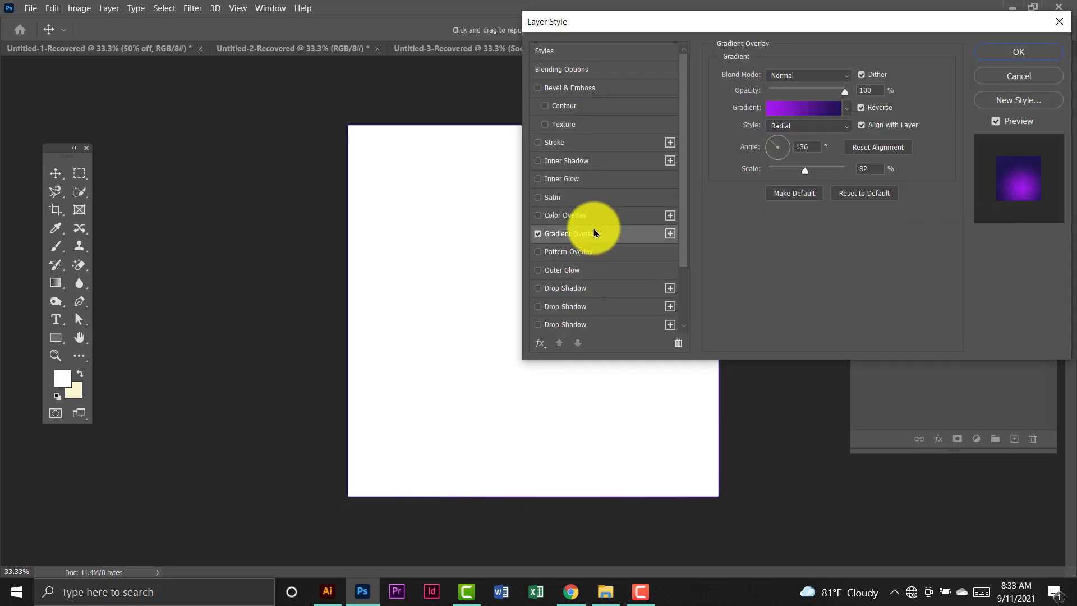
click(846, 107)
scroll(810, 170, down, 6)
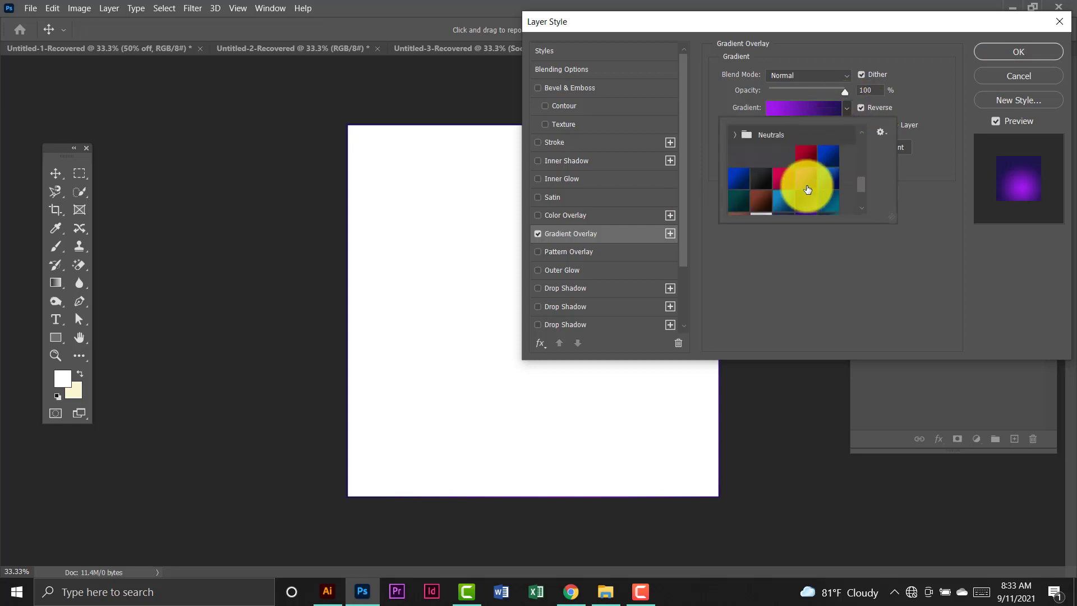
click(1015, 73)
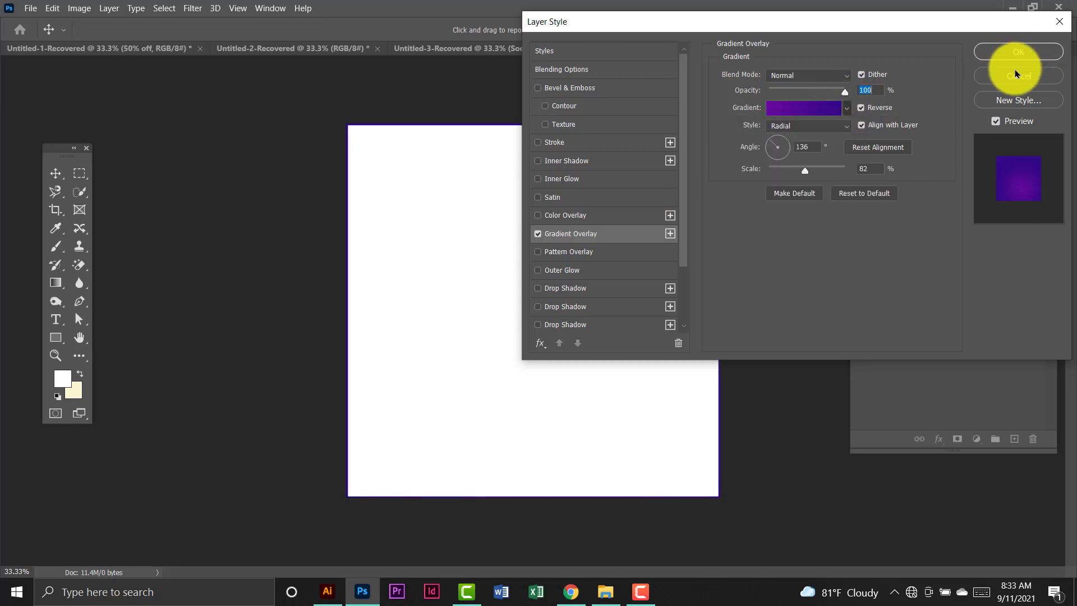
click(1013, 74)
Give the canvas-sized rectangle the recently used cream fill and remove its stroke.
click(56, 337)
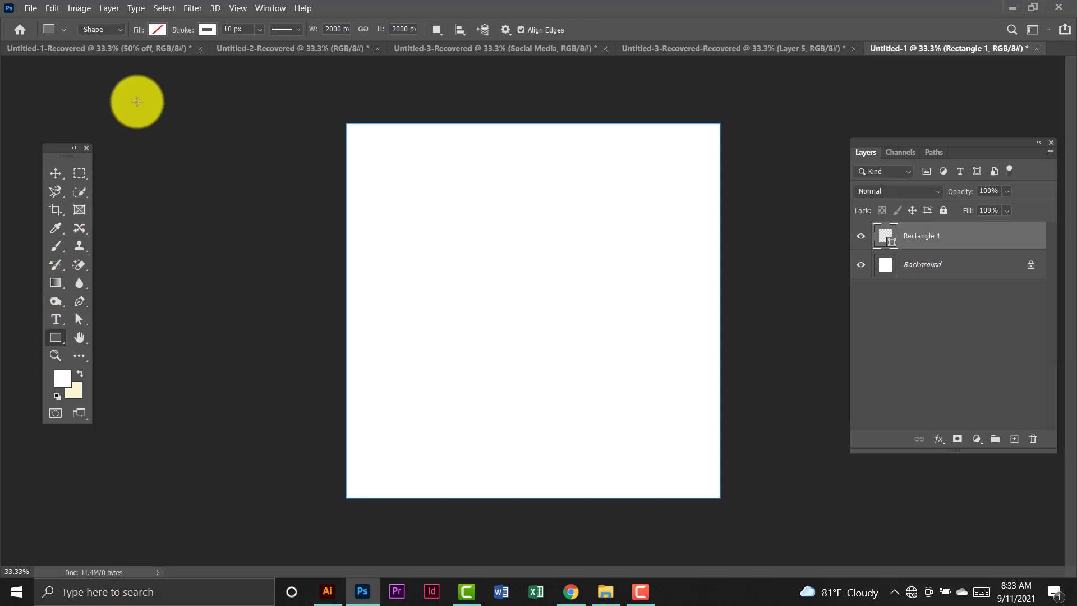
click(157, 30)
click(70, 103)
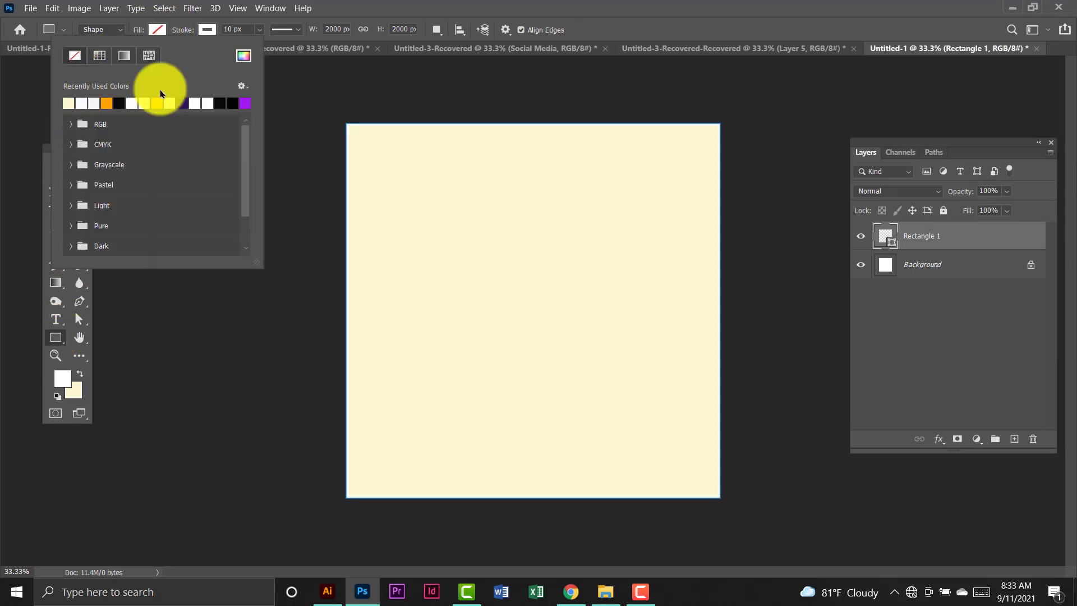
click(203, 32)
click(128, 56)
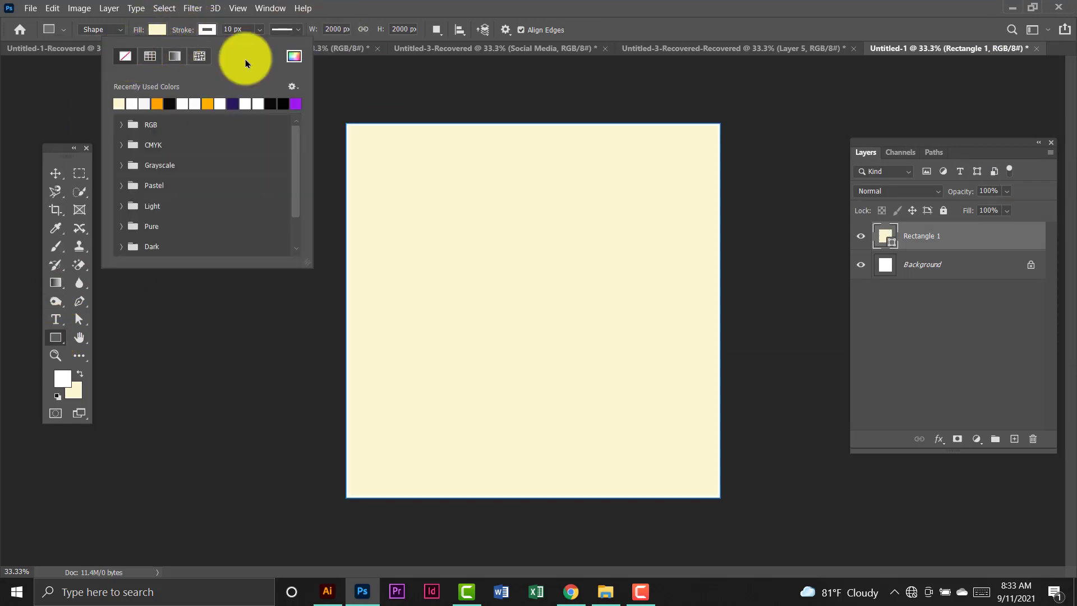
Add a radial Gradient Overlay to the rectangle using the bright blue to dark navy preset.
click(975, 249)
double_click(976, 248)
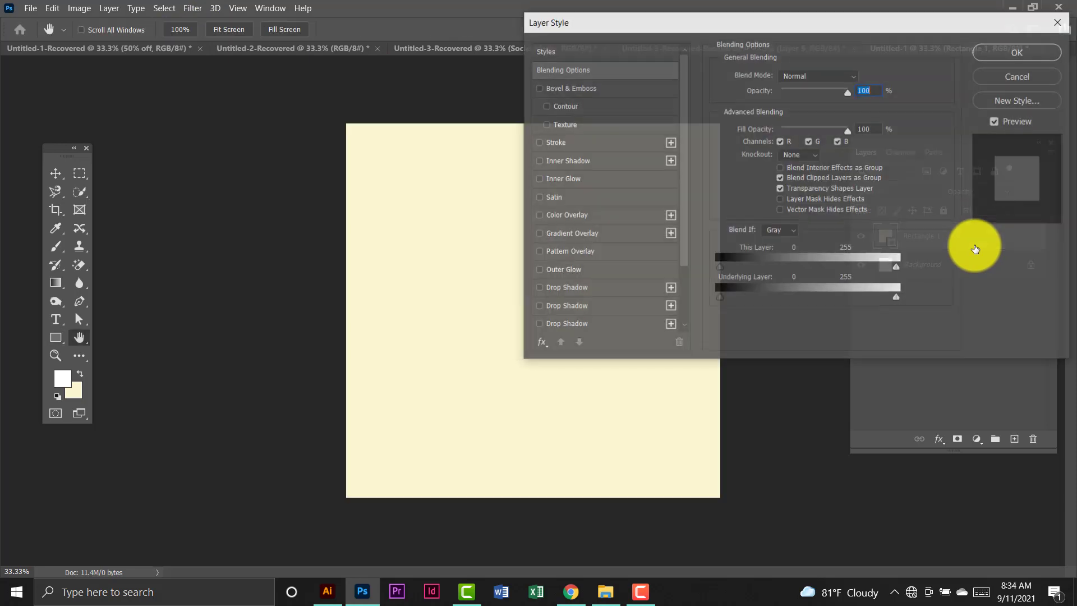
click(623, 233)
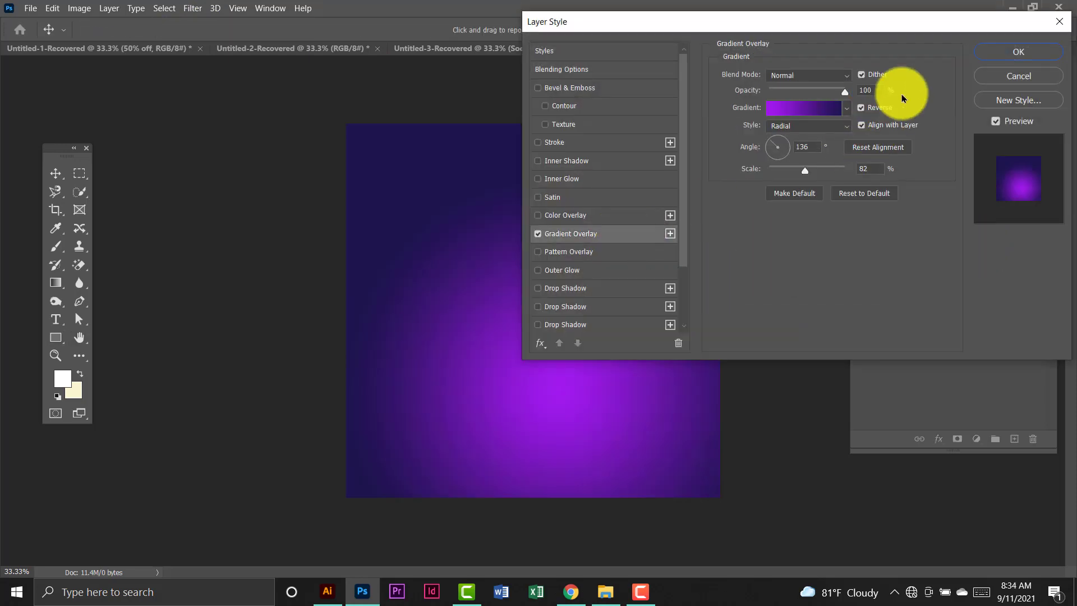
drag(883, 27, 974, 37)
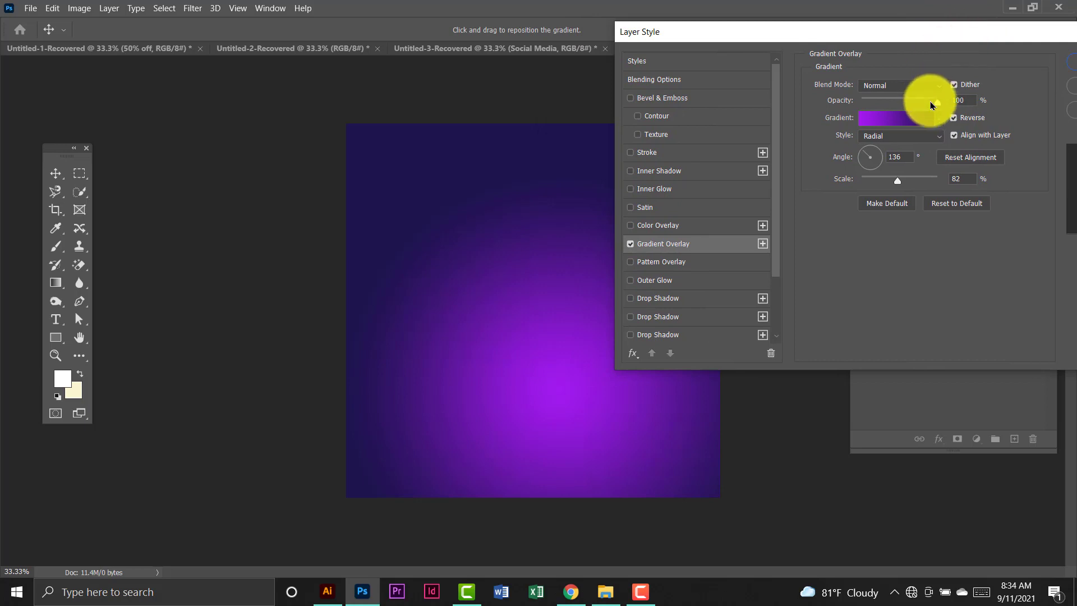
click(939, 119)
scroll(892, 244, up, 3)
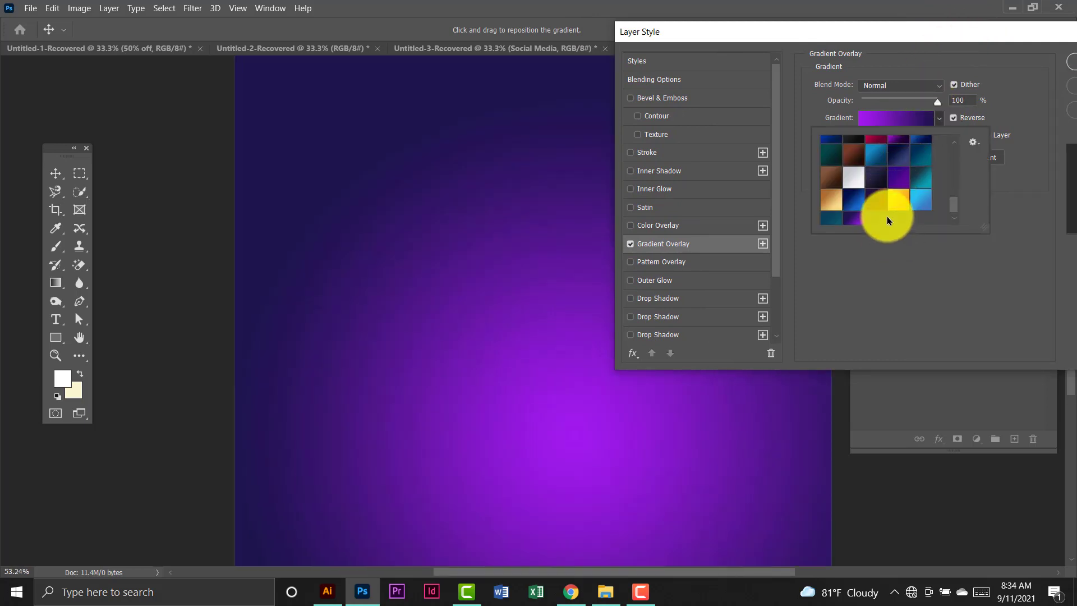
scroll(889, 217, down, 1)
click(856, 187)
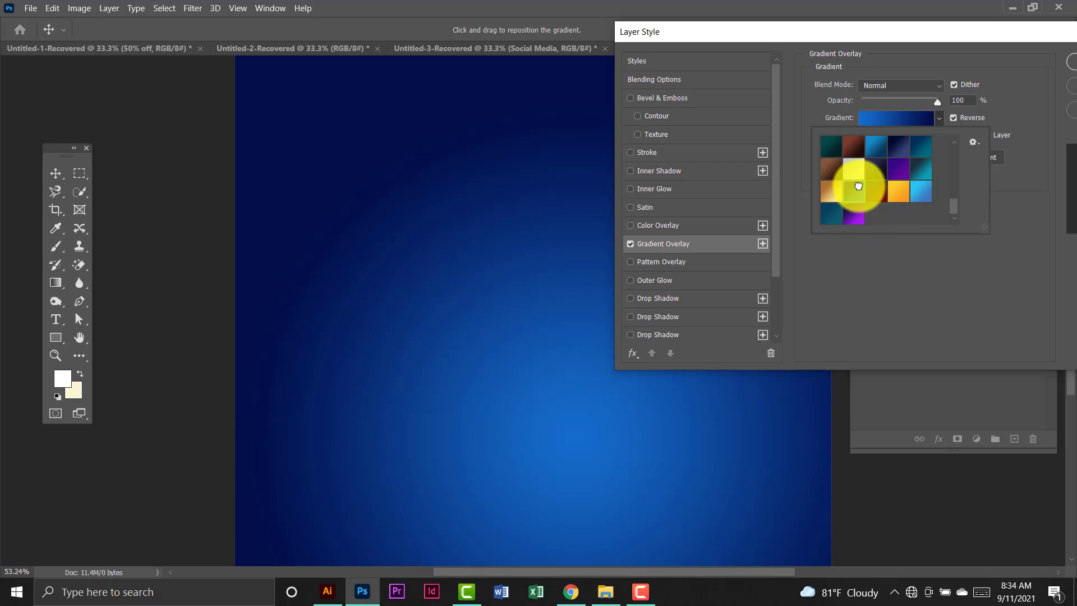
click(1020, 90)
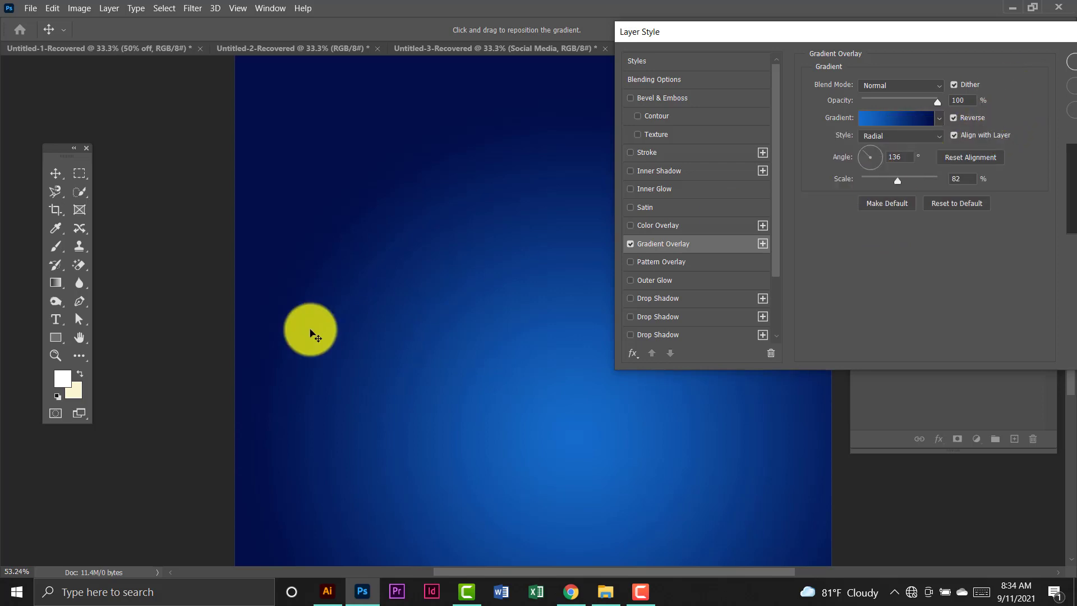
Set the gradient overlay's scale to 101%, shift its bright centre up near the canvas middle, and apply the layer style.
scroll(313, 332, down, 3)
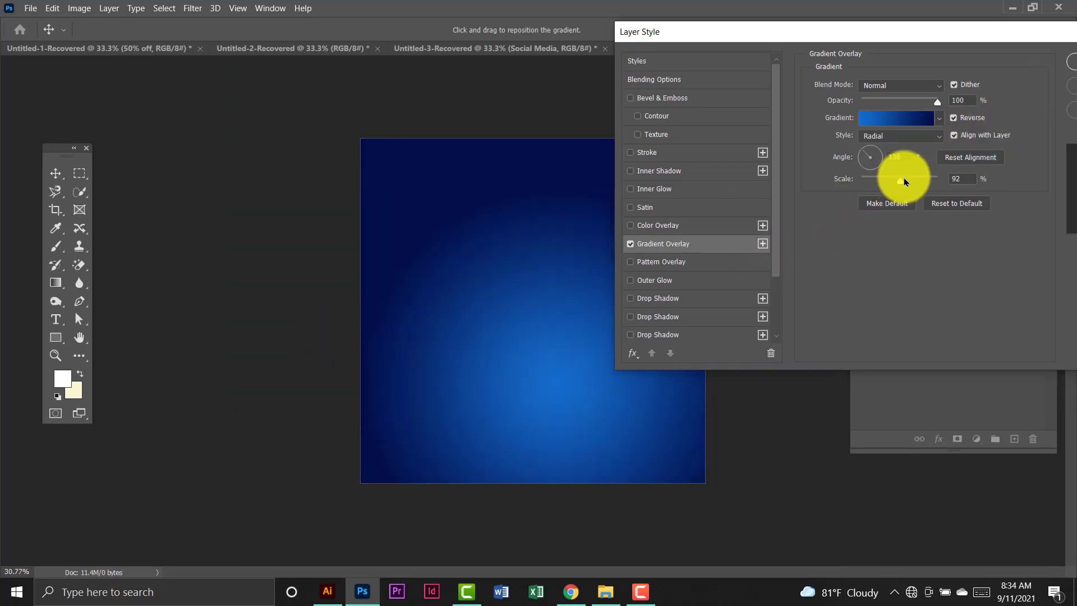
drag(904, 181, 909, 181)
drag(544, 364, 542, 336)
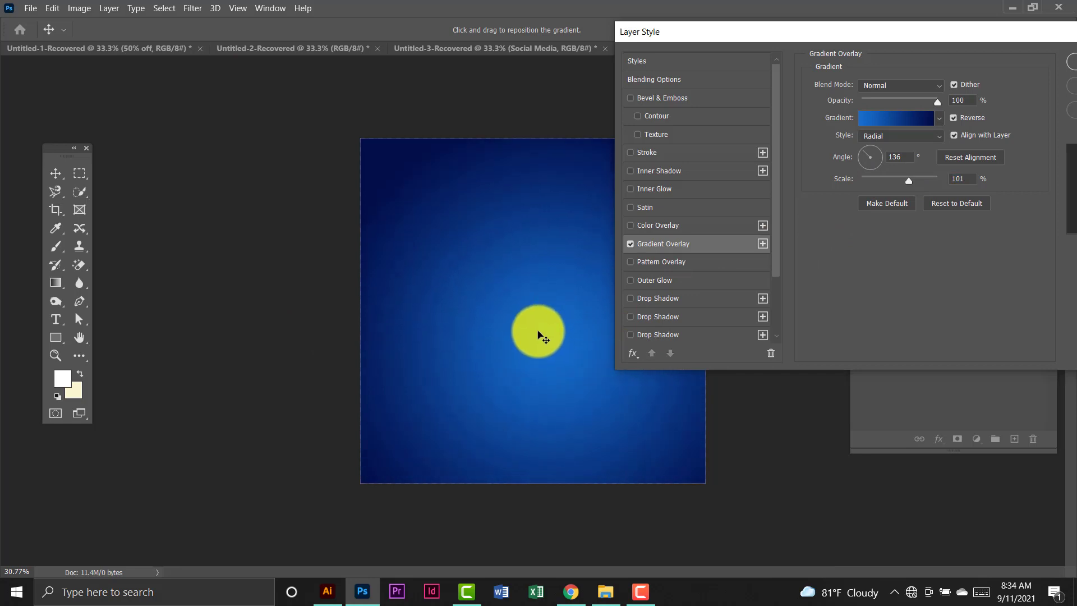
drag(932, 37, 933, 76)
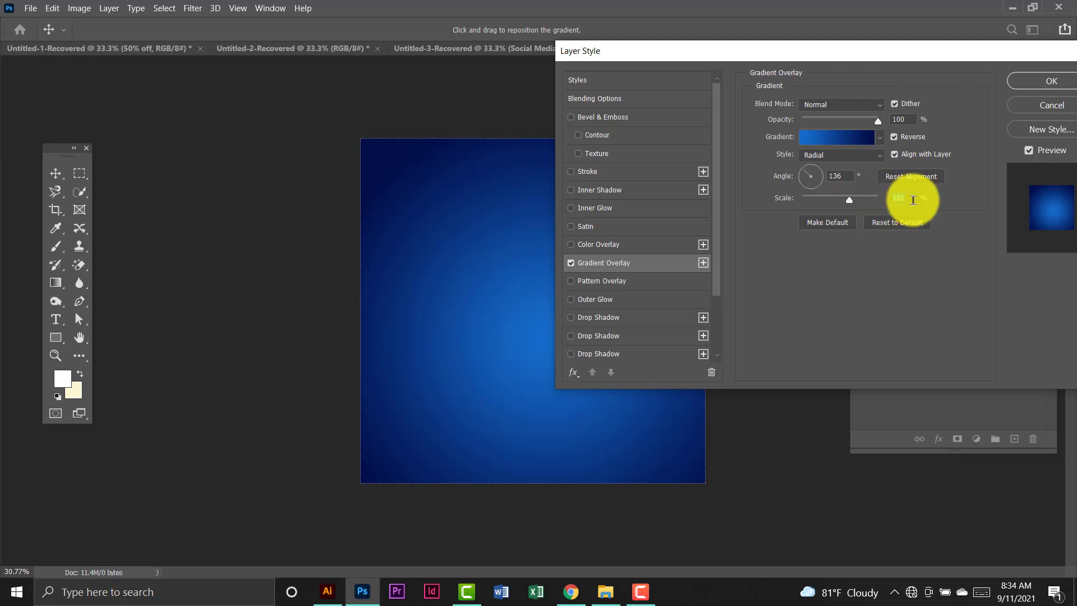
click(1046, 88)
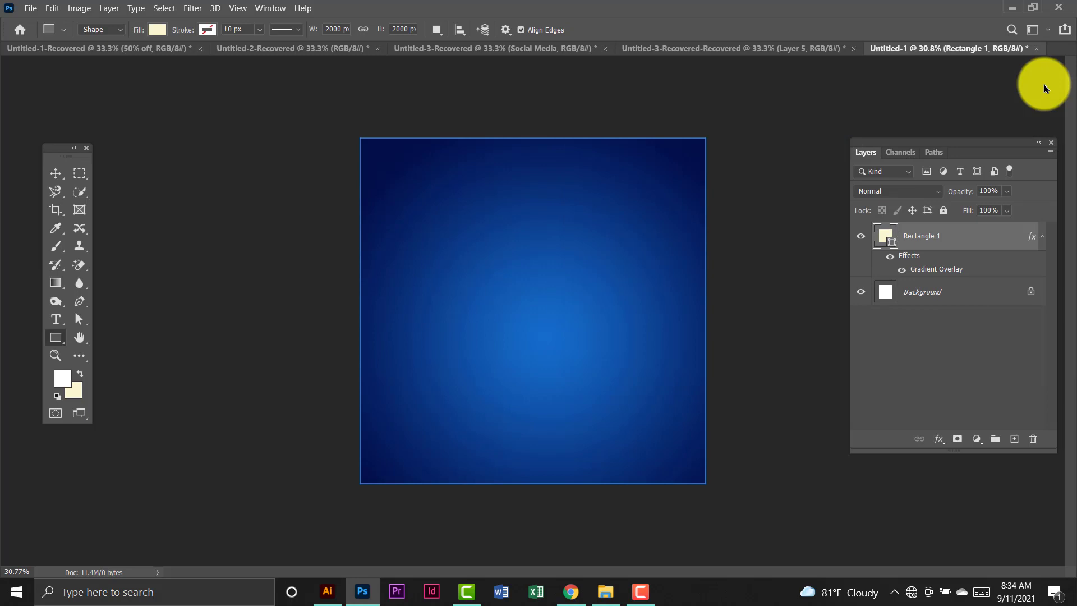
Unlock the base layer, group it with the gradient rectangle under the name "Background", and lock the group.
click(55, 173)
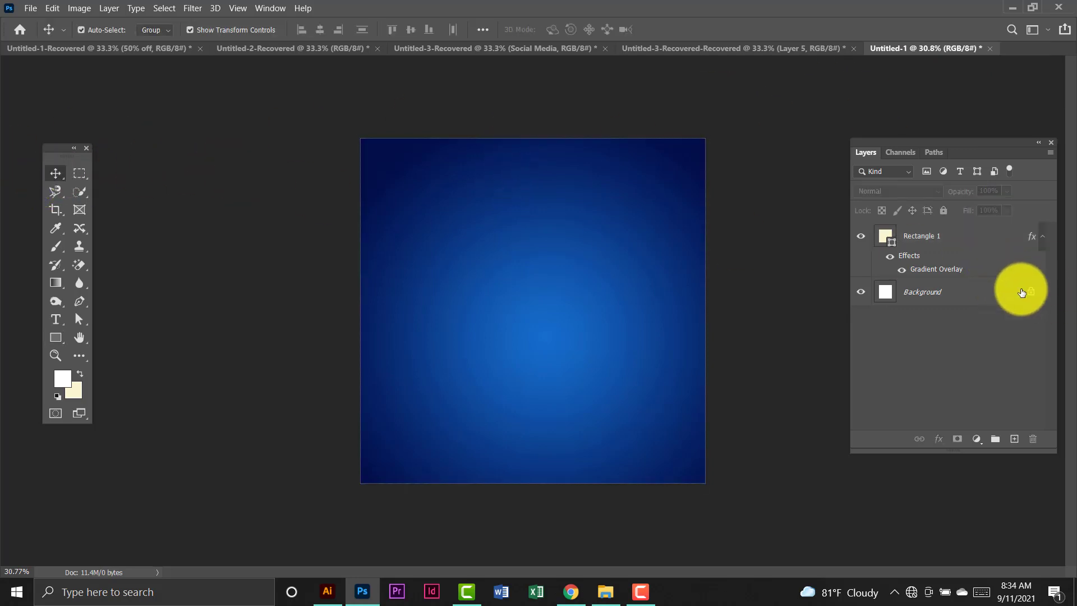
click(1032, 293)
shift+click(942, 237)
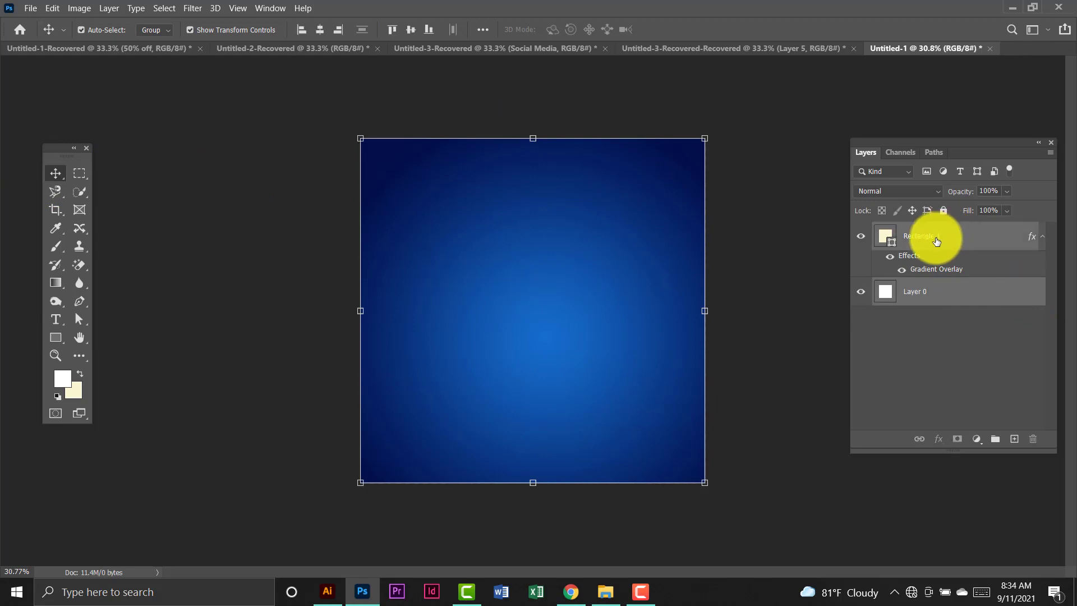
key(ctrl+g)
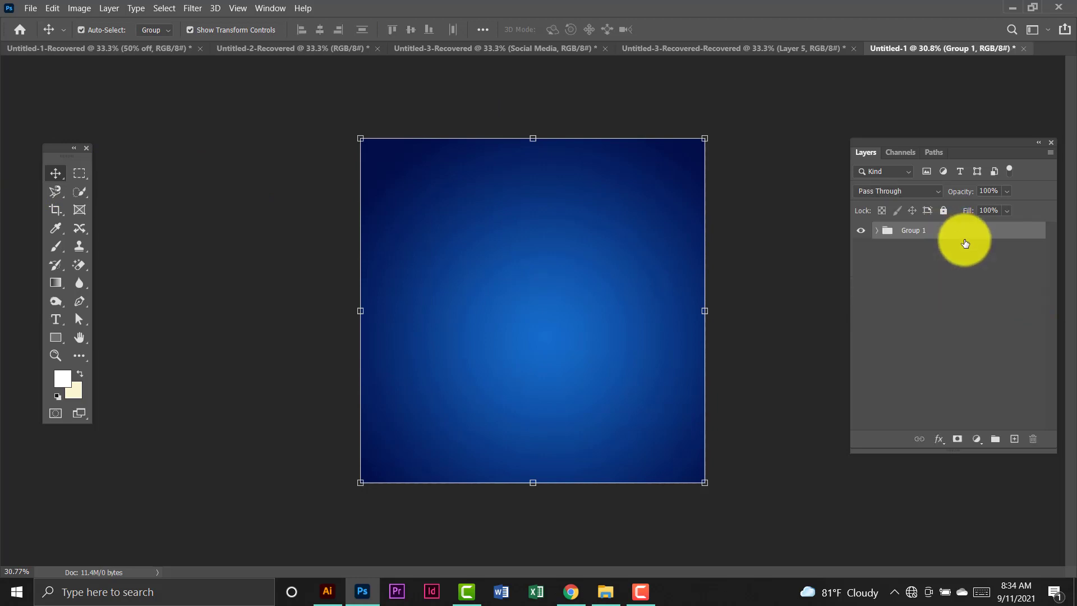
double_click(920, 238)
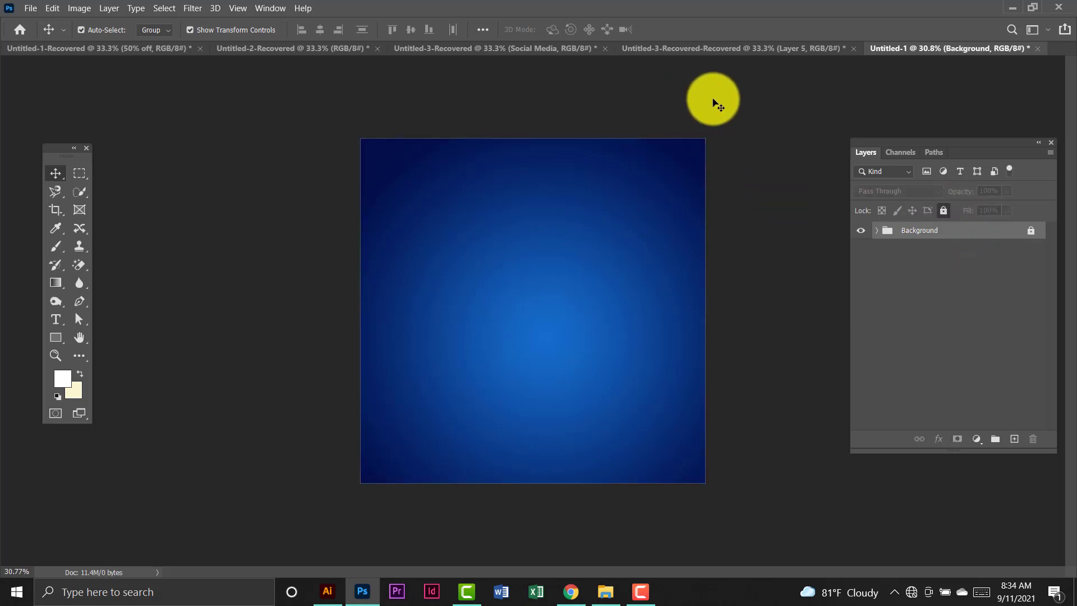
click(717, 102)
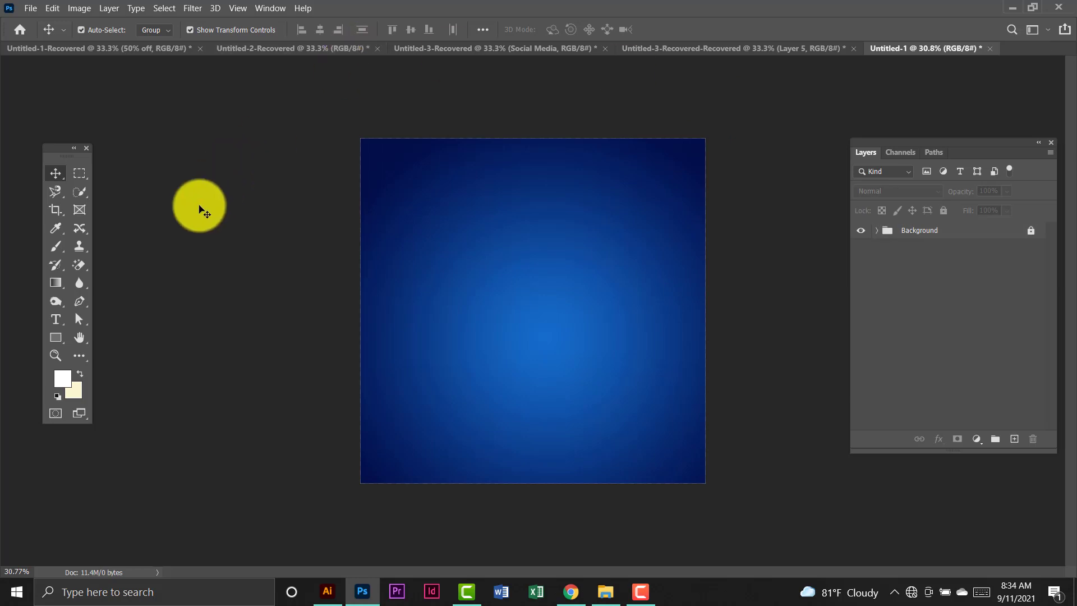
Draw a tilted six-sided polygon about 2105 x 2100 px, centred just above the canvas's upper edge.
click(58, 343)
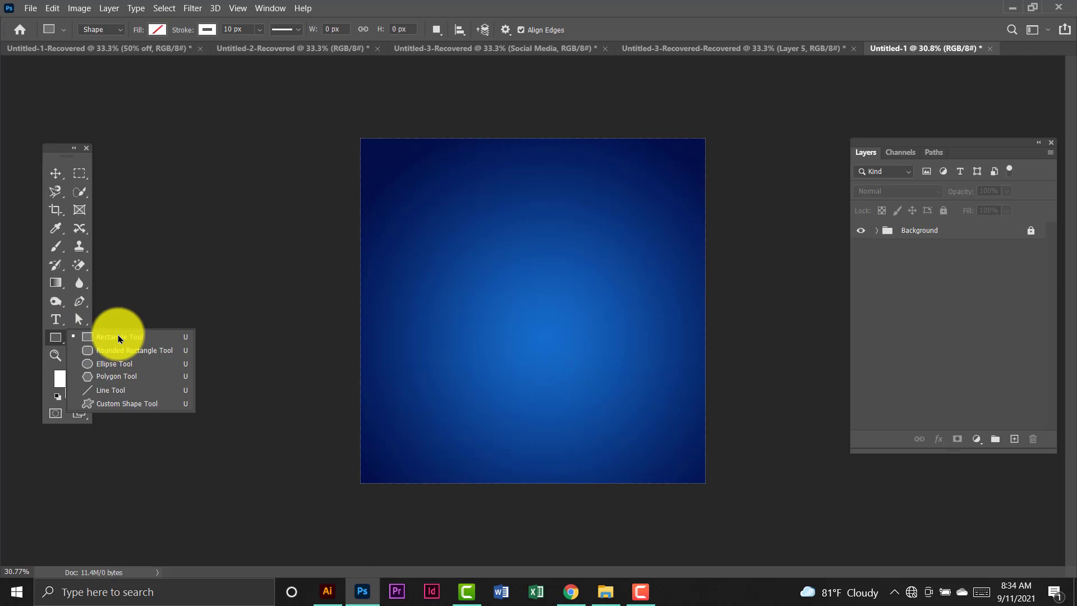
click(133, 381)
drag(564, 115, 696, 249)
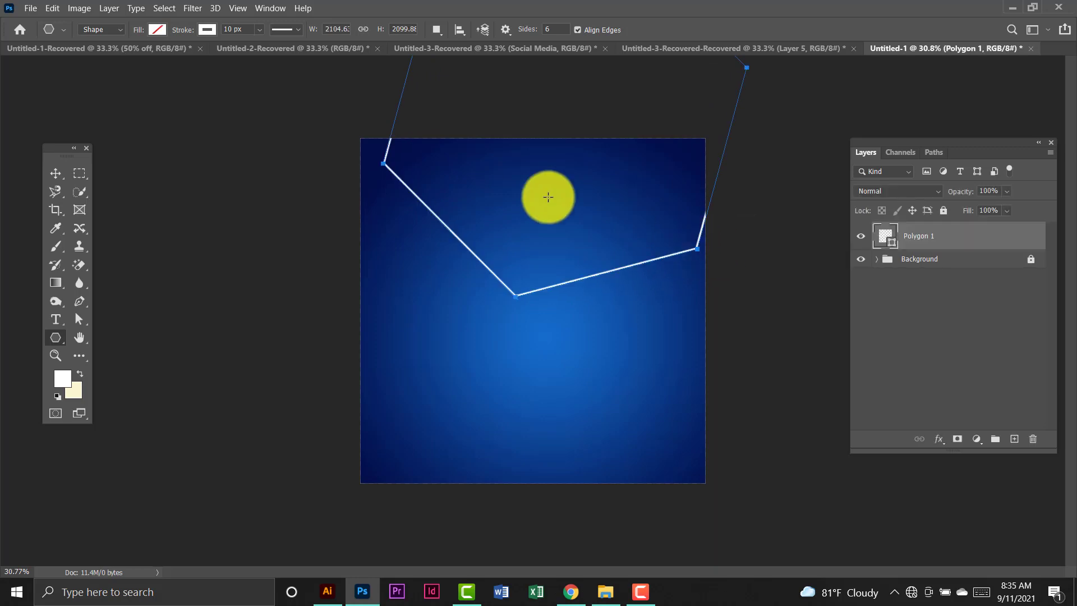
Remove the polygon's stroke and fill it with white.
click(208, 30)
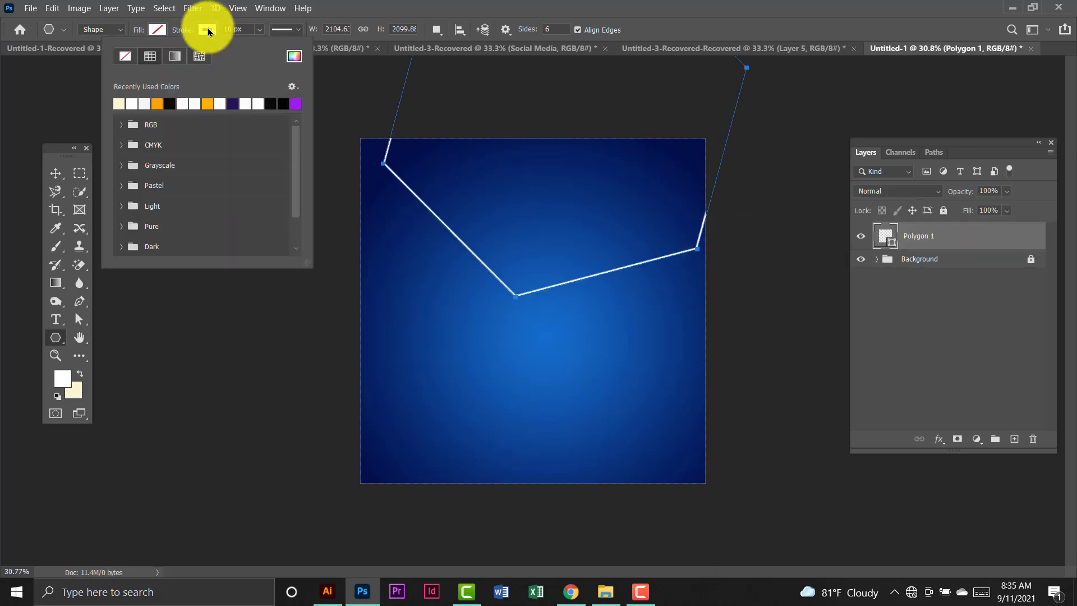
click(125, 56)
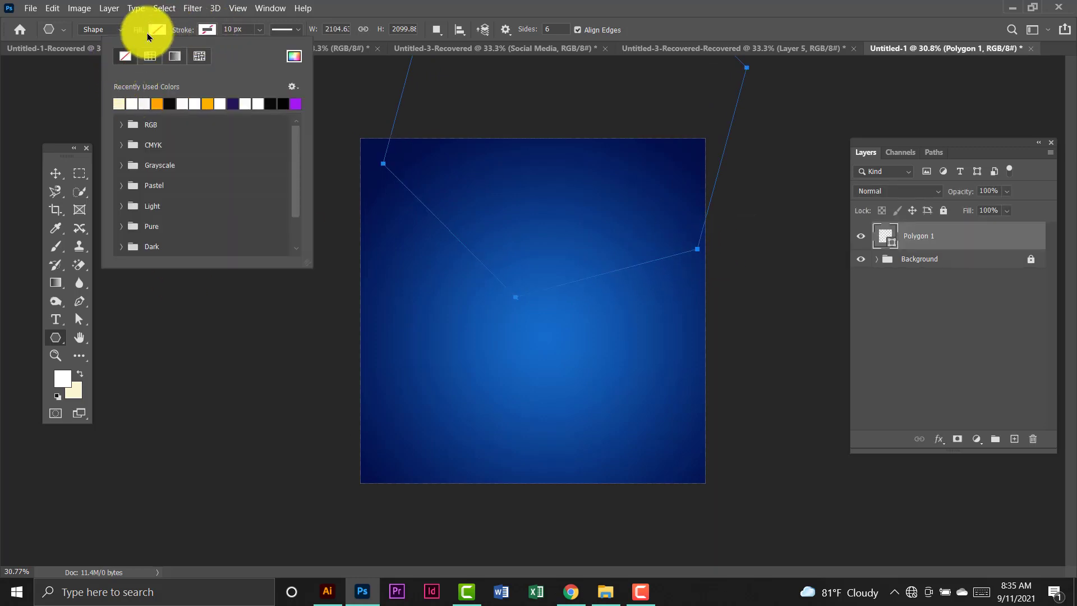
click(157, 29)
click(89, 99)
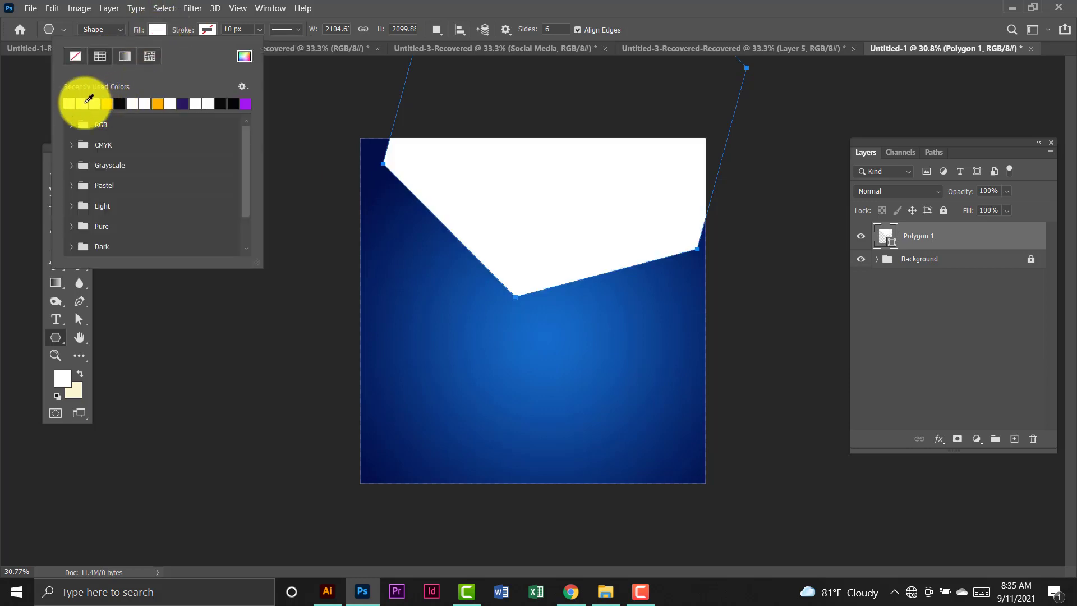
key(Return)
Move the white polygon down and right so it covers the canvas's upper-right area, with its lowest corner below mid-height.
key(v)
drag(543, 166, 618, 248)
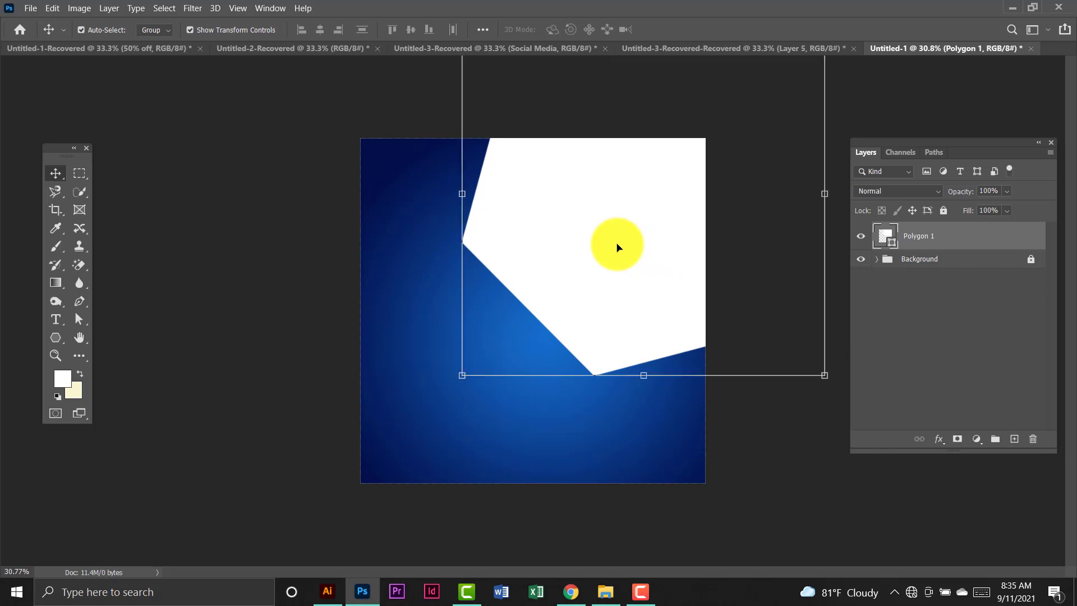
click(617, 247)
drag(619, 247, 628, 248)
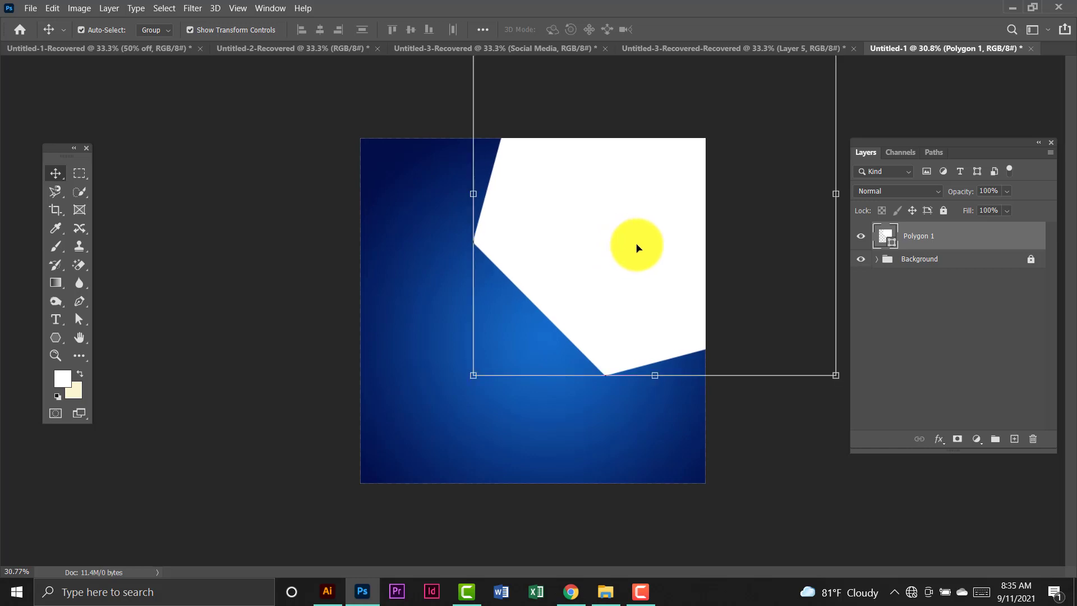
click(420, 306)
click(578, 248)
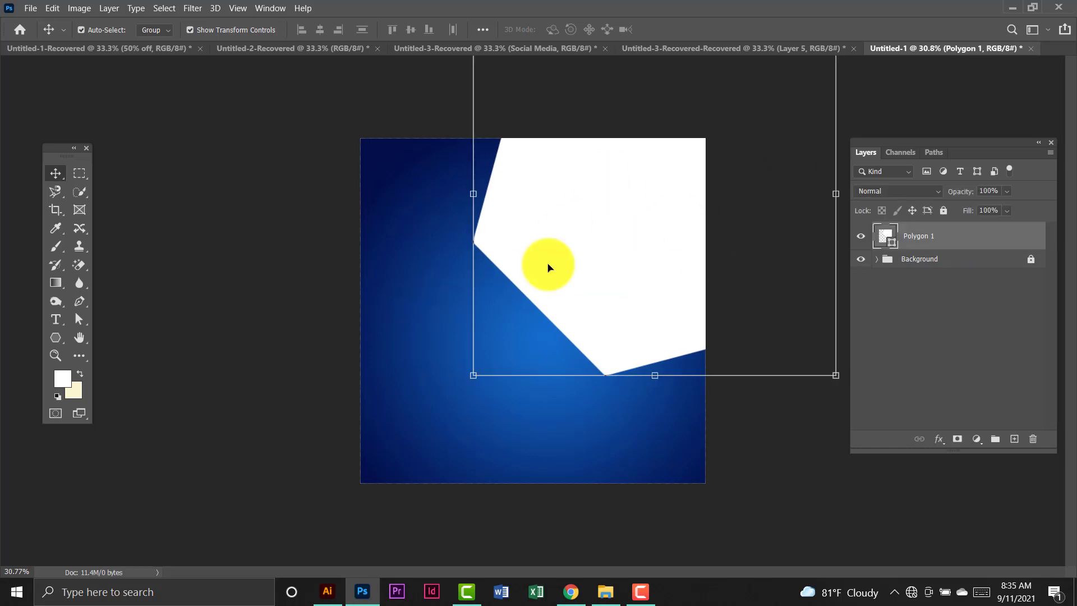
drag(642, 170, 615, 184)
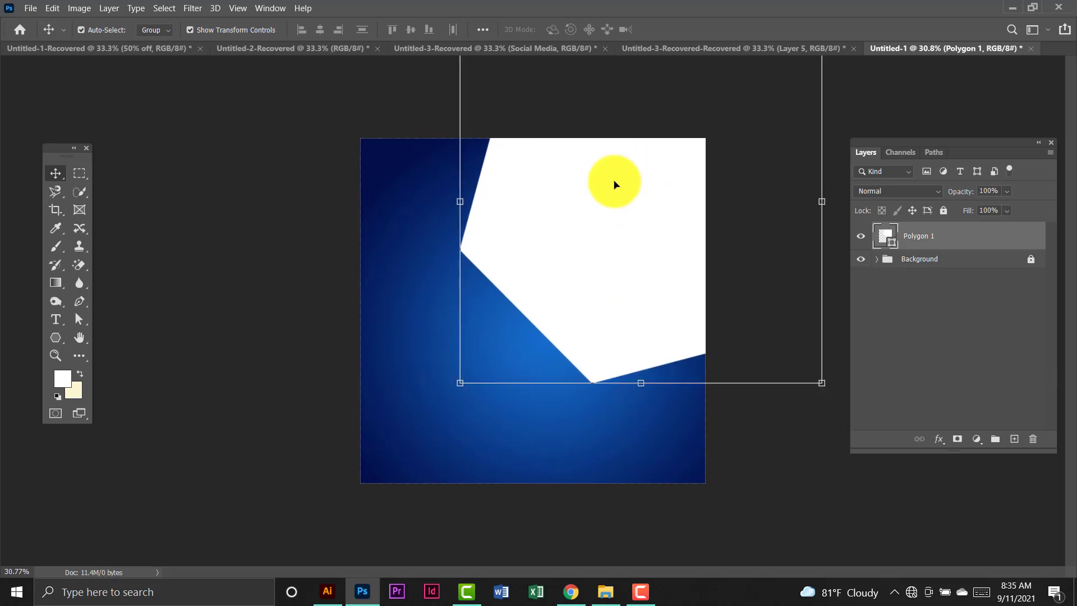
Duplicate the white polygon behind the original and enlarge the copy to about 101.5%.
key(ctrl+j)
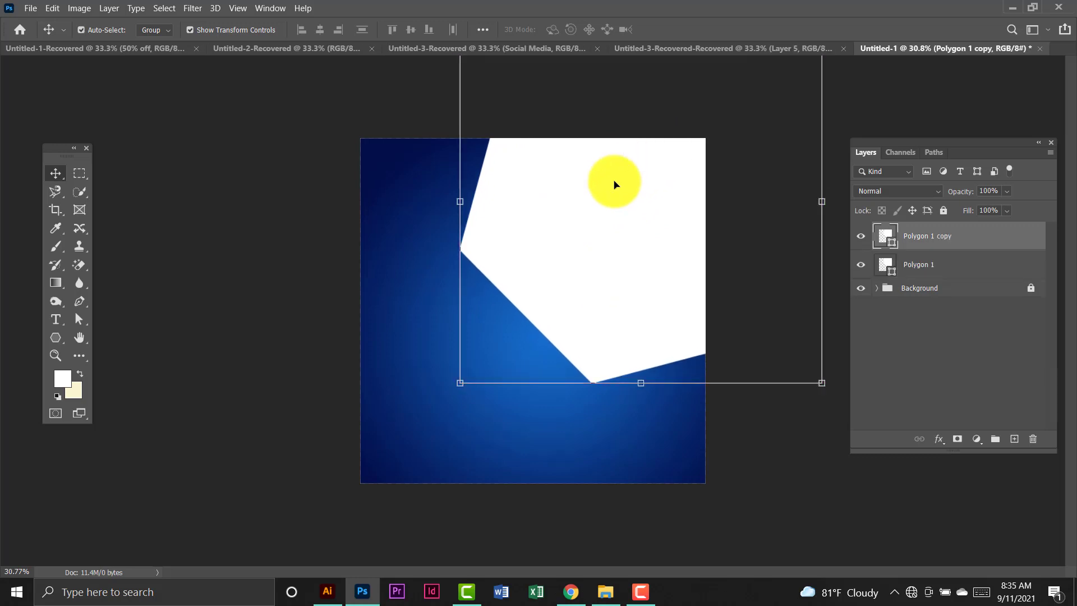
key(ctrl+bracketleft)
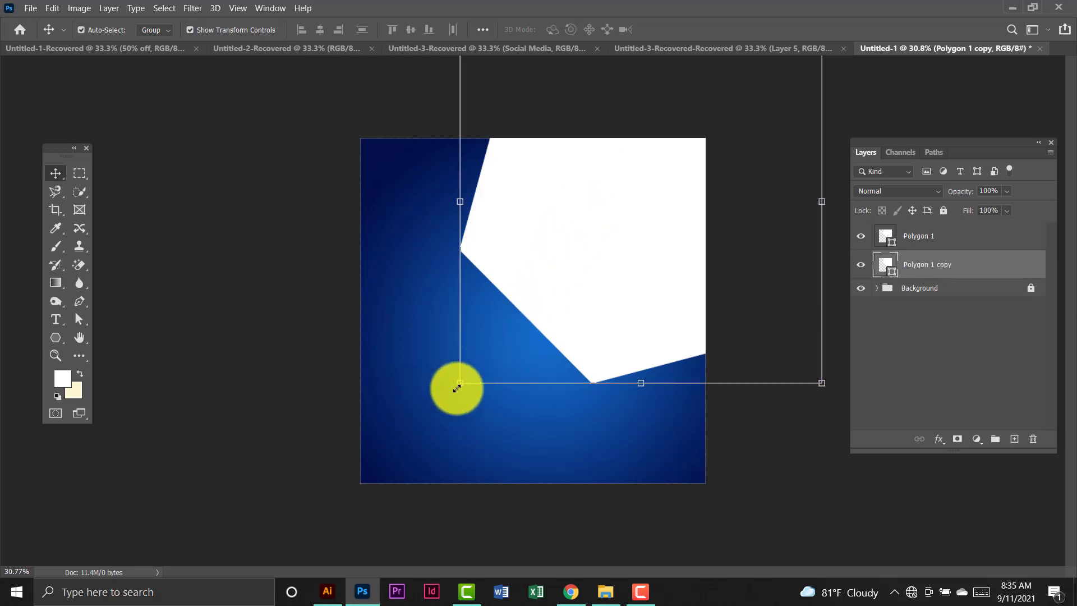
drag(457, 387, 449, 390)
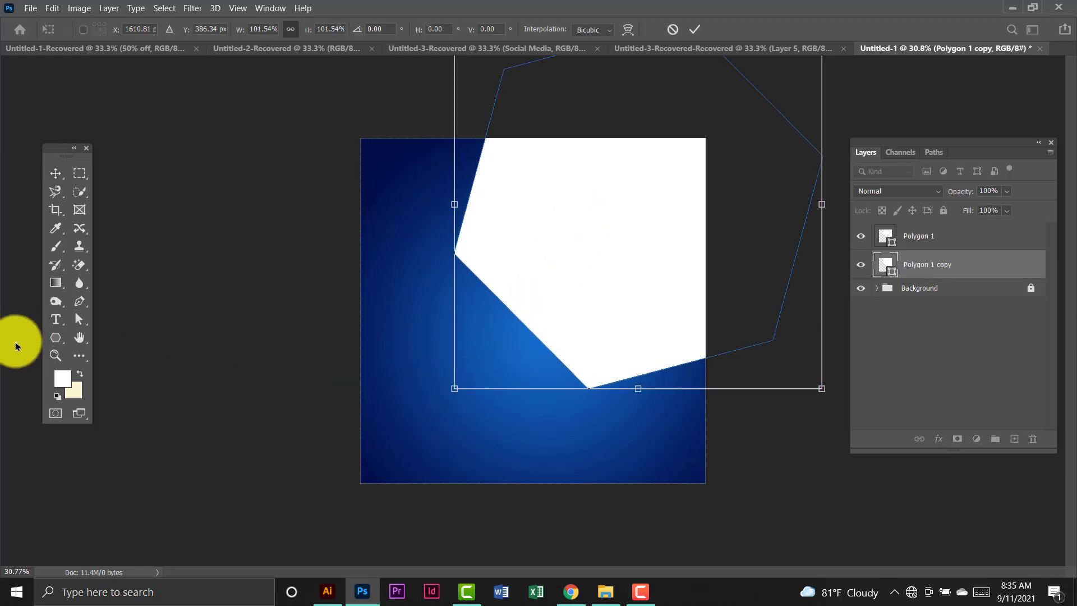
Remove the polygon copy's fill and give it a white stroke.
click(55, 338)
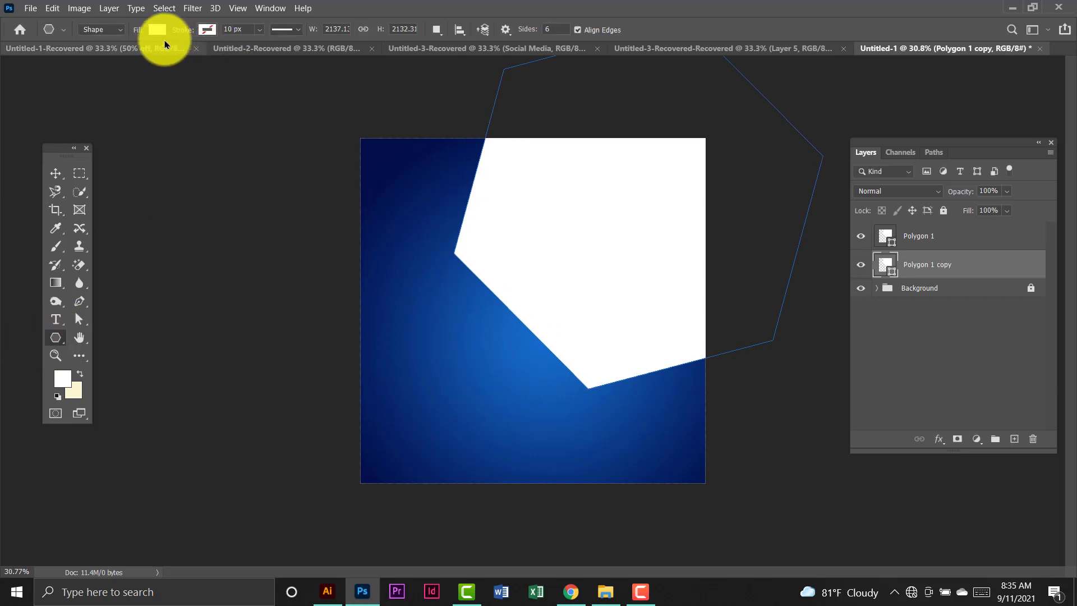
click(157, 30)
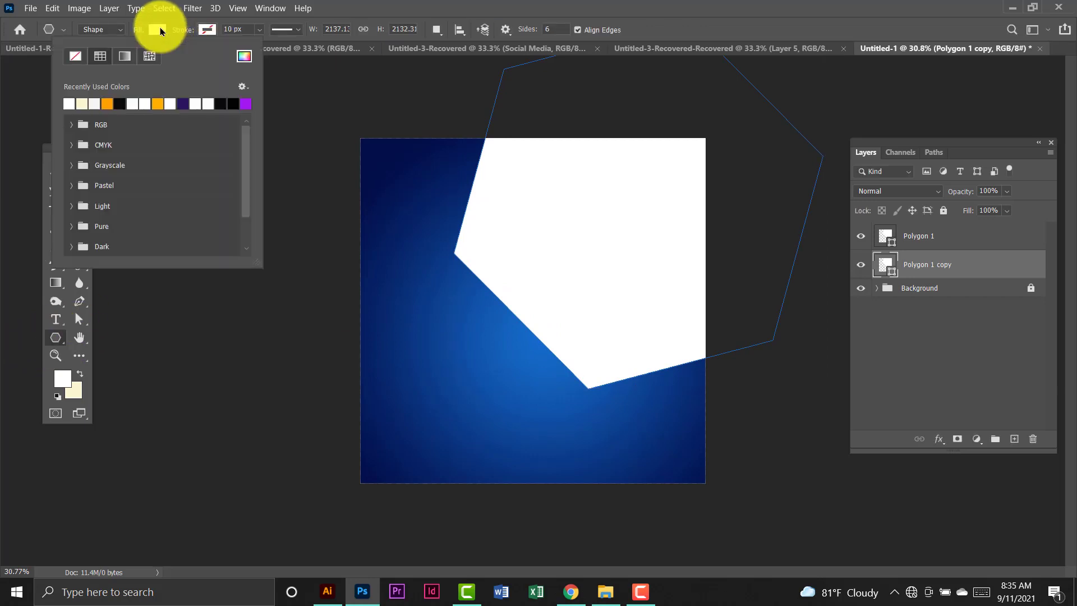
click(75, 56)
click(207, 29)
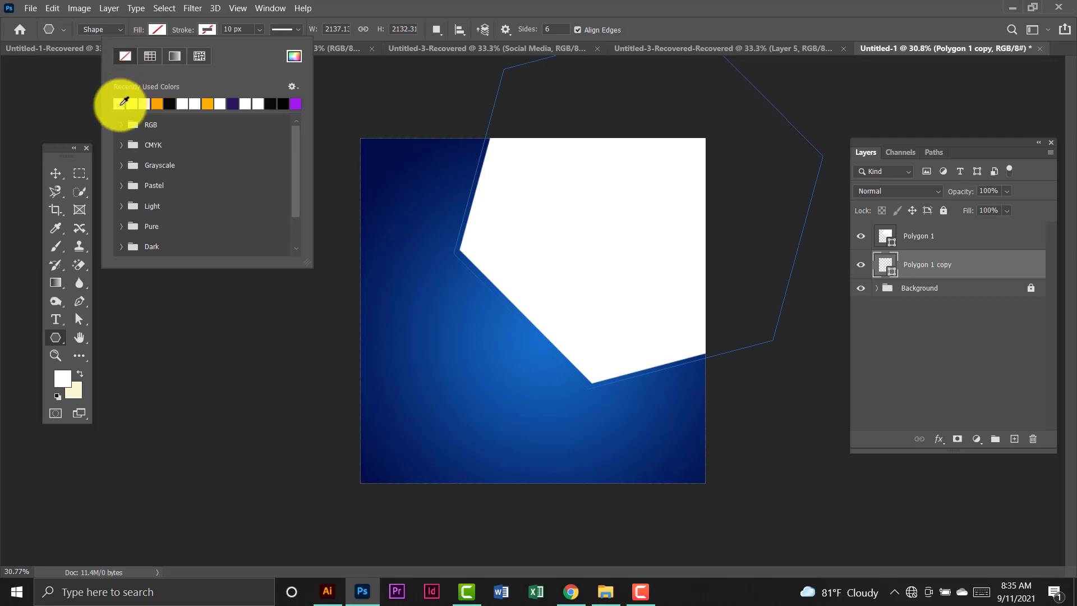
click(123, 103)
key(v)
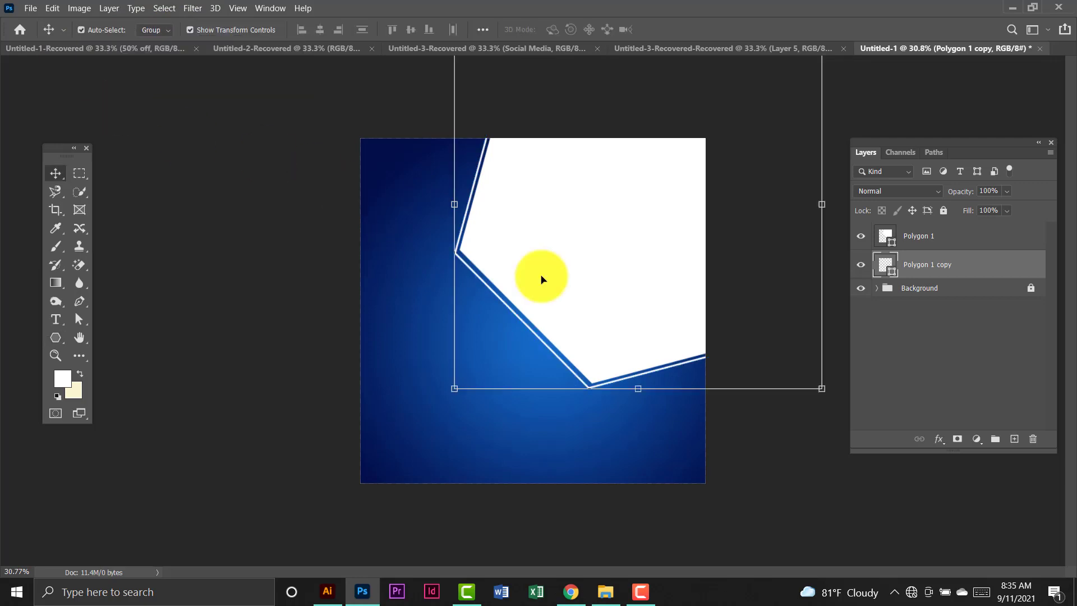
Enlarge the outlined polygon to about 7.17 × 7.15 in and nudge it slightly to the right.
drag(458, 390, 454, 392)
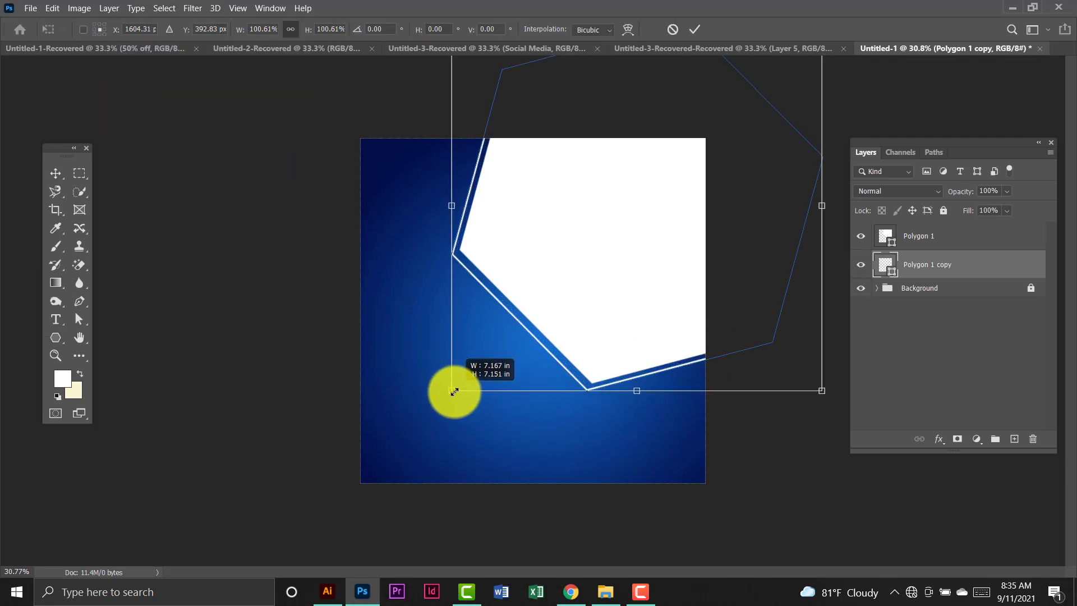
click(51, 178)
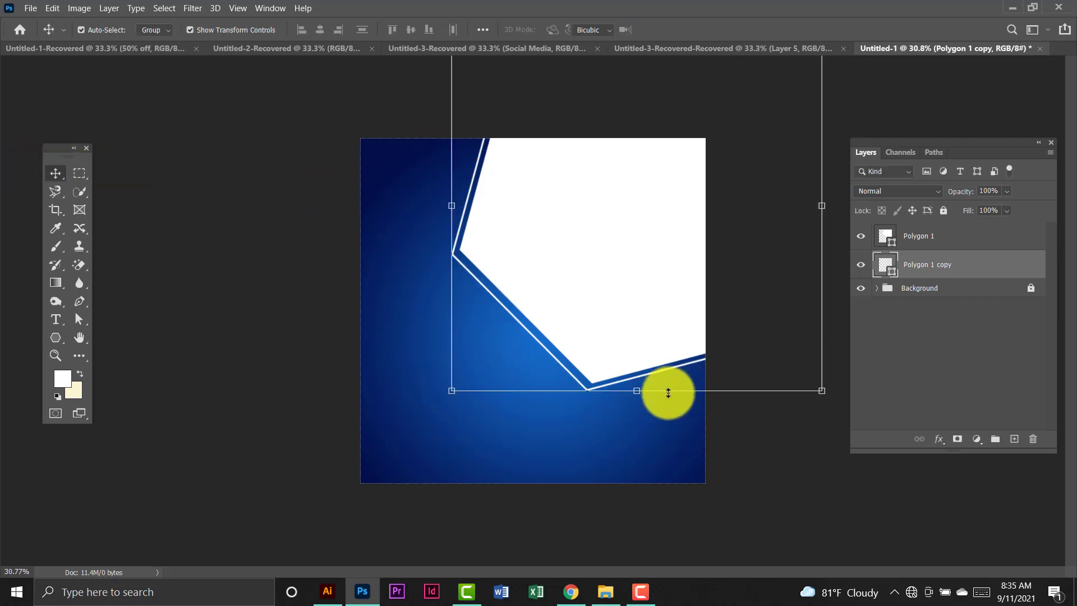
drag(668, 392, 675, 392)
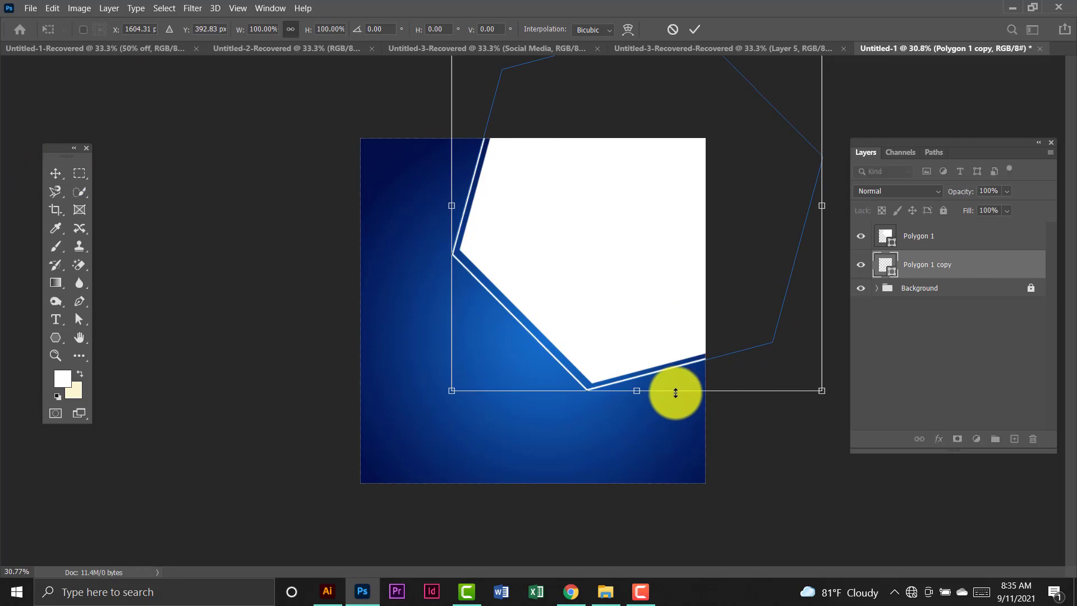
key(Down)
key(Right)
key(Right)
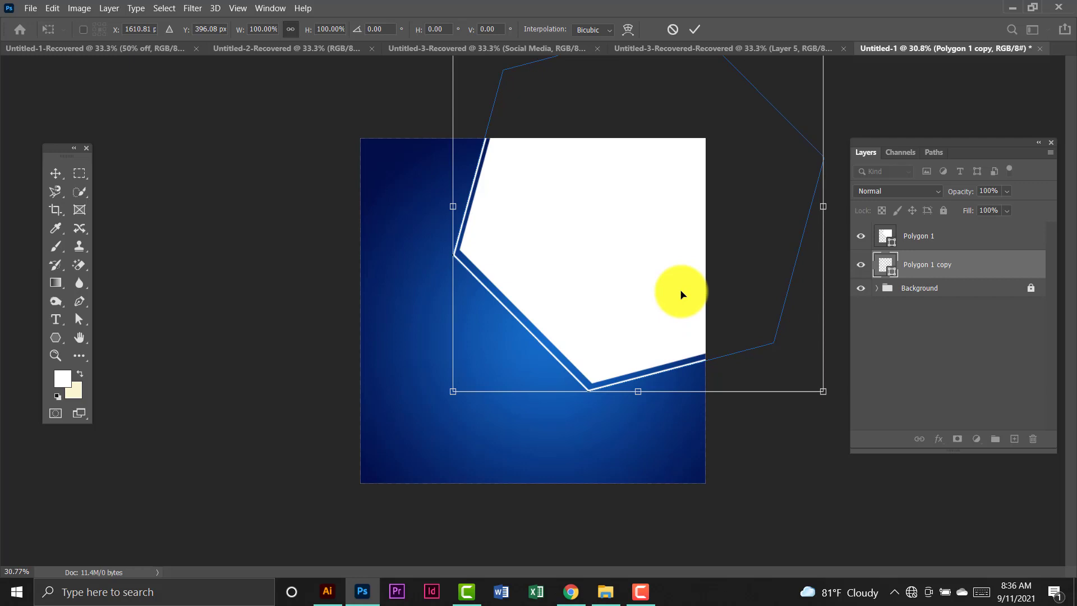
key(Up)
key(Up)
key(Up)
key(Right)
key(Right)
key(Right)
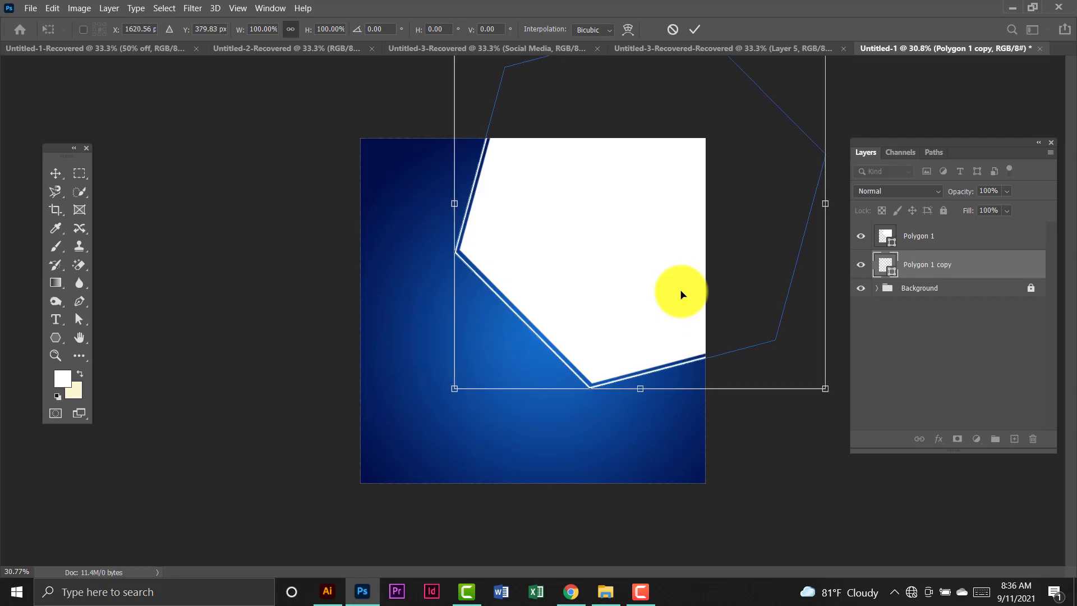
key(Up)
key(Down)
key(Down)
key(Down)
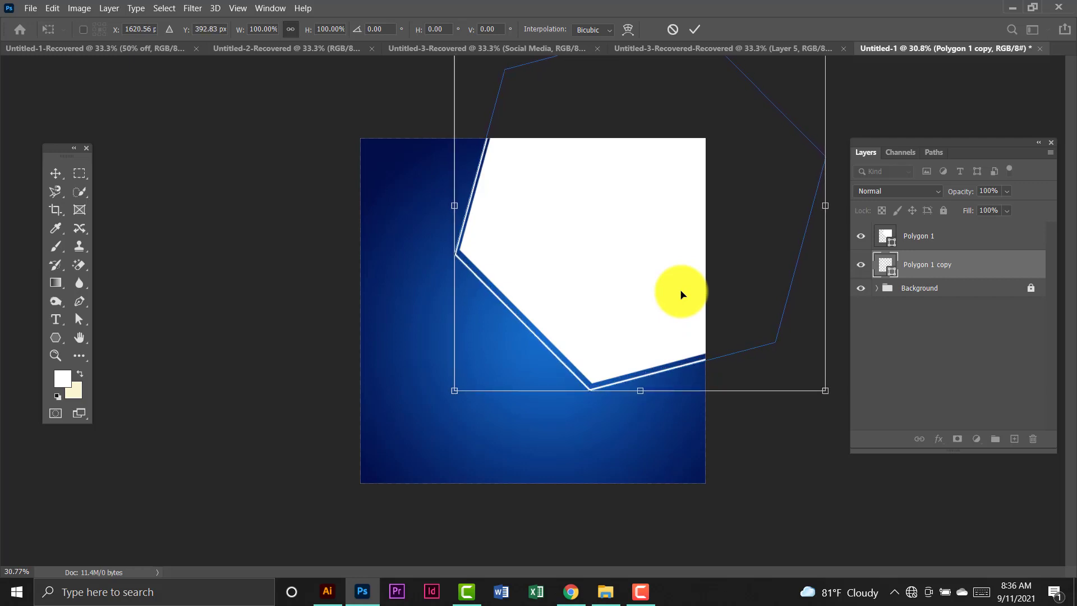
Stretch the outlined polygon to about 105.7% width and 101.4% height to widen its gap around the white polygon.
drag(460, 207, 449, 206)
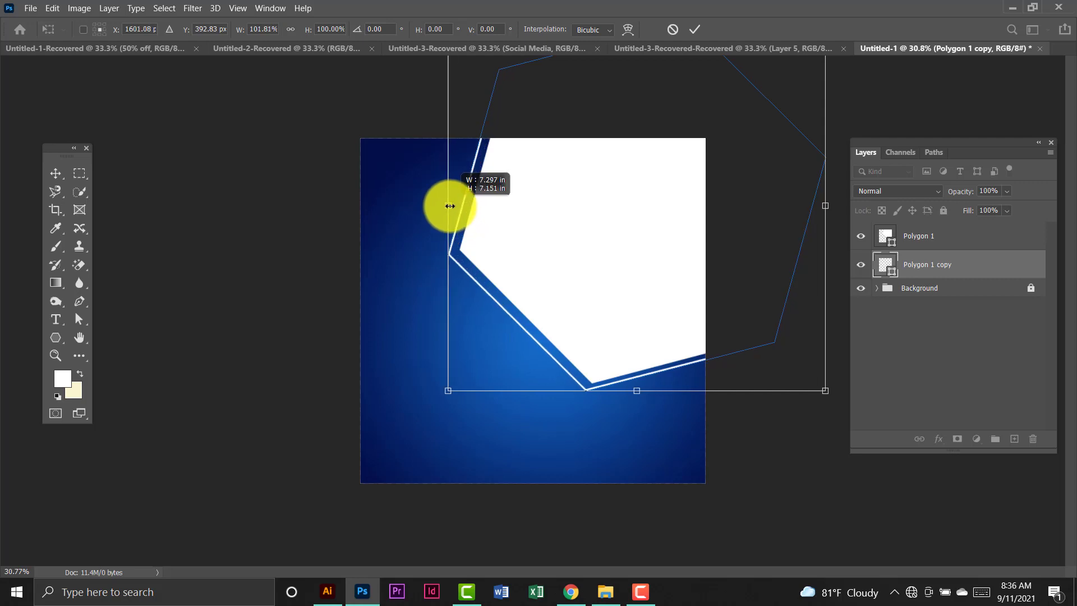
mouse_move(824, 390)
mouse_down()
mouse_move(823, 399)
mouse_move(823, 386)
mouse_move(838, 396)
mouse_up()
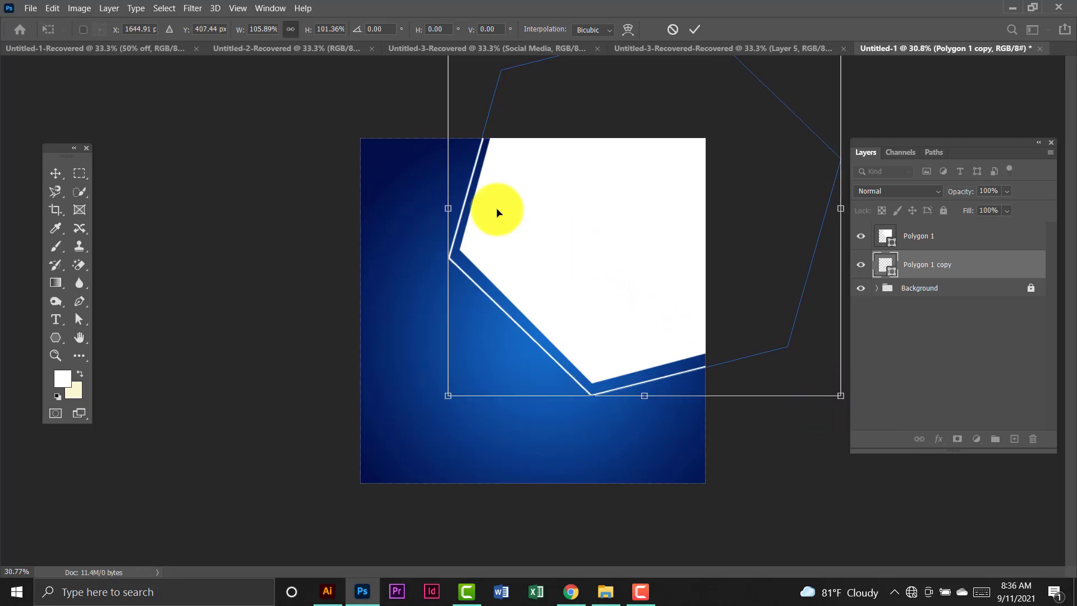
drag(451, 209, 451, 186)
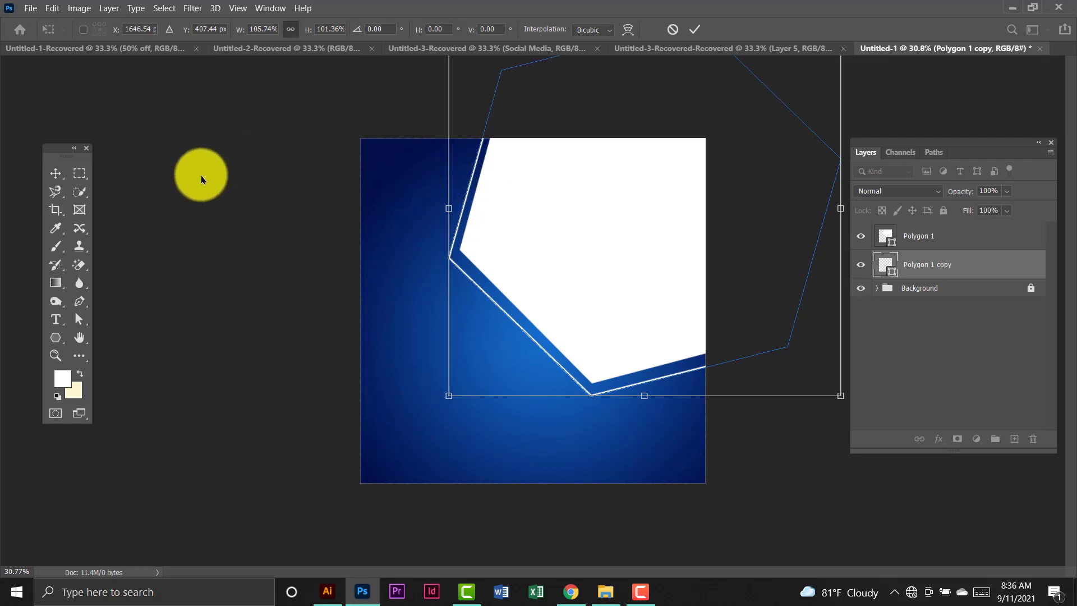
click(50, 172)
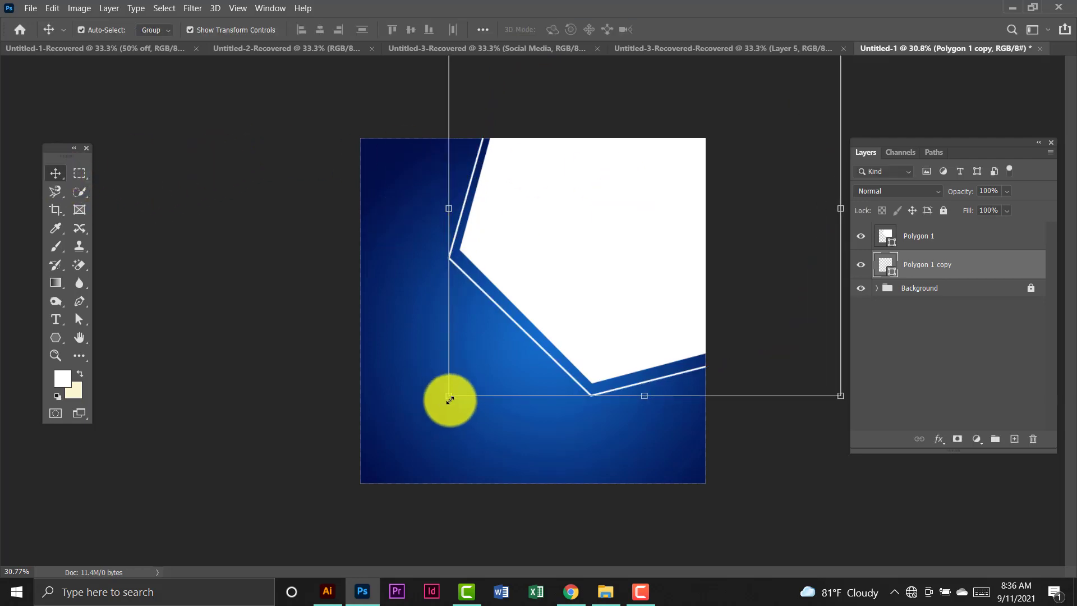
Rotate the outlined polygon about 1°, scale it to about 99.5%, and shift it slightly right to even the gap.
drag(441, 402, 503, 335)
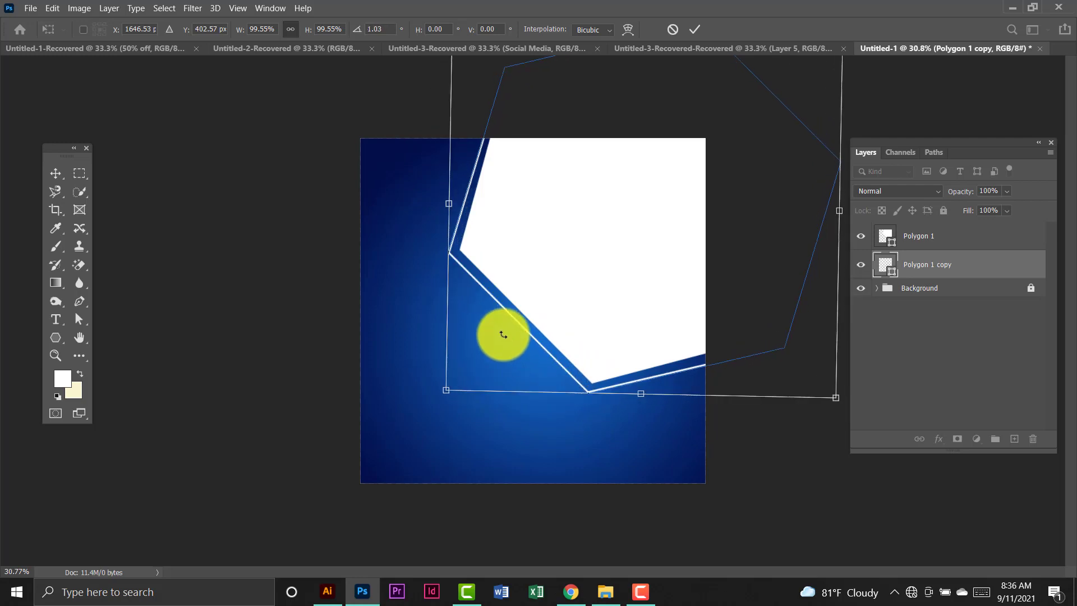
key(Right)
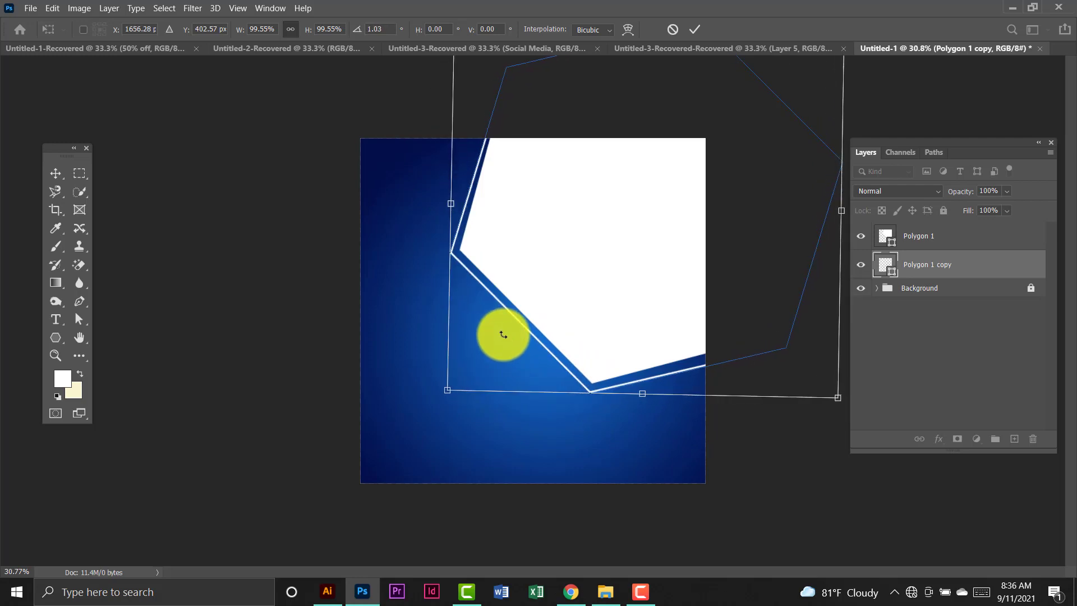
click(56, 174)
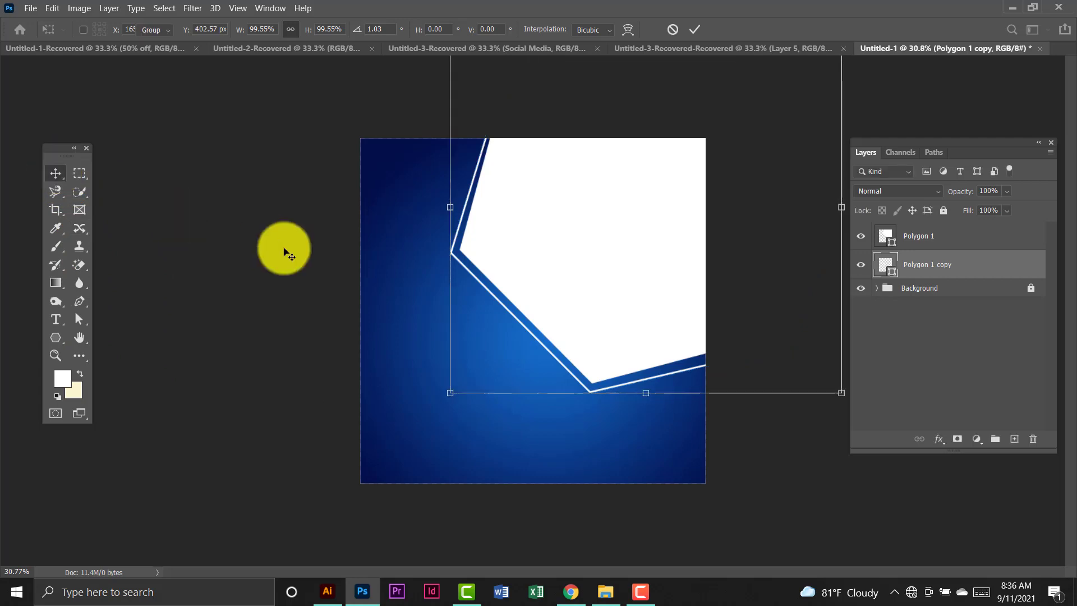
click(285, 249)
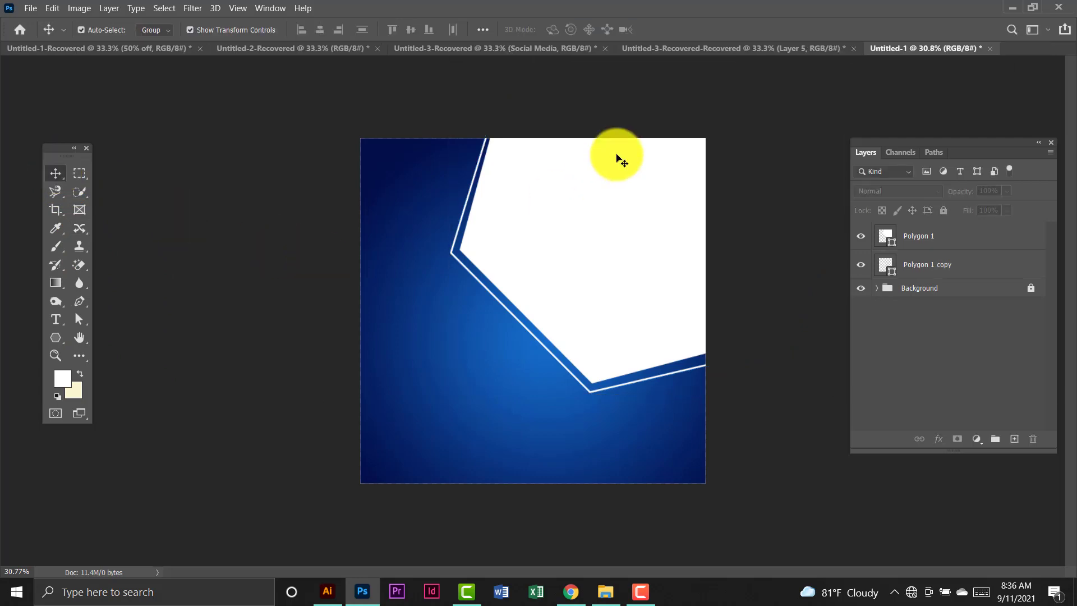
In Untitled-3-Recovered, move the tomato salad bowl photo to the canvas's upper-right corner and the plated salad photo to the upper-left.
click(298, 49)
click(503, 52)
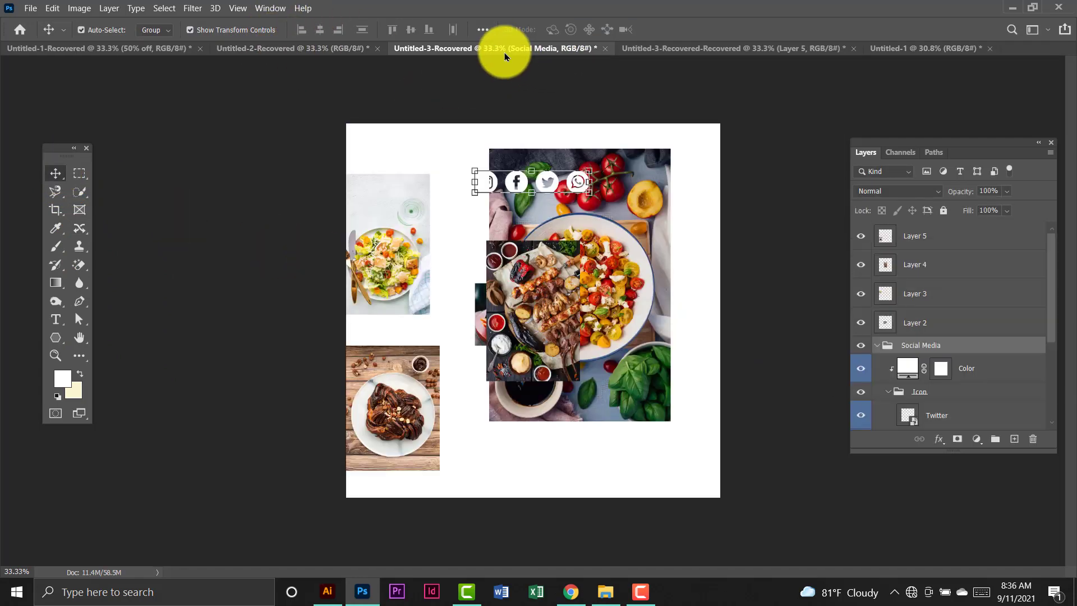
click(619, 266)
drag(647, 224, 707, 174)
click(400, 244)
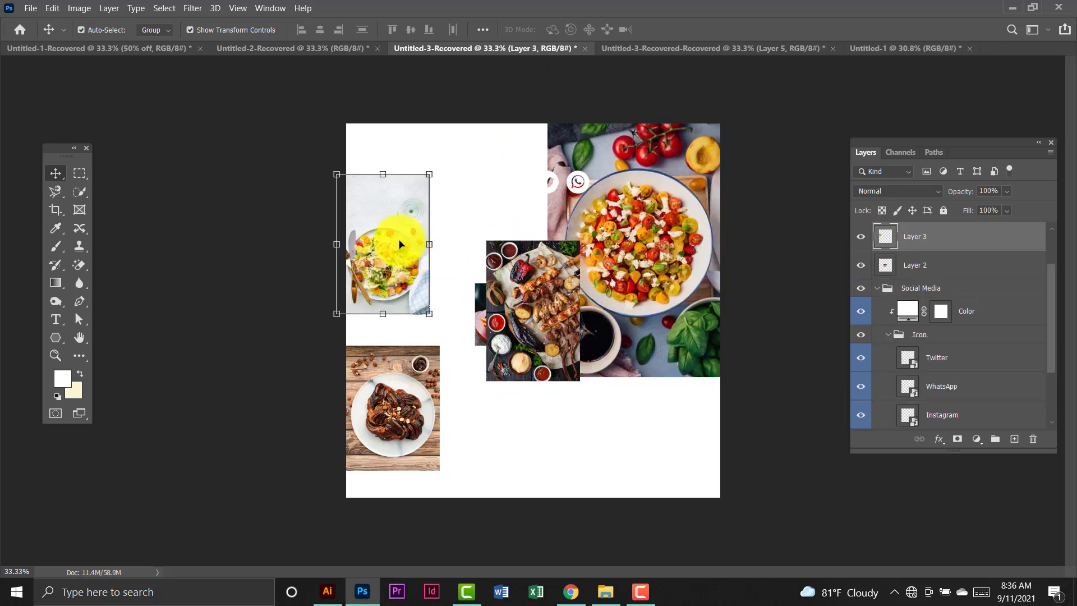
drag(415, 236, 425, 194)
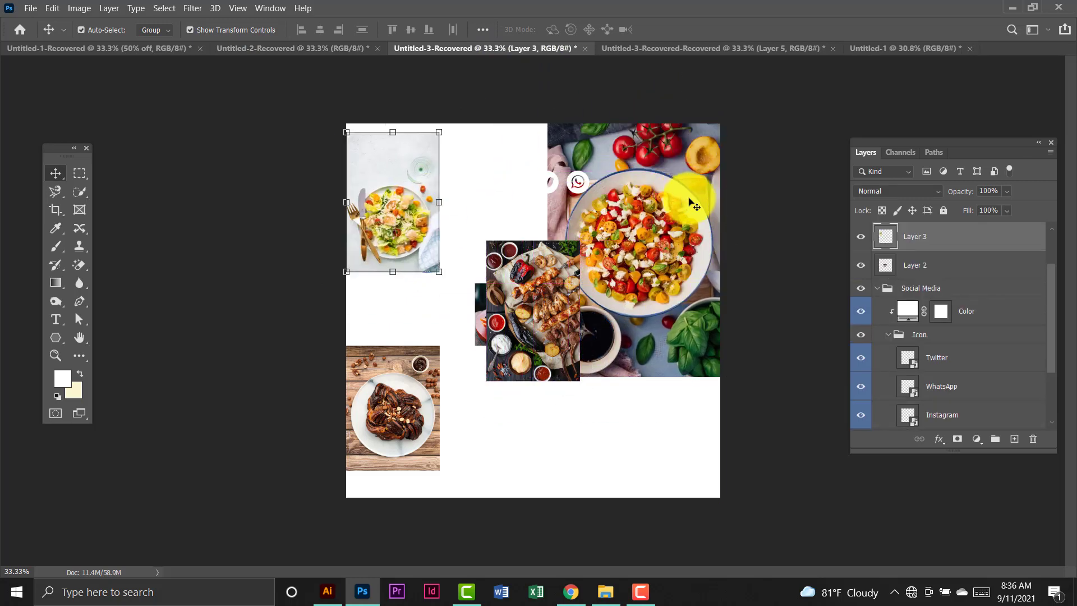
Bring the tomato salad bowl photo into the Untitled-1 document and enlarge it over the white polygon.
click(695, 210)
drag(695, 211, 644, 263)
drag(556, 134, 477, 82)
drag(684, 314, 668, 370)
key(Return)
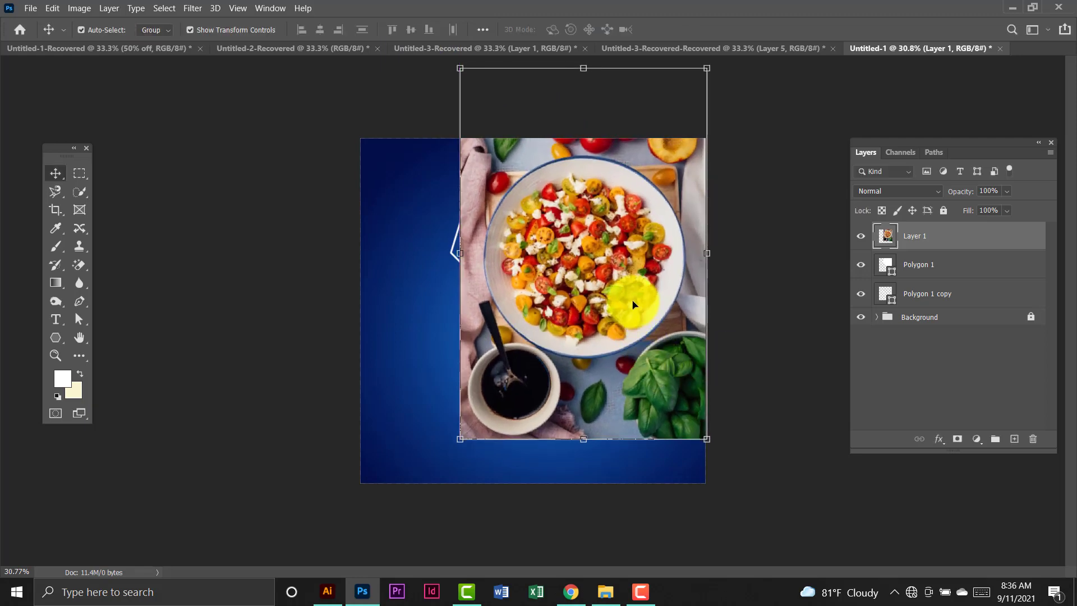
key(ctrl+bracketleft)
key(ctrl+bracketleft)
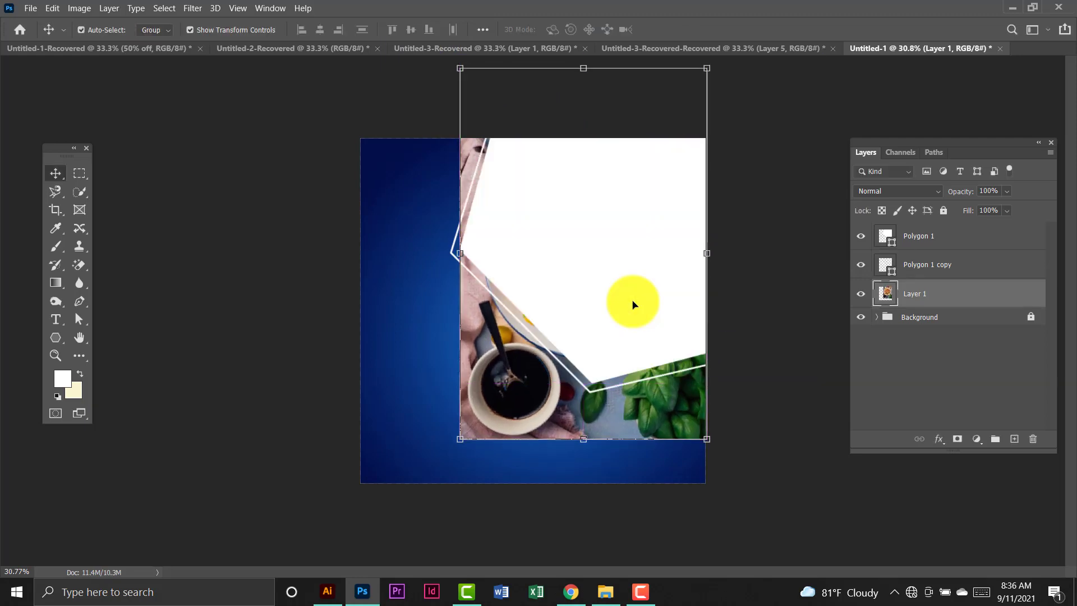
key(ctrl+bracketright)
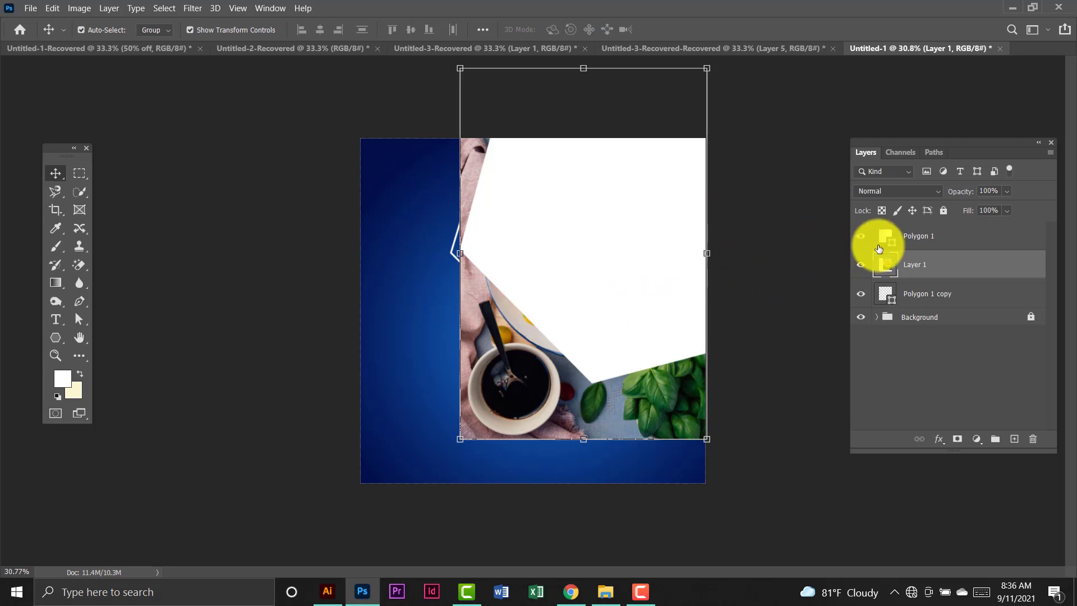
key(ctrl+bracketright)
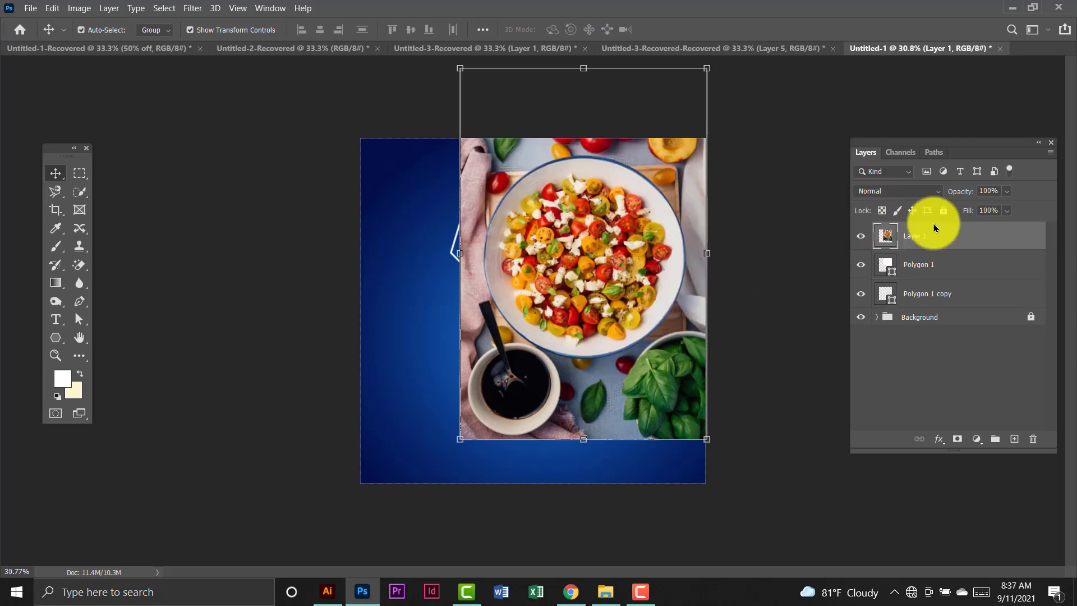
Clip the salad photo layer to the white polygon with a clipping mask.
right_click(981, 233)
click(856, 257)
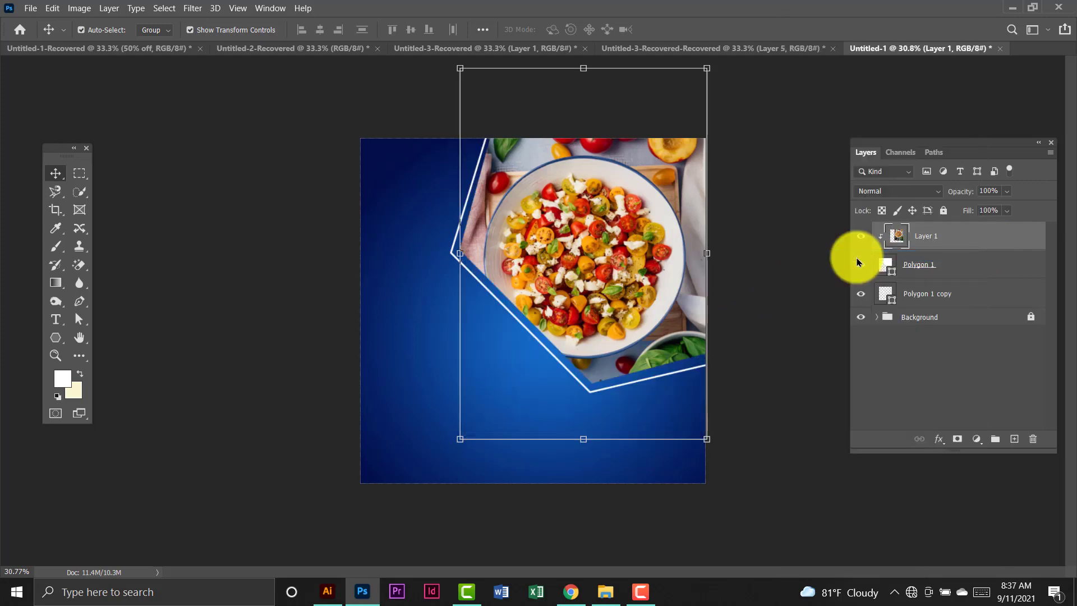
click(630, 226)
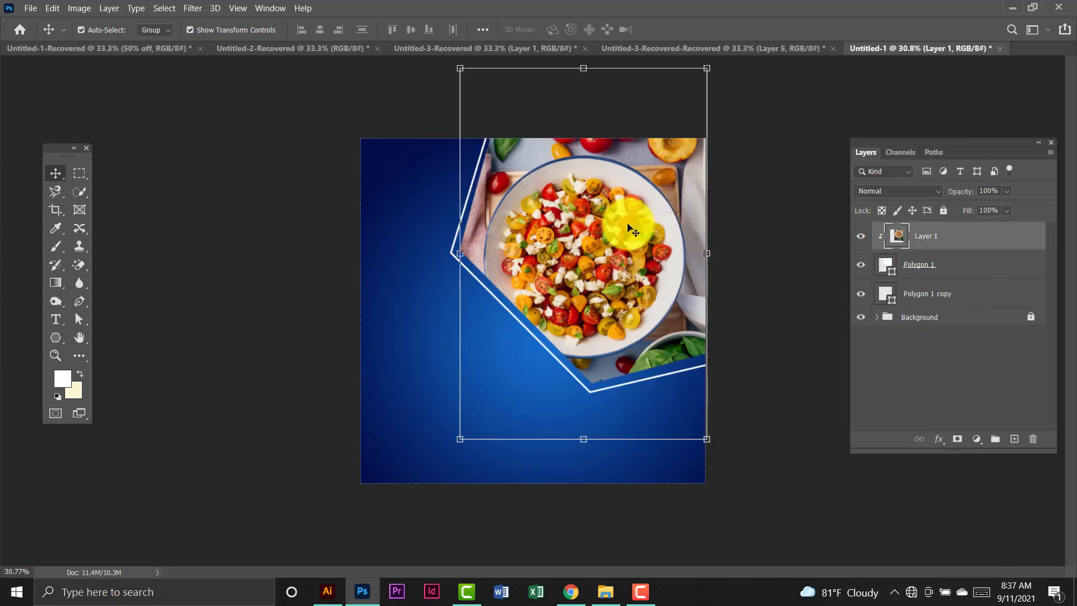
Enlarge the clipped salad photo to about 108.6% and reposition it so it fills the polygon's visible area.
drag(648, 206, 669, 187)
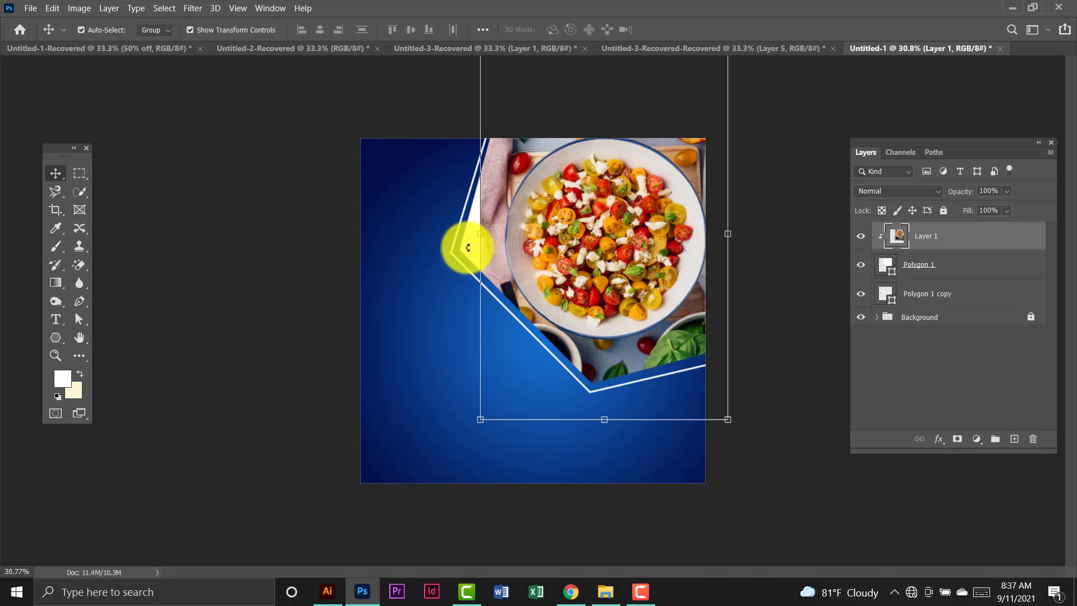
drag(475, 239, 457, 233)
drag(583, 234, 558, 247)
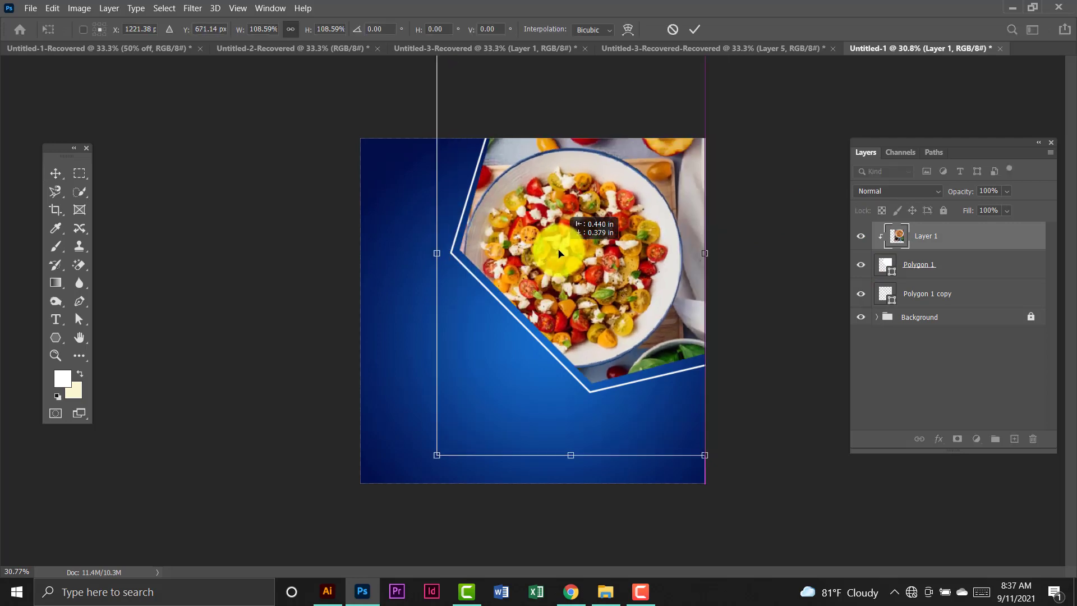
mouse_move(663, 261)
mouse_down()
mouse_move(673, 233)
mouse_move(667, 277)
mouse_up()
click(738, 228)
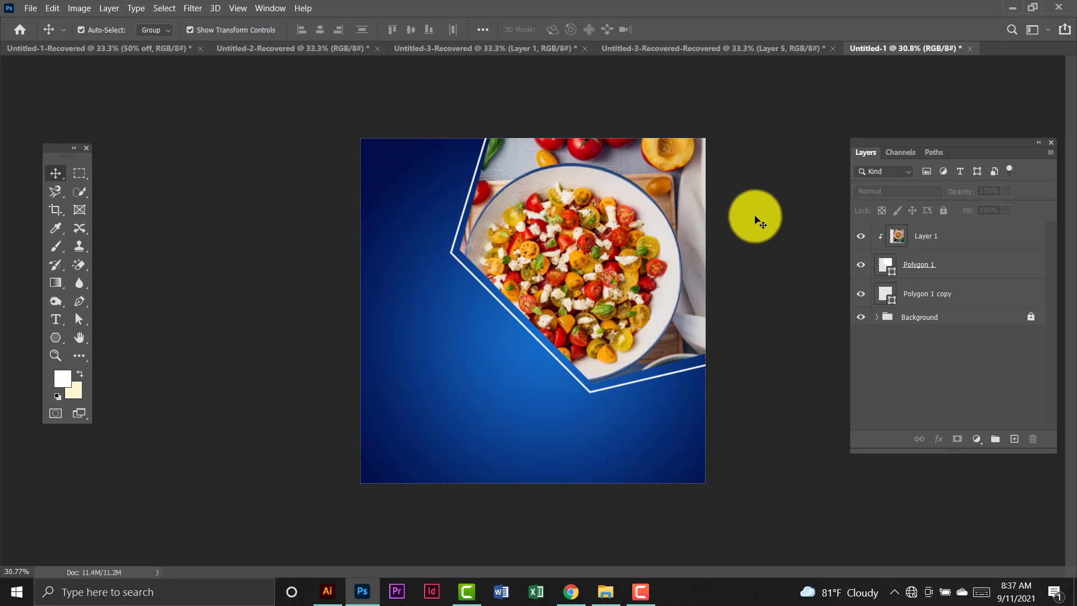
click(963, 239)
click(820, 259)
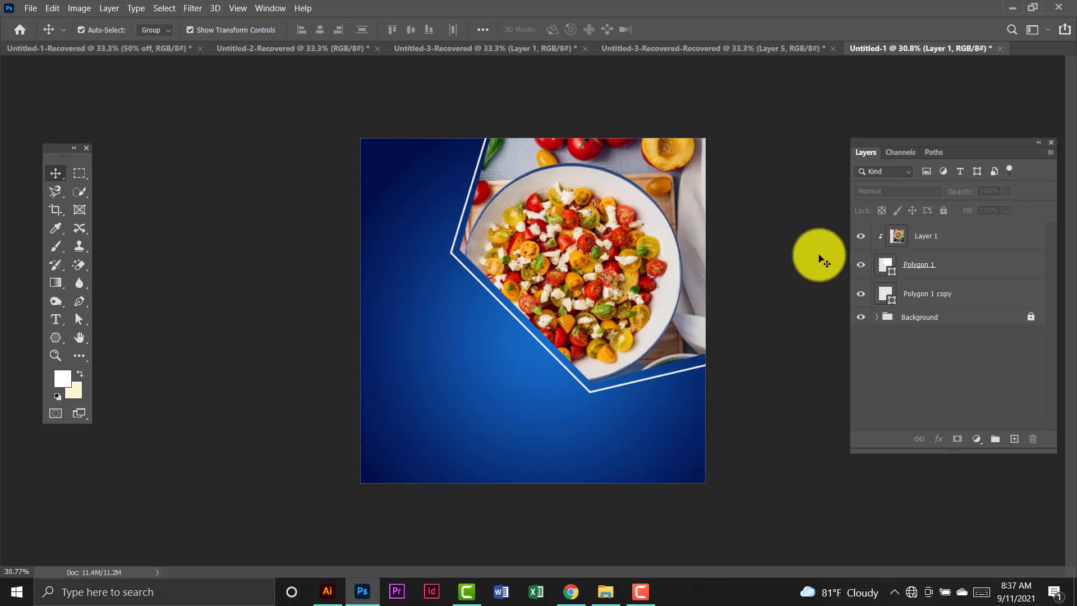
click(968, 241)
click(960, 271)
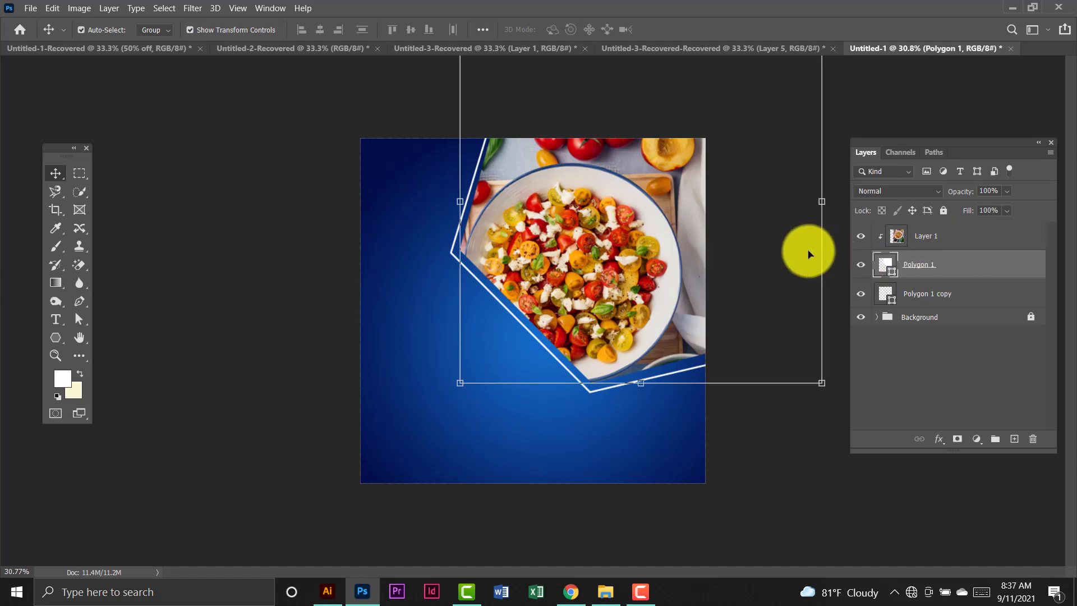
click(774, 224)
click(957, 246)
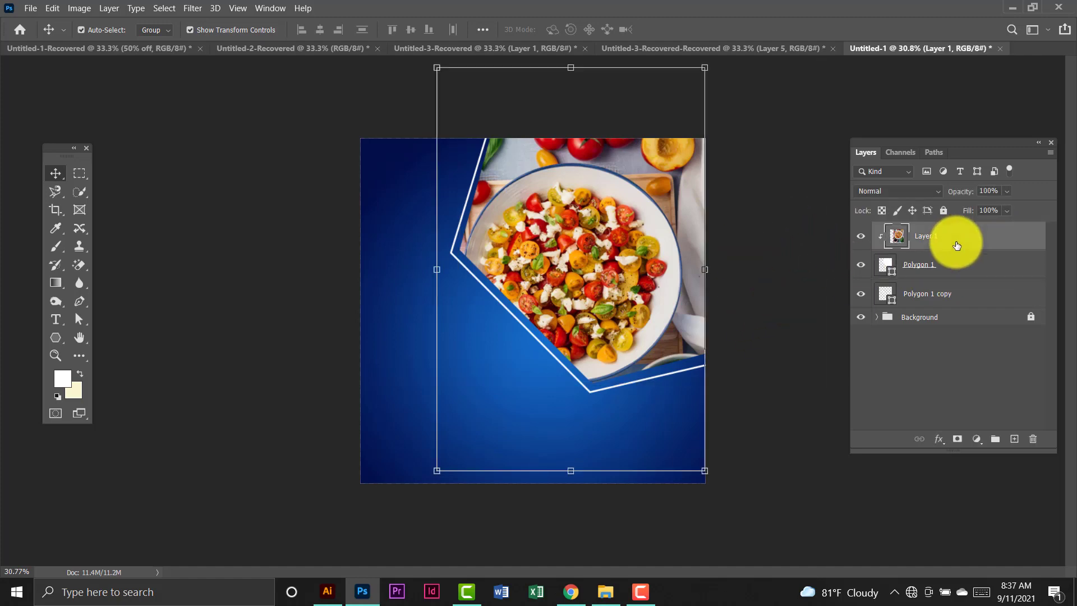
click(937, 266)
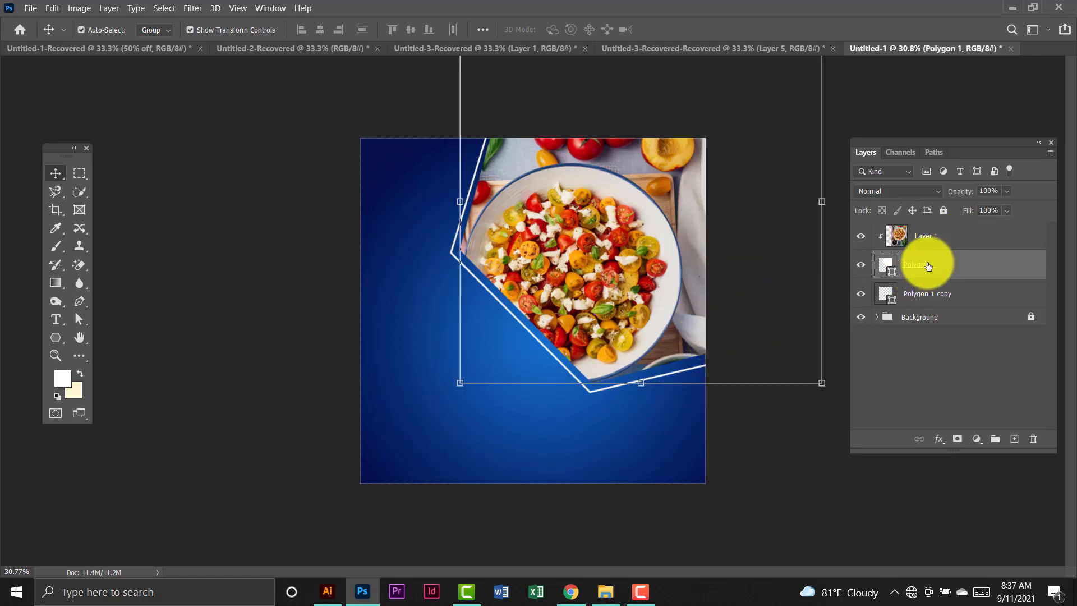
Scale the white polygon outline layer, Polygon 1 copy, down to 99.43% and nudge it slightly left and up around the photo.
click(961, 307)
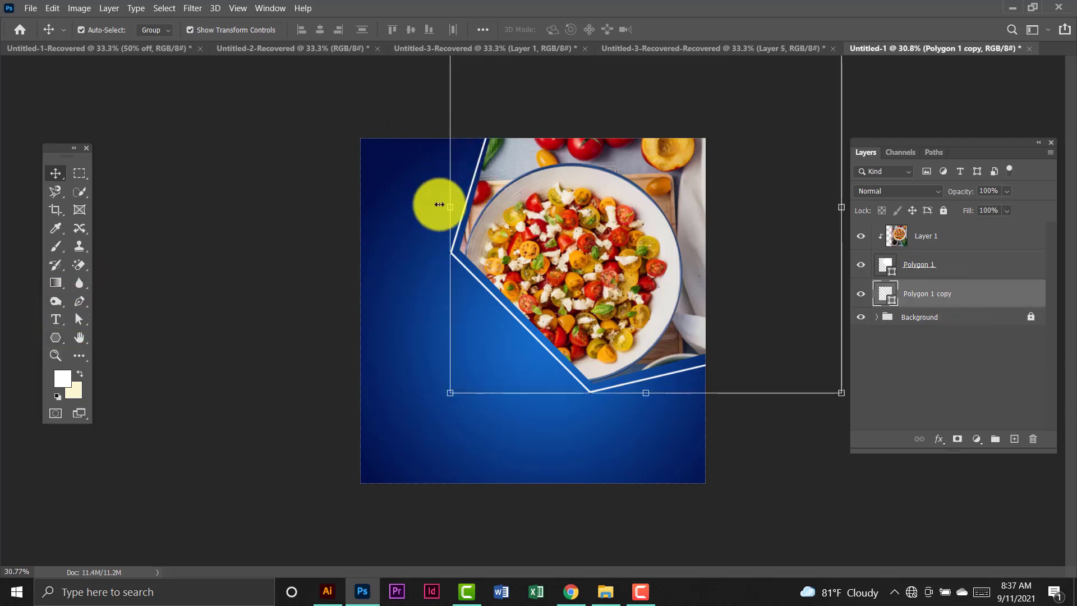
drag(443, 211, 452, 208)
key(Left)
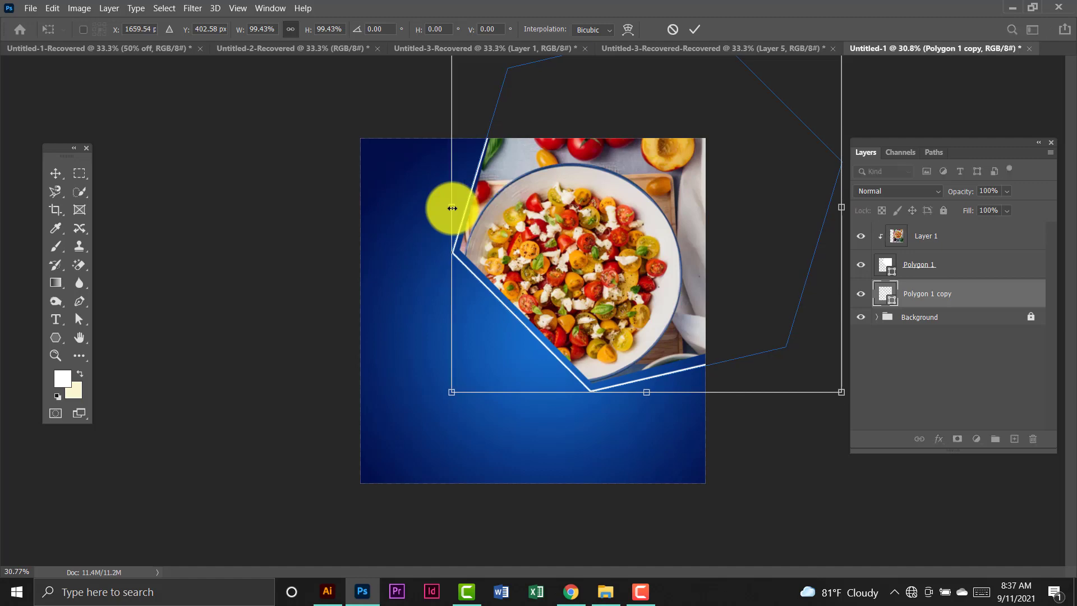
key(Up)
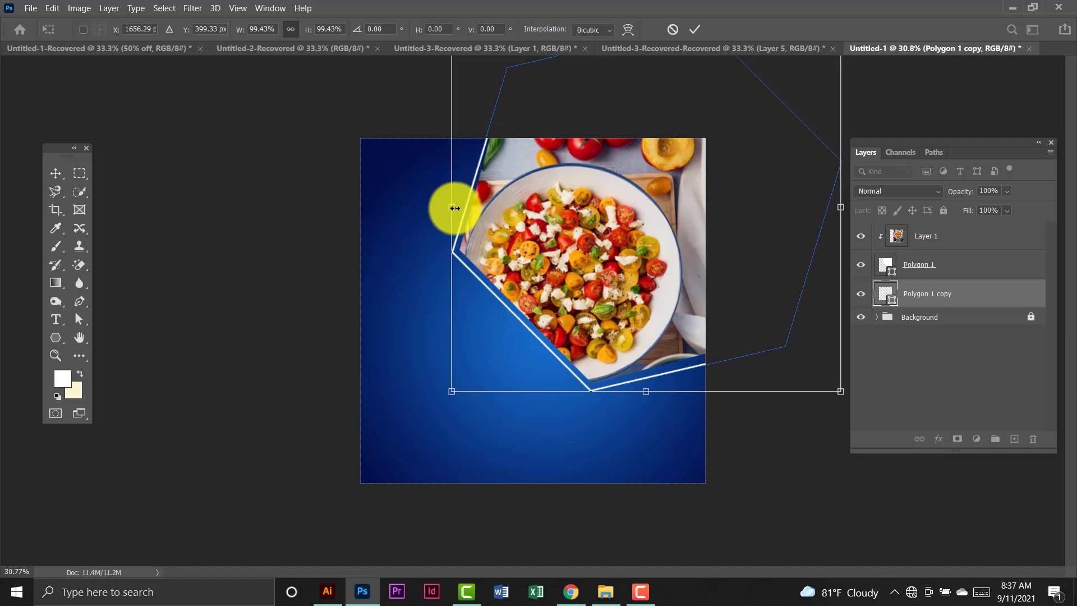
click(56, 173)
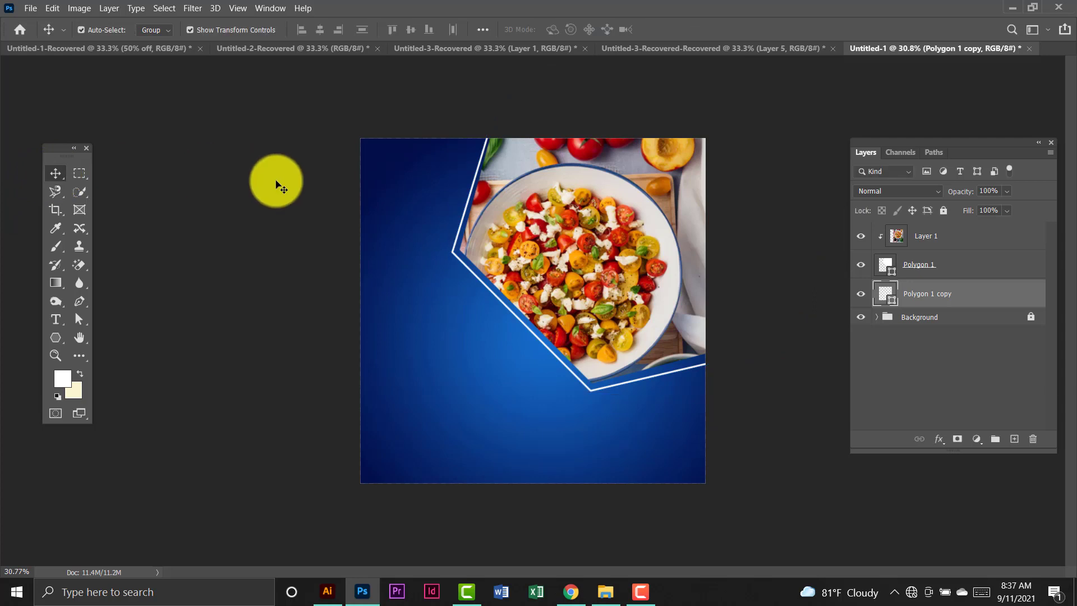
click(279, 186)
Group the salad photo and both polygon layers into a group named Images and lock it.
click(948, 250)
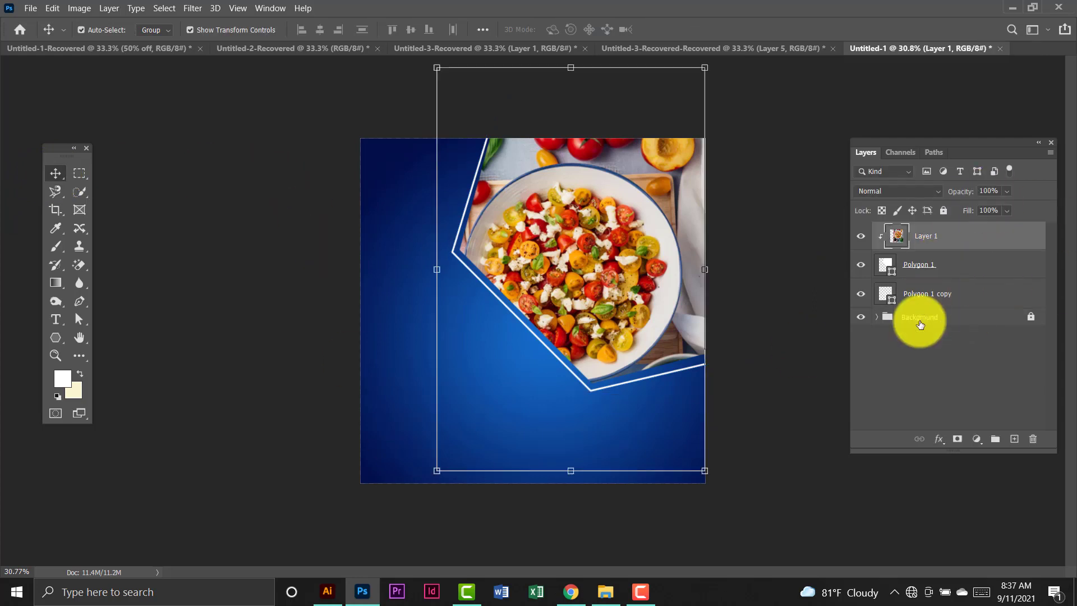
shift+click(976, 302)
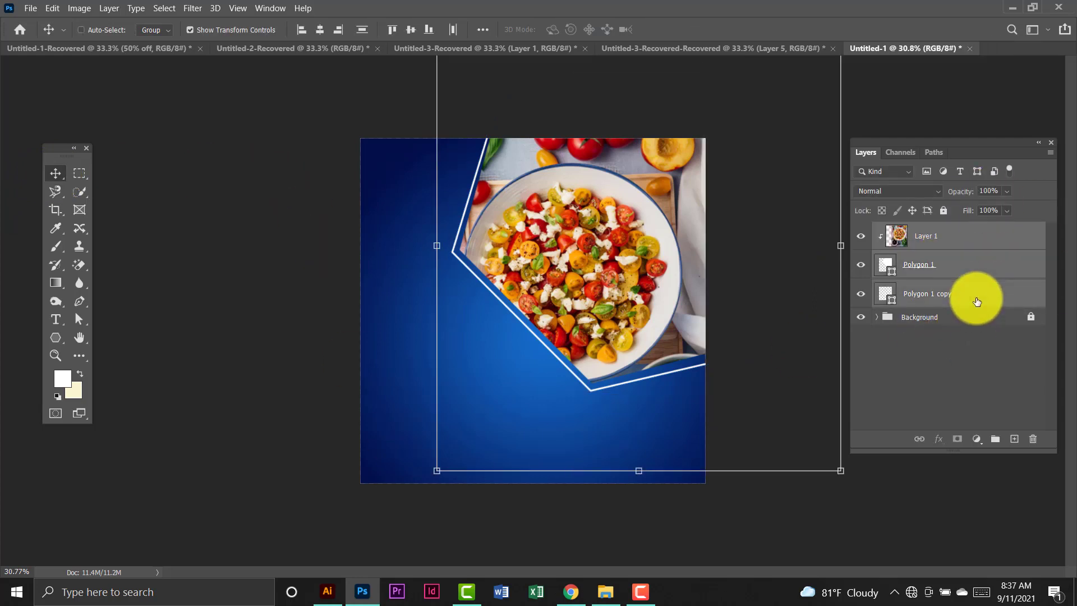
key(ctrl+g)
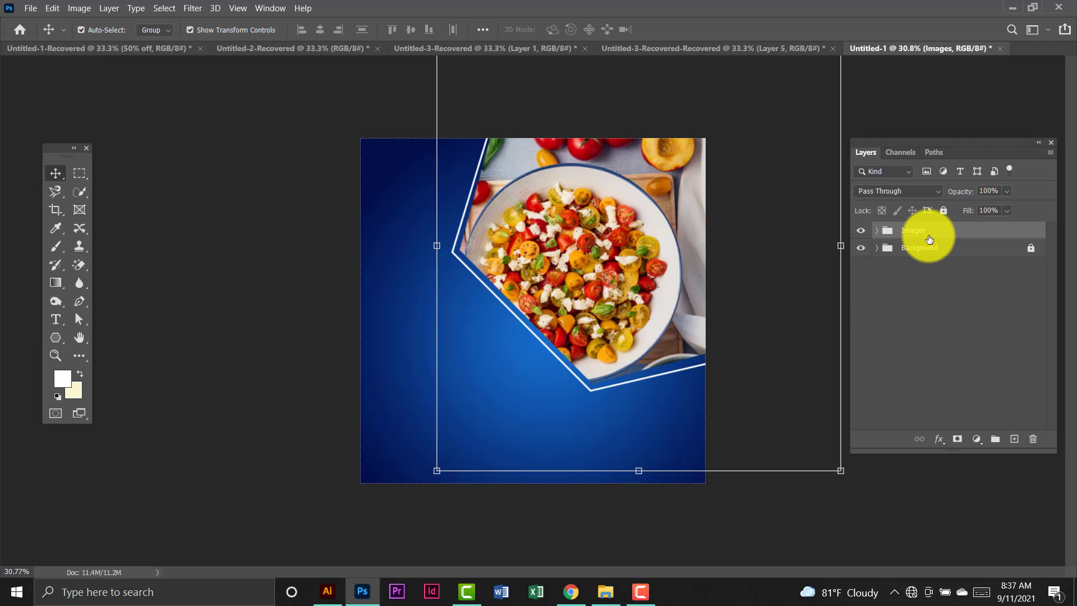
click(943, 211)
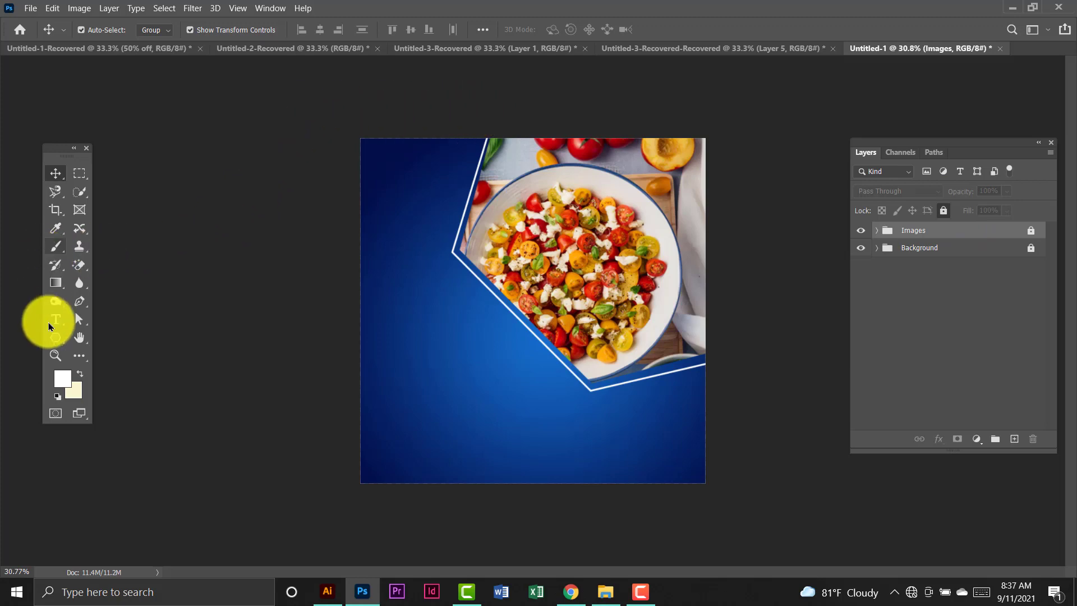
Add the white text "LOGO" in LEMON MILK Bold, 16 pt, near the canvas's upper-left corner.
click(62, 321)
click(380, 173)
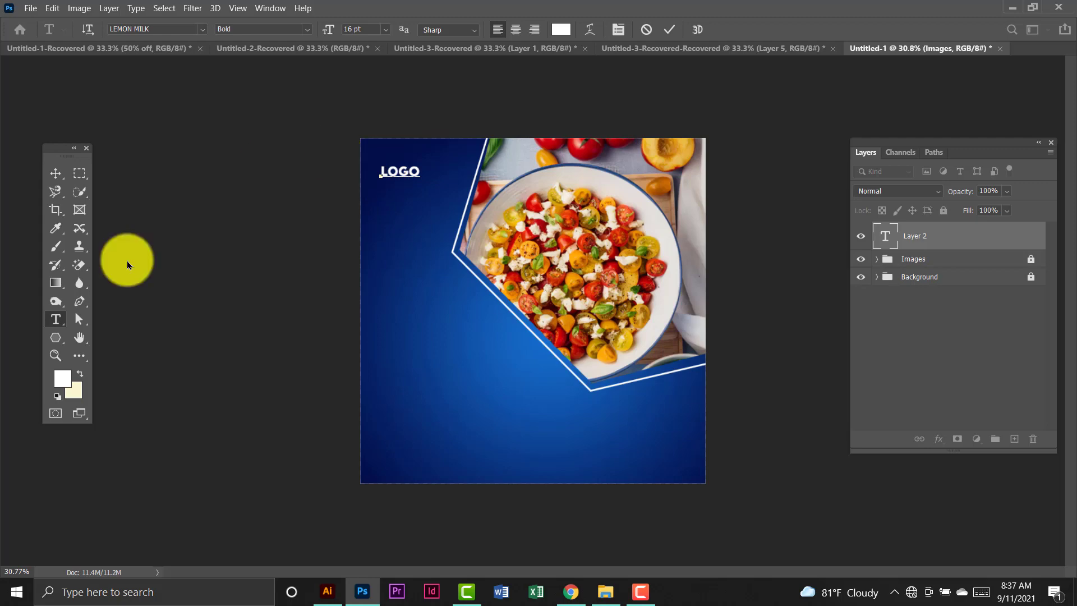
click(55, 173)
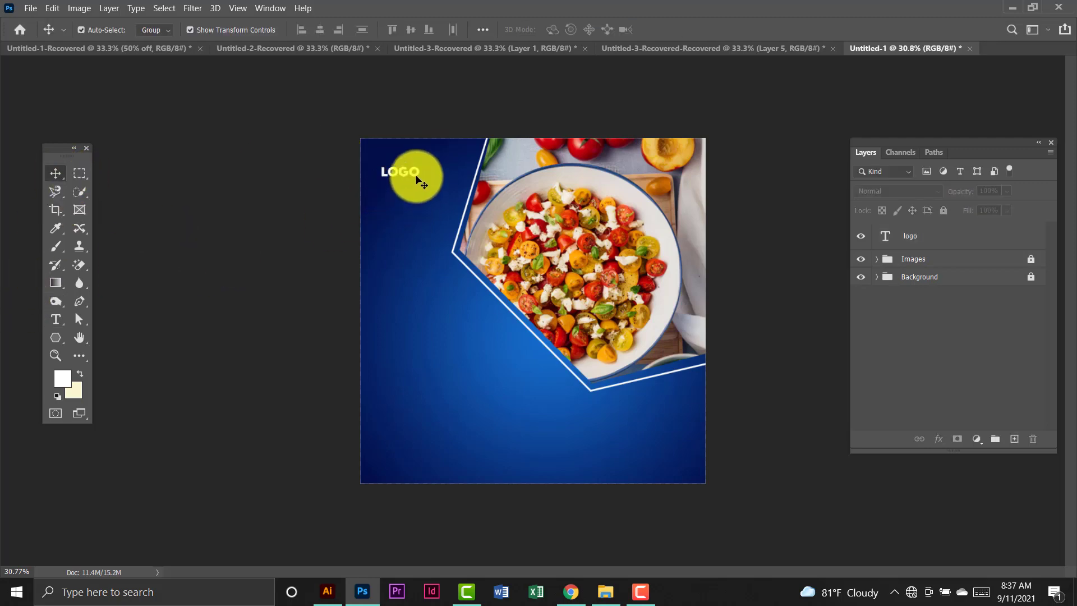
Enlarge the LOGO text to about 151% and move it closer to the canvas's upper-left corner.
click(413, 173)
drag(423, 180, 409, 163)
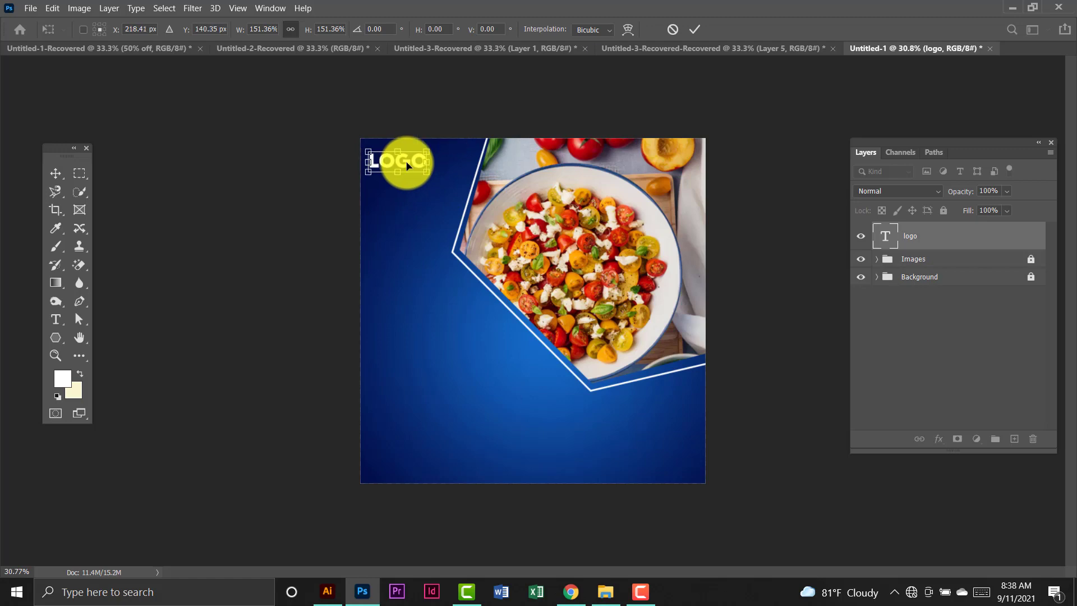
key(Return)
click(300, 169)
Duplicate the LOGO text straight down to about mid-canvas and change the copy's wording to "TODAY'S".
click(397, 170)
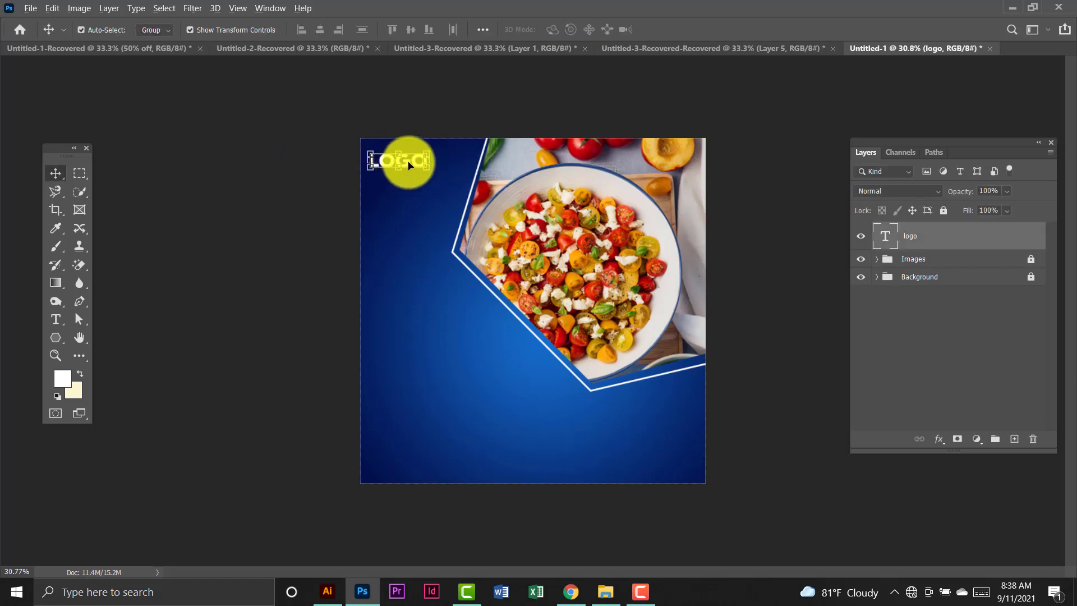
drag(413, 196, 414, 295)
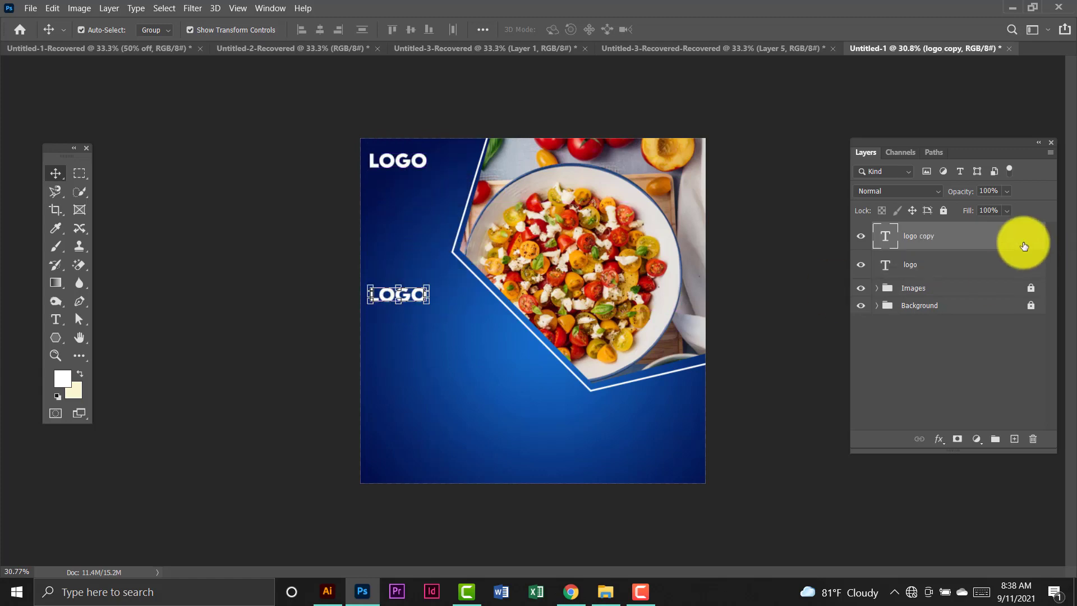
double_click(887, 239)
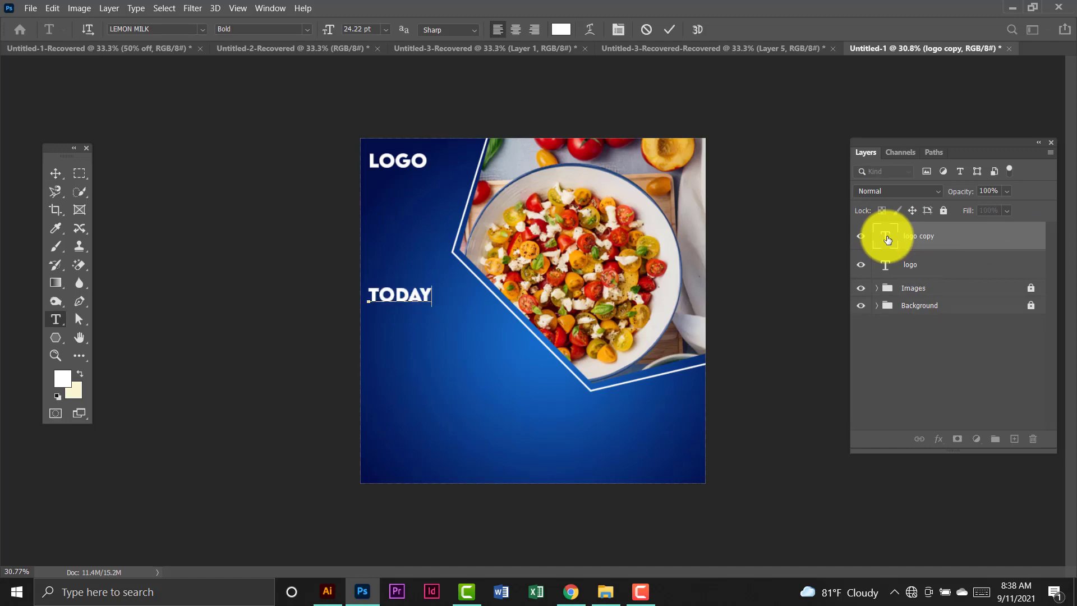
click(55, 173)
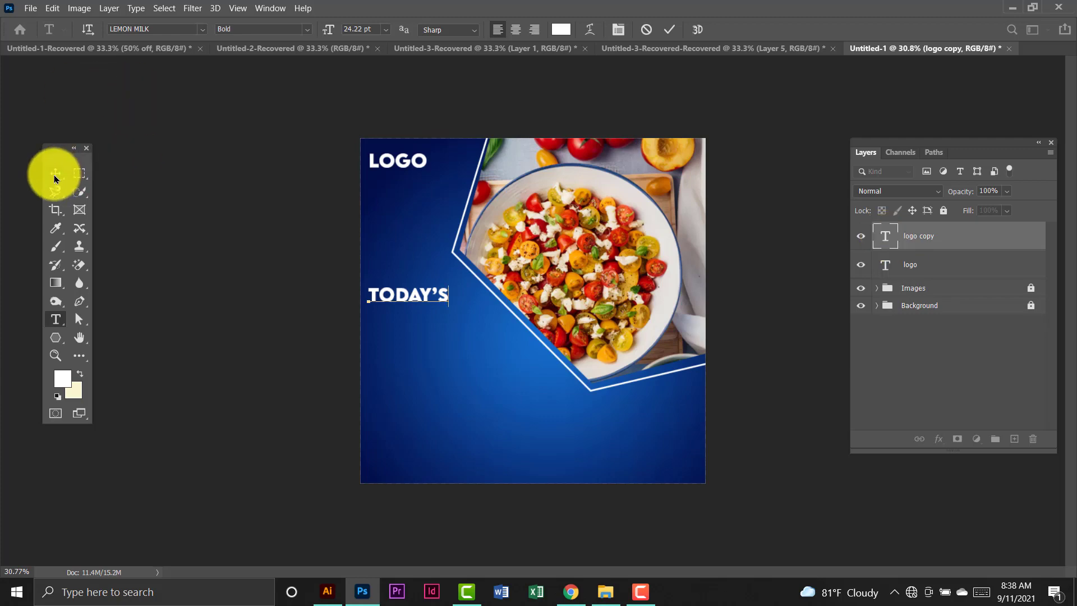
Duplicate the TODAY'S text directly beneath itself and change the copy's wording to "SPECIAL".
drag(418, 295, 416, 319)
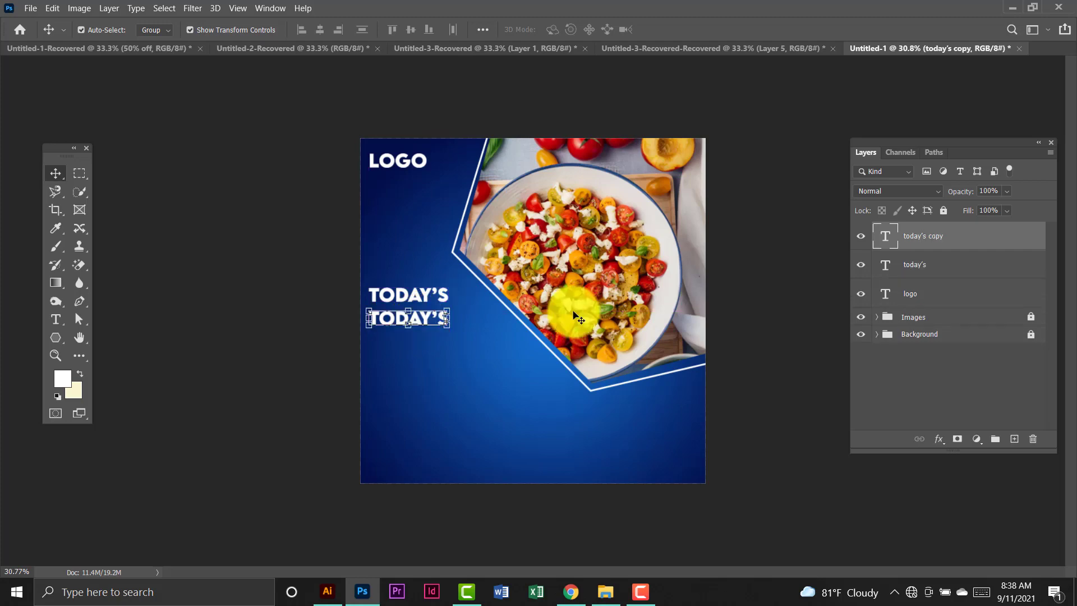
double_click(882, 236)
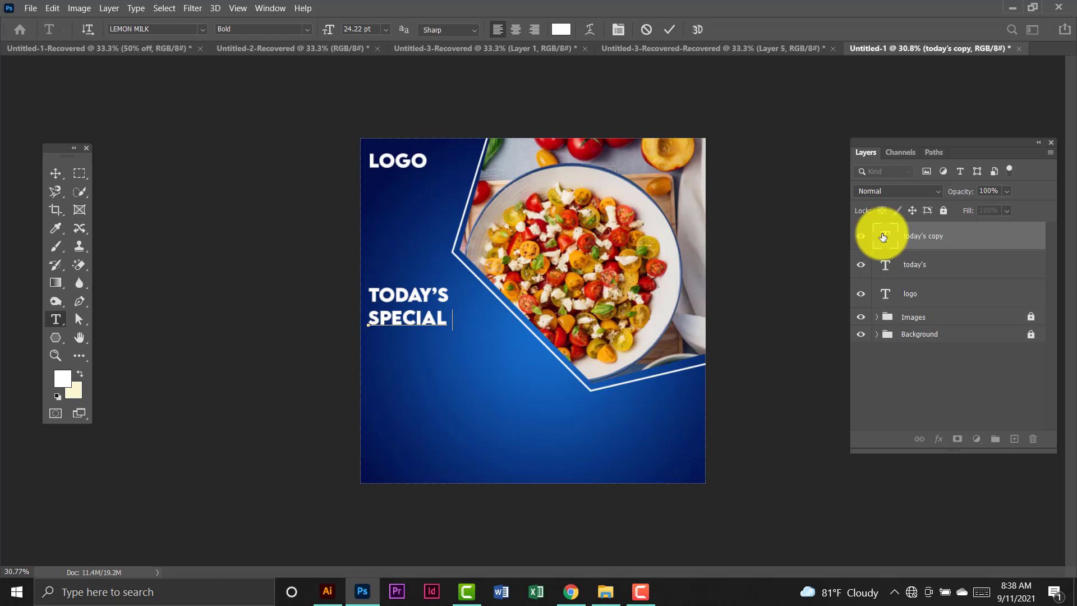
click(56, 173)
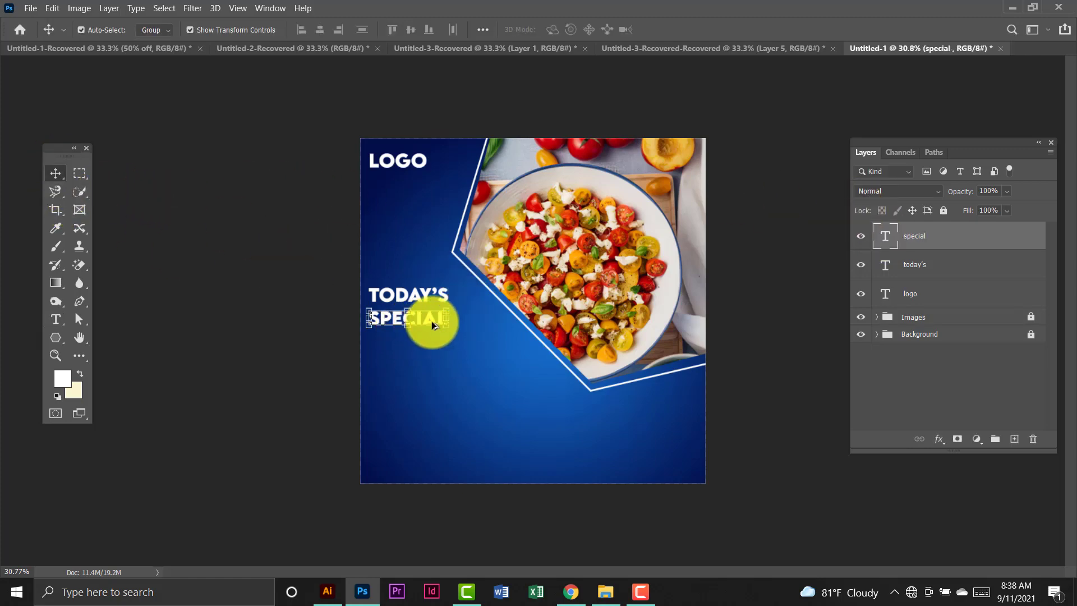
Duplicate the SPECIAL text directly beneath itself and change the copy's wording to "MENU".
drag(431, 315, 435, 342)
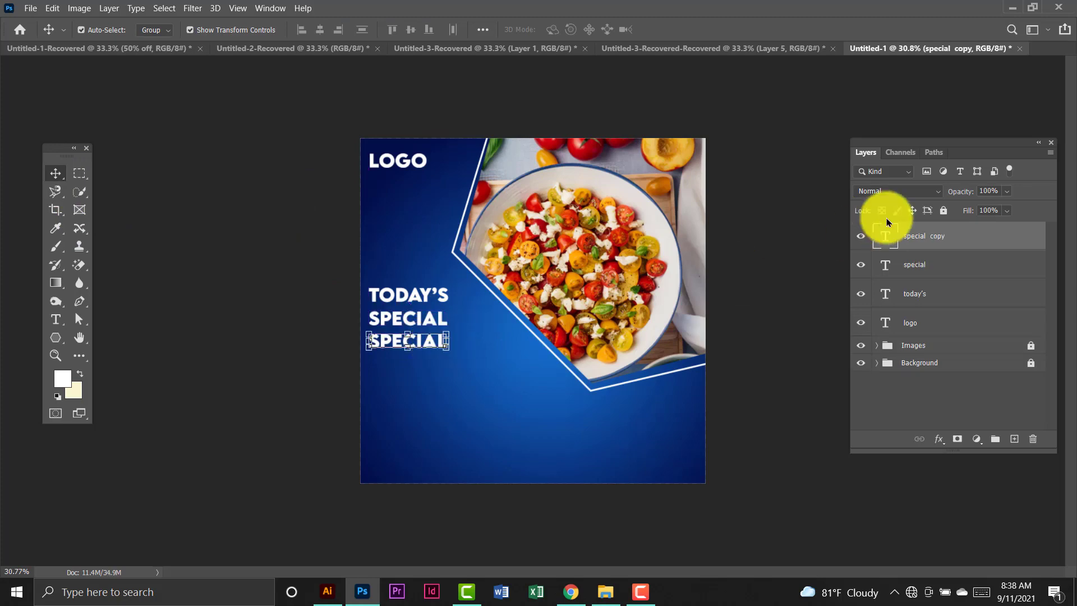
double_click(885, 244)
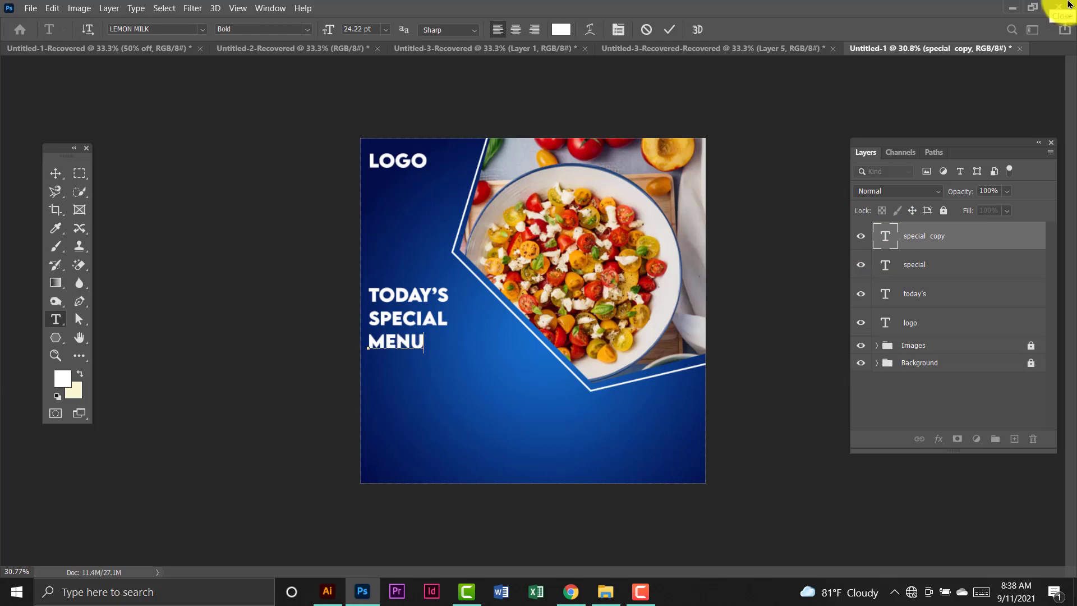
click(56, 173)
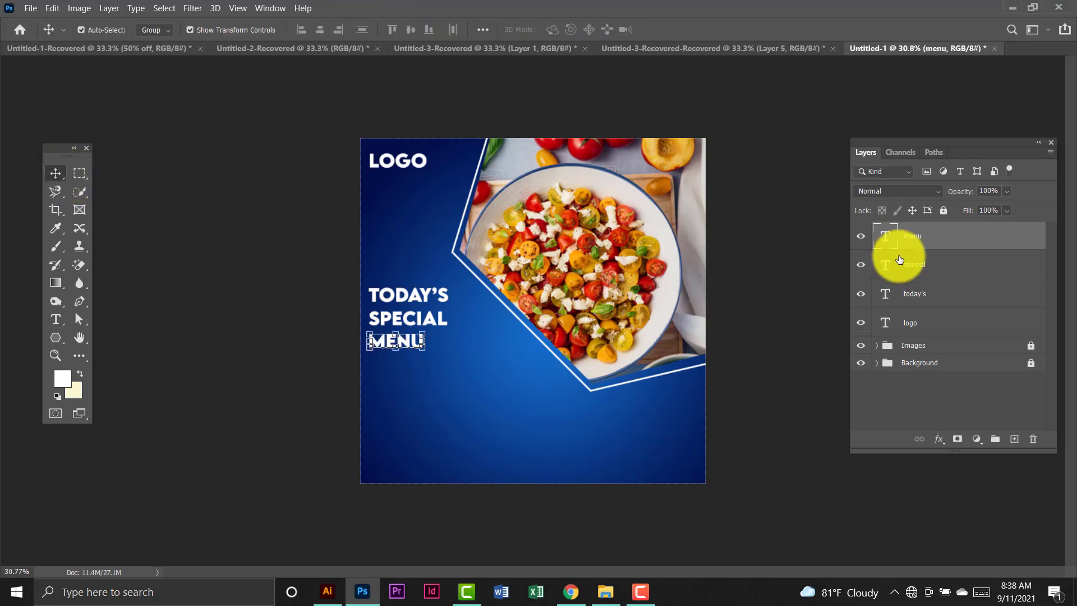
Align the left edges of the TODAY'S, SPECIAL and MENU text layers and enlarge them together to about 151%, placed slightly lower.
shift+click(947, 298)
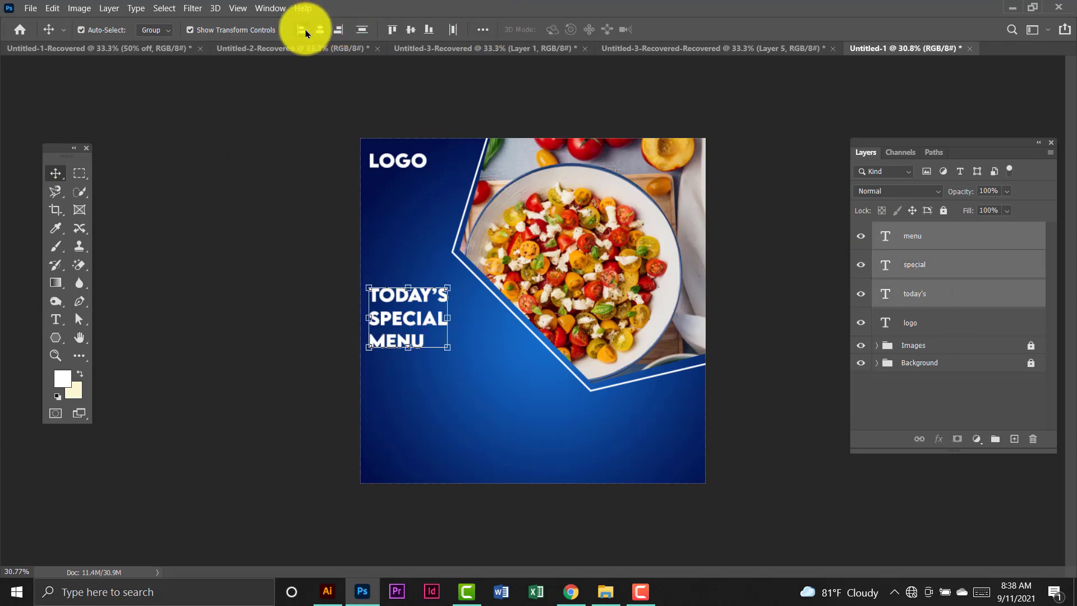
click(421, 294)
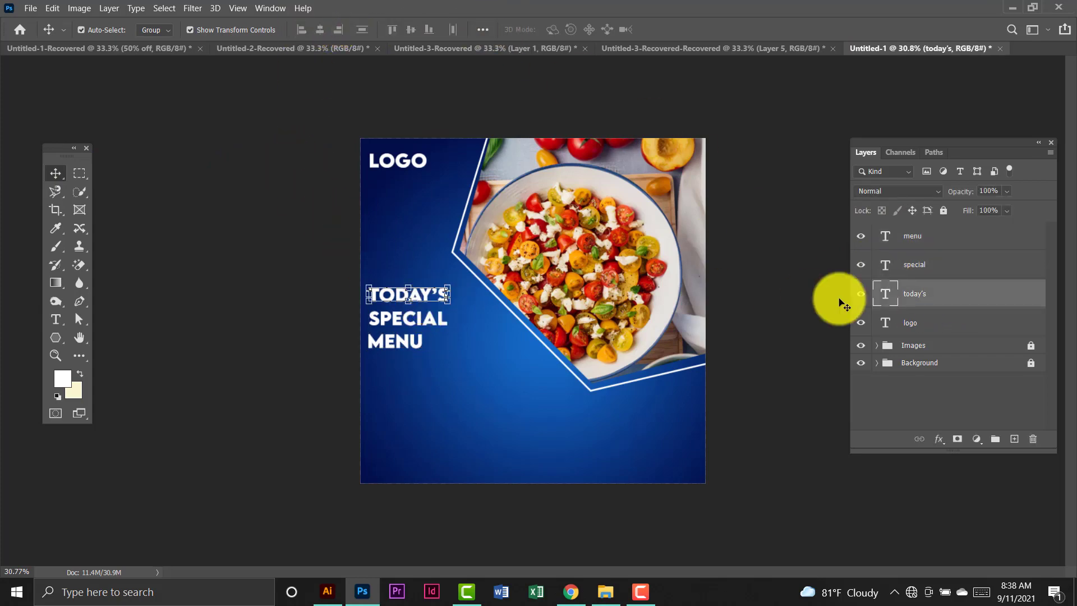
shift+click(938, 240)
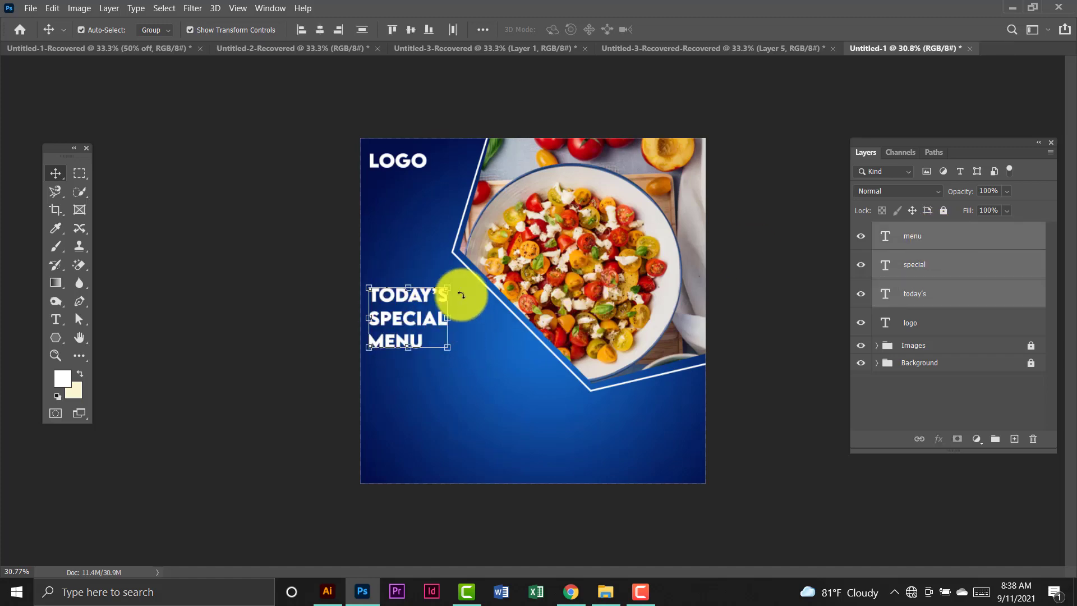
drag(447, 347, 486, 387)
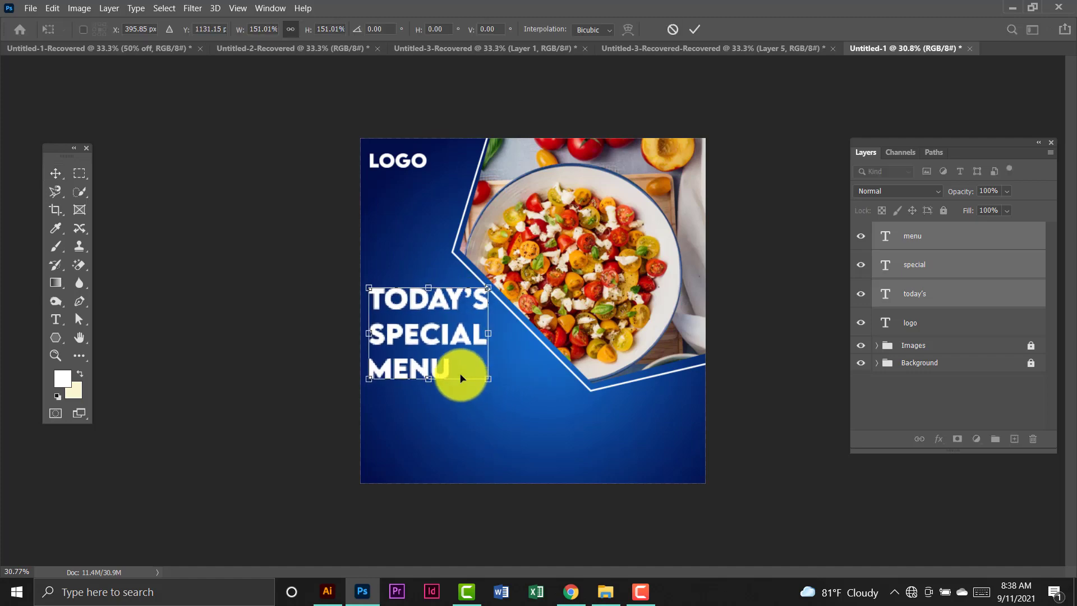
drag(449, 313, 443, 308)
click(264, 163)
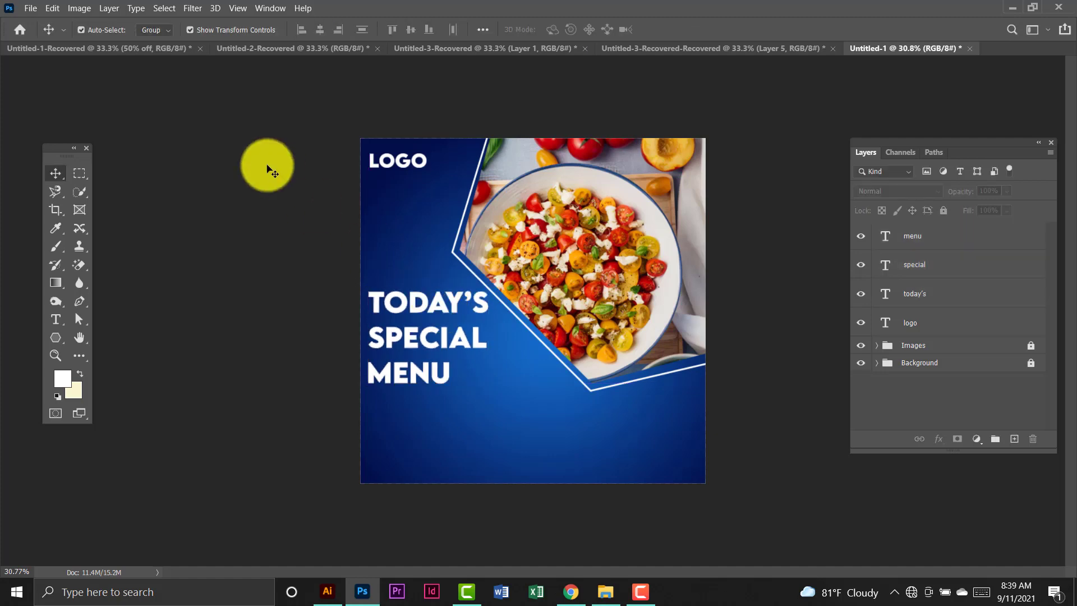
Change the color of the SPECIAL headline text to yellow (#fffc00).
click(452, 312)
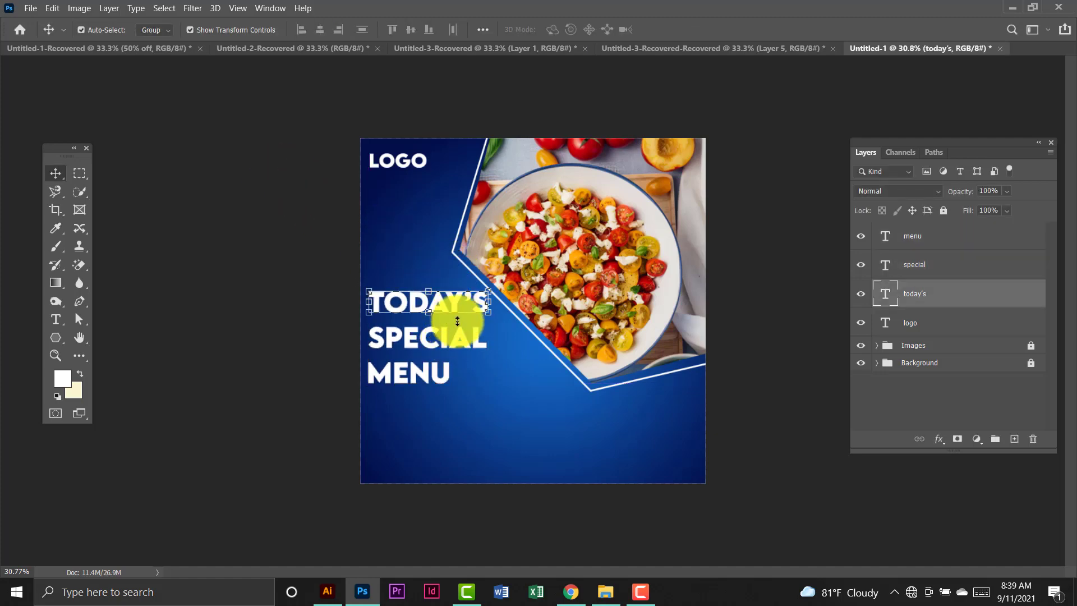
click(466, 341)
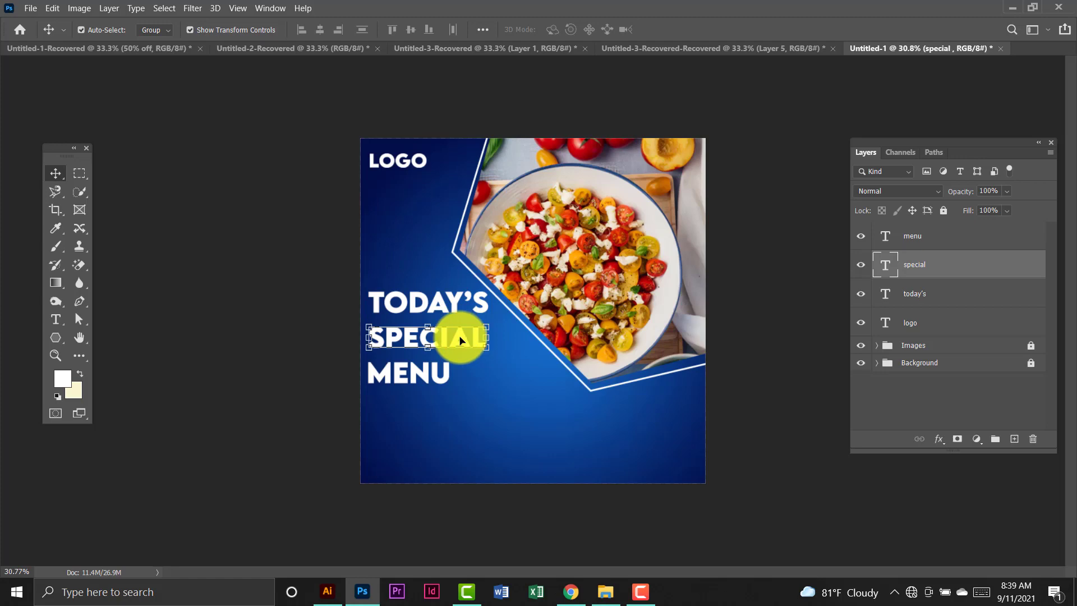
double_click(885, 268)
click(561, 29)
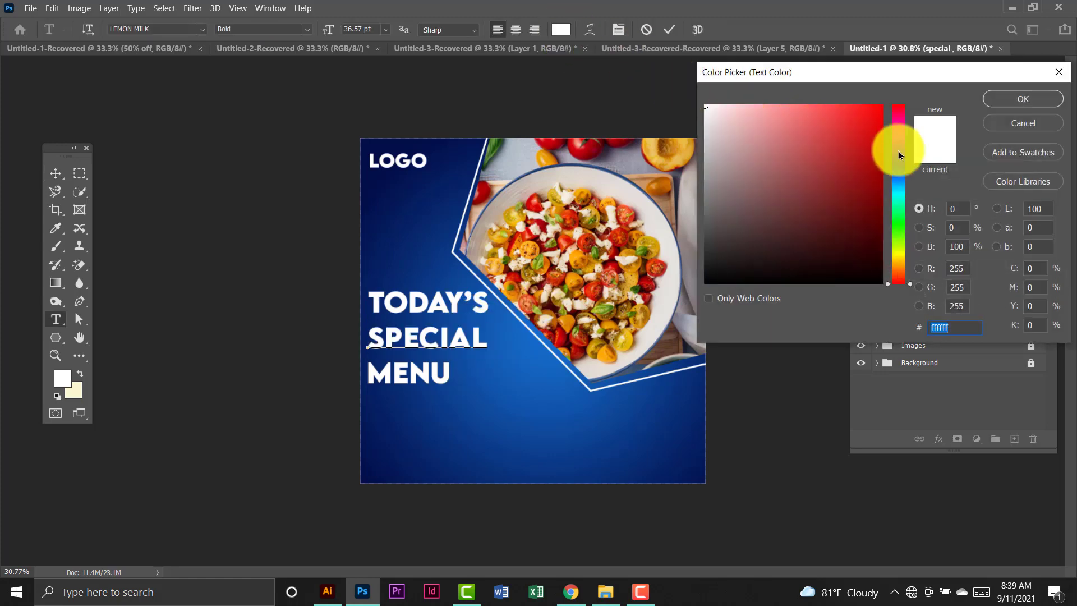
click(897, 182)
click(873, 124)
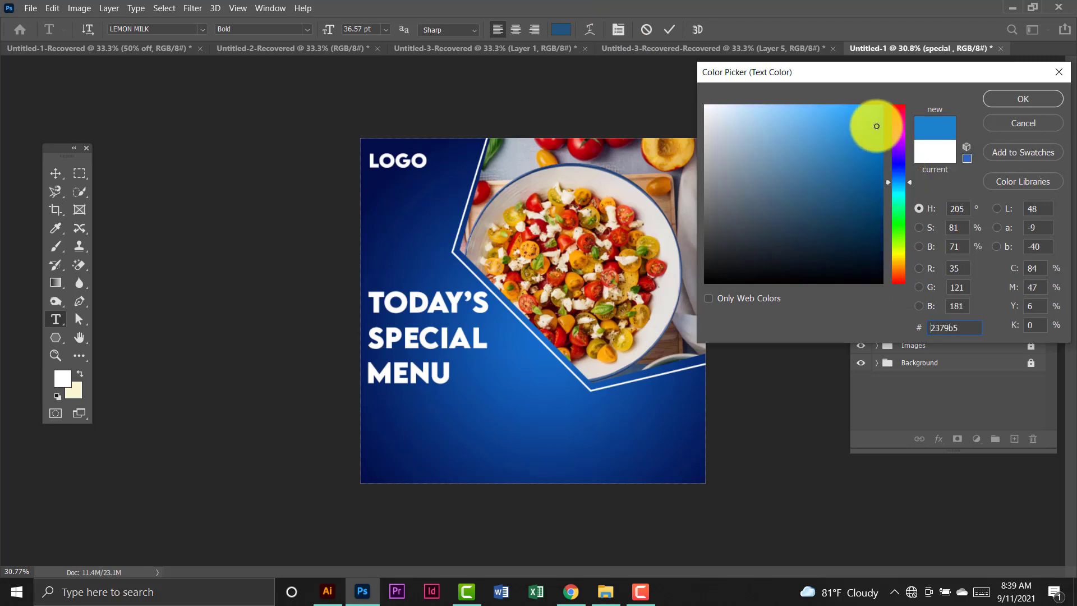
drag(900, 221, 902, 273)
drag(871, 150, 885, 105)
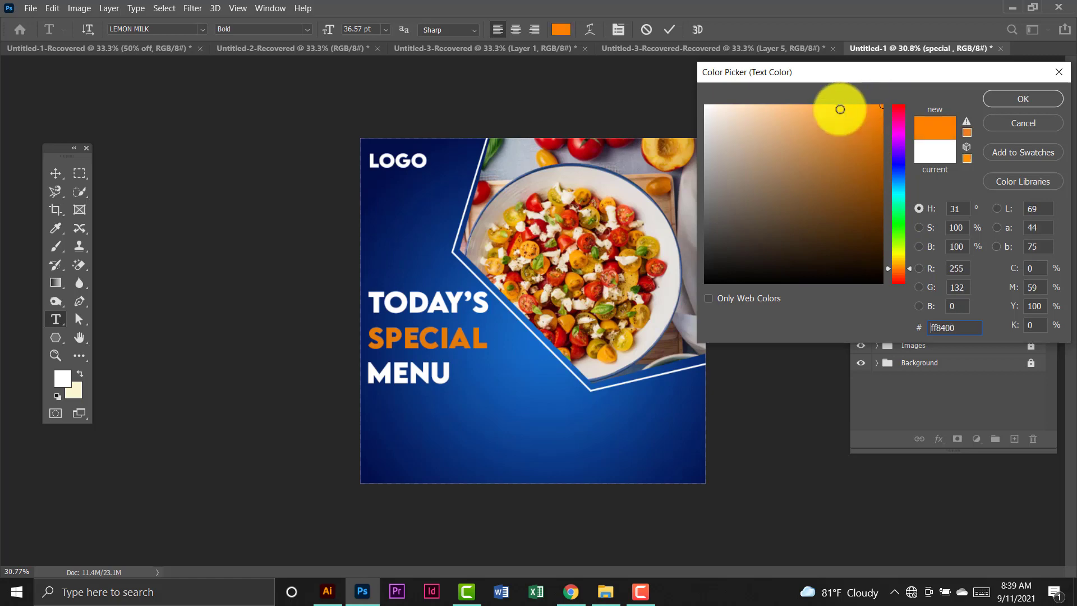
click(896, 256)
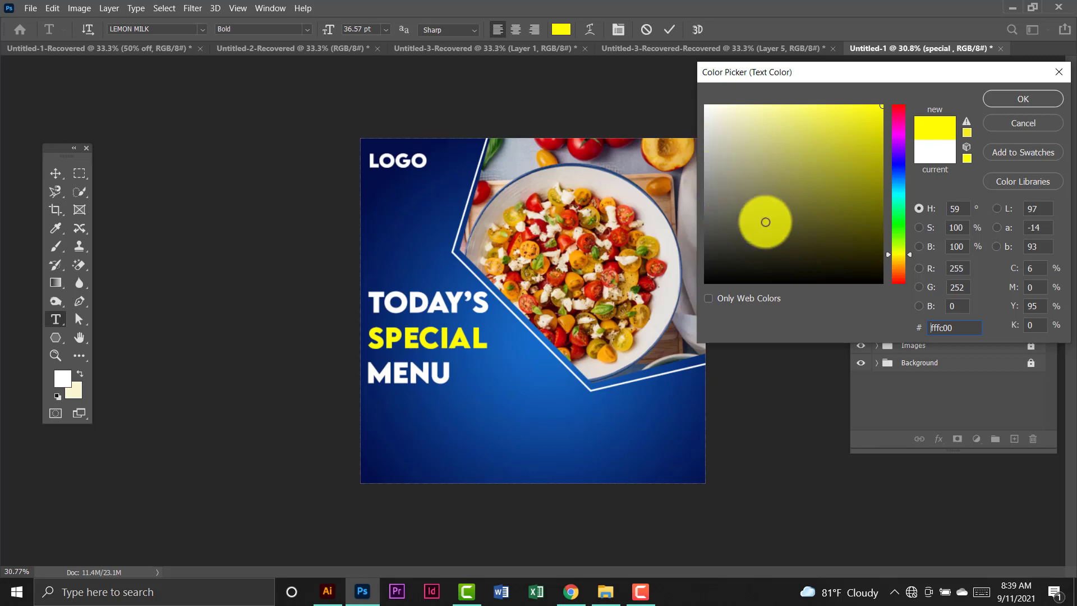
double_click(933, 327)
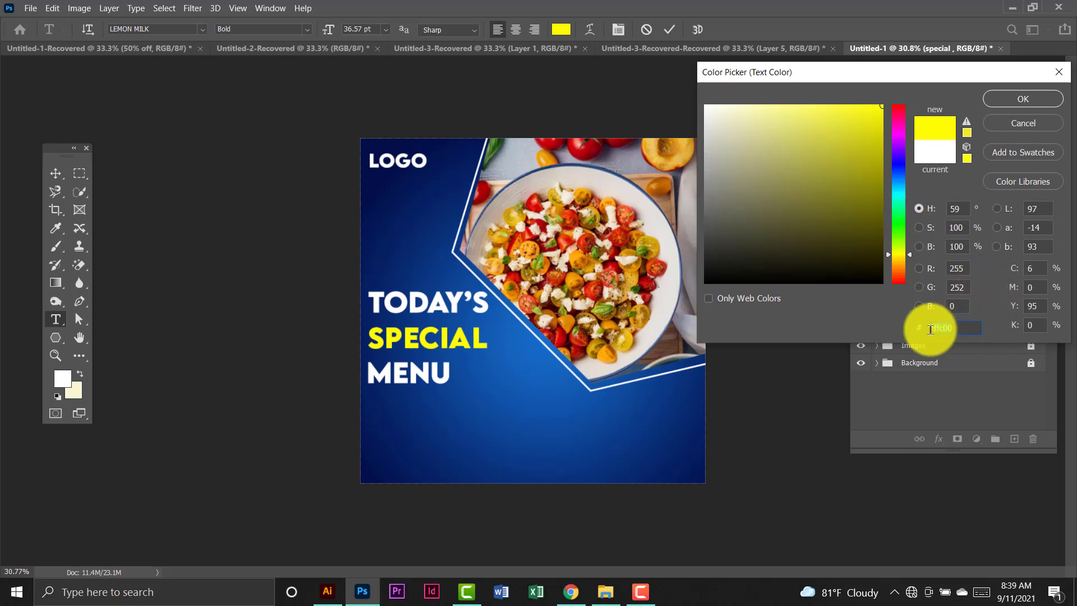
click(1025, 100)
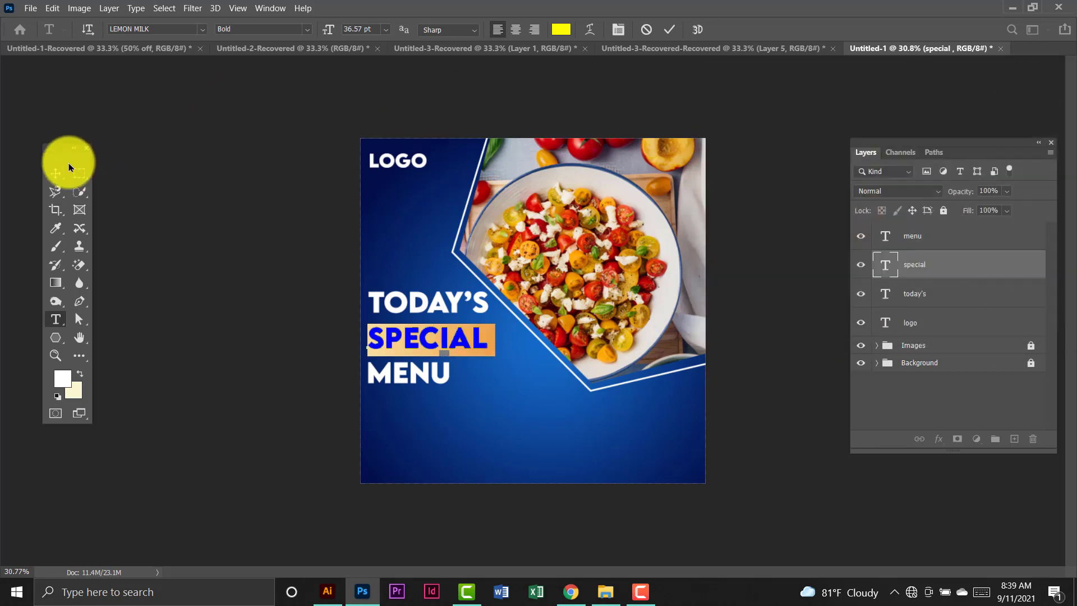
click(53, 173)
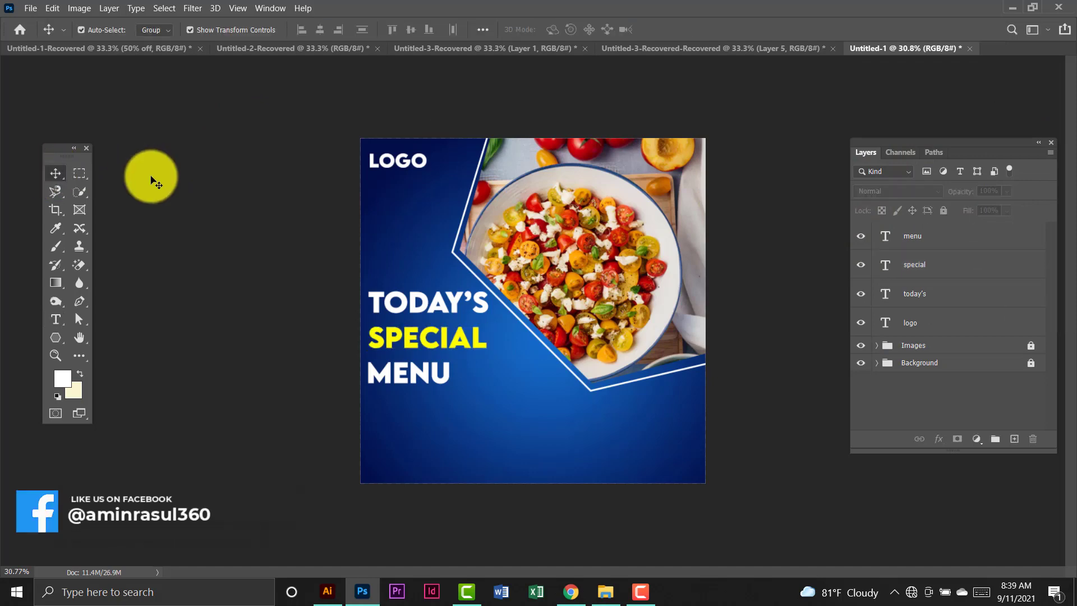
Draw a rounded rectangle about 568 × 138 px with a 20 px corner radius near the bottom centre of the canvas.
click(58, 341)
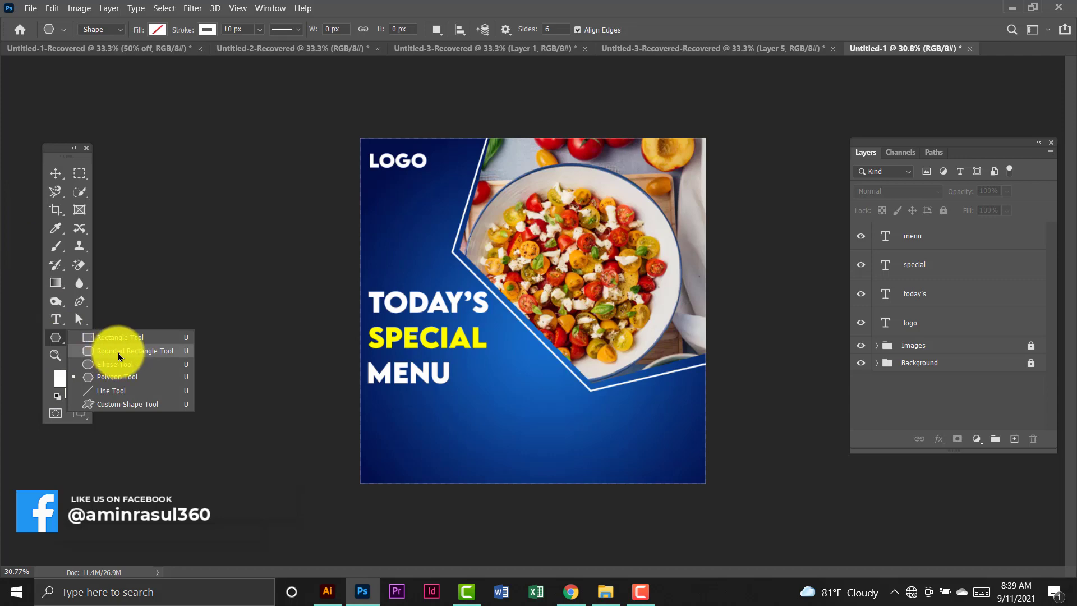
click(119, 352)
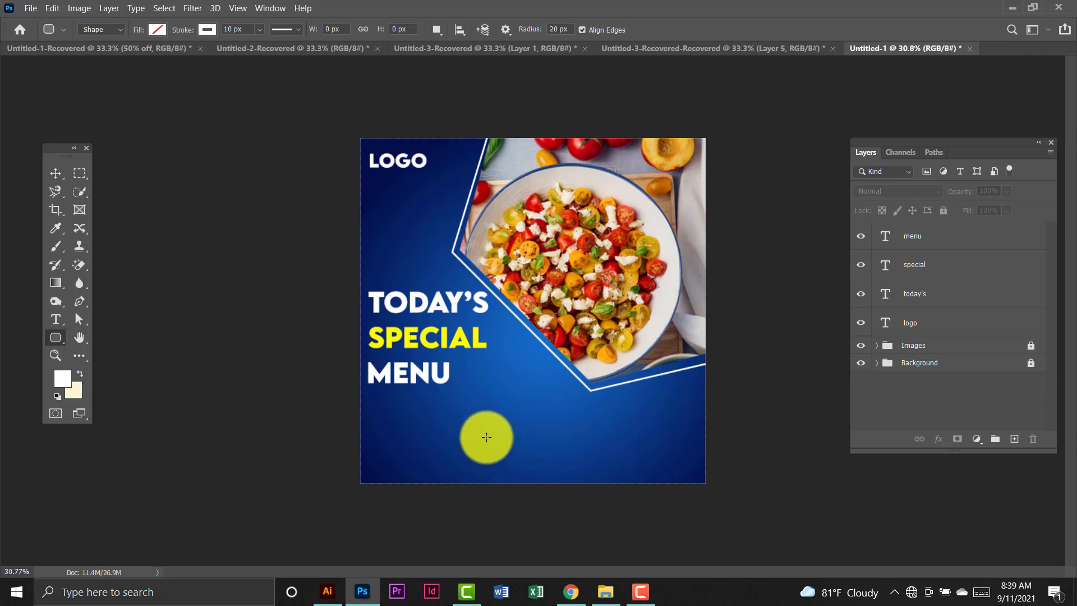
drag(490, 437, 588, 461)
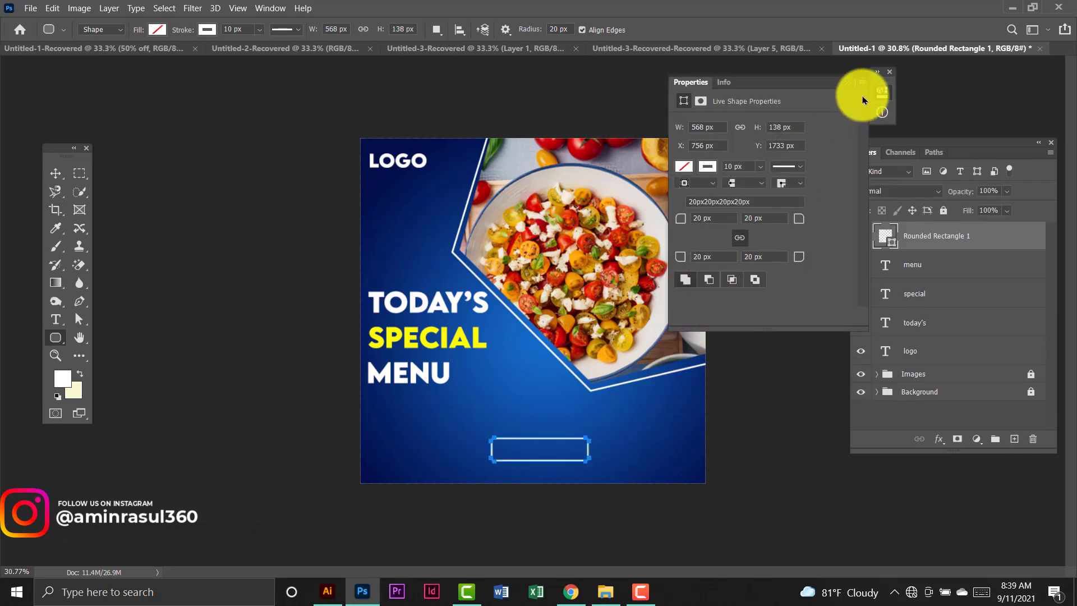
click(891, 73)
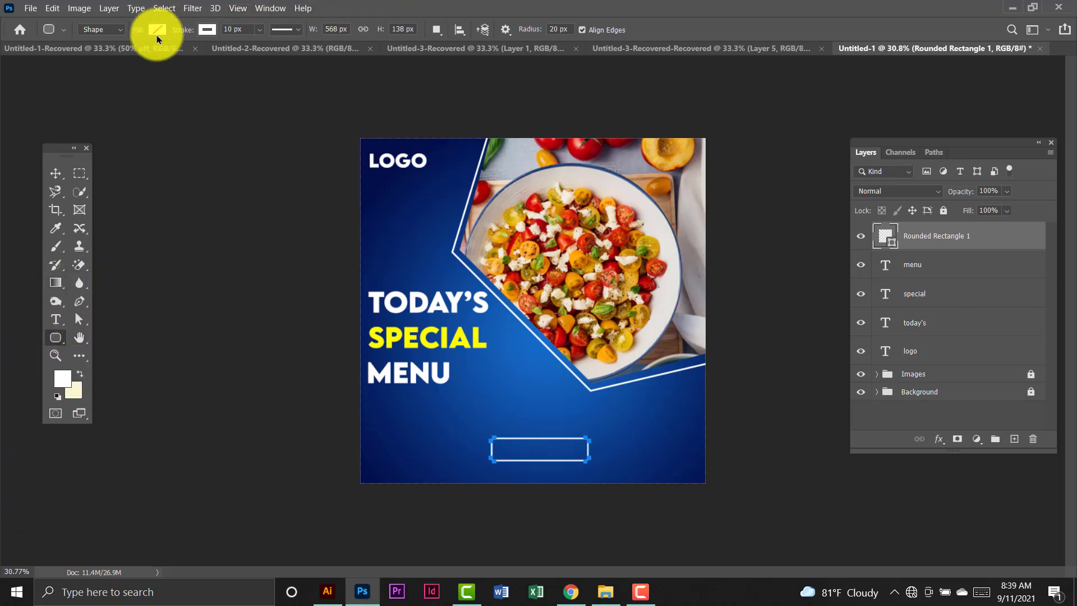
Remove the rounded rectangle's stroke, fill it with white and shift it slightly to the left.
click(207, 30)
click(125, 55)
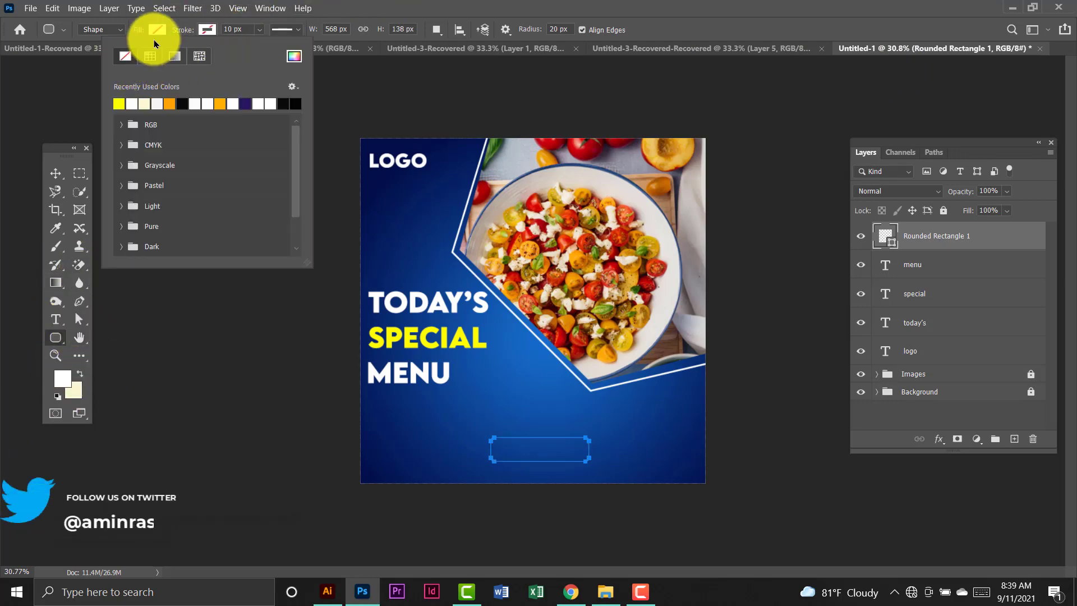
click(156, 30)
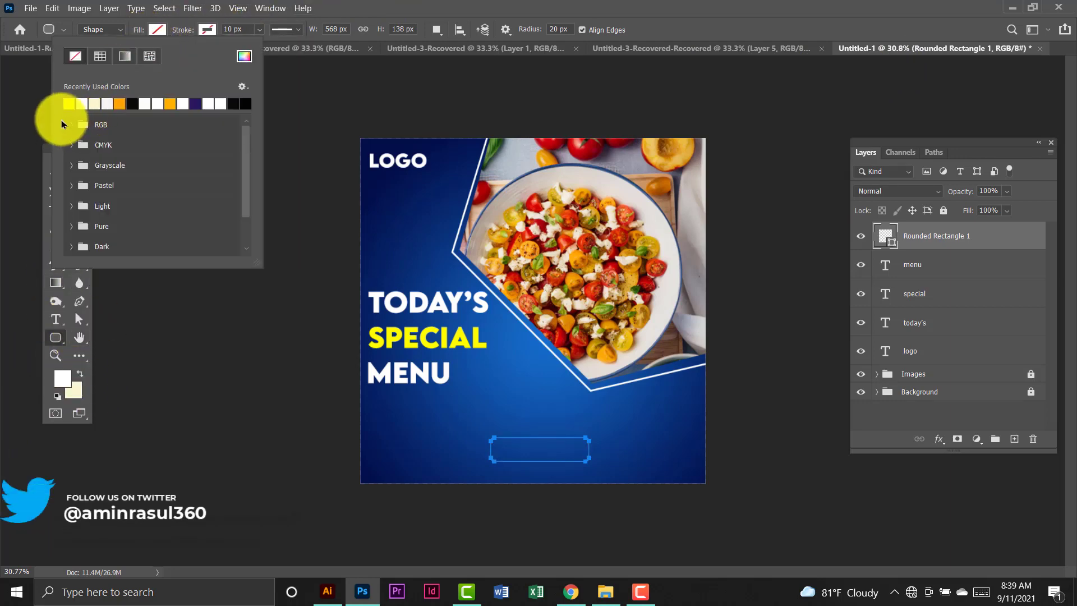
click(171, 103)
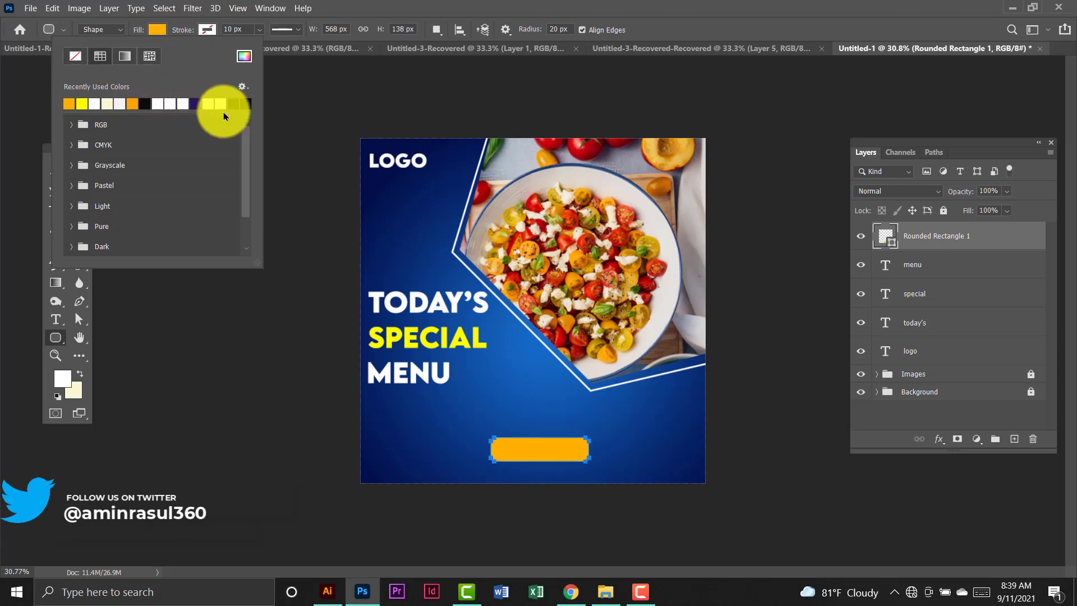
click(242, 102)
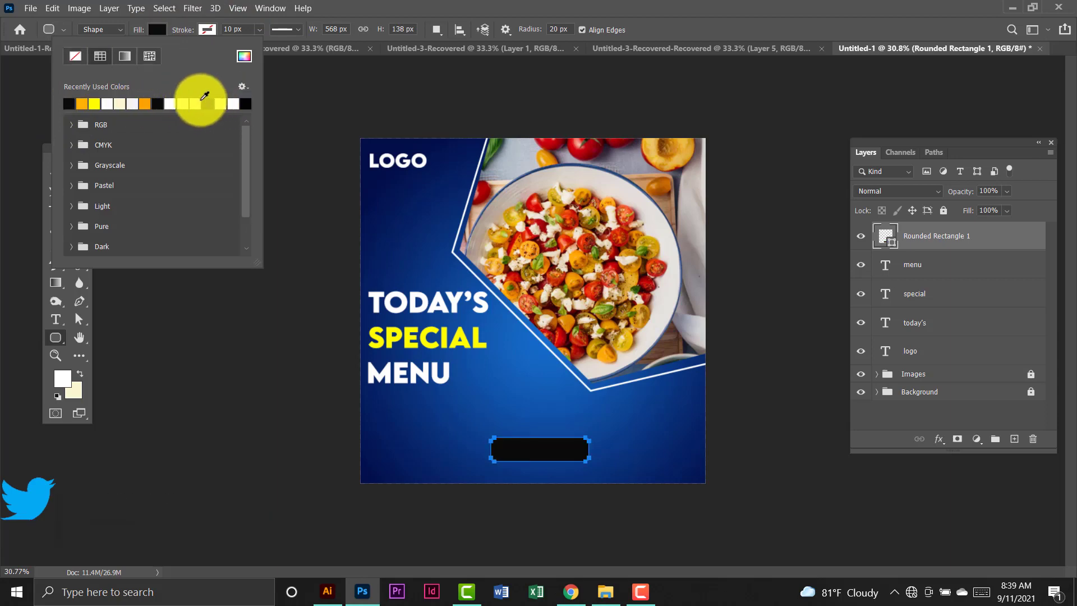
click(200, 100)
key(Return)
key(v)
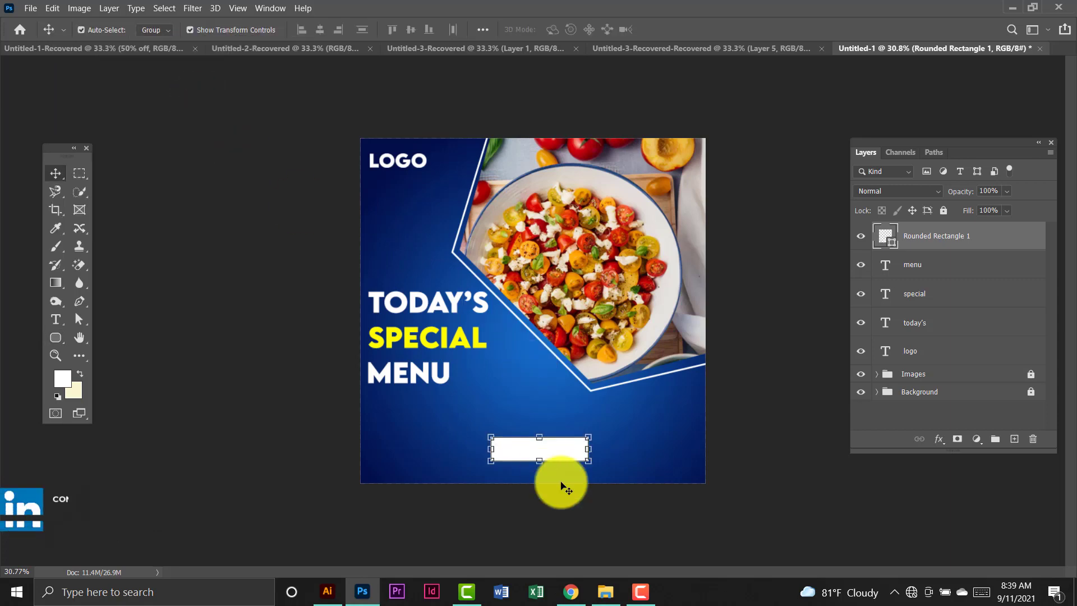
drag(555, 447, 548, 446)
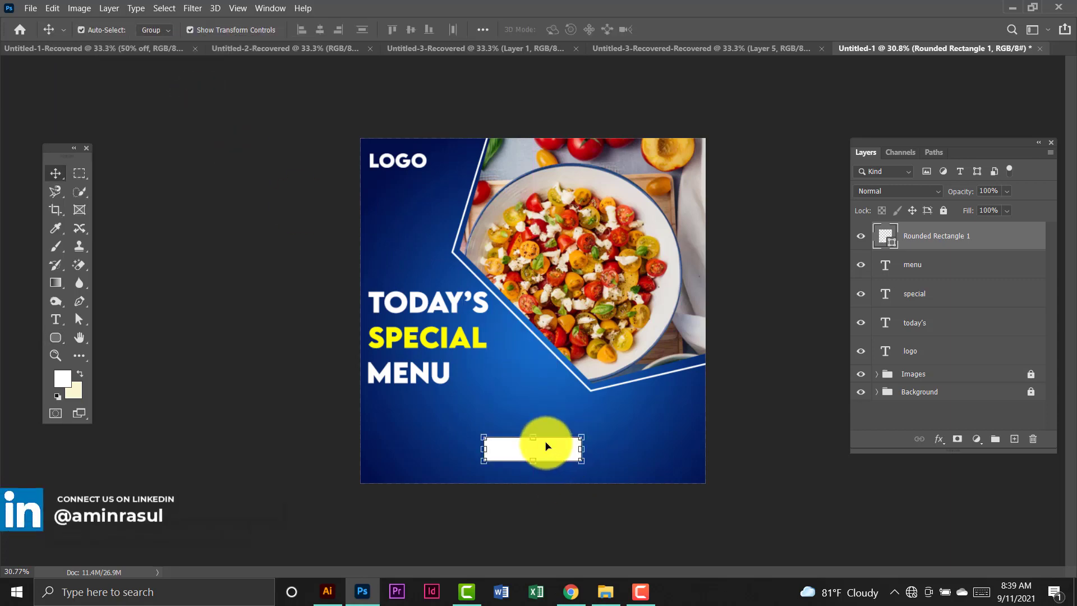
click(193, 272)
Duplicate the LOGO text onto the white rectangle, recolor the copy dark blue (#07286e) and change its wording to "ORDER NOW".
click(424, 165)
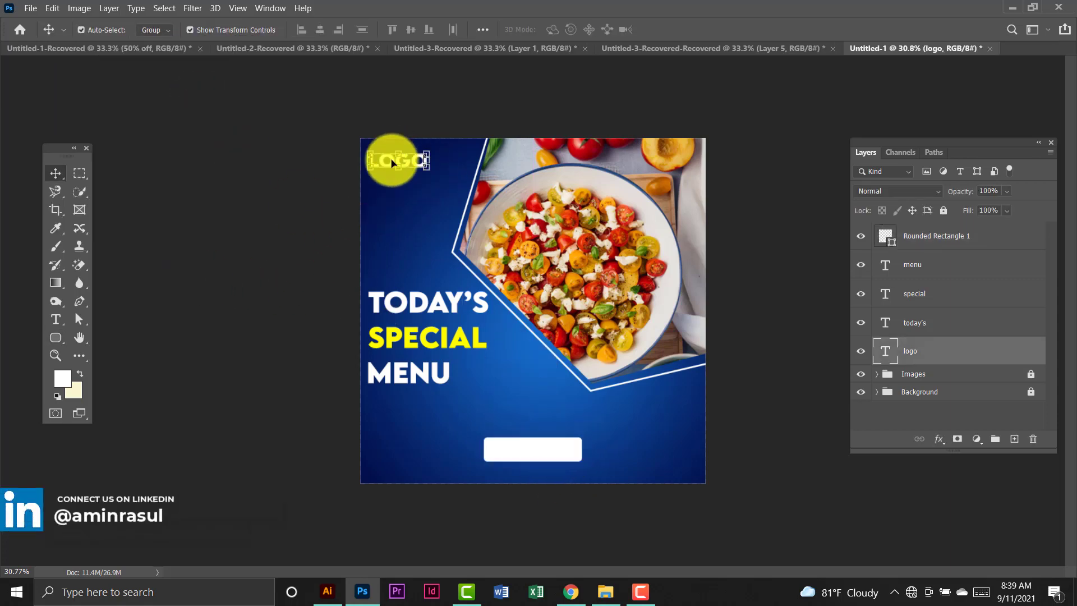
drag(413, 161, 557, 453)
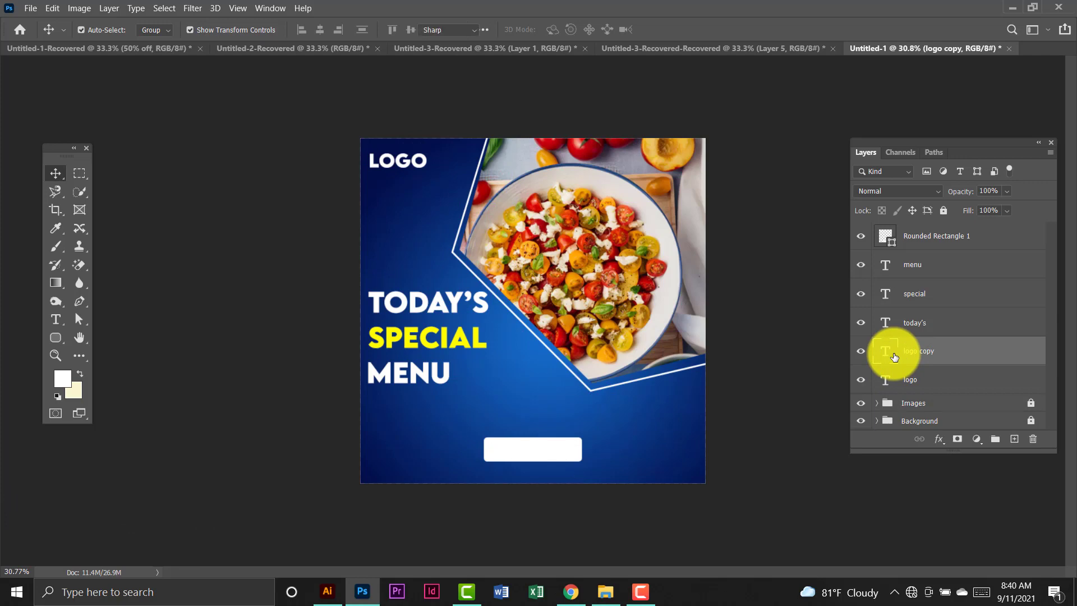
double_click(895, 357)
click(561, 29)
click(786, 167)
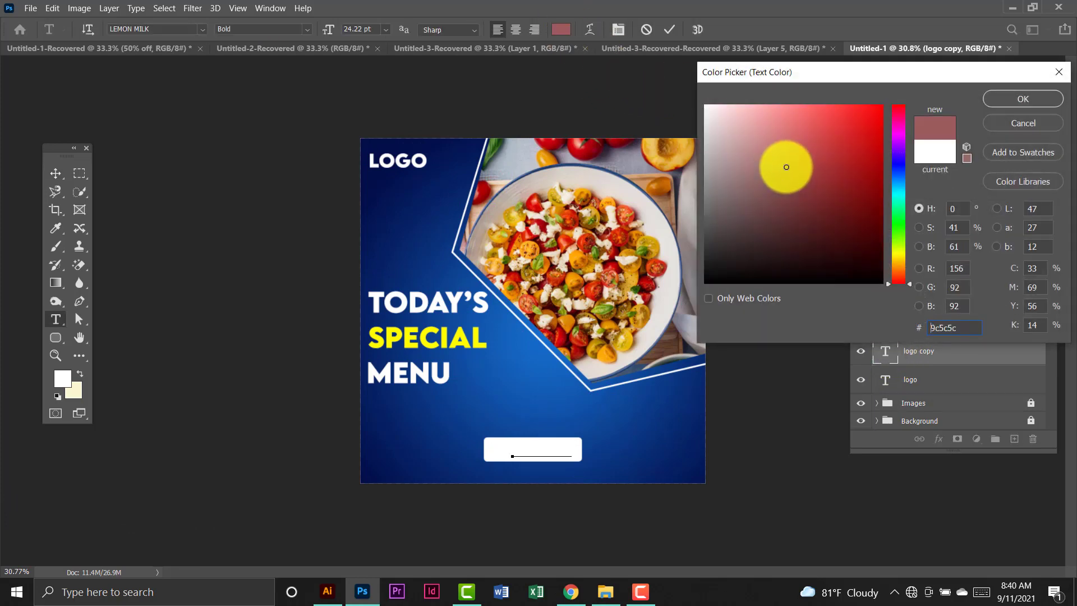
click(814, 138)
mouse_move(902, 269)
mouse_down()
mouse_move(897, 149)
mouse_move(900, 174)
mouse_up()
click(667, 438)
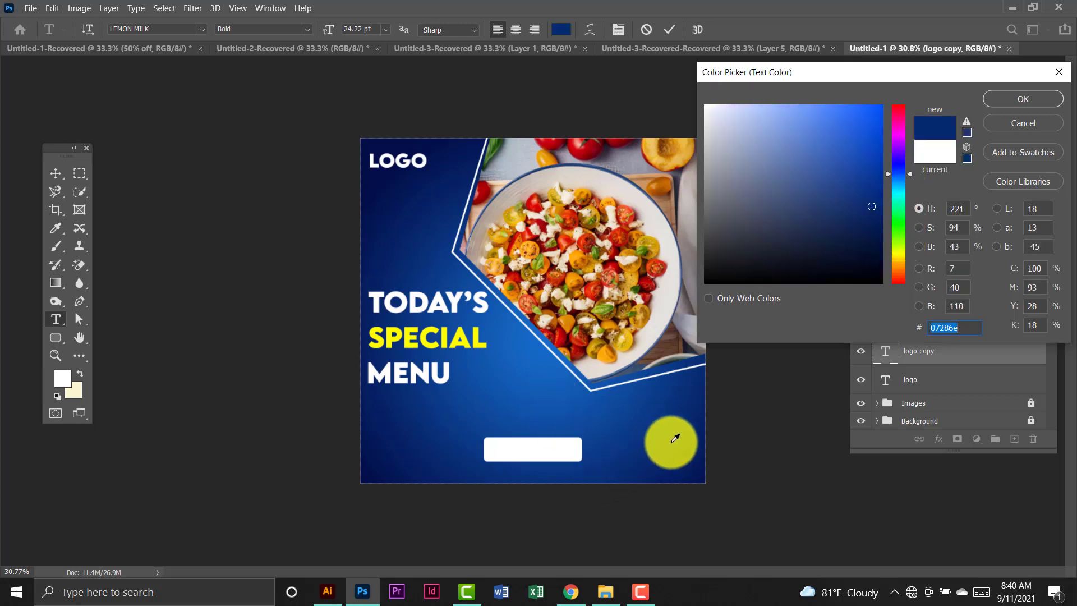
click(1023, 100)
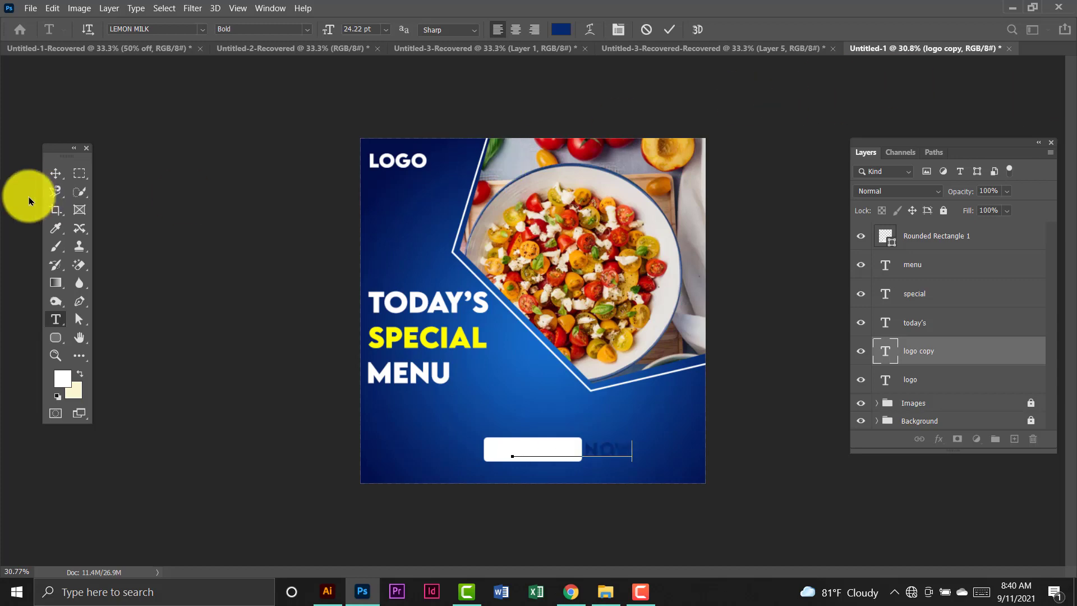
click(48, 175)
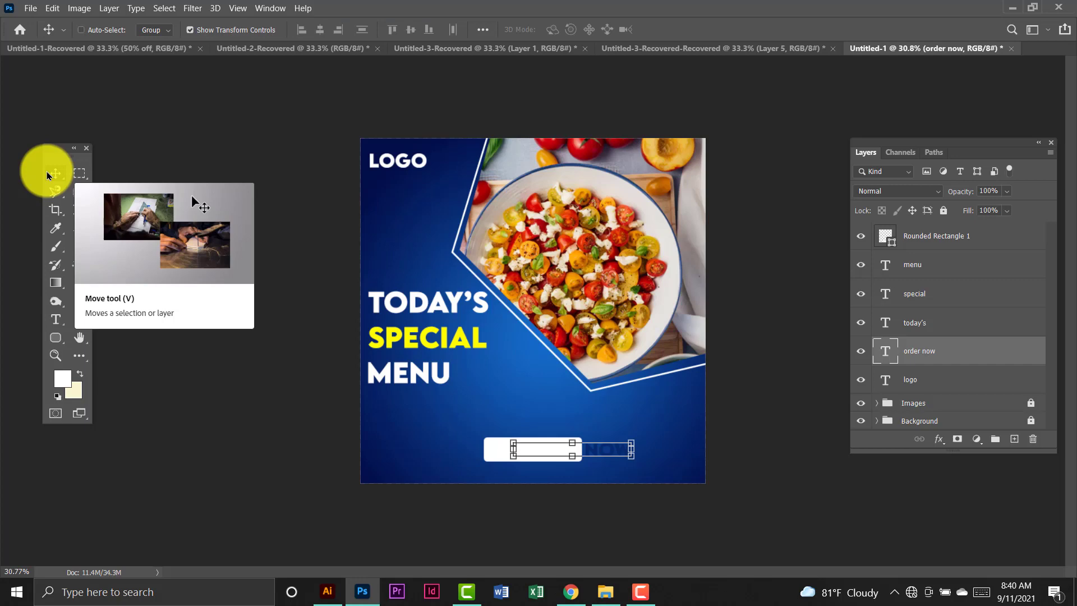
Bring the ORDER NOW text above the rounded rectangle and scale it to about 74%, centred inside the shape.
key(ctrl+bracketright)
key(ctrl+bracketright)
key(ctrl+bracketright)
key(ctrl+bracketright)
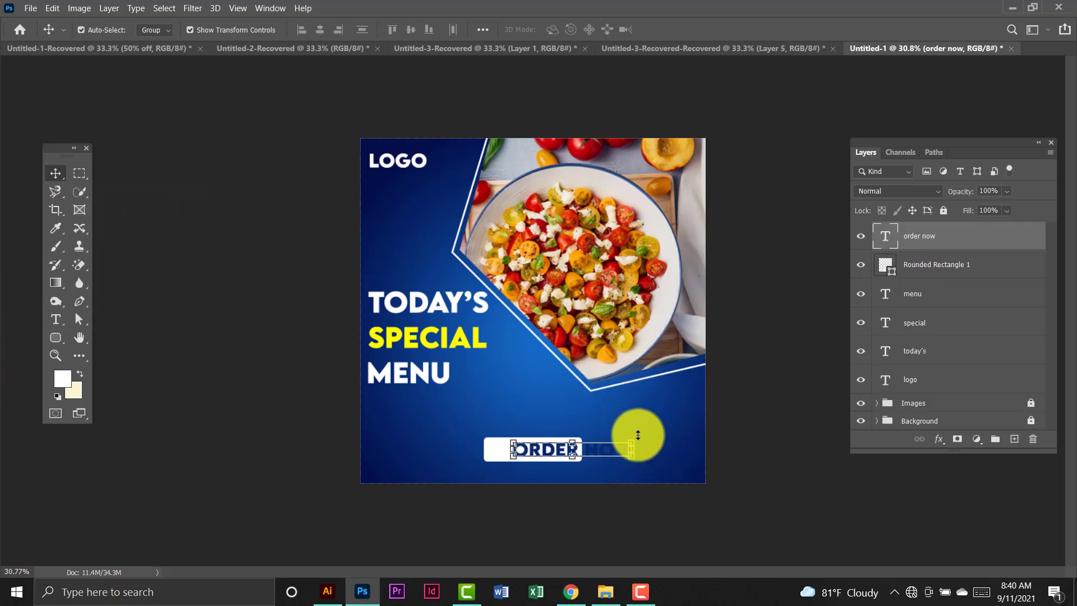
drag(630, 441, 565, 454)
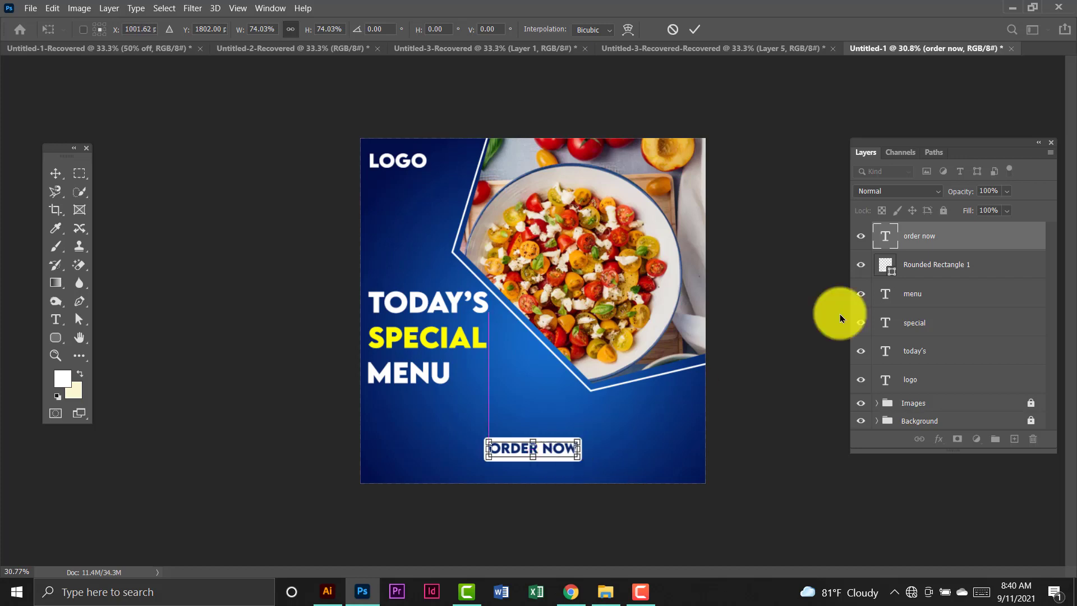
Group the ORDER NOW text with the rounded rectangle and name the group "Order now".
ctrl+click(916, 268)
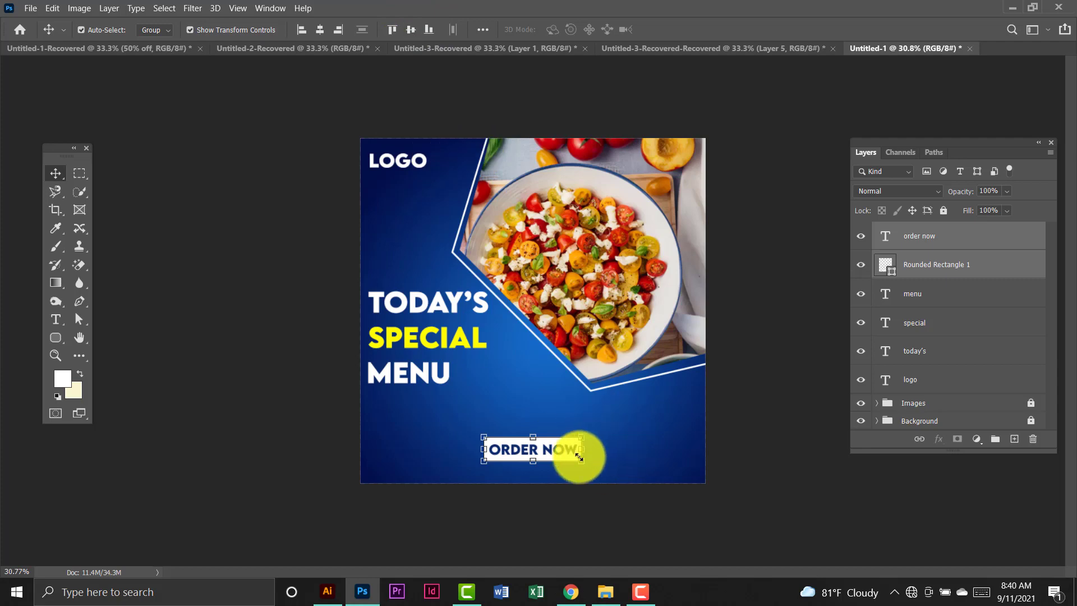
key(ctrl+g)
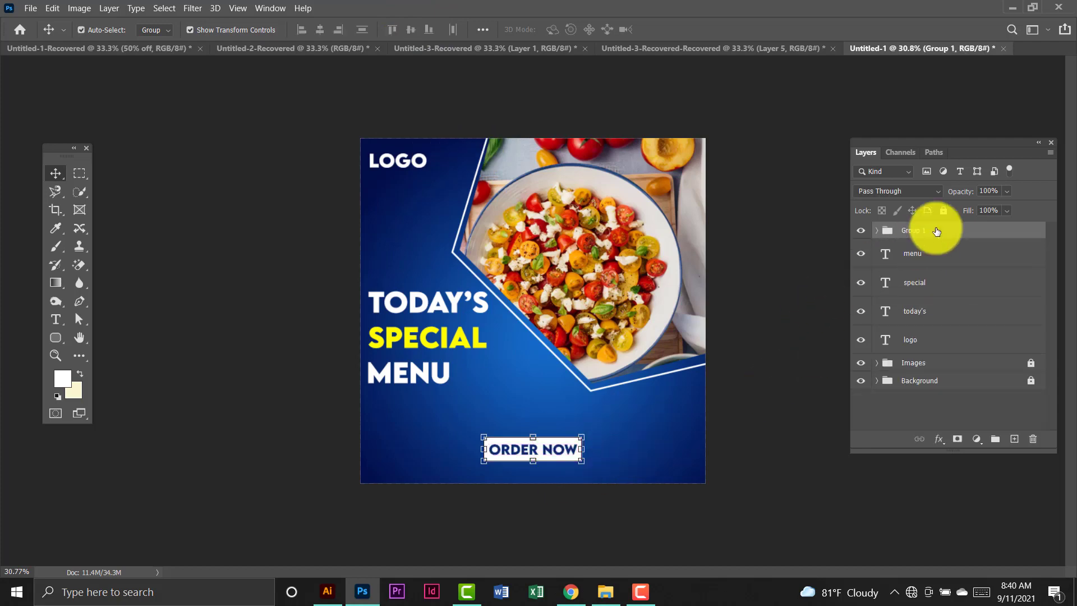
double_click(923, 228)
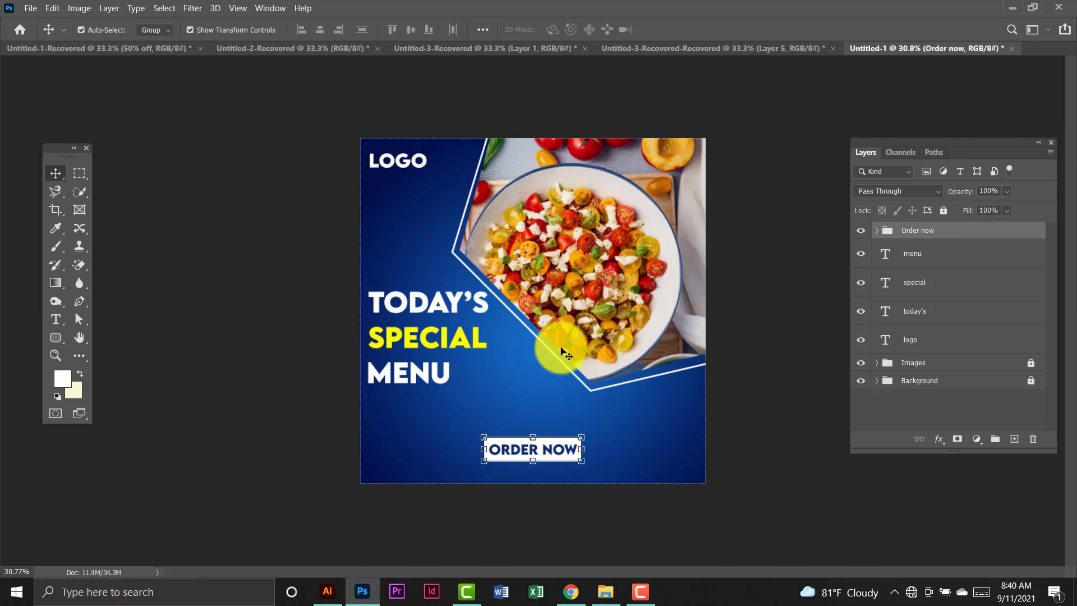
Add a drop shadow to the Order now group with distance 13 px, spread 22% and size 13 px.
double_click(1033, 236)
click(595, 319)
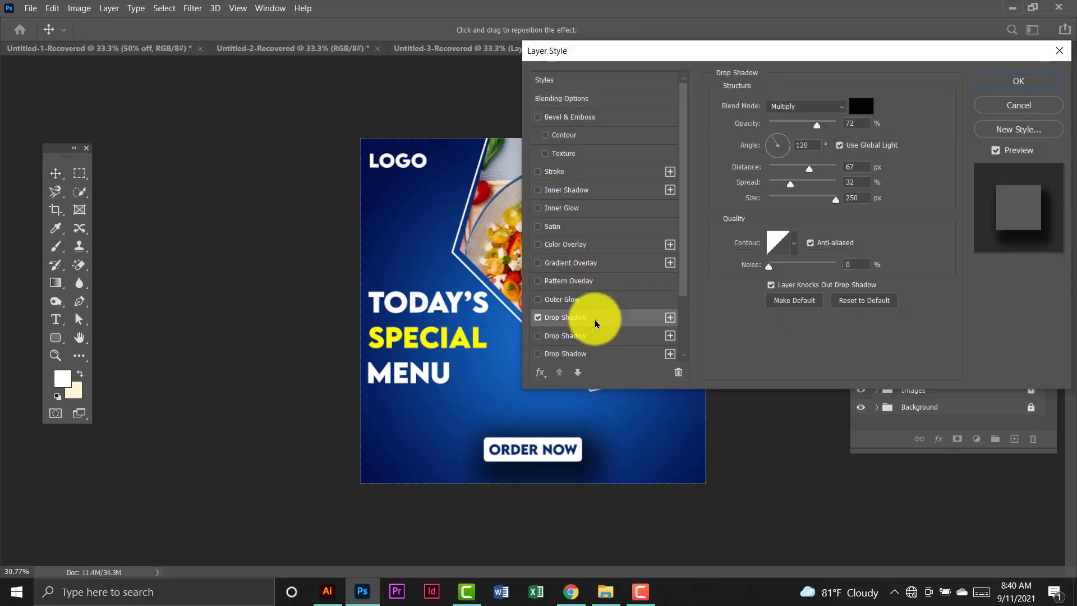
click(784, 198)
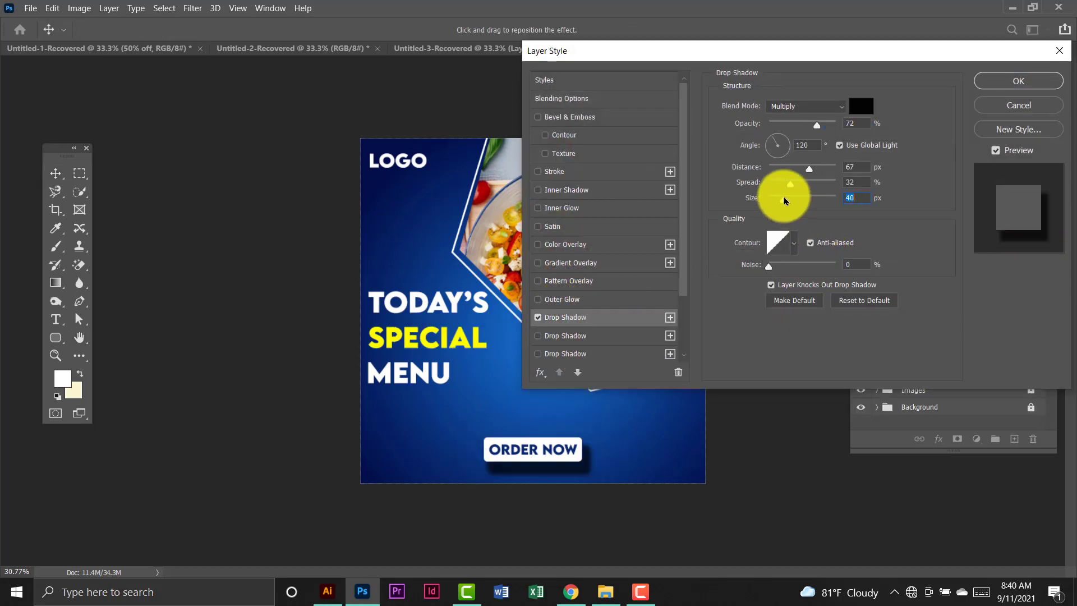
click(777, 200)
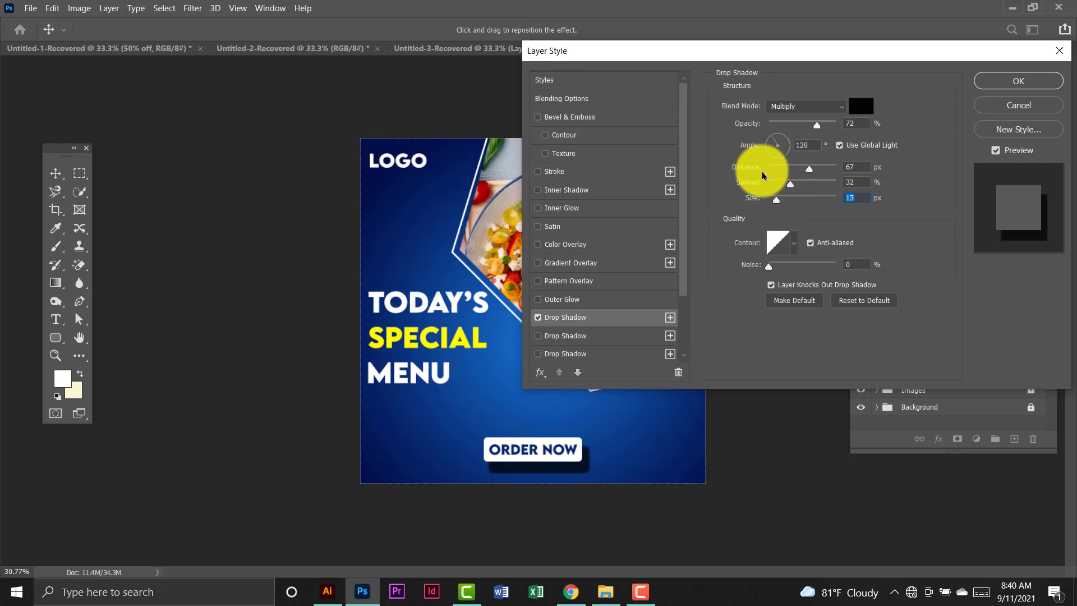
click(773, 170)
drag(777, 169, 778, 169)
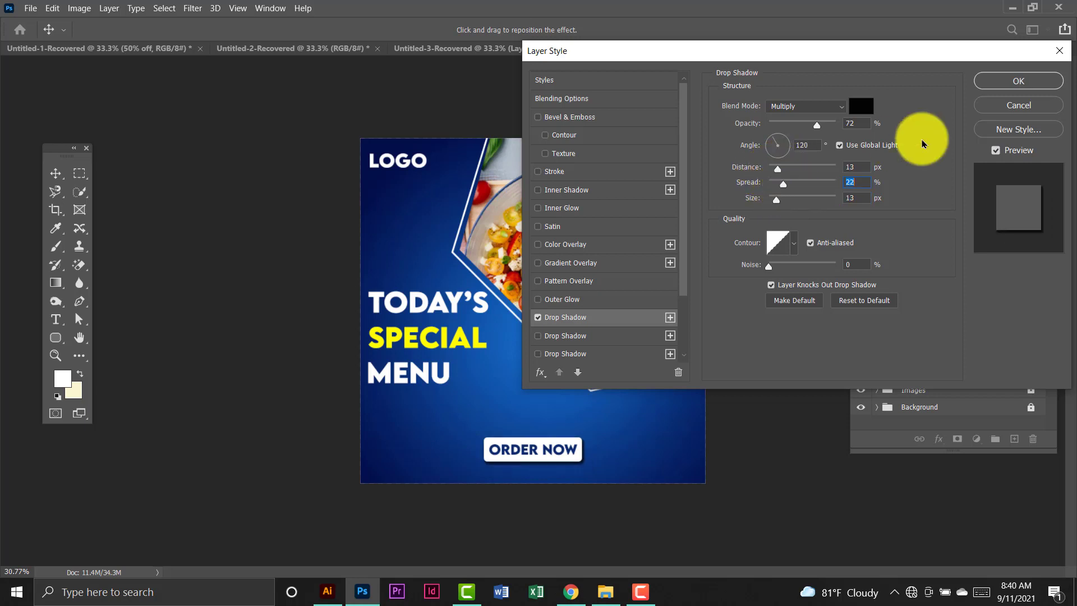
click(1012, 81)
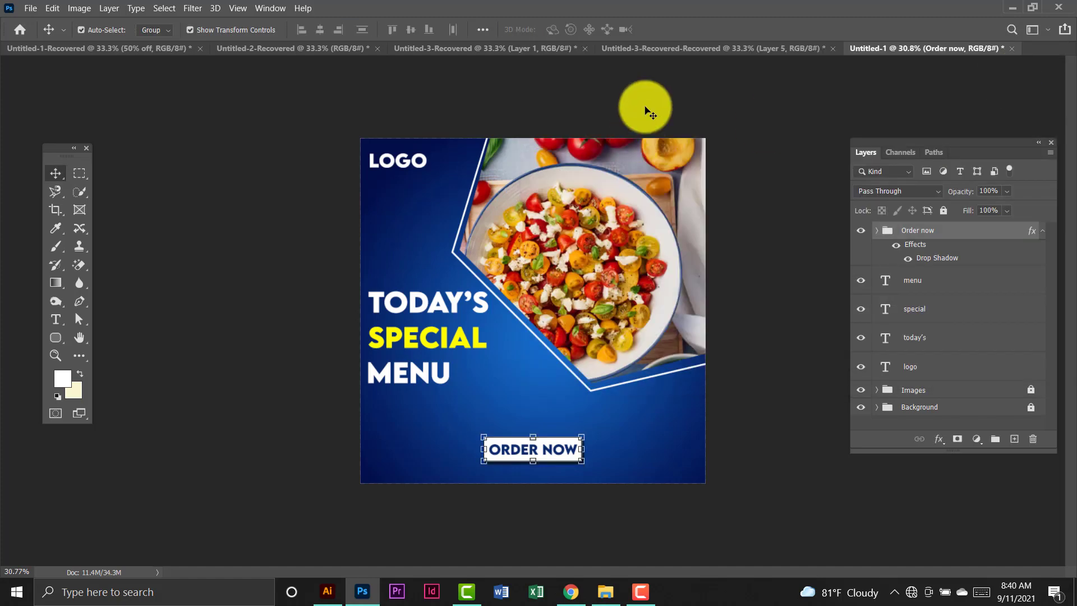
Copy the Social Media icon group from the Untitled-3-Recovered document into the Untitled-1 design, near its lower-right corner.
click(646, 110)
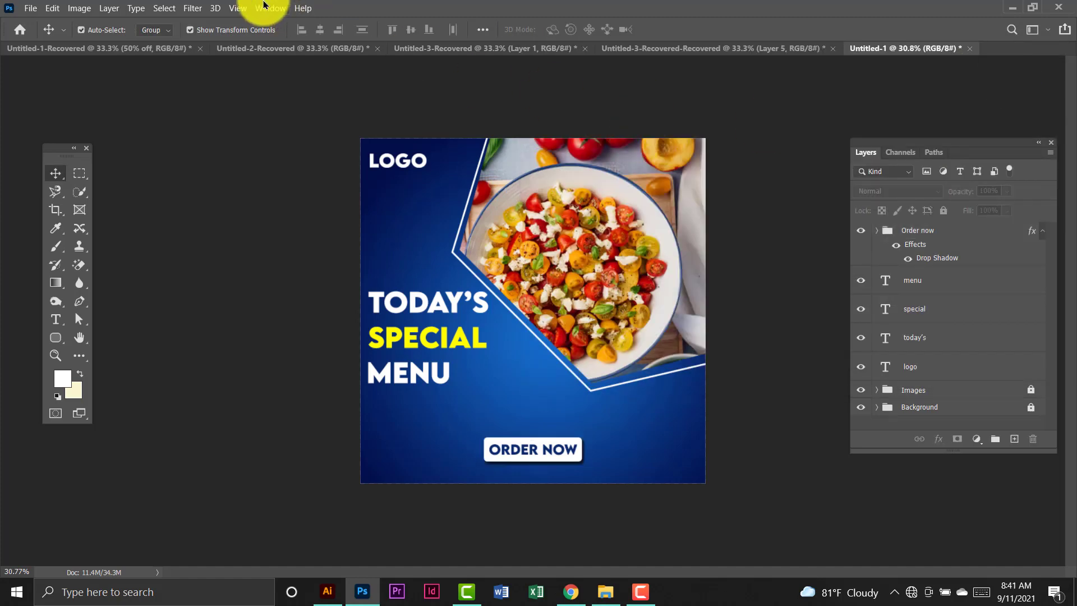
click(471, 47)
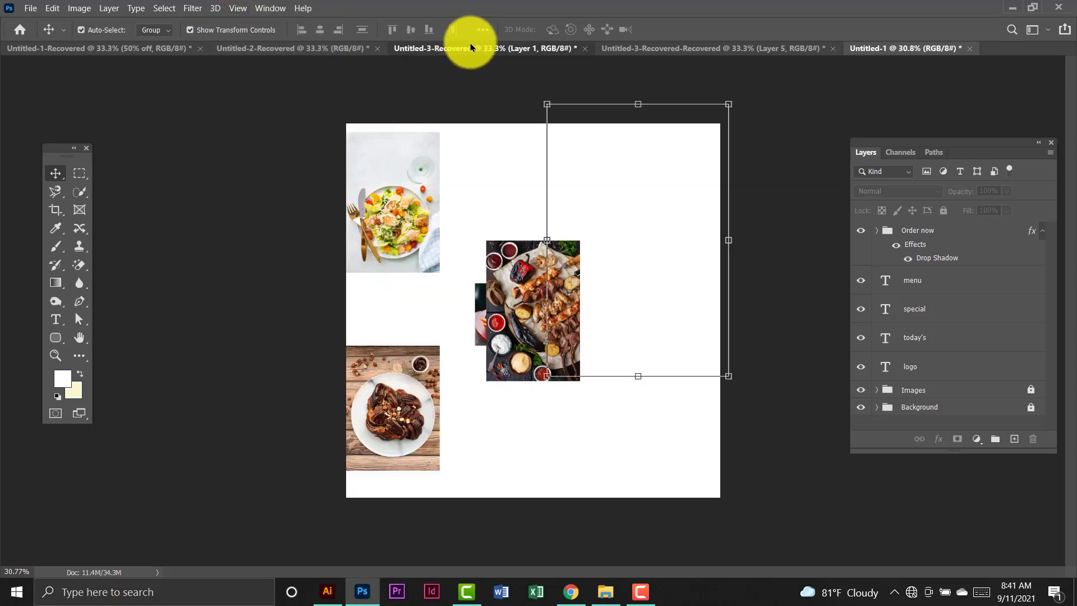
click(576, 183)
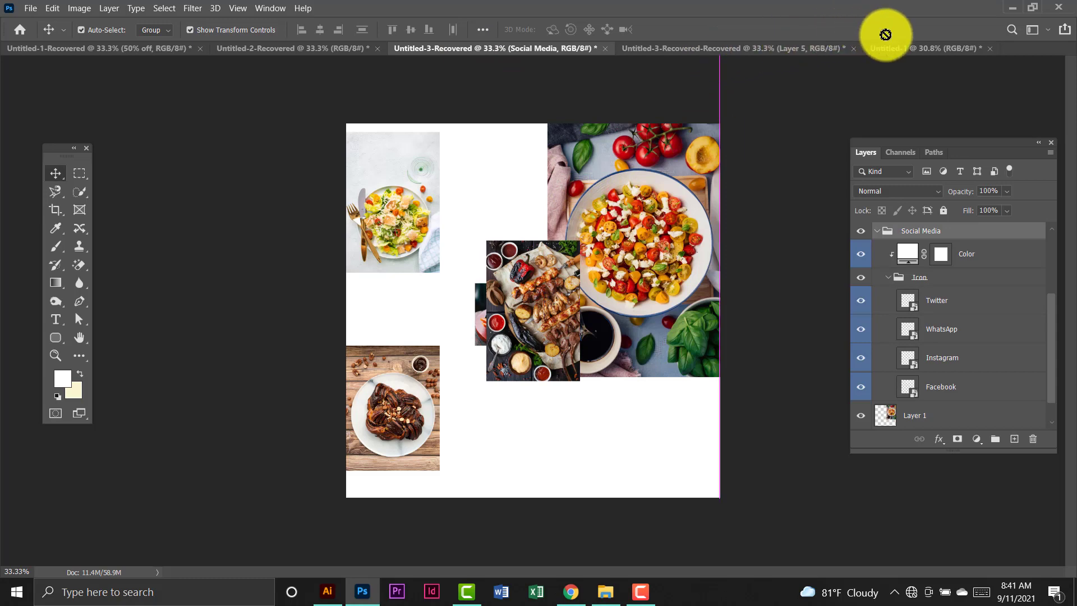
click(903, 47)
drag(903, 47, 683, 413)
drag(422, 474, 622, 475)
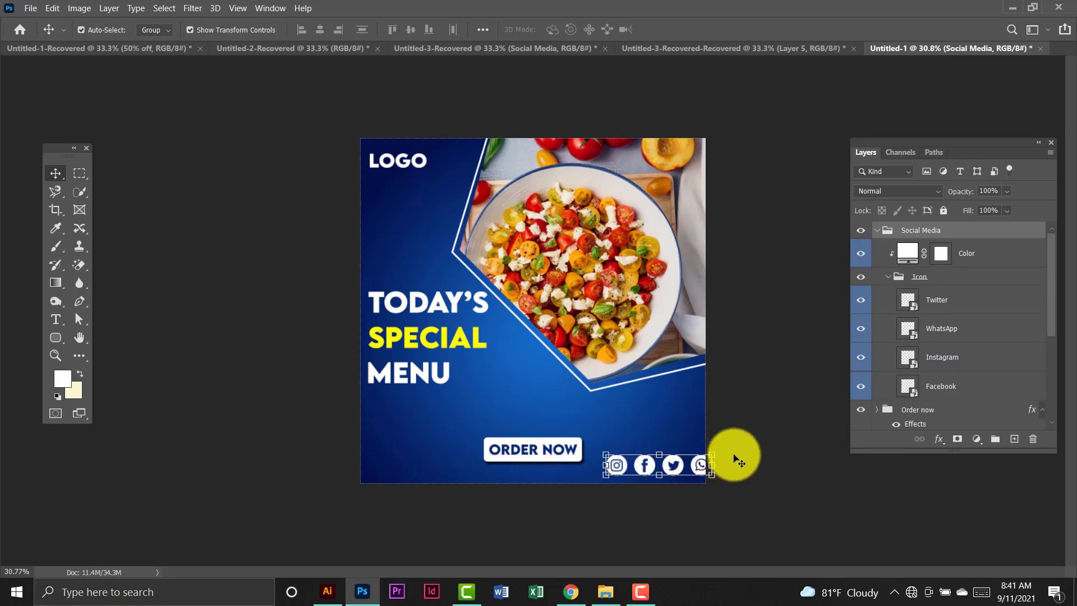
Scale the social media icons down and fit them inside the design's lower-right corner.
key(ctrl+t)
drag(712, 455, 679, 473)
key(Return)
click(755, 413)
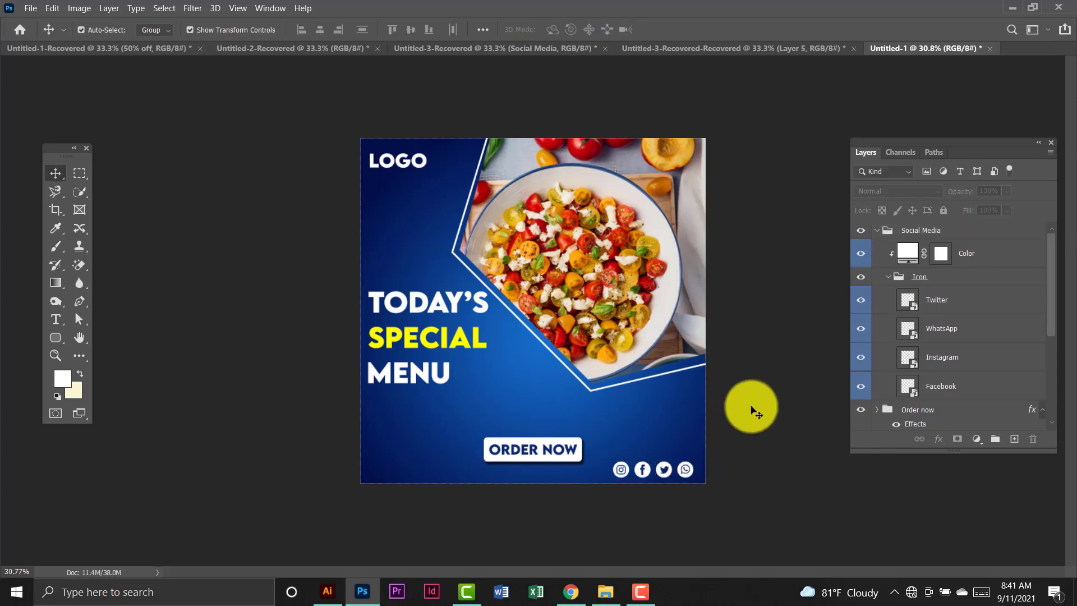
Draw an unfilled square of about 130 px with a 10 px white stroke below the word MENU.
click(56, 337)
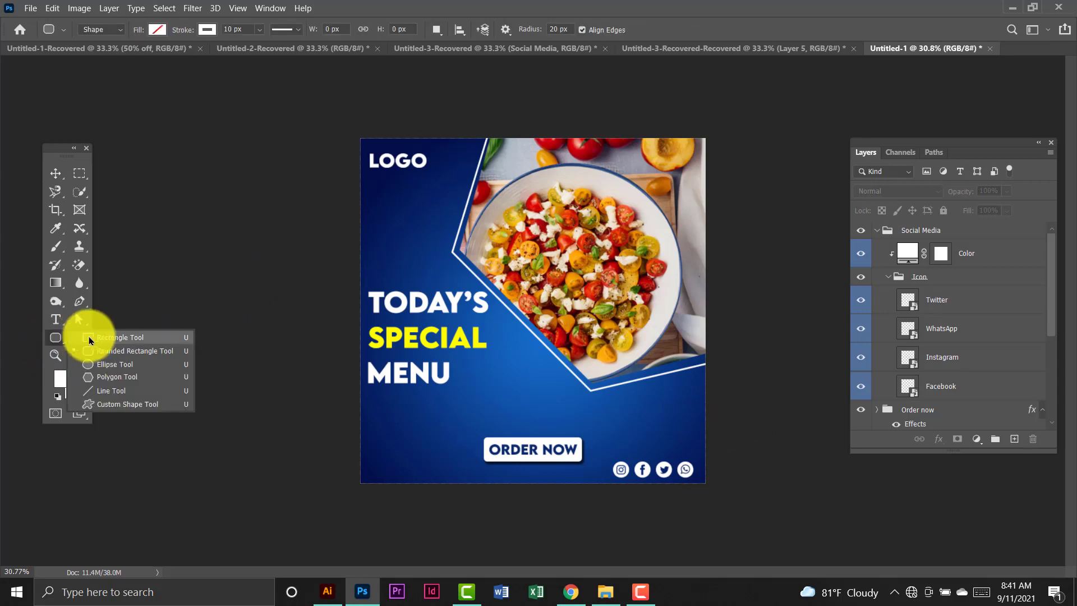
click(90, 338)
mouse_move(379, 417)
mouse_down()
mouse_move(422, 467)
mouse_move(395, 429)
mouse_up()
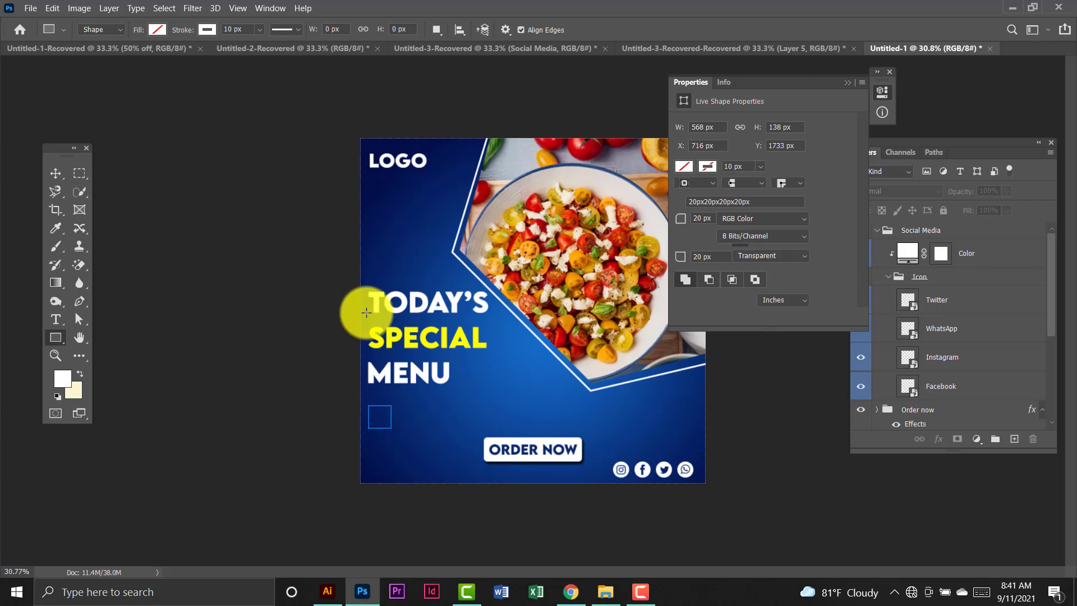
click(894, 71)
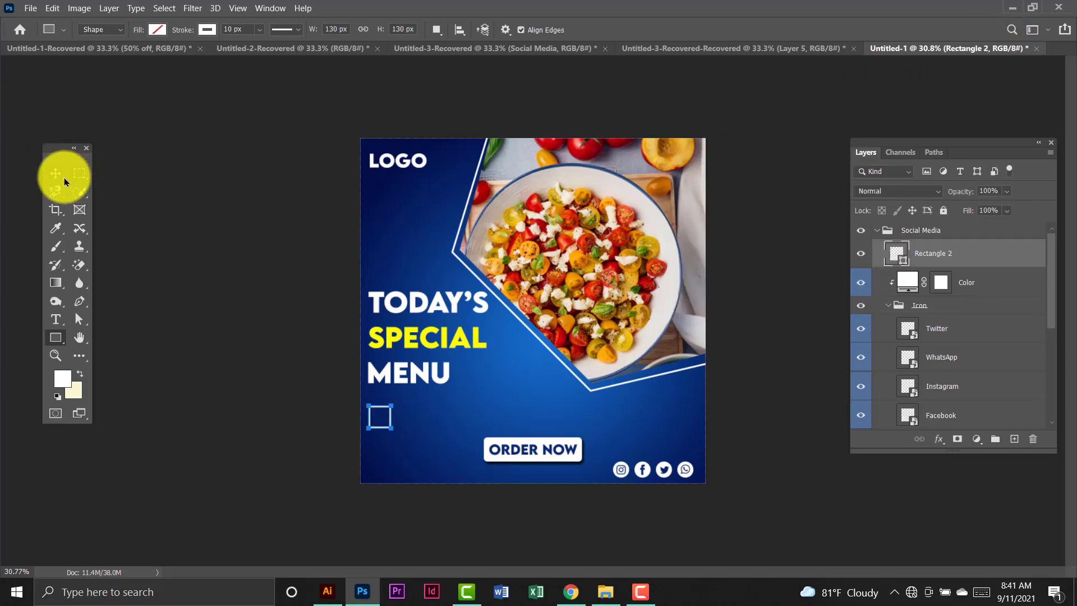
Rotate the white square below MENU by -45° into a diamond.
click(62, 177)
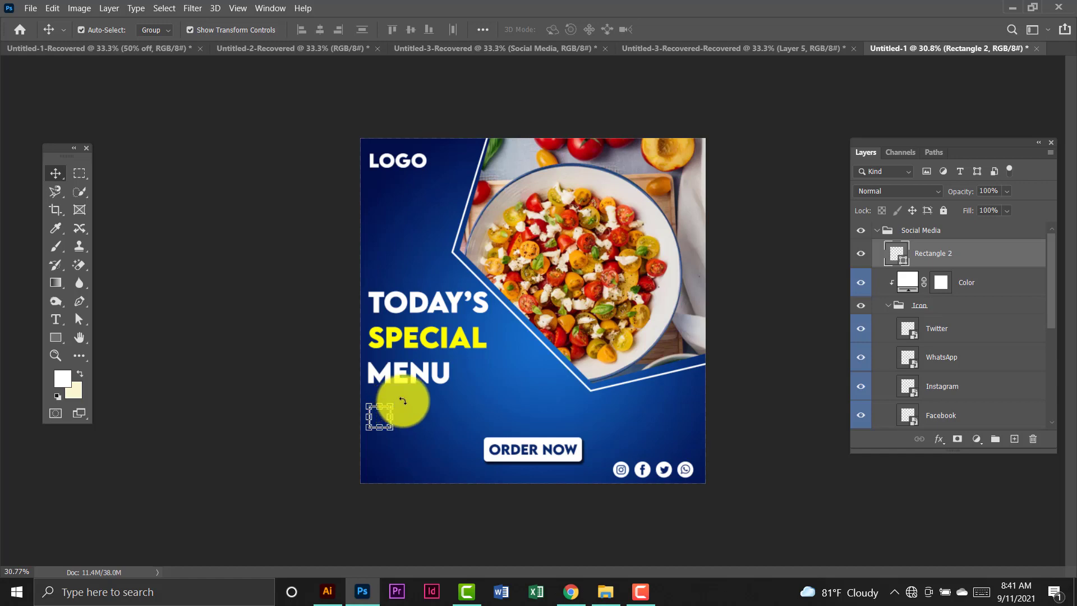
key(ctrl+t)
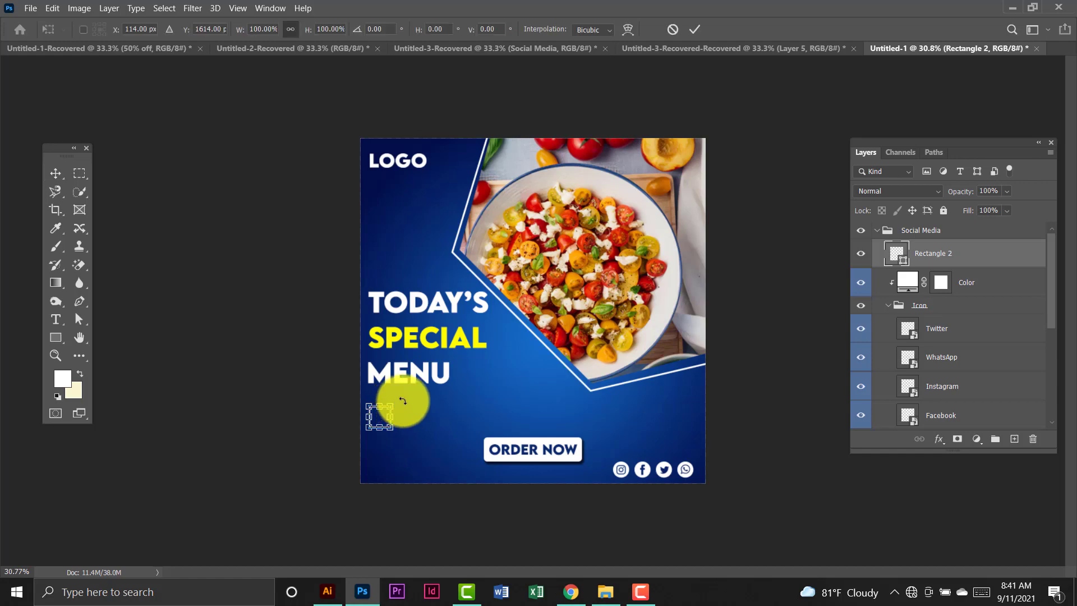
drag(402, 398, 388, 379)
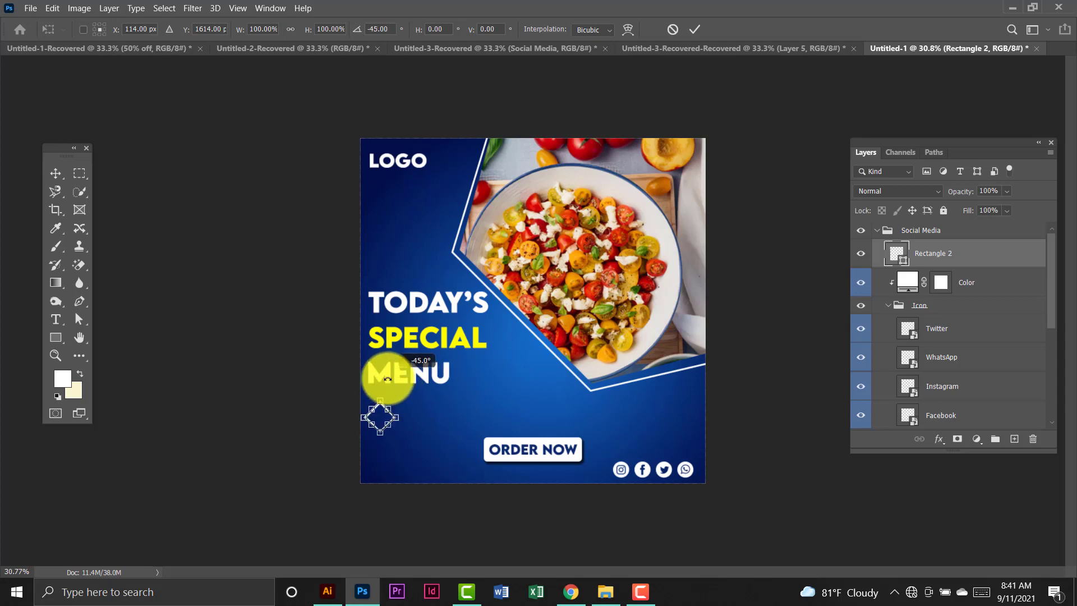
click(55, 173)
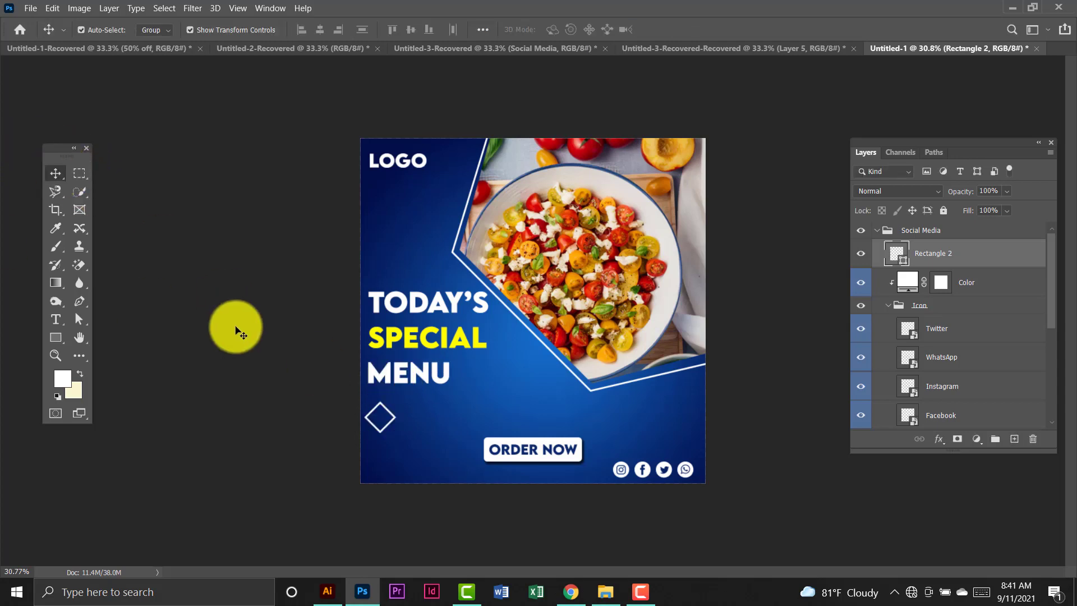
click(228, 330)
Move the Rectangle 2 layer out of the Social Media group and place the diamond lower, level with the ORDER NOW button.
click(385, 413)
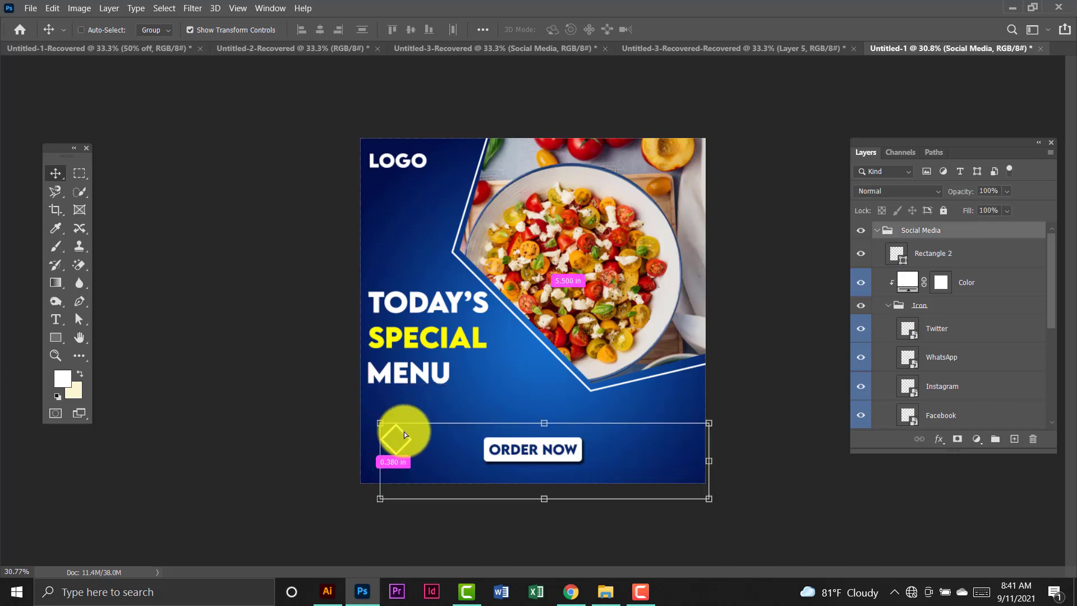
click(990, 265)
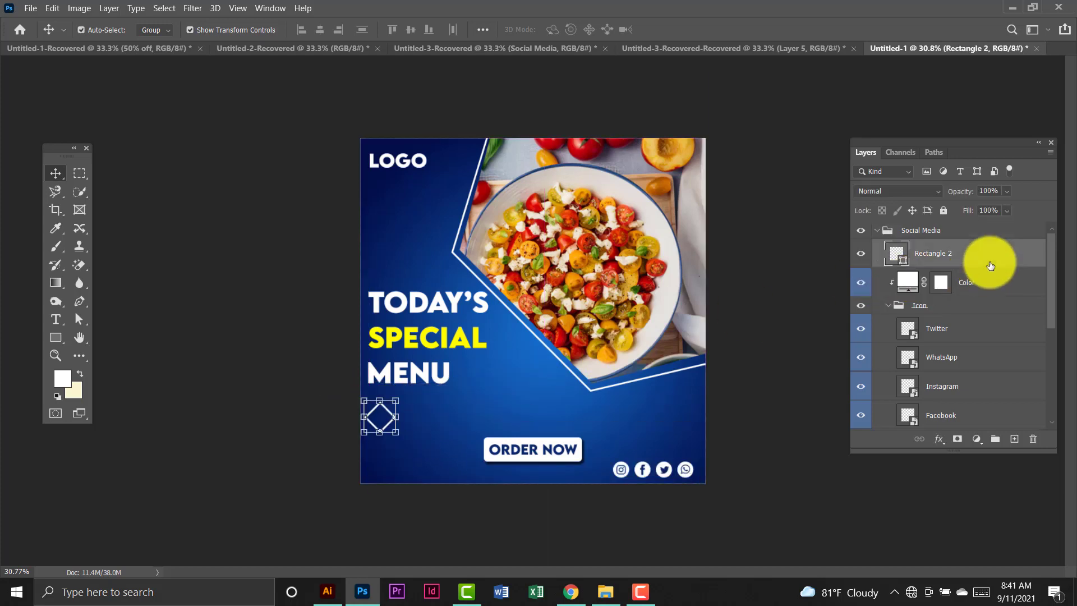
key(ctrl+bracketright)
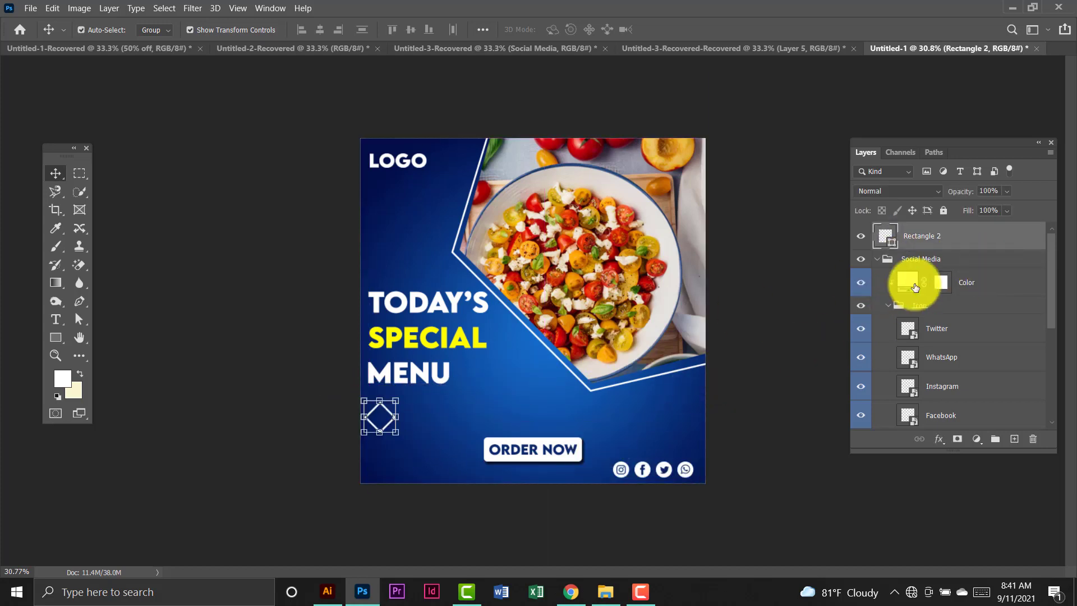
click(877, 261)
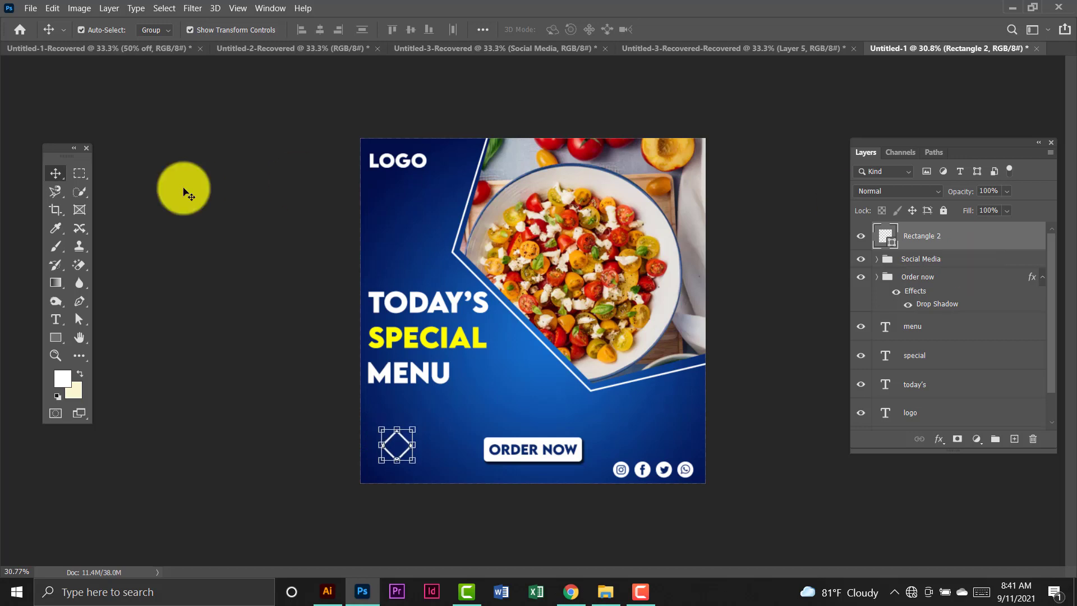
click(185, 188)
Draw an unfilled white-stroked circle of about 156 px below the LOGO text.
click(54, 343)
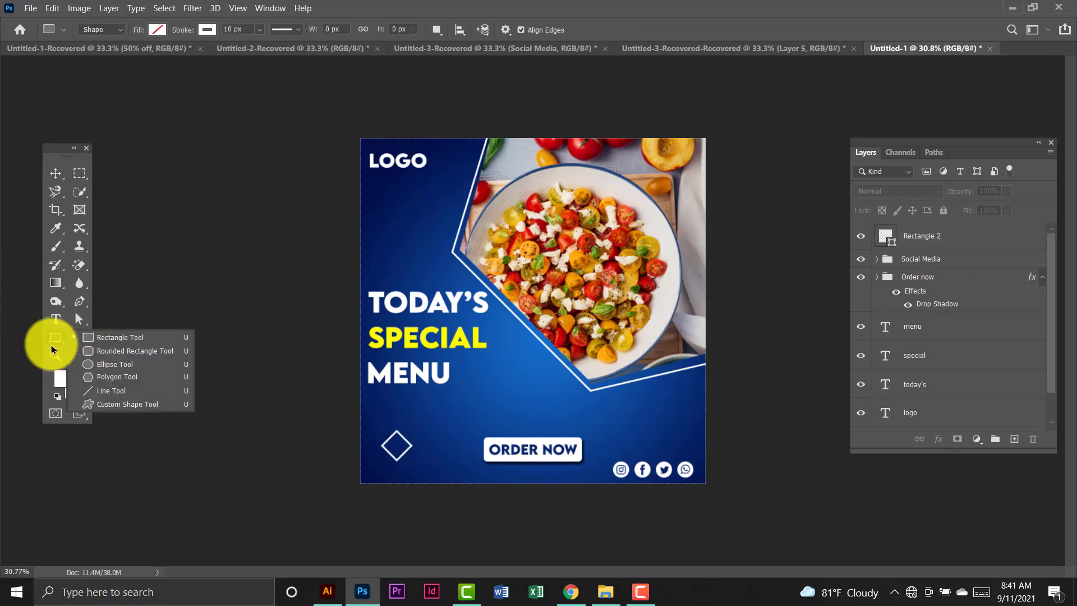
click(114, 365)
drag(390, 216, 407, 230)
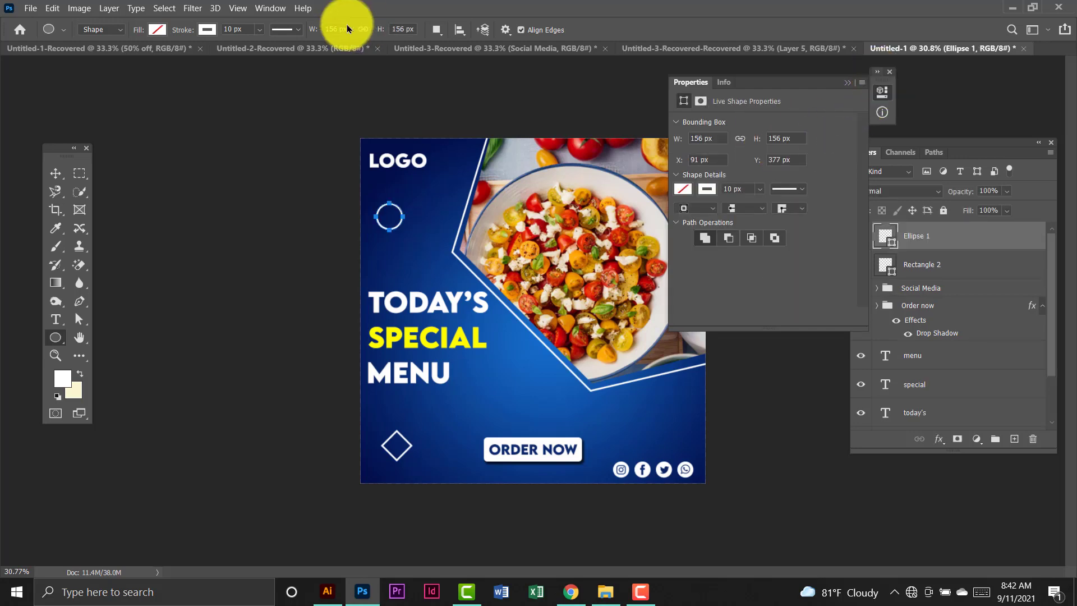
Set the stroke width of the circle below the LOGO text to 5 px.
click(211, 29)
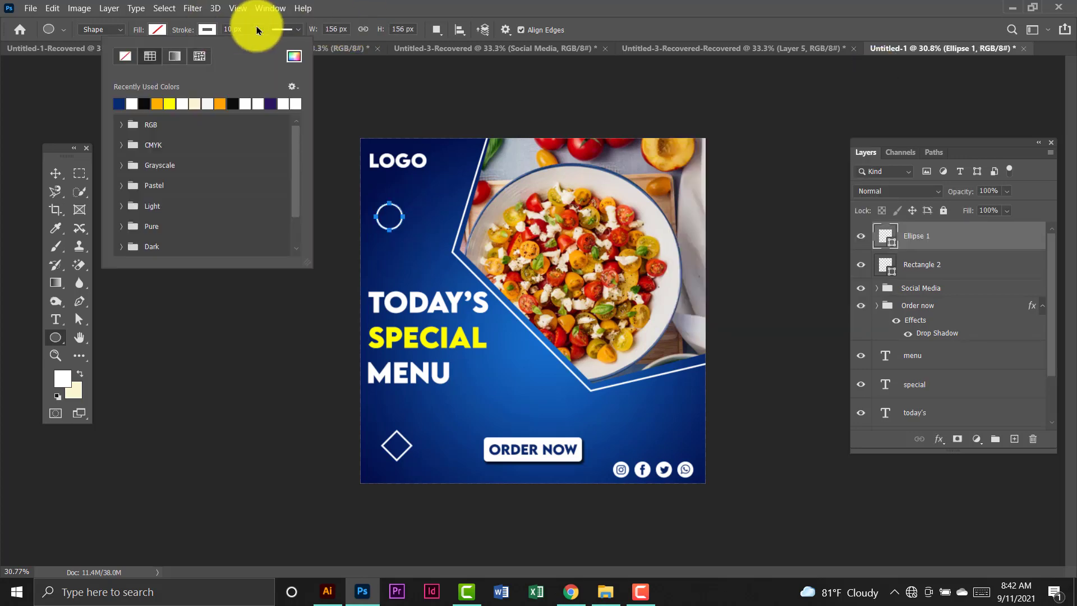
click(235, 28)
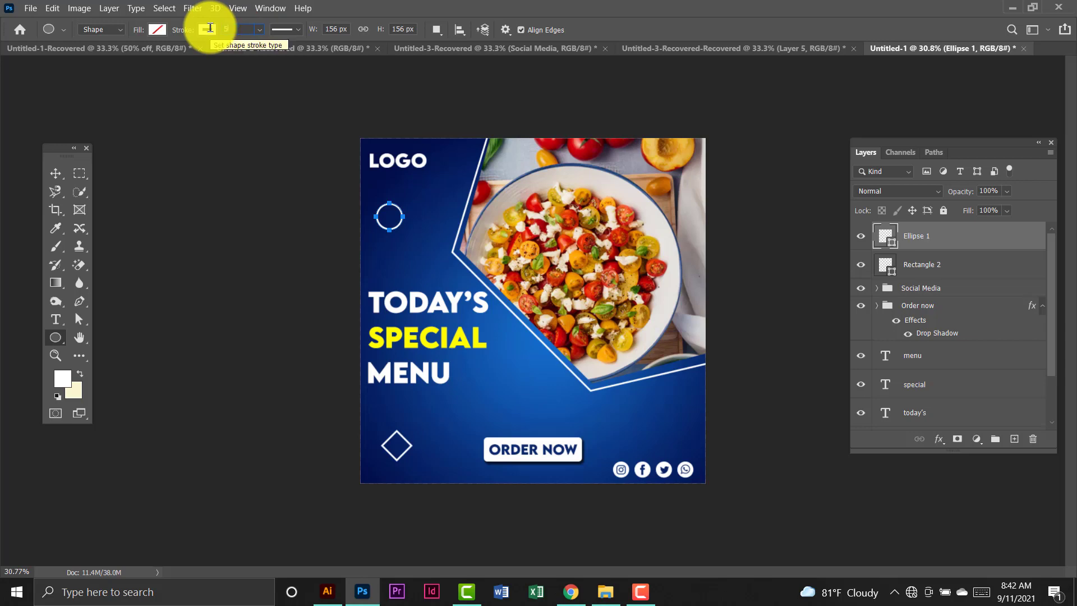
key(Return)
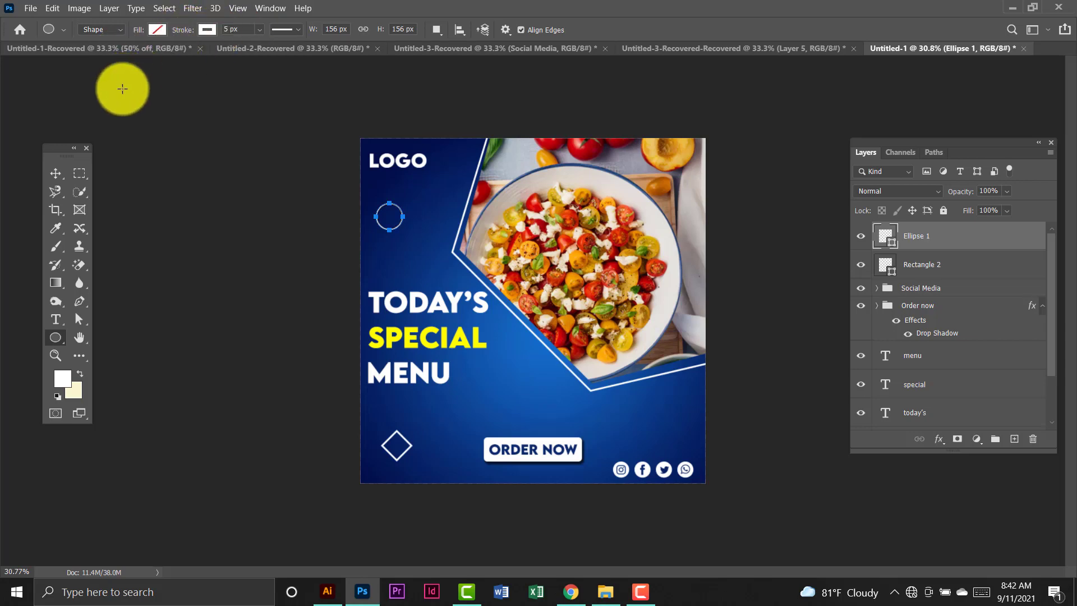
click(54, 175)
click(161, 204)
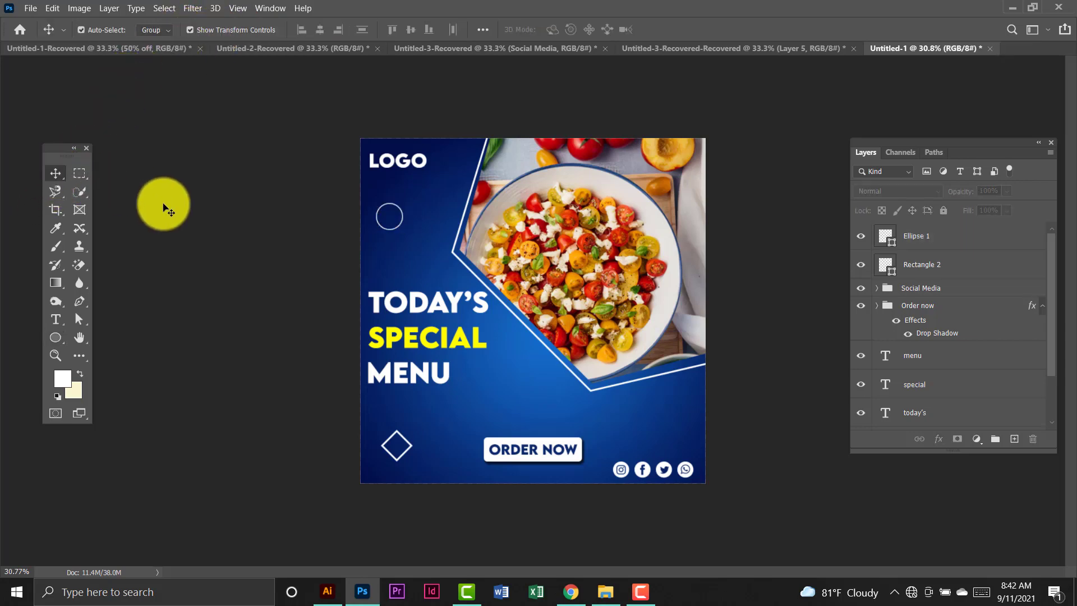
Draw an unfilled circle of about 168 px with a 10 px white stroke beside the word MENU.
click(55, 337)
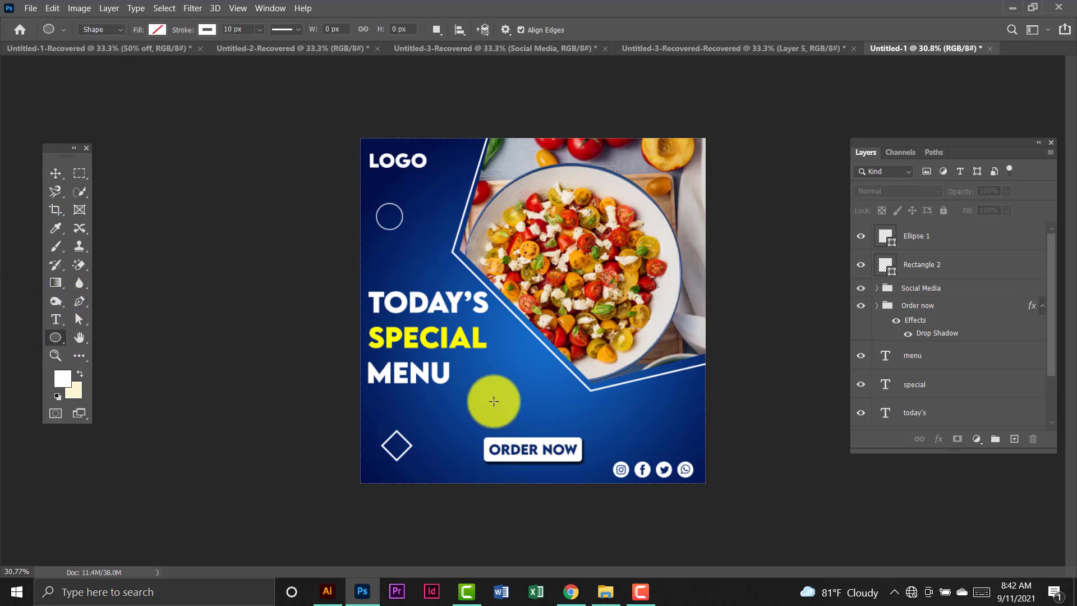
mouse_move(506, 362)
mouse_down()
mouse_move(542, 407)
mouse_move(536, 377)
mouse_up()
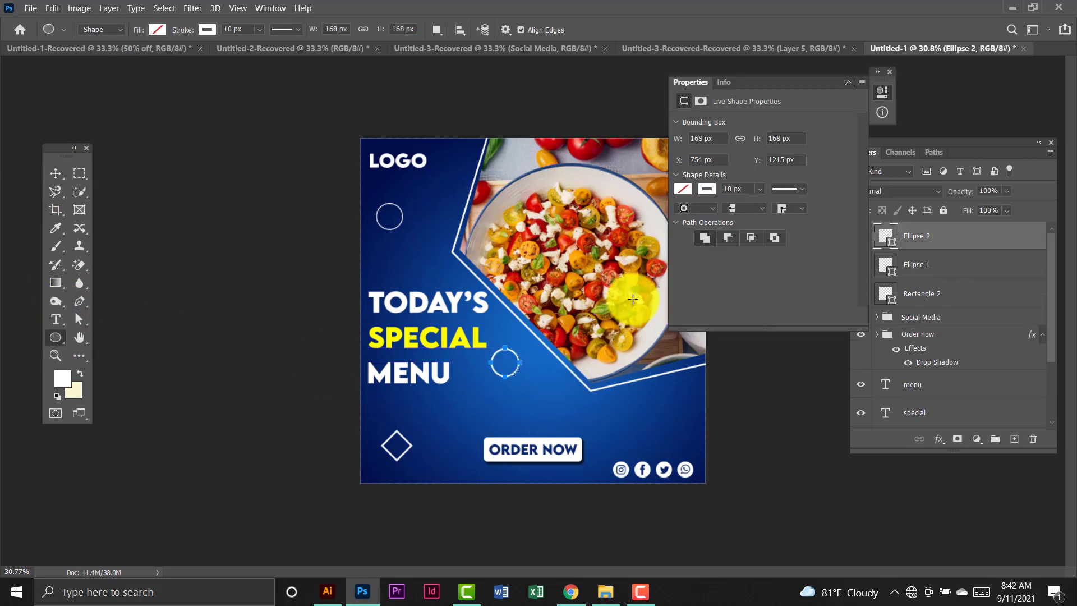
click(891, 75)
click(55, 173)
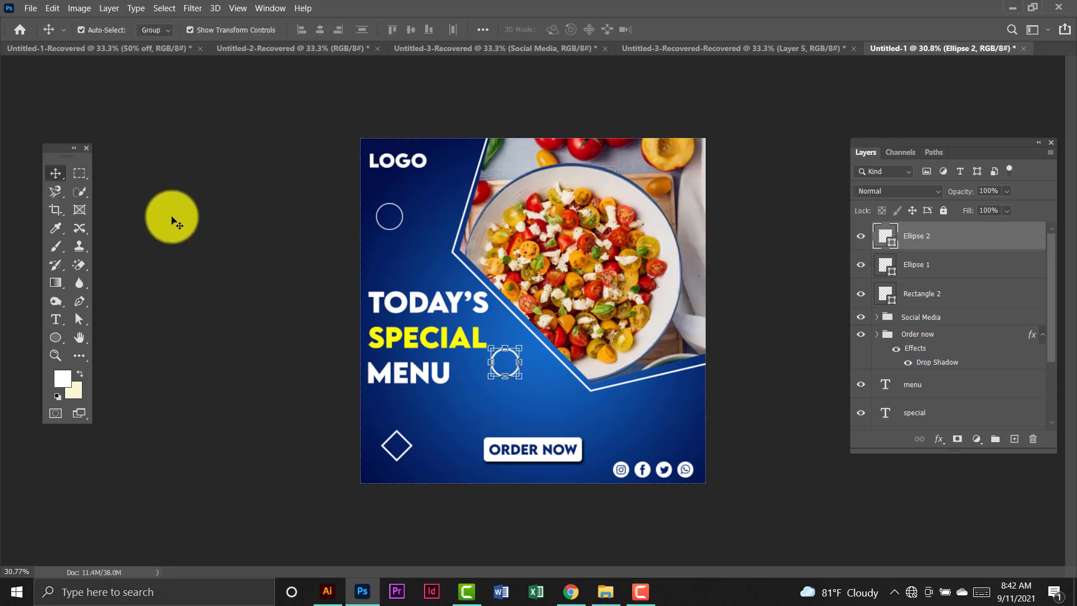
click(173, 220)
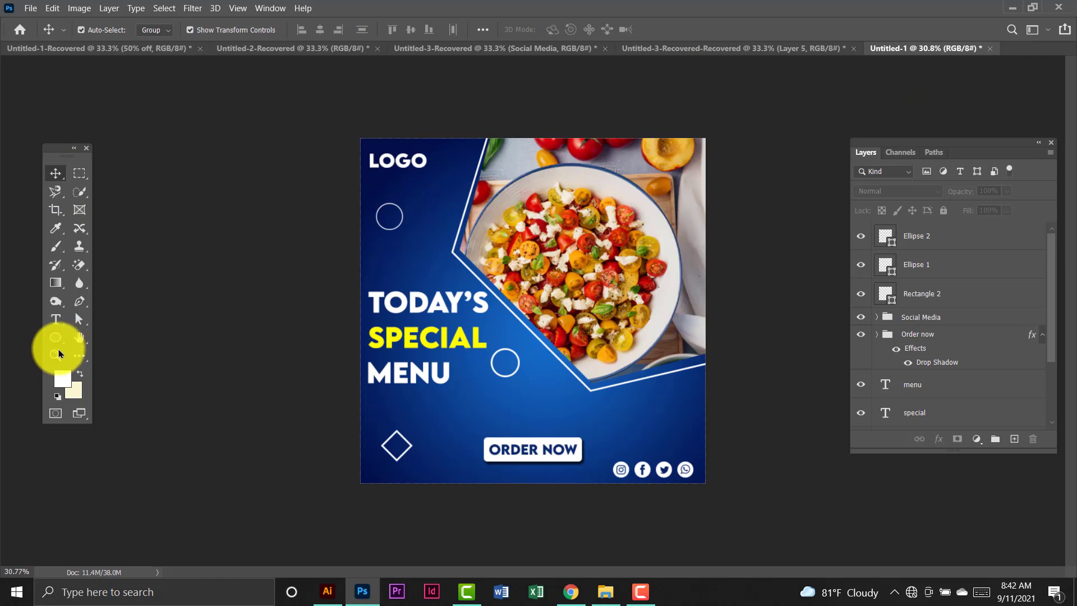
Draw an unfilled square of about 136 px with a 10 px stroke above the social media icons and rotate it about -51°.
drag(55, 337, 140, 336)
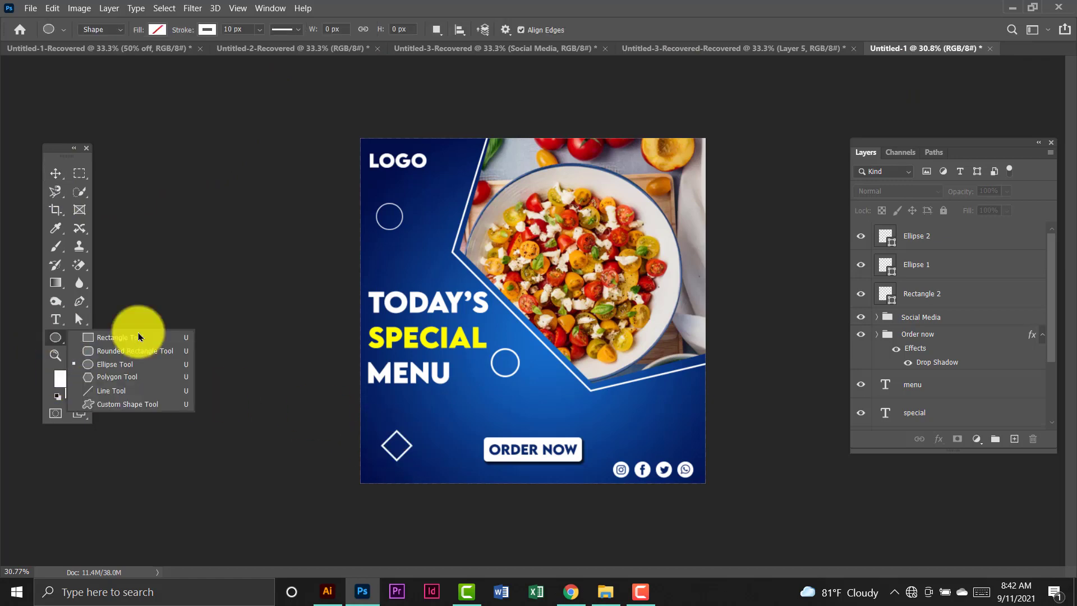
click(140, 338)
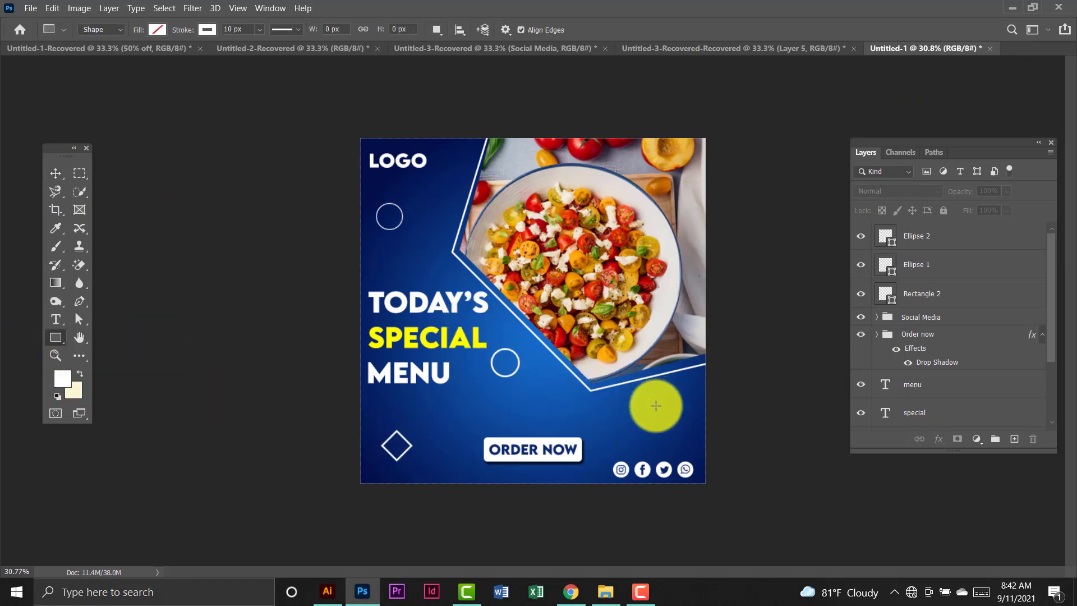
drag(641, 391, 675, 410)
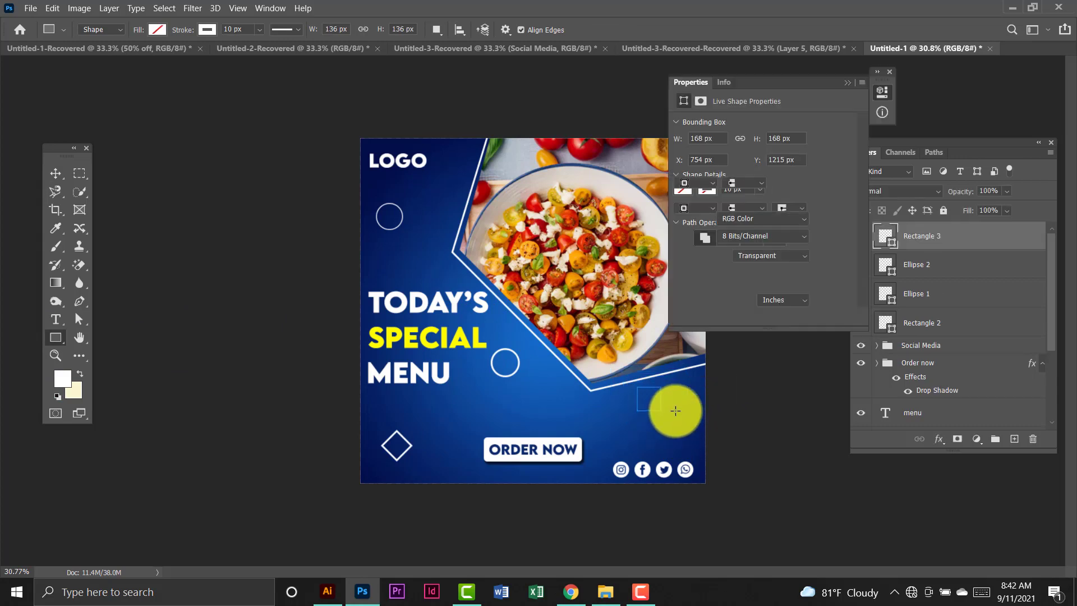
click(891, 72)
click(55, 173)
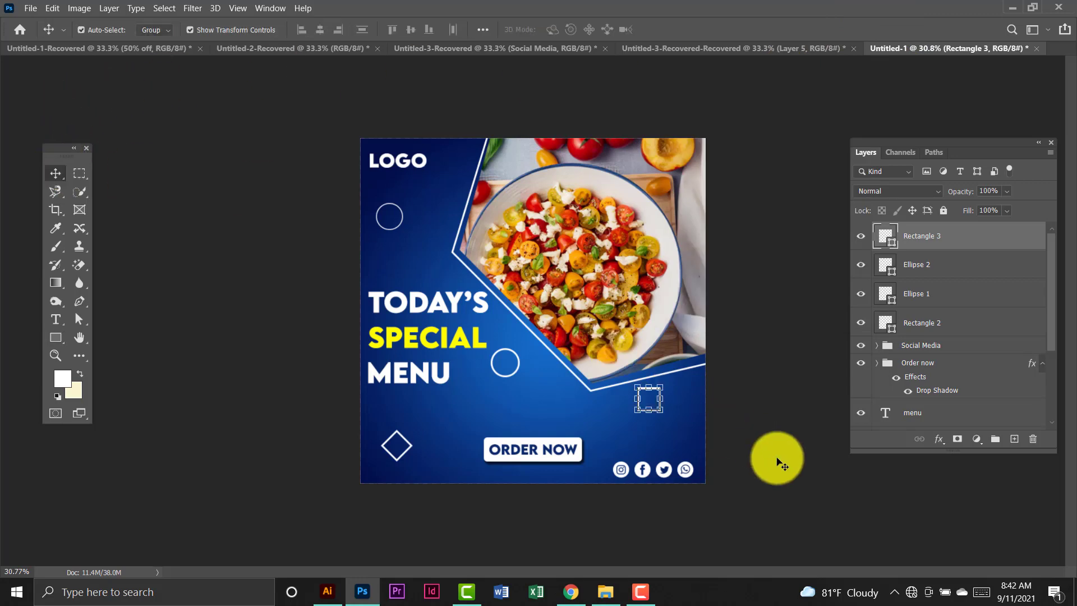
drag(669, 423, 679, 400)
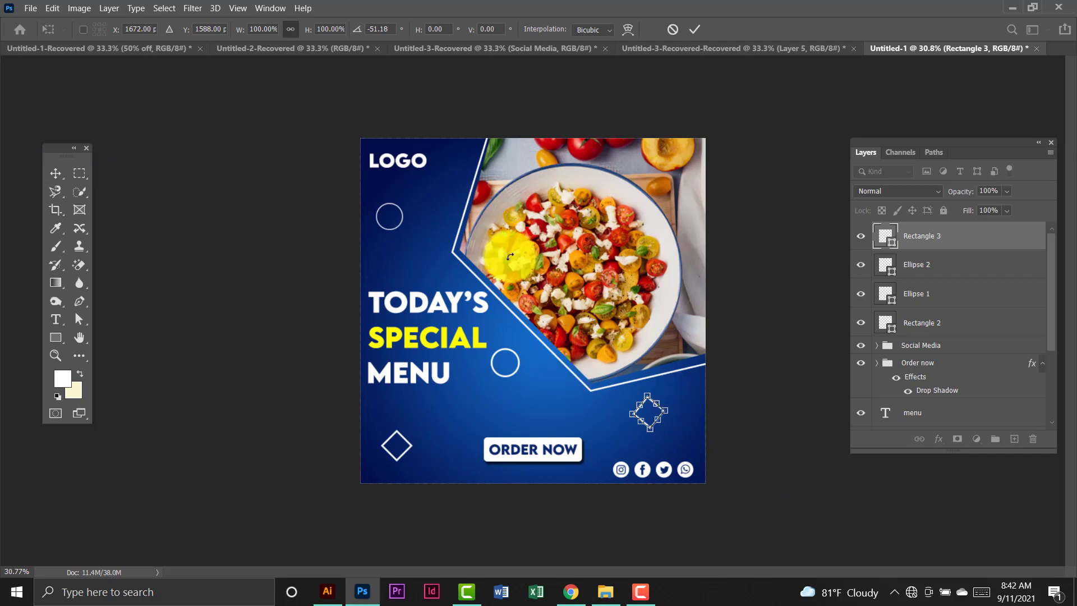
Change the stroke color of the diamond above the social media icons to orange.
click(59, 337)
click(209, 28)
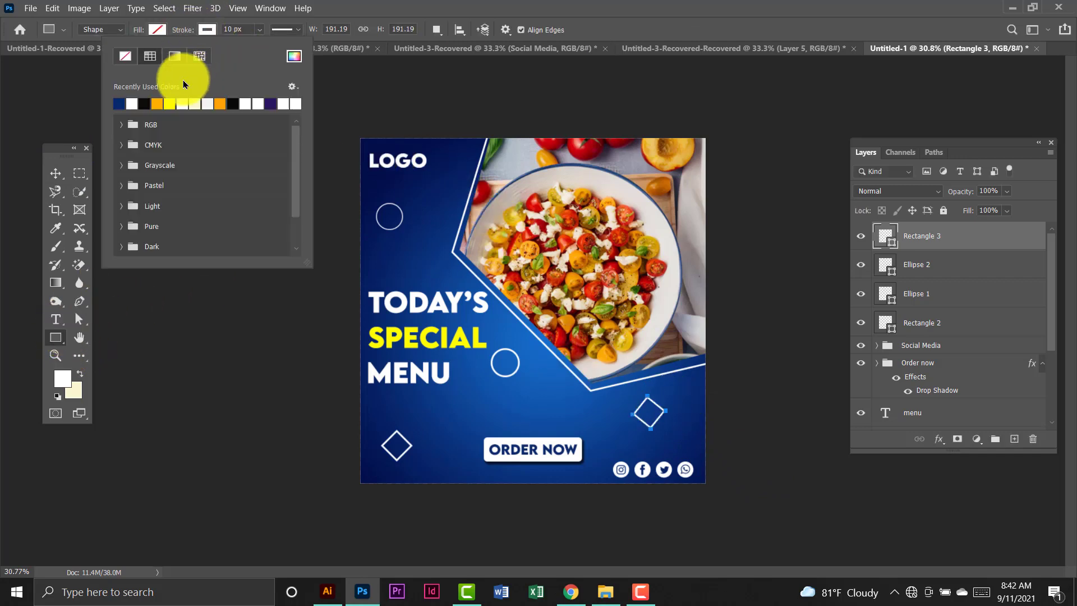
key(Escape)
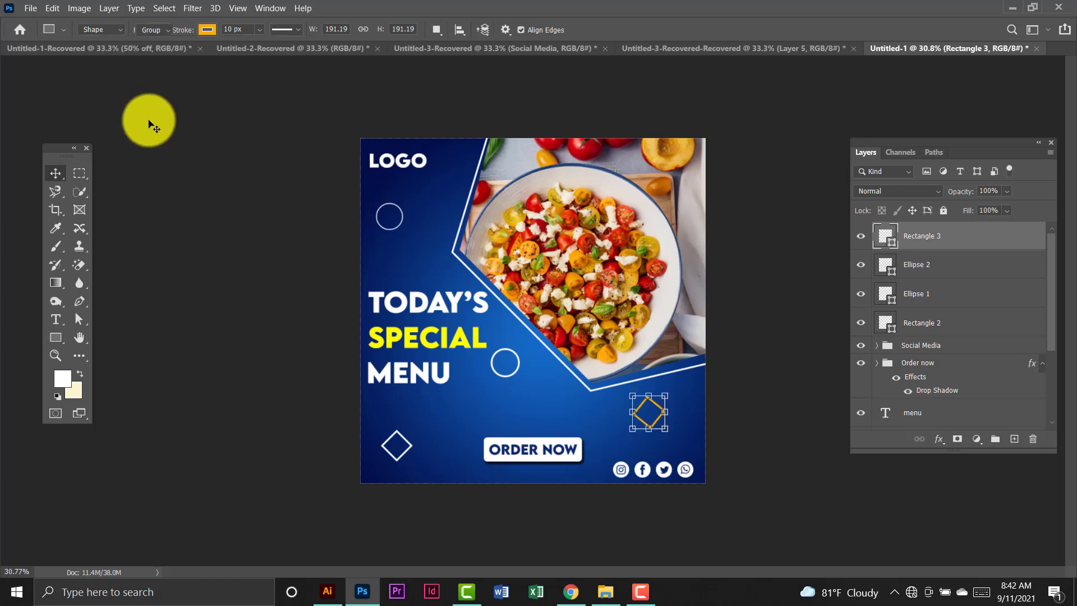
key(v)
click(230, 159)
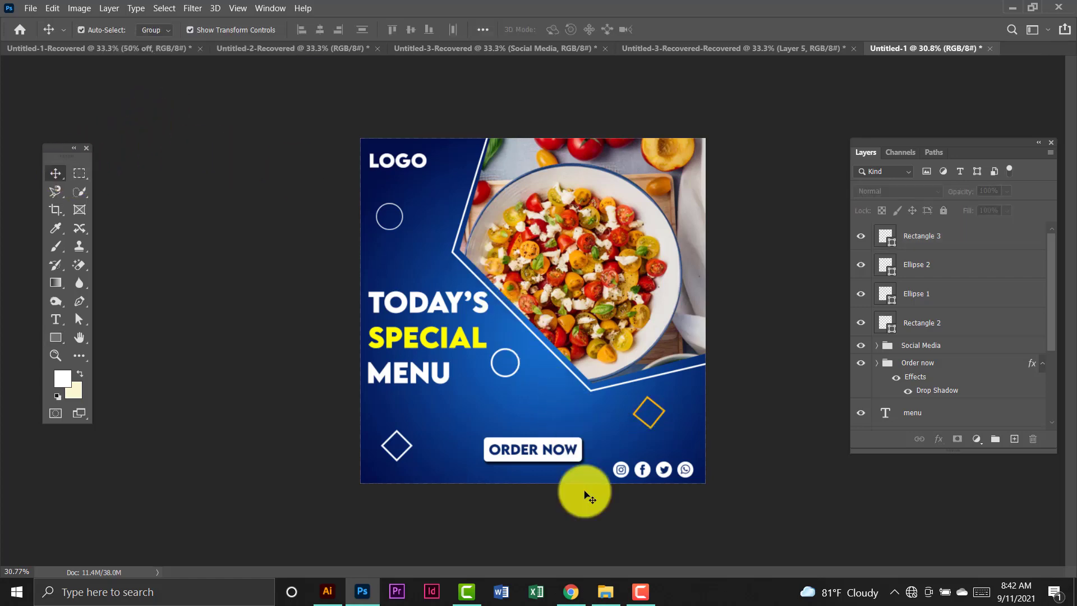
click(652, 599)
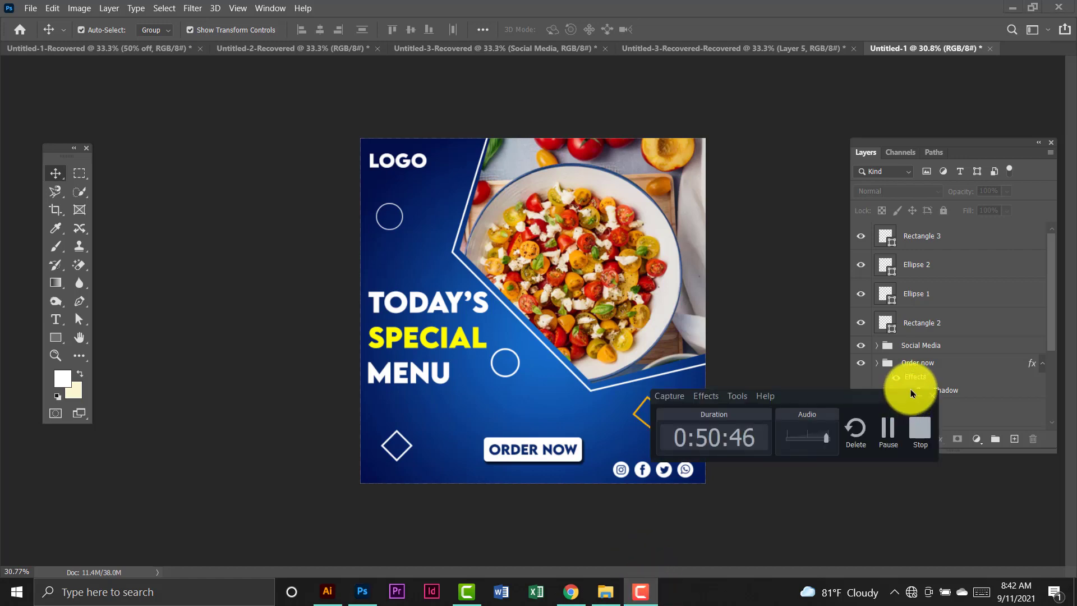
Change the color of the ORDER NOW text inside the button to a very dark navy blue.
click(918, 396)
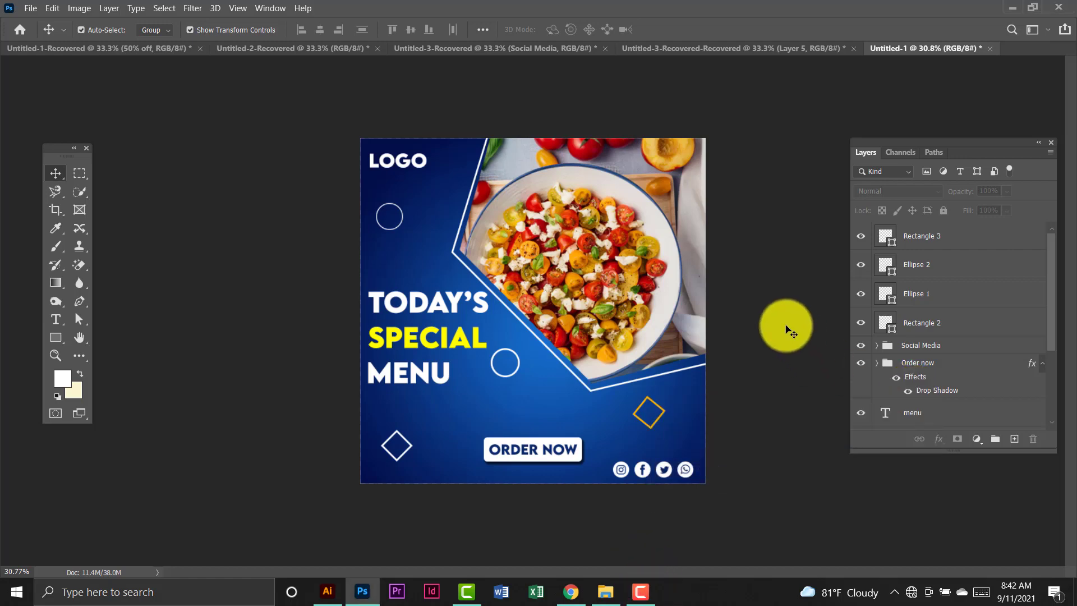
click(549, 454)
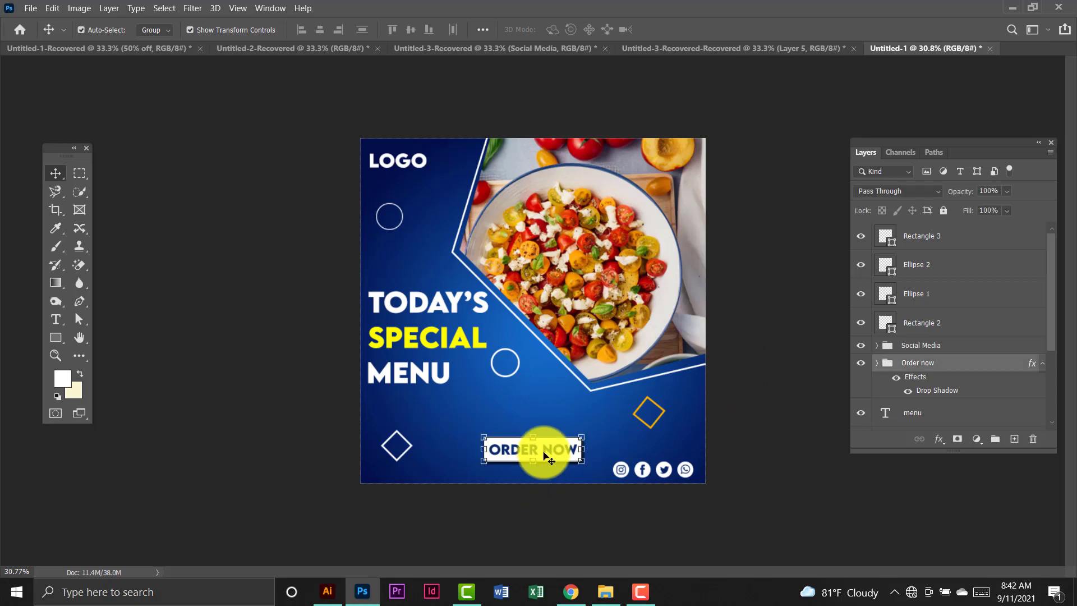
scroll(908, 393, down, 3)
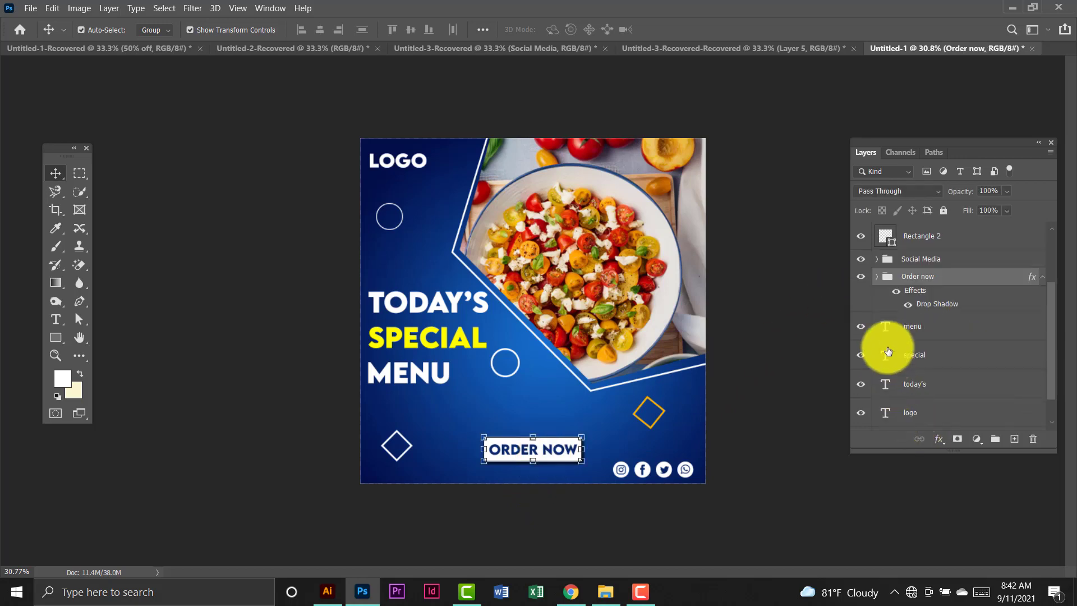
click(878, 276)
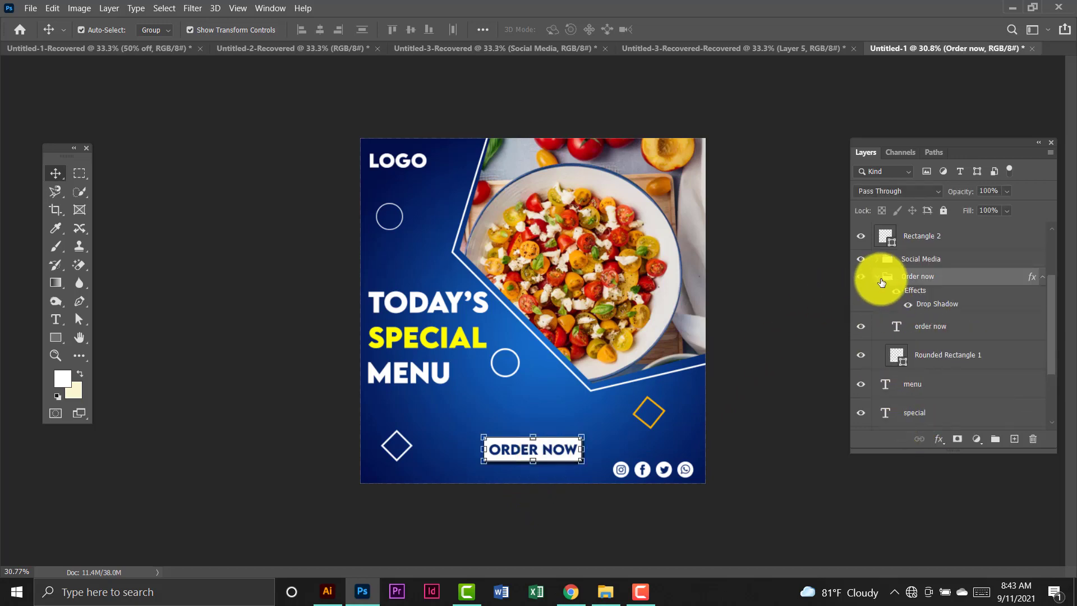
double_click(898, 325)
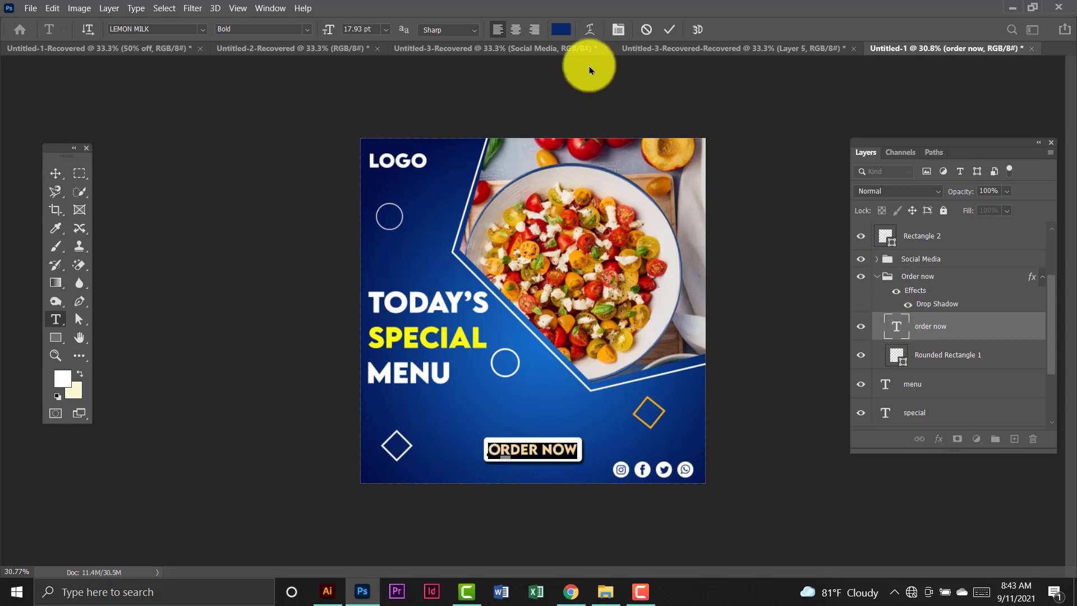
click(561, 29)
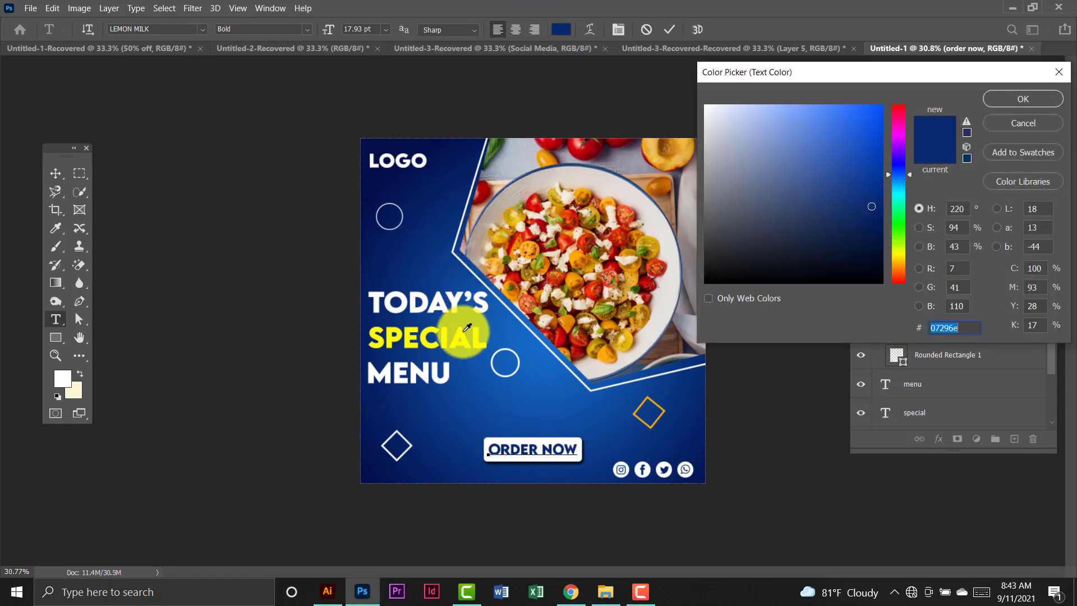
click(894, 179)
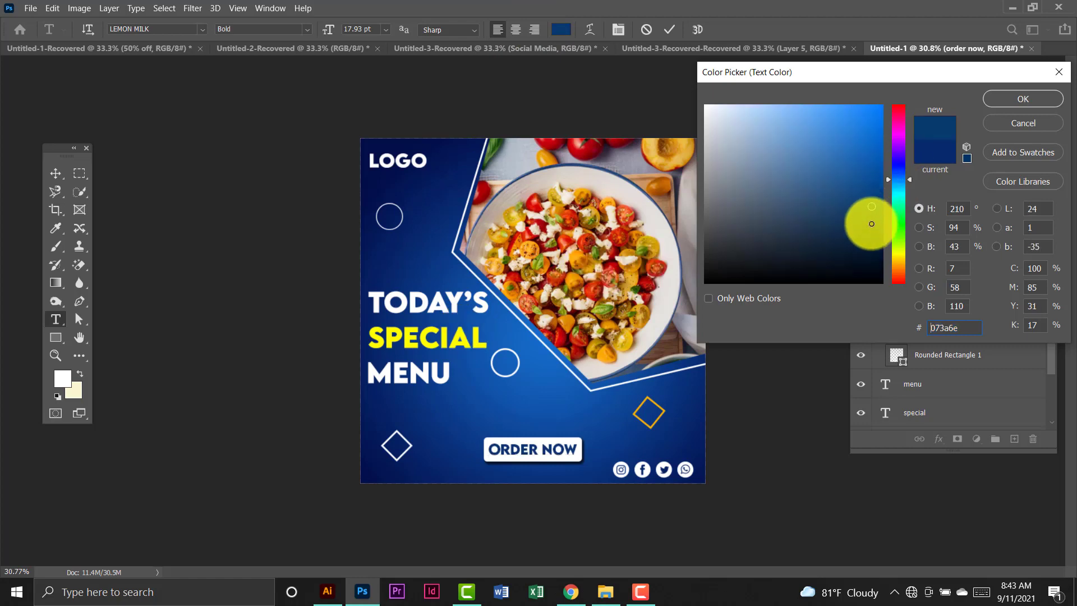
click(886, 254)
click(1002, 101)
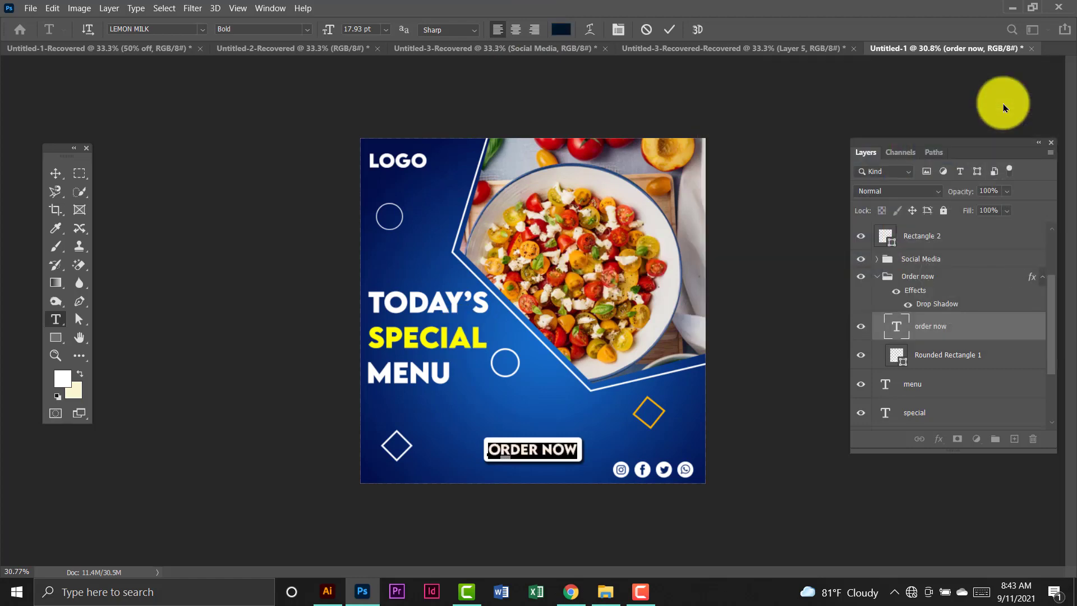
click(55, 173)
click(211, 170)
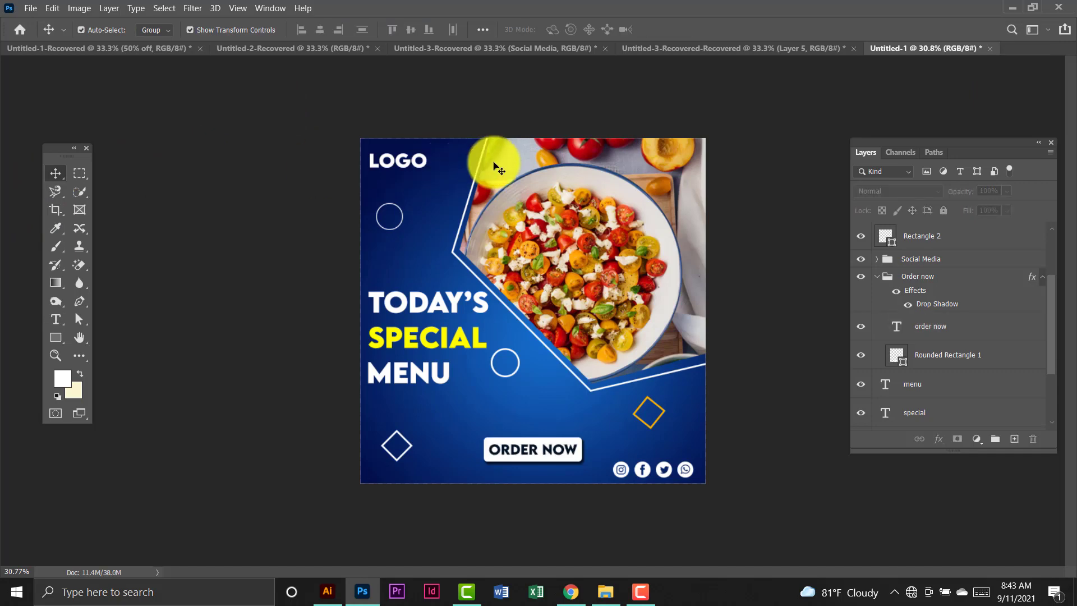
Collapse the Order now layer group.
scroll(922, 307, down, 2)
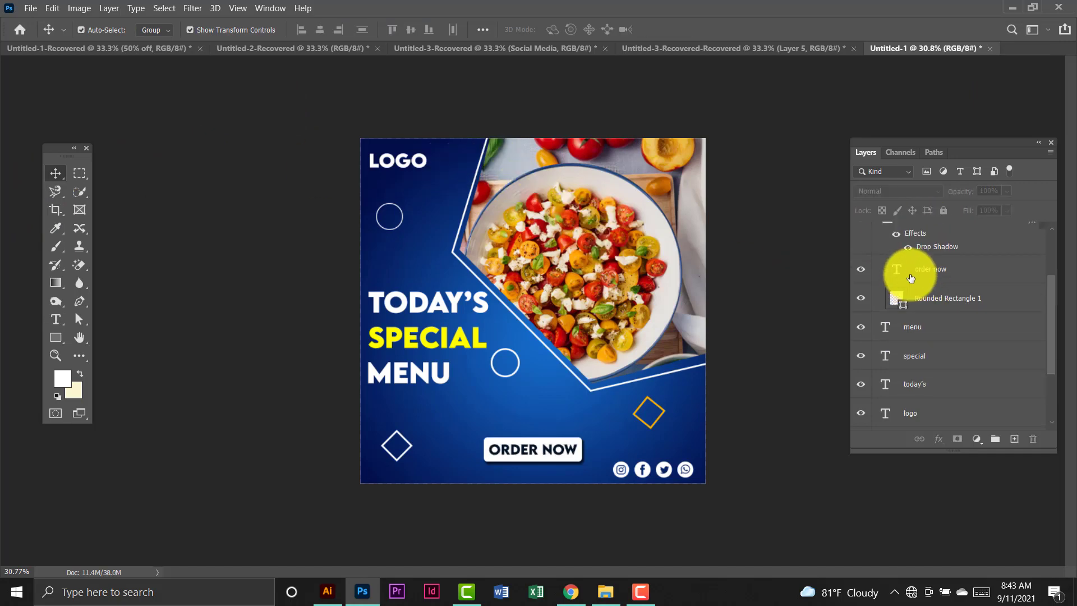
scroll(909, 272, up, 2)
click(883, 278)
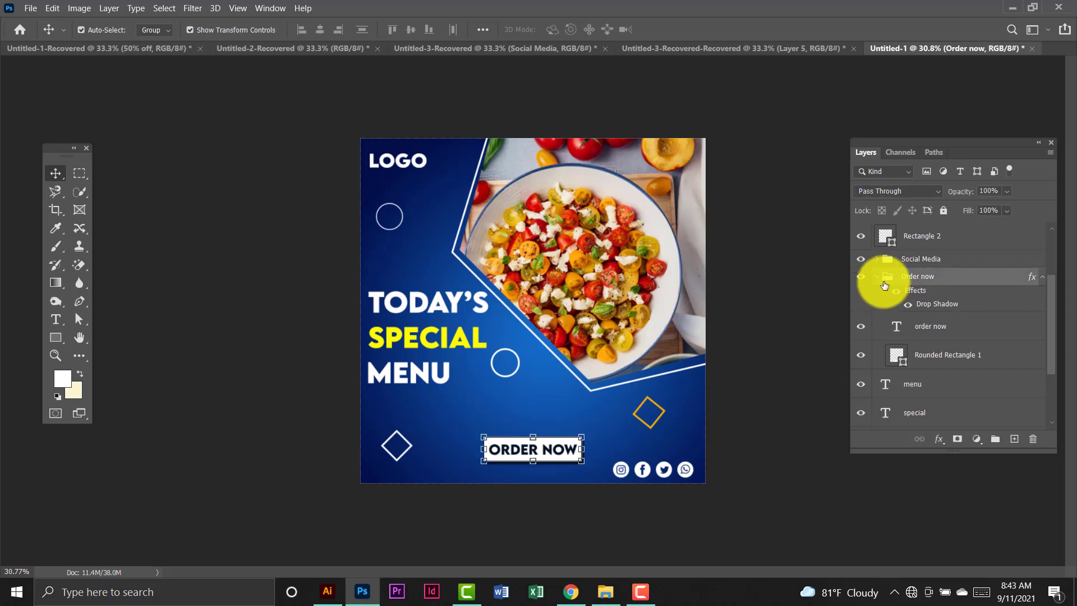
click(877, 277)
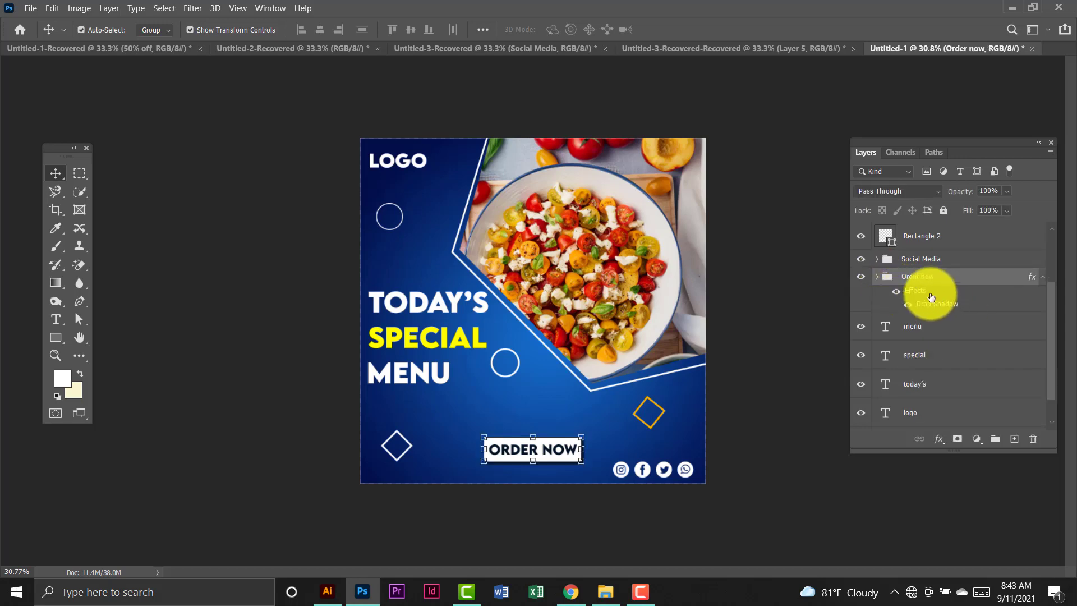
Group the menu, special, today's and logo text layers and rename the group as Text.
click(945, 332)
scroll(942, 331, down, 1)
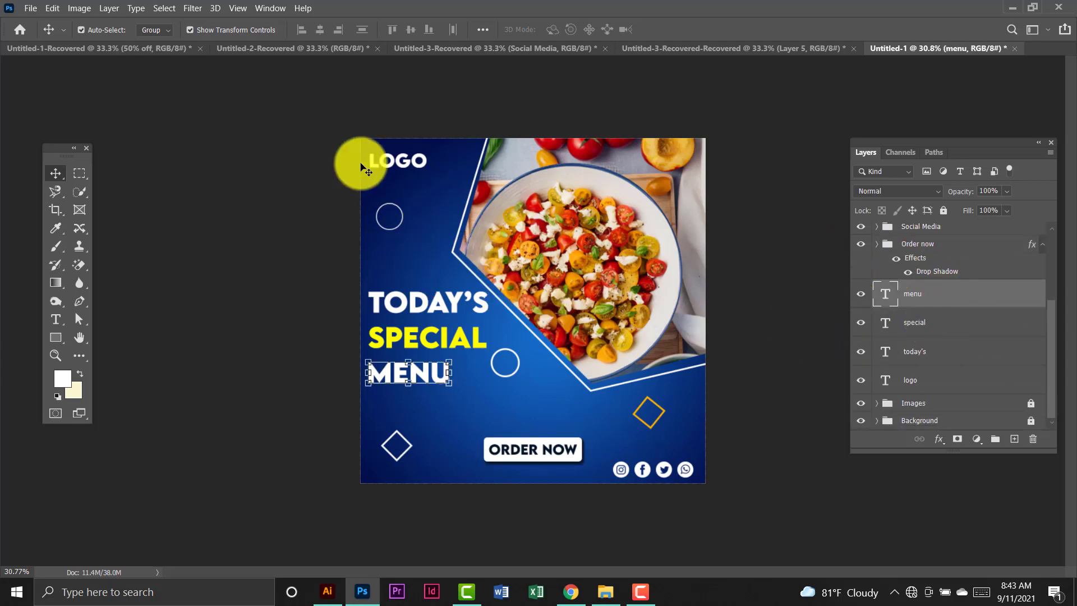
ctrl+click(957, 325)
ctrl+click(976, 361)
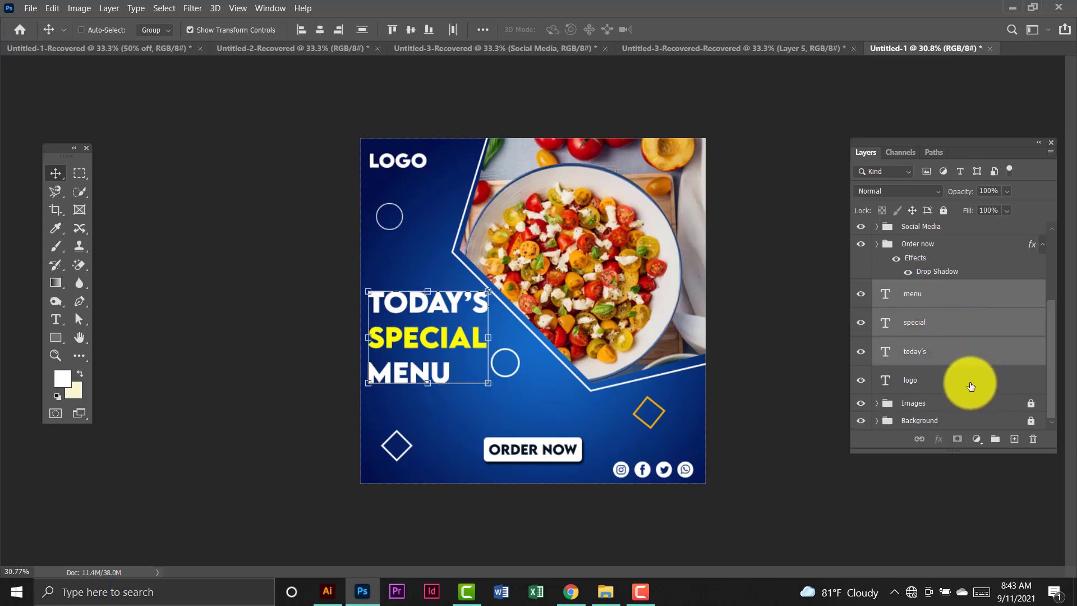
ctrl+click(969, 383)
scroll(966, 309, up, 4)
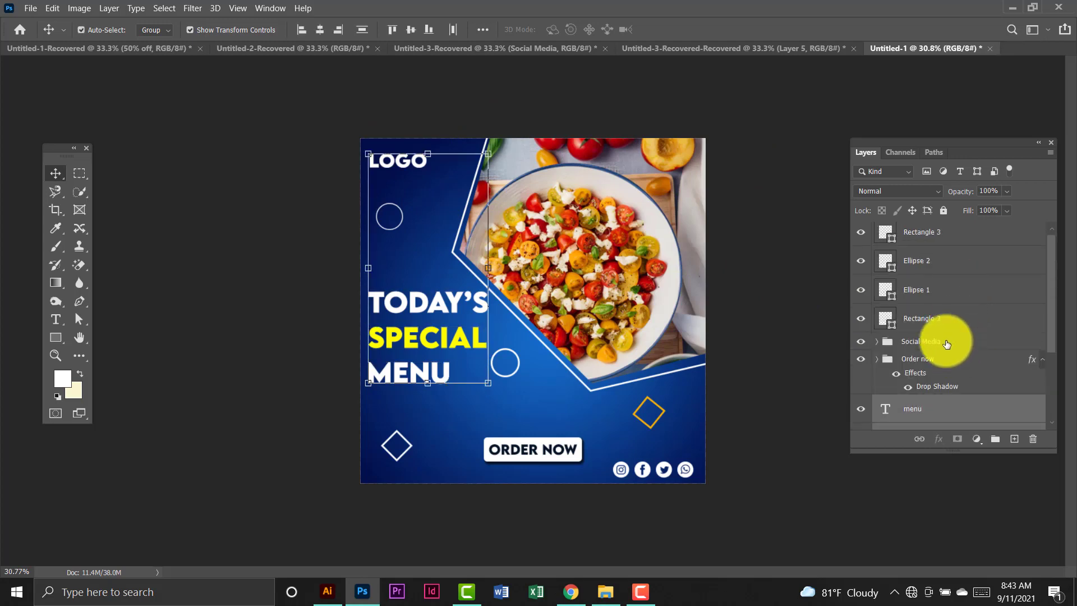
scroll(950, 280, down, 1)
scroll(949, 280, up, 1)
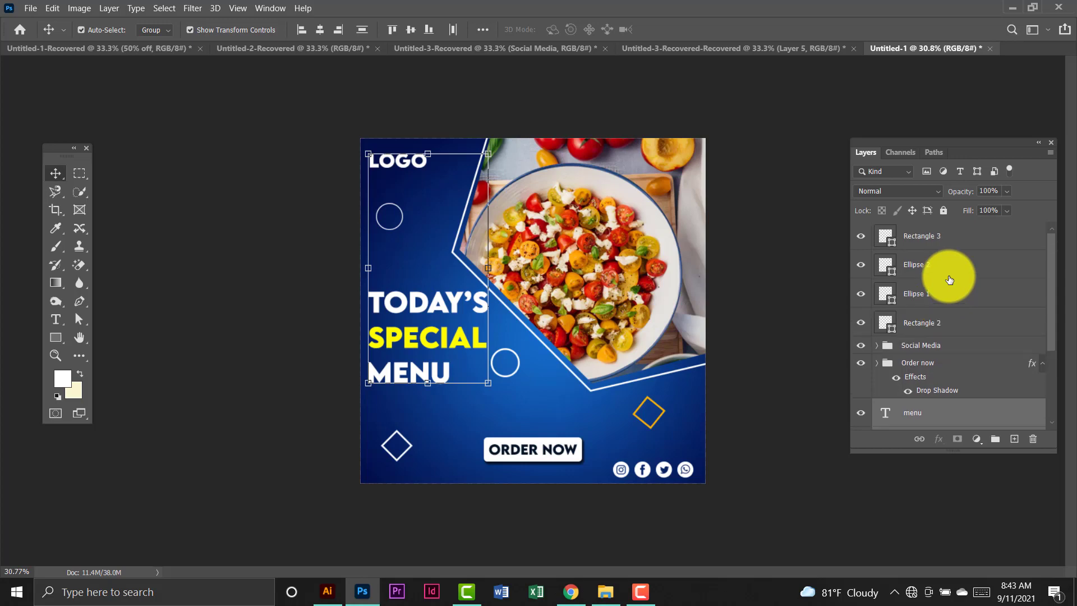
scroll(949, 280, down, 4)
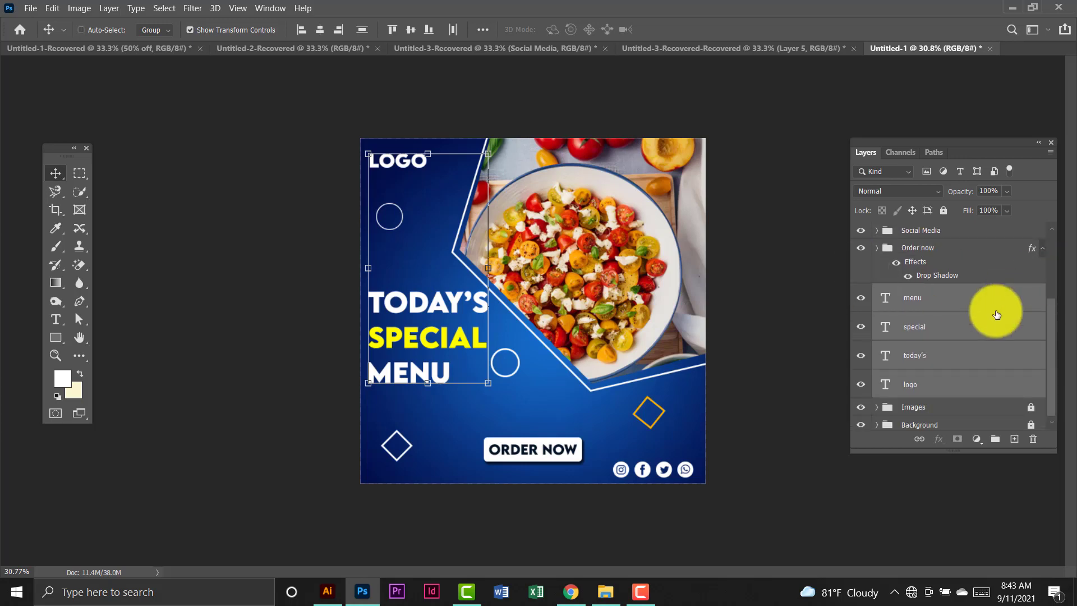
key(ctrl+g)
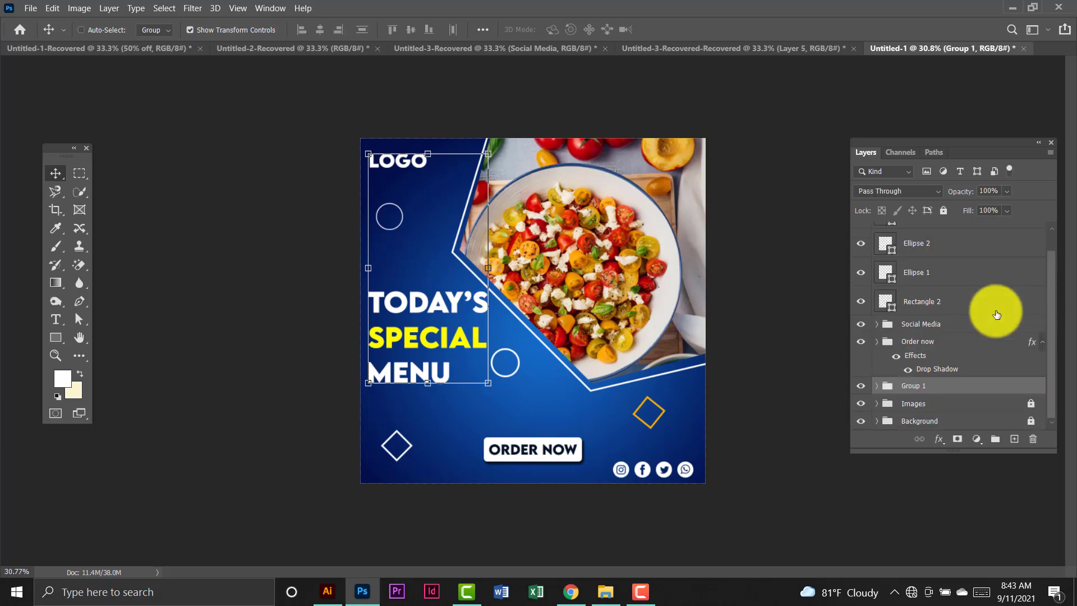
double_click(935, 390)
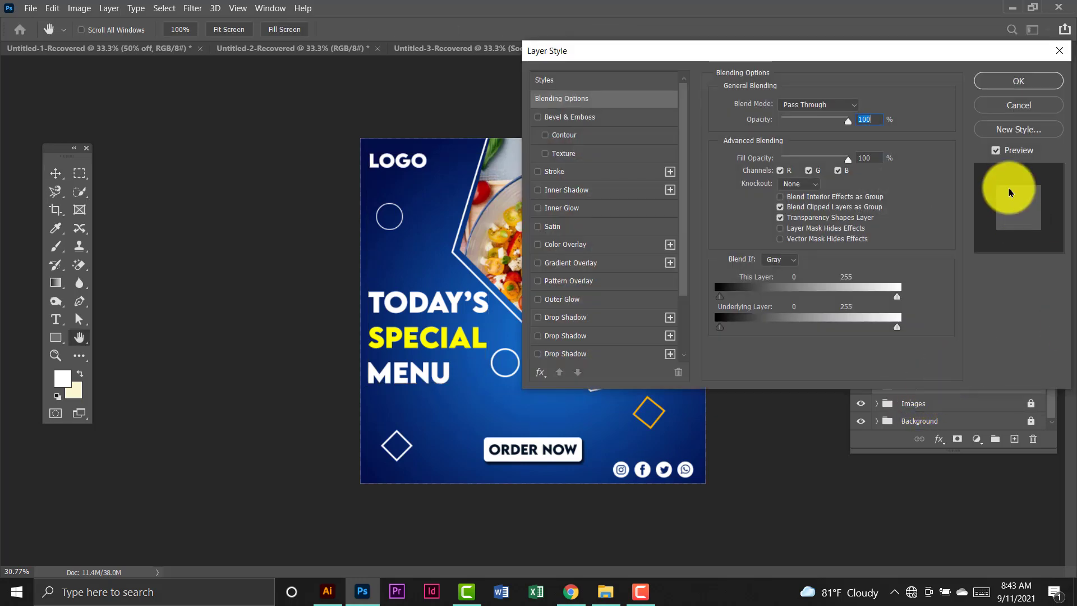
click(1019, 81)
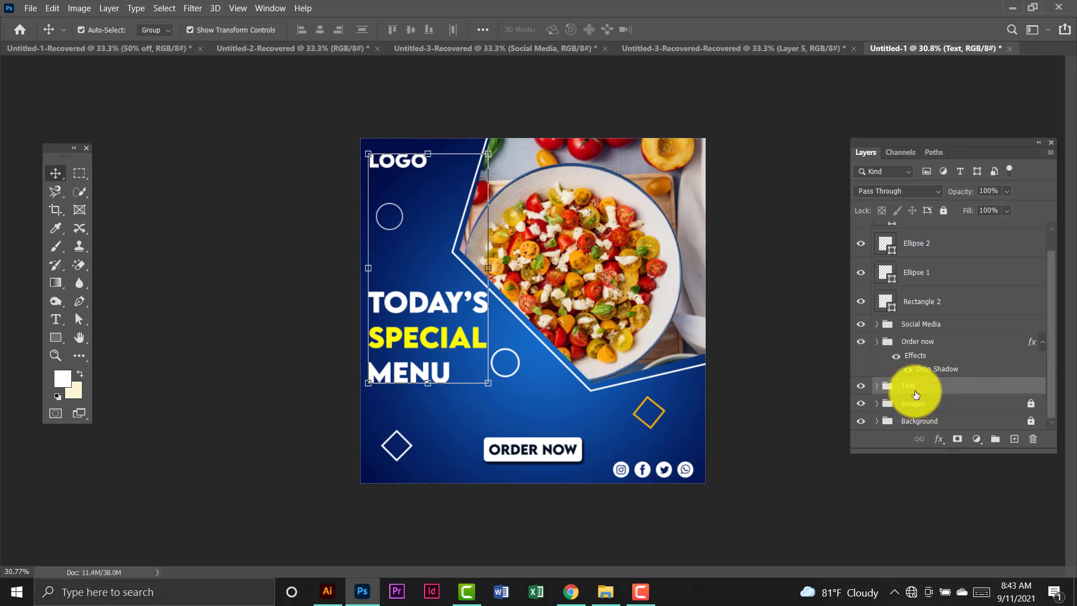
Group the Rectangle 2, Ellipse 1, Ellipse 2 and Rectangle 3 layers, rename the group as Elips and rectangel, and deselect it.
click(923, 303)
scroll(923, 308, up, 1)
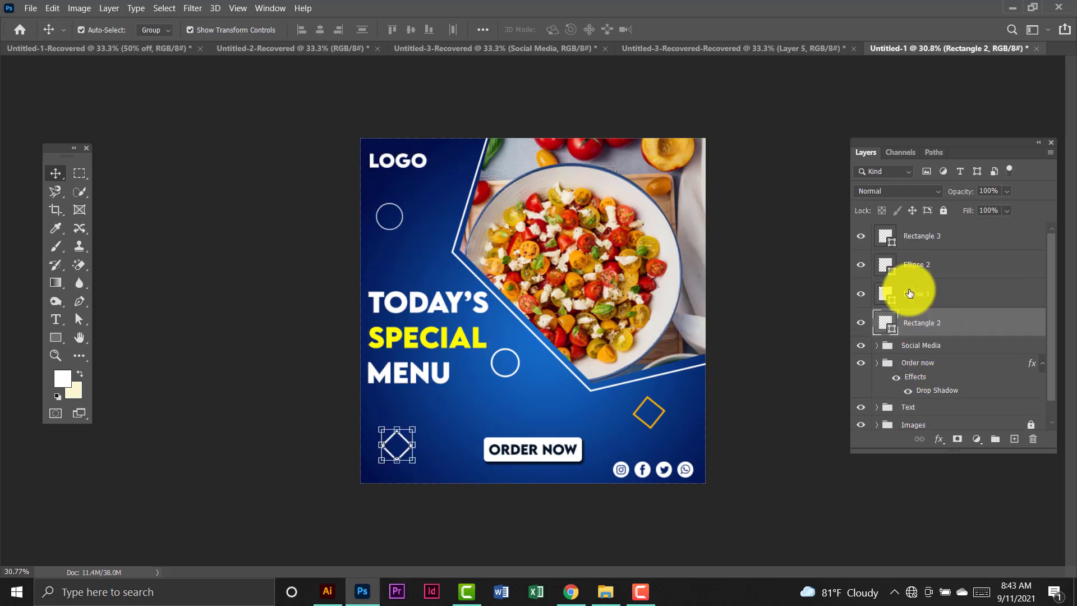
shift+click(957, 236)
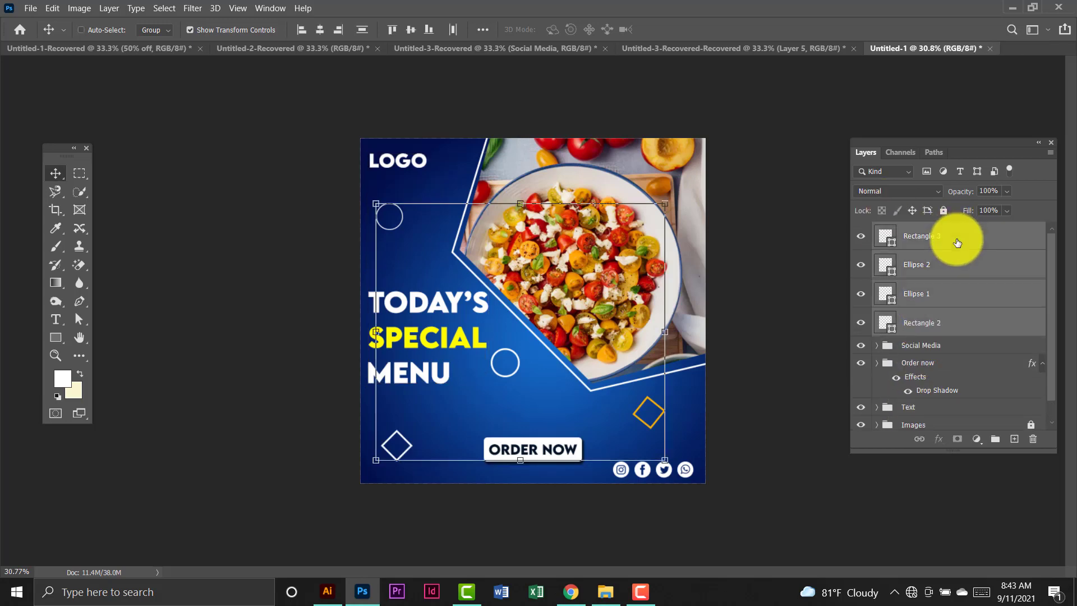
key(ctrl+g)
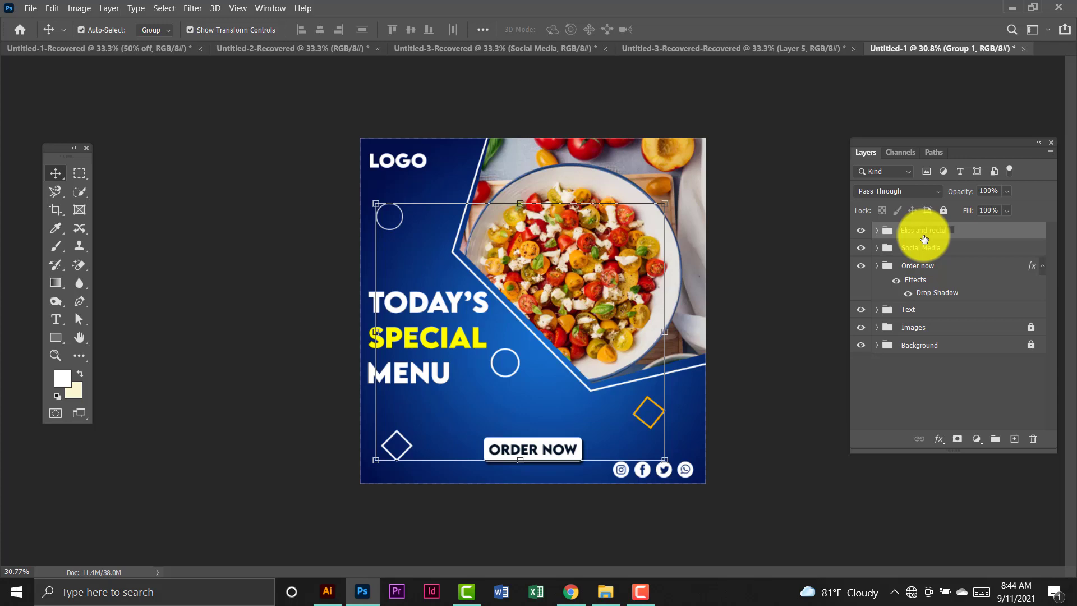
key(Return)
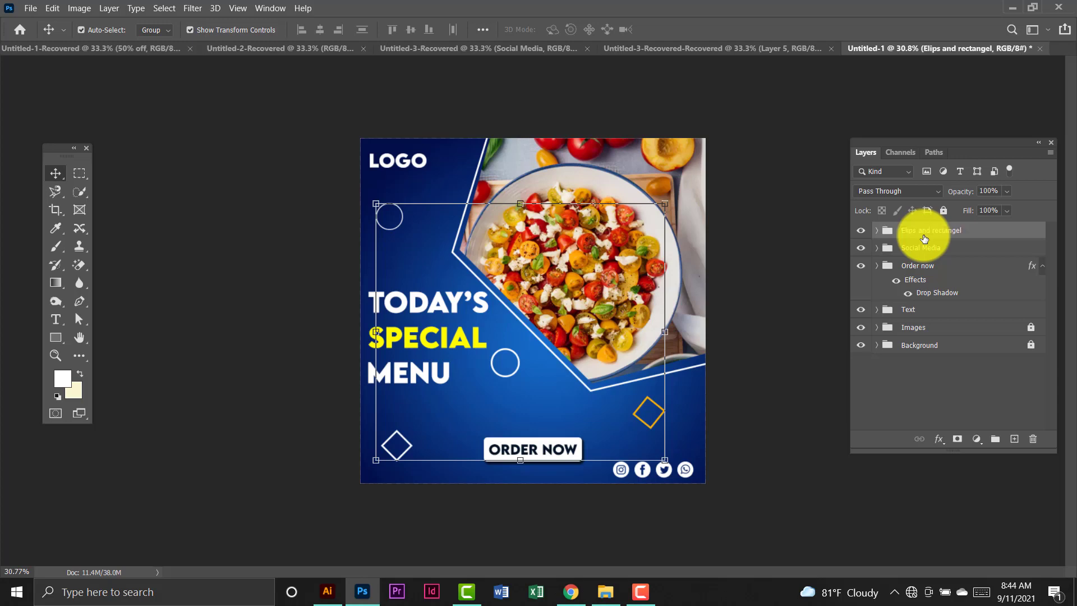
click(701, 117)
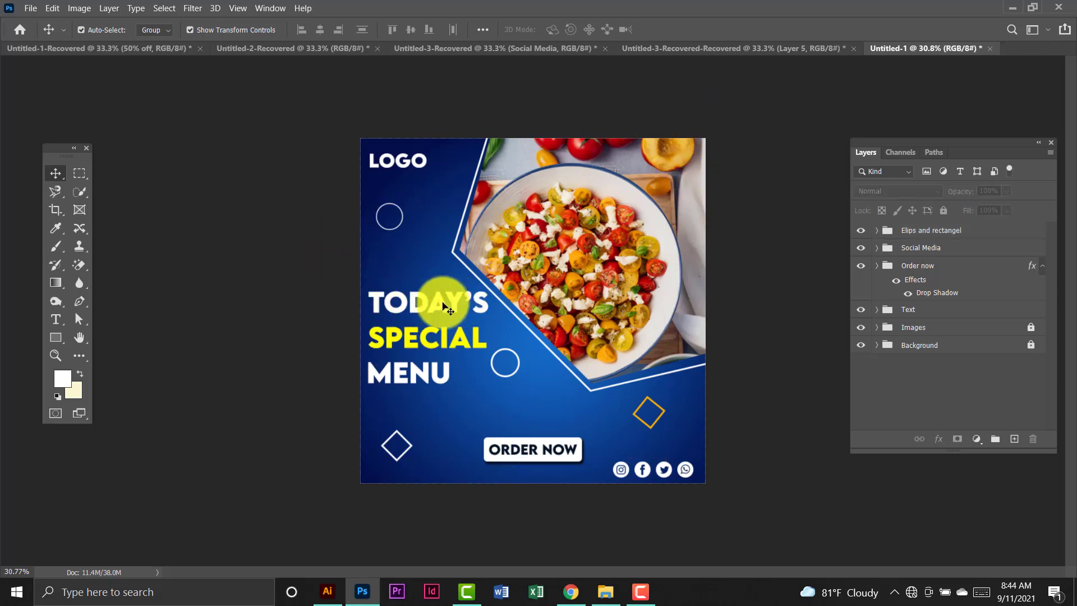
Add a Drop Shadow effect to the Text layer group.
click(991, 311)
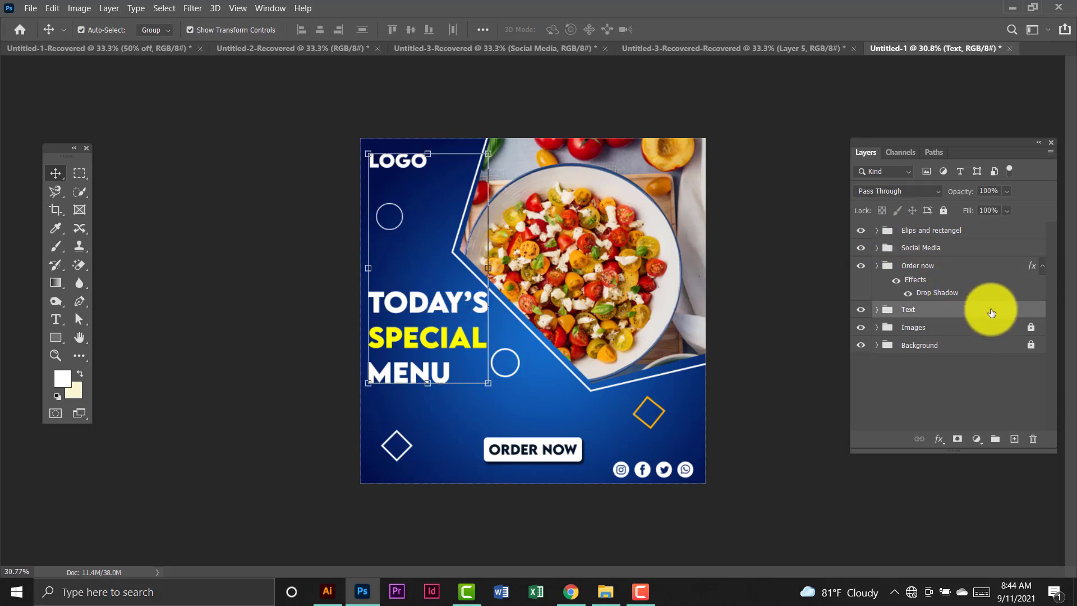
double_click(992, 311)
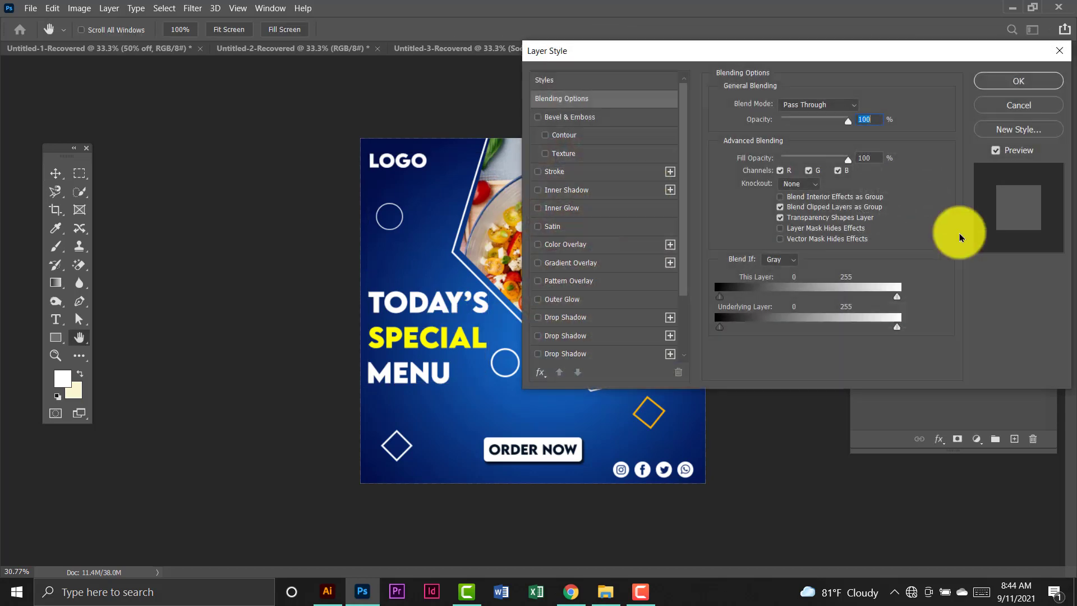
click(588, 324)
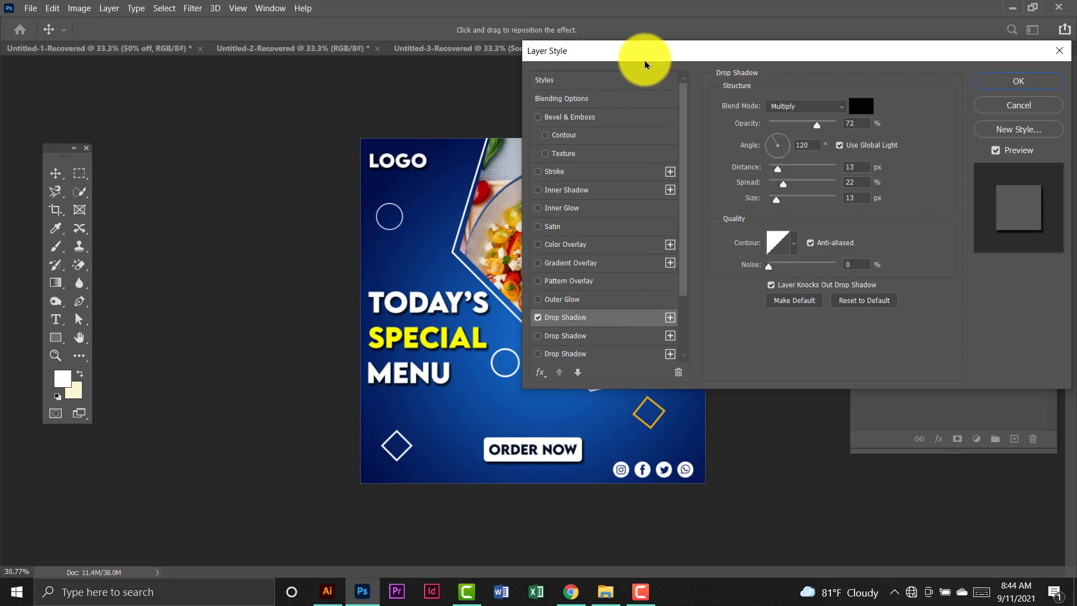
drag(645, 65, 722, 63)
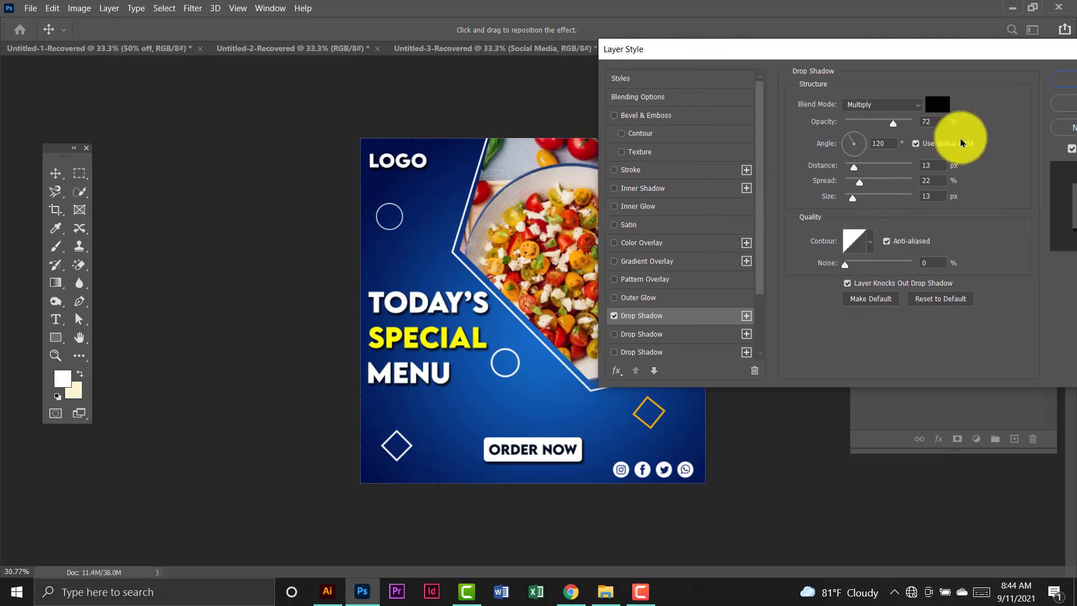
Set the Text group's drop shadow to 5 px distance, 12% spread and 20 px size, and apply the layer style.
drag(859, 181, 852, 169)
click(851, 167)
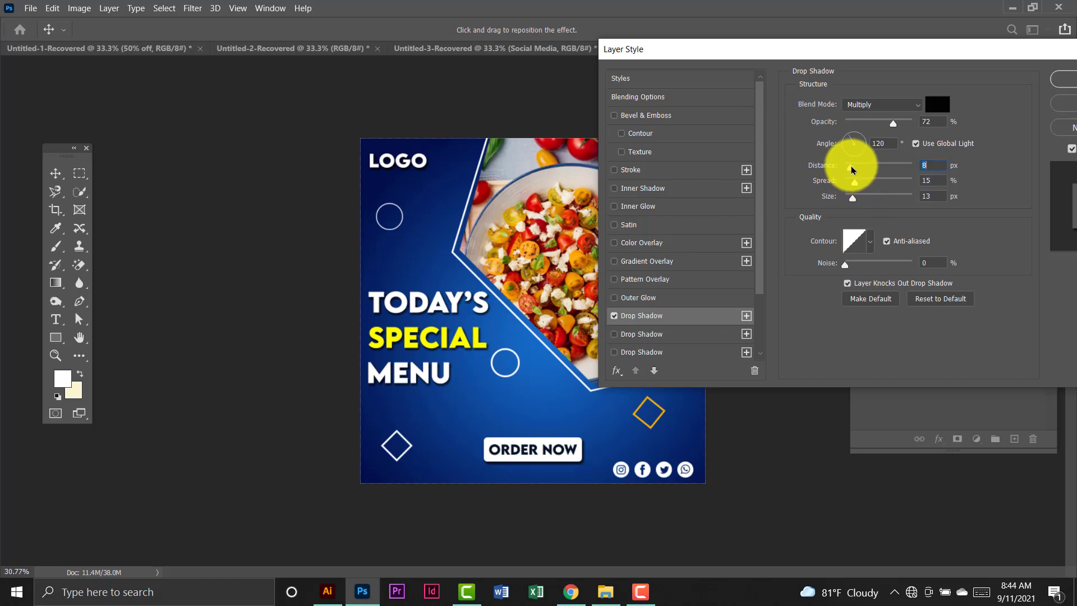
drag(936, 166, 900, 168)
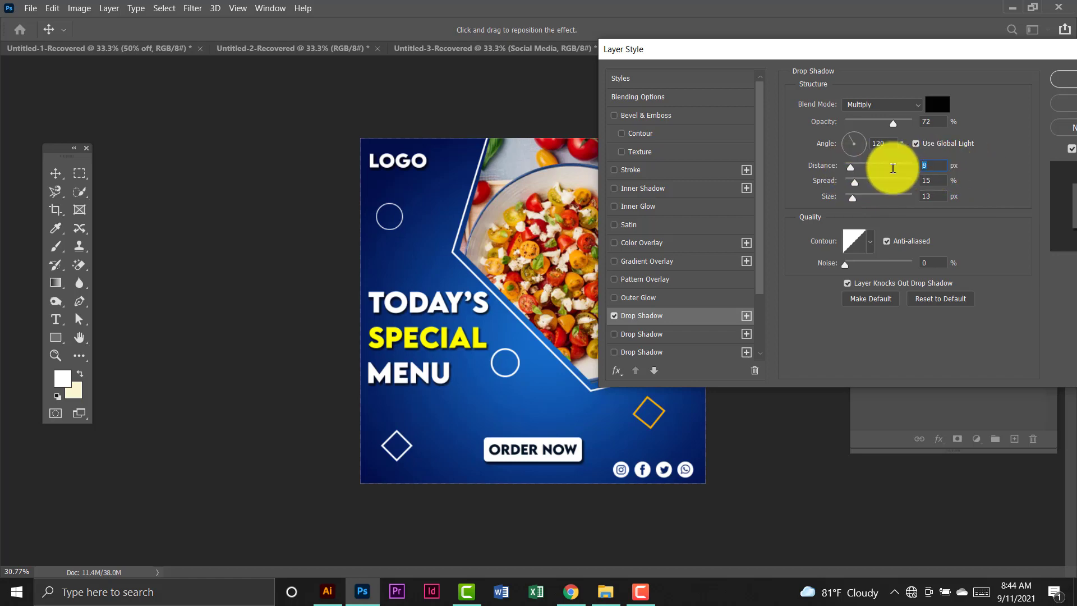
text(5)
drag(935, 180, 903, 179)
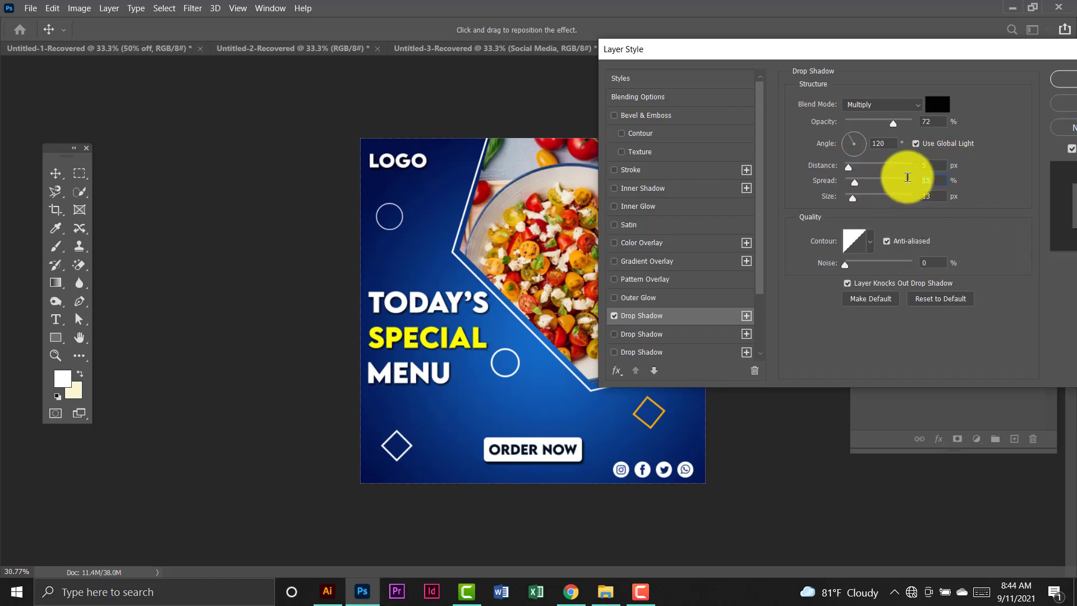
text(12)
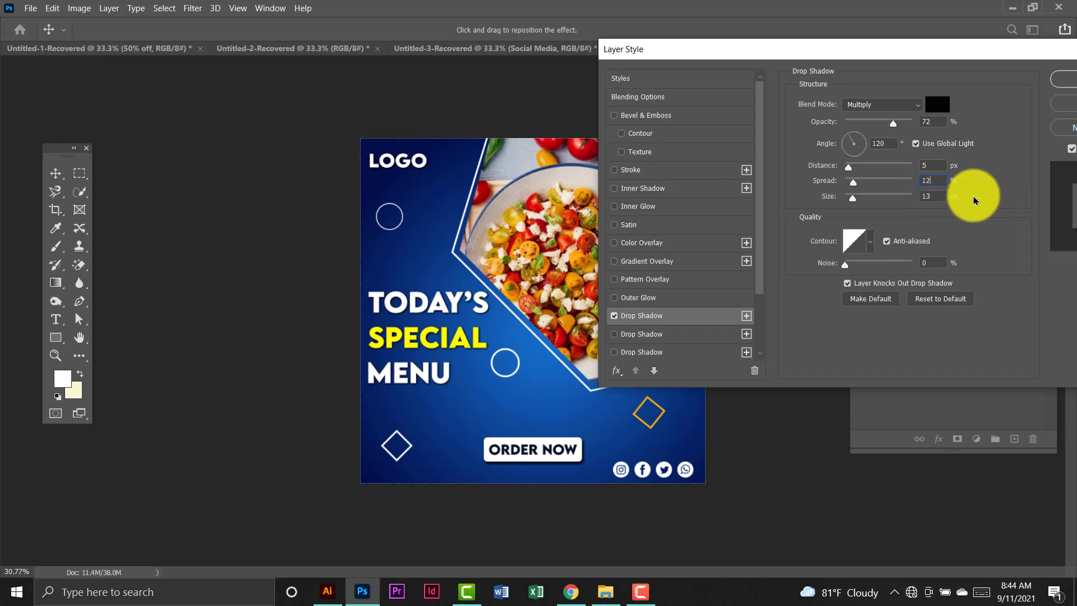
drag(940, 196, 873, 198)
text(20)
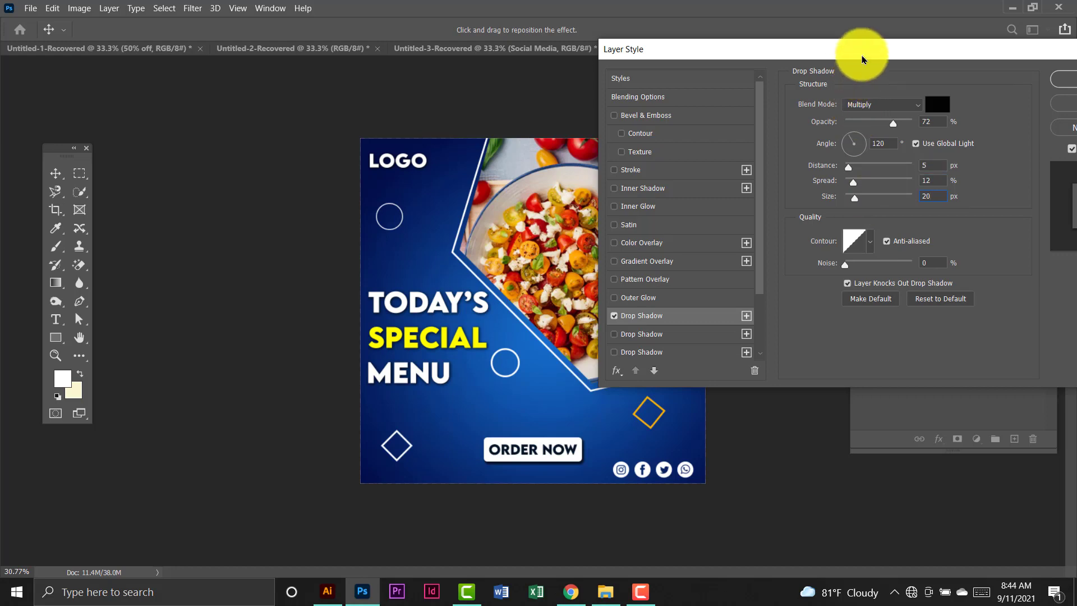
drag(861, 50, 505, 58)
click(764, 89)
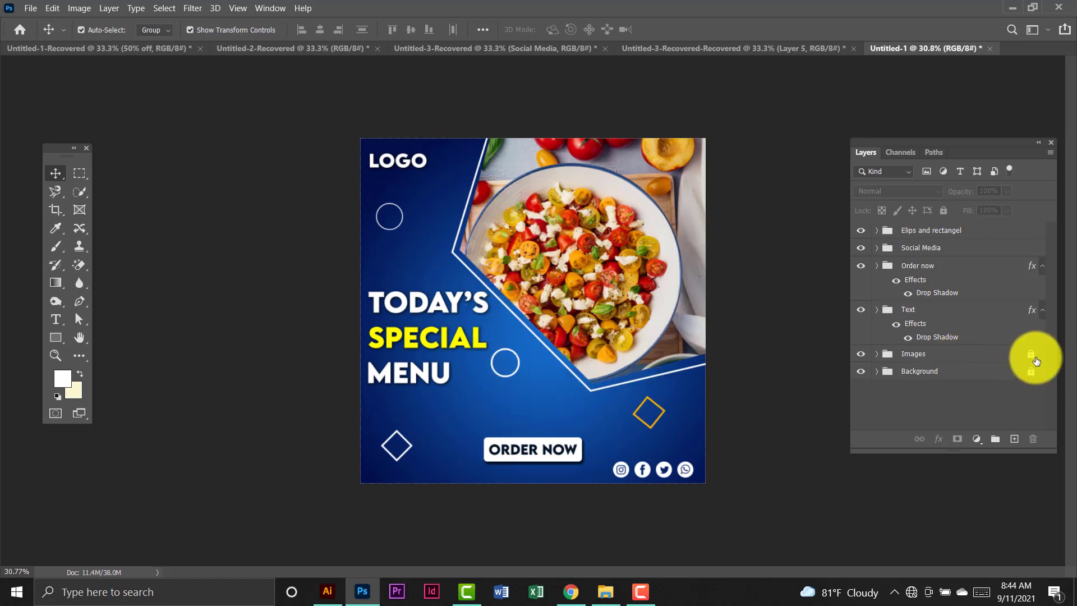
Open Rectangle 1's Gradient Overlay in the Background group and replace its gradient with the dark green preset named green.
click(877, 371)
scroll(914, 336, down, 1)
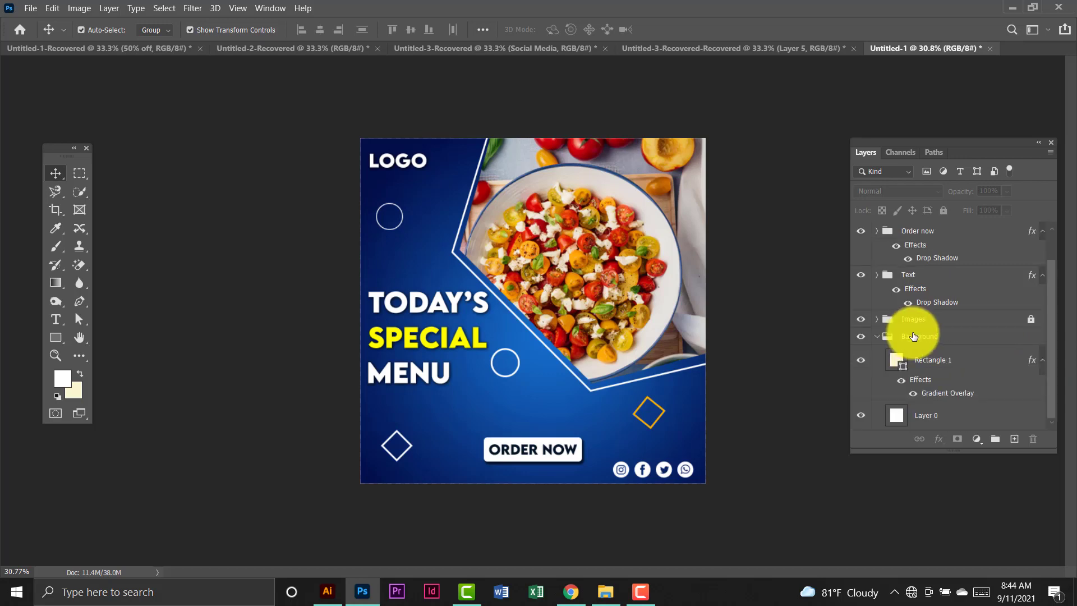
click(935, 400)
double_click(937, 400)
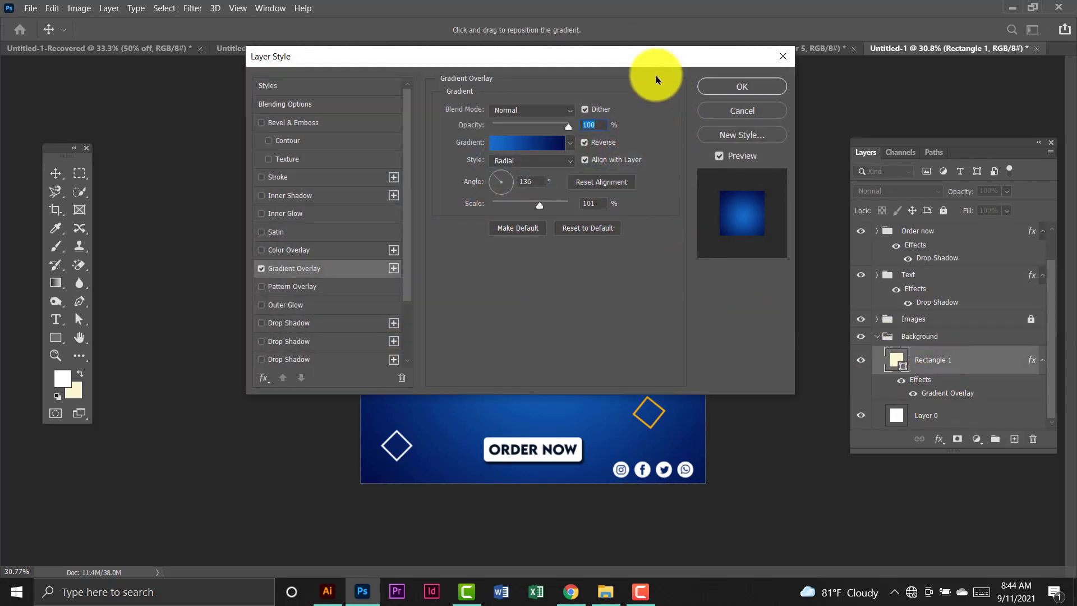
drag(654, 77, 1050, 31)
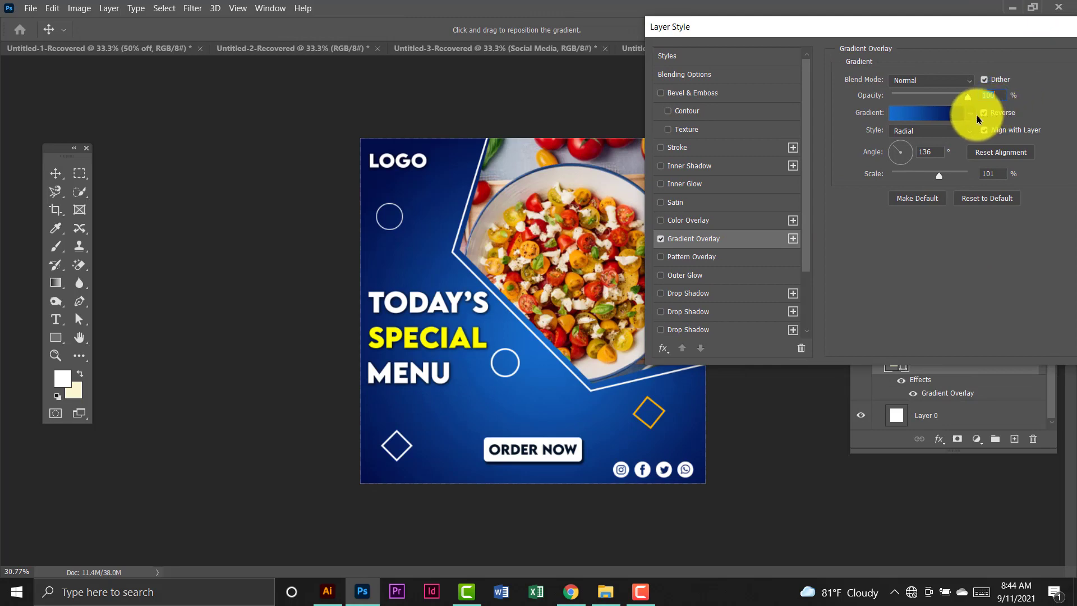
click(968, 113)
click(929, 165)
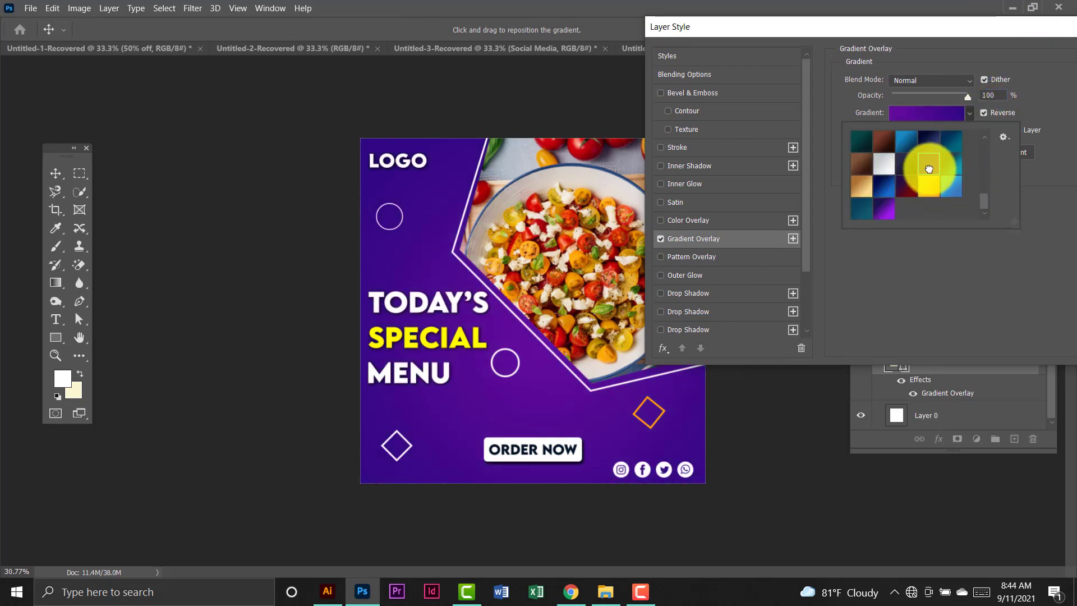
click(912, 193)
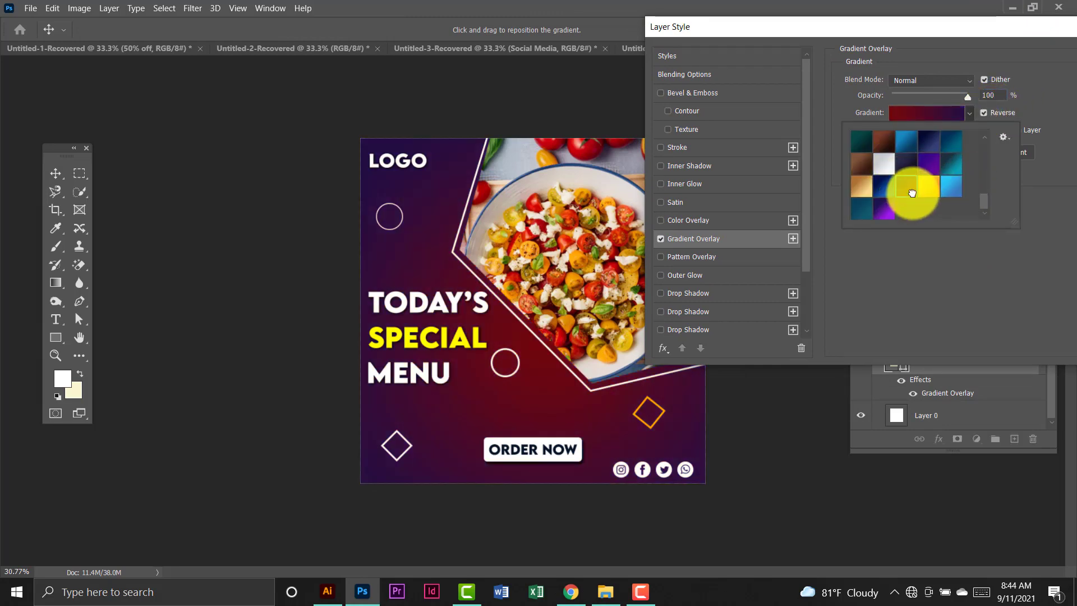
click(851, 141)
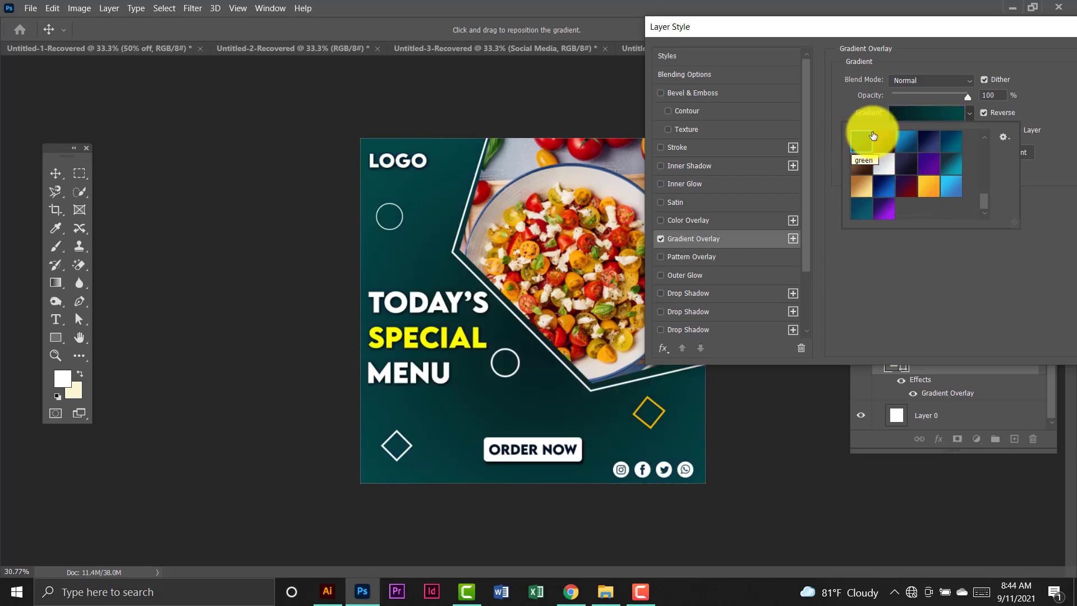
Swap the green gradient's color stops so the dark one sits at 0% and the teal one at 100%, and accept the gradient.
click(927, 114)
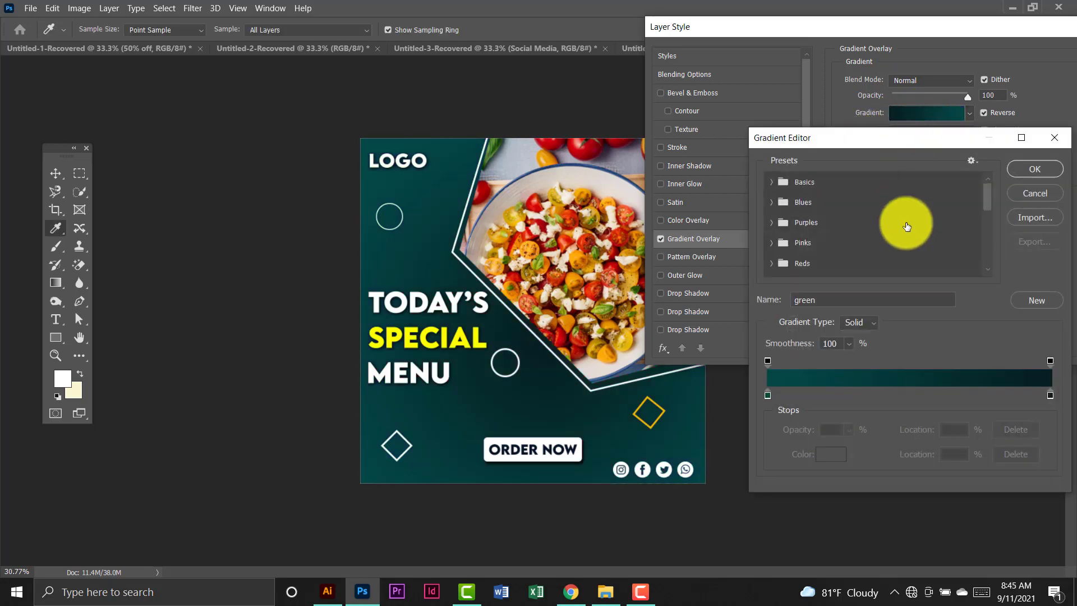
drag(1047, 397, 830, 397)
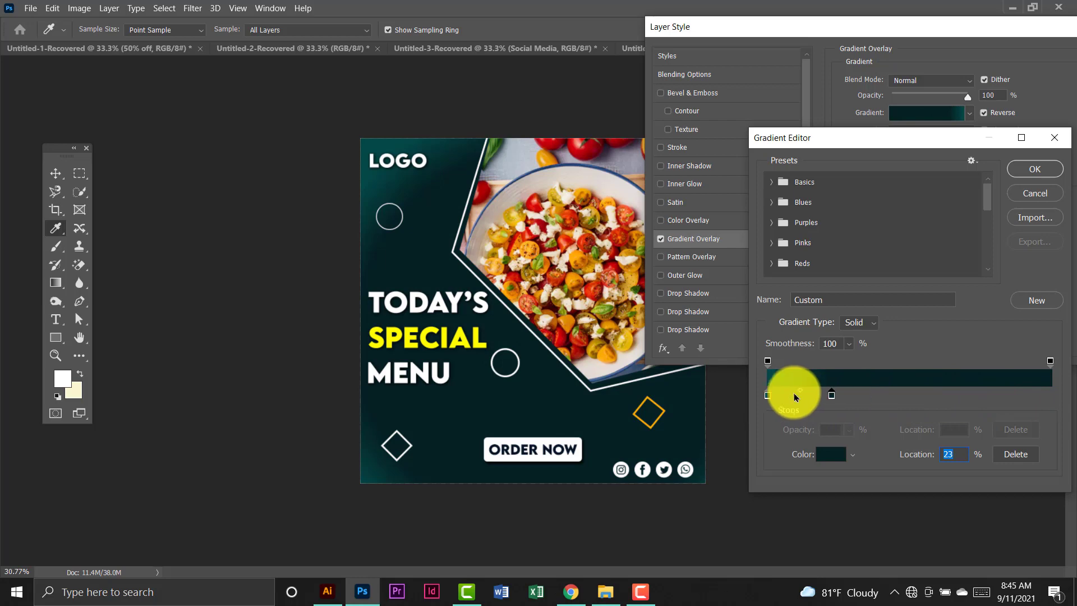
click(767, 397)
drag(767, 396, 1065, 395)
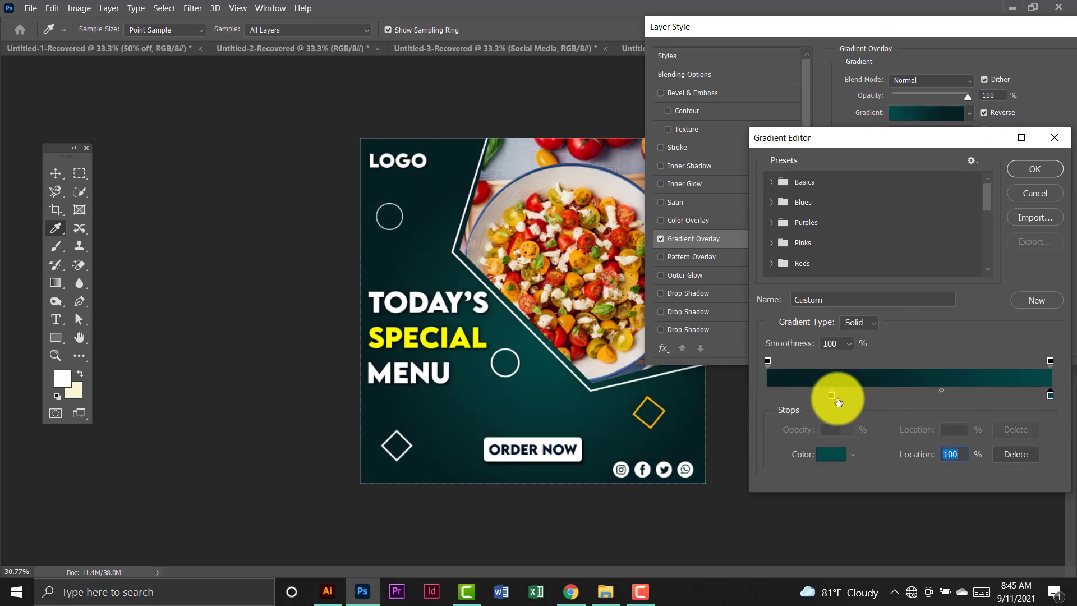
drag(835, 401, 766, 400)
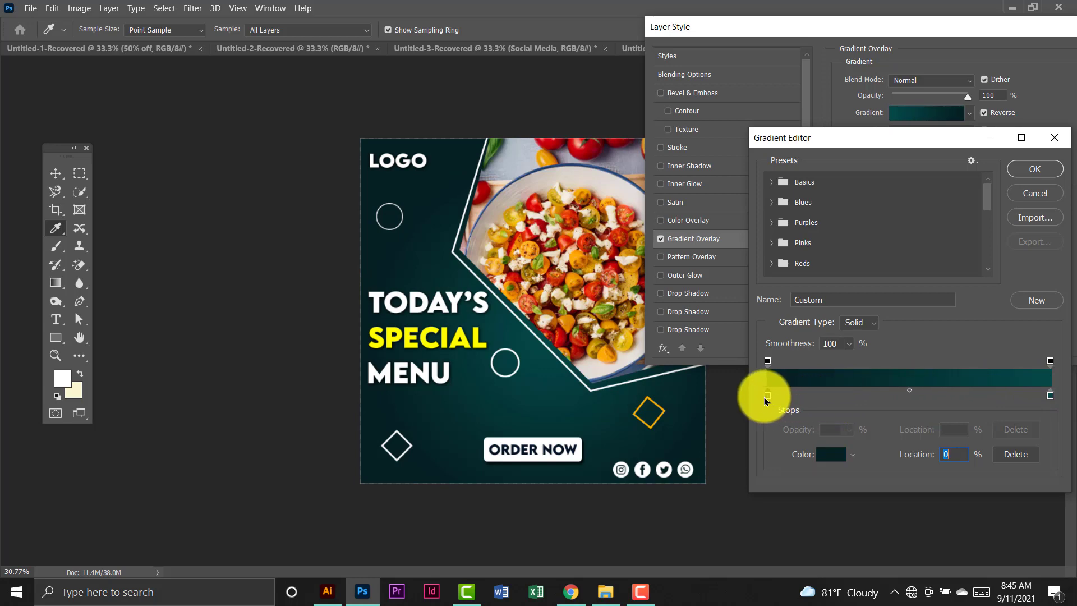
click(1049, 170)
Set the scale of Rectangle 1's radial gradient overlay to 120%.
drag(998, 175, 915, 195)
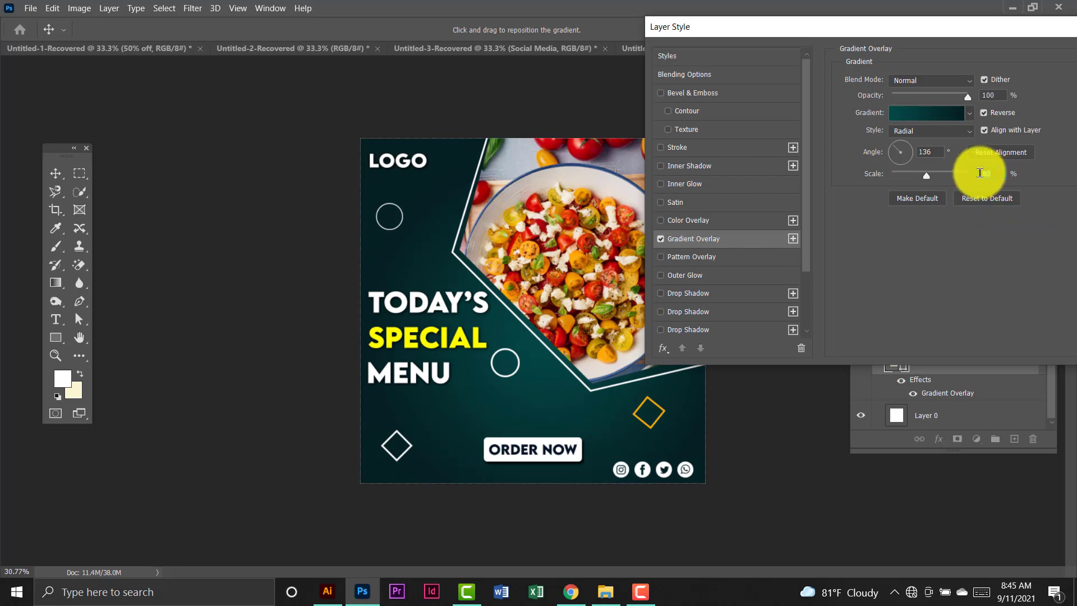
text(120)
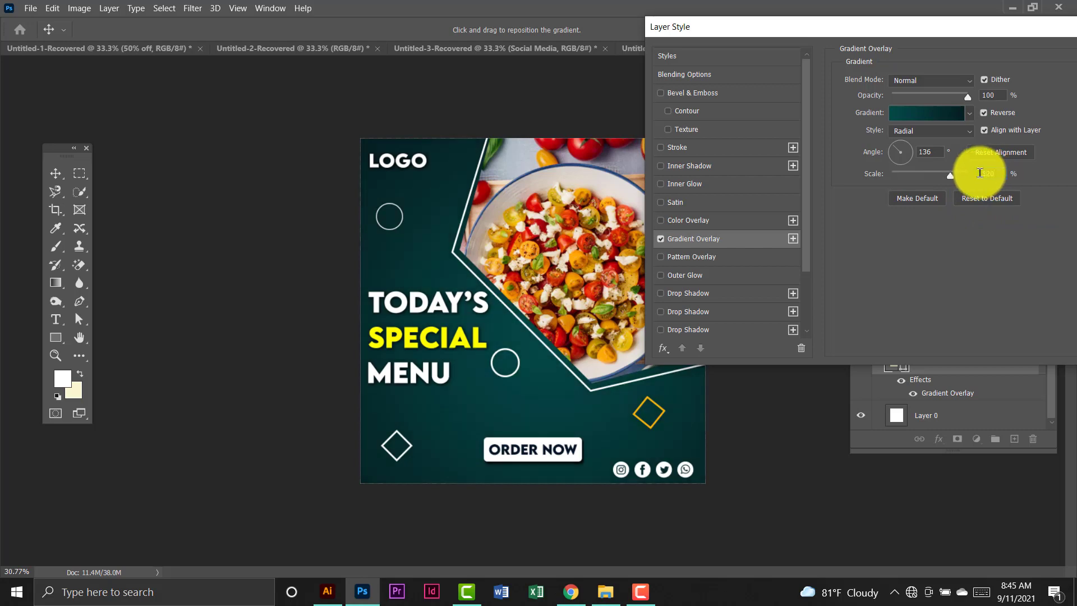
click(942, 134)
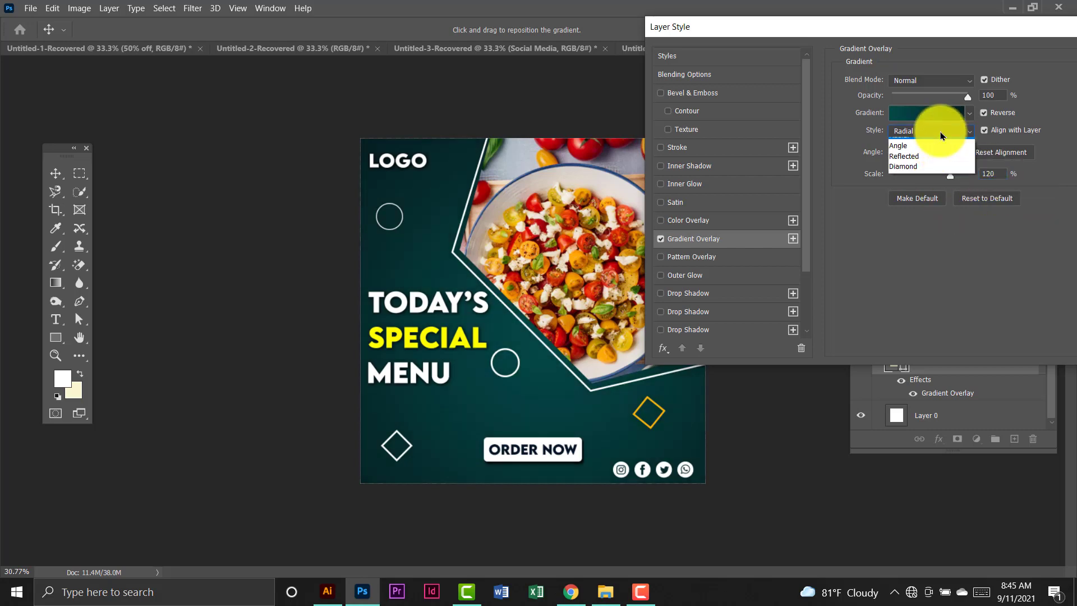
click(910, 158)
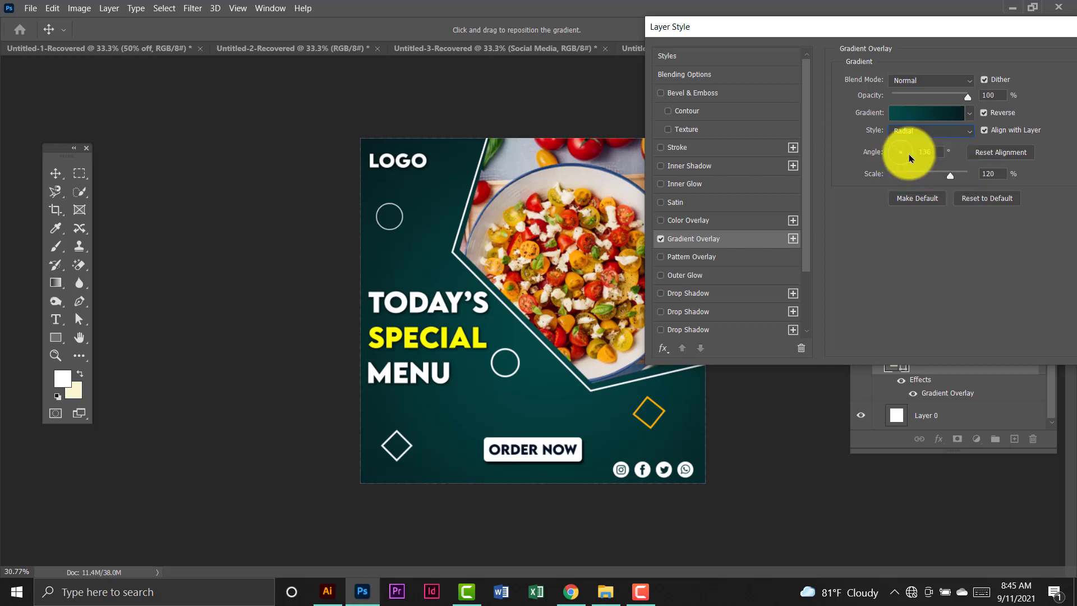
Try the gradient overlay at 90% opacity and restore it to 100%.
click(999, 94)
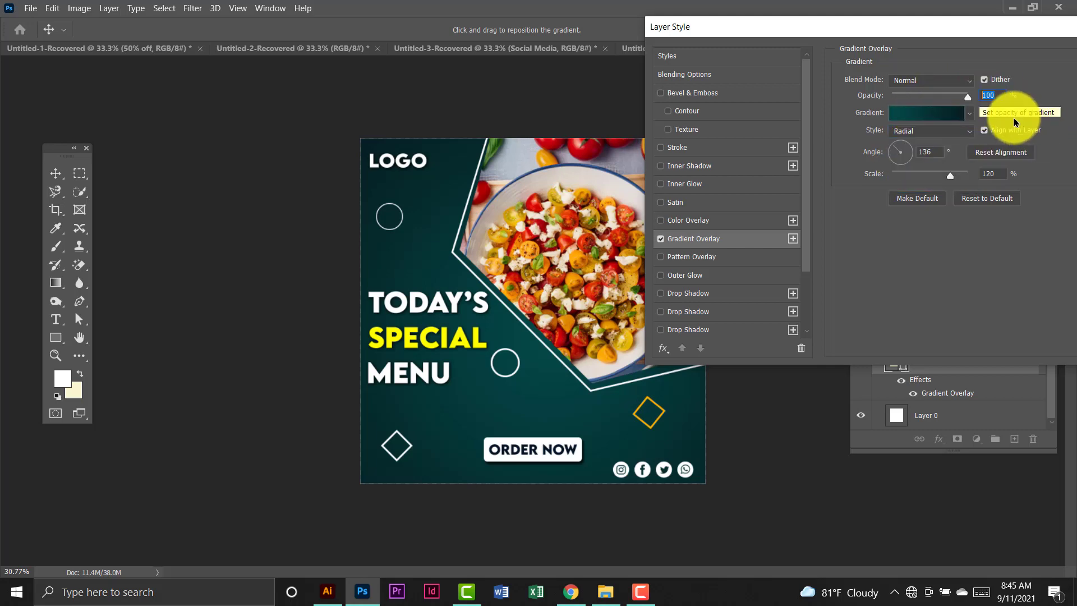
text(90)
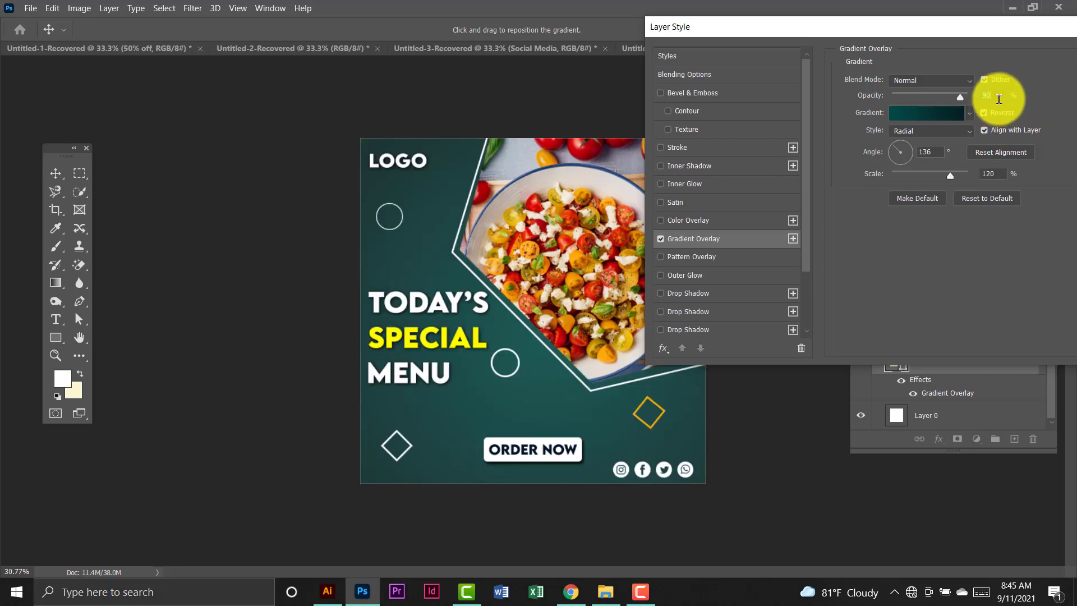
click(959, 100)
drag(963, 99, 979, 94)
click(956, 81)
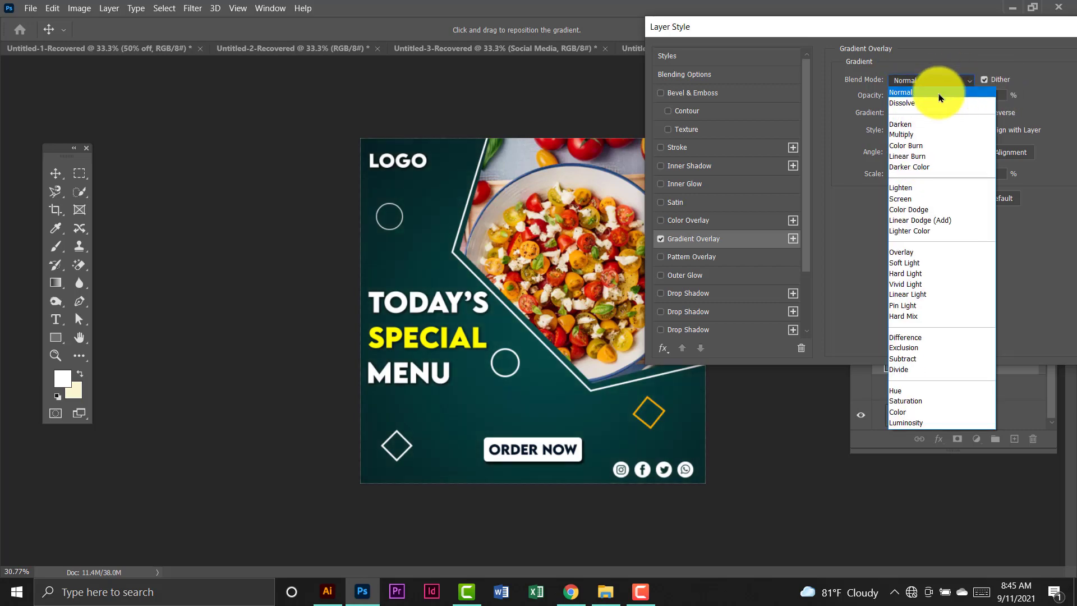
click(941, 98)
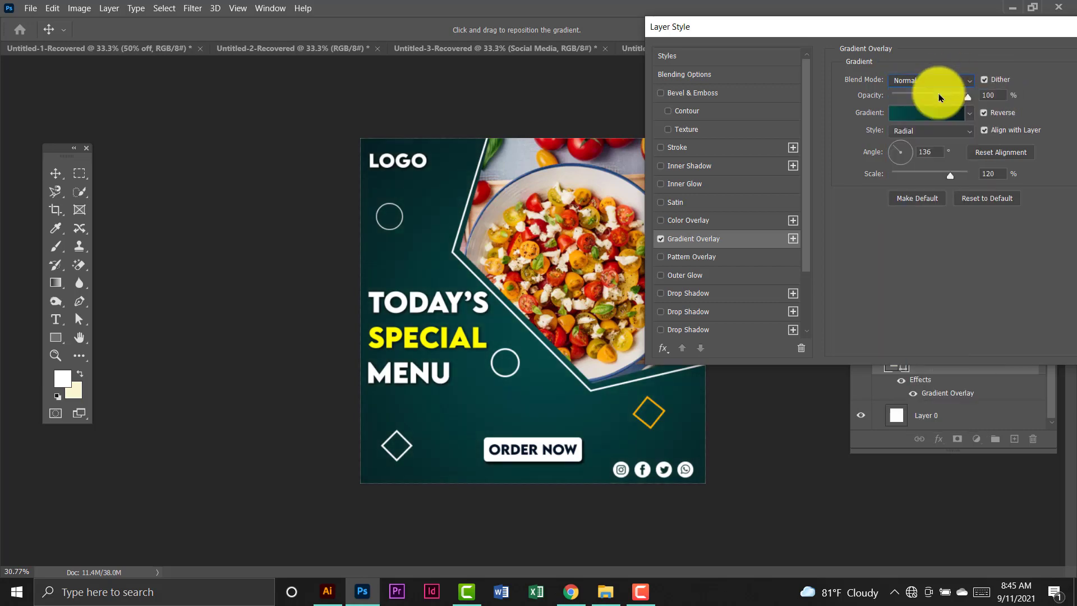
Apply the gradient overlay layer style to Rectangle 1.
drag(1007, 26, 898, 25)
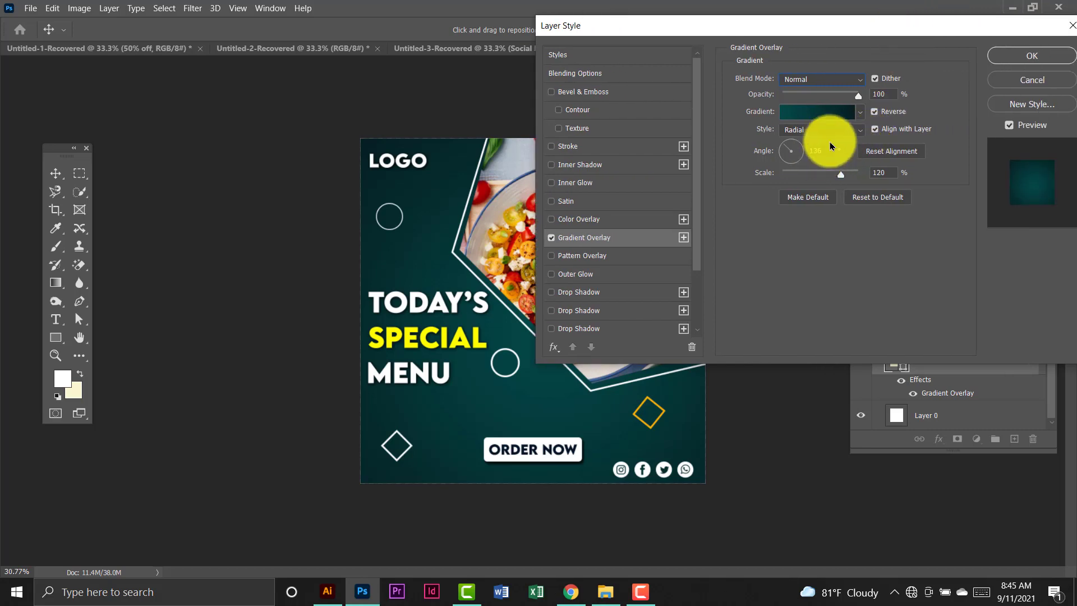
drag(830, 148, 769, 149)
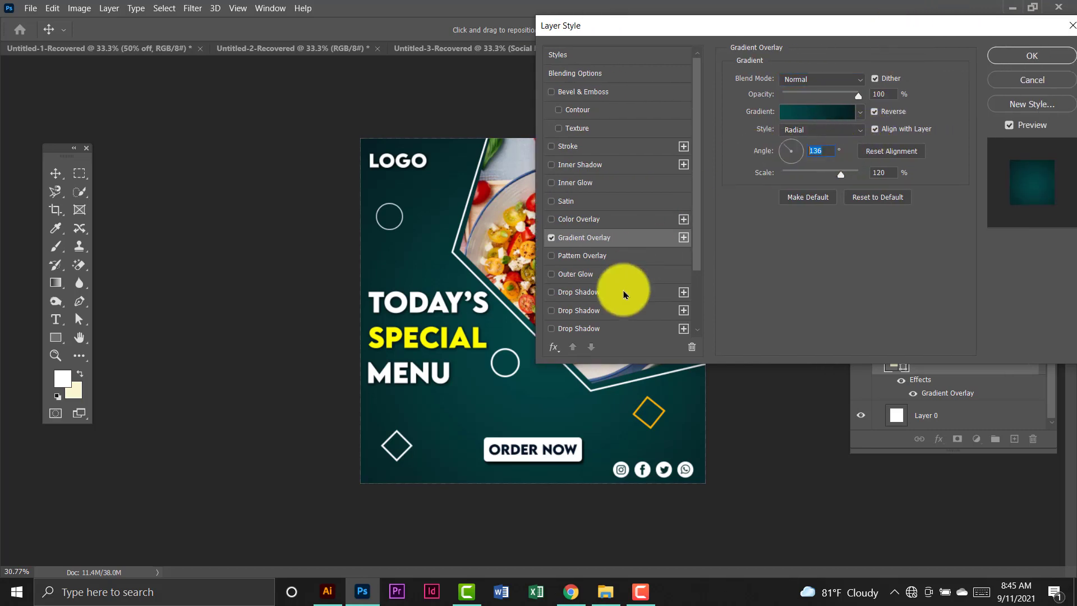
click(541, 376)
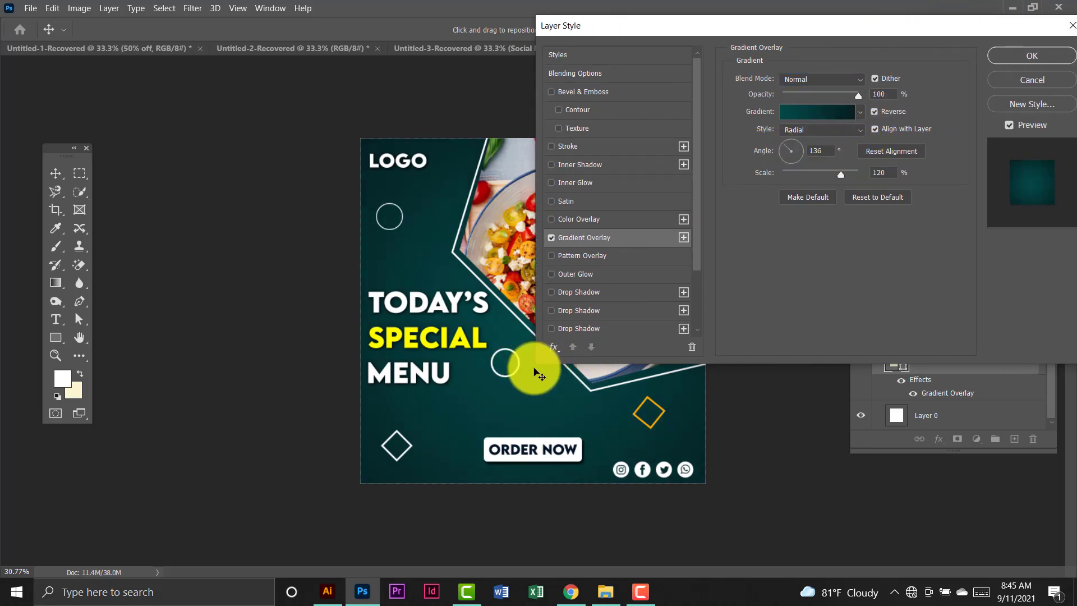
click(1030, 55)
Collapse the Background group, unlock the Images group and add a Drop Shadow effect to Images.
click(600, 241)
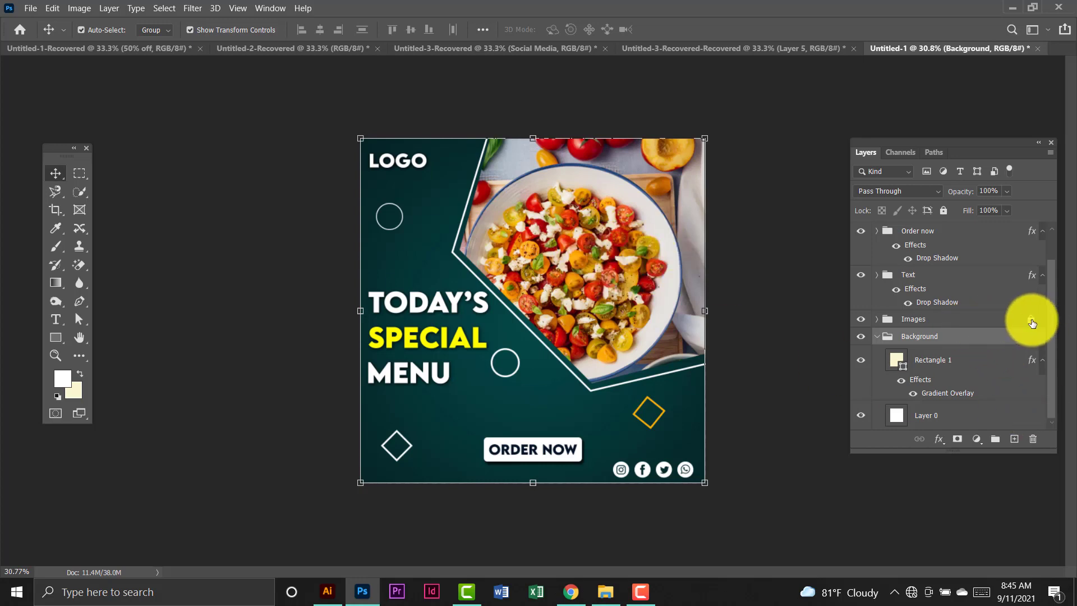
click(877, 337)
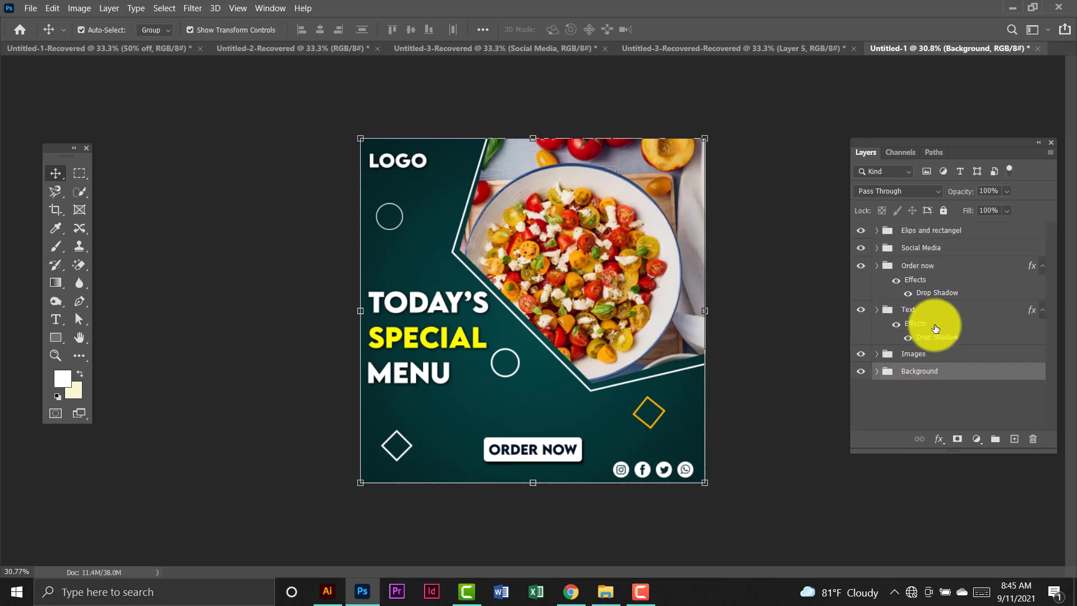
click(1000, 359)
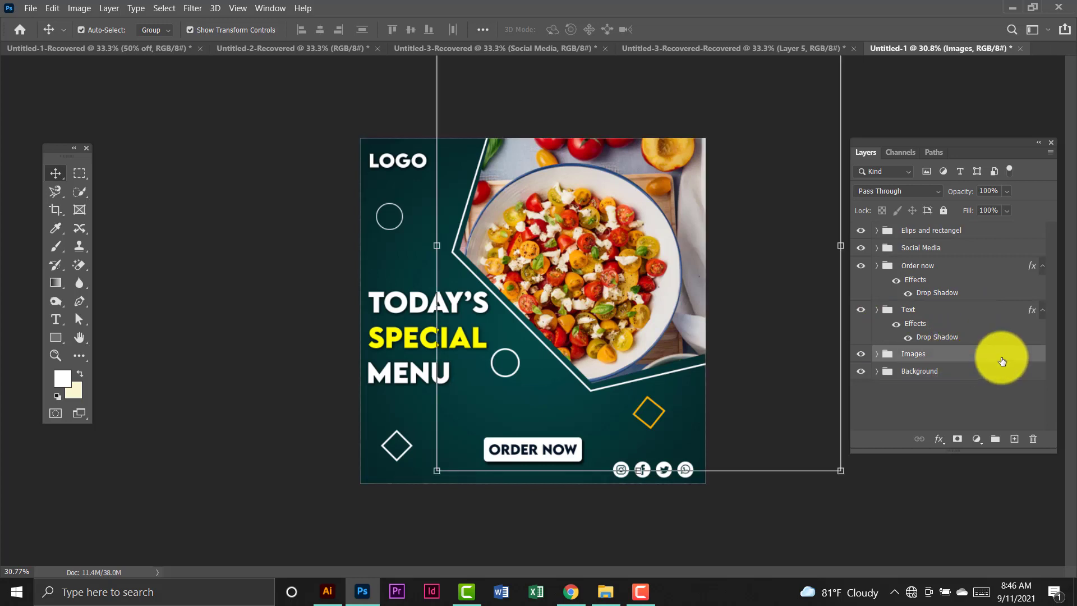
double_click(1002, 360)
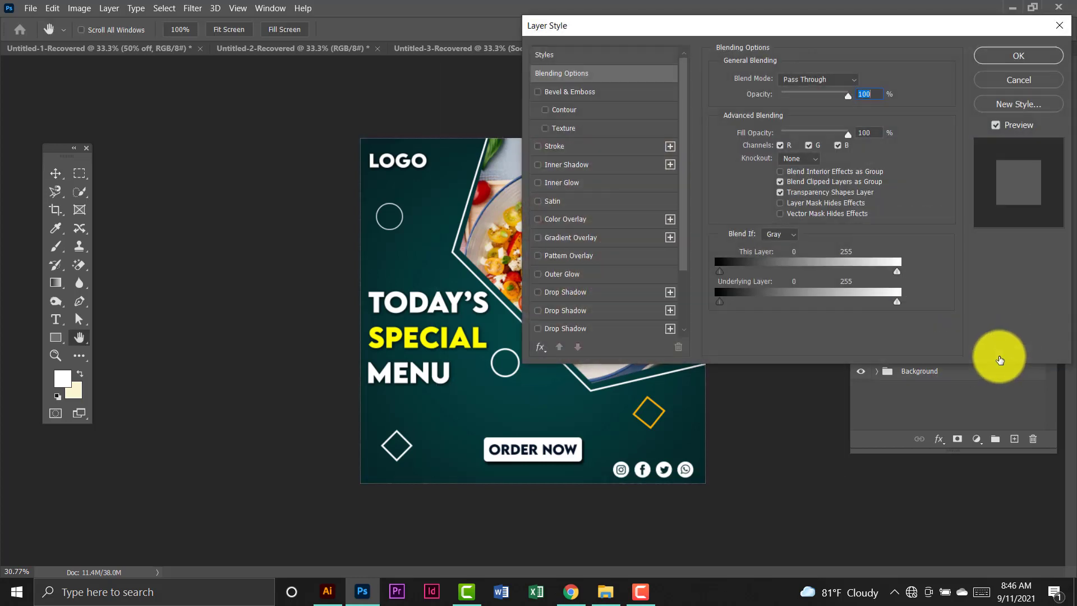
click(589, 292)
drag(733, 19, 858, 4)
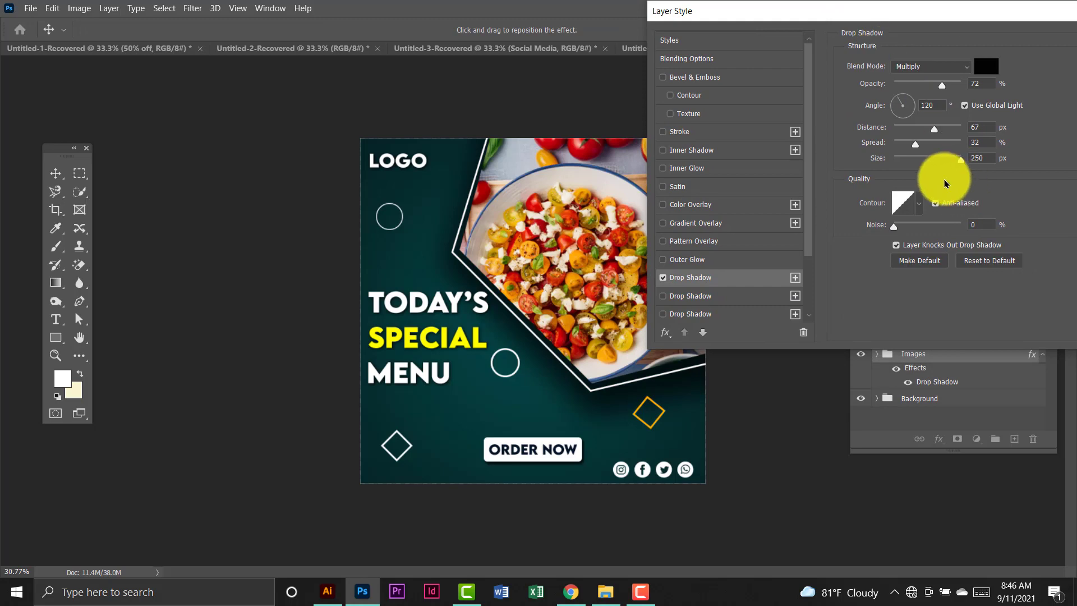
Set the Images group's drop shadow to 49 px size, 0 px distance and 17% spread.
click(912, 160)
drag(909, 161, 898, 160)
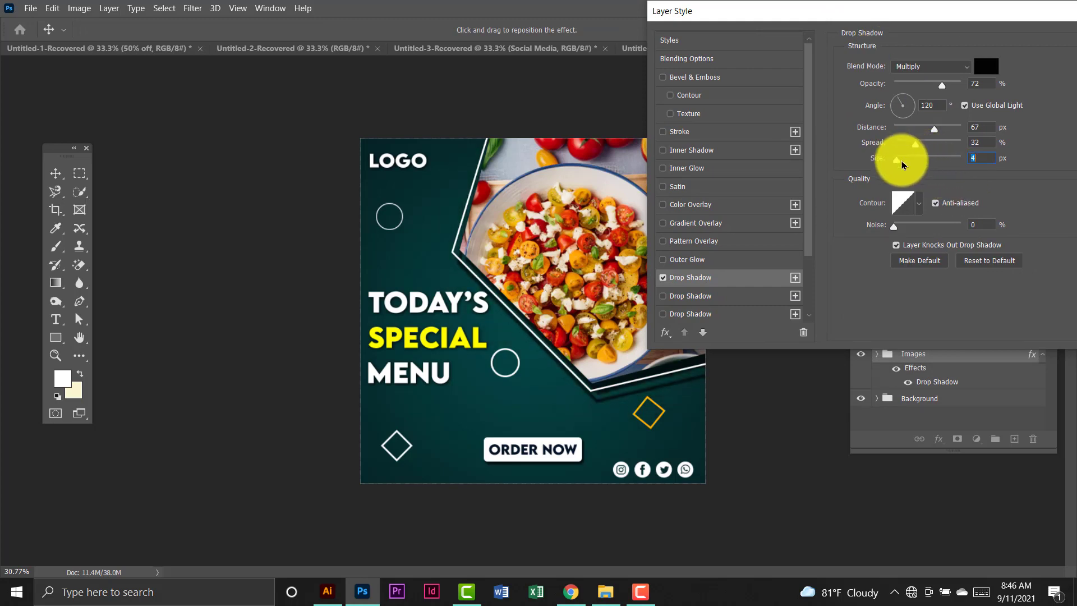
click(911, 161)
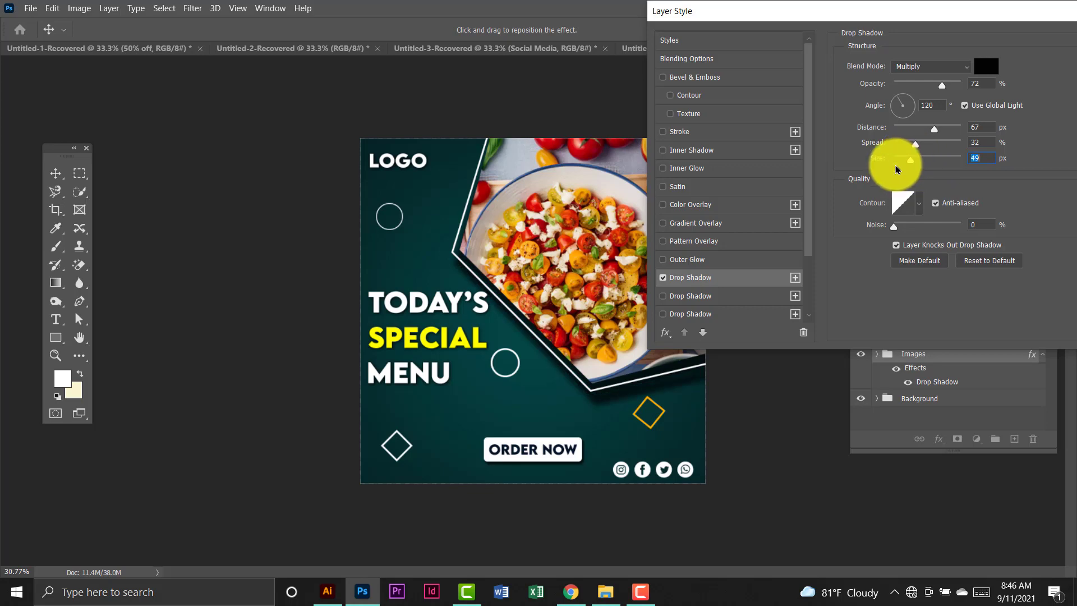
drag(897, 127, 915, 128)
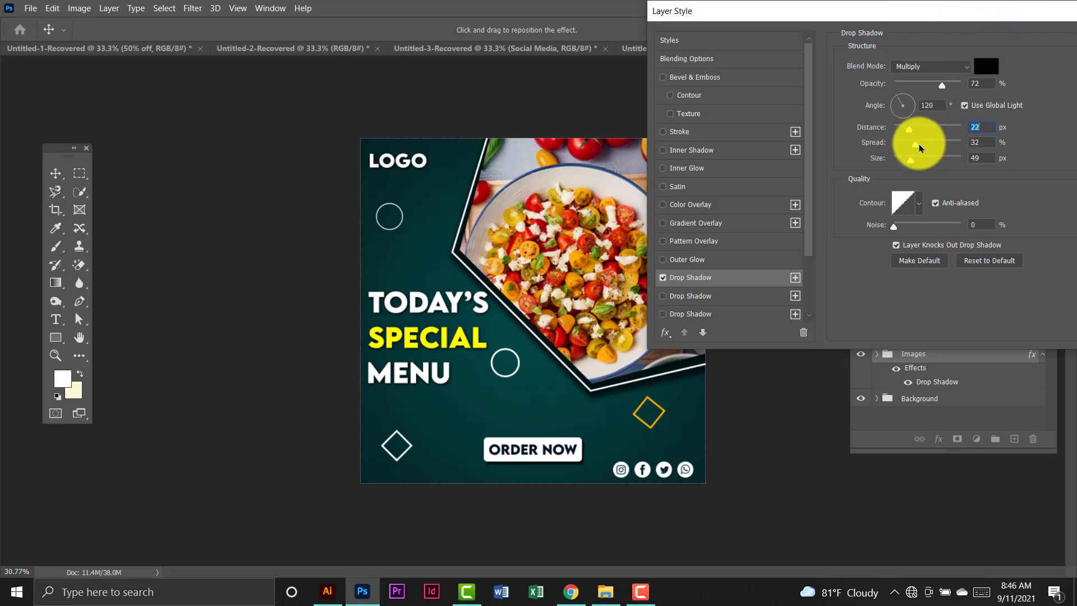
drag(917, 145, 890, 130)
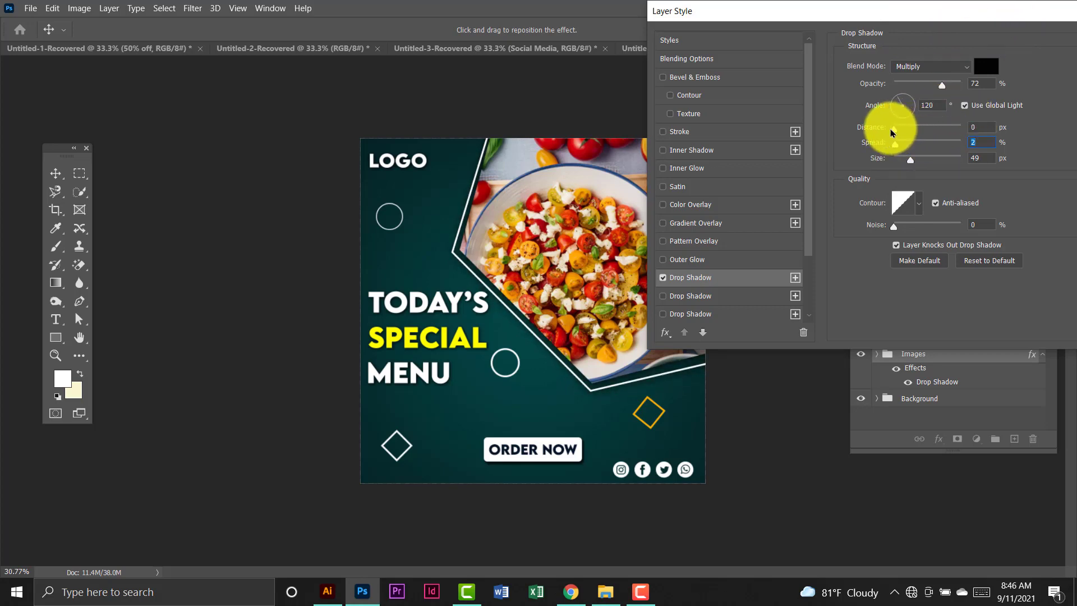
click(896, 132)
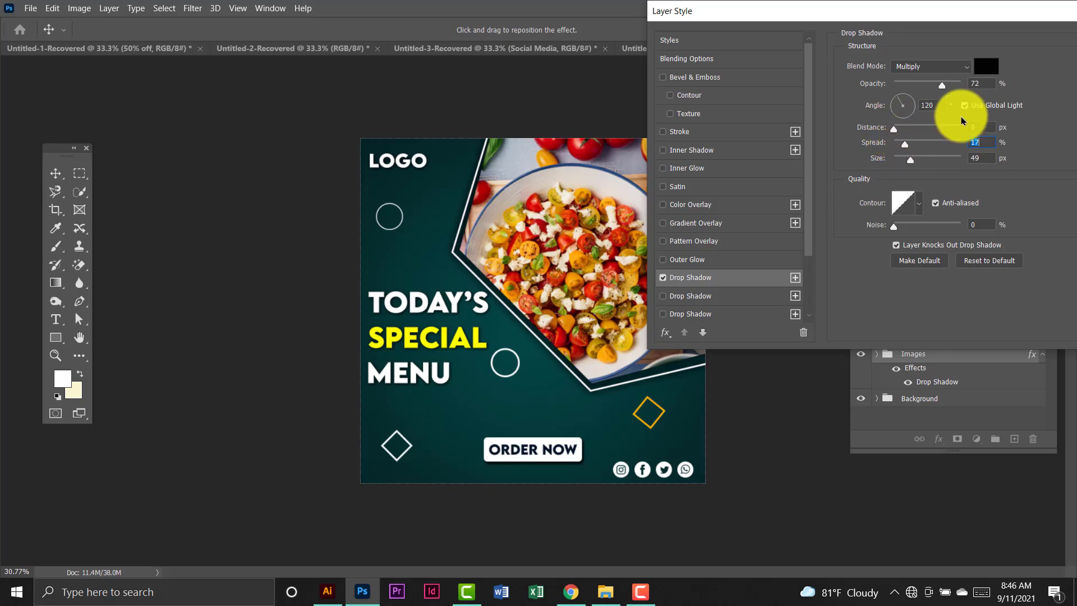
Set the opacity of the Images group's drop shadow to 80%.
drag(889, 8, 759, 57)
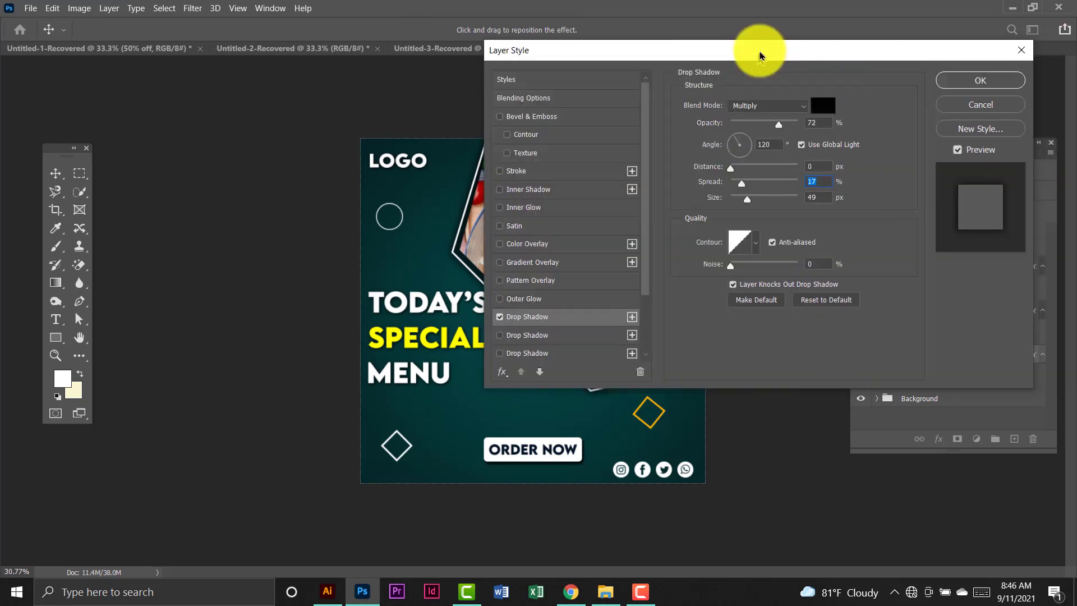
mouse_move(733, 183)
mouse_down()
mouse_move(769, 187)
mouse_move(744, 191)
mouse_up()
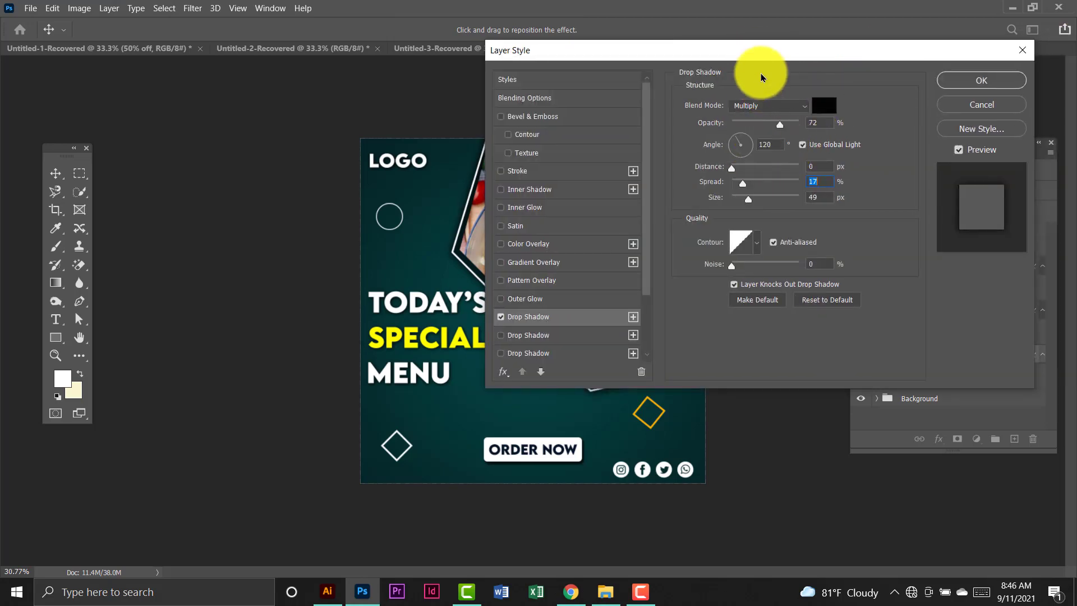
drag(757, 56, 944, 57)
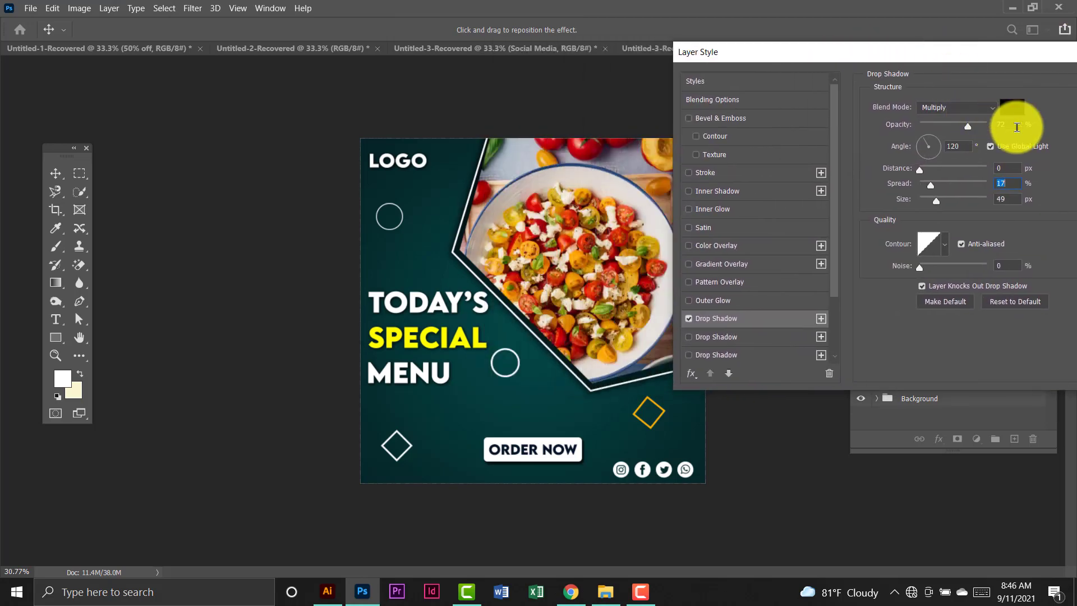
click(989, 126)
text(80)
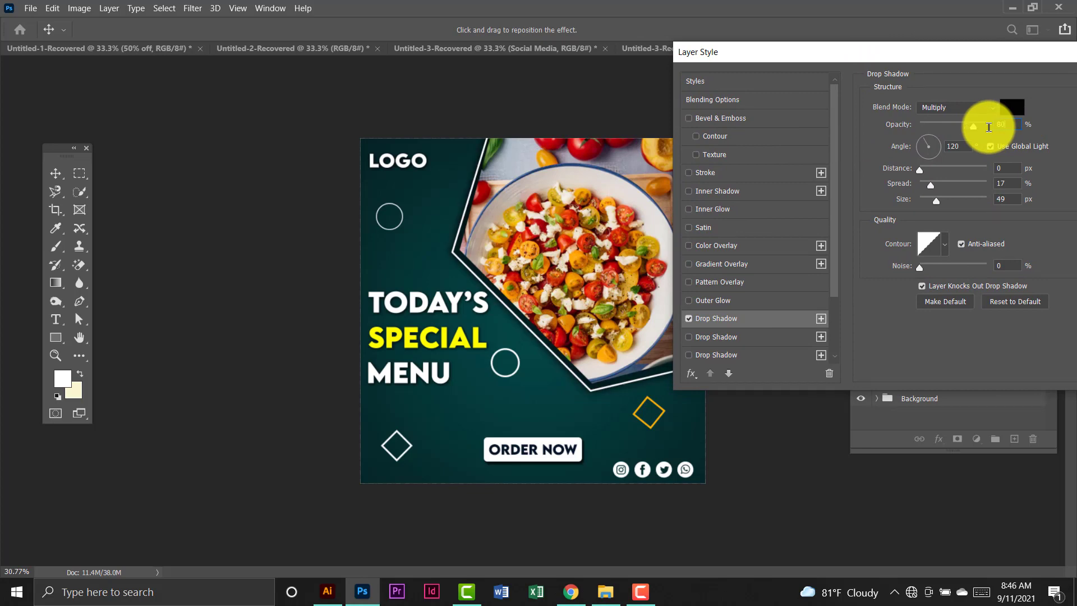
Set the Images group's drop shadow to 2 px distance, 10% spread and 50 px size, and apply the layer style.
click(1001, 168)
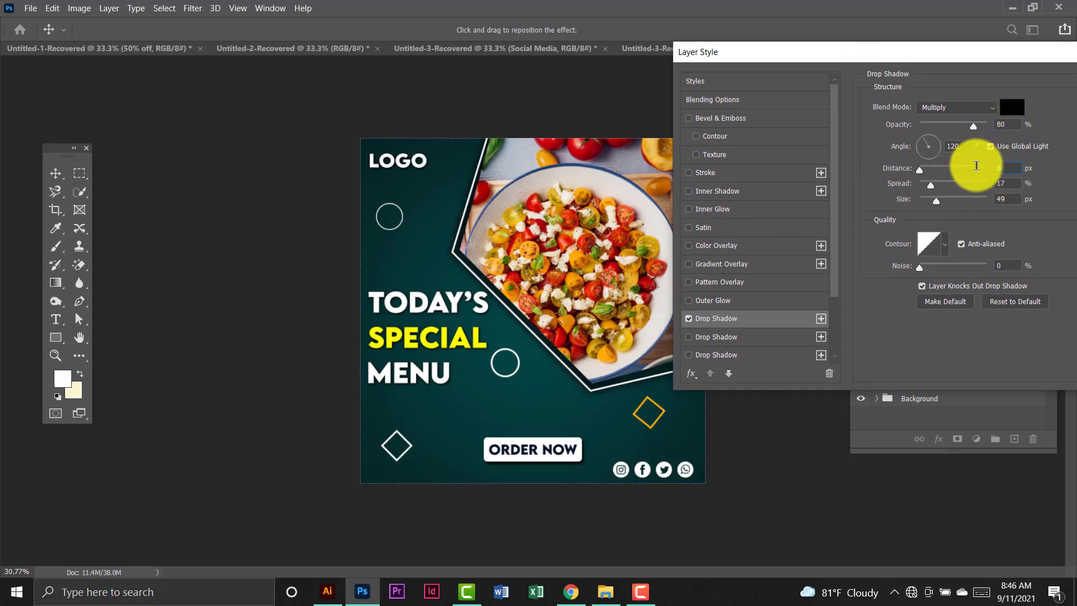
text(2)
click(998, 181)
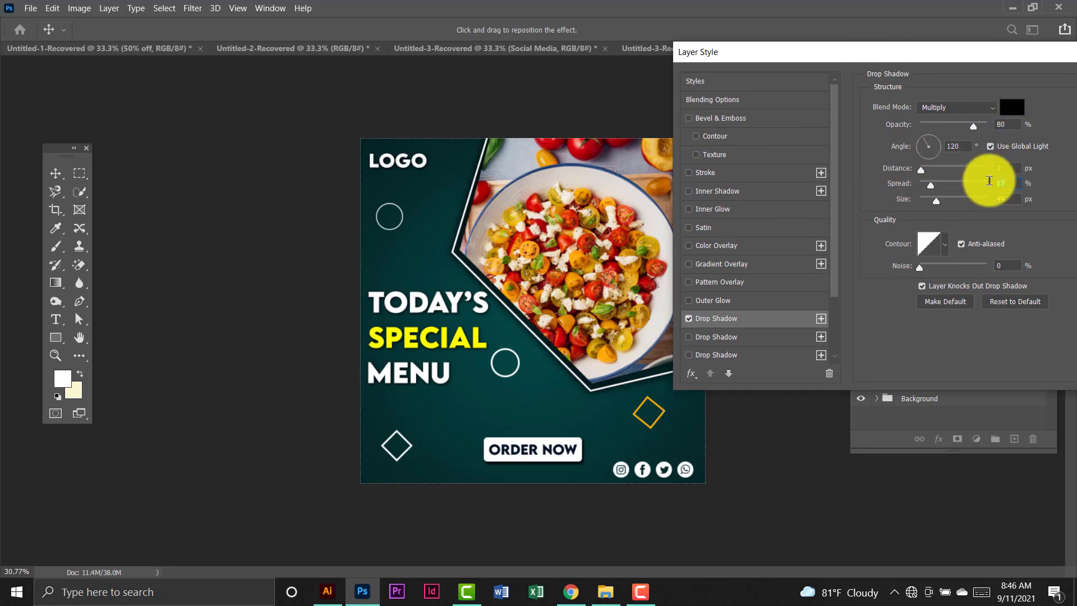
text(10)
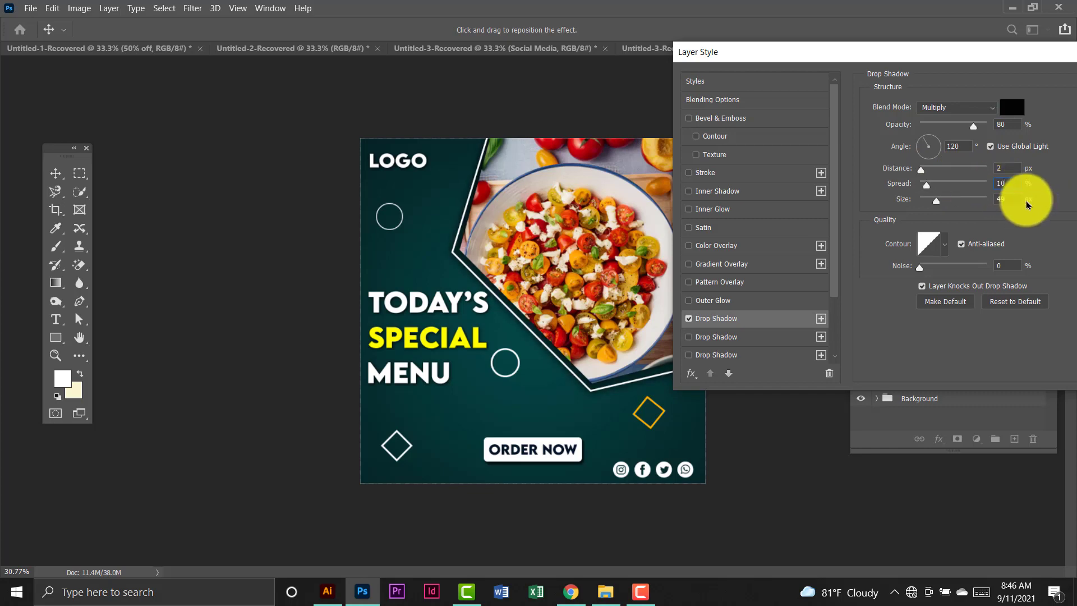
click(1010, 198)
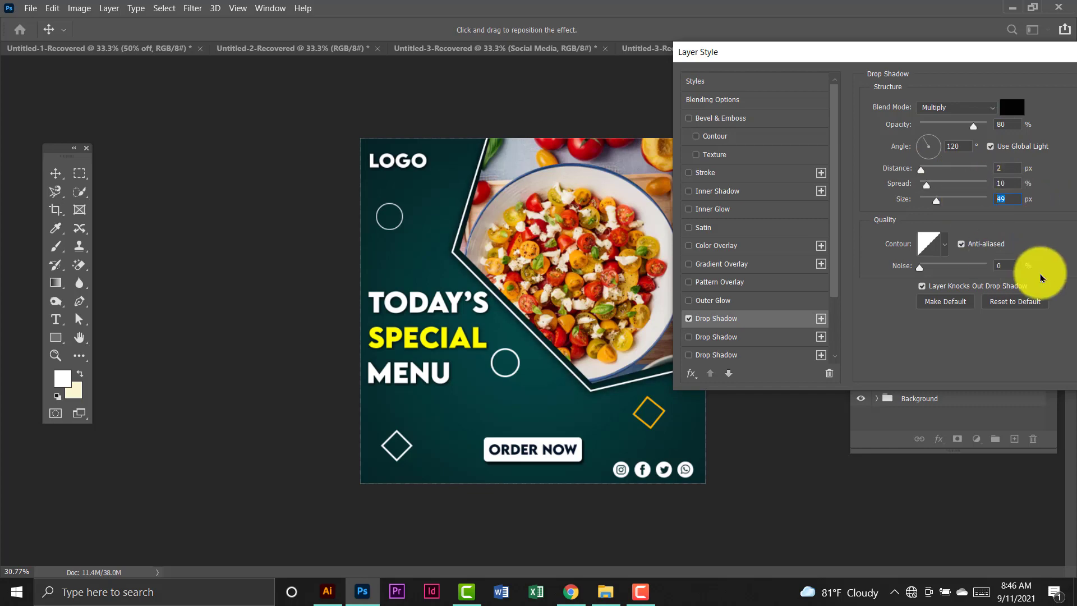
text(5)
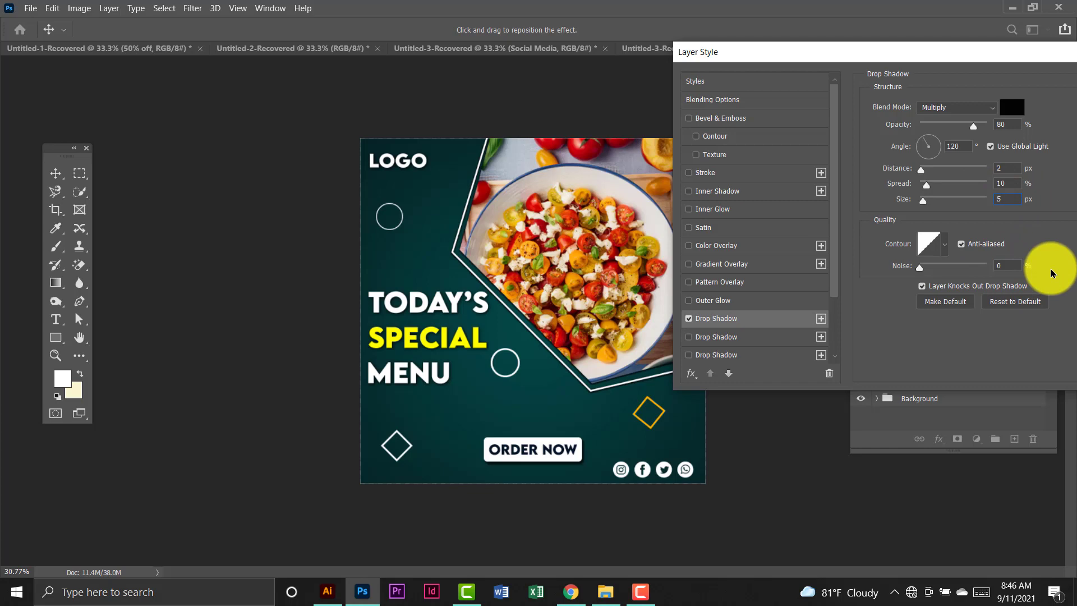
text(0)
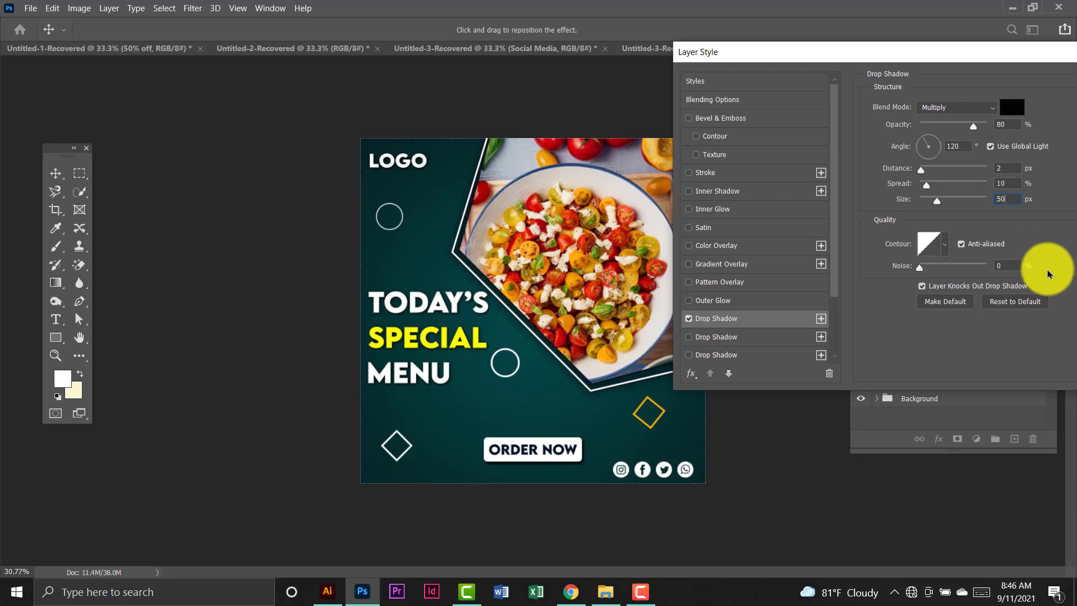
click(1000, 266)
drag(1012, 59, 611, 20)
click(769, 52)
click(777, 206)
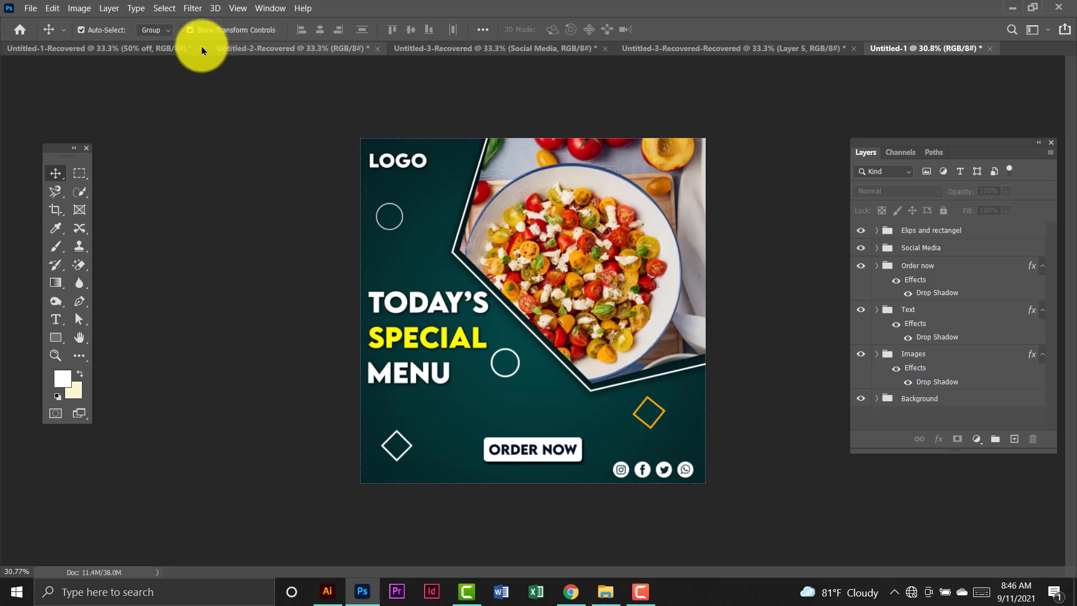
Create a new document 1920 pixels wide and 1080 pixels high.
click(31, 8)
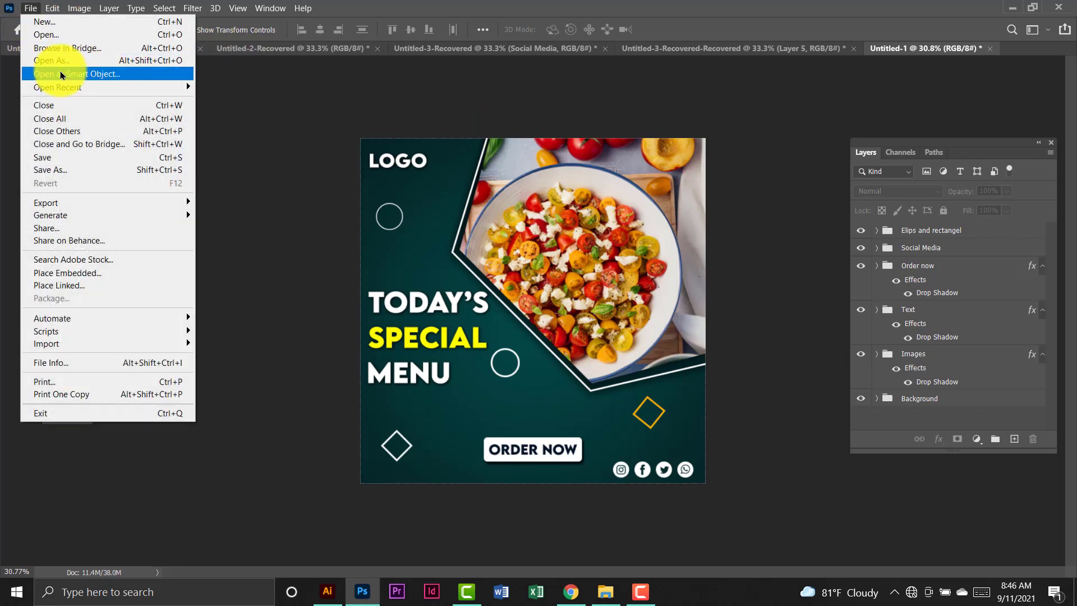
click(46, 23)
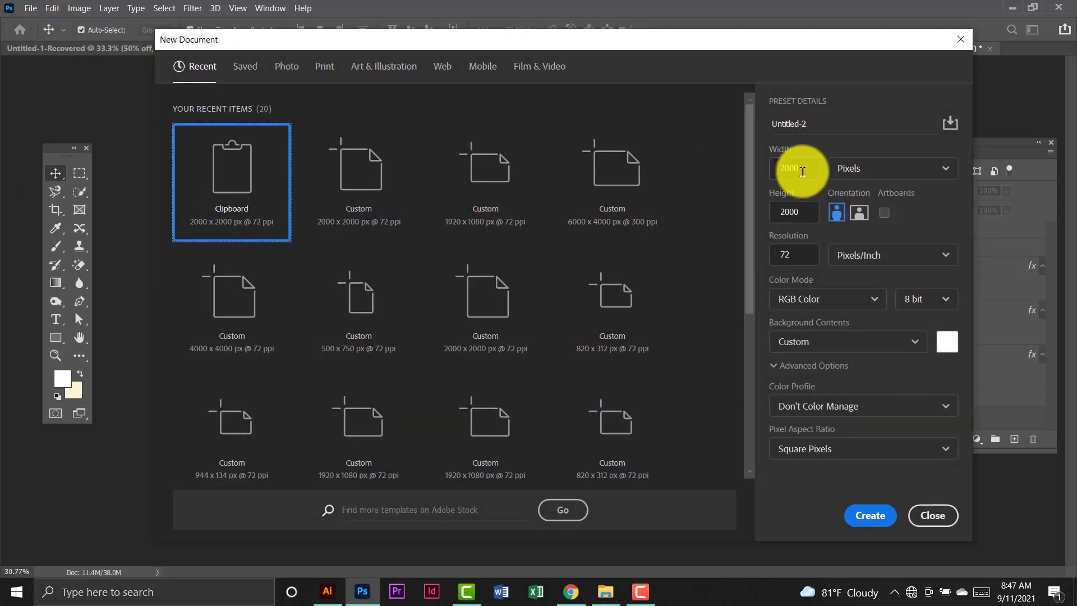
click(780, 167)
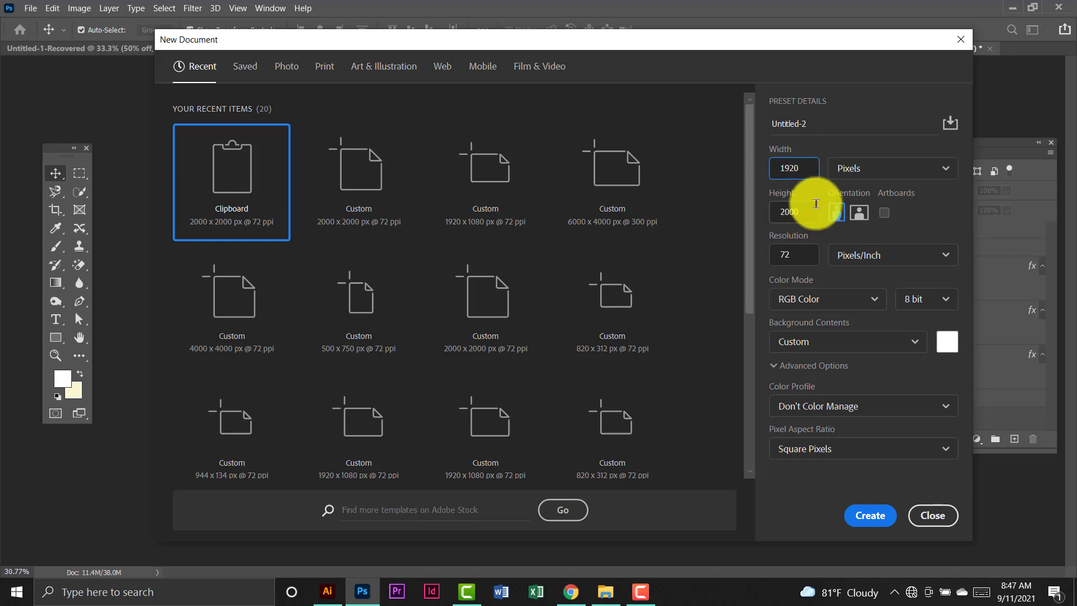
drag(803, 215, 761, 215)
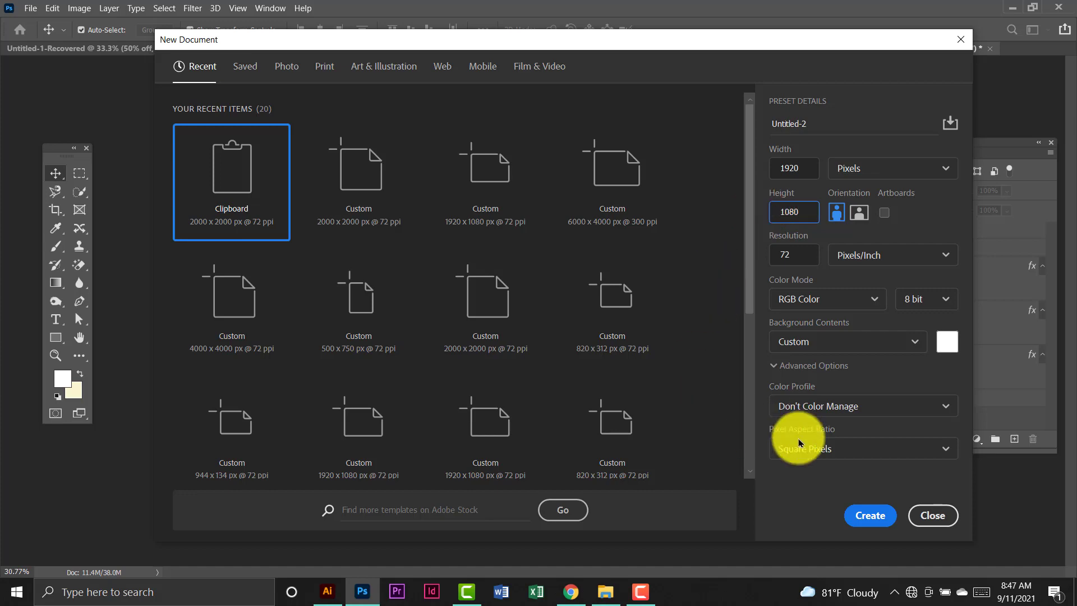
click(856, 516)
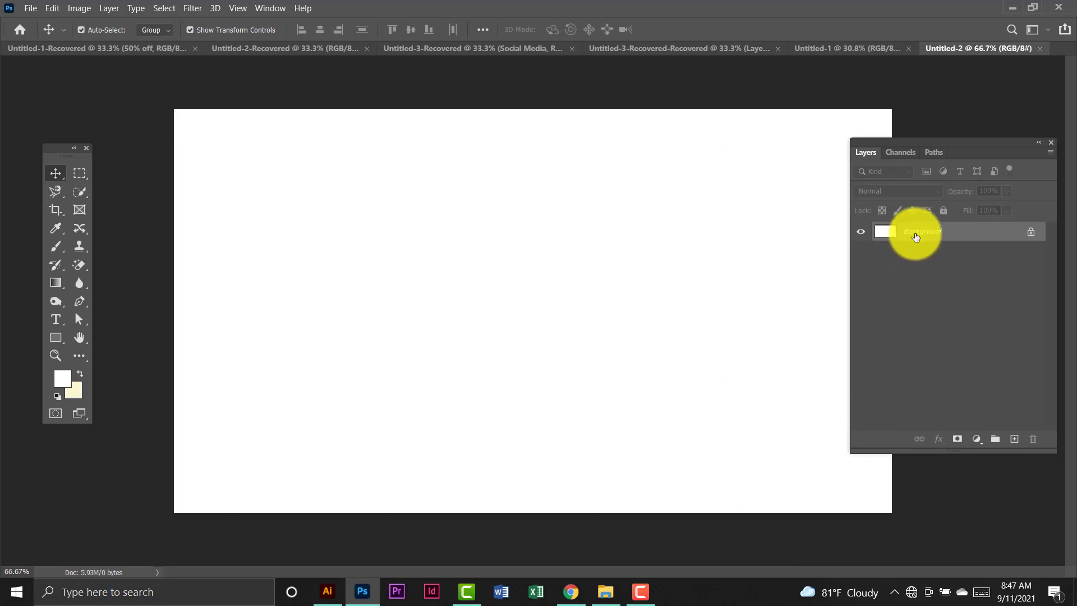
Unlock the white Background layer and add a Gradient Overlay effect to it.
key(ctrl+minus)
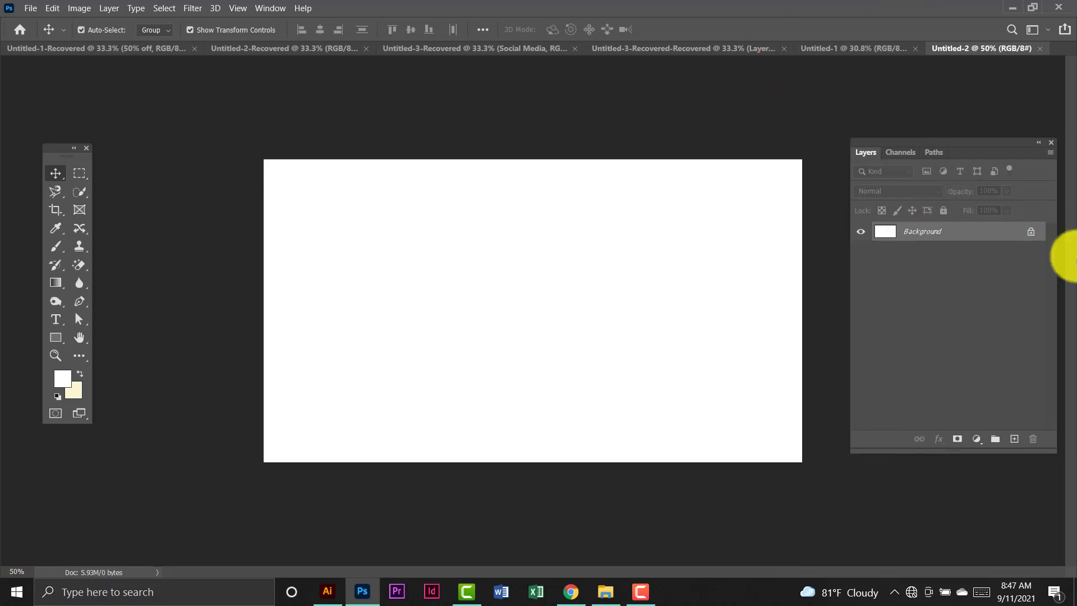
click(1031, 231)
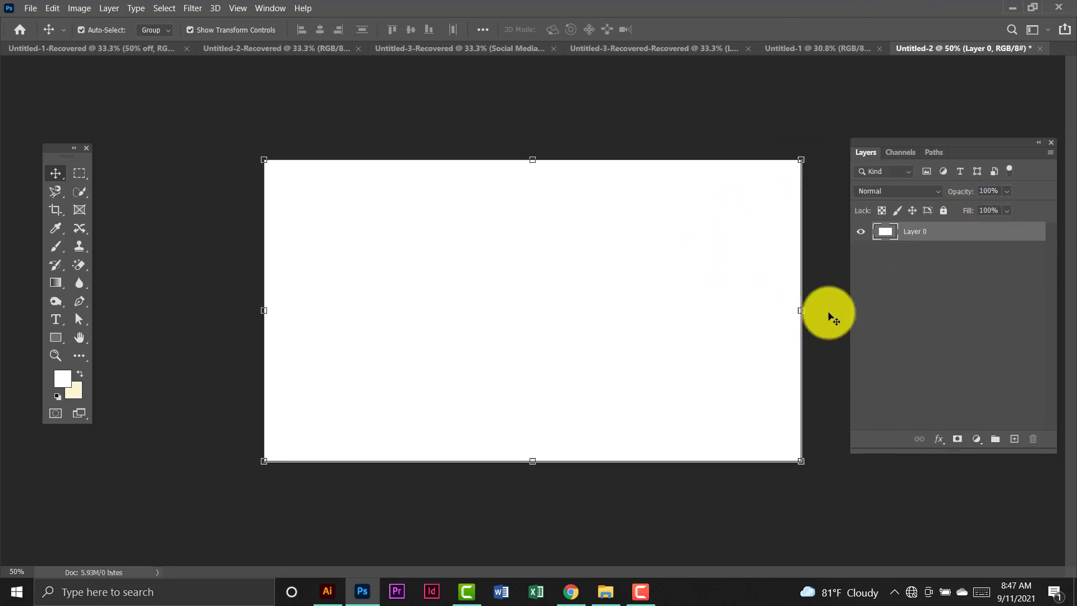
double_click(1025, 240)
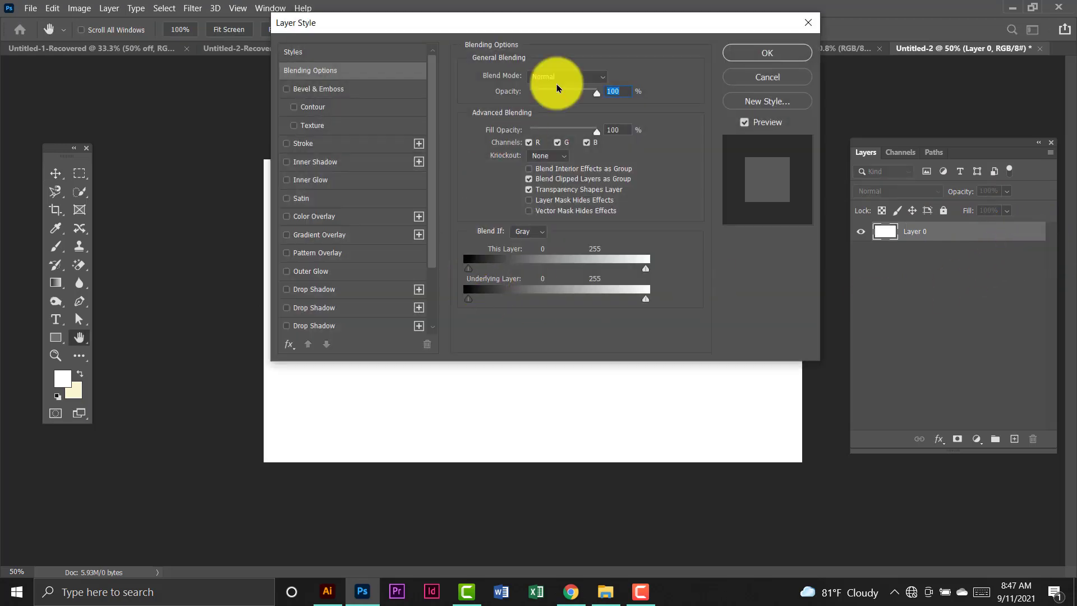
drag(654, 24, 910, 85)
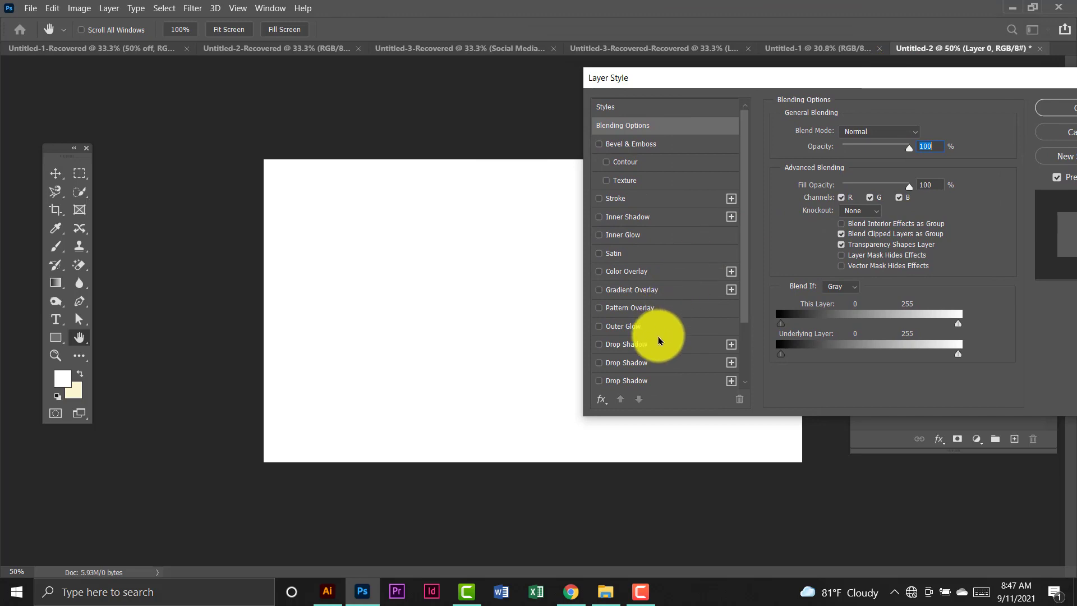
click(665, 290)
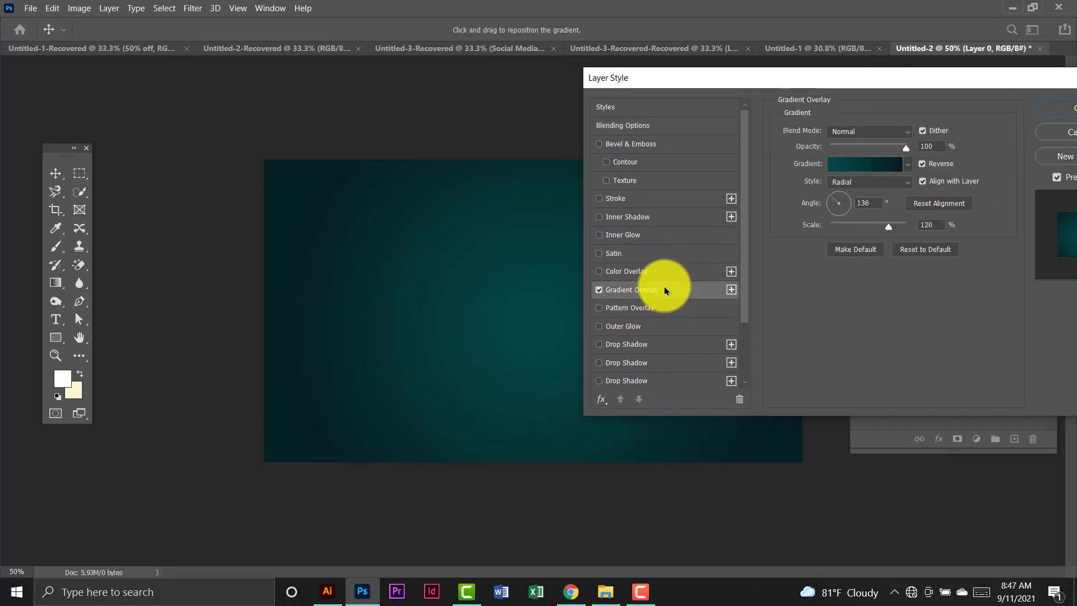
Try several purple gradient presets for the overlay and choose the dark navy to bright purple one.
click(907, 164)
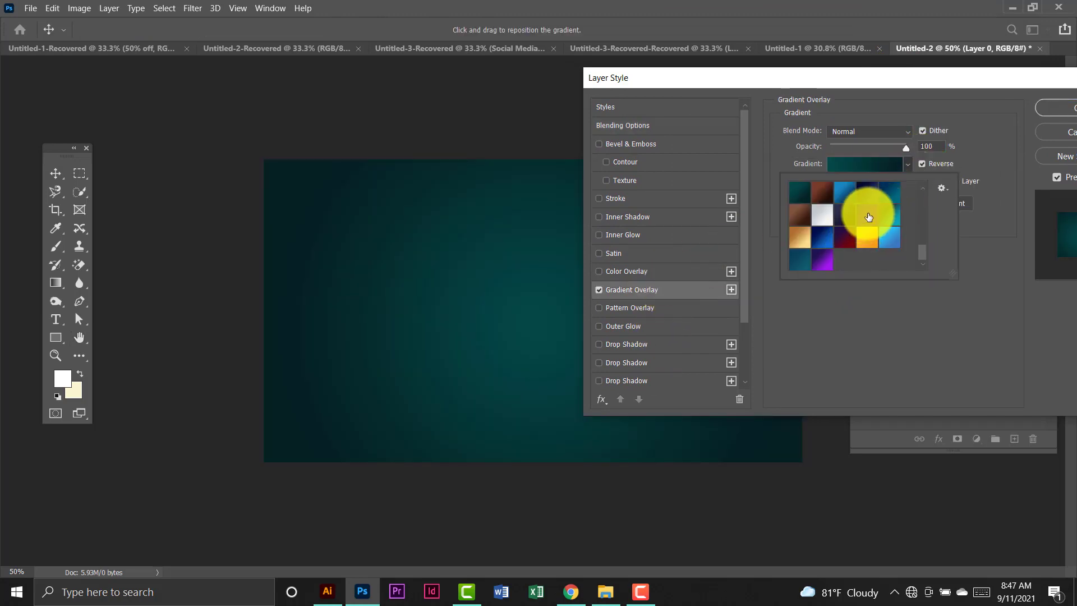
click(873, 207)
scroll(875, 202, up, 2)
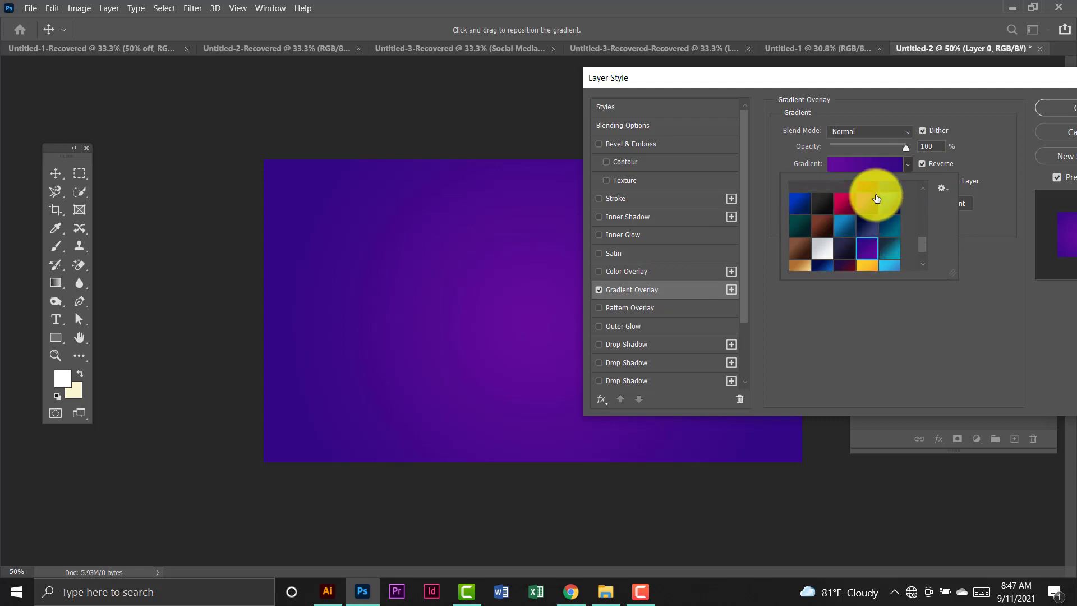
click(873, 219)
scroll(873, 222, down, 2)
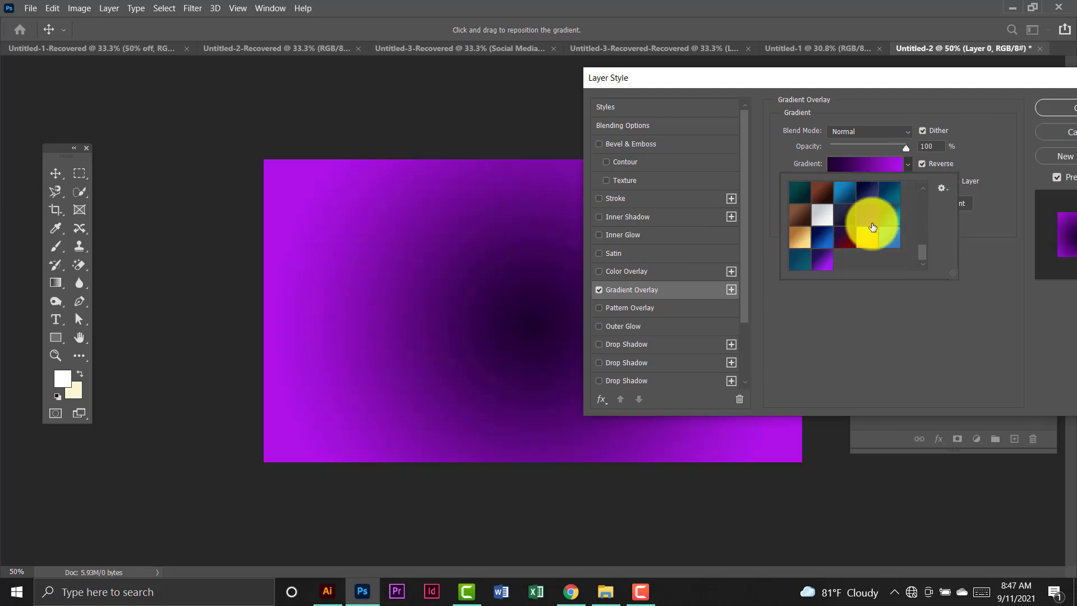
click(814, 262)
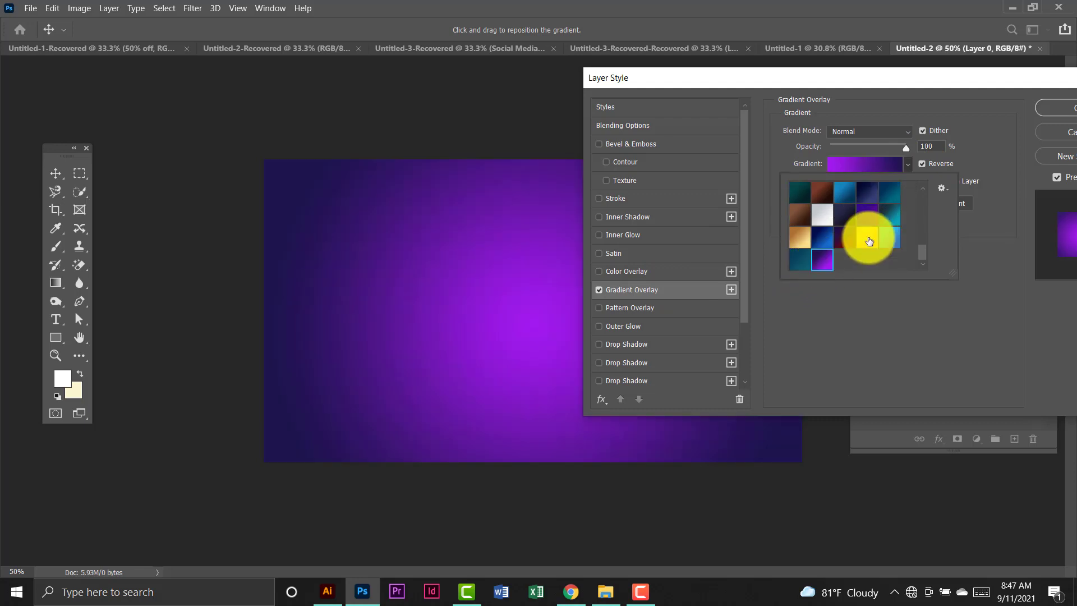
scroll(866, 238, up, 1)
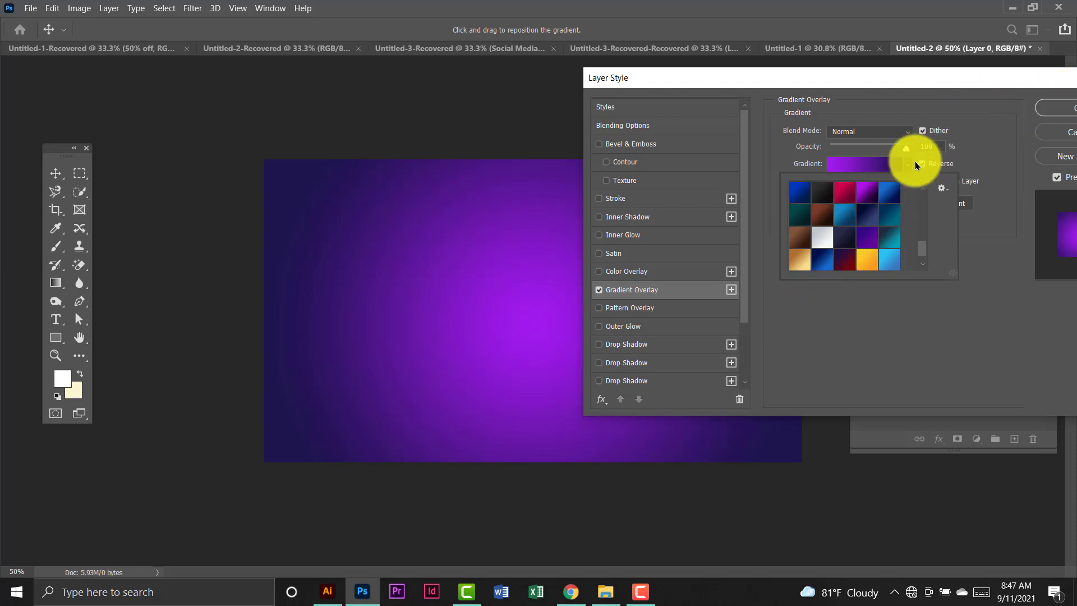
Examine the colour codes of the overlay gradient's dark and bright purple end stops.
click(875, 163)
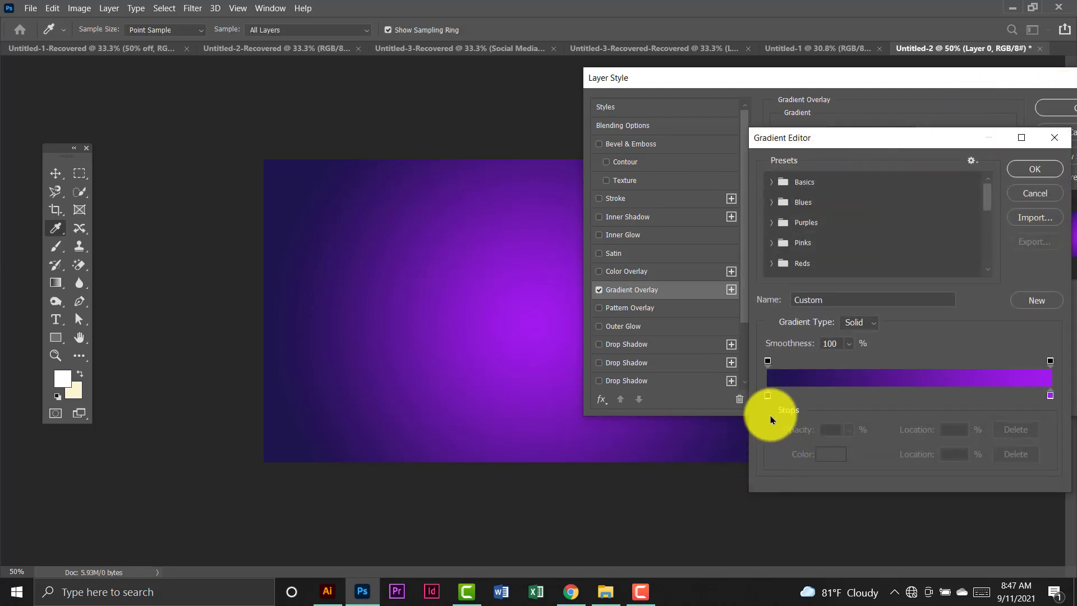
double_click(768, 396)
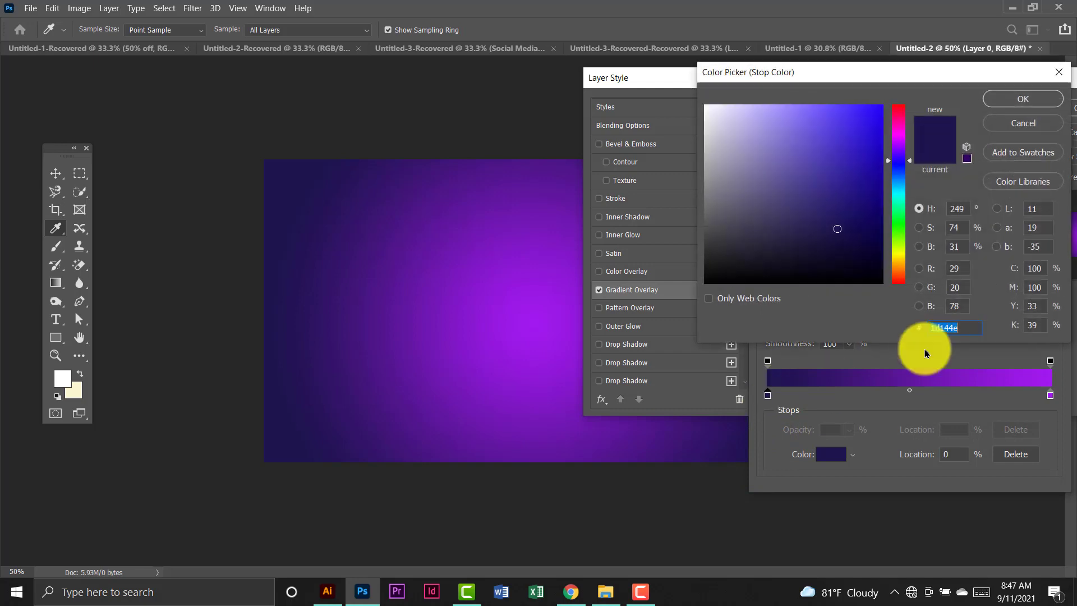
click(959, 328)
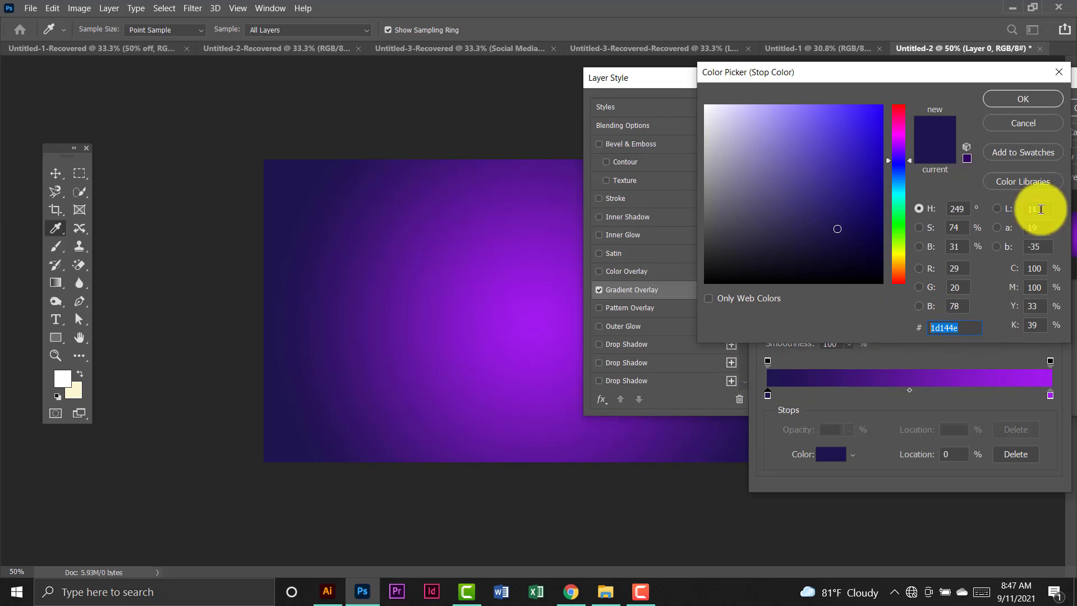
click(1022, 100)
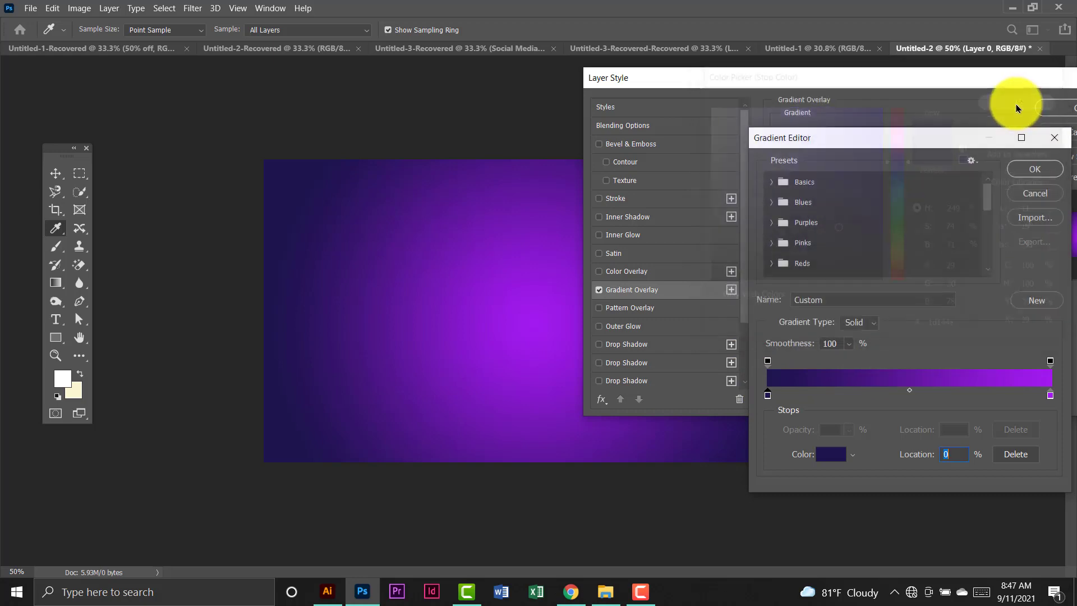
double_click(1051, 396)
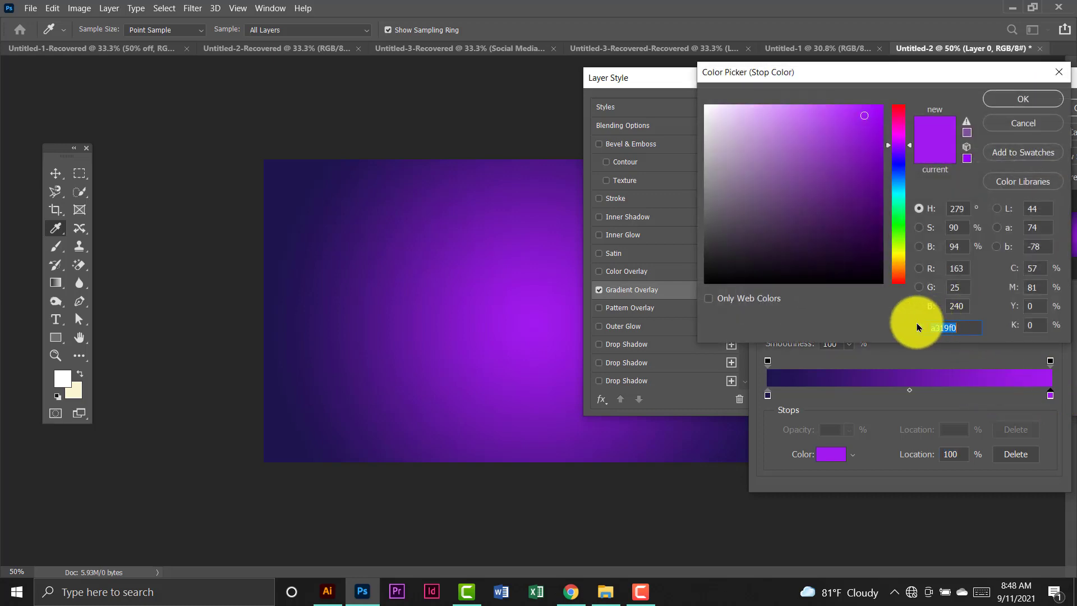
click(991, 101)
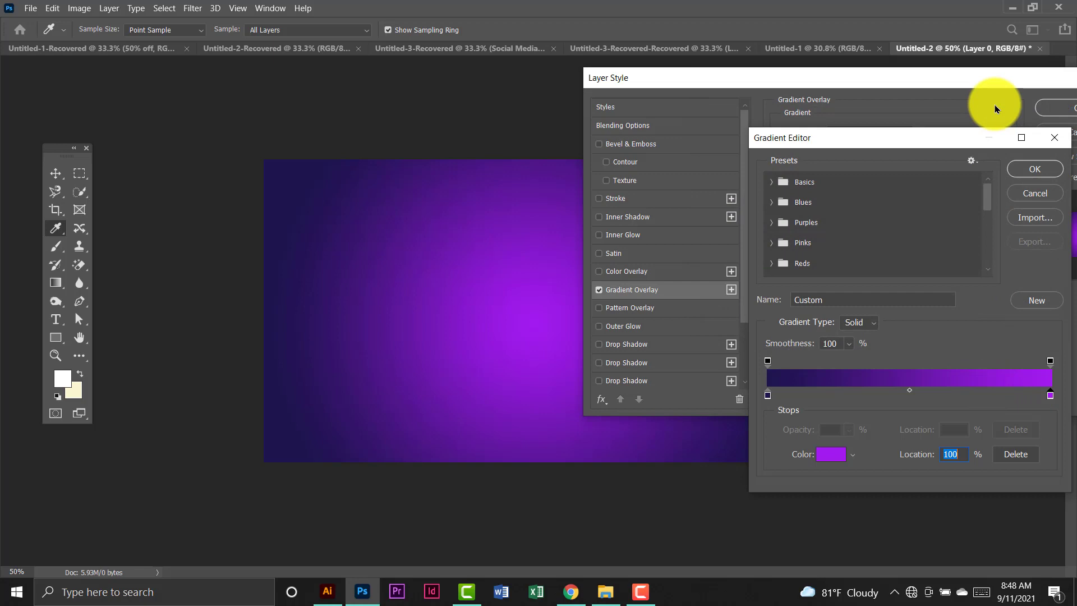
click(1048, 167)
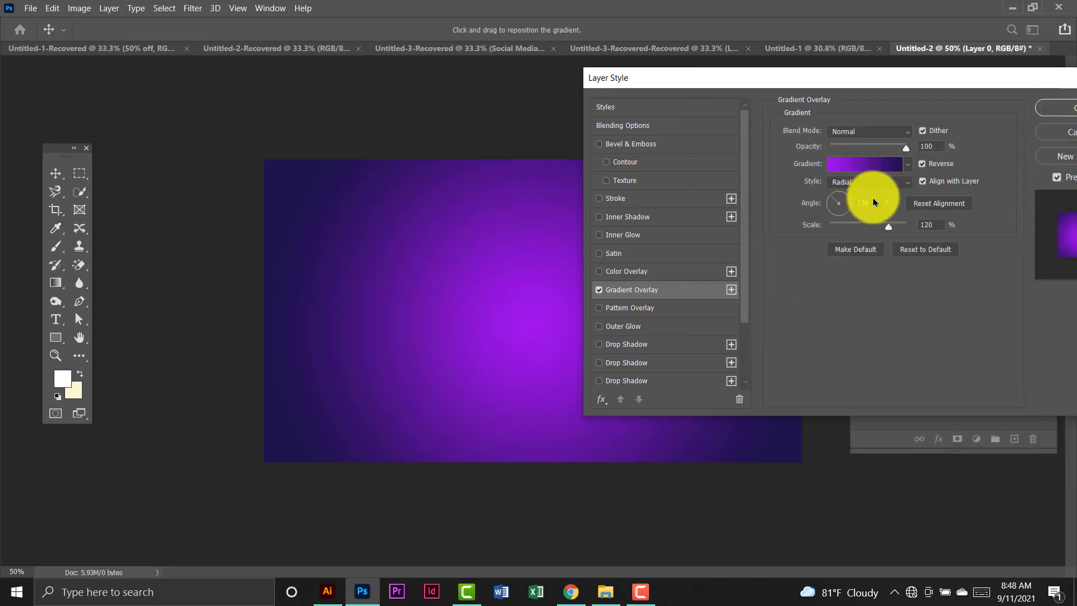
Review the gradient overlay's scale, angle and opacity, keep the Radial style, and apply the effect to Layer 0.
click(935, 228)
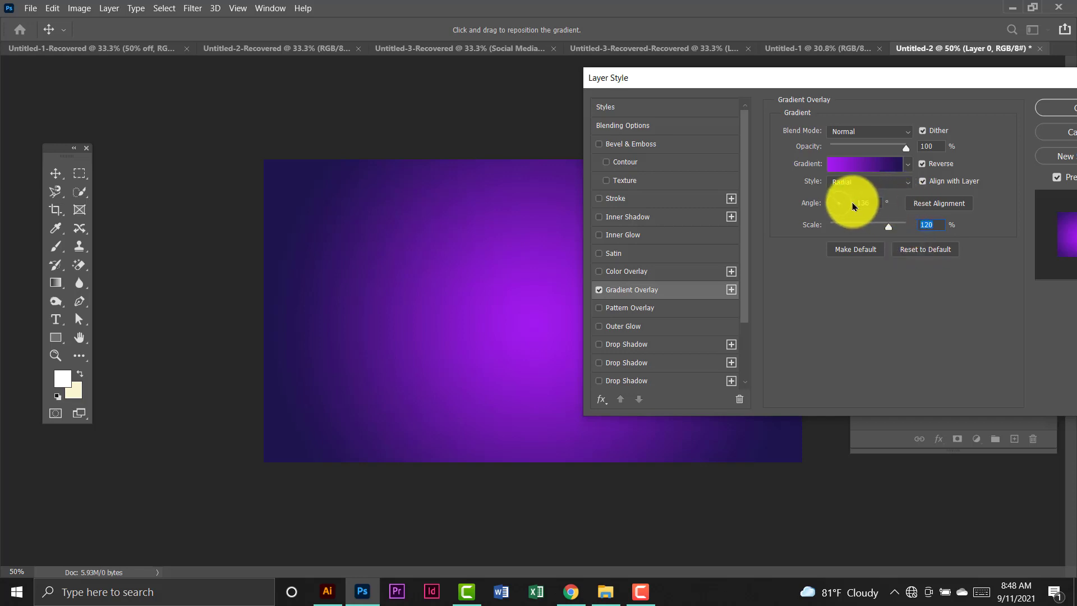
click(872, 203)
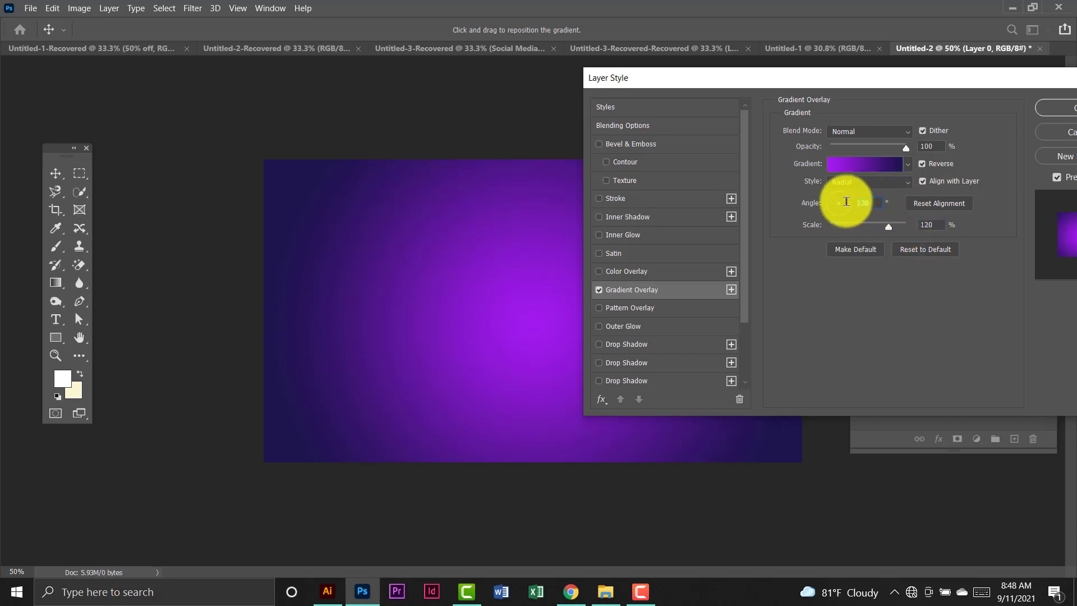
click(902, 182)
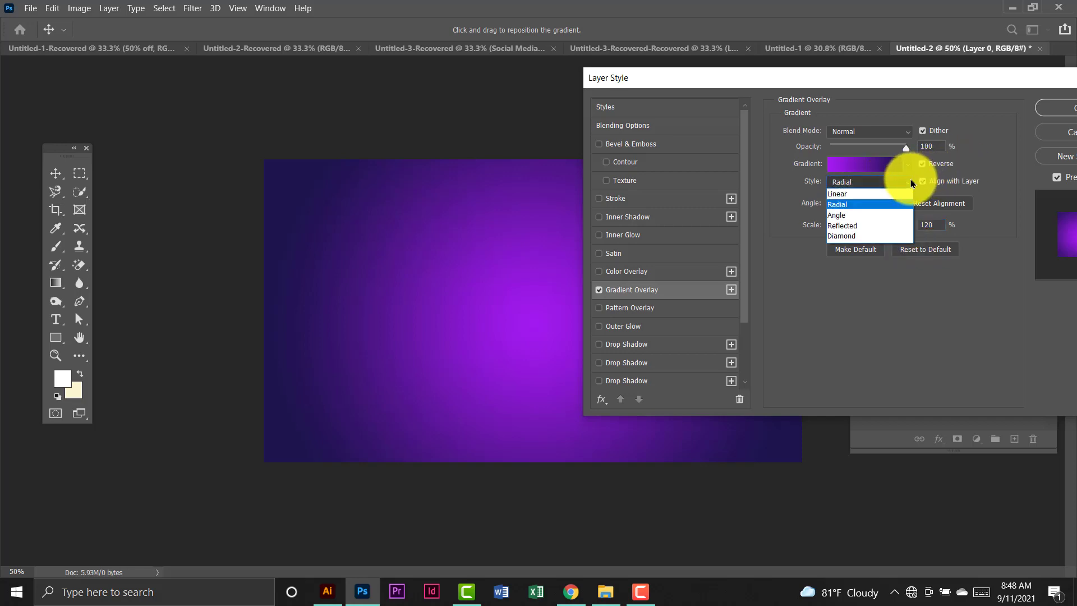
click(871, 205)
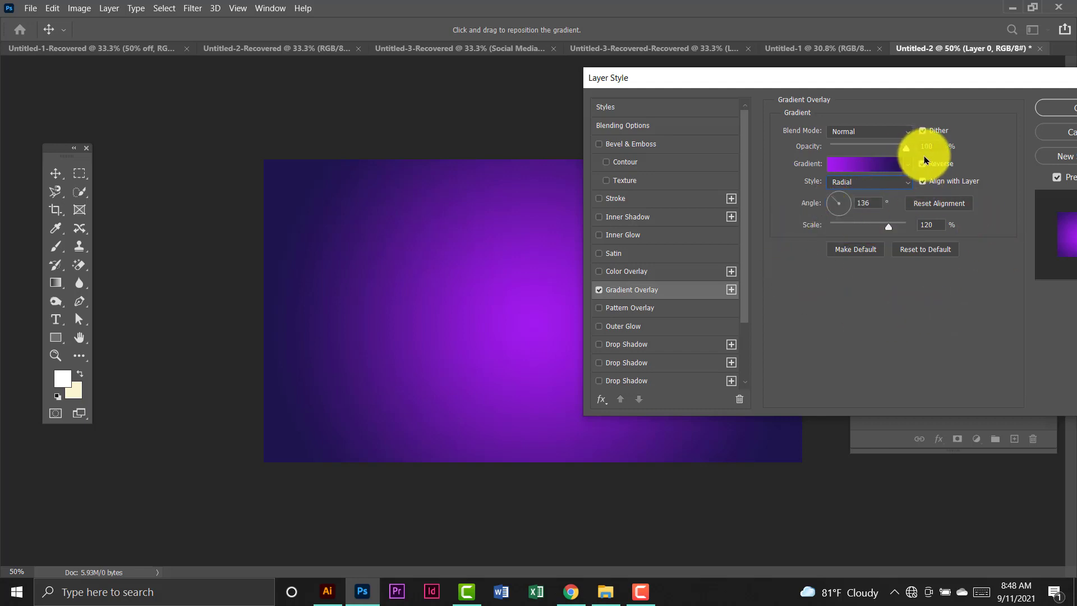
click(935, 146)
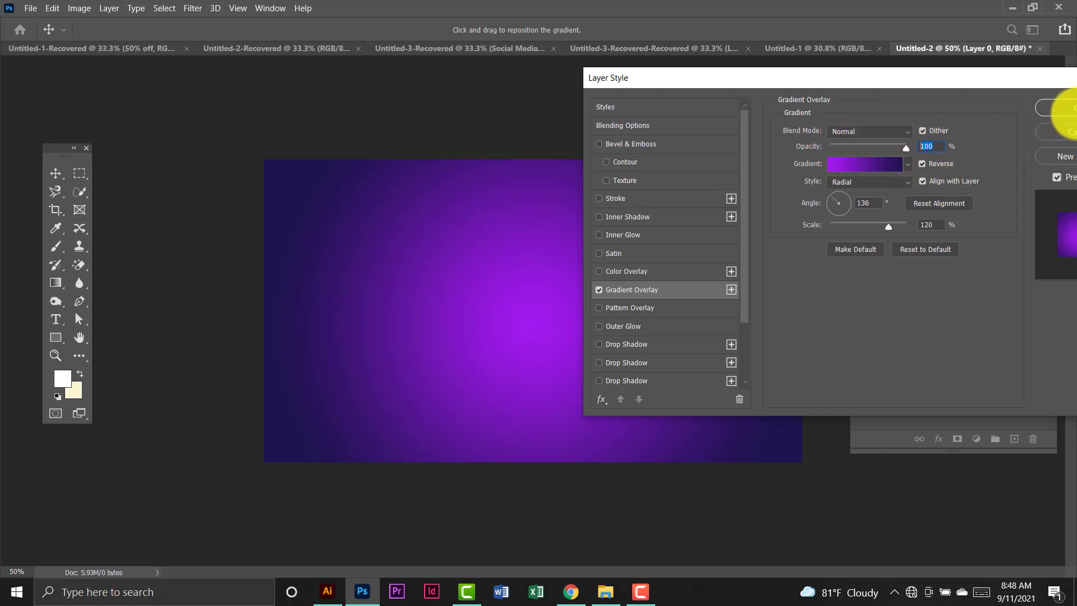
click(1058, 108)
click(299, 144)
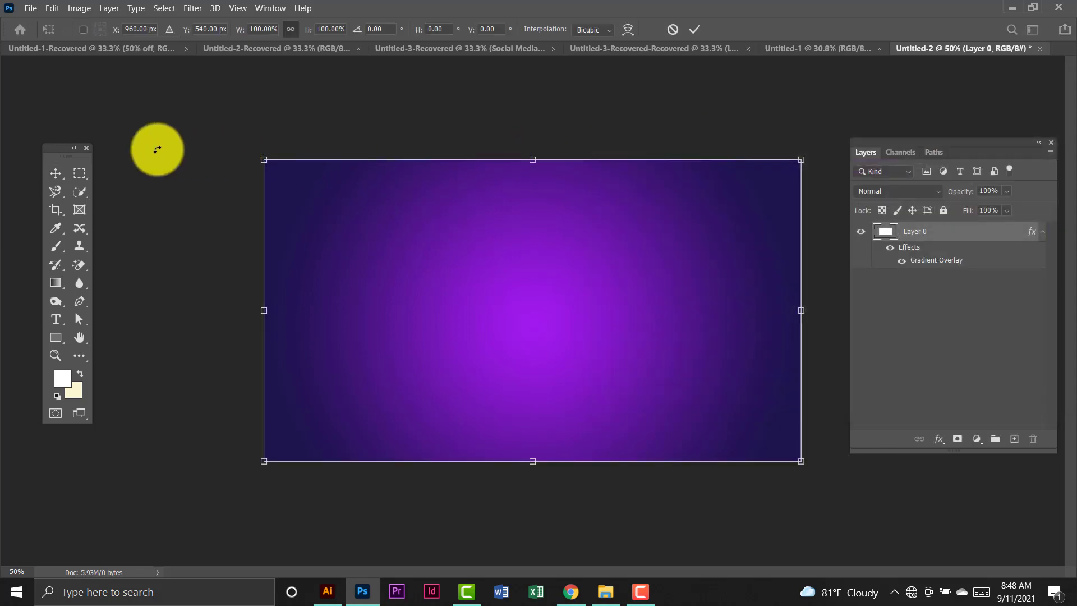
Lock the gradient background layer and draw a rectangle about 1924 x 89 px across the full canvas width, slightly above the middle.
click(55, 171)
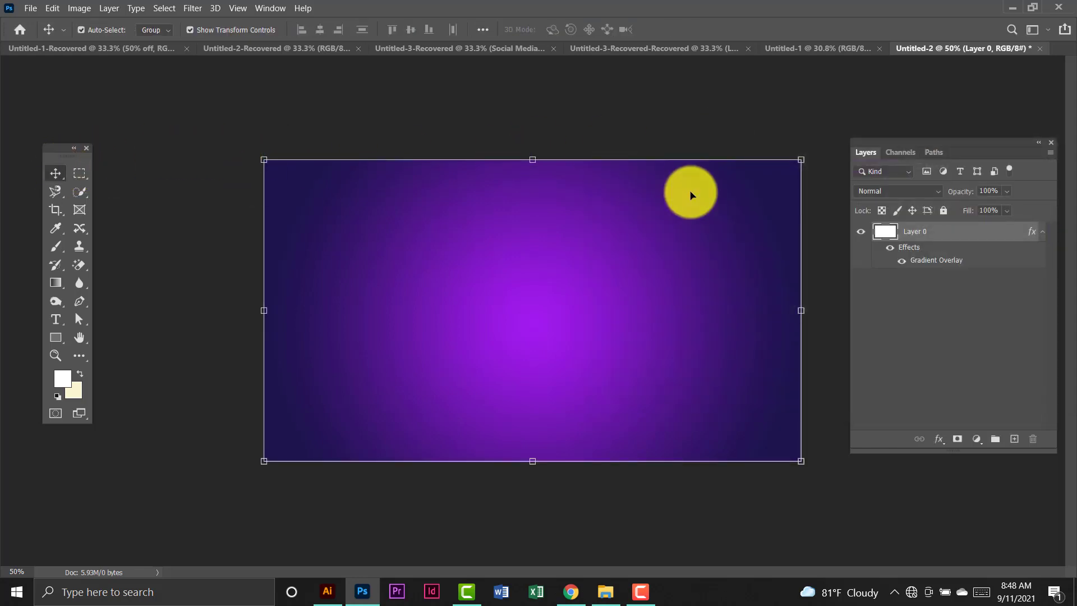
click(943, 212)
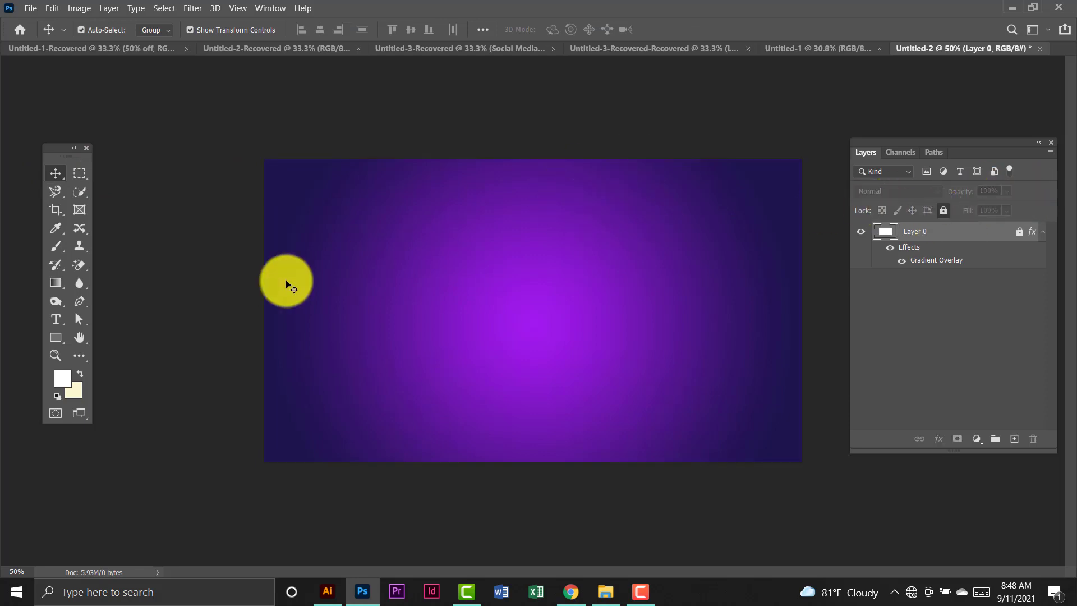
click(60, 337)
click(135, 336)
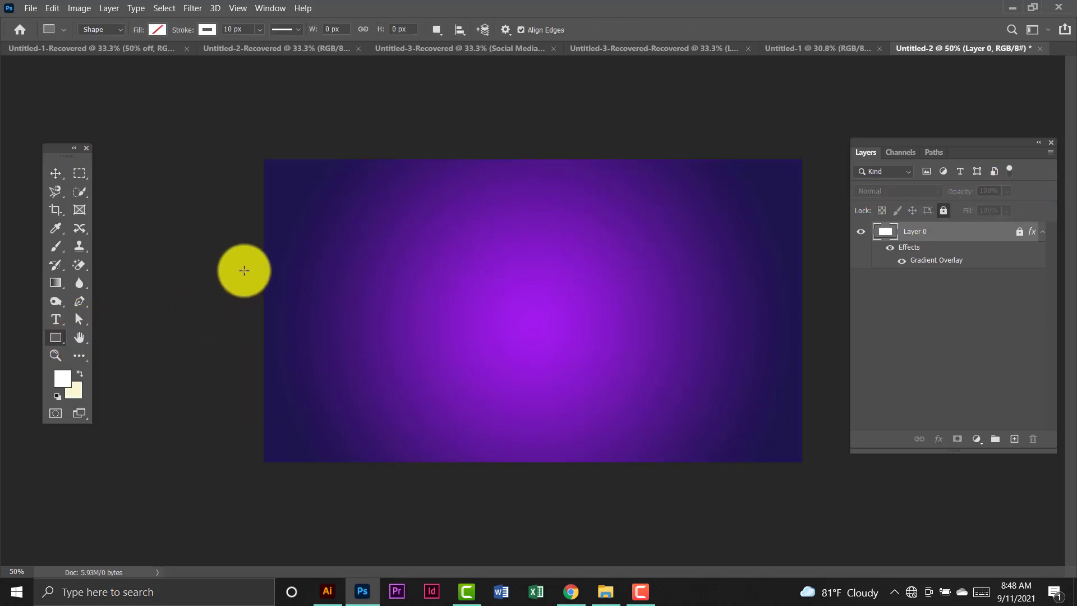
drag(262, 268, 799, 291)
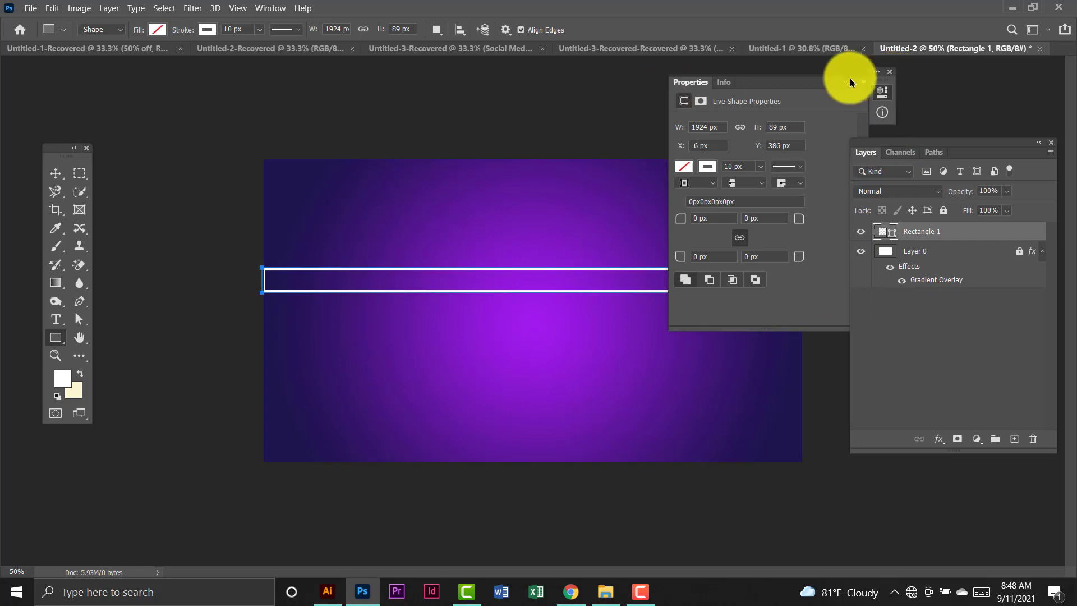
click(891, 74)
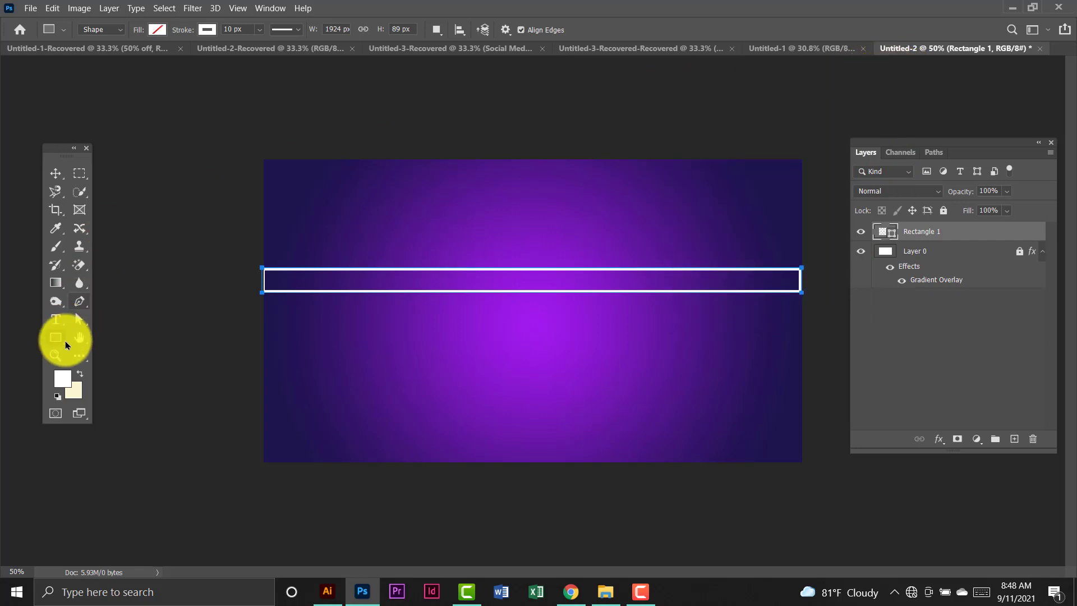
Remove the rectangle's stroke and fill it with white.
click(207, 31)
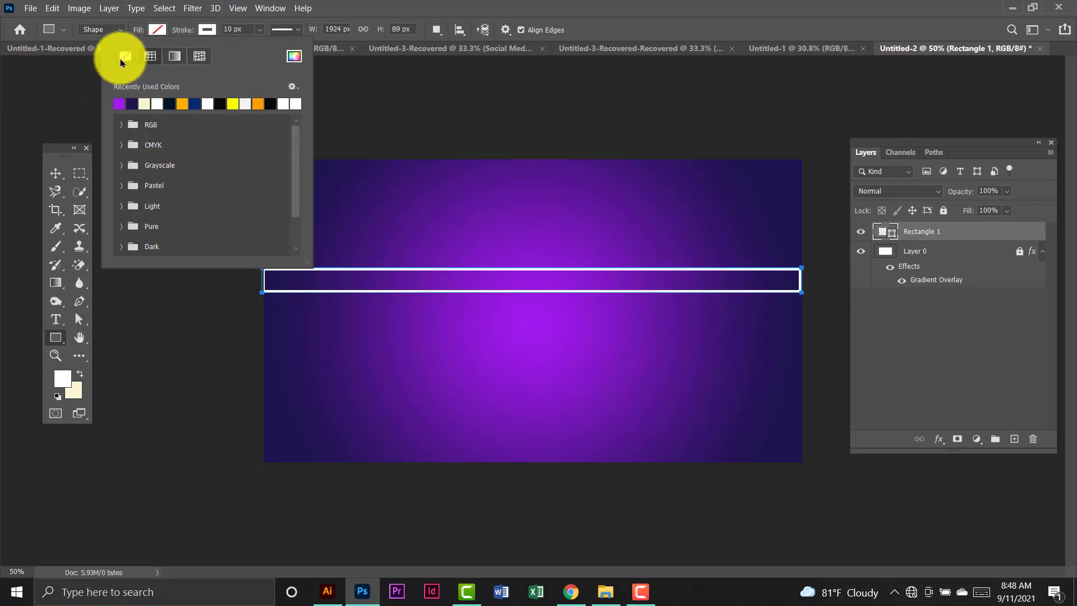
click(125, 56)
click(157, 30)
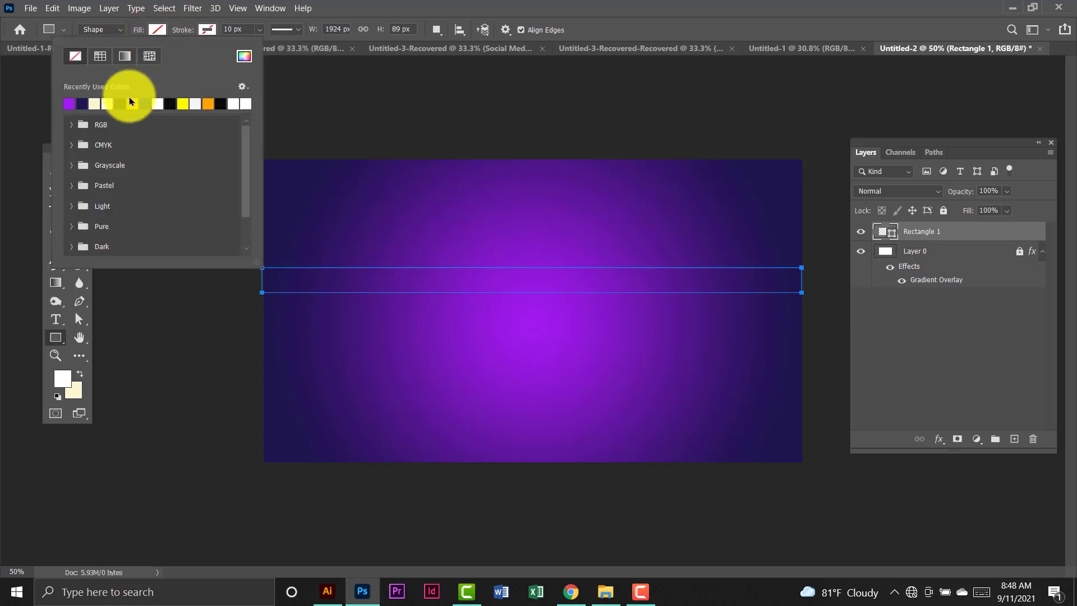
click(110, 103)
Fit the white bar's ends to the canvas edges and reduce its height slightly from the lower edge.
key(v)
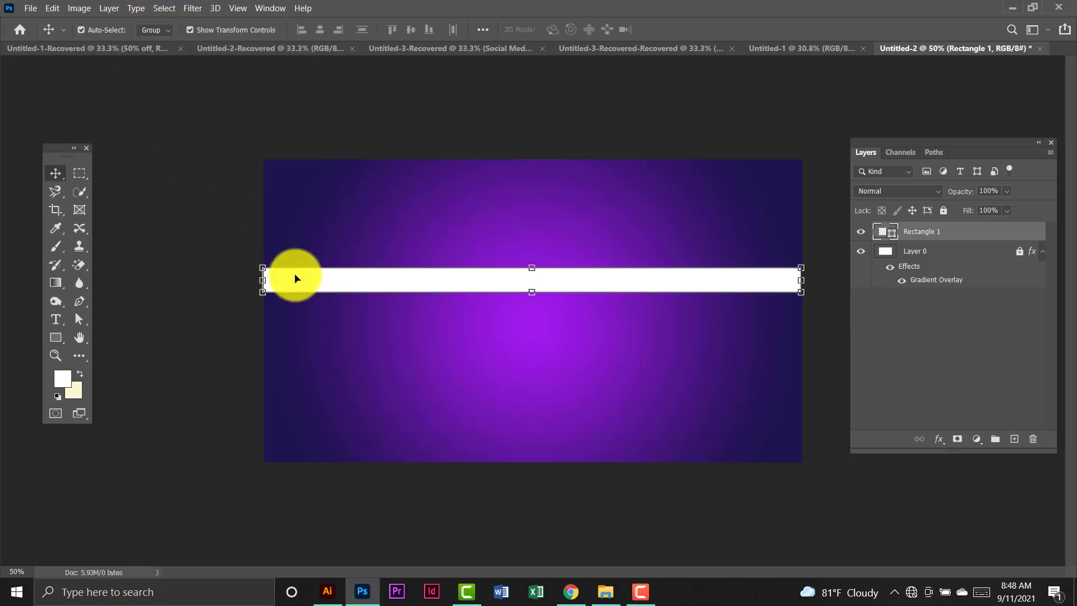
mouse_move(796, 279)
mouse_down()
mouse_move(810, 276)
mouse_move(800, 279)
mouse_up()
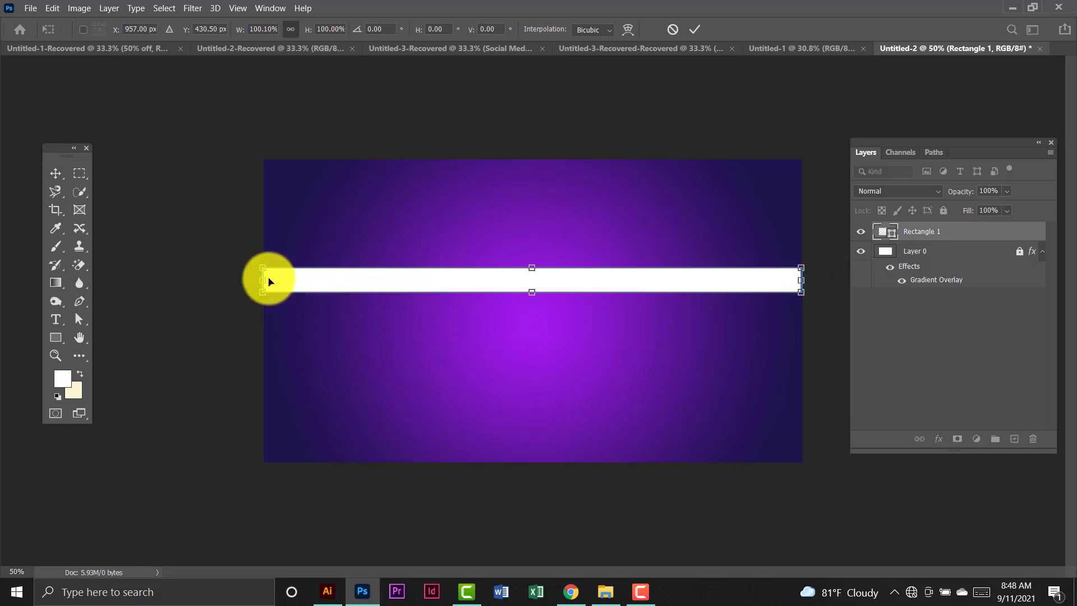
drag(261, 280, 261, 279)
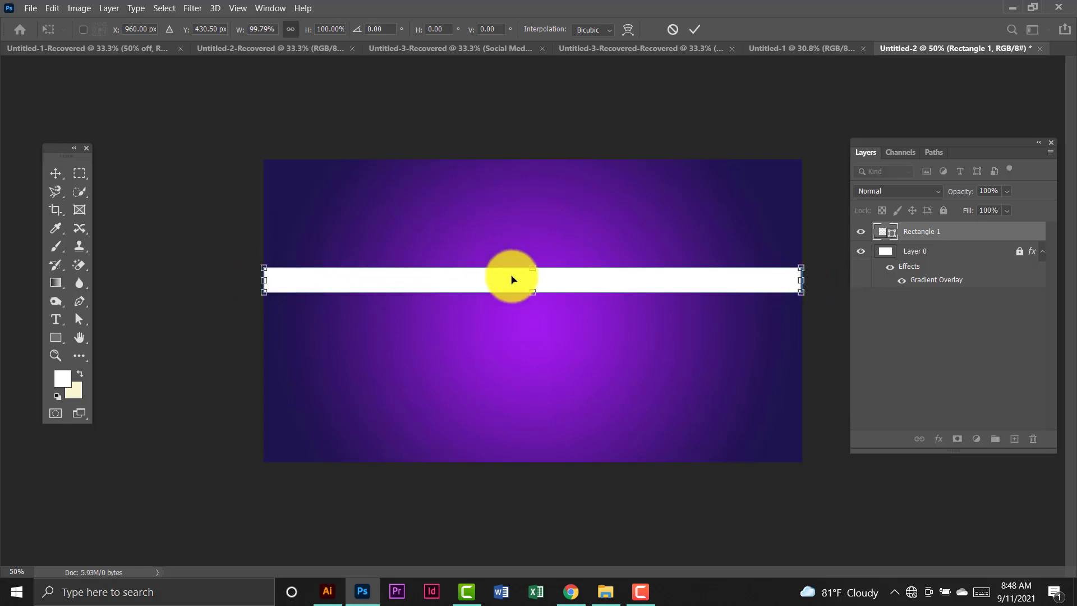
key(Return)
drag(524, 292, 526, 288)
key(Return)
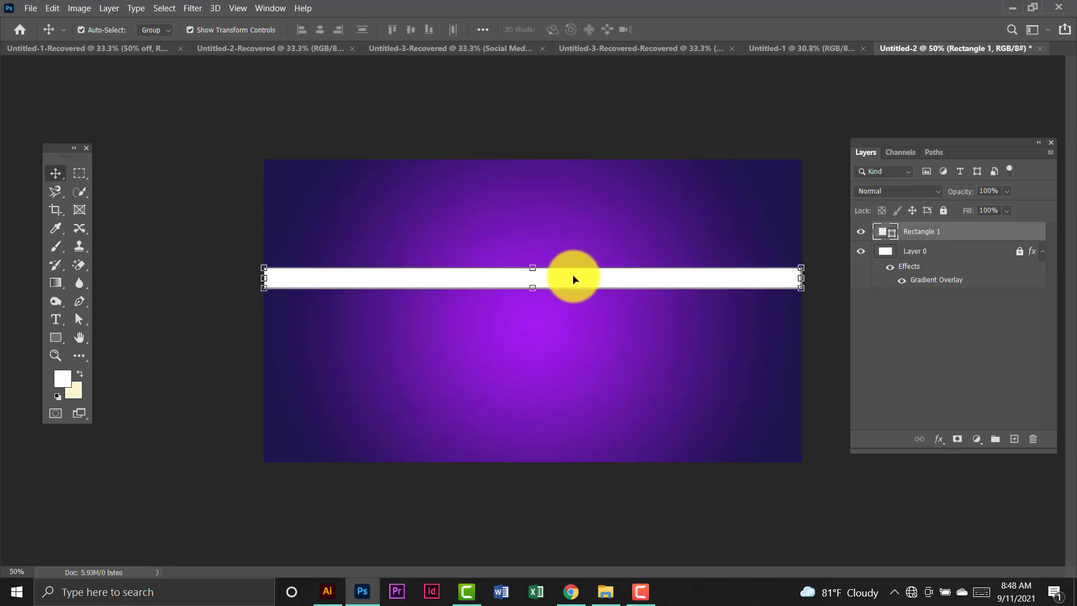
Duplicate the white bar twice below at even spacing, and shift all three bars down slightly.
drag(576, 276, 577, 343)
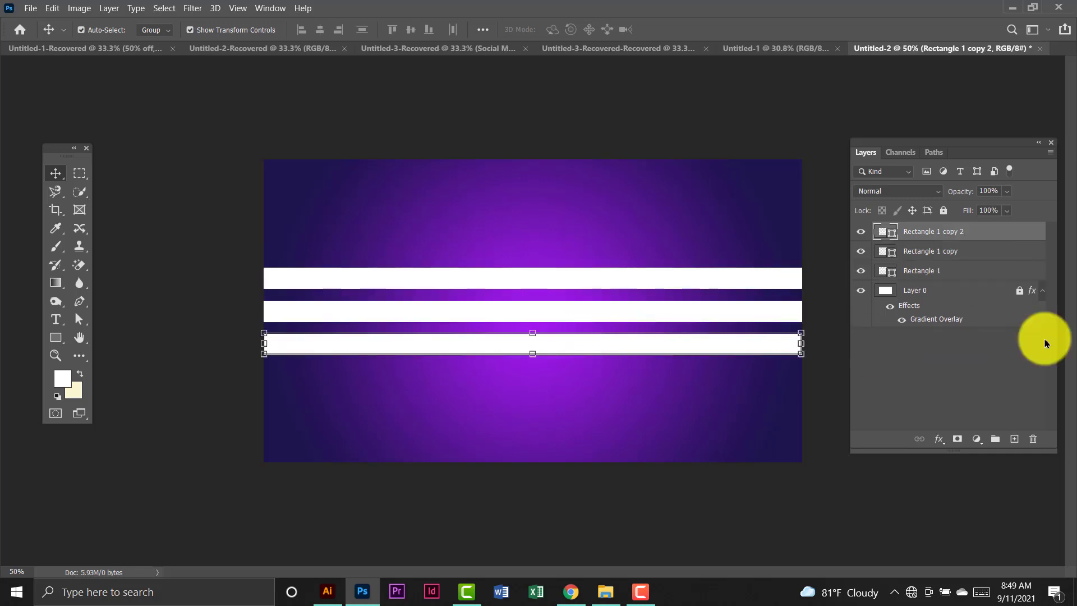
shift+click(974, 274)
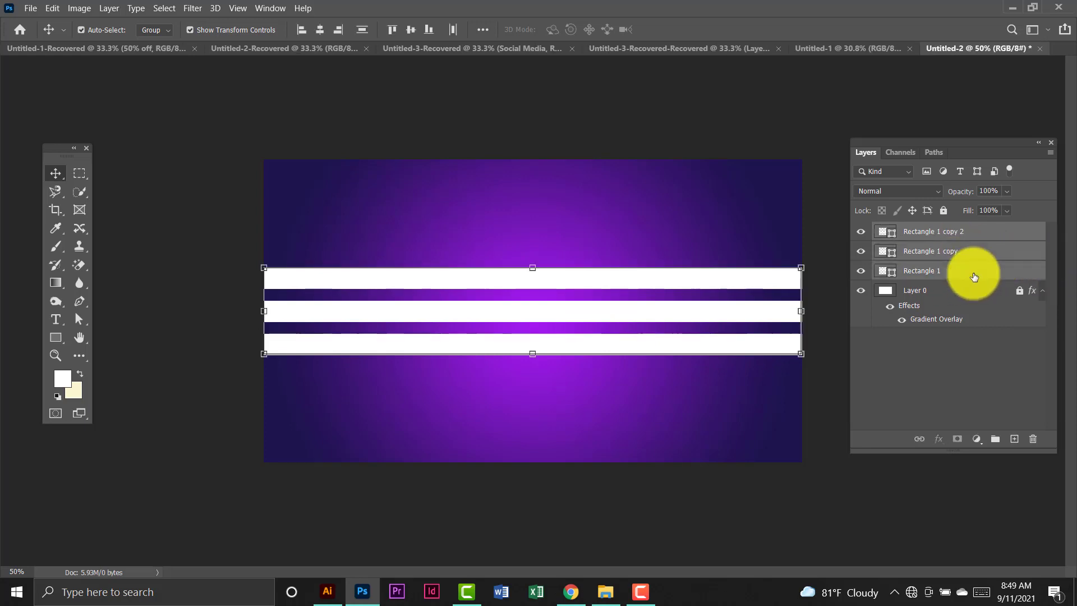
mouse_move(678, 290)
mouse_down()
mouse_move(679, 247)
mouse_move(680, 294)
mouse_up()
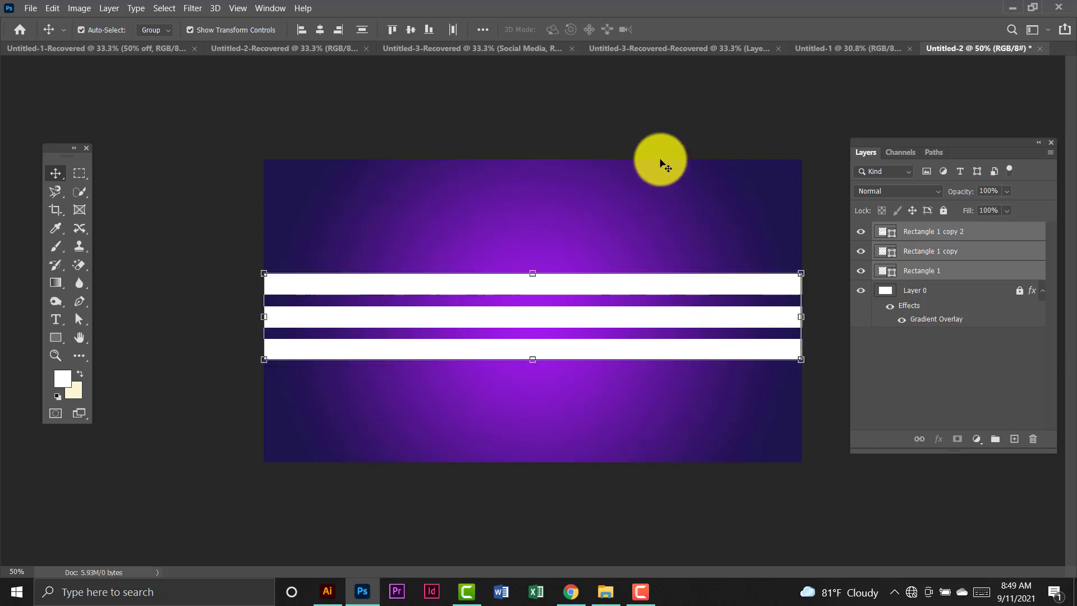
click(654, 120)
Group the three white bar layers and lock the group.
click(971, 240)
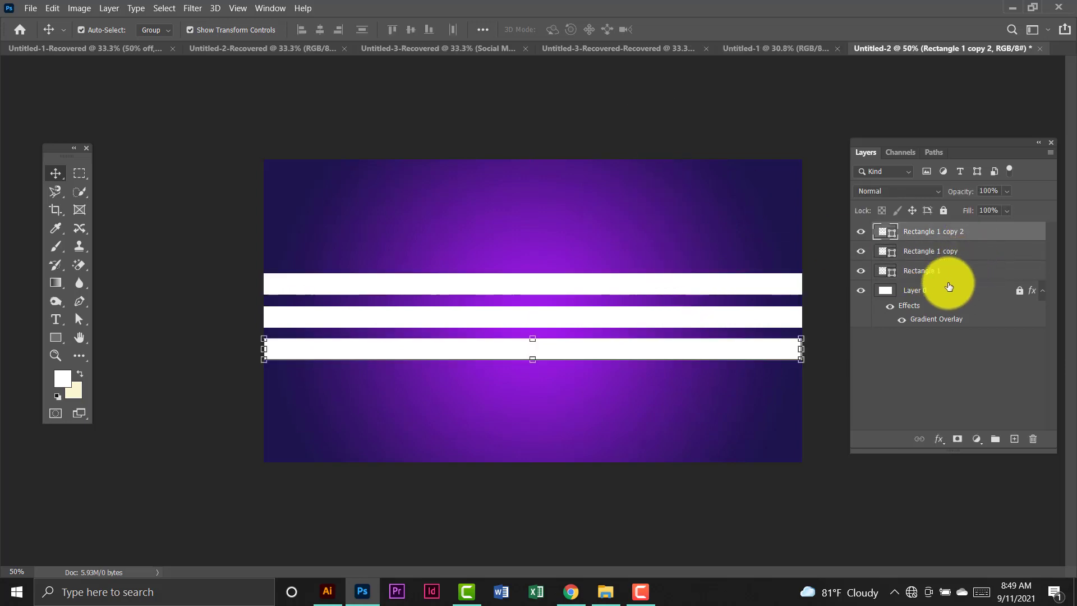
shift+click(950, 265)
key(ctrl+g)
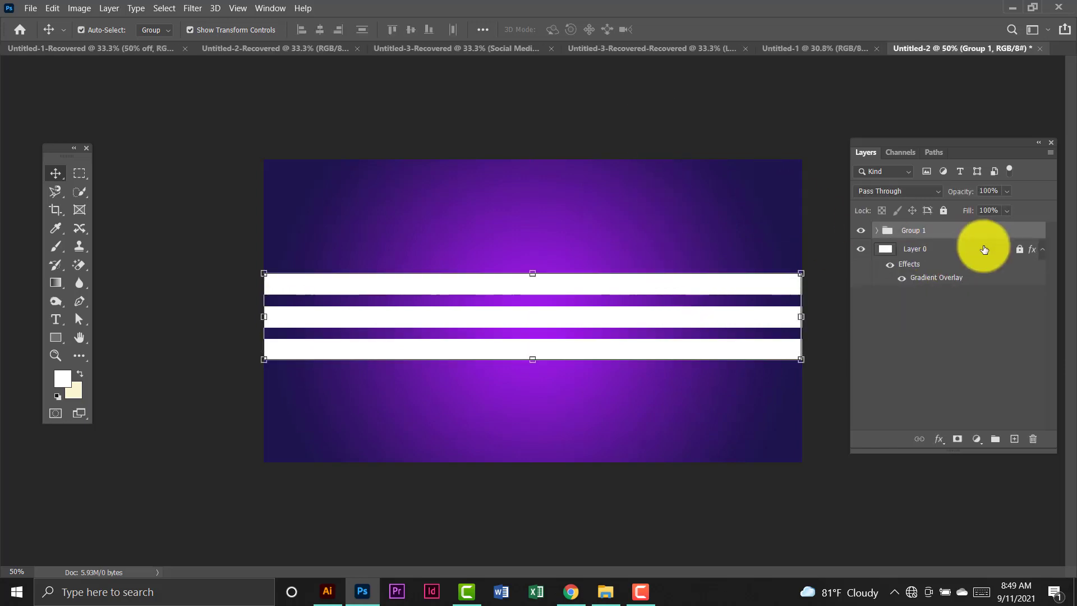
click(943, 211)
click(768, 123)
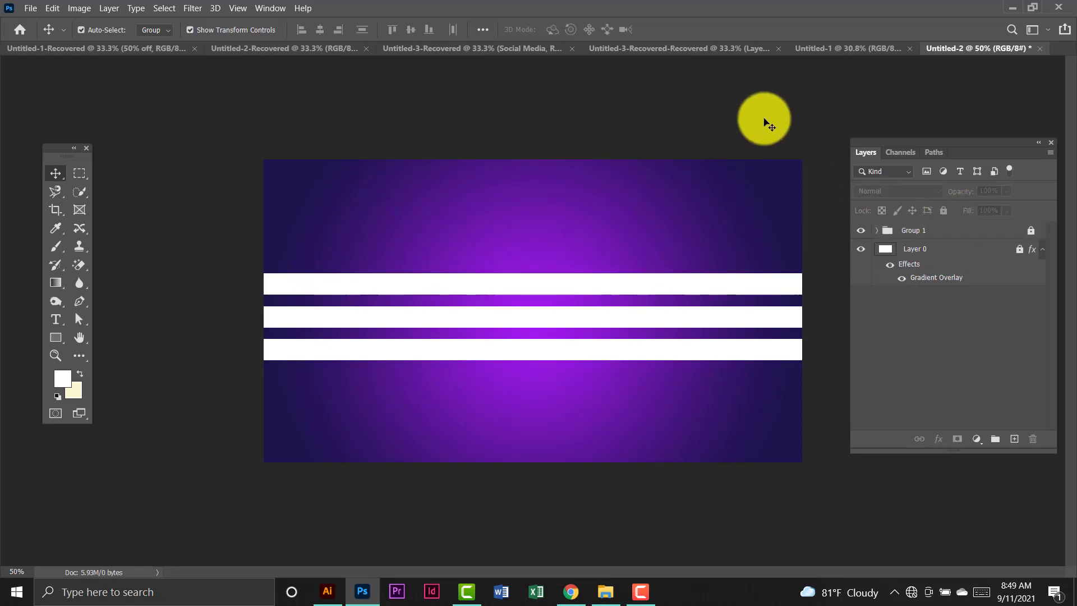
Copy the whole green Today's Special Menu design from Untitled-1-Recovered and paste it as one layer into the purple Untitled-2 document.
click(288, 50)
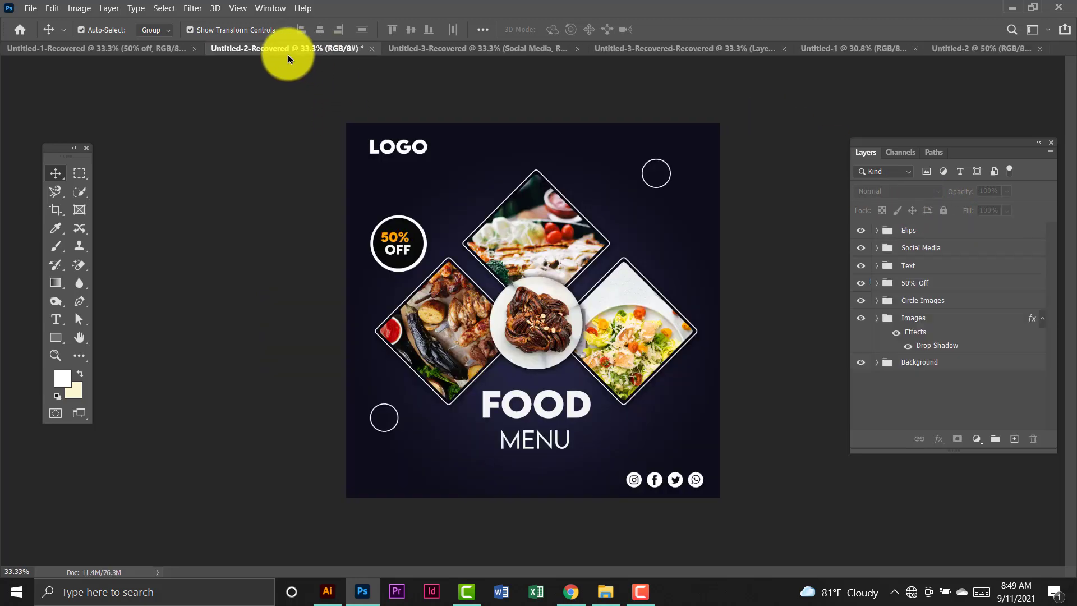
click(160, 49)
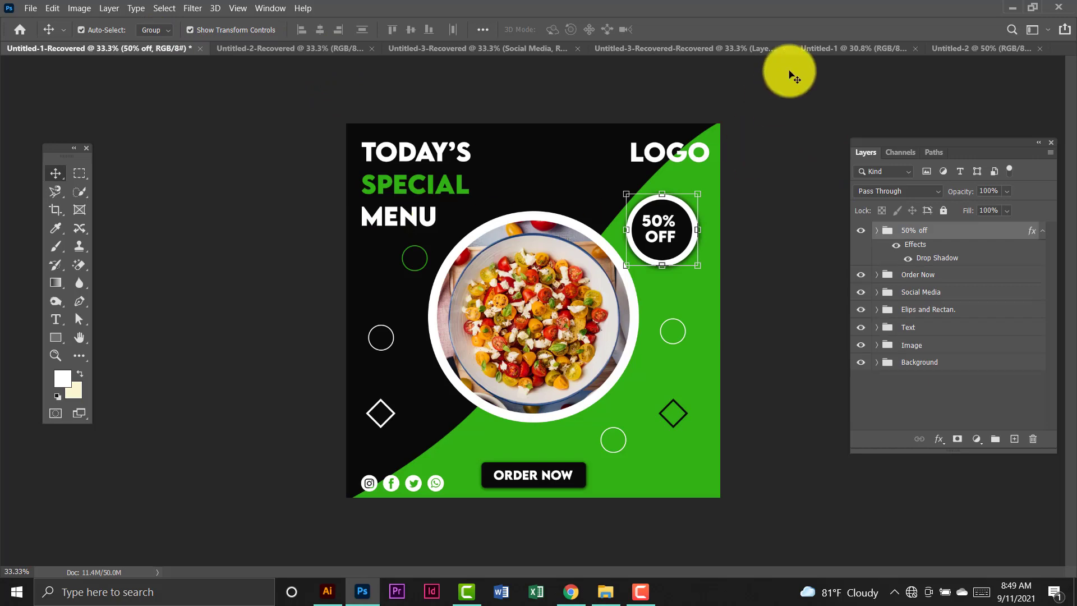
click(745, 107)
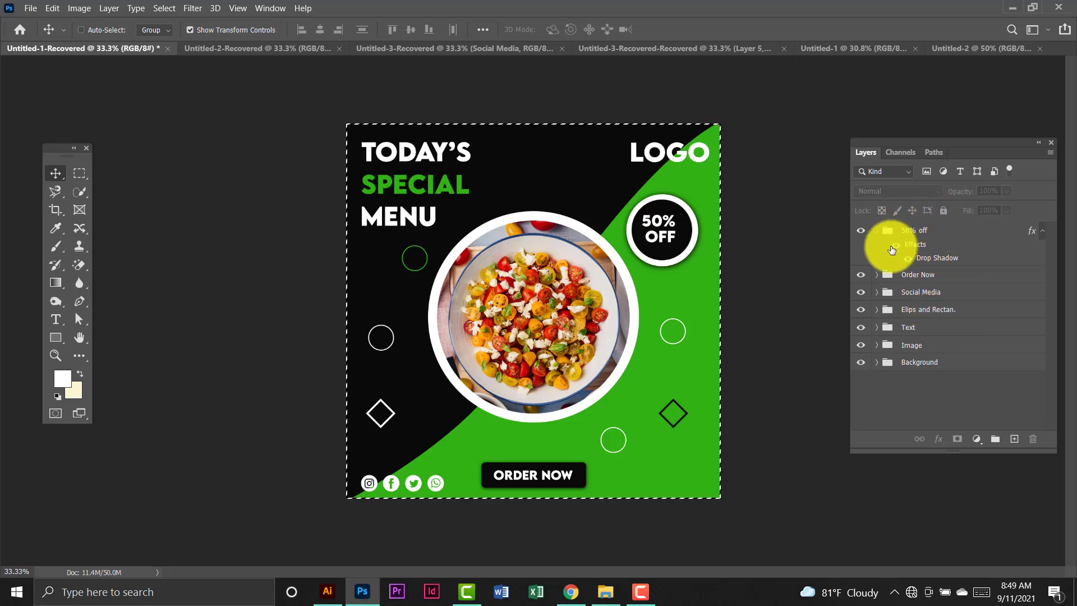
click(960, 49)
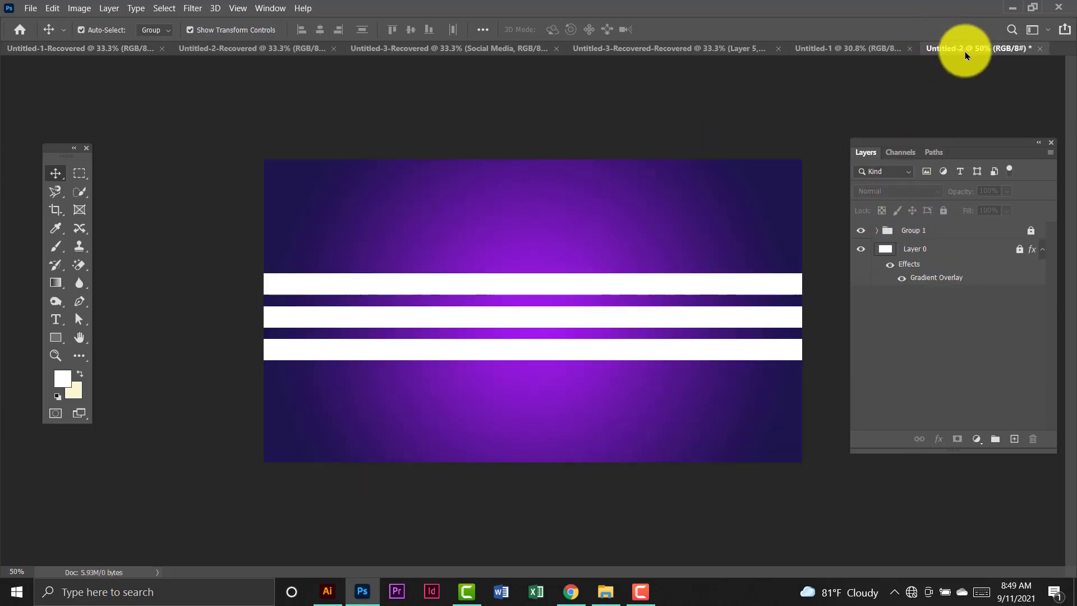
drag(649, 152, 621, 157)
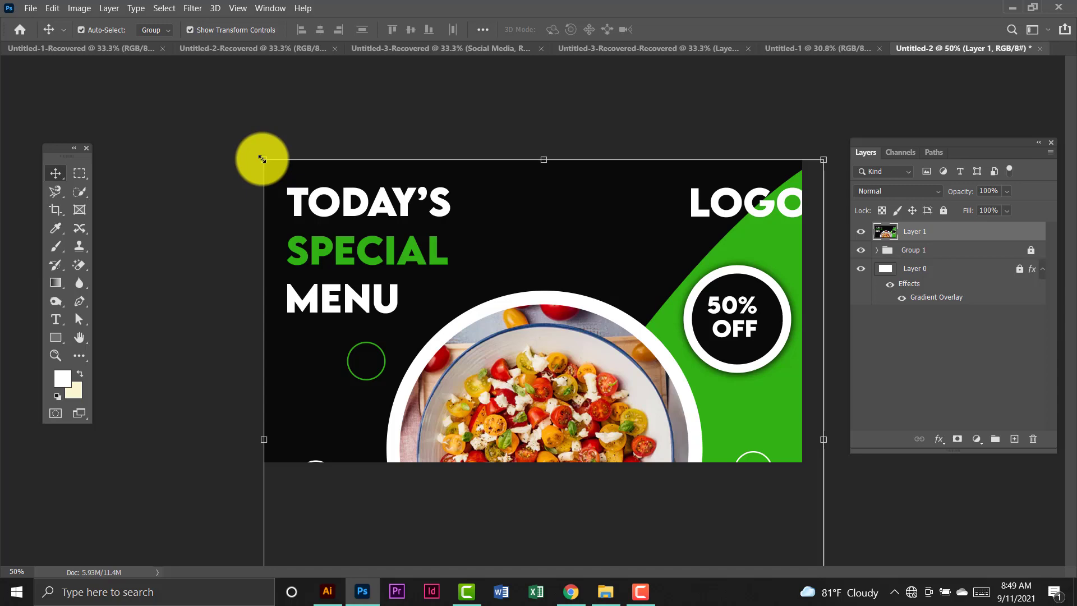
Scale the pasted green post to about 31.6% and place it over the stripes on the canvas's left side, vertically centred.
drag(262, 160, 444, 411)
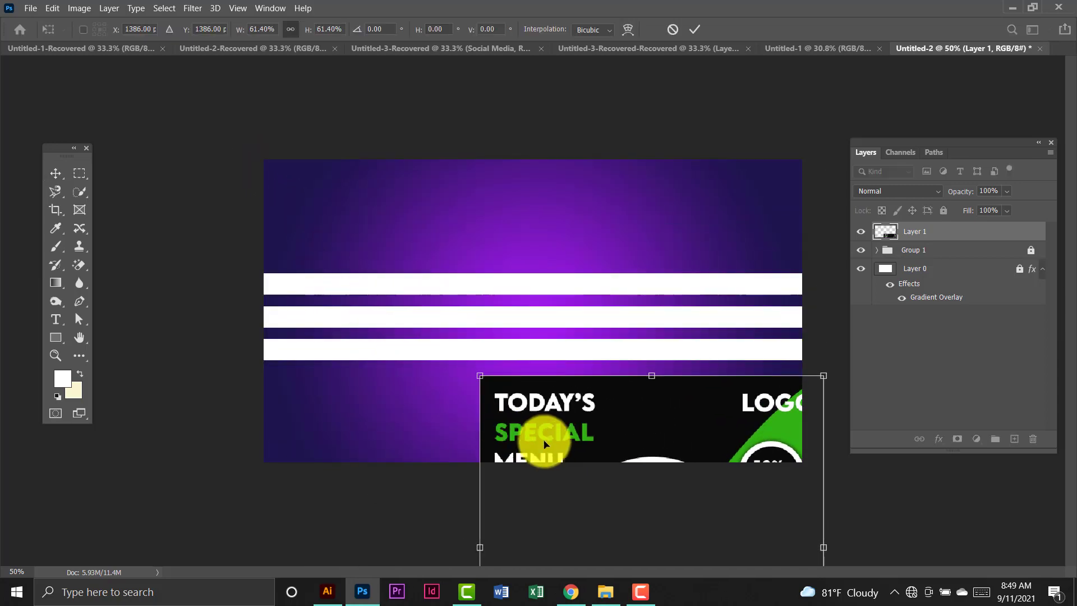
drag(552, 444, 424, 276)
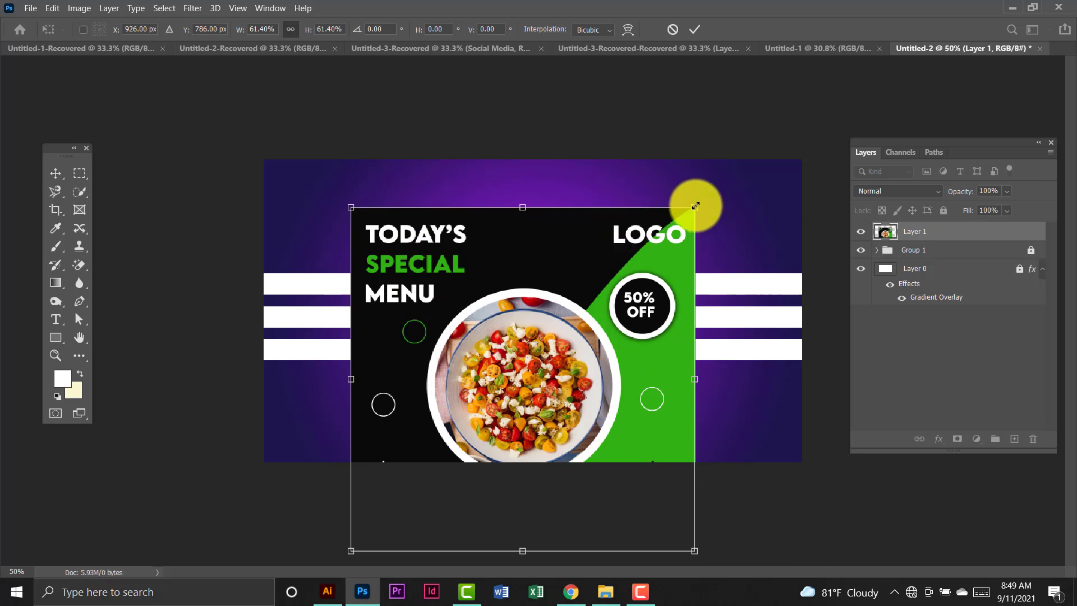
drag(695, 206, 594, 343)
drag(502, 391, 473, 269)
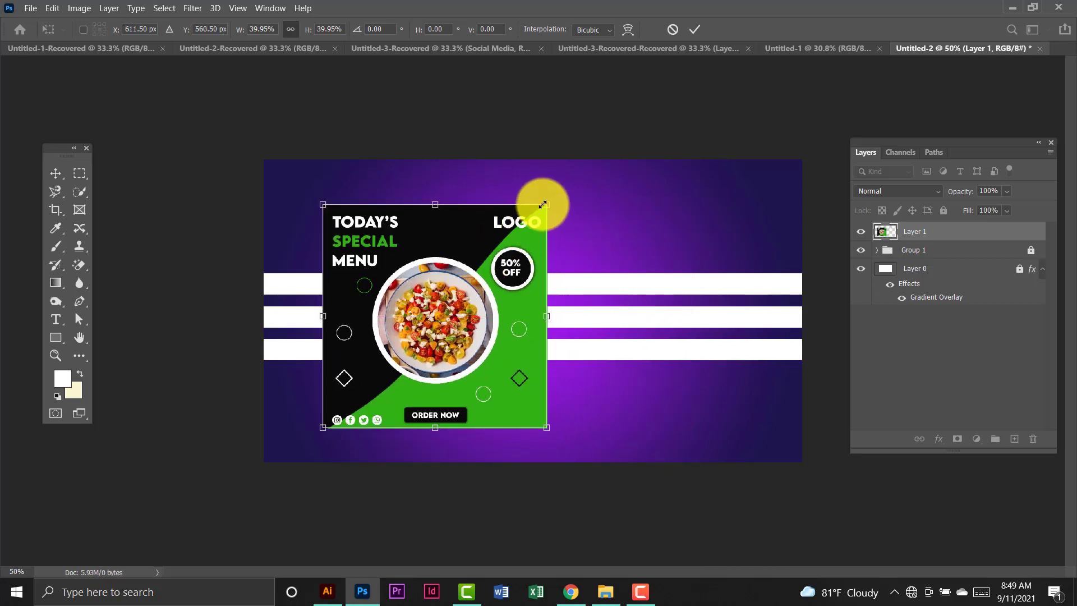
drag(543, 205, 419, 285)
key(Return)
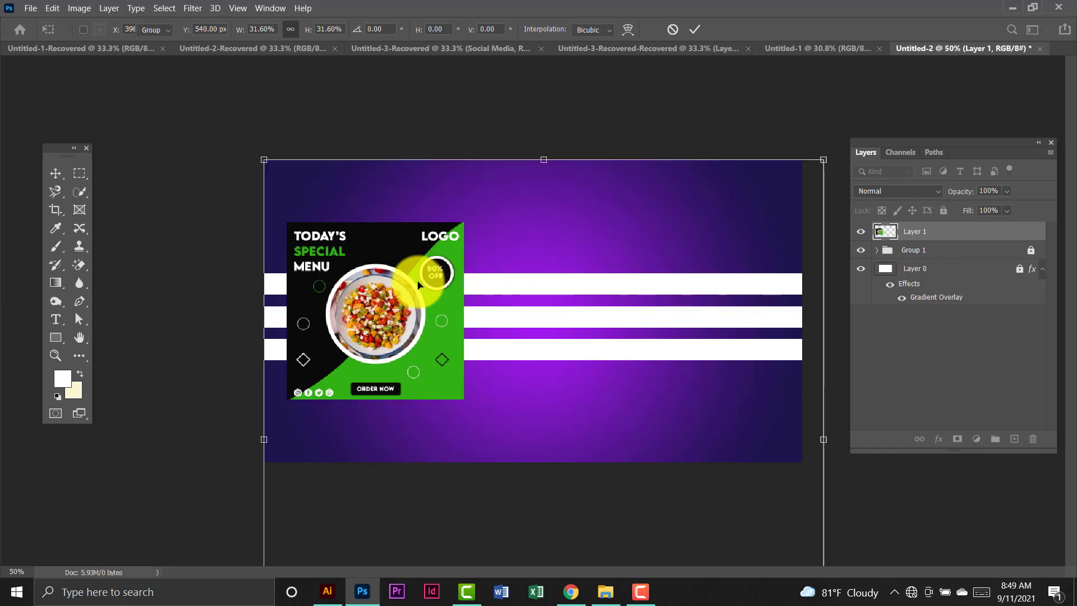
Copy the whole dark Food Menu design from Untitled-2-Recovered and paste it as one layer into the purple Untitled-2 document.
click(245, 48)
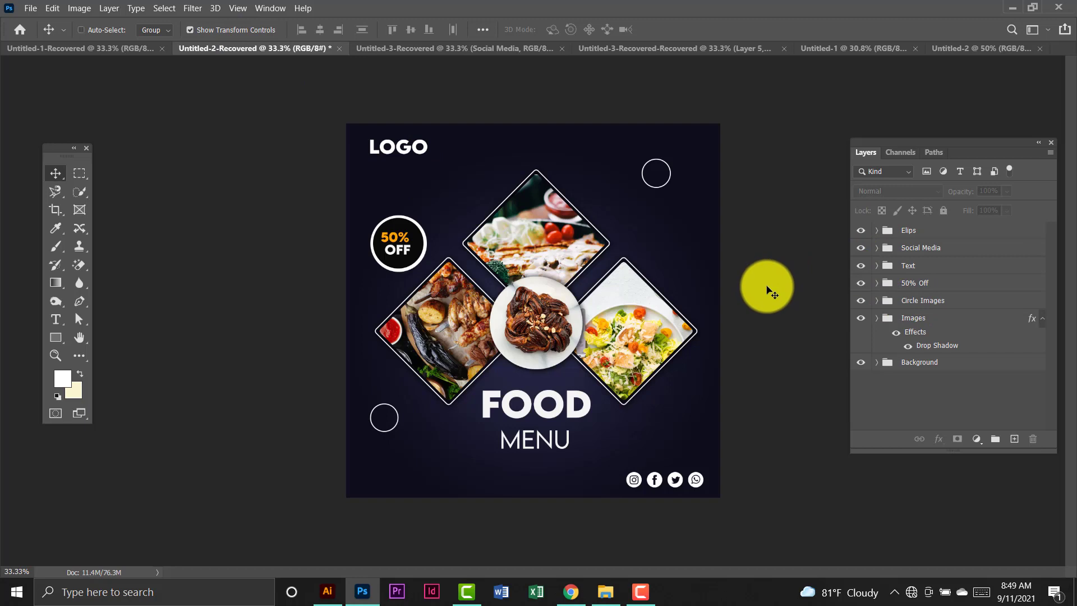
key(ctrl+a)
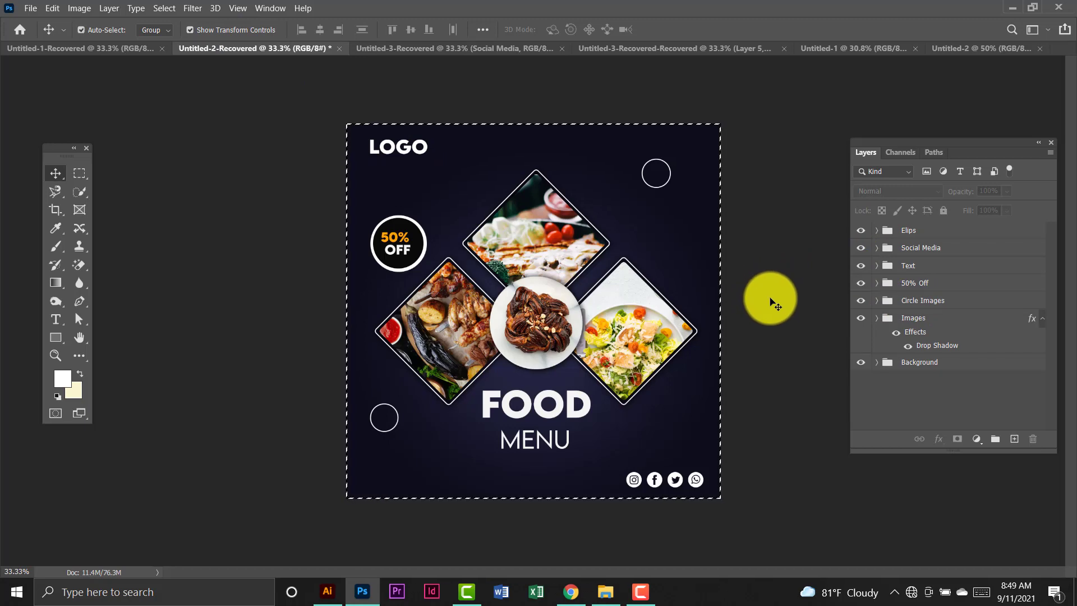
click(987, 55)
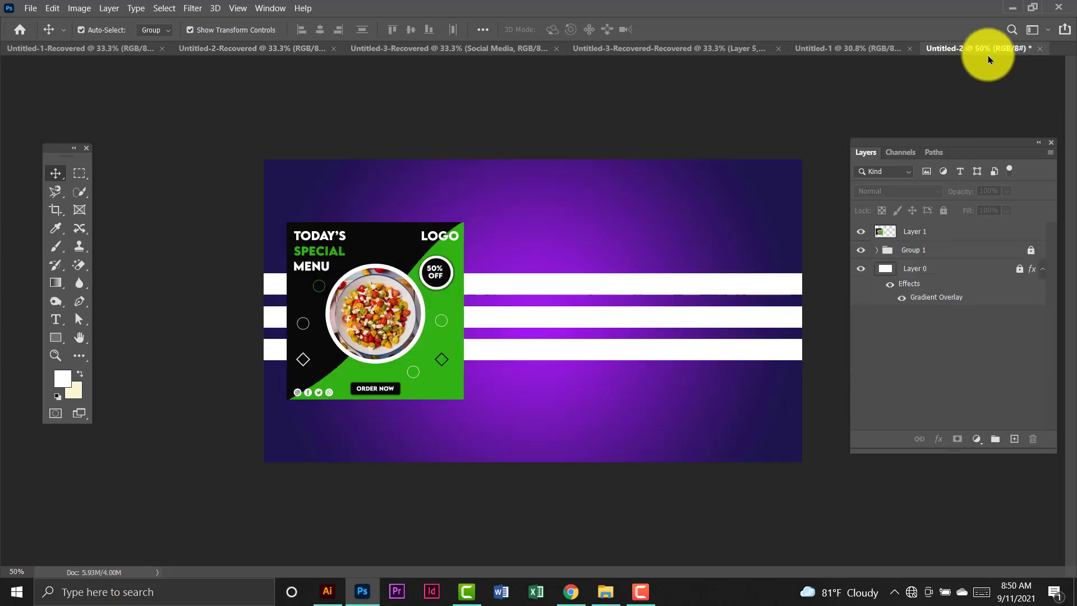
key(ctrl+v)
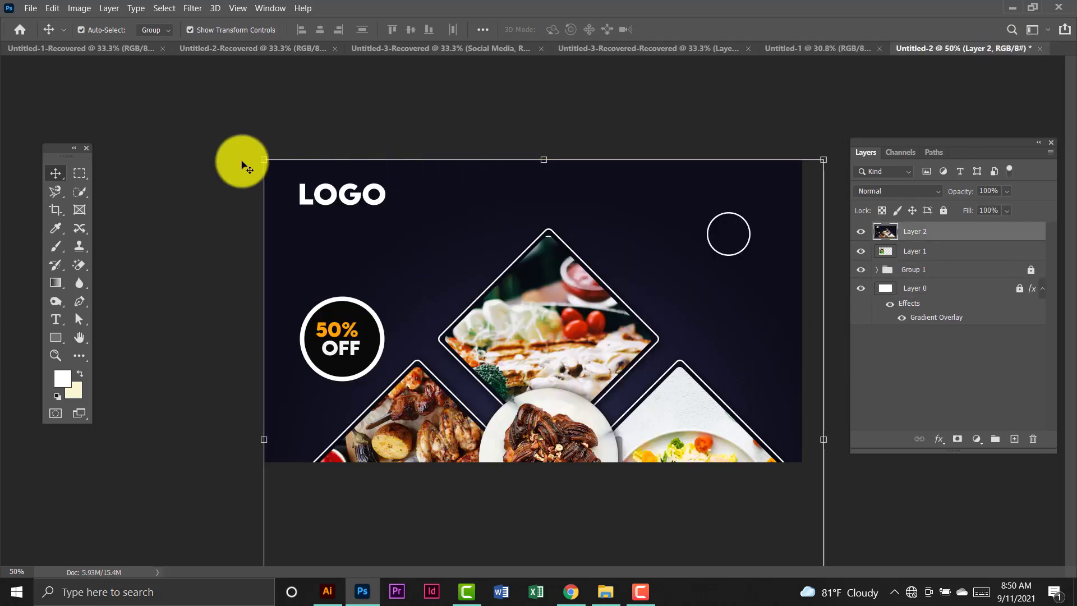
Scale the pasted Food Menu post to about 31.65% and place it beside the green post, level with it.
drag(257, 162, 604, 474)
drag(654, 449, 575, 175)
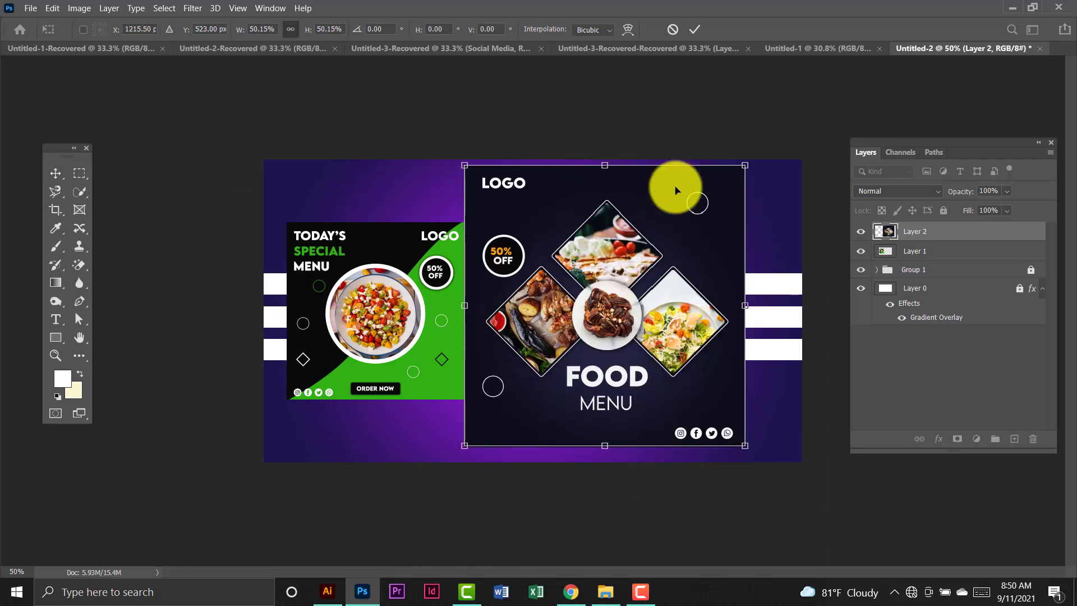
drag(743, 166, 647, 263)
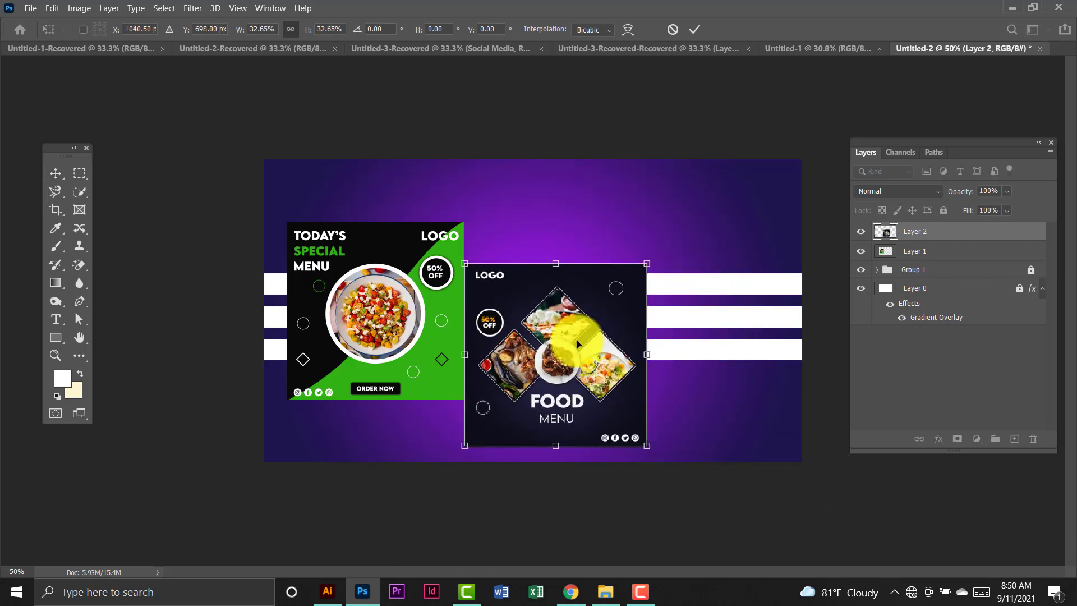
drag(575, 344, 592, 303)
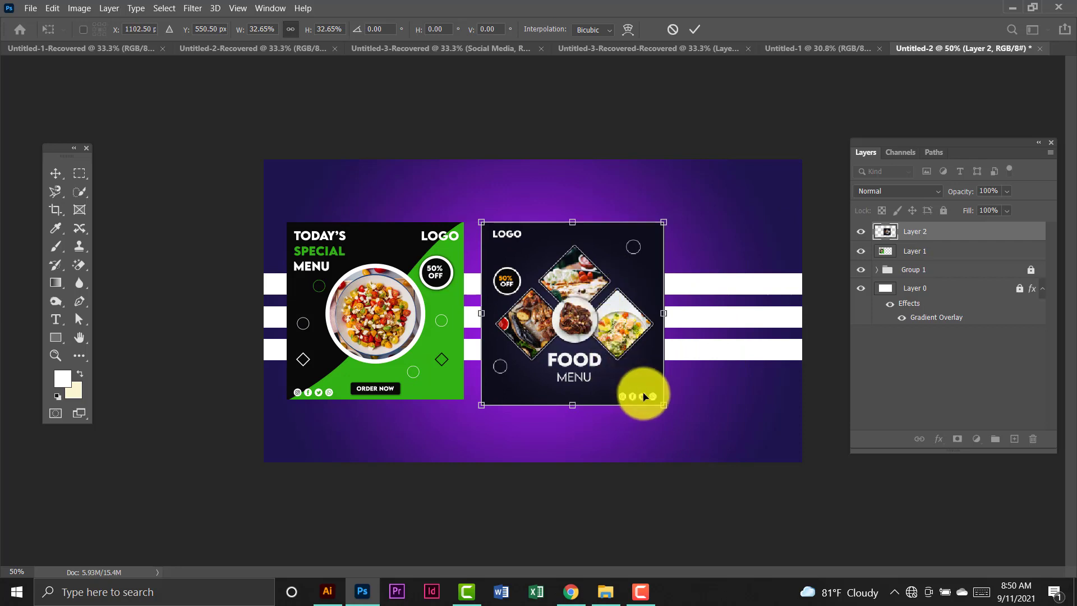
drag(663, 405, 659, 399)
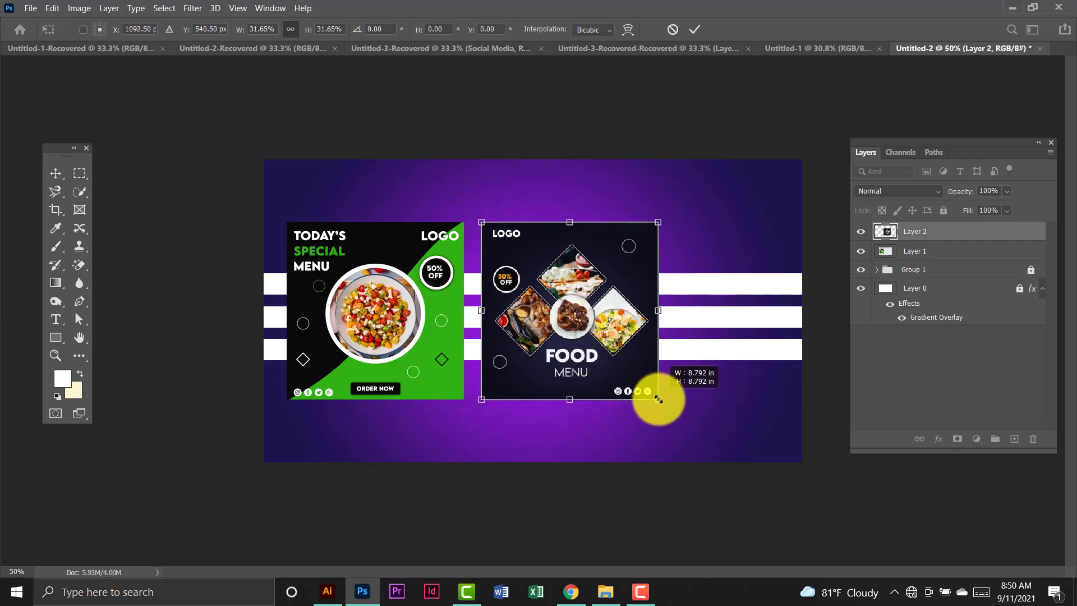
drag(630, 355, 628, 359)
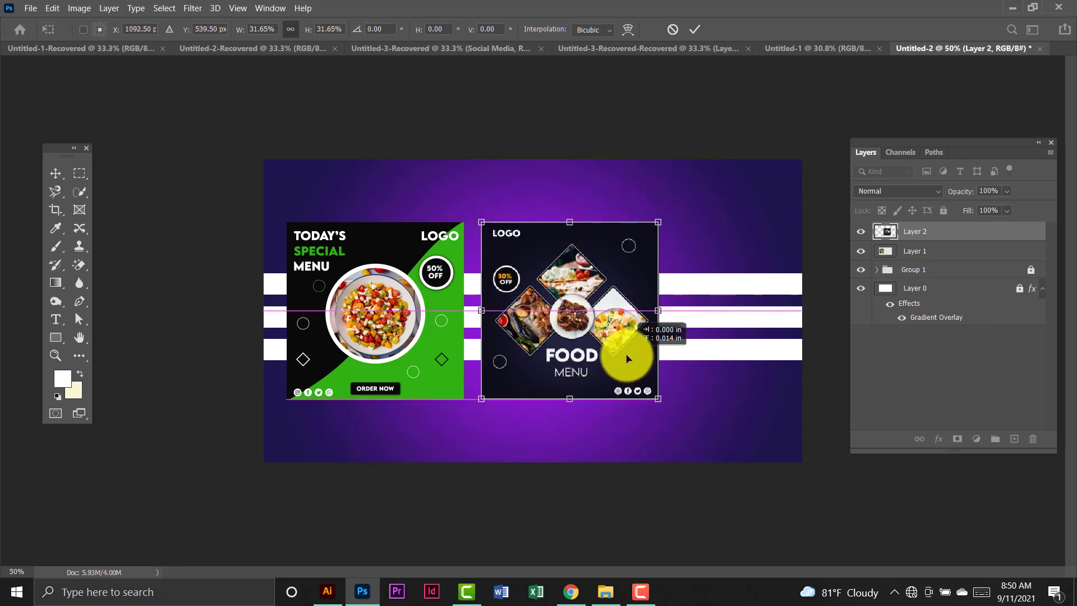
key(Return)
click(584, 132)
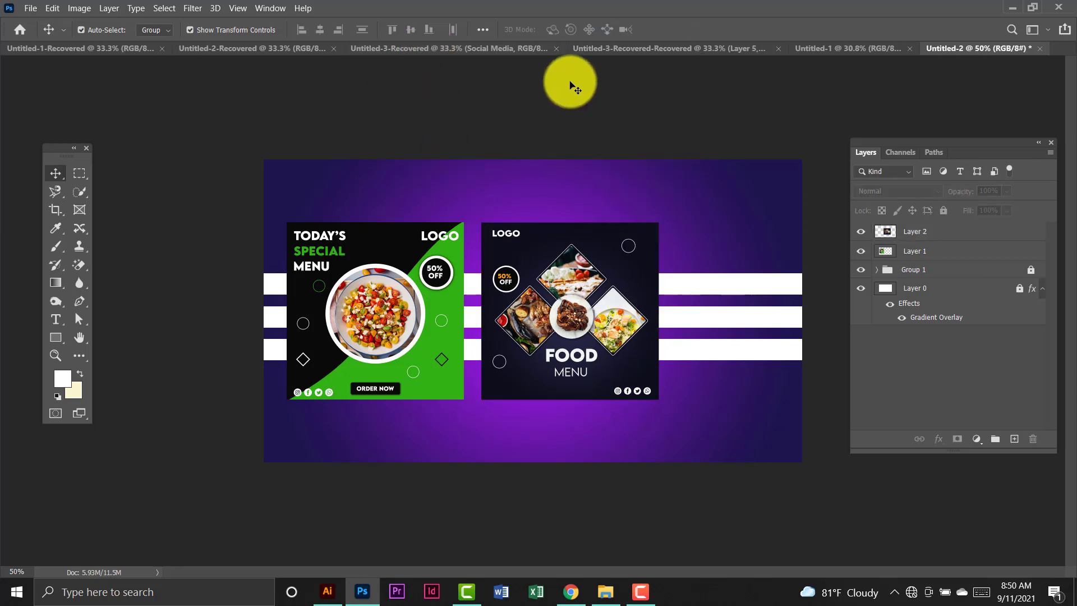
Copy the whole teal Today's Special Menu design from Untitled-1 and paste it as one layer into the purple Untitled-2 document.
click(536, 49)
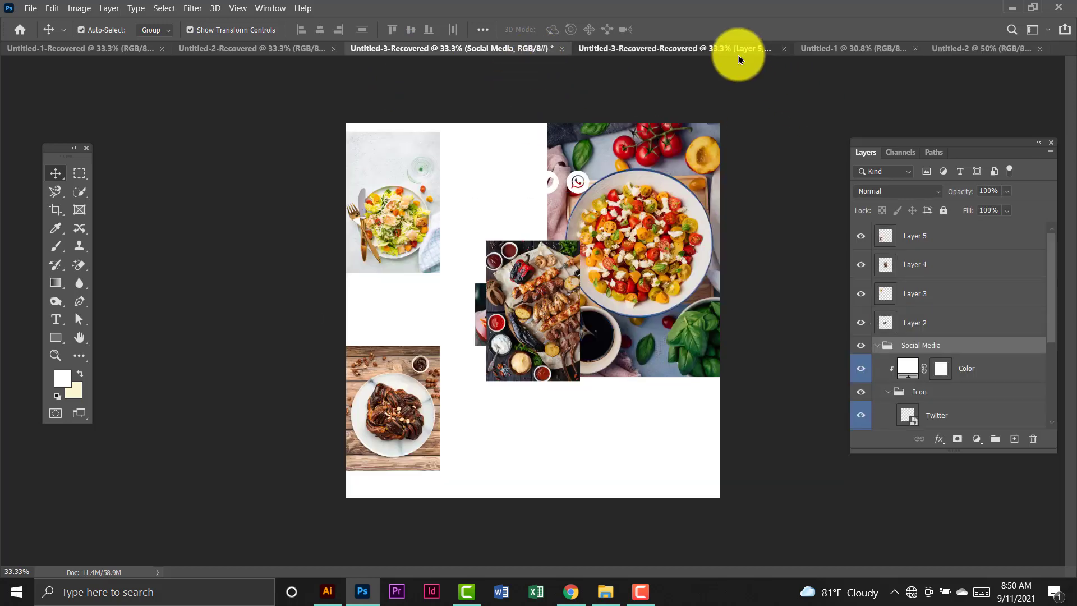
click(738, 55)
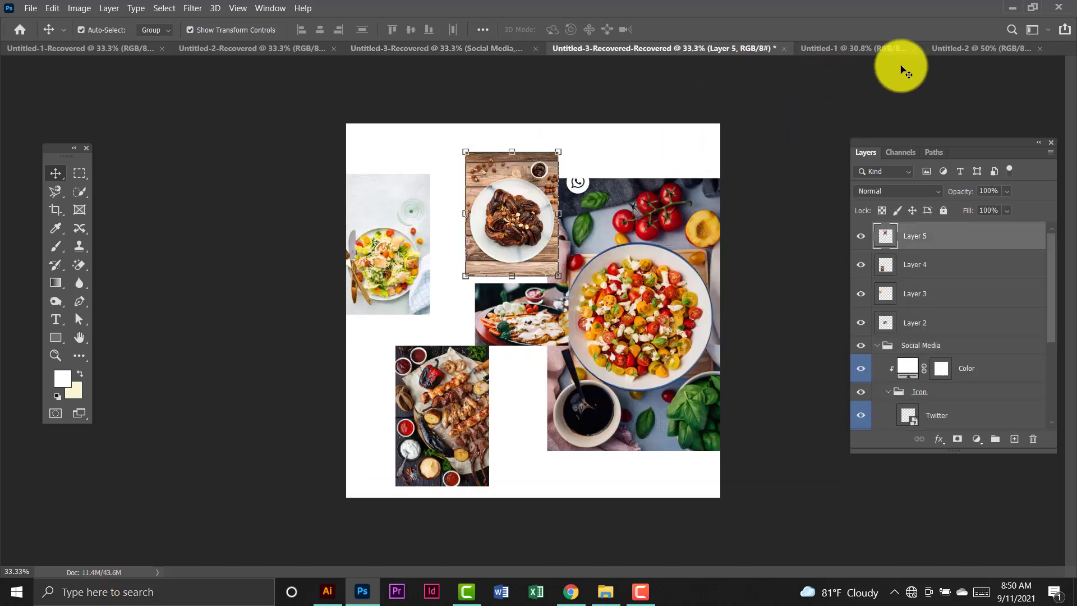
click(859, 49)
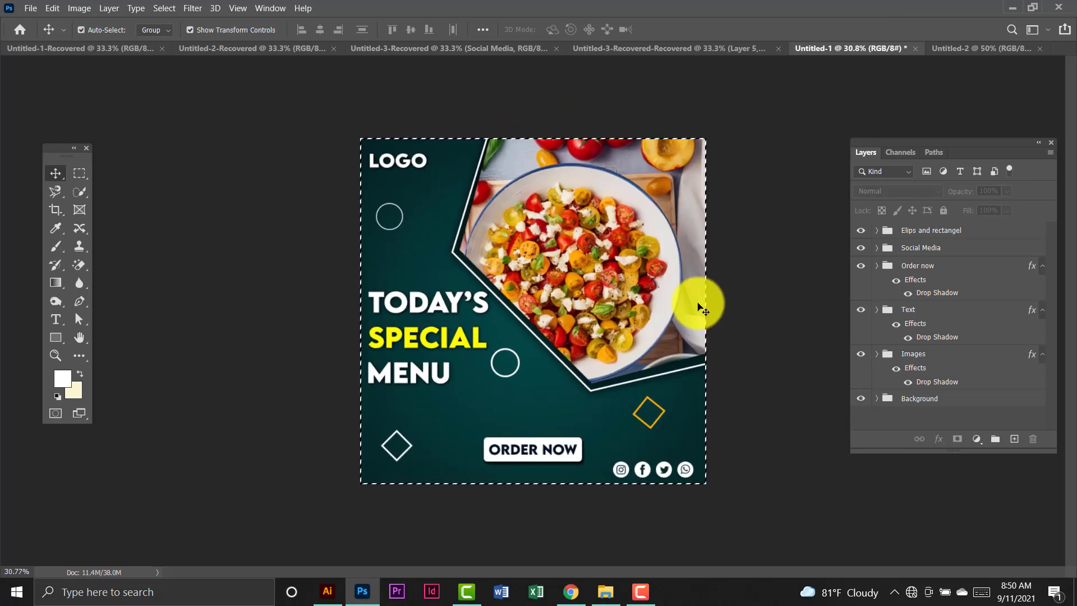
key(ctrl+shift+c)
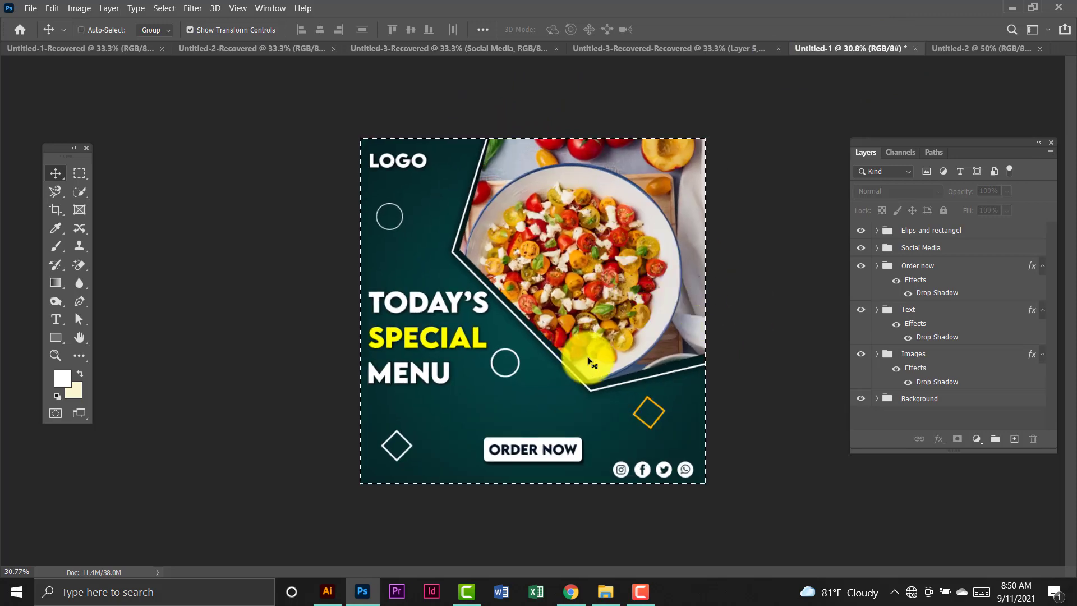
click(983, 48)
key(ctrl+v)
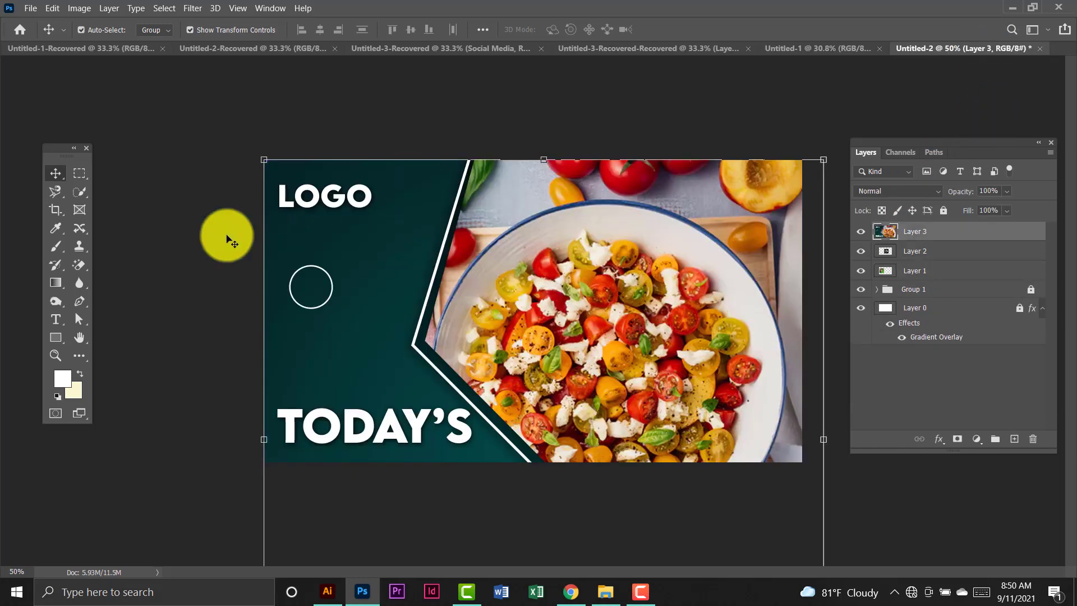
Scale the pasted teal post to about 30.5% and move it near the middle of the canvas.
drag(260, 163, 522, 428)
drag(801, 439, 584, 300)
drag(543, 355, 559, 322)
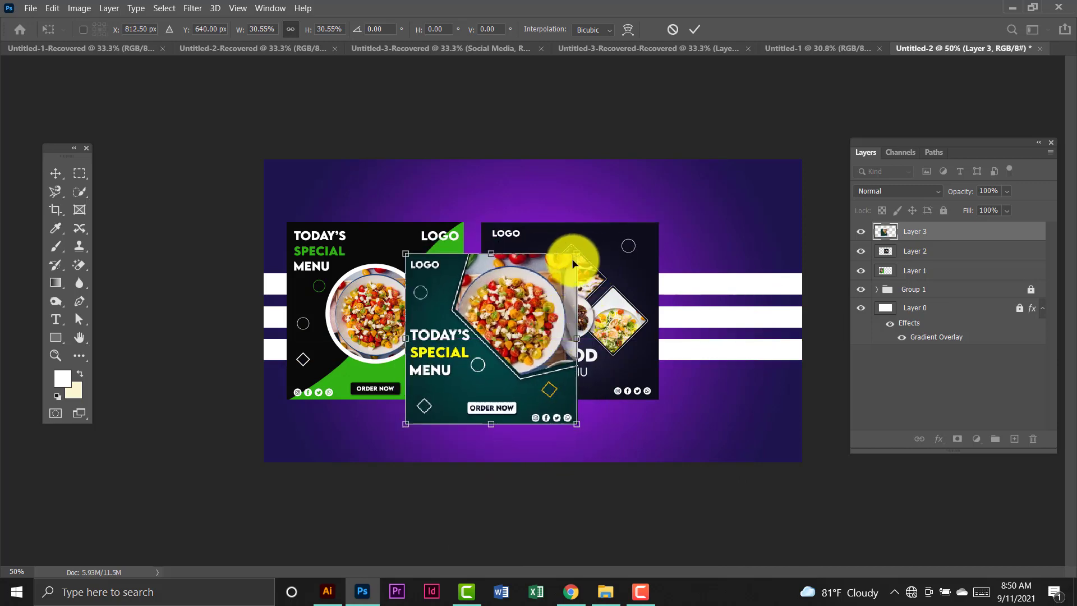
key(Return)
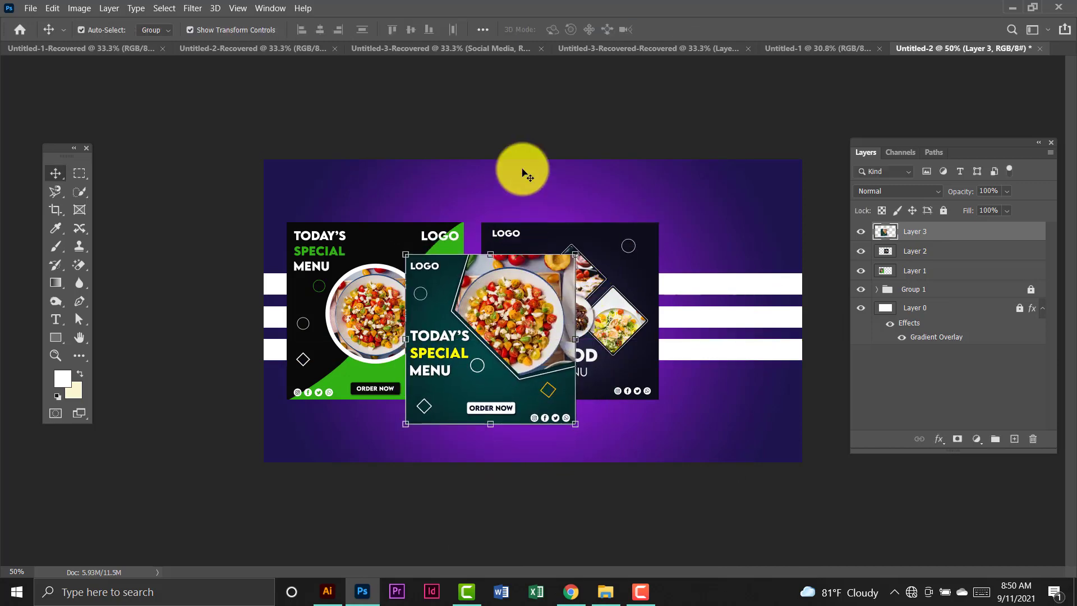
click(524, 205)
Move the Food Menu post towards the canvas's right edge and the teal post up between the other two posts.
drag(586, 275, 740, 273)
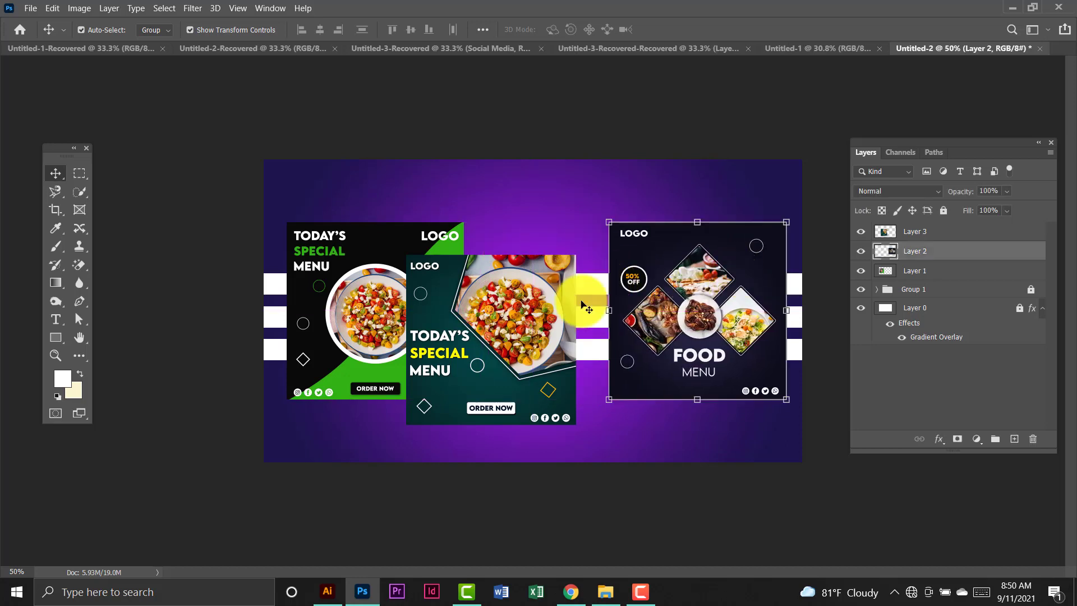
click(540, 328)
drag(539, 328, 573, 303)
drag(714, 313, 723, 314)
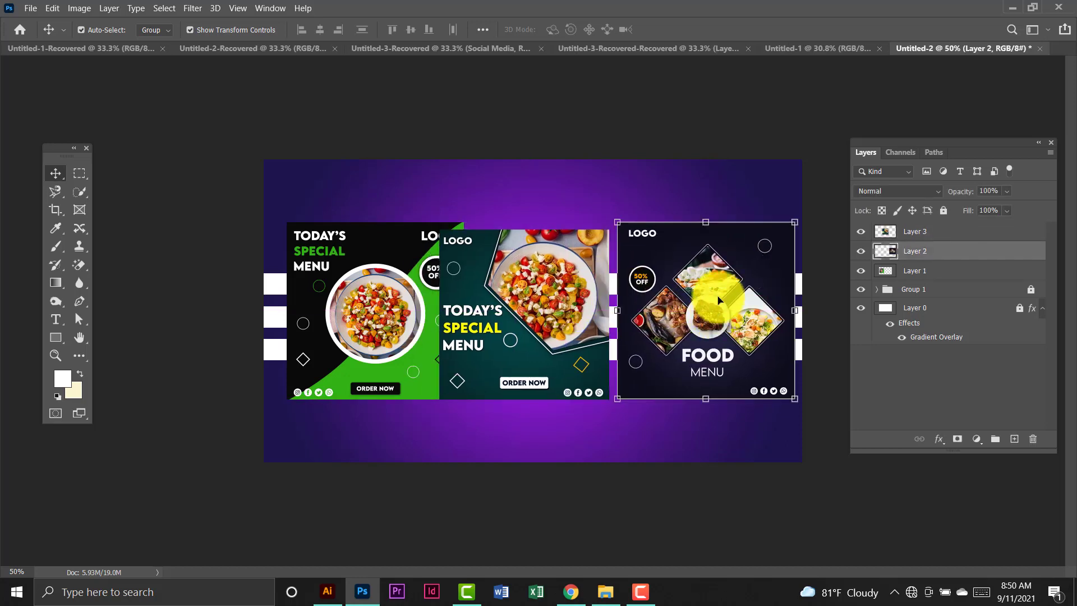
Scale the Food Menu post to about 96.2% and shift it slightly closer to the canvas's right edge.
drag(796, 226, 791, 231)
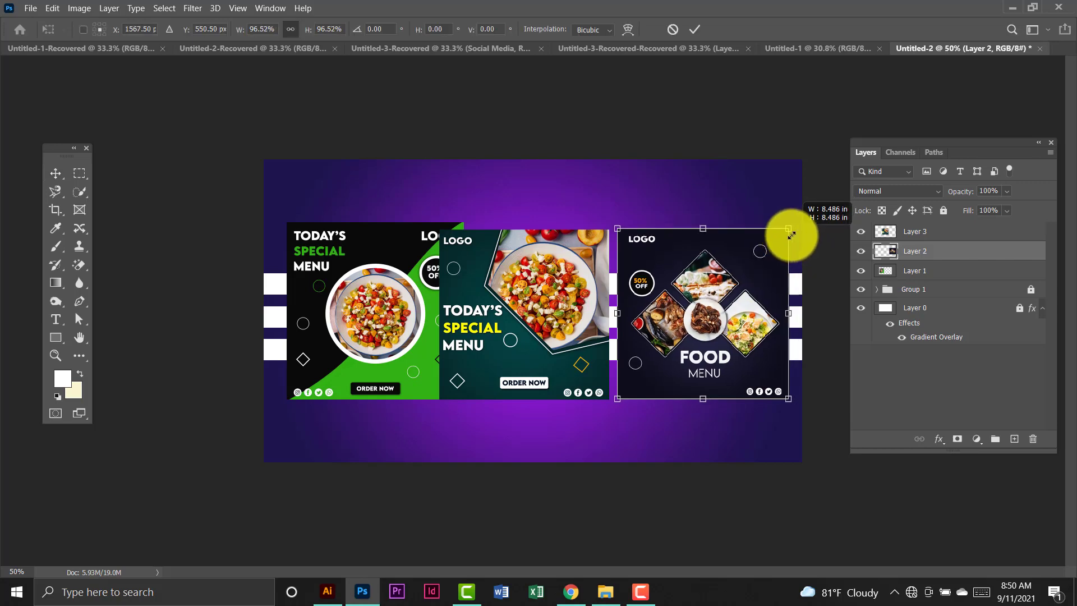
drag(719, 318, 724, 318)
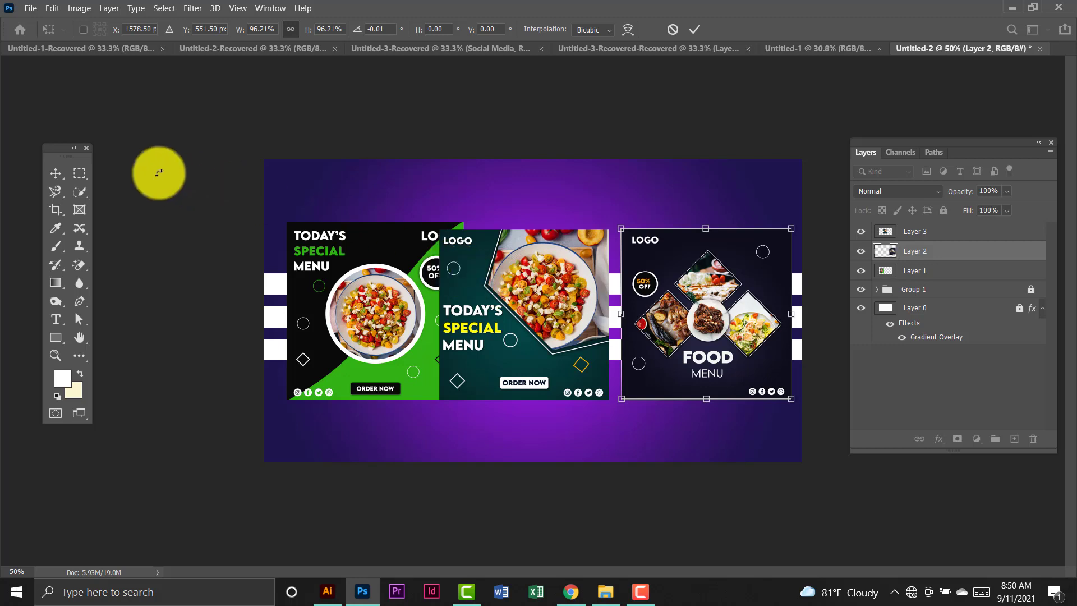
click(56, 173)
Scale the teal post to about 90.1% and centre it on the canvas.
click(512, 320)
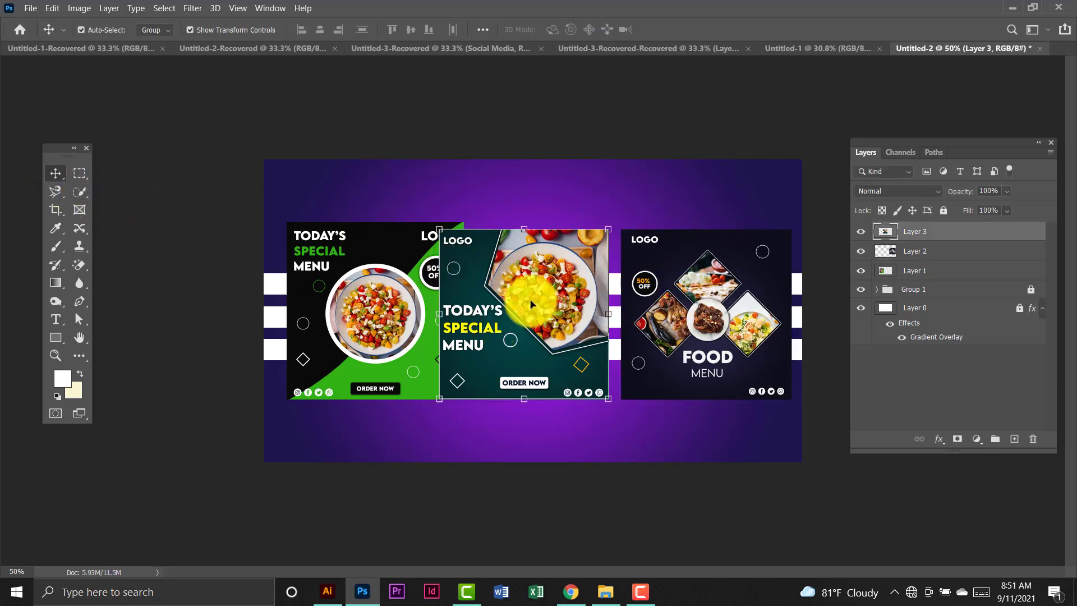
drag(610, 232, 591, 246)
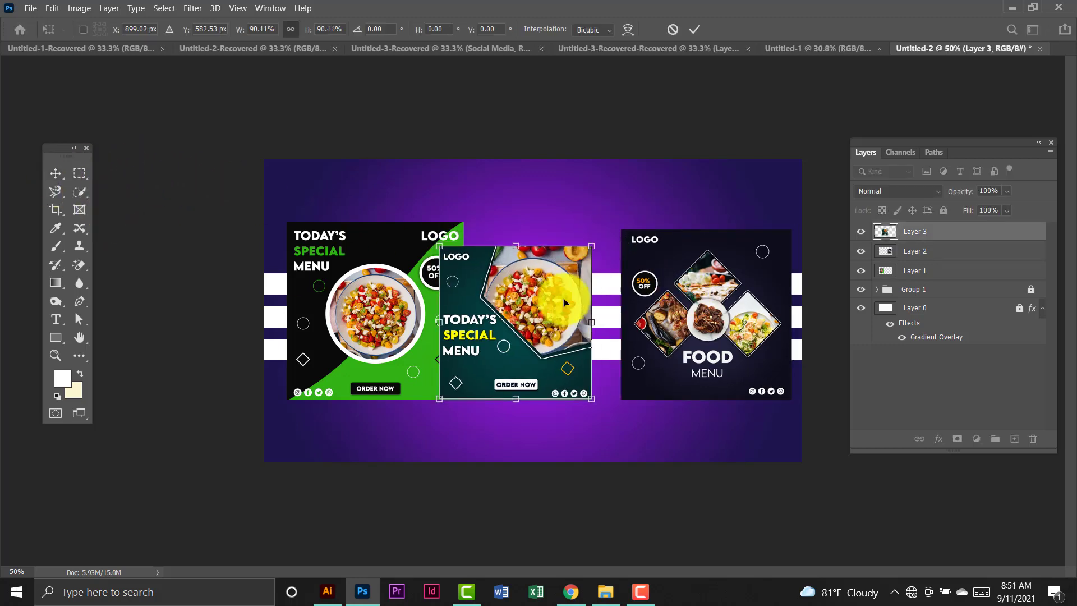
drag(558, 304, 576, 292)
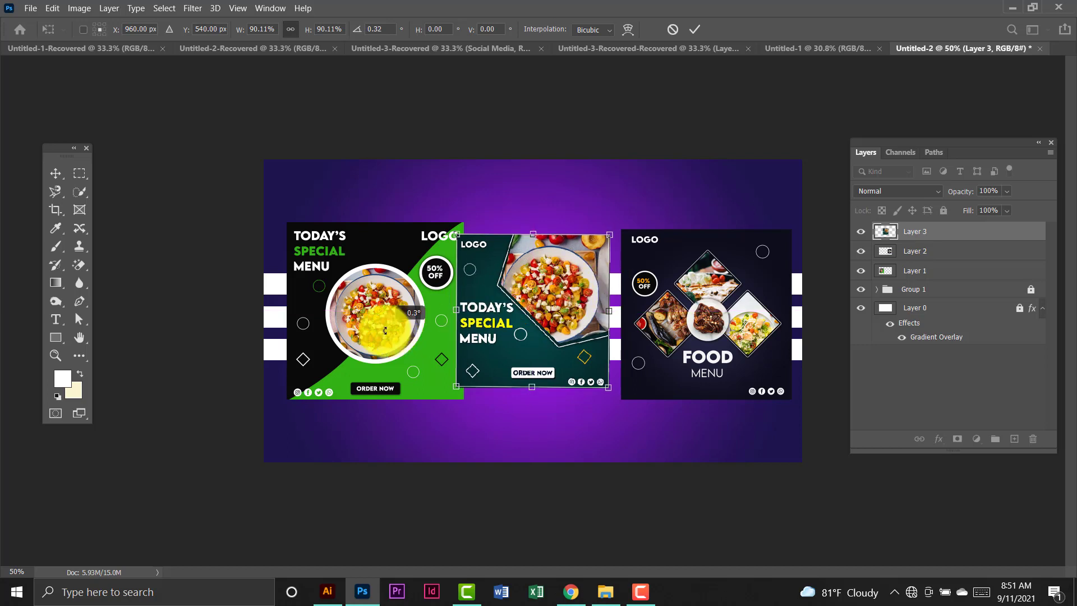
click(53, 178)
Move the green post towards the canvas's left edge, scaled to about 90.35%, leaving a gap before the teal post.
drag(416, 312, 392, 311)
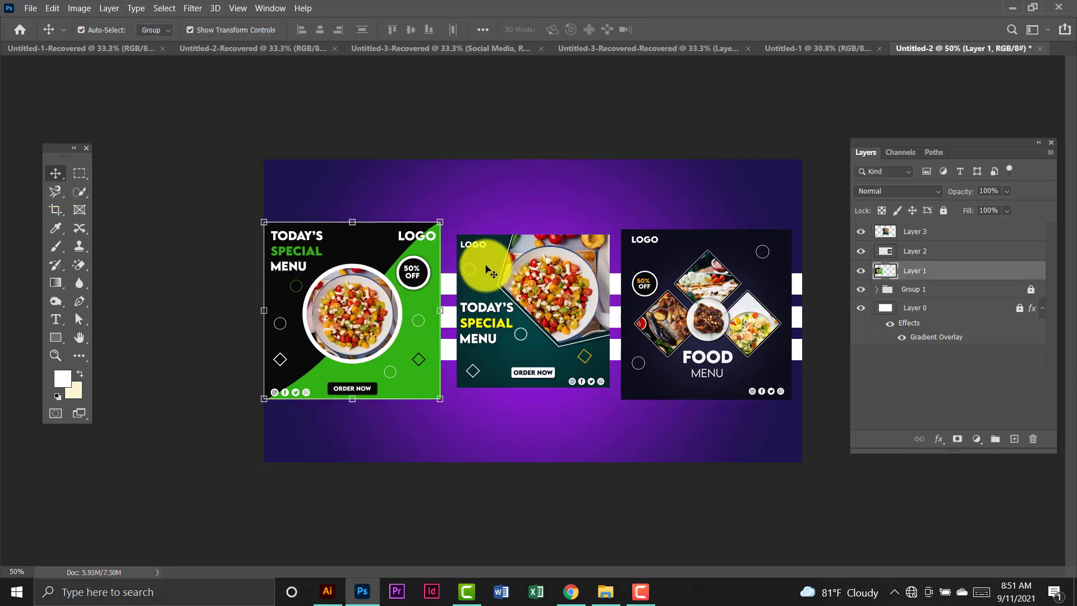
drag(439, 226, 422, 243)
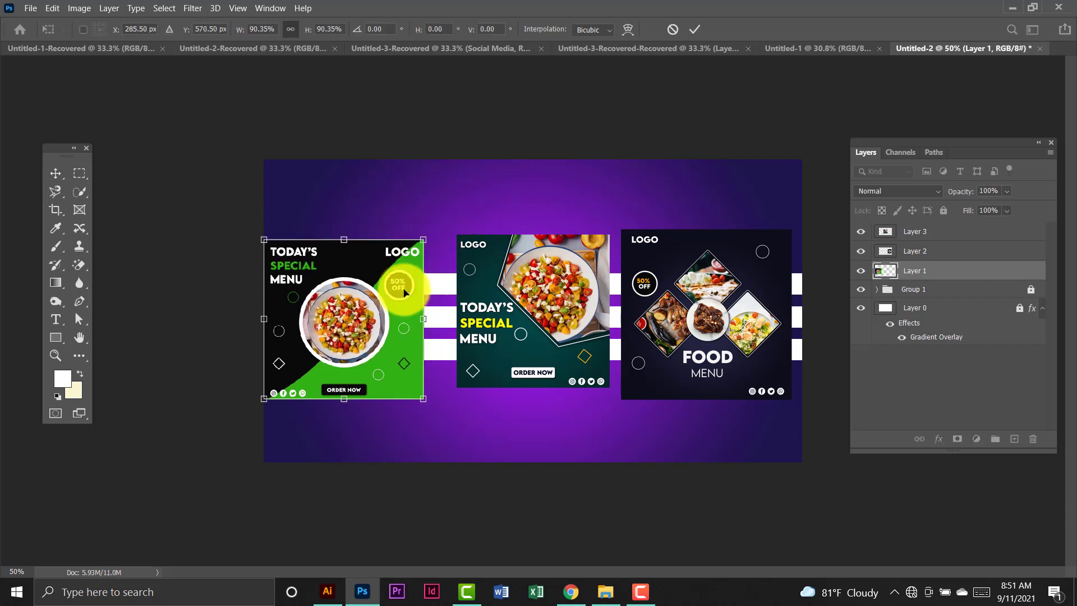
drag(403, 295, 412, 291)
key(Return)
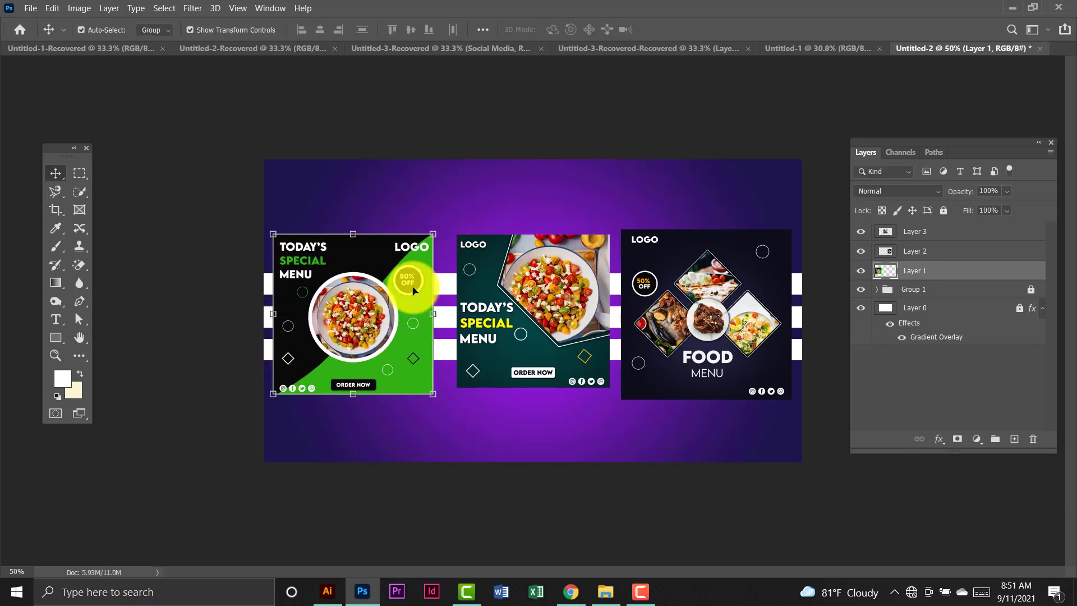
click(469, 132)
Enlarge the teal post to nearly the size of its neighbours and place it between the green and Food Menu posts.
click(571, 362)
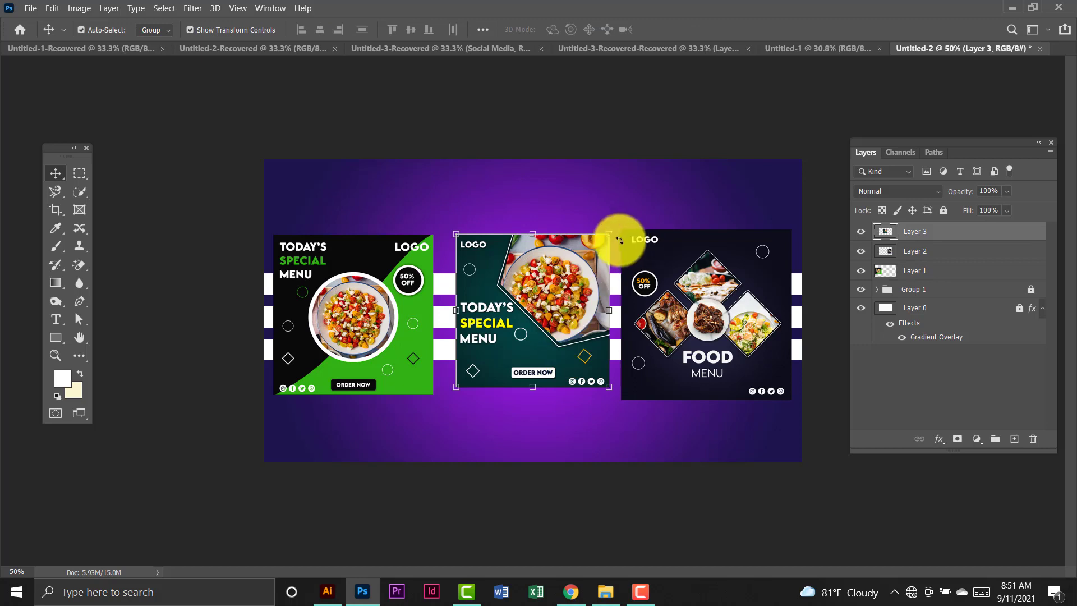
drag(610, 237, 621, 223)
drag(574, 289, 558, 299)
key(Return)
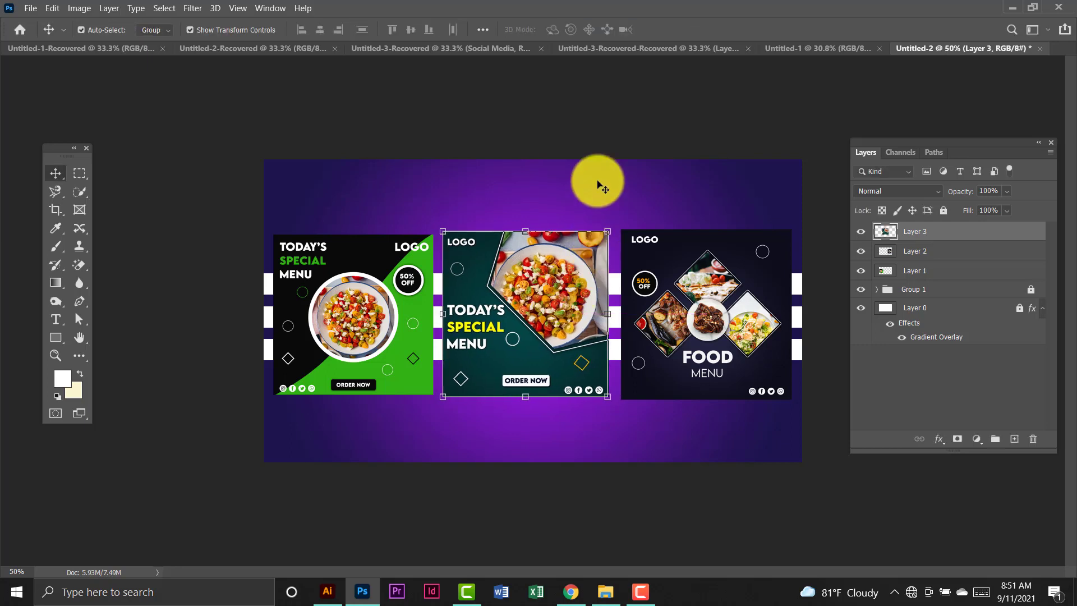
click(601, 187)
Scale the Food Menu post to about 96.9% and shift it right to widen the gap beside the teal post.
click(681, 302)
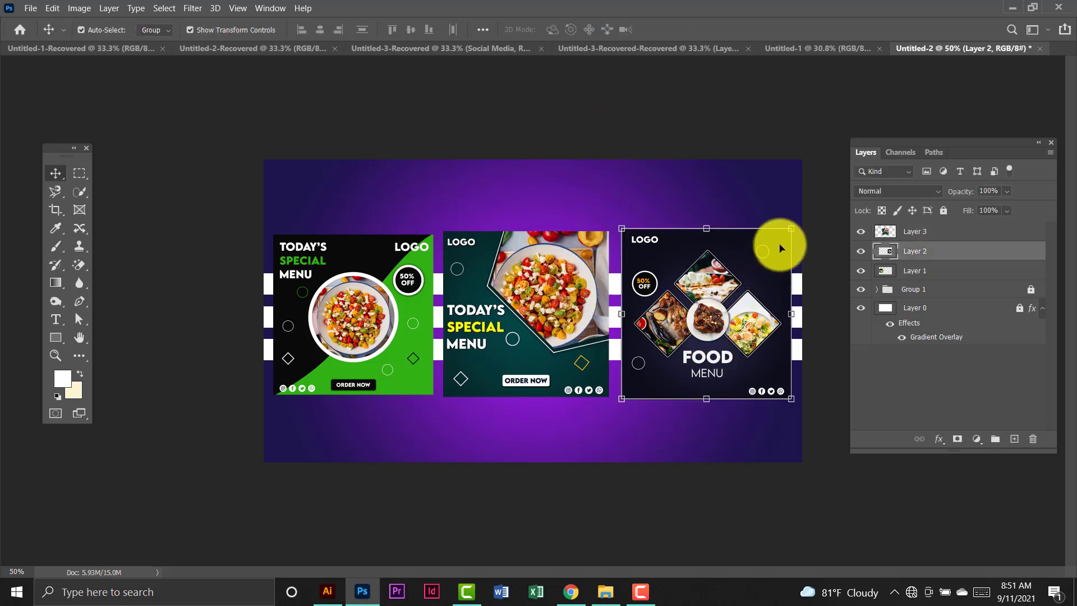
drag(793, 232, 789, 237)
mouse_move(720, 328)
mouse_down()
mouse_move(722, 319)
mouse_move(728, 327)
mouse_up()
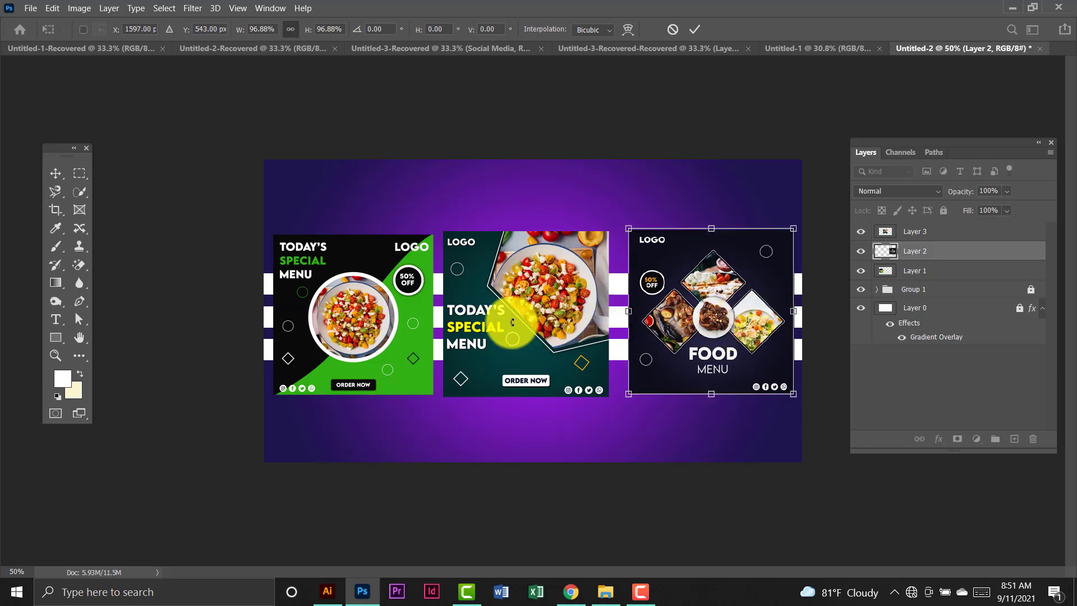
click(56, 173)
click(281, 277)
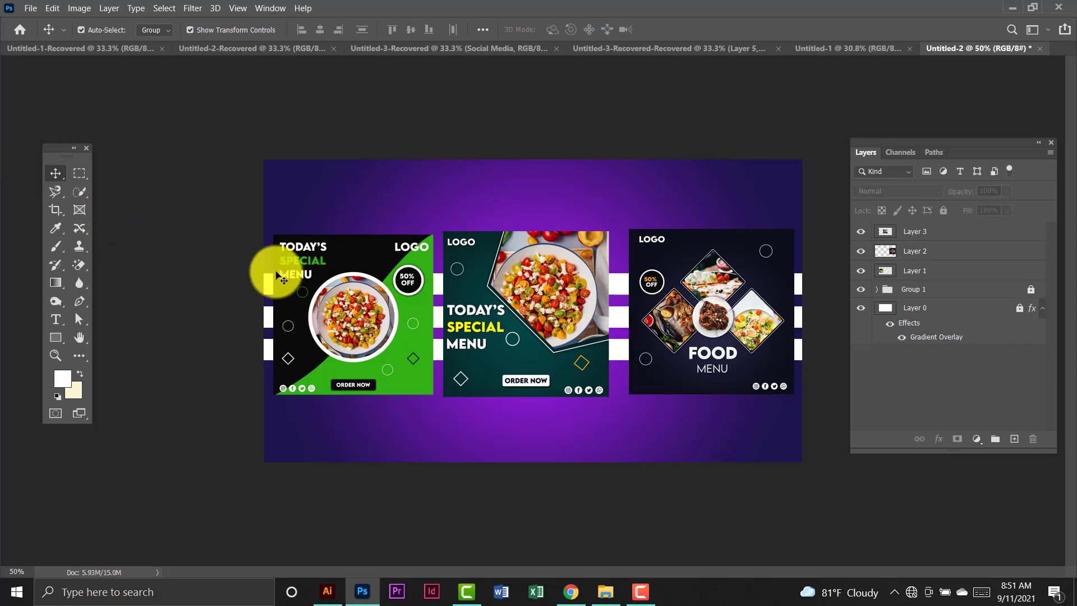
Nudge the teal post right to even the gaps and enlarge the green post to about 101.75%.
drag(477, 307, 483, 305)
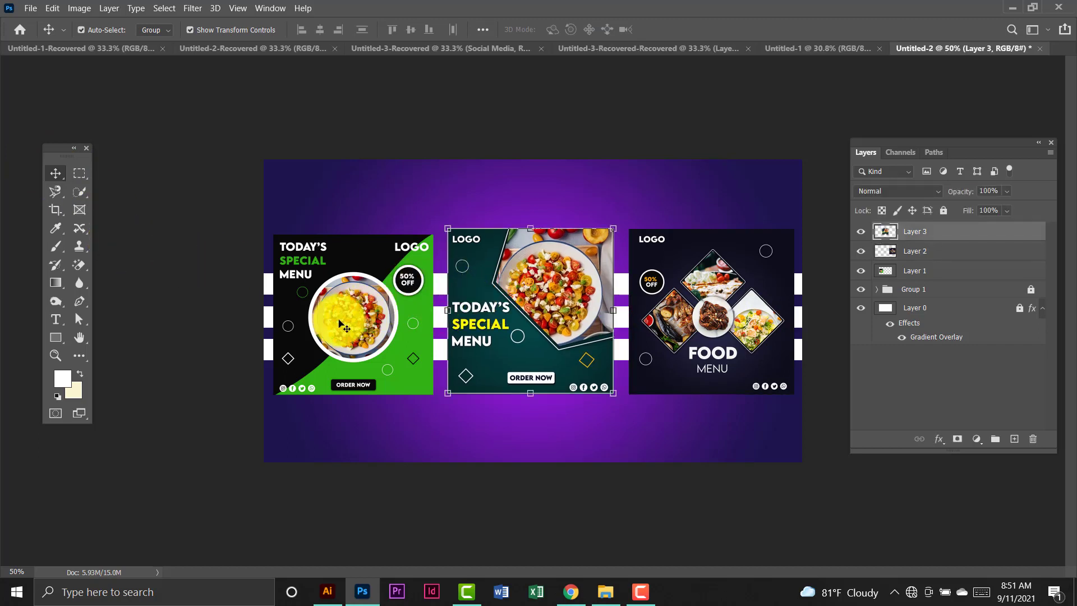
click(340, 324)
click(431, 245)
drag(431, 235, 436, 231)
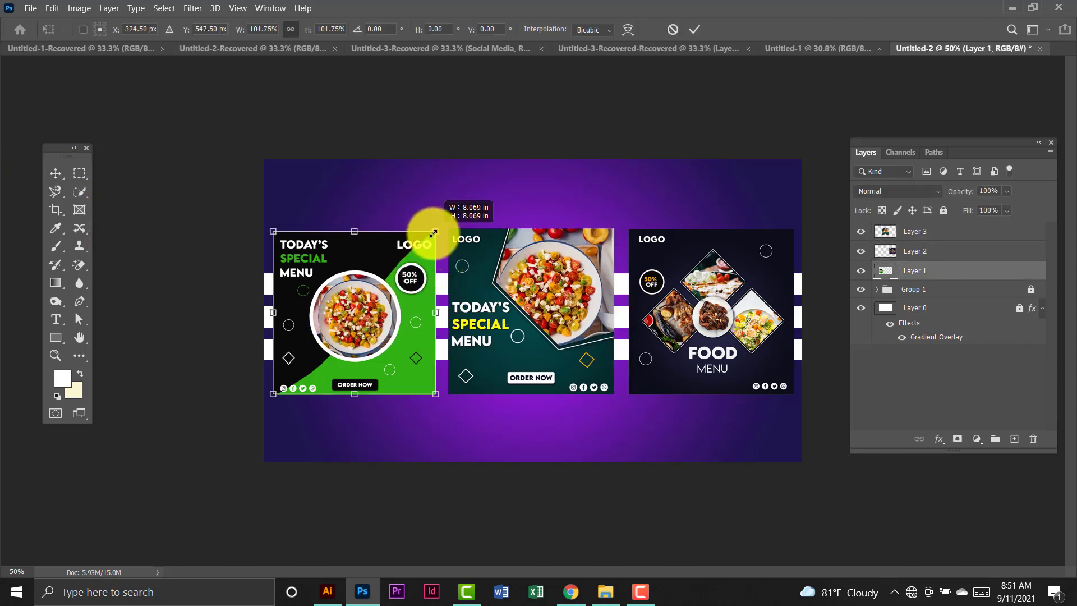
Align the three post layers by their vertical centres.
shift+click(952, 228)
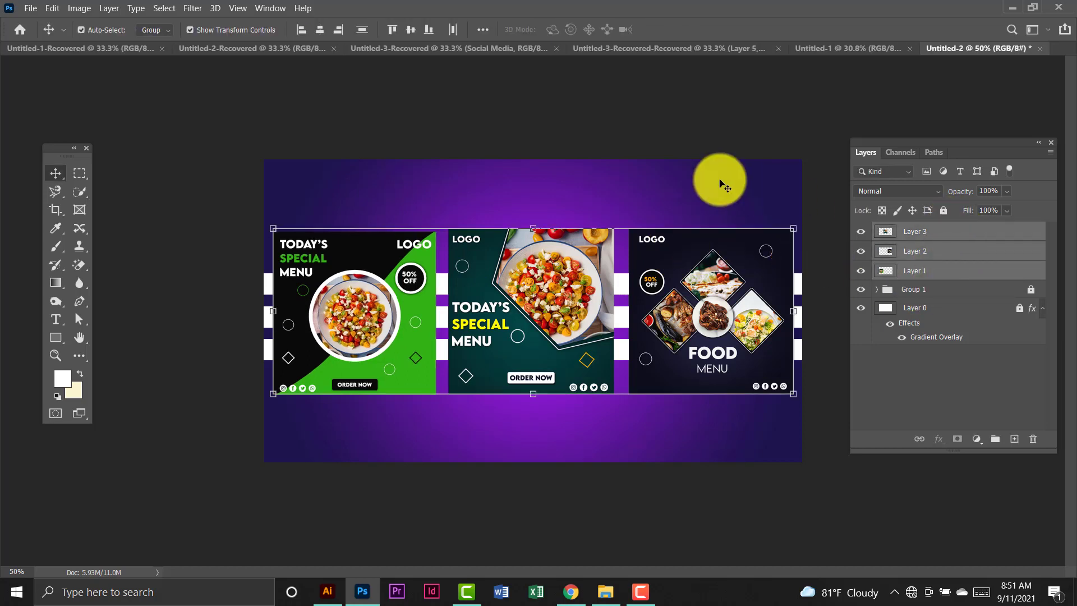
click(408, 31)
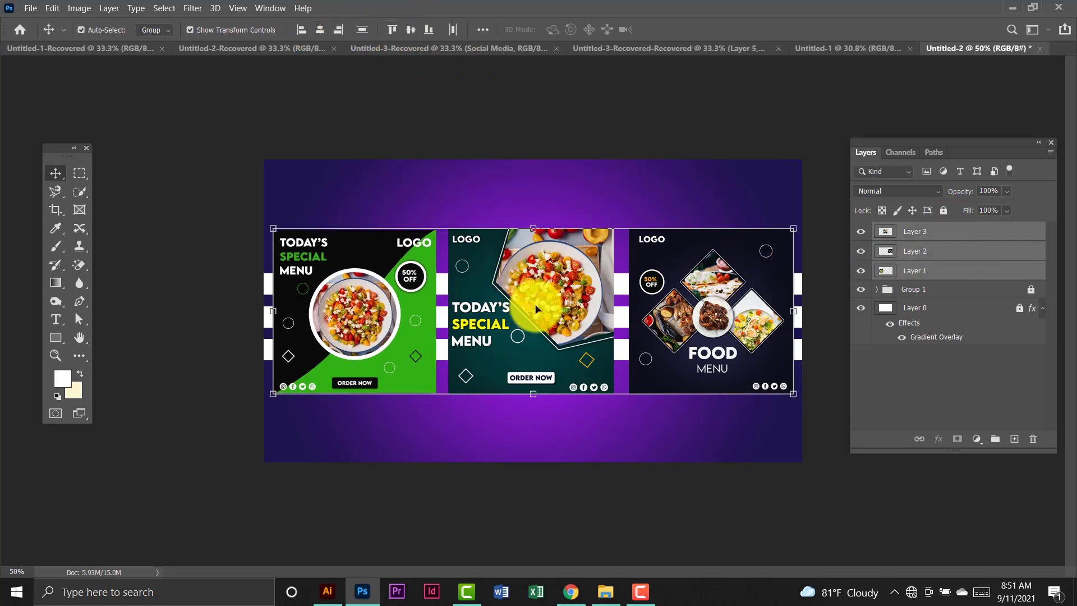
Reposition the row of three posts over the white stripes and group their layers.
drag(534, 308, 531, 303)
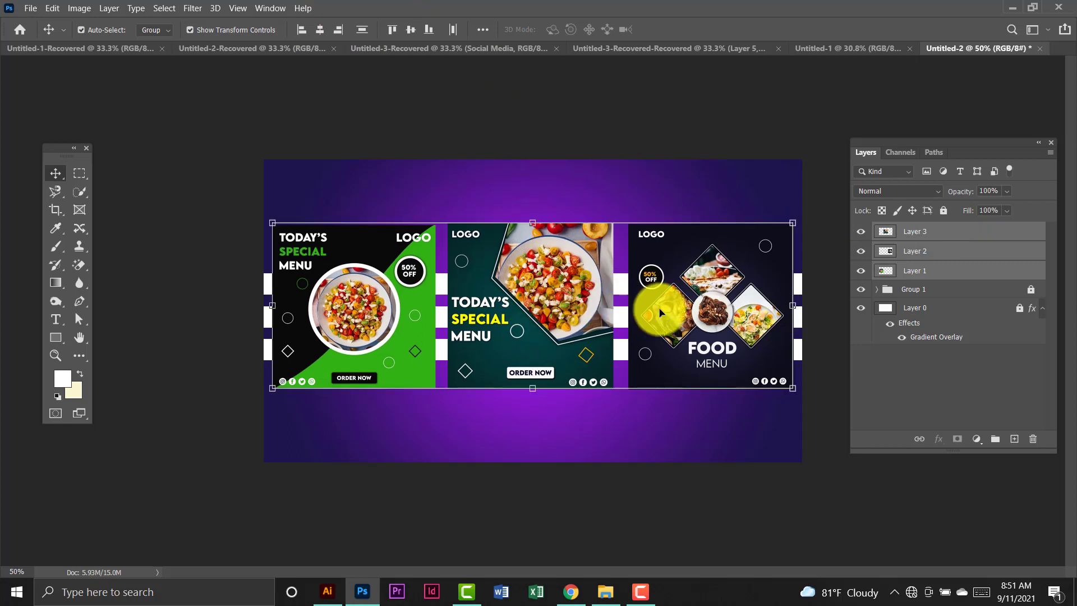
drag(524, 272, 524, 278)
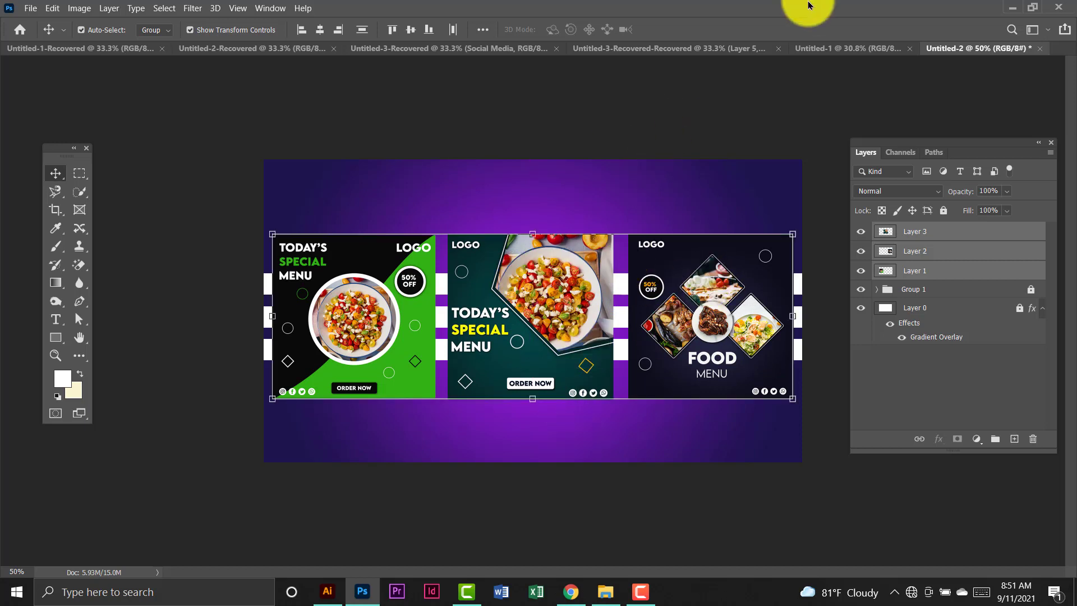
key(ctrl)
key(ctrl+g)
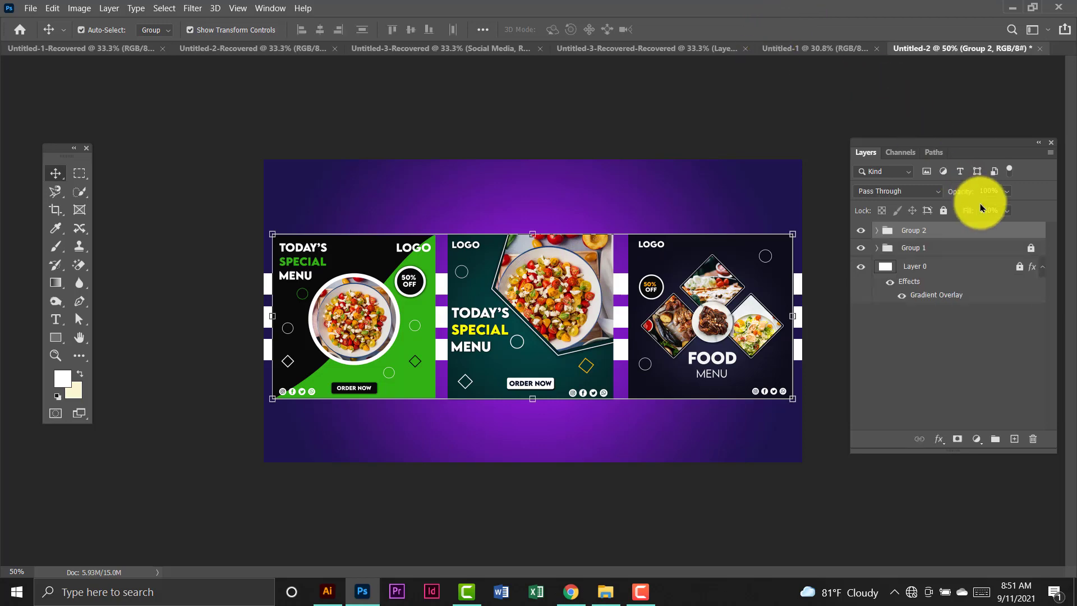
Add a drop shadow to the group of three posts with distance about 59 px, spread about 13% and size about 76 px.
double_click(975, 235)
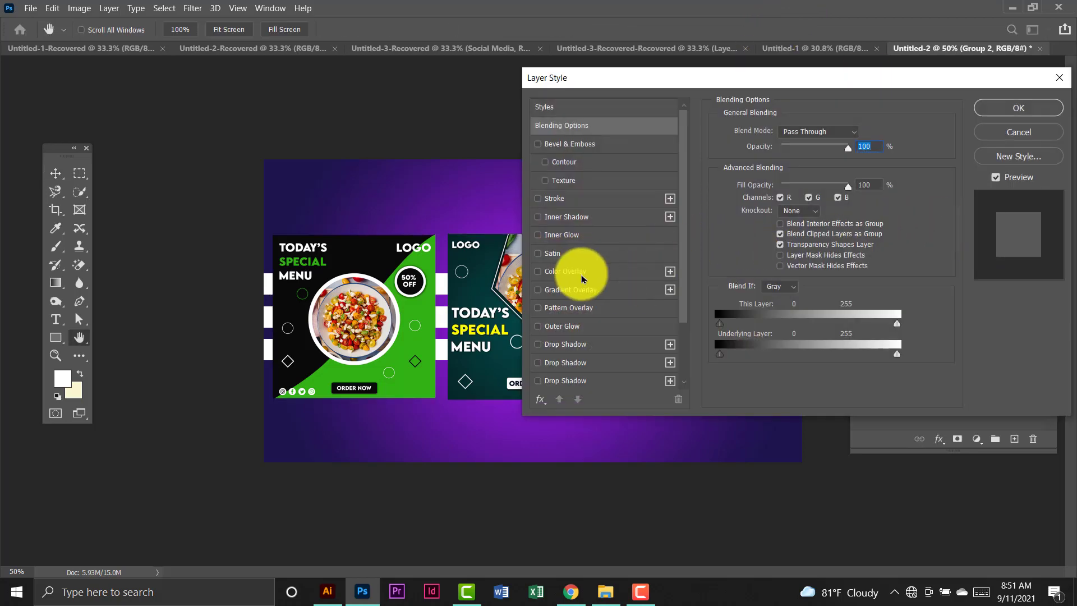
click(606, 344)
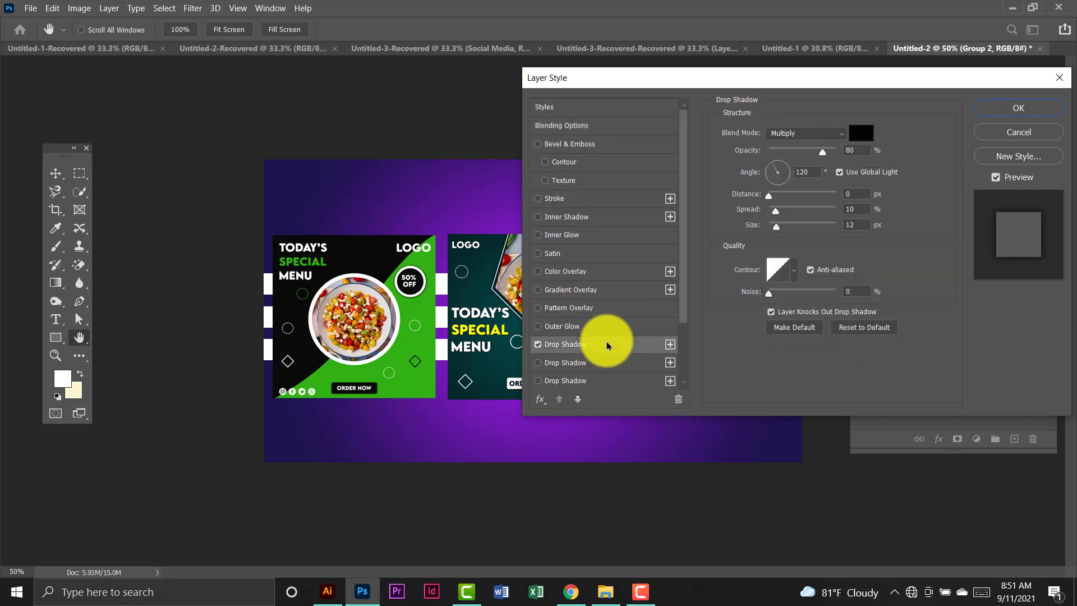
drag(661, 83, 817, 16)
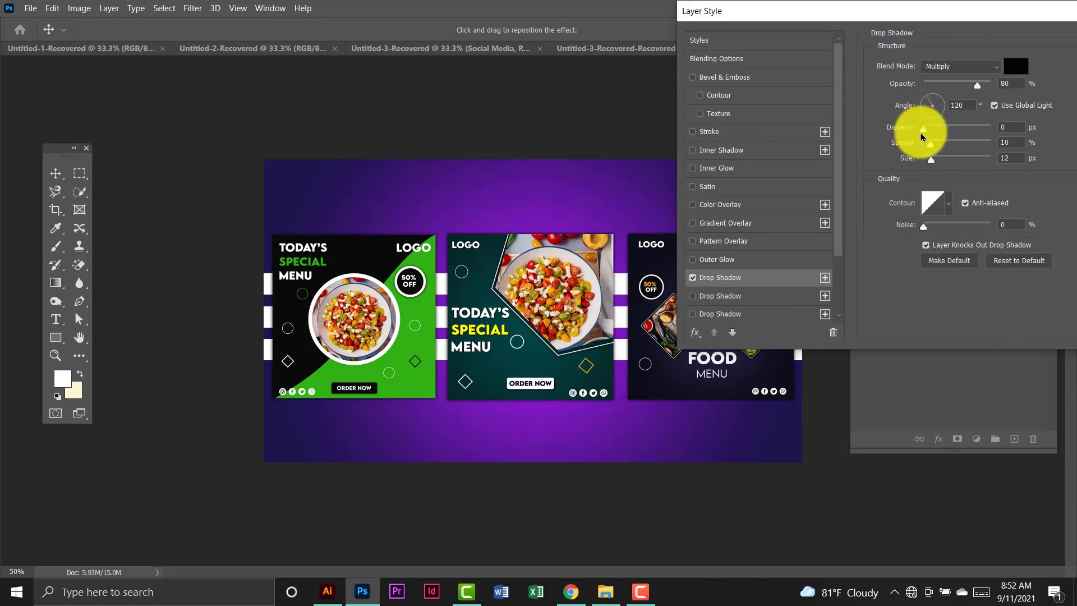
drag(923, 128, 963, 138)
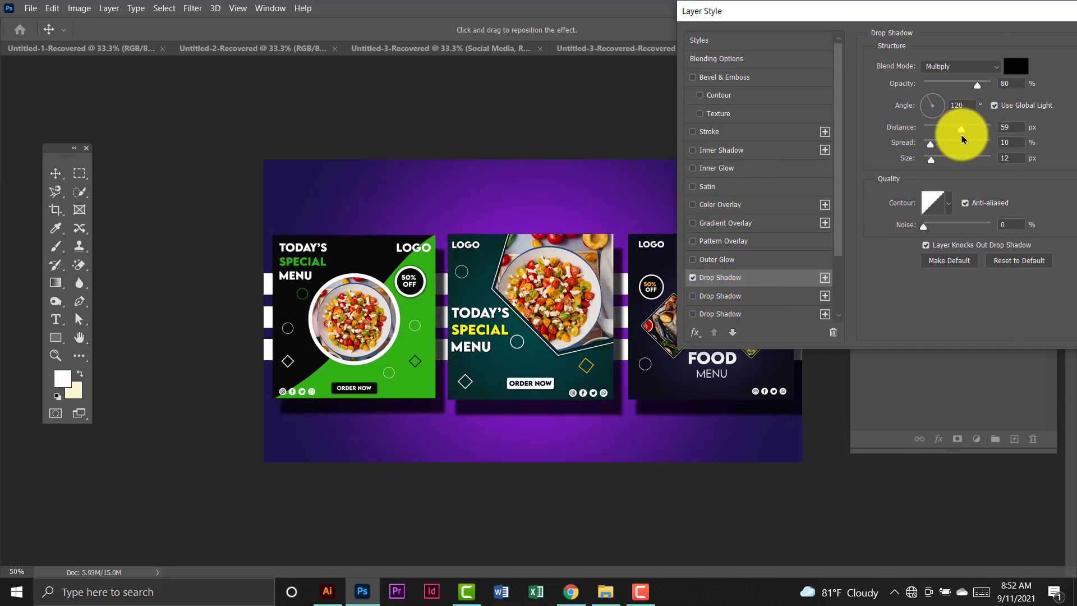
click(948, 160)
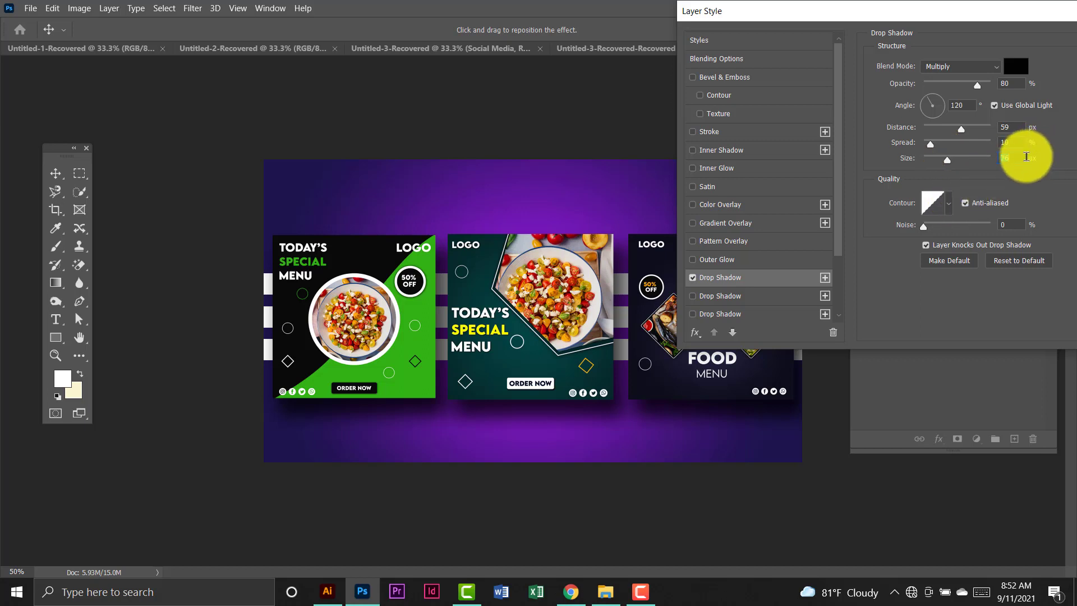
double_click(1014, 157)
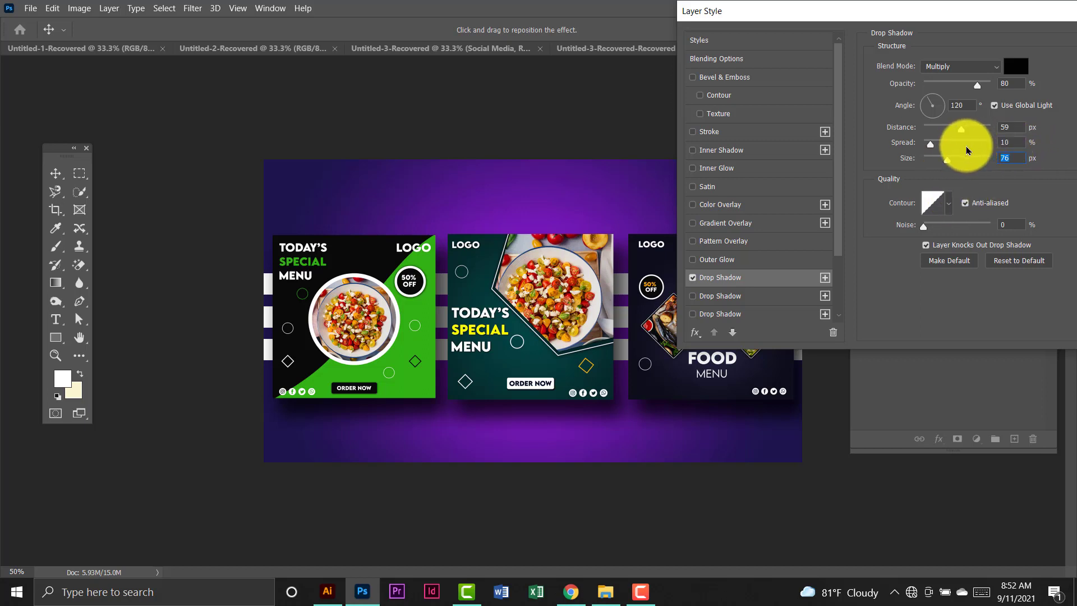
click(939, 147)
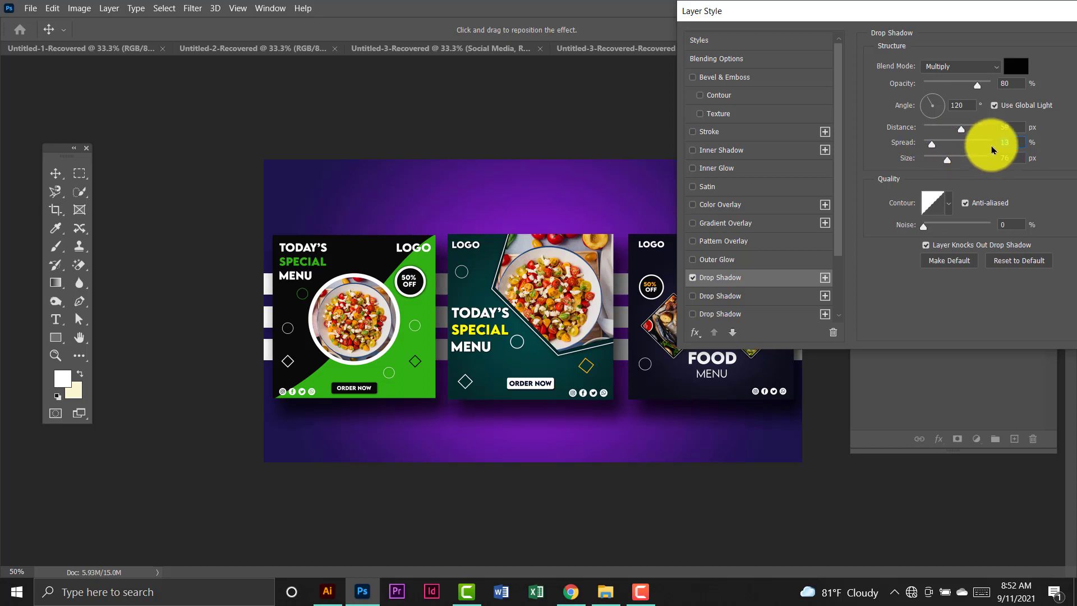
drag(1020, 126, 997, 124)
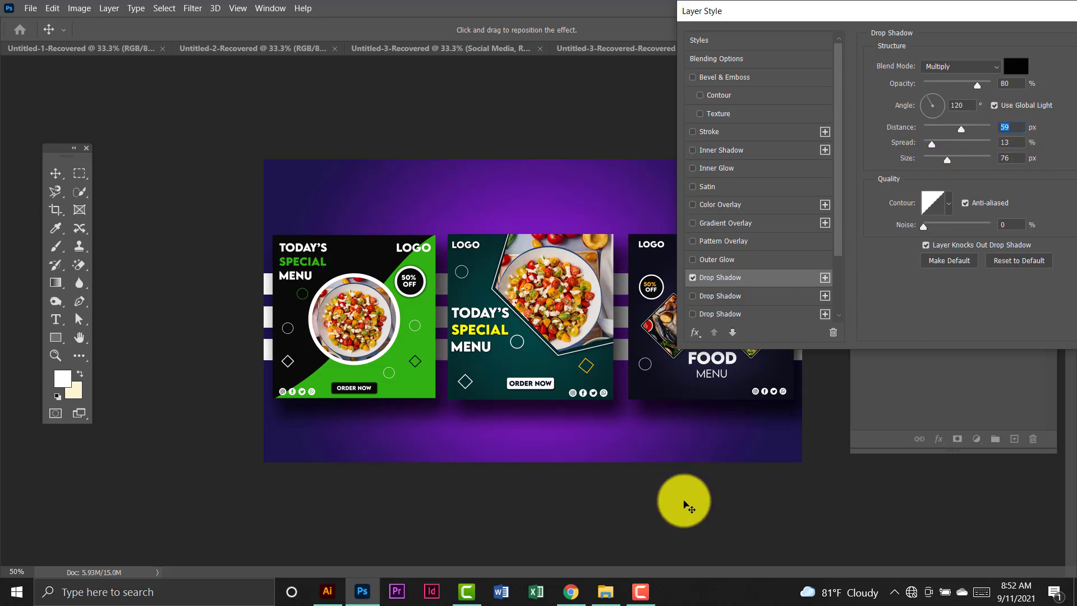
click(642, 589)
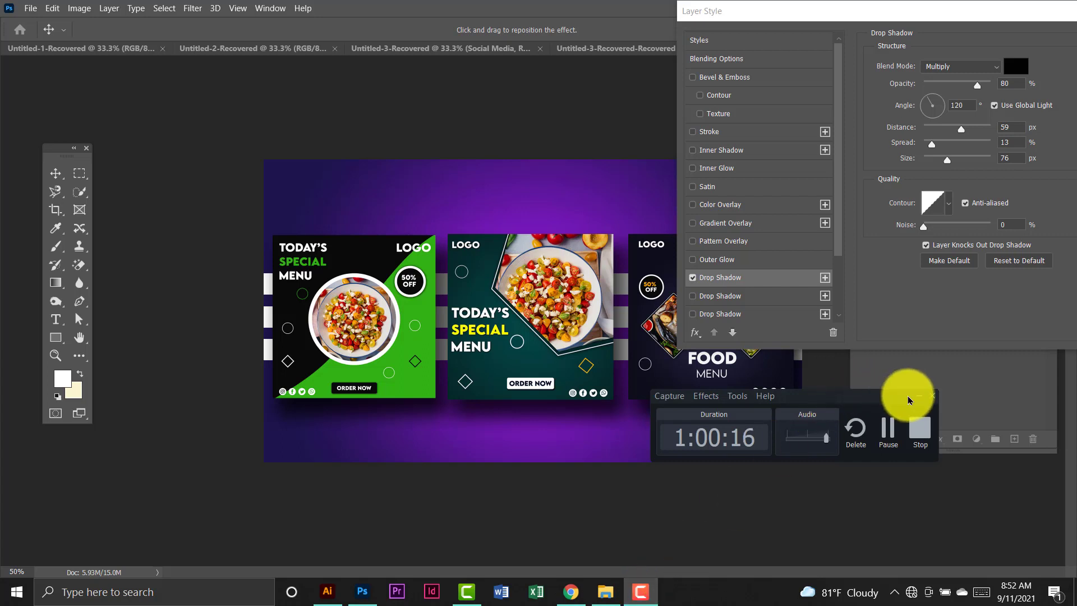
click(915, 397)
Set the group's drop shadow to a distance of 50 px, spread of 20% and size of 70 px, and apply it.
drag(882, 10, 846, 6)
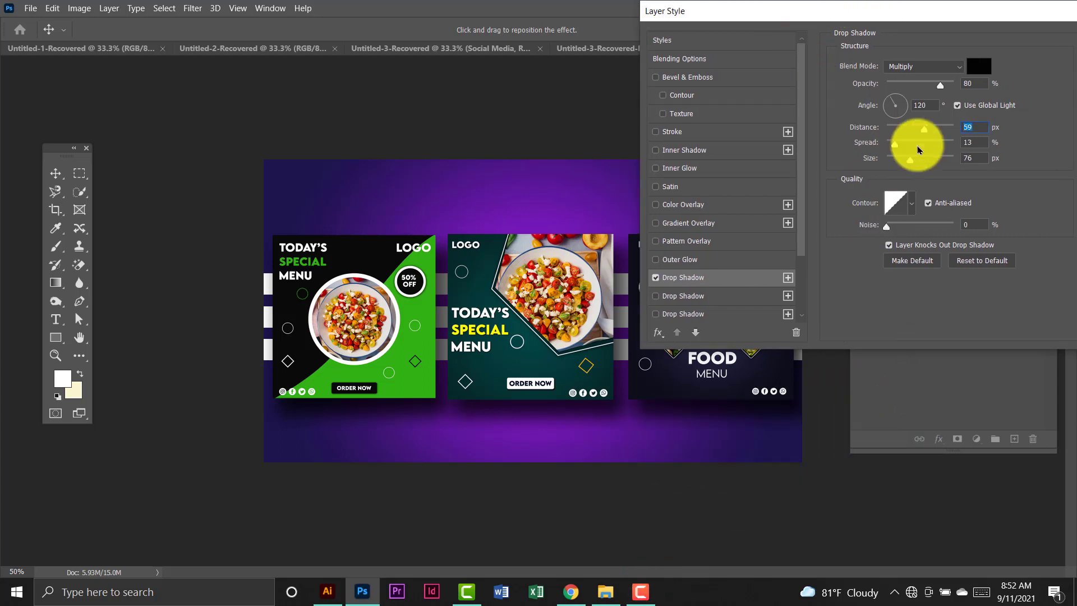
mouse_move(929, 134)
mouse_down()
mouse_move(895, 133)
mouse_move(937, 139)
mouse_move(926, 138)
mouse_up()
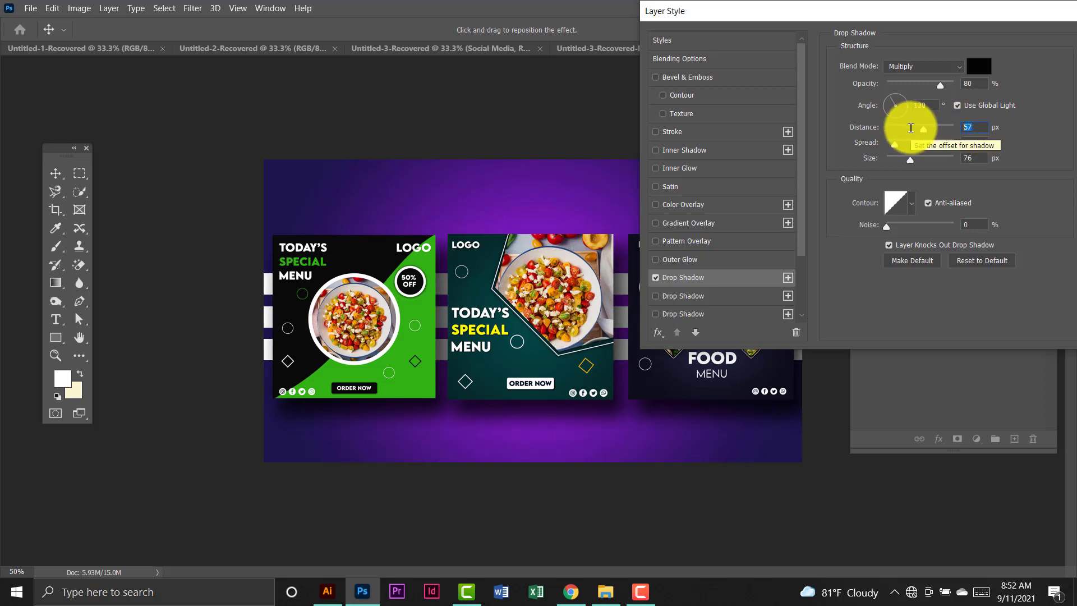
text(50)
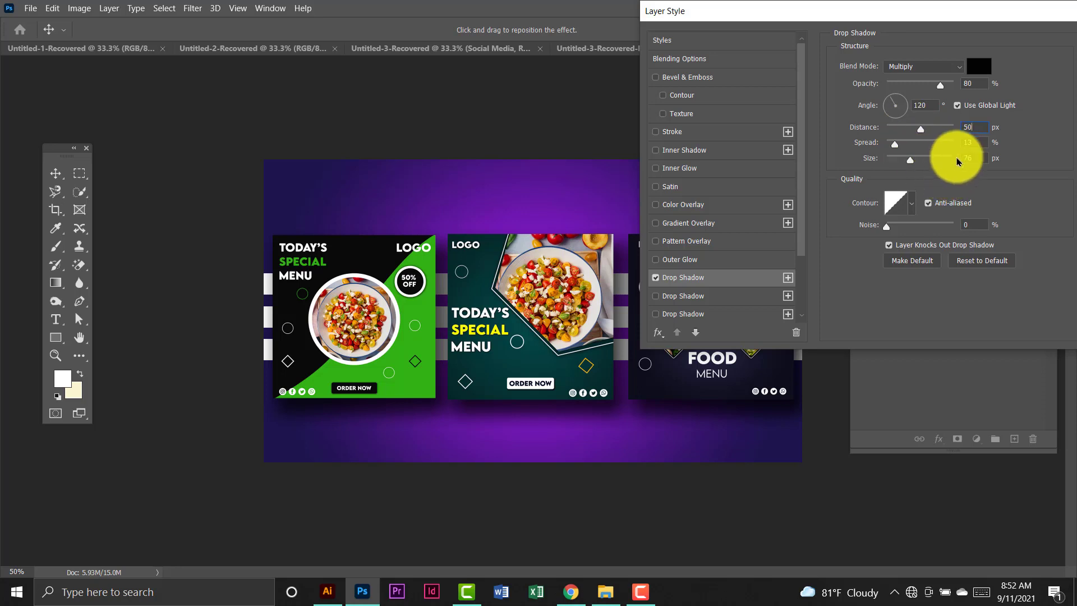
key(Tab)
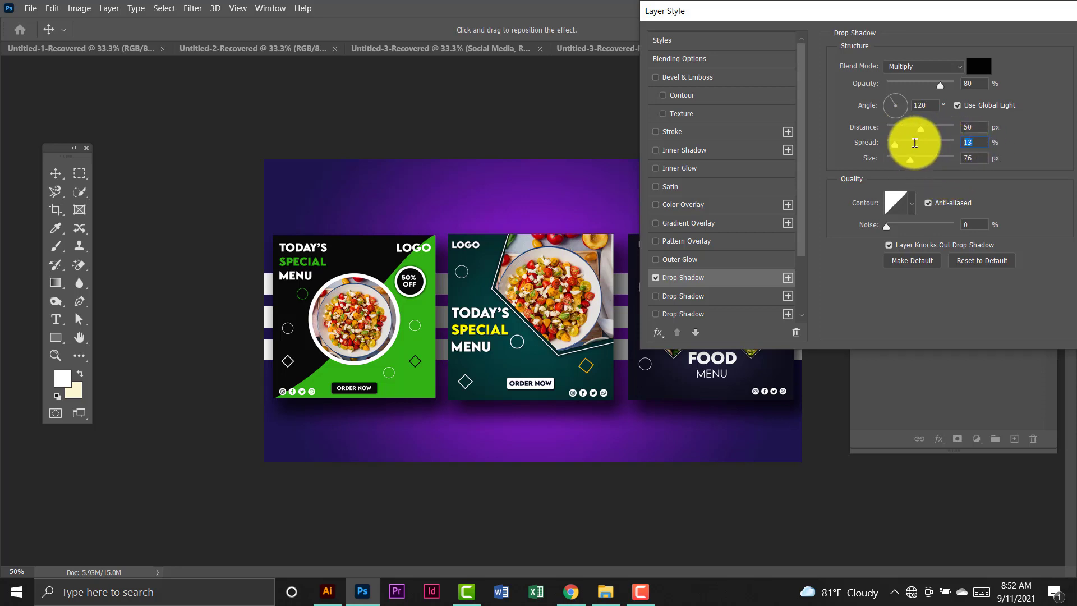
text(20)
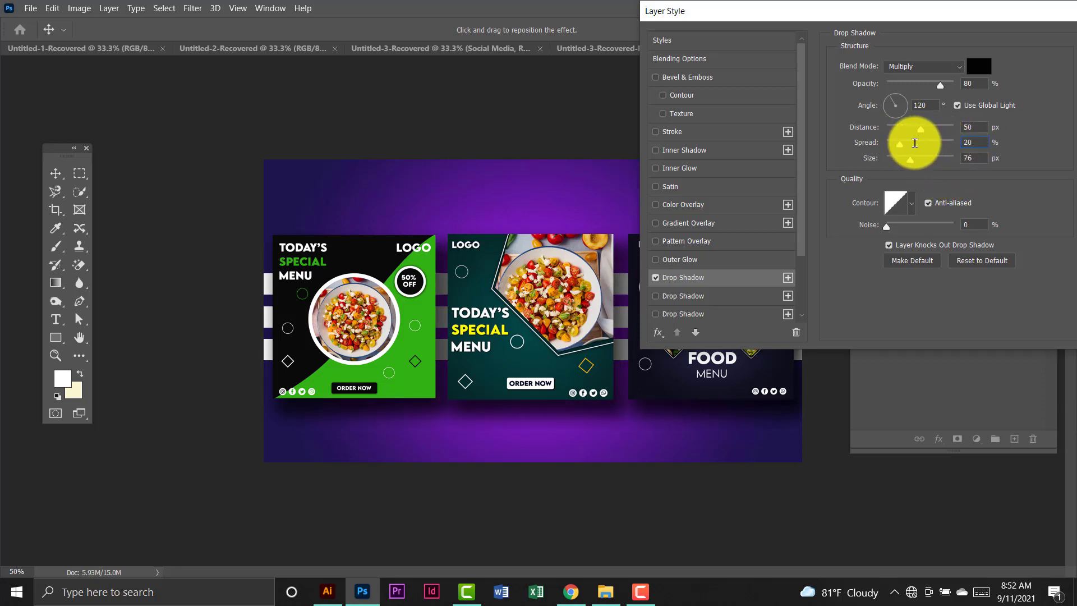
key(Tab)
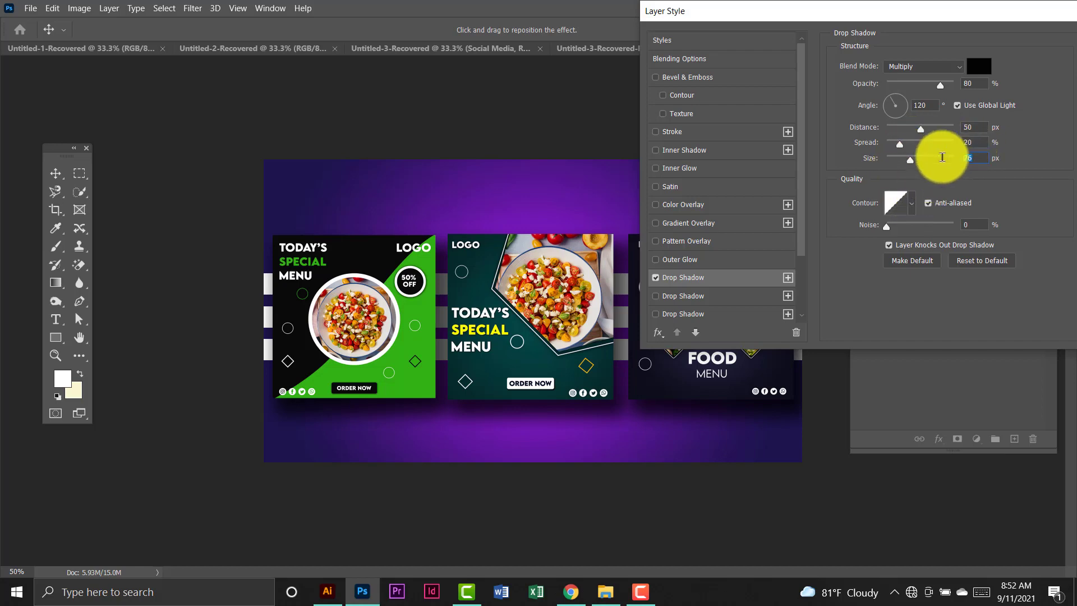
text(70)
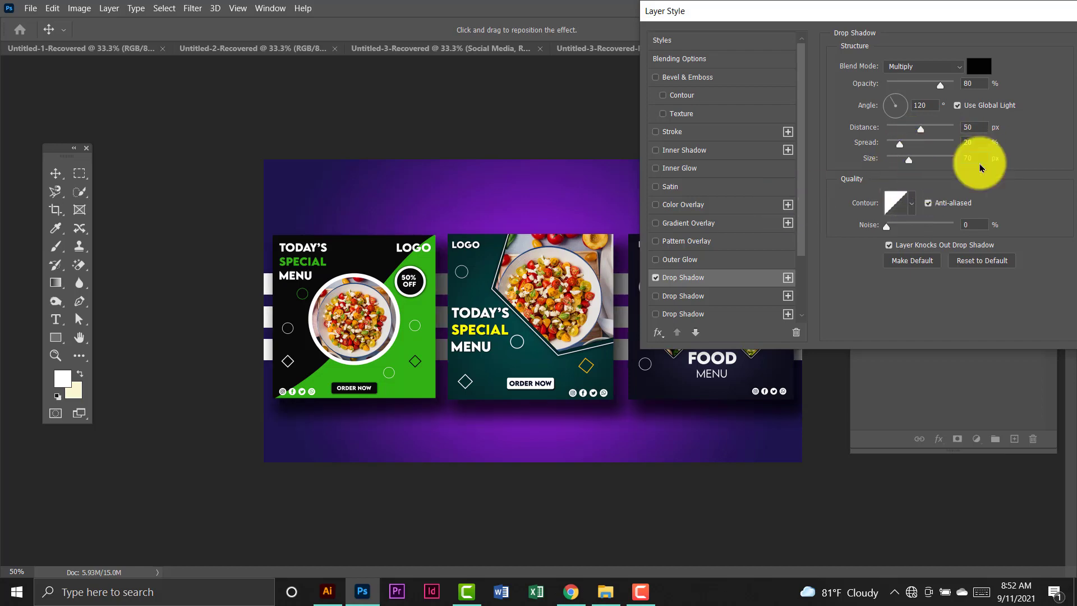
drag(1024, 9, 353, 12)
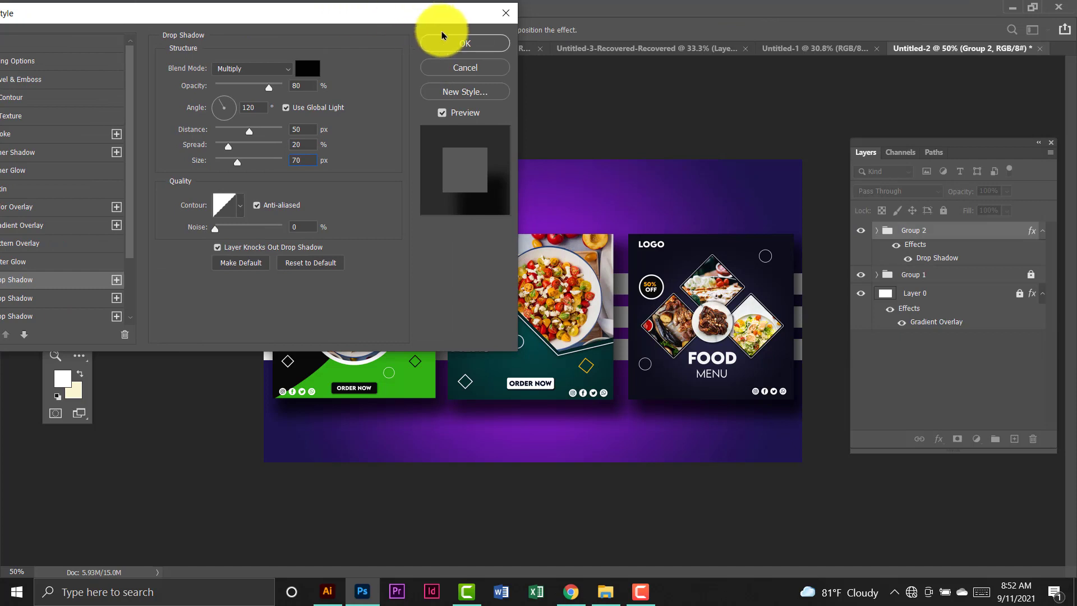
click(456, 44)
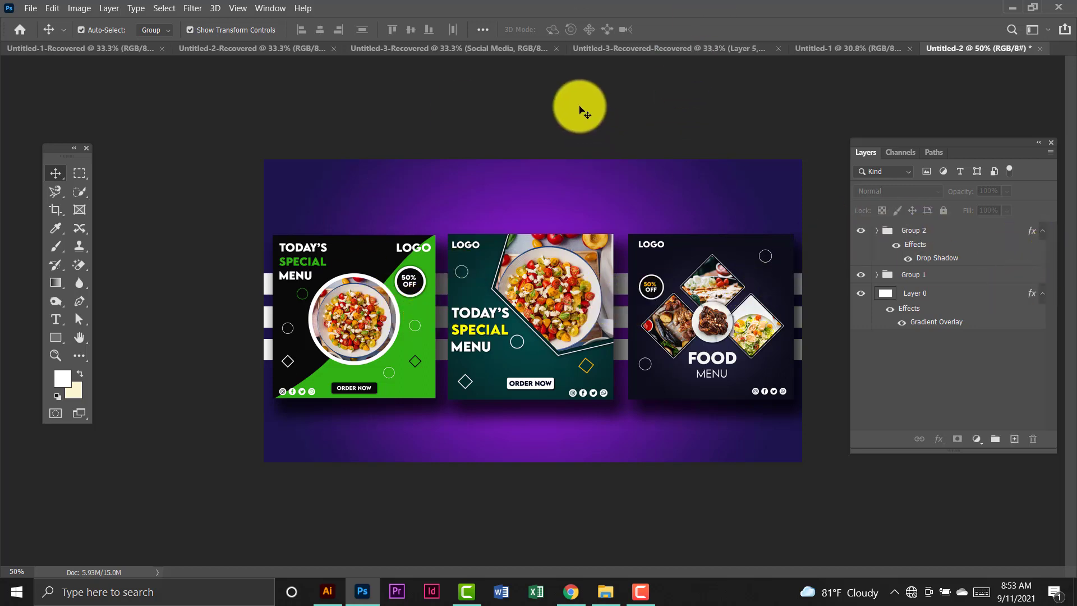
Try a slightly lower position for the grouped posts over the white stripes and move them back.
click(548, 256)
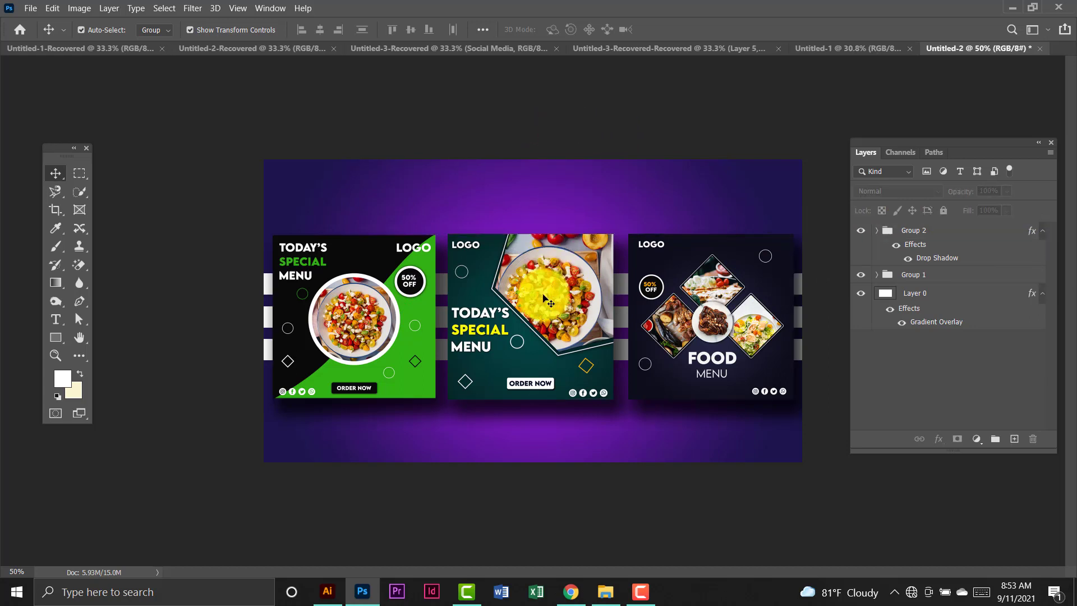
drag(544, 304, 524, 280)
click(542, 122)
click(533, 148)
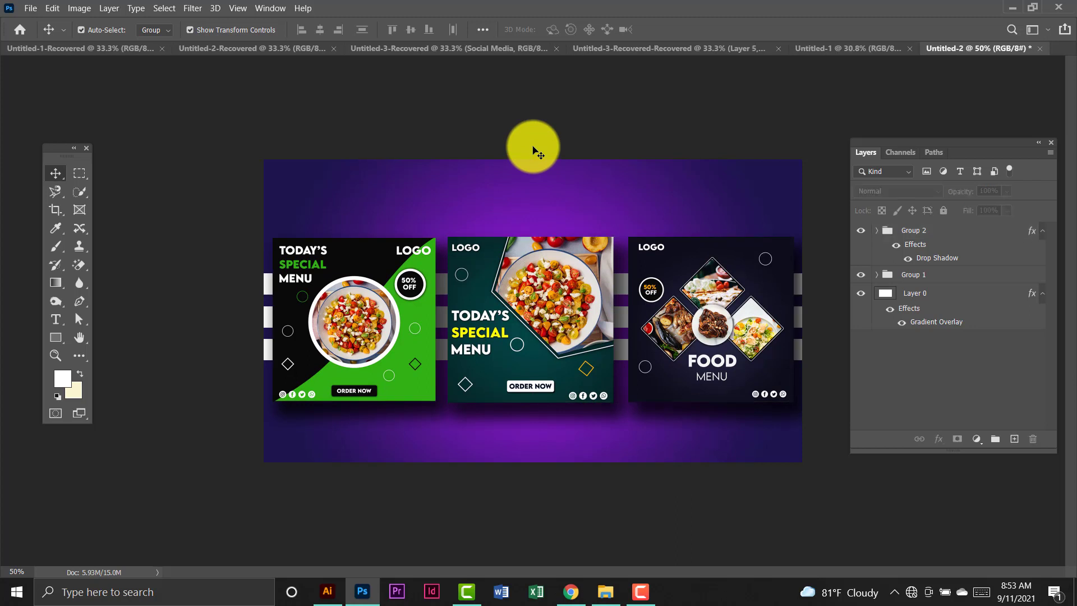
drag(494, 309, 517, 306)
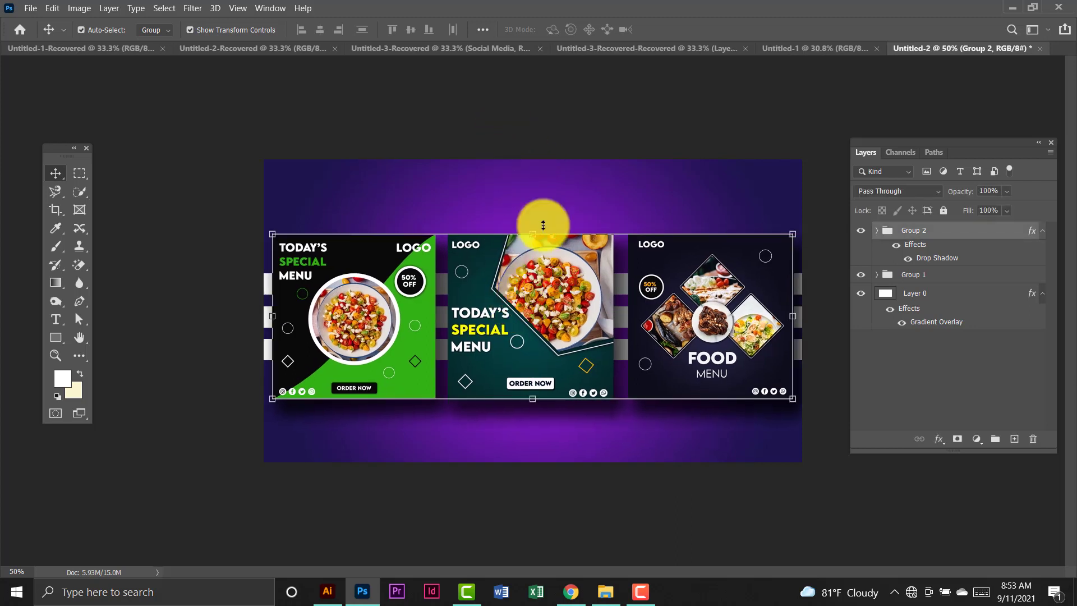
click(553, 103)
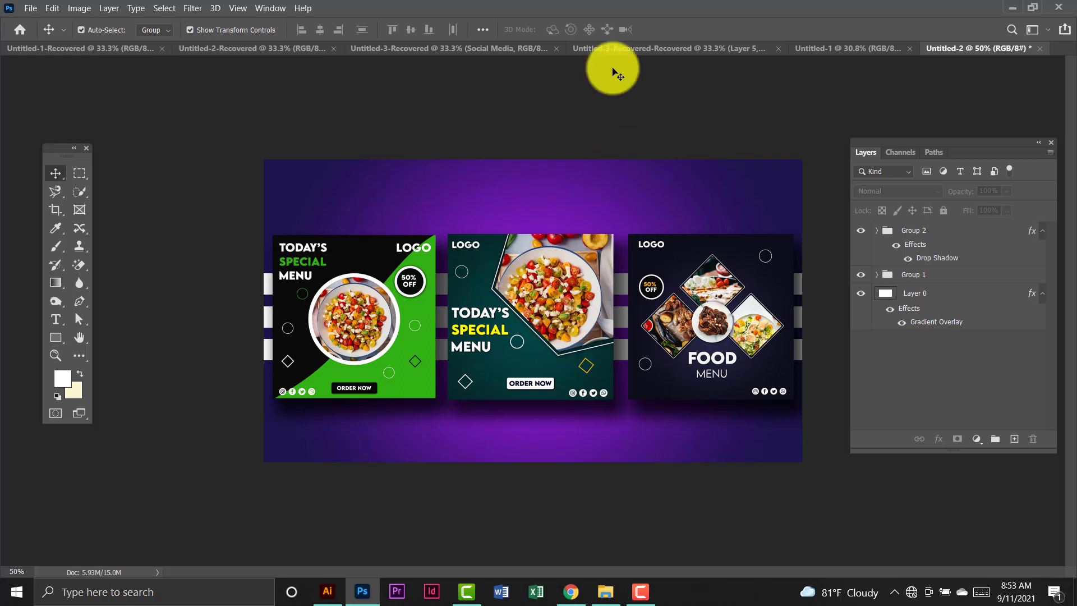
click(640, 592)
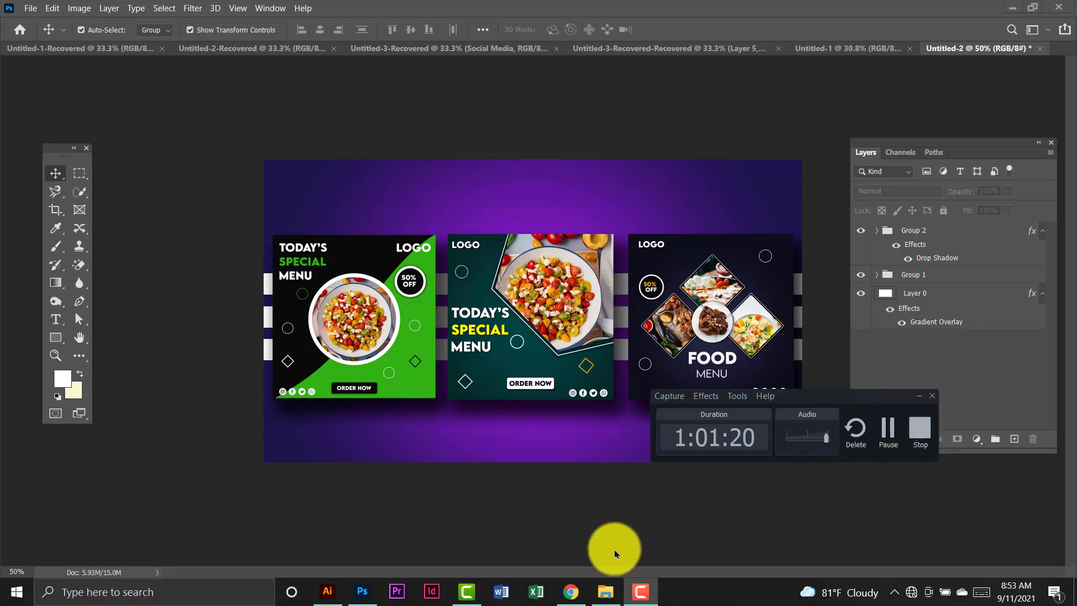